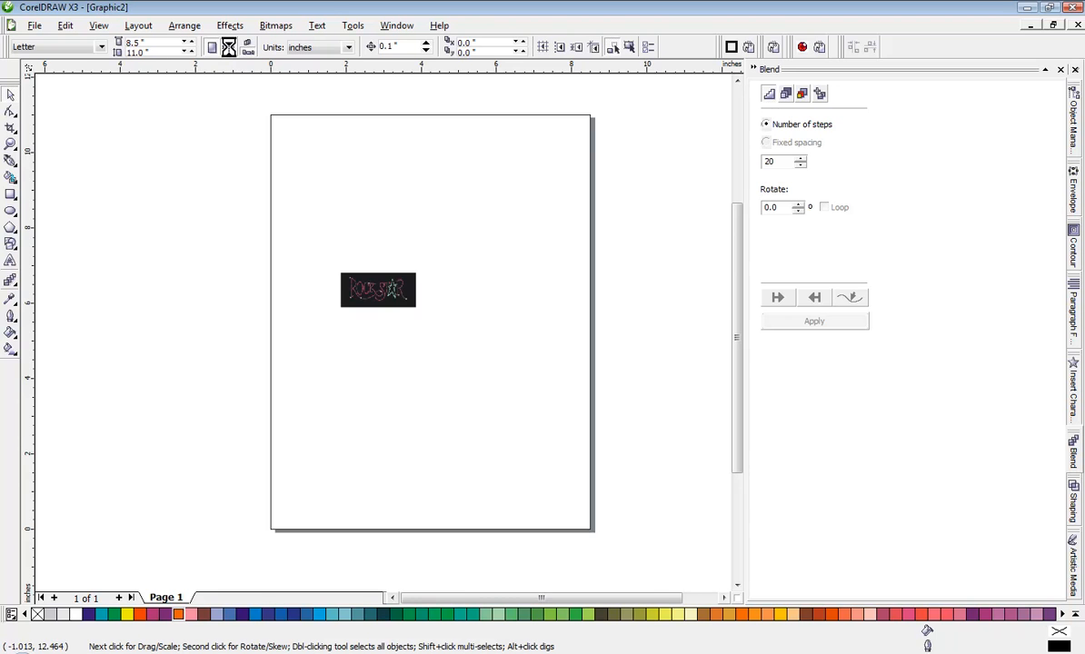
Switch the page to landscape and enlarge the Rock Star bitmap proportionally to about 10.25 inches wide
left_click(228, 47)
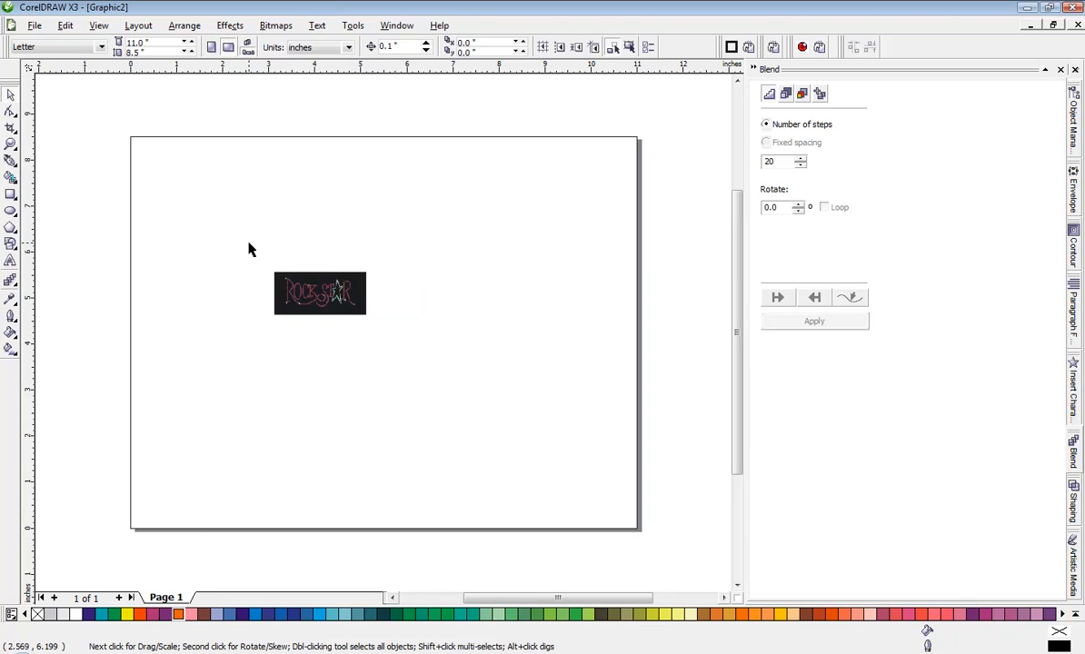
left_click(318, 296)
left_click_drag(368, 317, 615, 508)
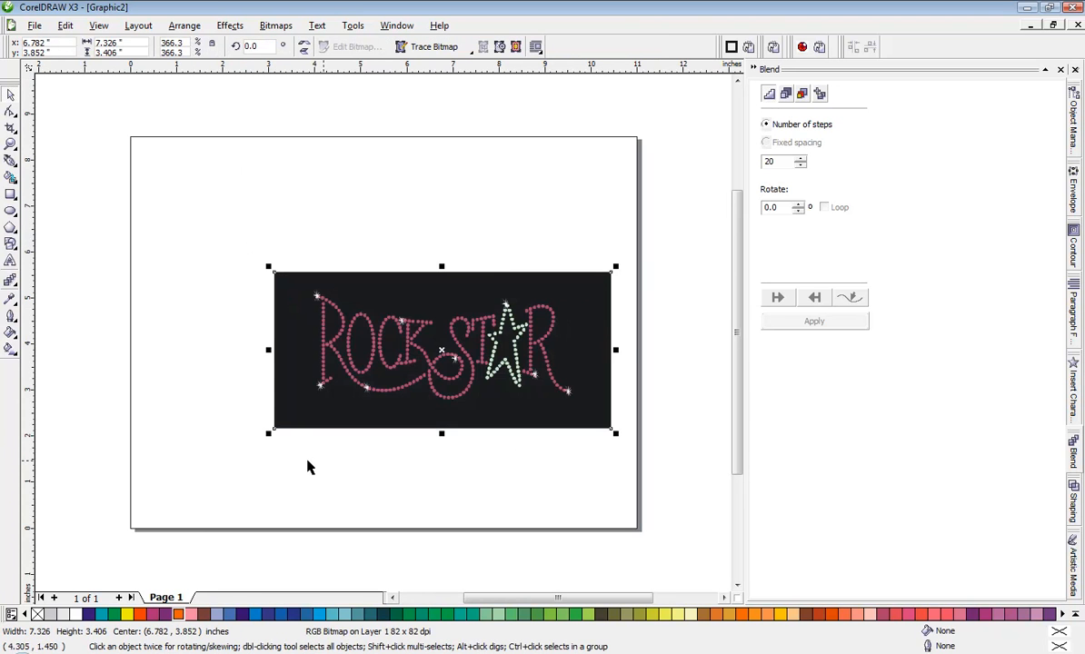
left_click_drag(268, 434, 136, 536)
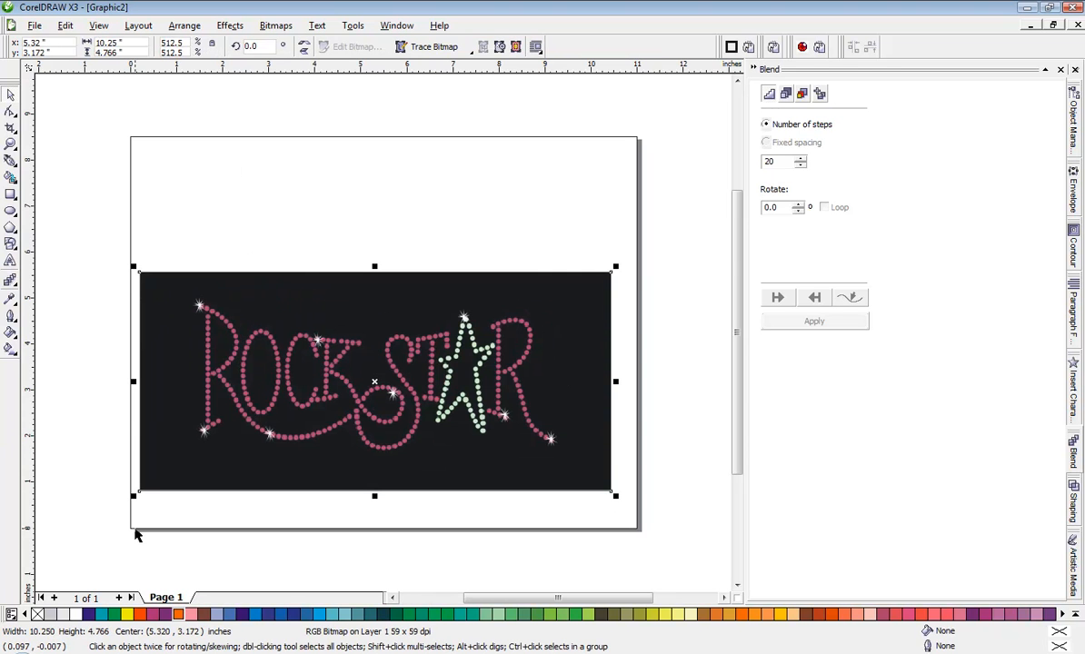
mouse_move(135, 496)
left_mouse_down()
mouse_move(151, 500)
mouse_move(133, 505)
left_mouse_up()
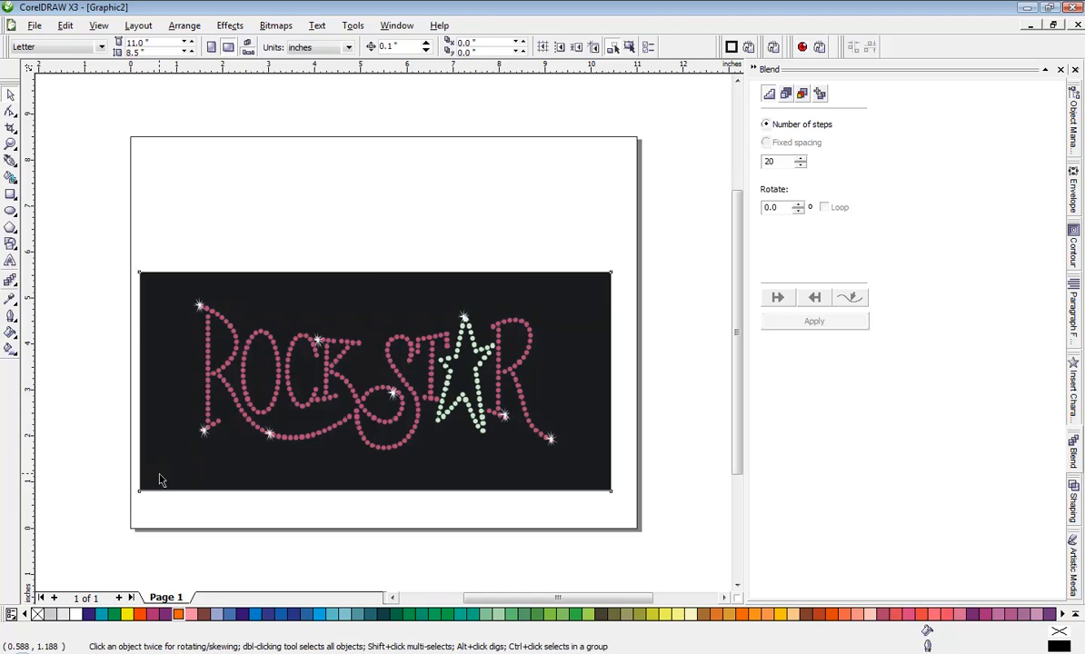
left_click(149, 443)
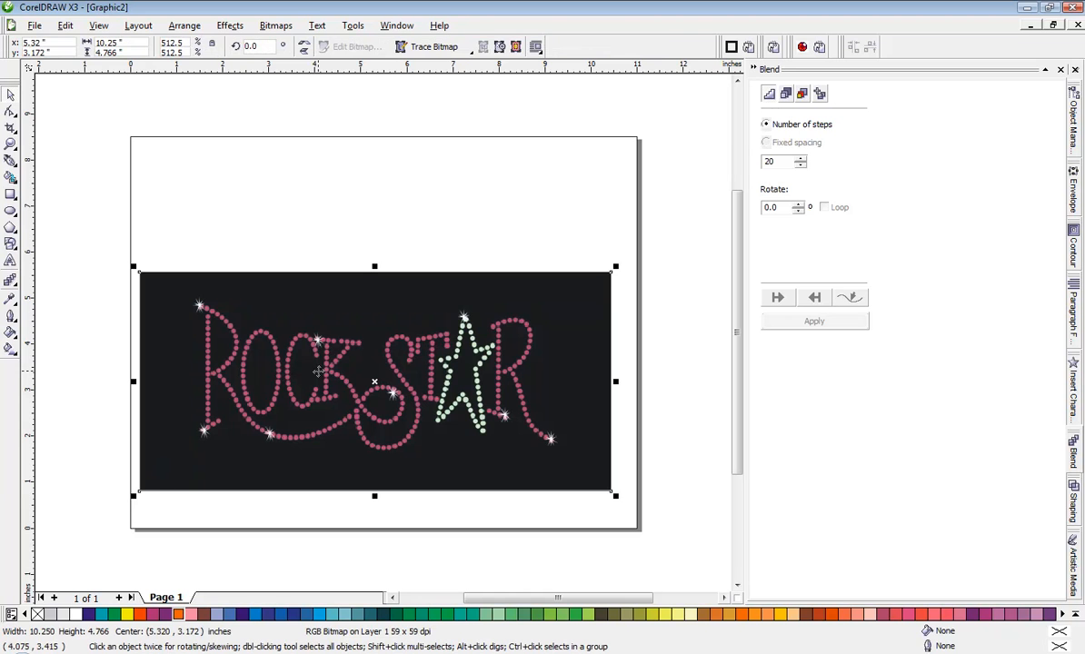
Crop the empty black margins beside the Rock Star lettering with the Shape tool, leaving the bitmap about 7.96 inches wide
left_click(11, 111)
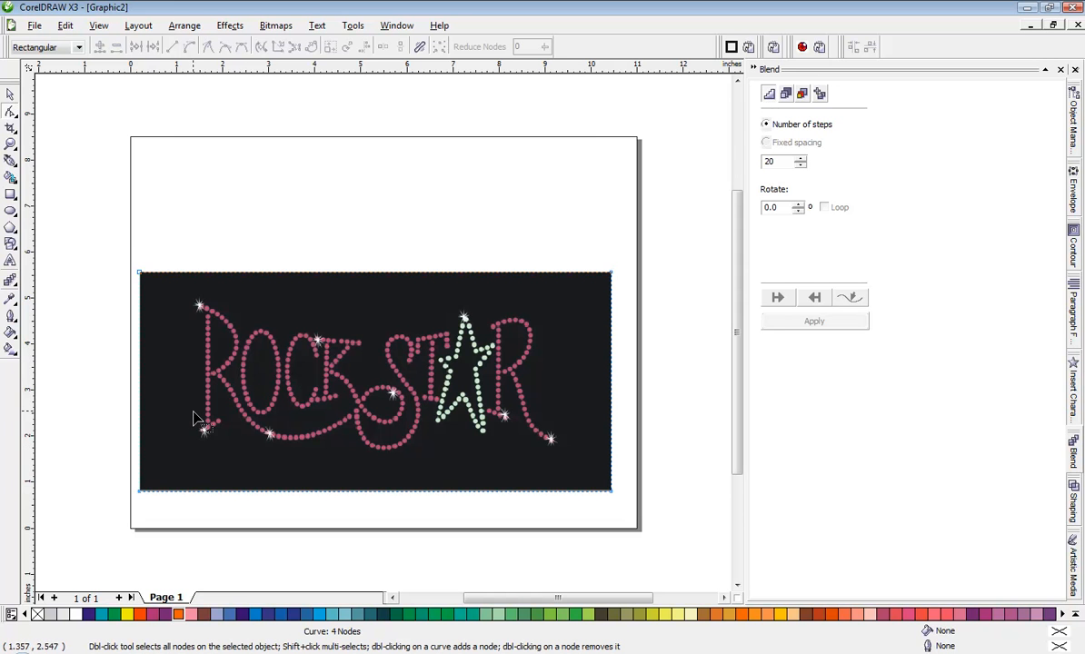
left_click_drag(127, 256, 193, 492)
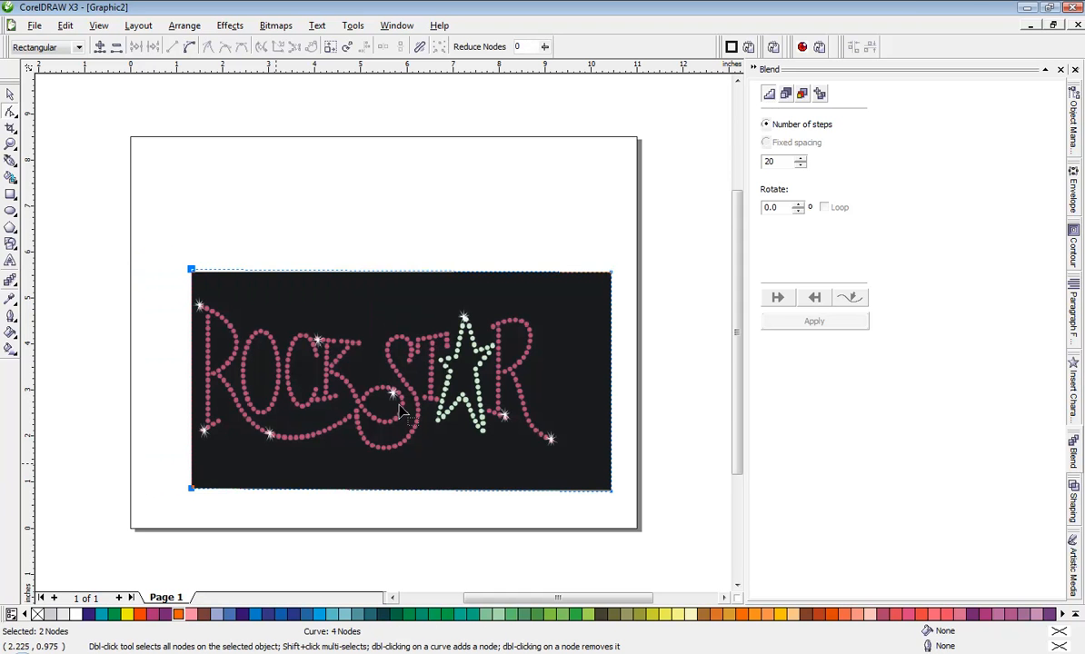
left_click_drag(631, 247, 561, 492)
left_click(10, 95)
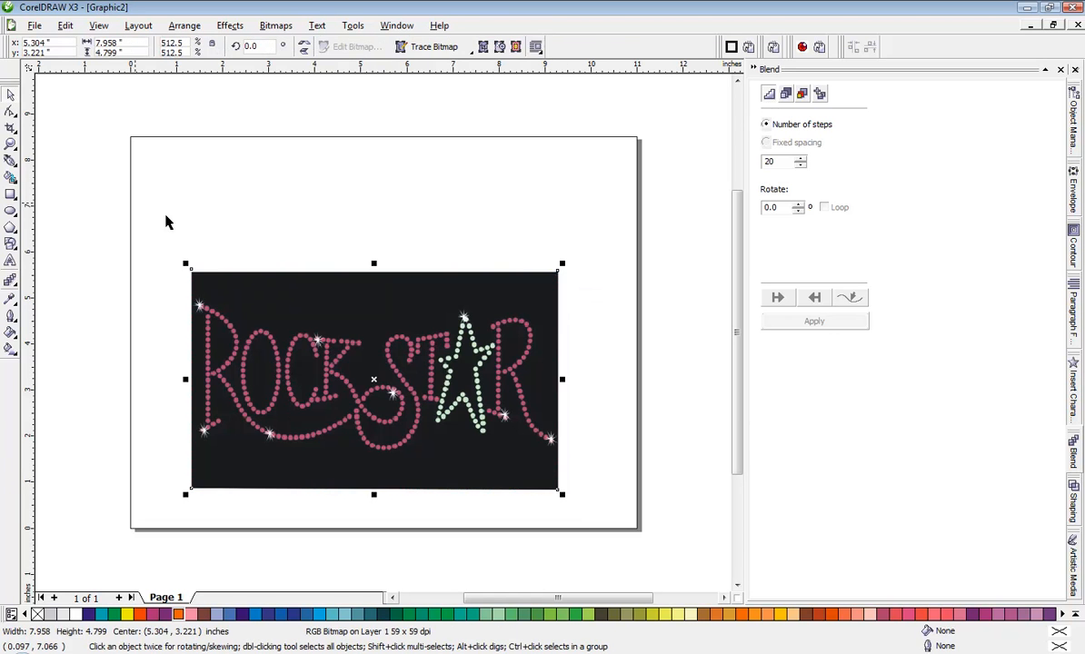
Move the cropped bitmap up toward the middle of the page and set its width to 9 inches
left_click(168, 223)
left_click_drag(393, 366, 401, 328)
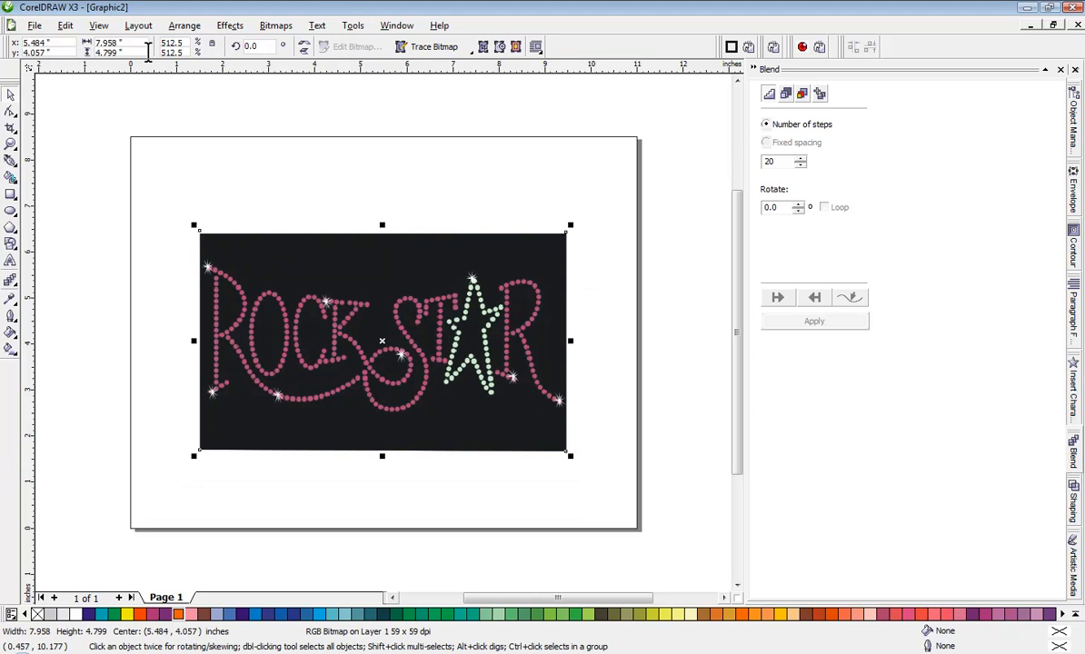
left_click_drag(121, 43, 83, 41)
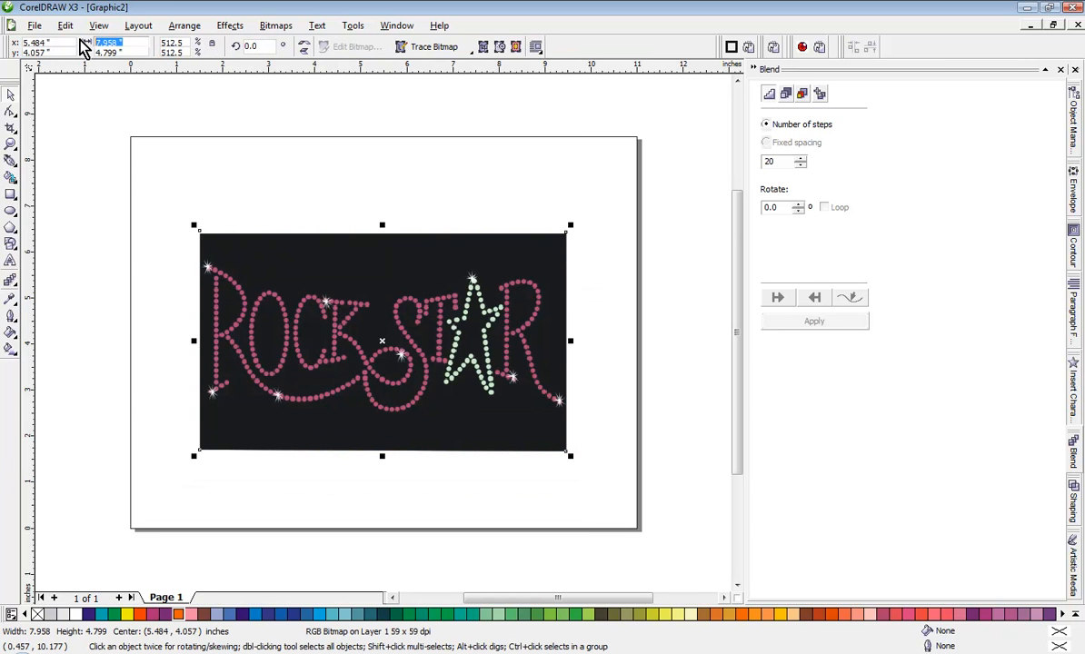
type("9")
key("Return")
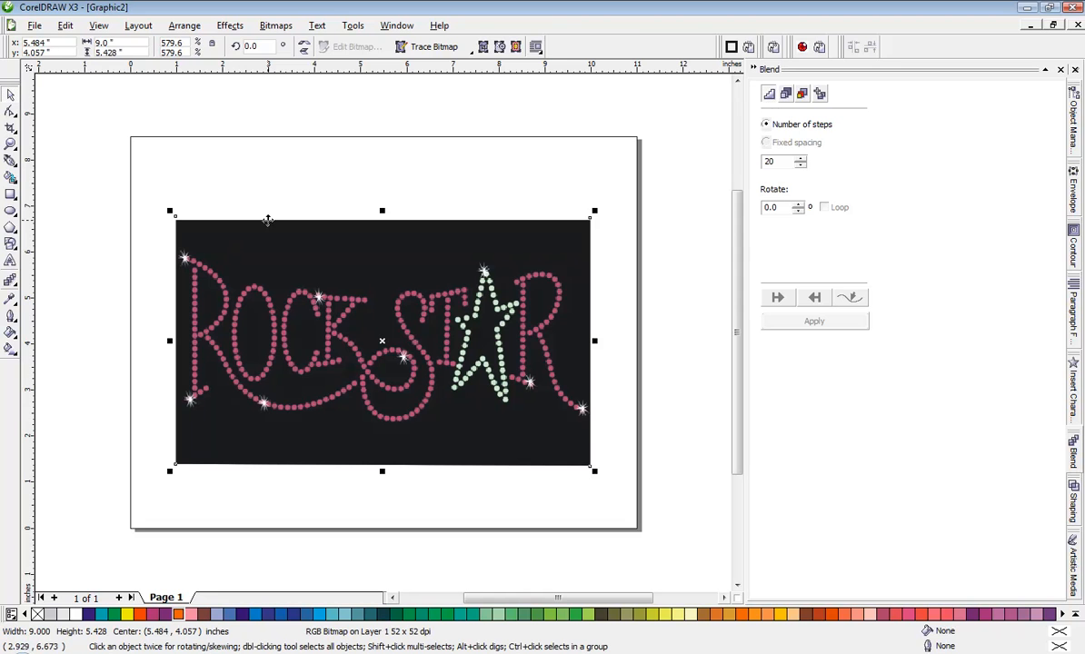
Centre the bitmap horizontally on the page at about X 5.5, Y 4.29 inches and lock it
left_click(240, 180)
left_click(258, 248)
left_click_drag(285, 270, 285, 258)
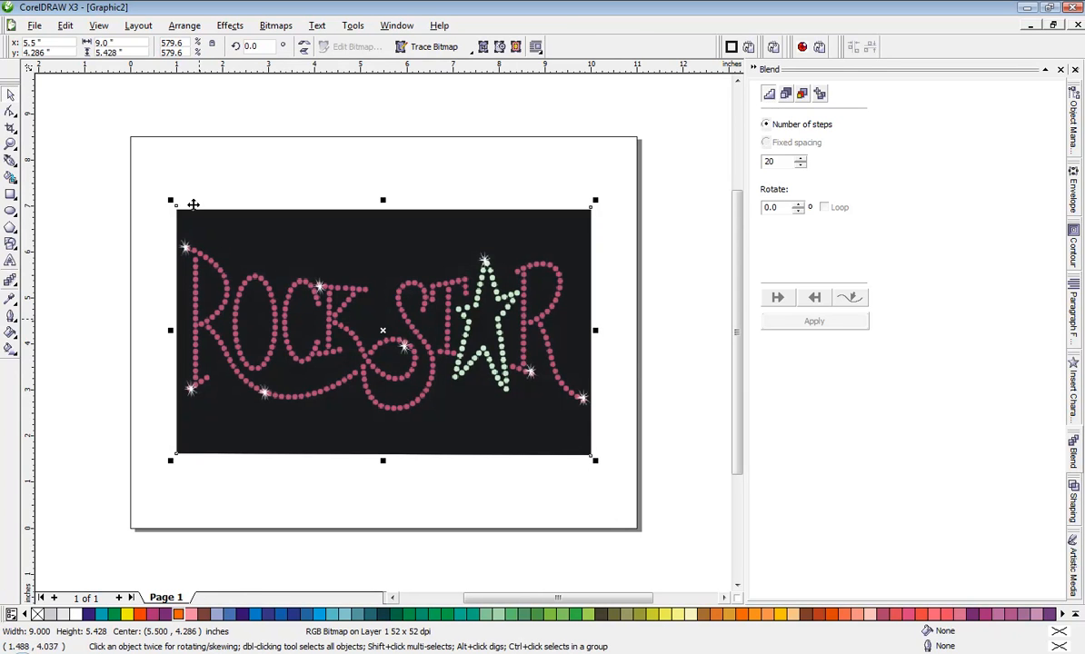
left_click(618, 356)
right_click(530, 349)
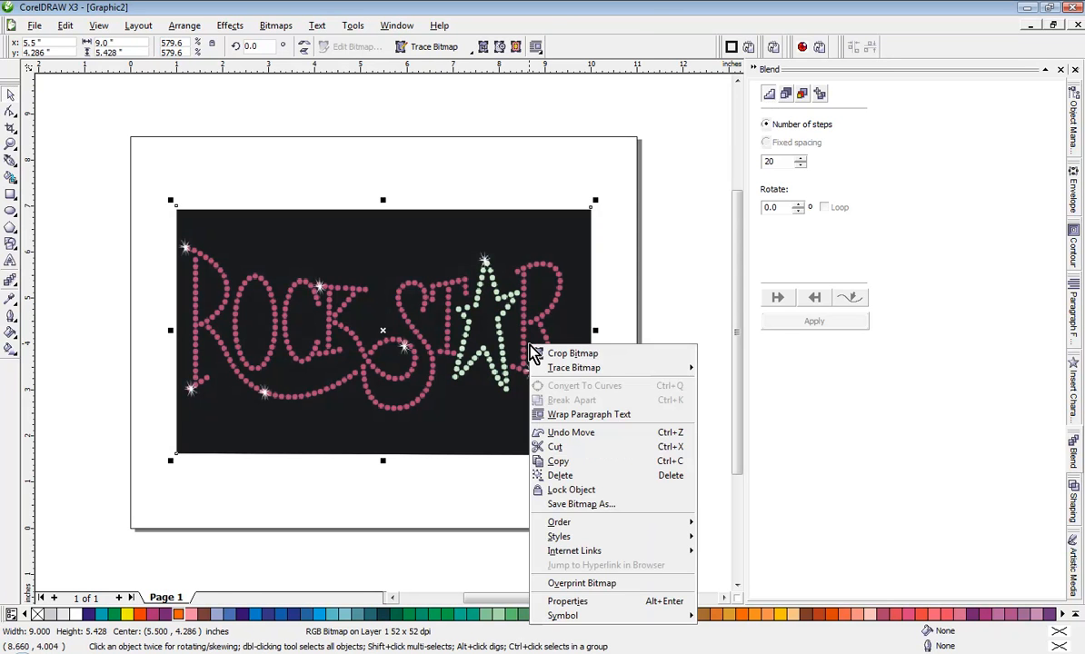
left_click(573, 489)
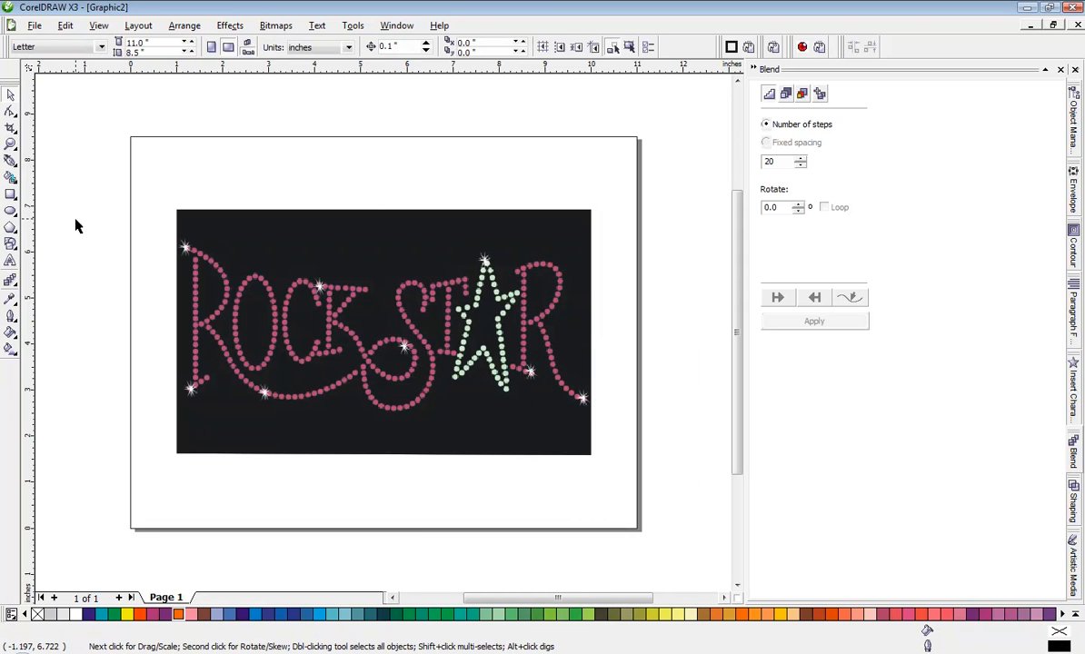
Set the default outline for new graphic objects to orange with a width of 8 pixels
right_click(181, 615)
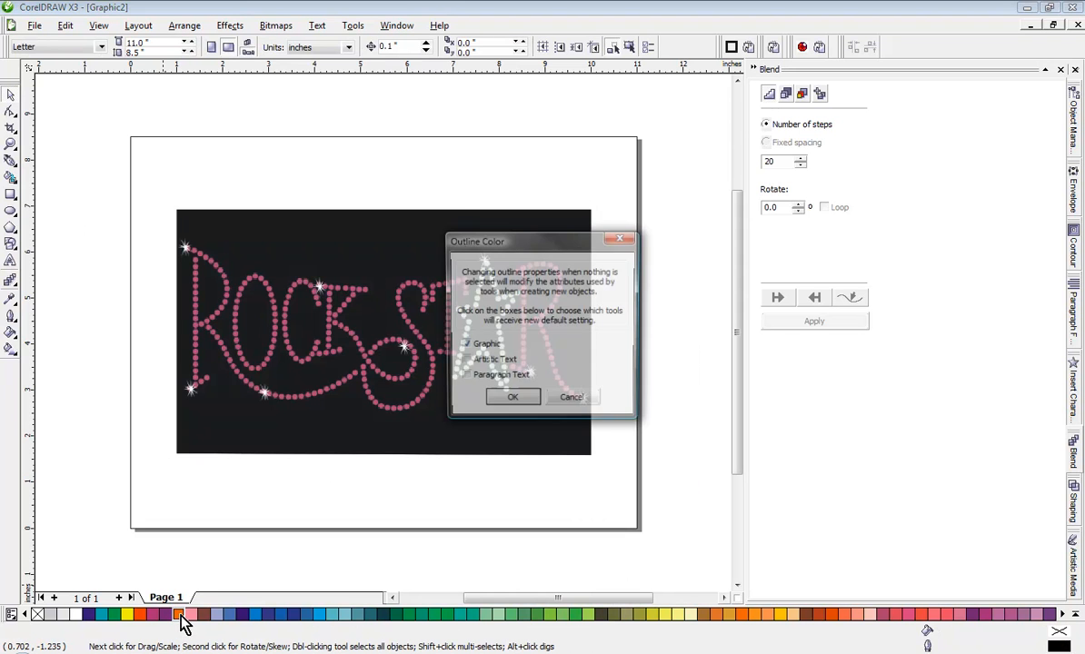
left_click_drag(478, 242, 451, 234)
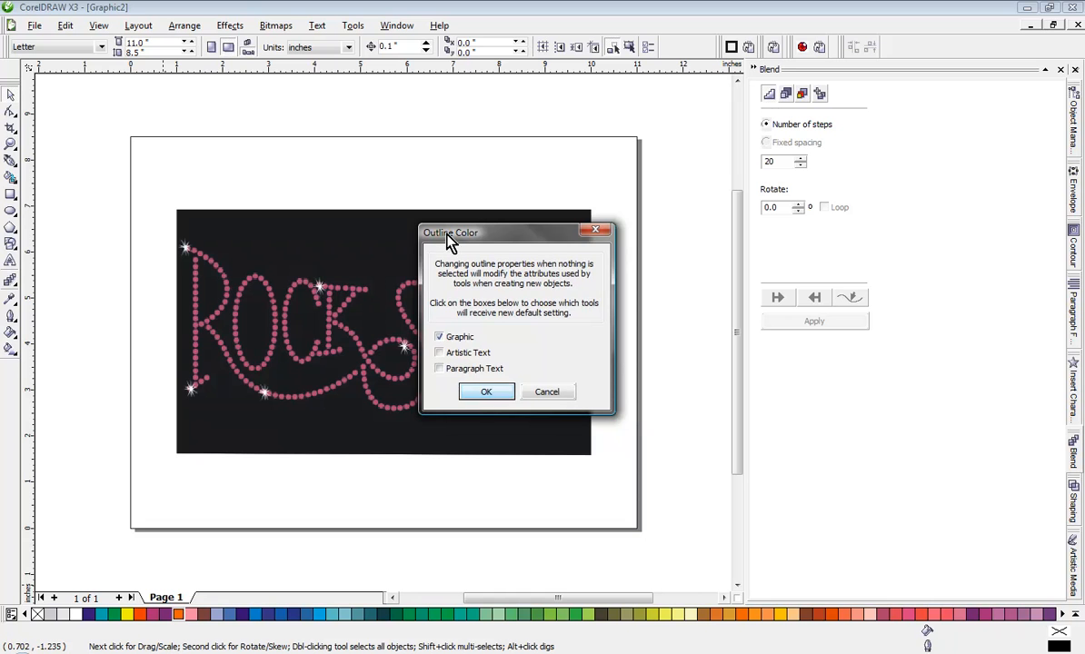
left_click(487, 393)
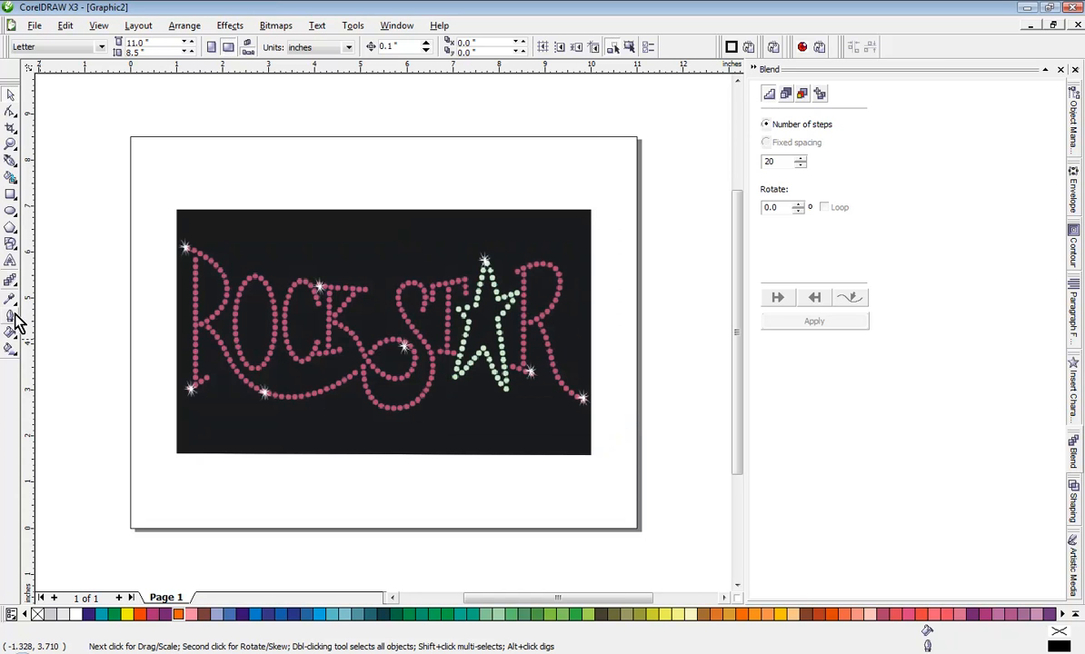
left_click(11, 316)
left_click(142, 323)
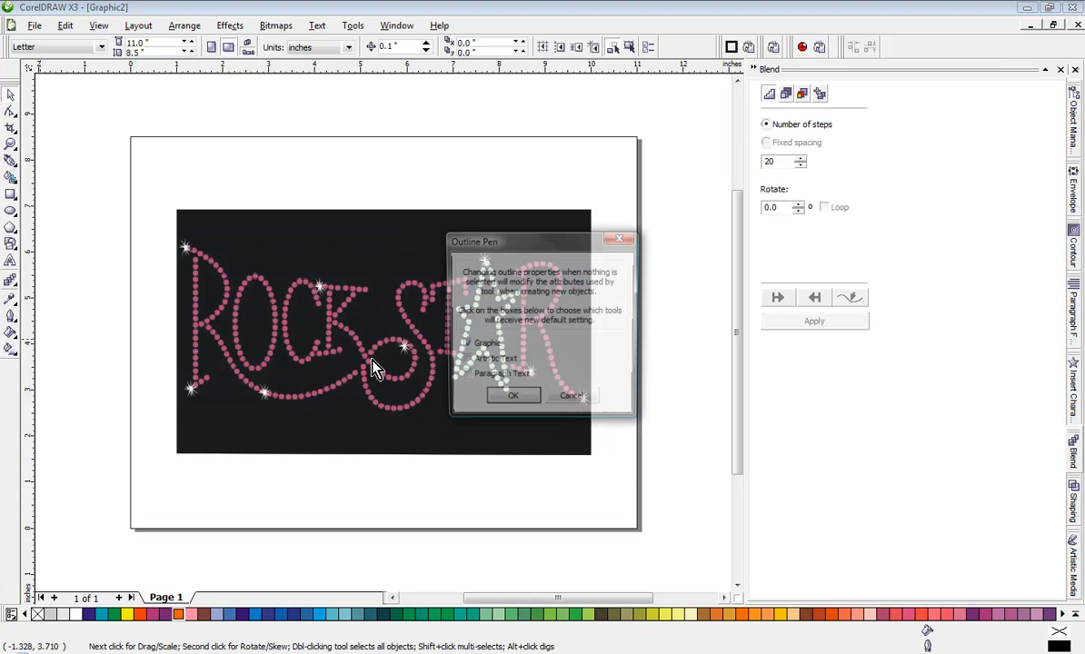
left_click_drag(486, 259, 454, 250)
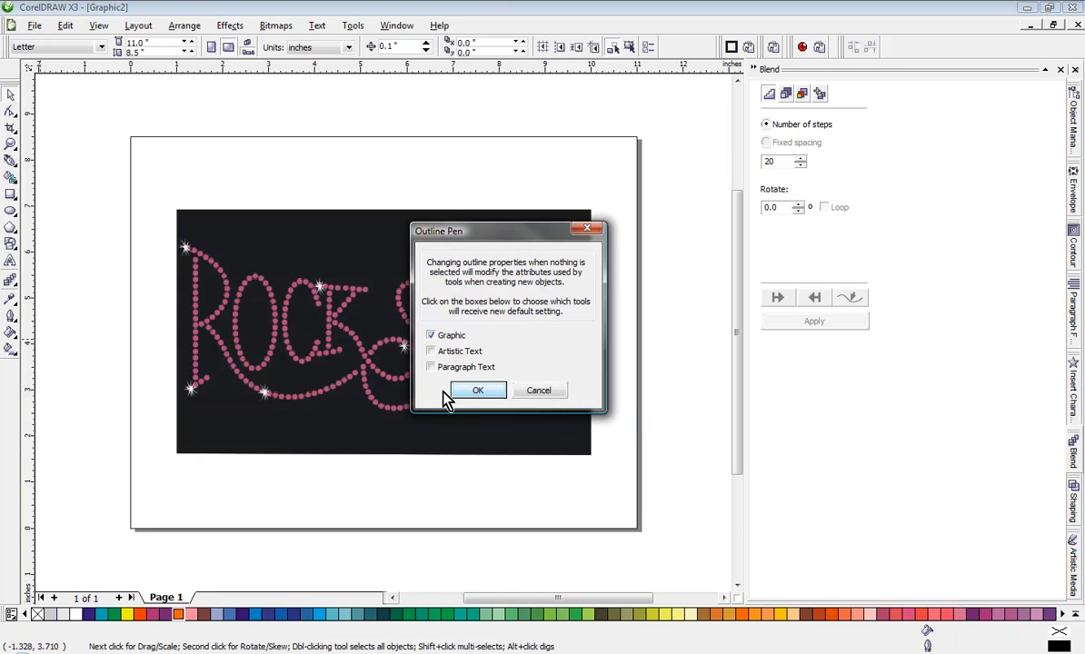
left_click(480, 391)
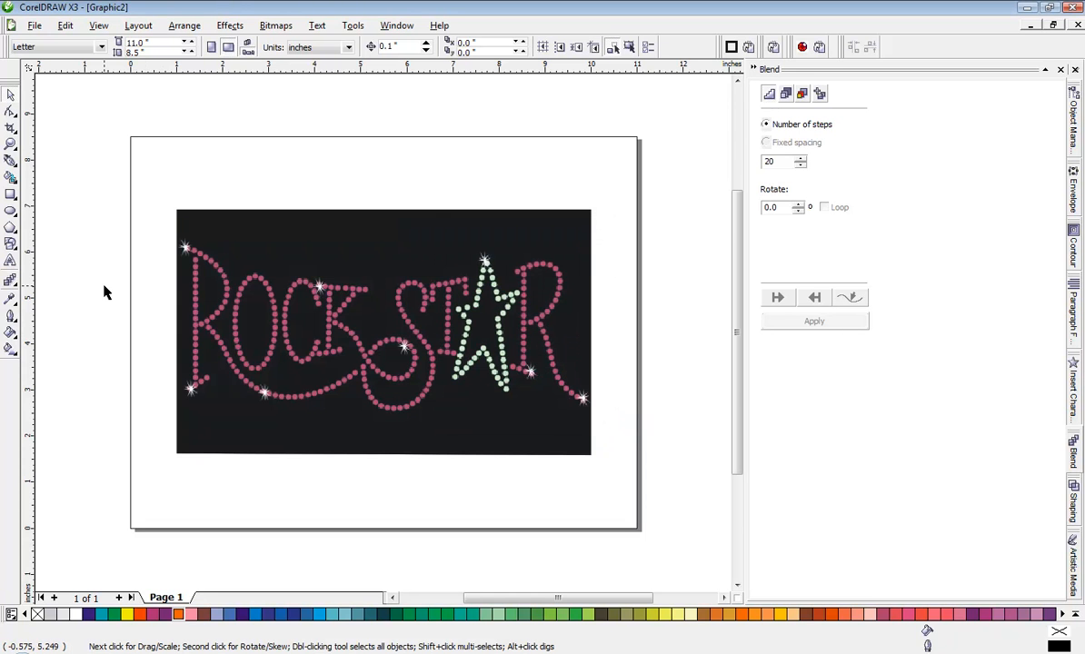
Copy the coloured sample circles and their blends from Graphic1 into Graphic2 and place them beside the page's right edge
left_click(396, 25)
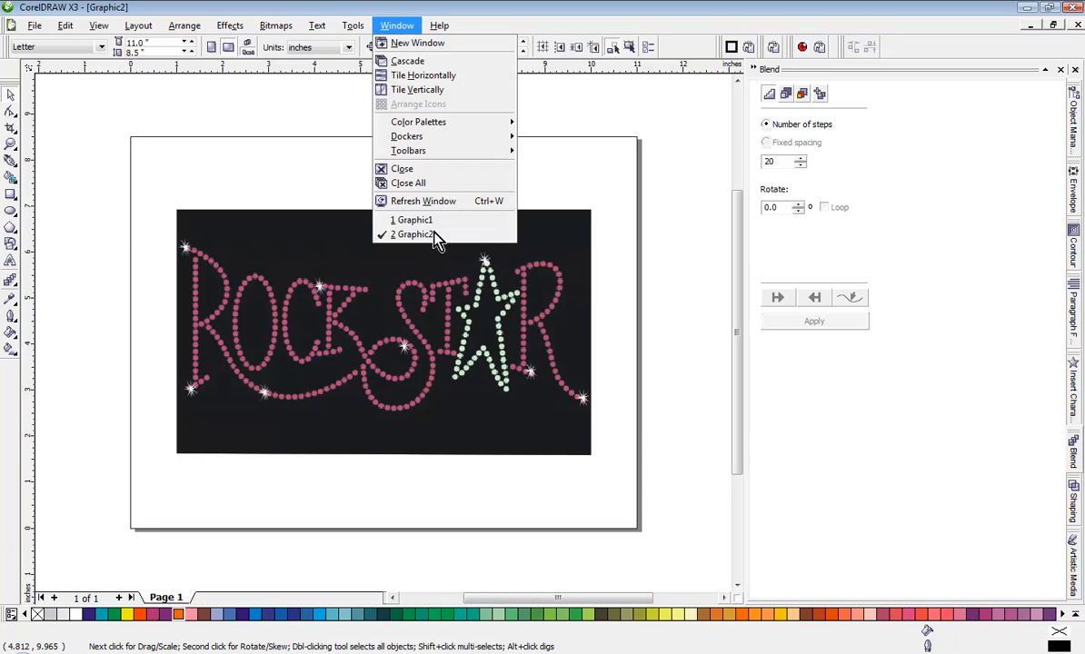
left_click(427, 221)
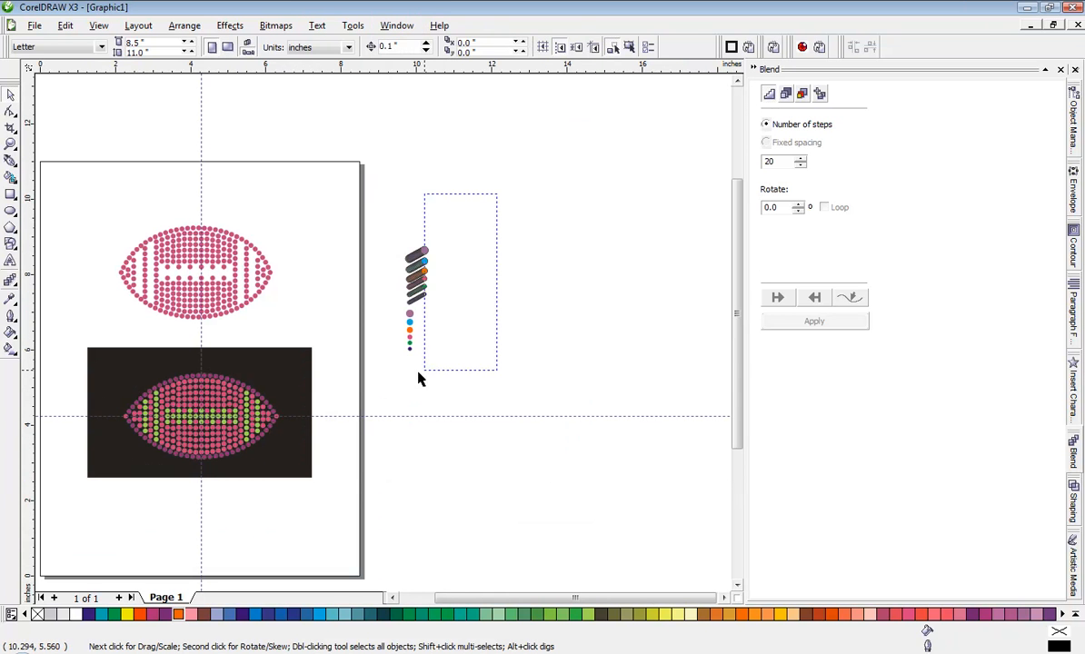
left_click_drag(418, 377, 381, 380)
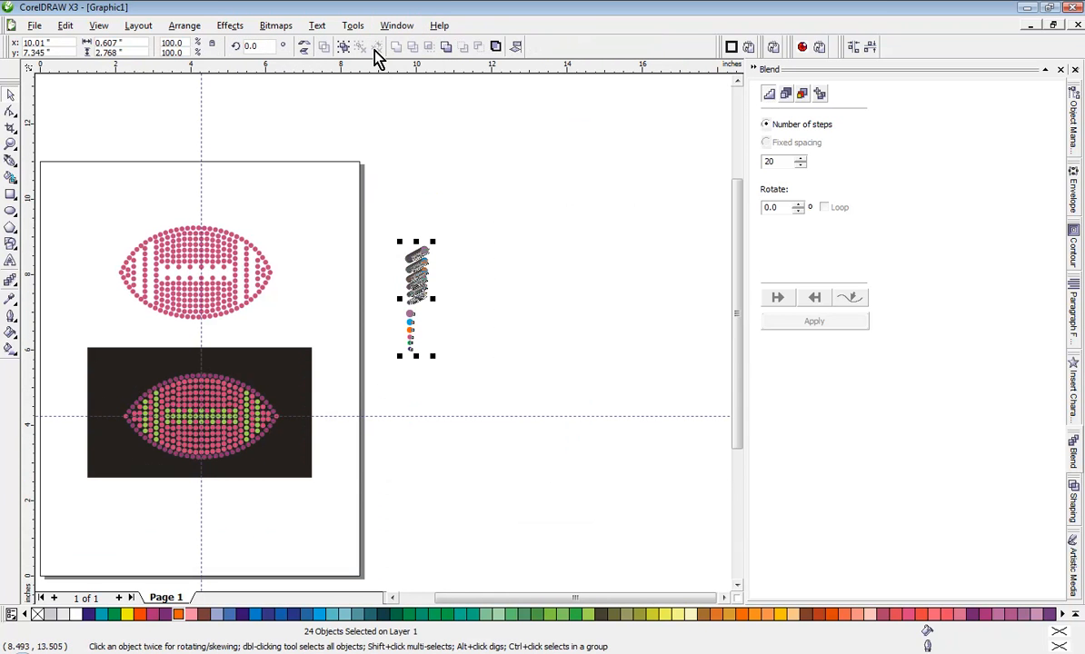
left_click(399, 26)
left_click(414, 235)
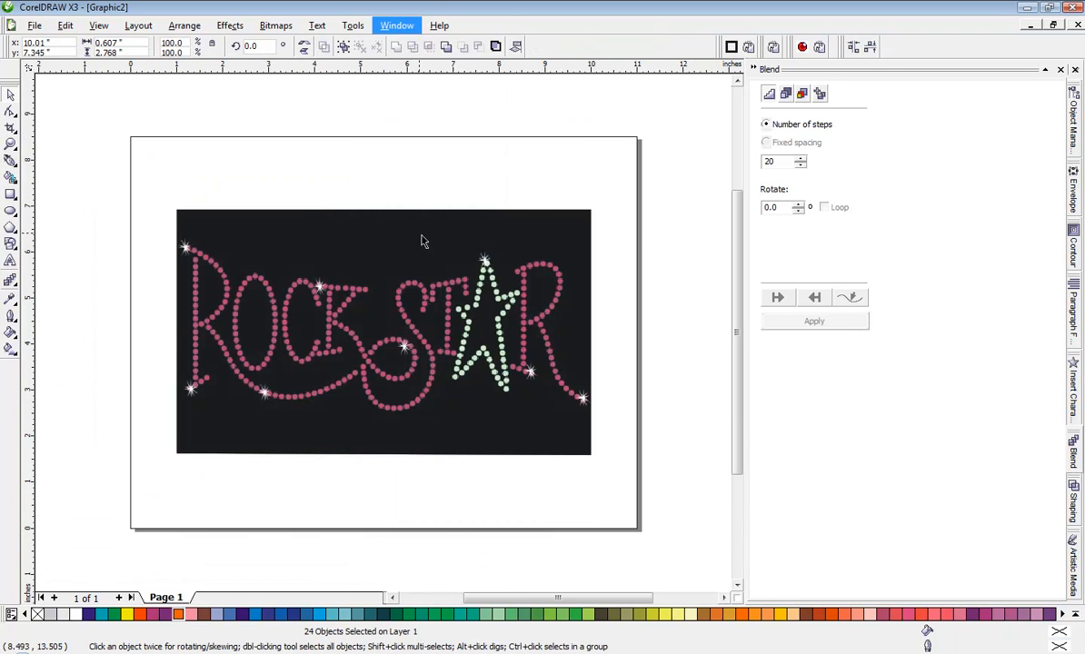
key("ctrl+v")
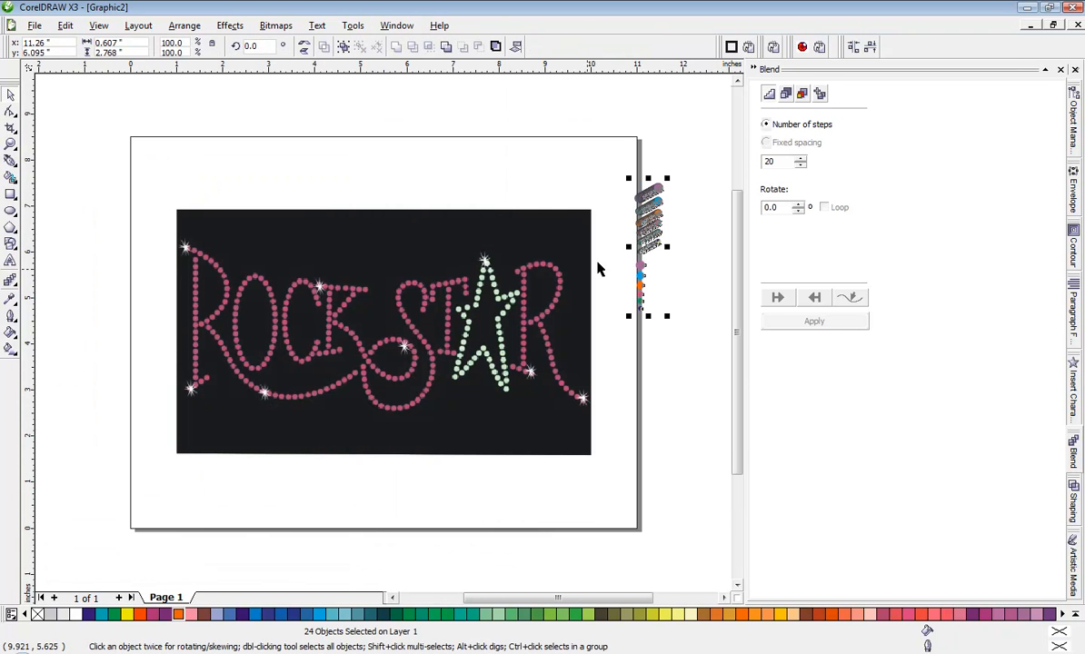
left_click_drag(639, 239, 658, 273)
left_click(636, 312)
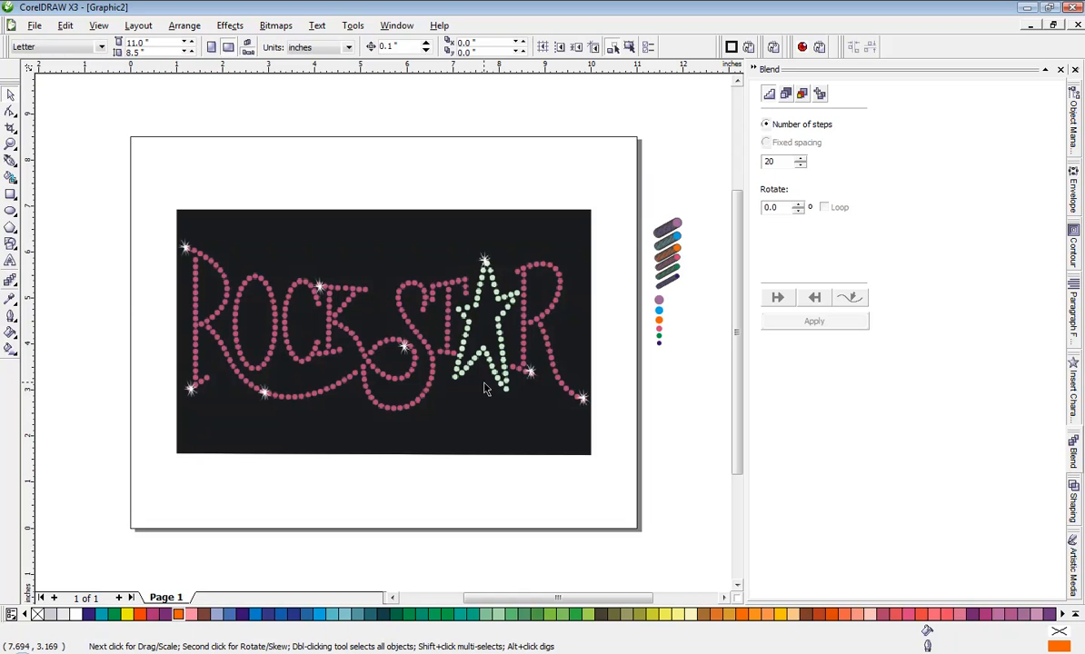
left_click(661, 336)
left_click(671, 332)
Trace the vertical stem of the first R with a straight Pen tool line about 2.56 inches long
left_click(11, 161)
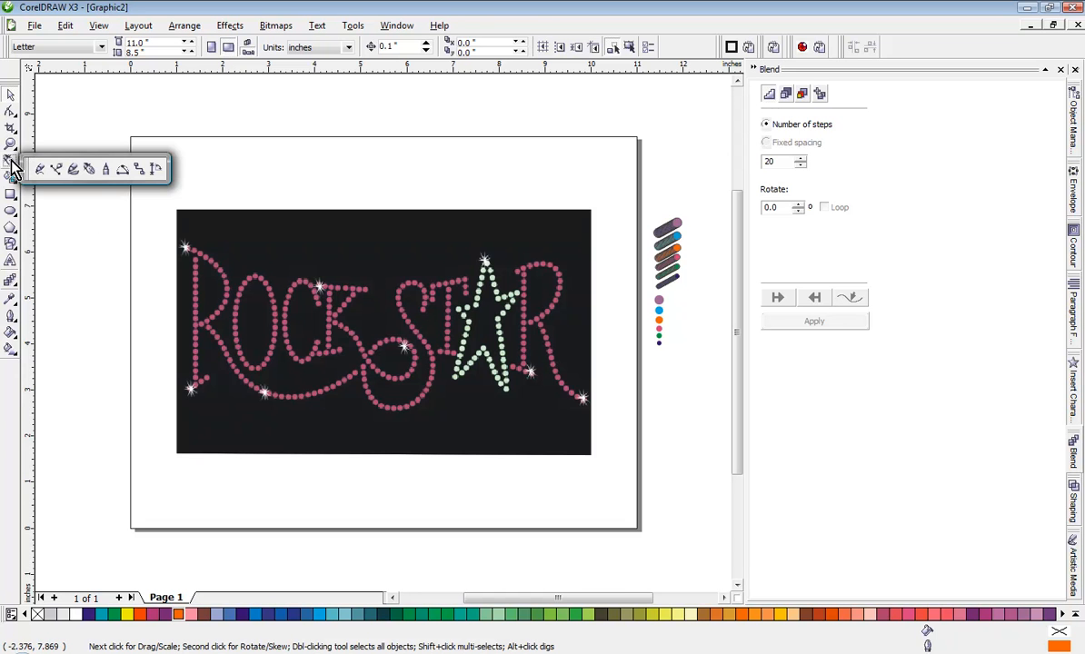
left_click(90, 168)
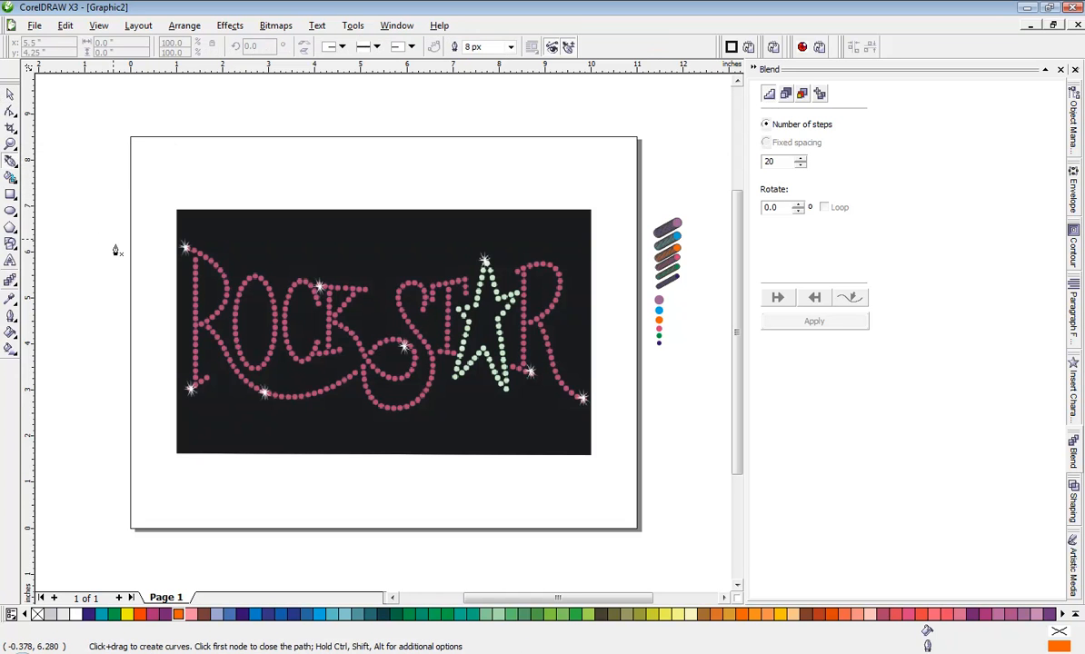
scroll(116, 250, "up", 2)
scroll(382, 338, "up", 1)
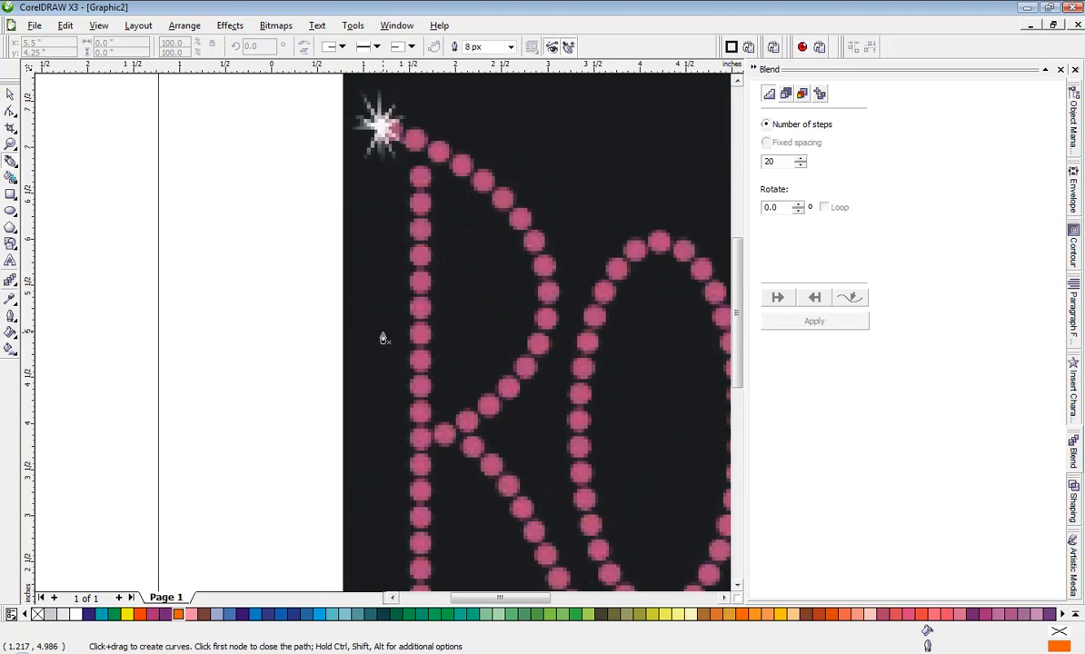
scroll(383, 338, "down", 1)
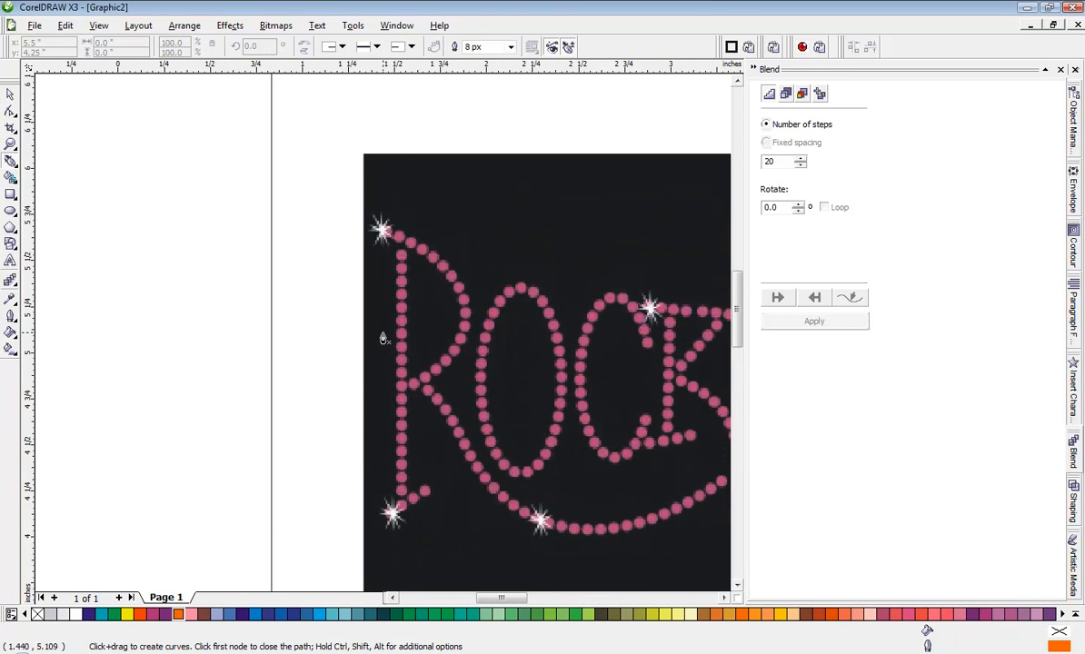
scroll(403, 328, "up", 1)
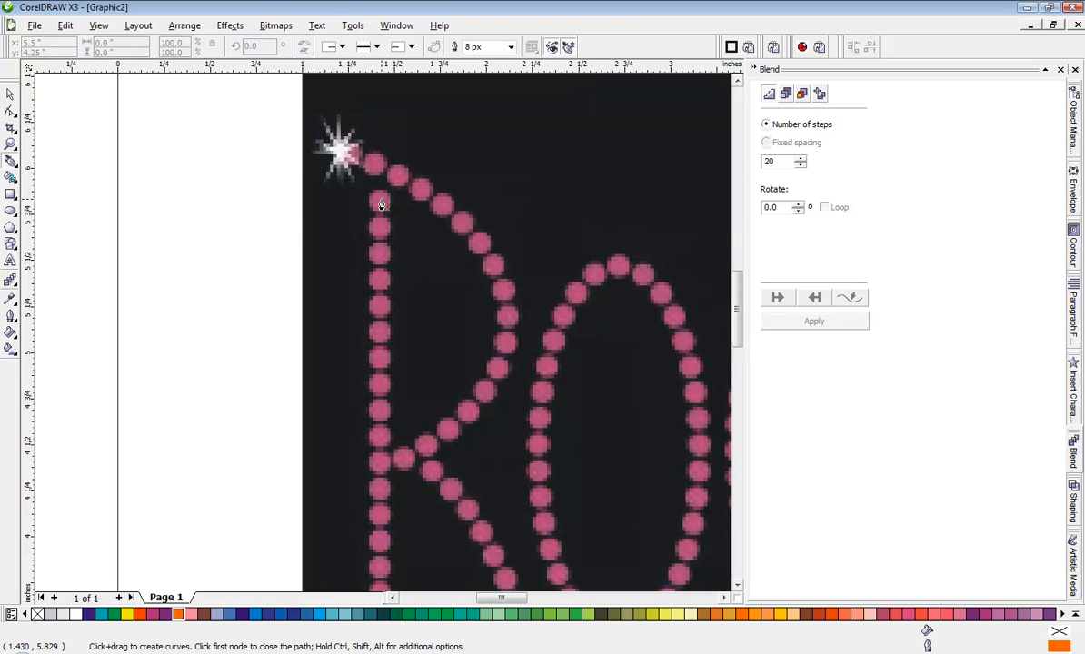
left_click(381, 202)
scroll(380, 203, "down", 2)
scroll(376, 440, "up", 1)
scroll(383, 338, "up", 2)
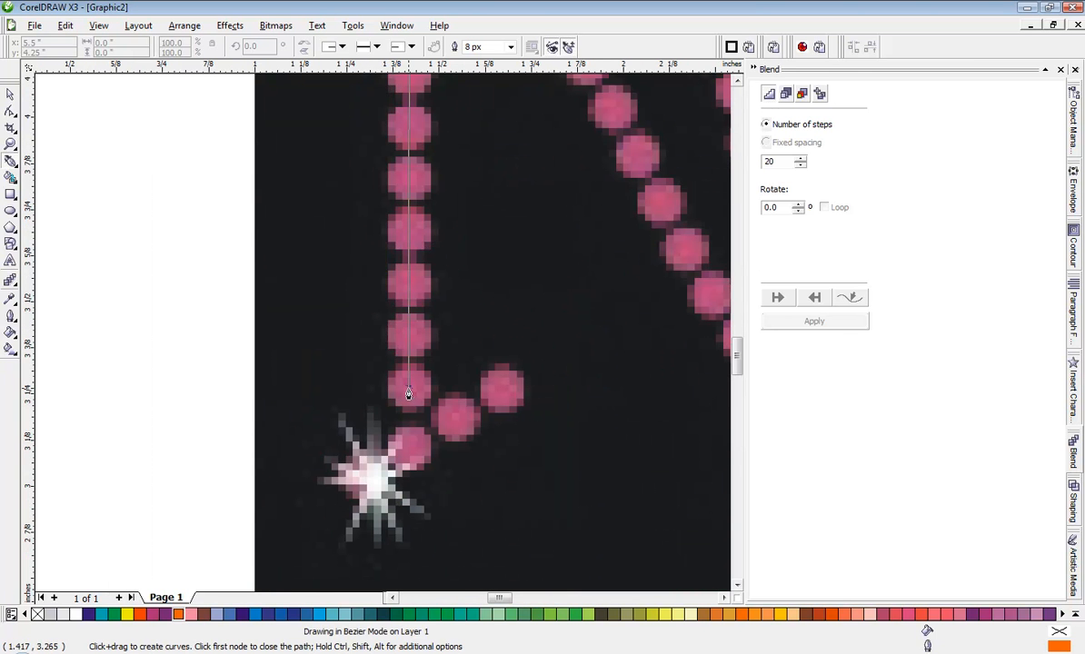
double_click(409, 389)
key("space")
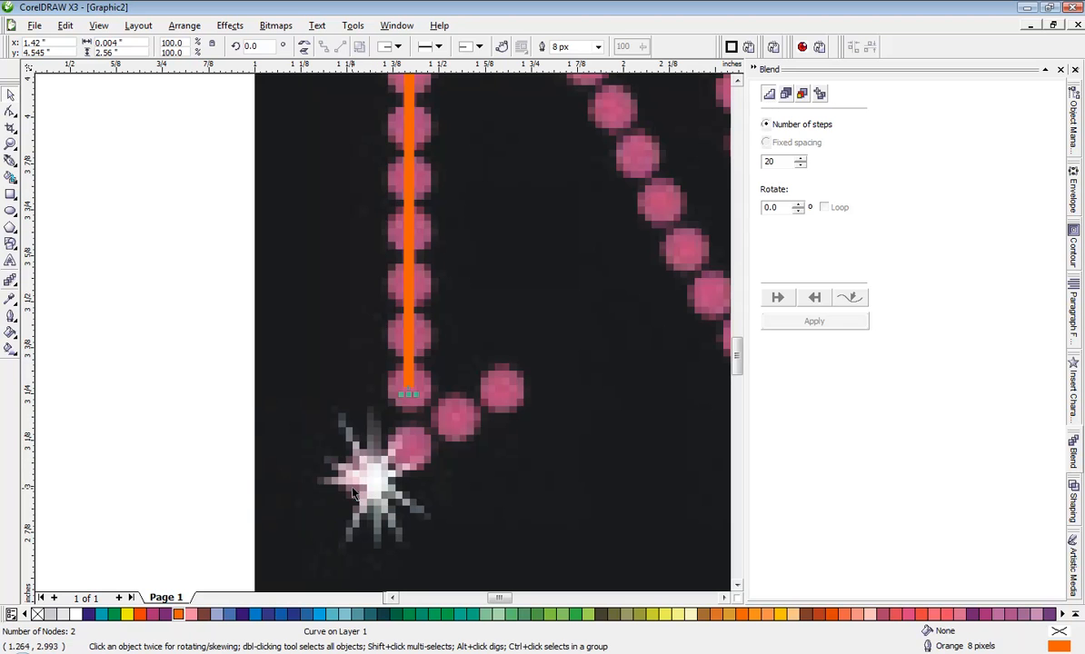
Trace the foot serif of the first R with a straight Pen tool line about 0.41 by 0.24 inches
left_click(10, 161)
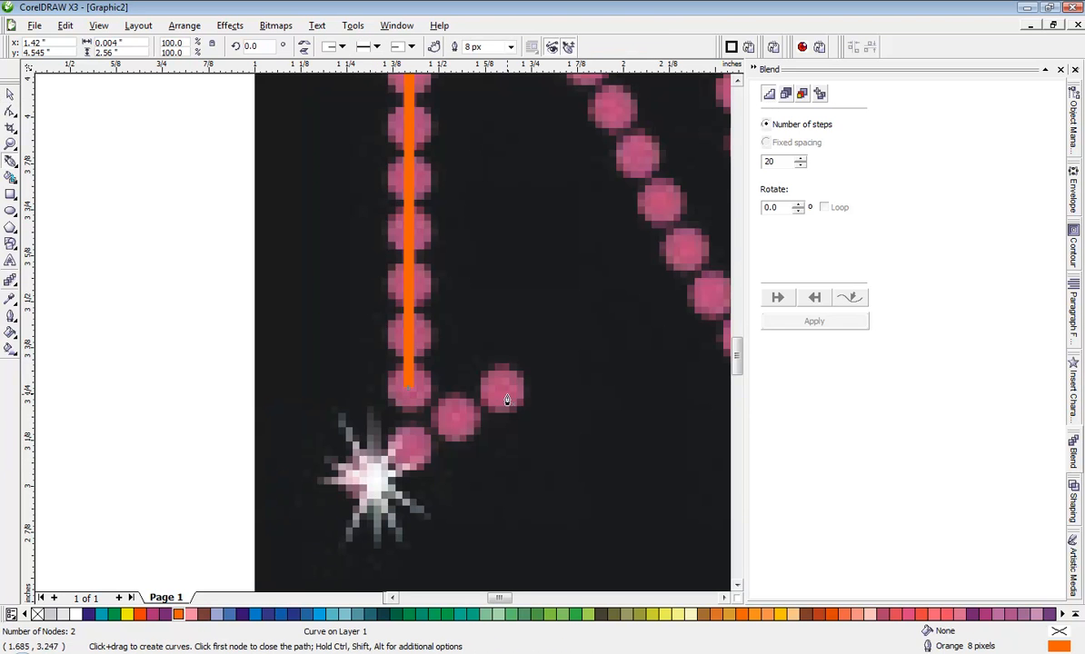
left_click(507, 400)
left_click(358, 481)
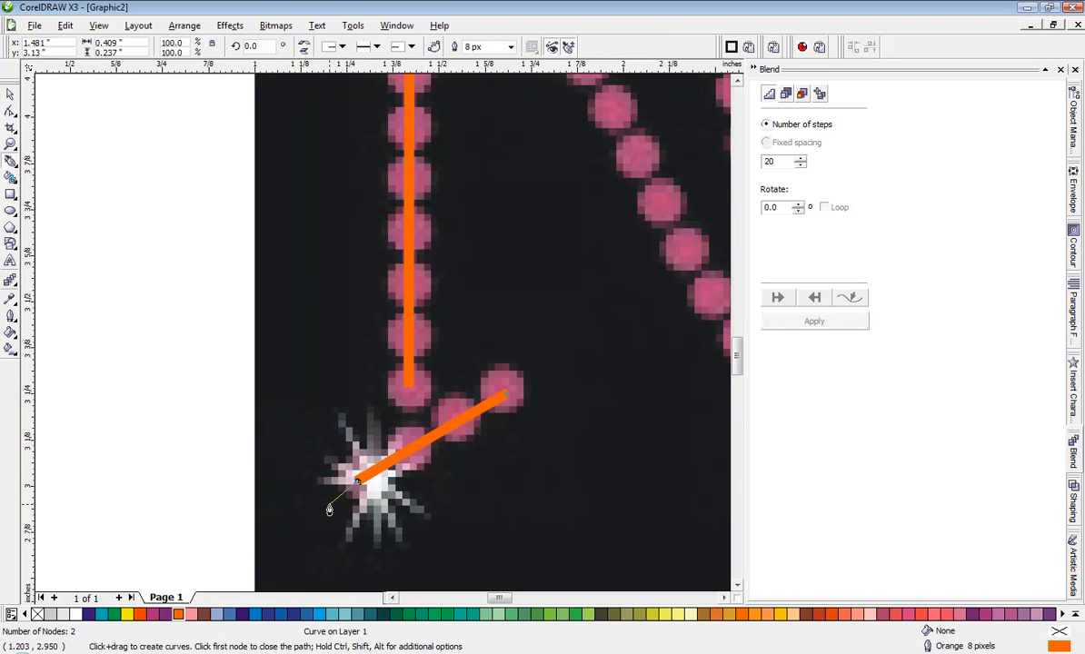
Draw a straight line about 0.29 by 1.65 inches joining the ends of the first R's bowl, from its sparkle to the stem junction
scroll(380, 334, "down", 2)
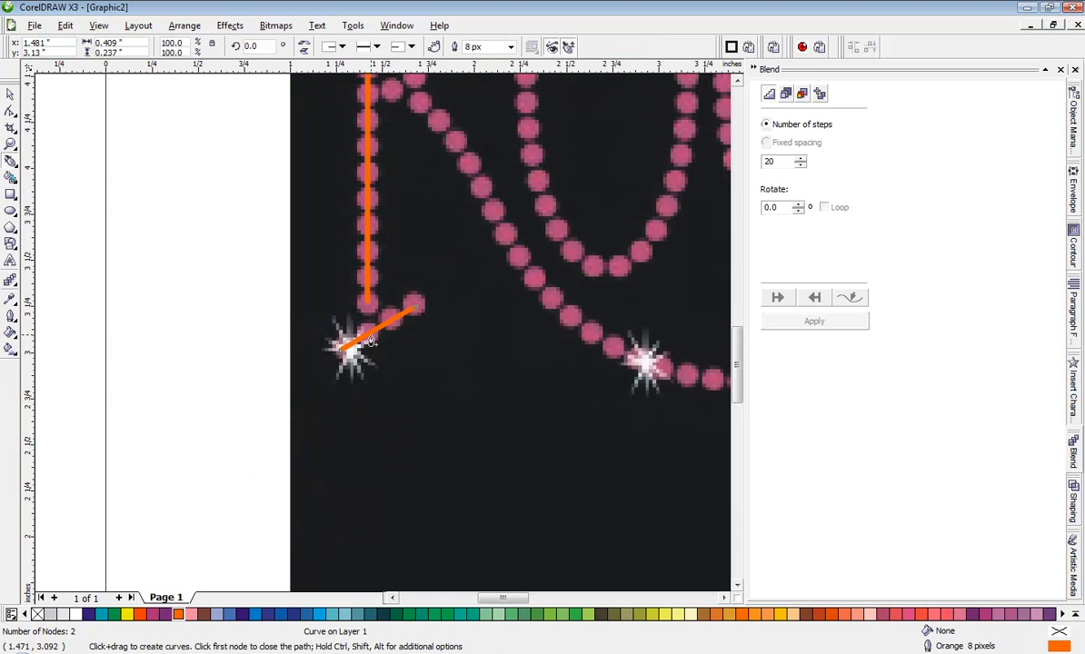
scroll(370, 323, "down", 2)
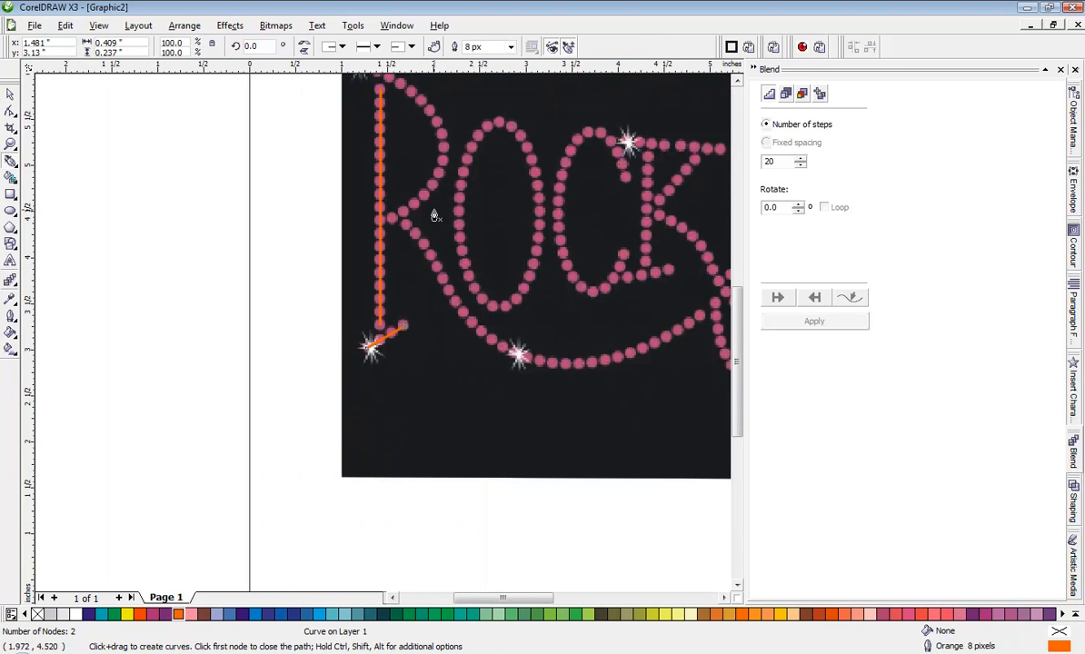
scroll(430, 213, "up", 3)
scroll(383, 338, "down", 2)
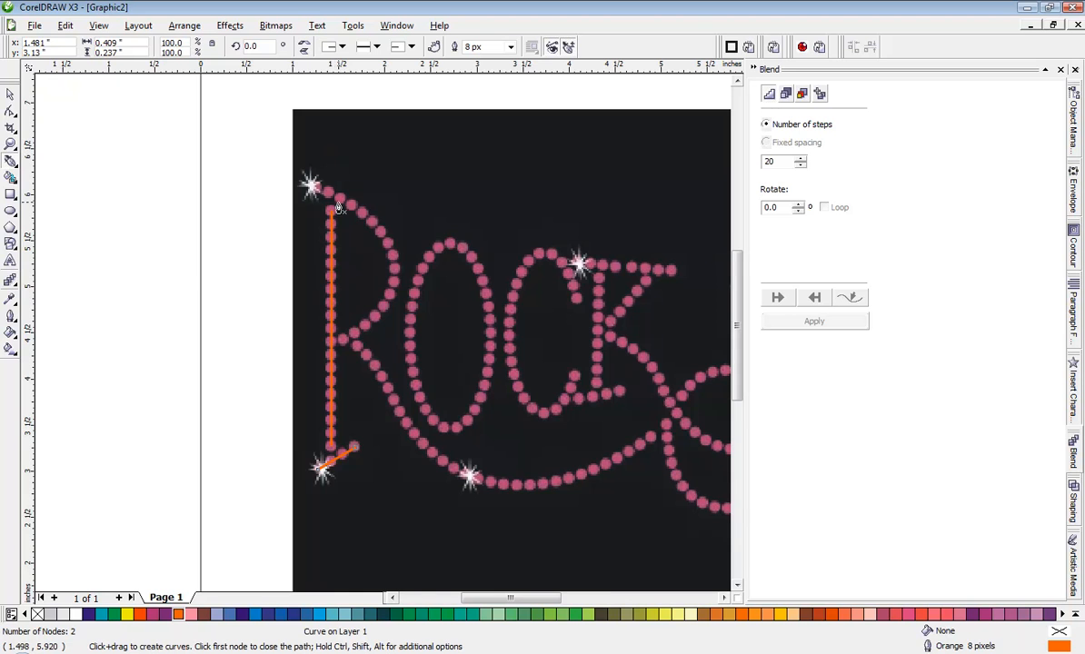
scroll(384, 338, "up", 3)
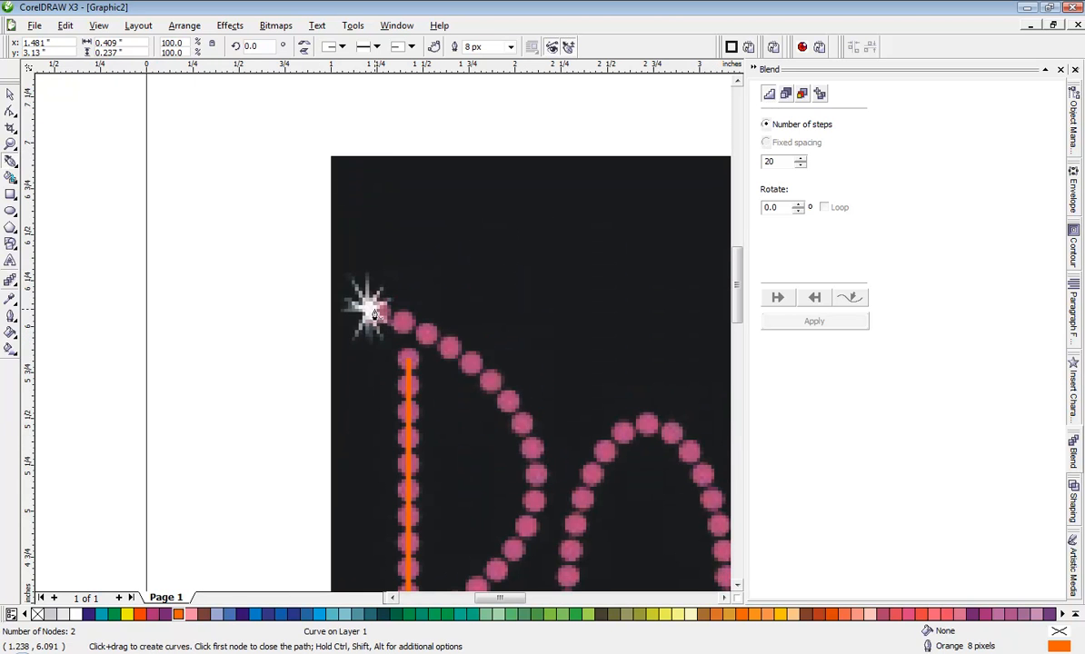
scroll(373, 313, "down", 1)
left_click(376, 335)
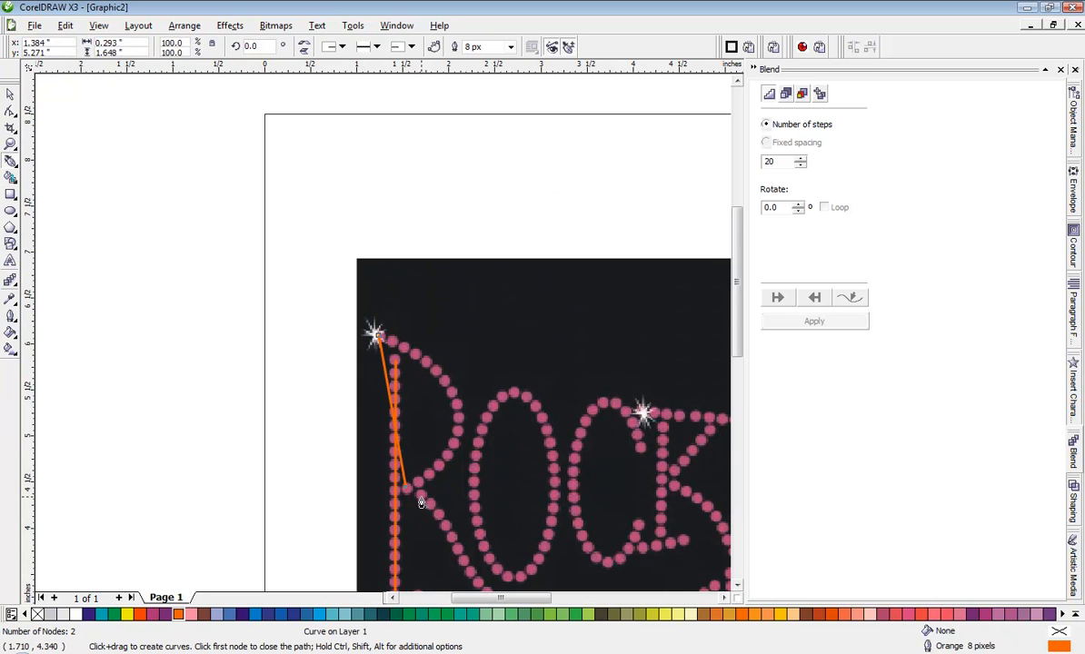
Draw a three-node line about 3.16 by 0.97 inches for the first R's leg and its long swash beneath ROCK
scroll(382, 338, "down", 1)
scroll(382, 338, "up", 3)
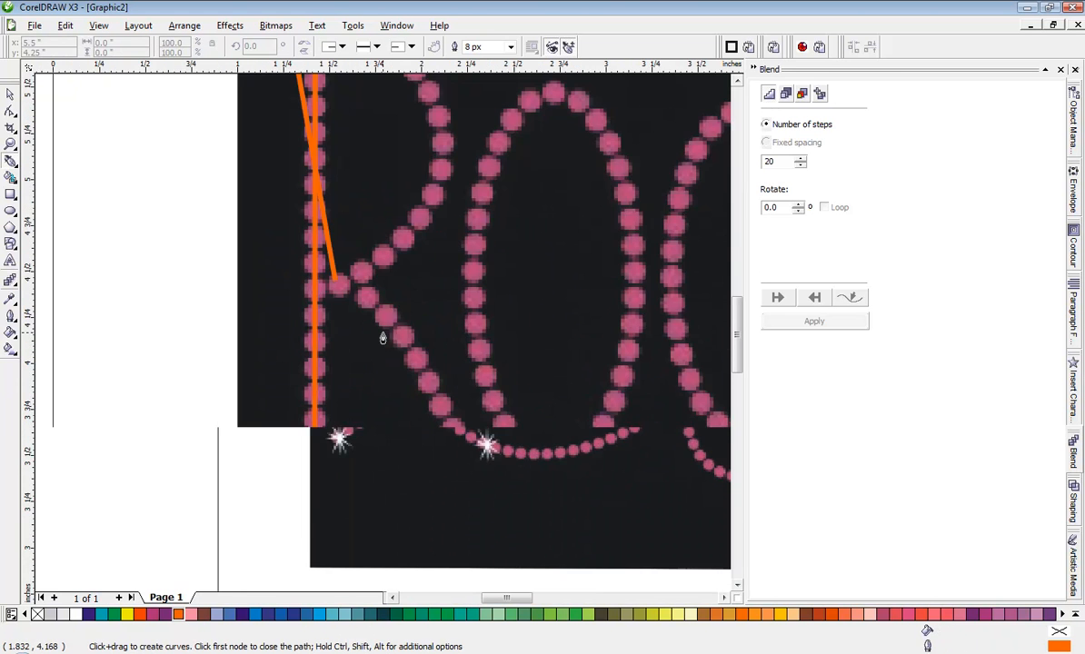
scroll(382, 338, "down", 1)
scroll(383, 339, "down", 1)
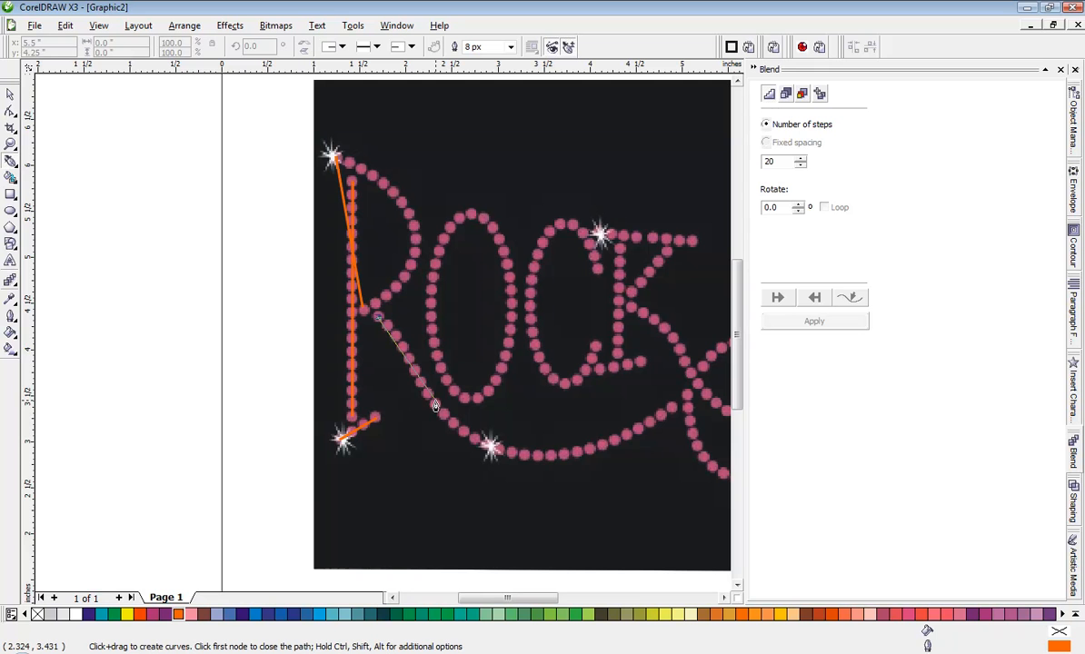
left_click(434, 402)
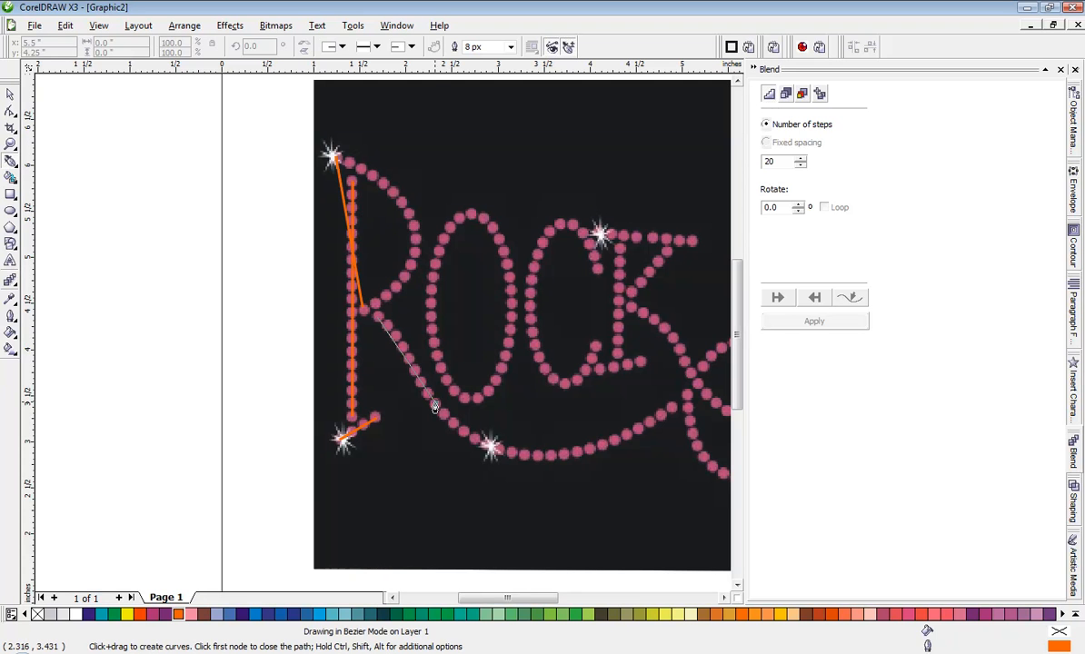
left_click(671, 406)
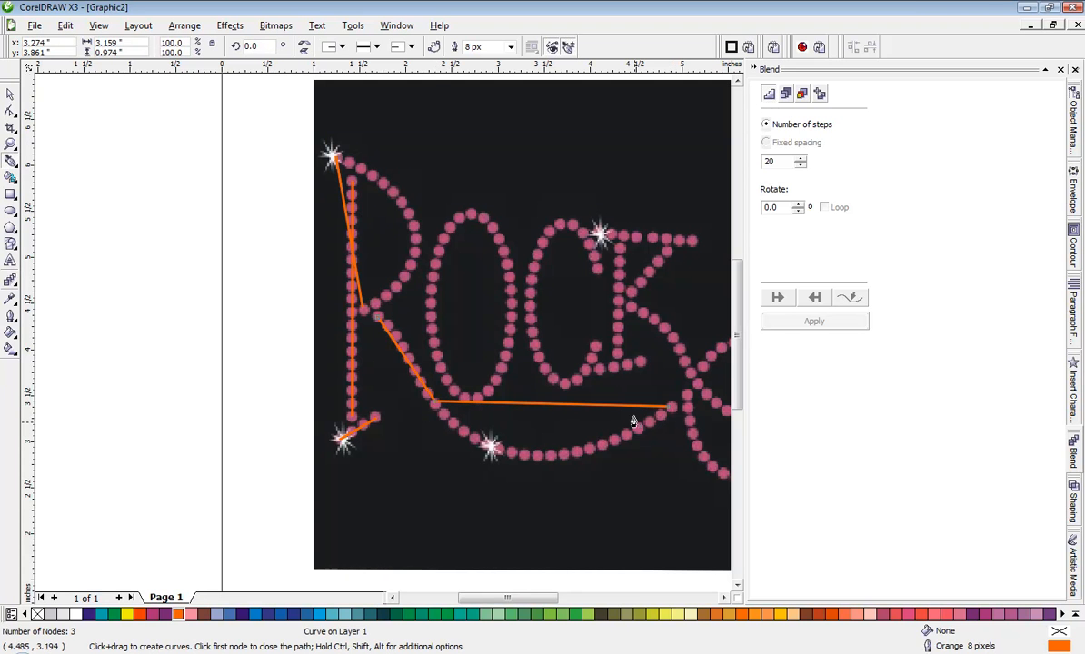
Trace the K's foot serif with a line about 0.47 inches wide and its vertical stem with a second straight line
left_click(598, 371)
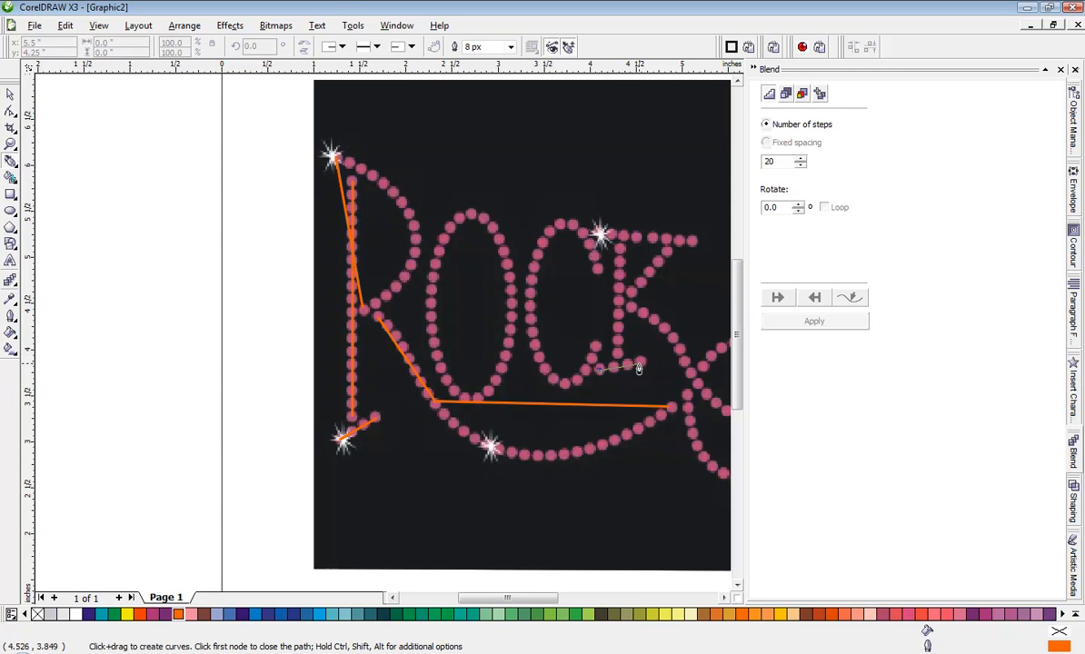
left_click(641, 365)
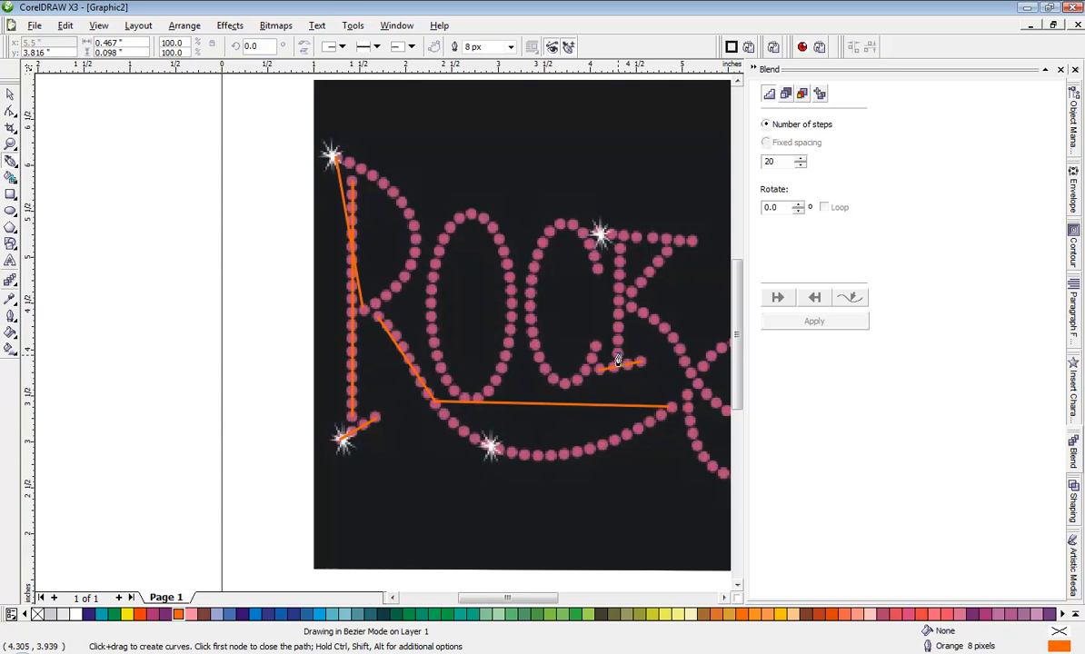
double_click(620, 246)
Trace the K's two short top serifs and its diagonal upper arm, about 0.4 by 0.46 inches, with separate straight lines
scroll(364, 327, "up", 4)
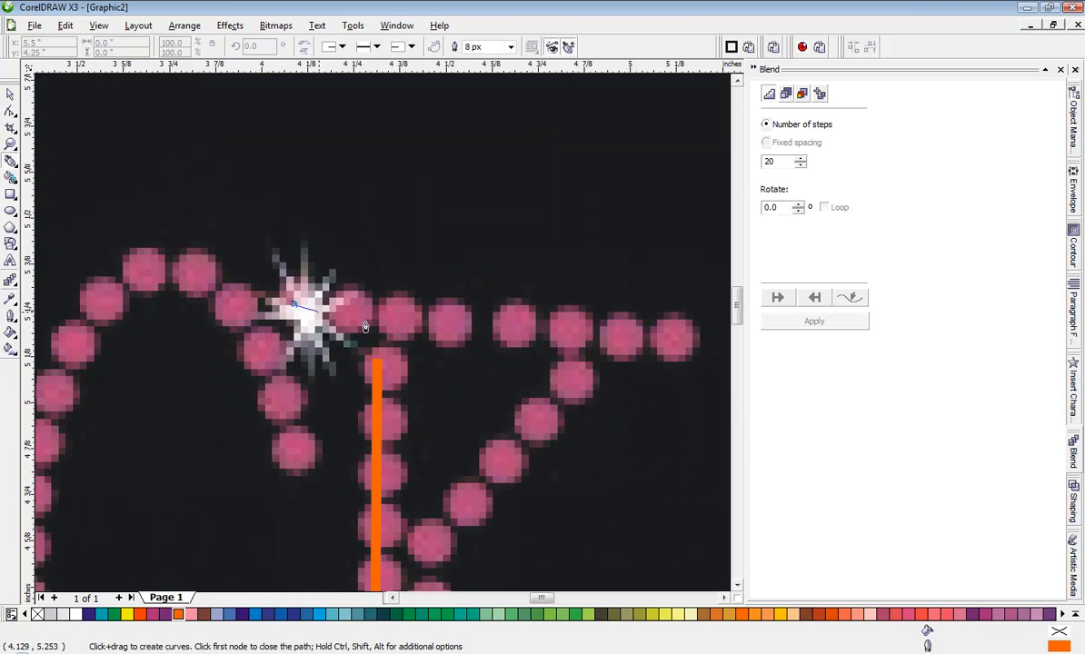
double_click(445, 318)
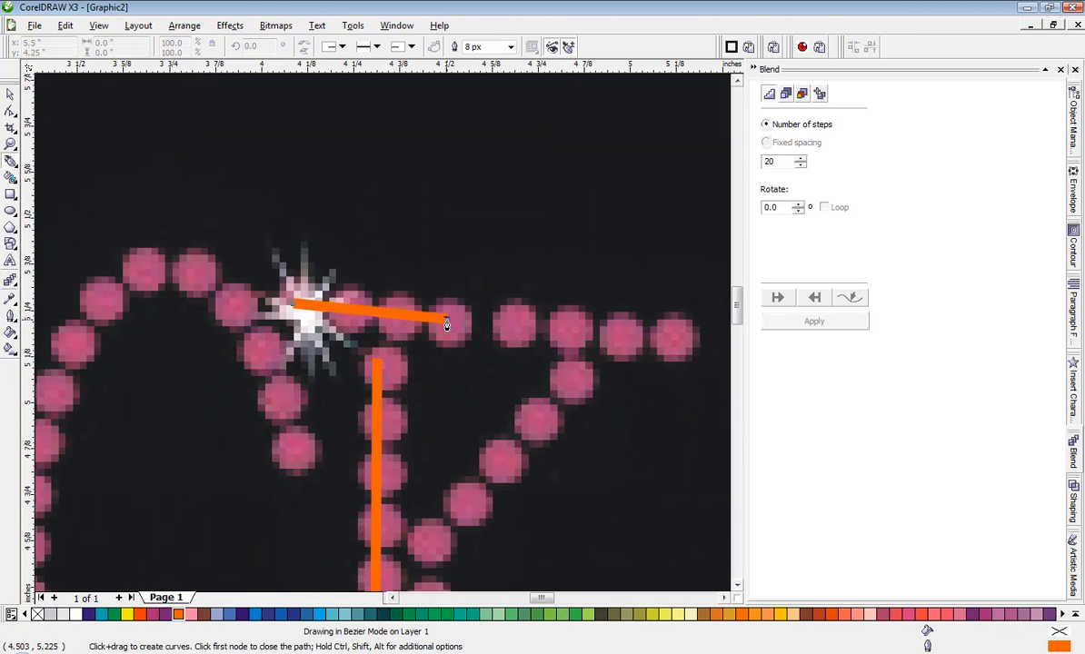
double_click(677, 337)
left_click(575, 375)
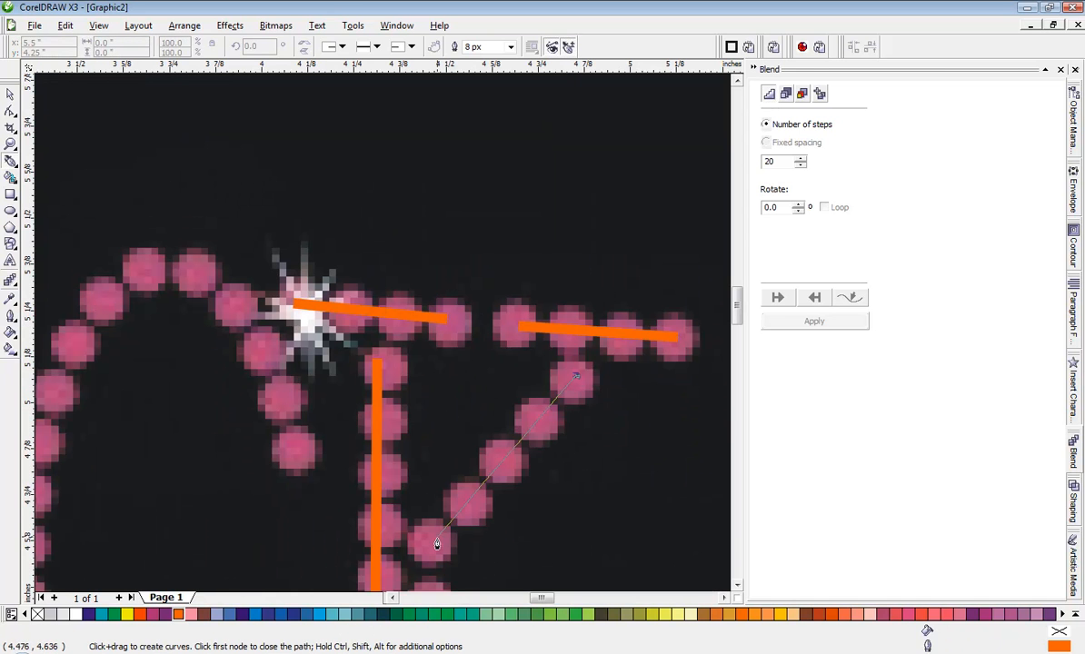
double_click(427, 545)
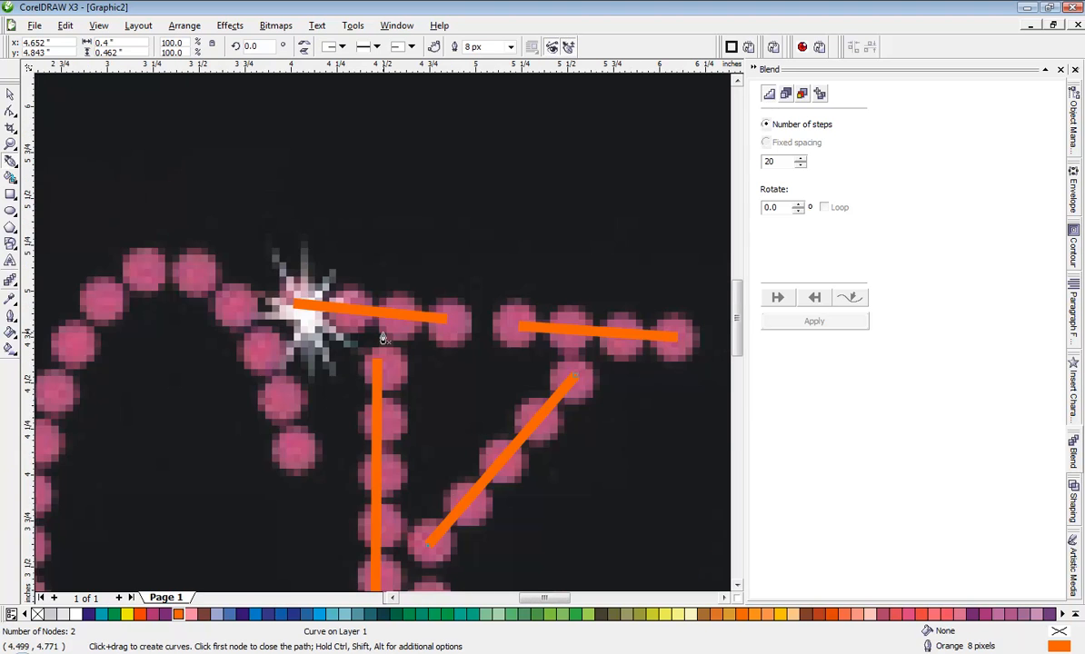
Draw a four-node line about 1.74 by 0.9 inches along the K's lower leg and through the ends of its curled loop
scroll(391, 364, "down", 3)
left_click(375, 392)
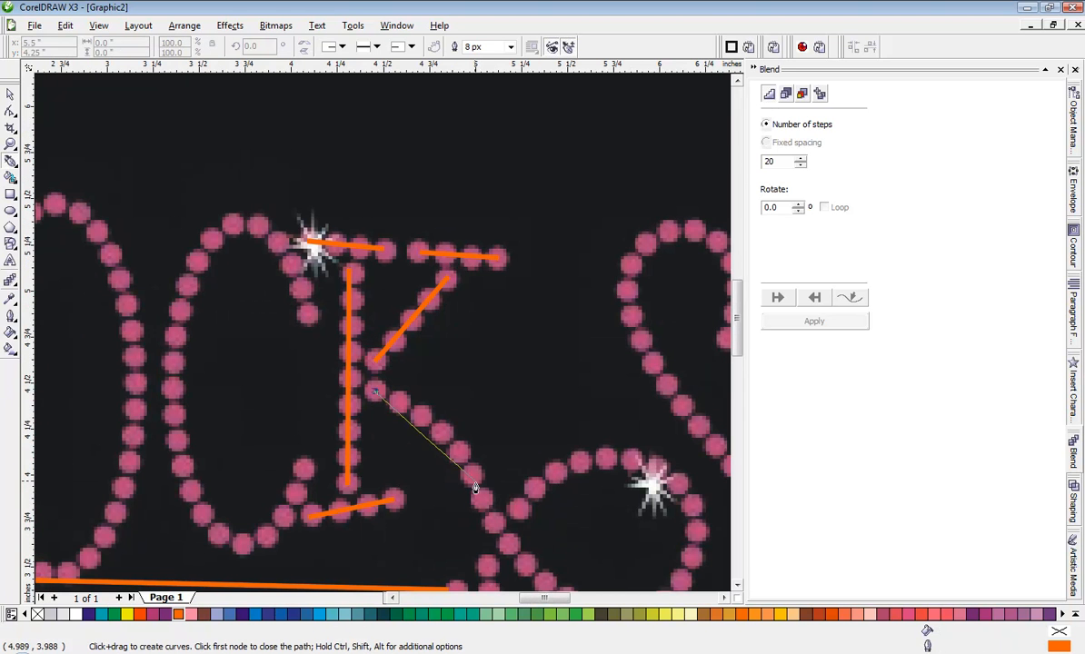
double_click(480, 491)
scroll(480, 490, "down", 3)
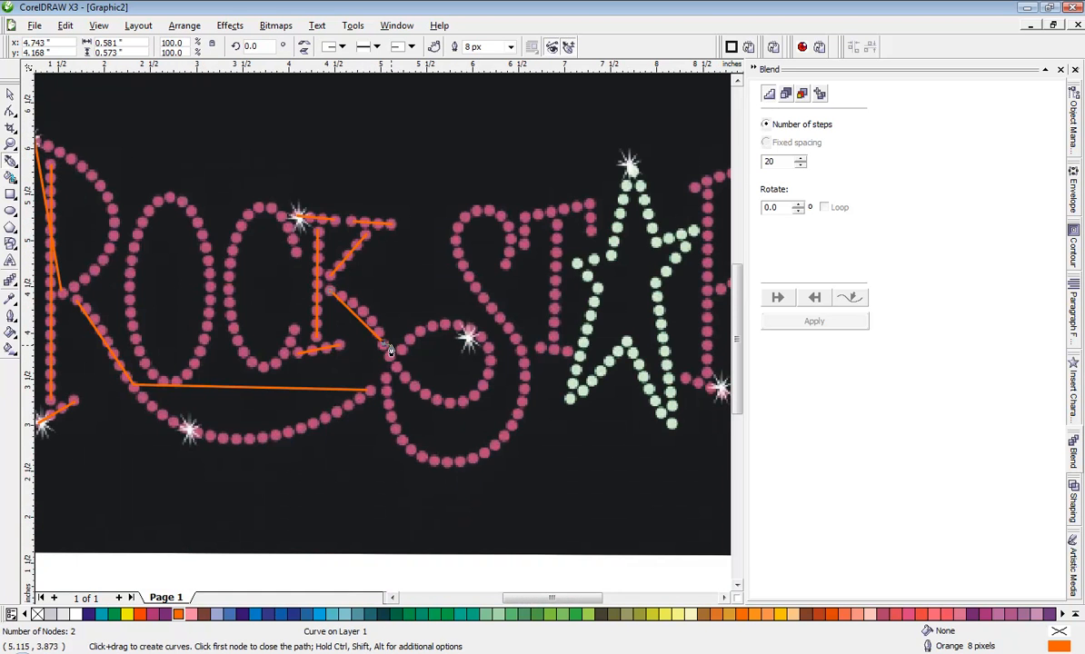
scroll(390, 350, "up", 3)
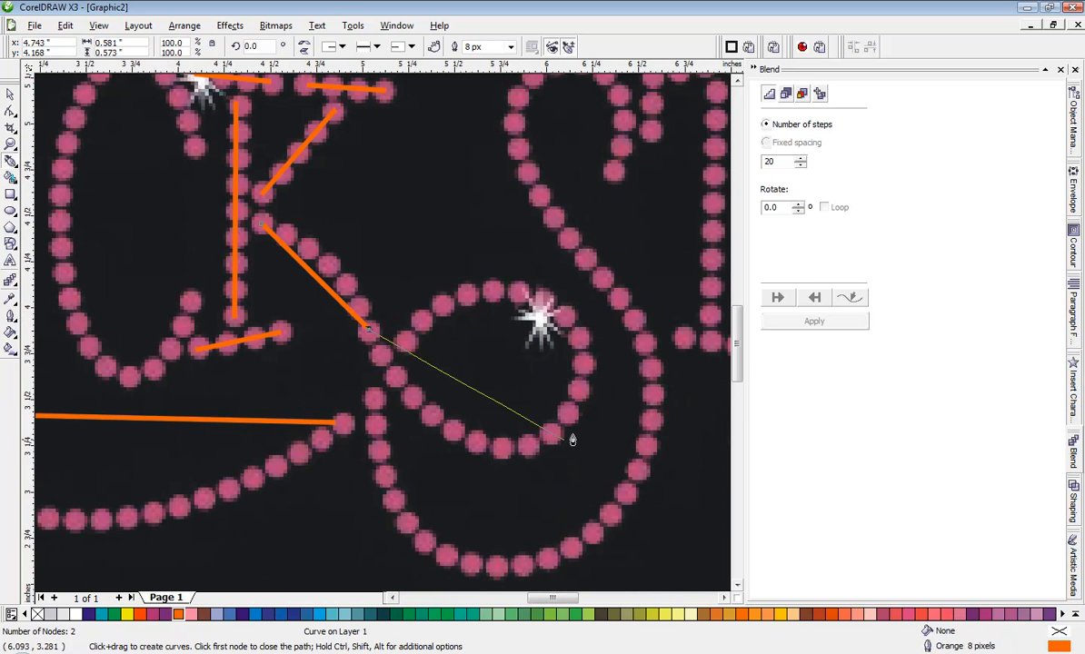
left_click(582, 389)
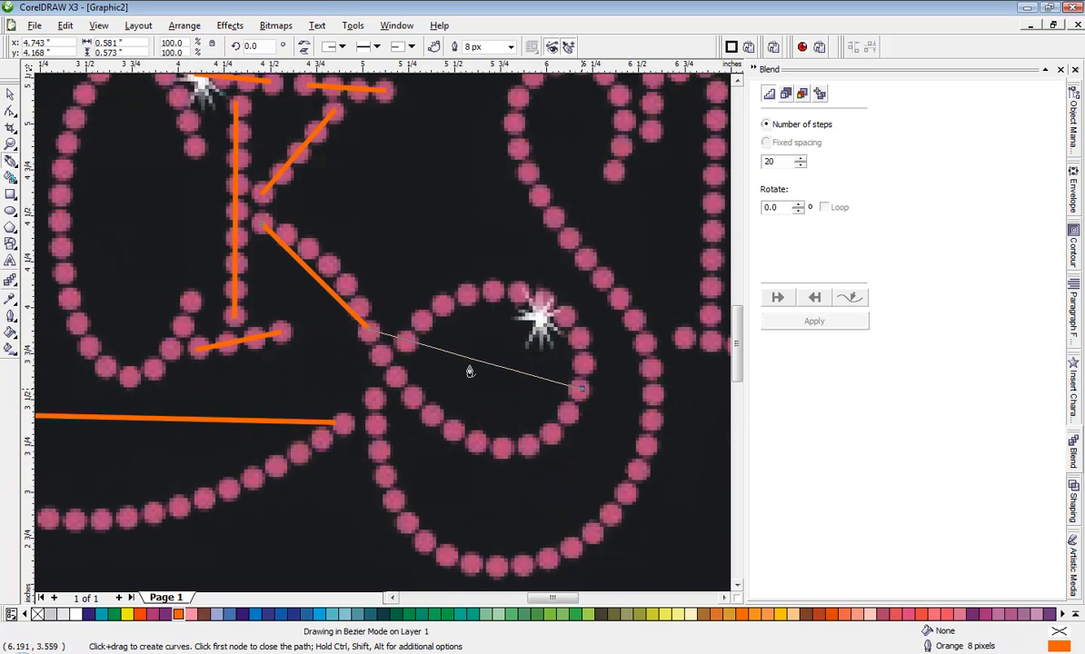
left_click(404, 351)
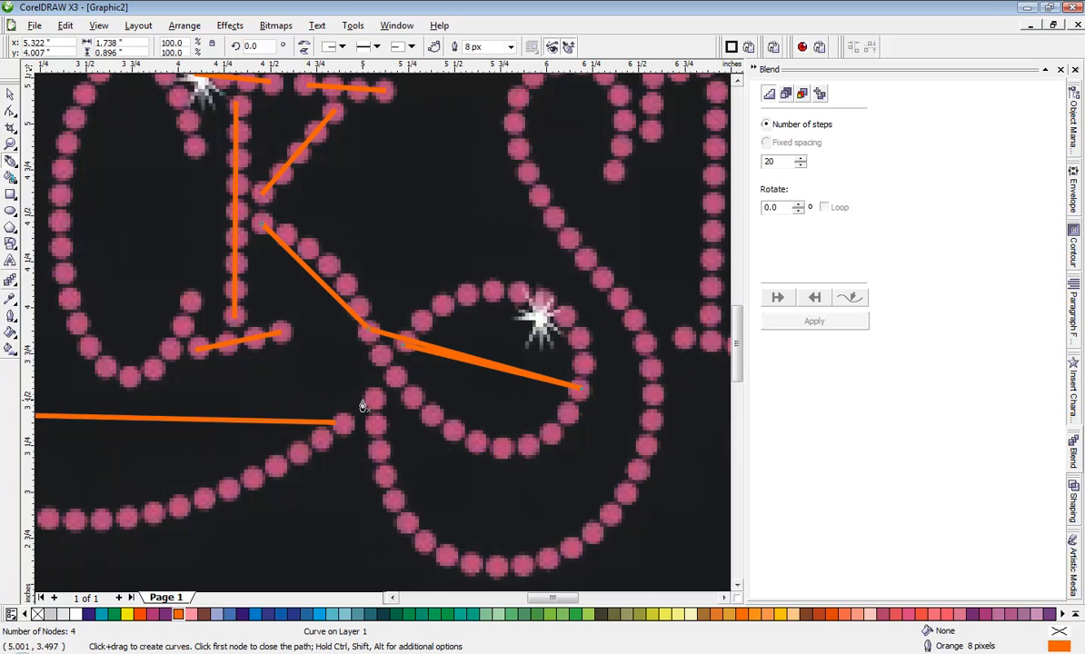
Draw the S as a five-node straight-segment line from its lower end beside the swash, through its curves, to its upper tip
mouse_move(373, 404)
left_mouse_down()
mouse_move(625, 465)
mouse_move(646, 444)
left_mouse_up()
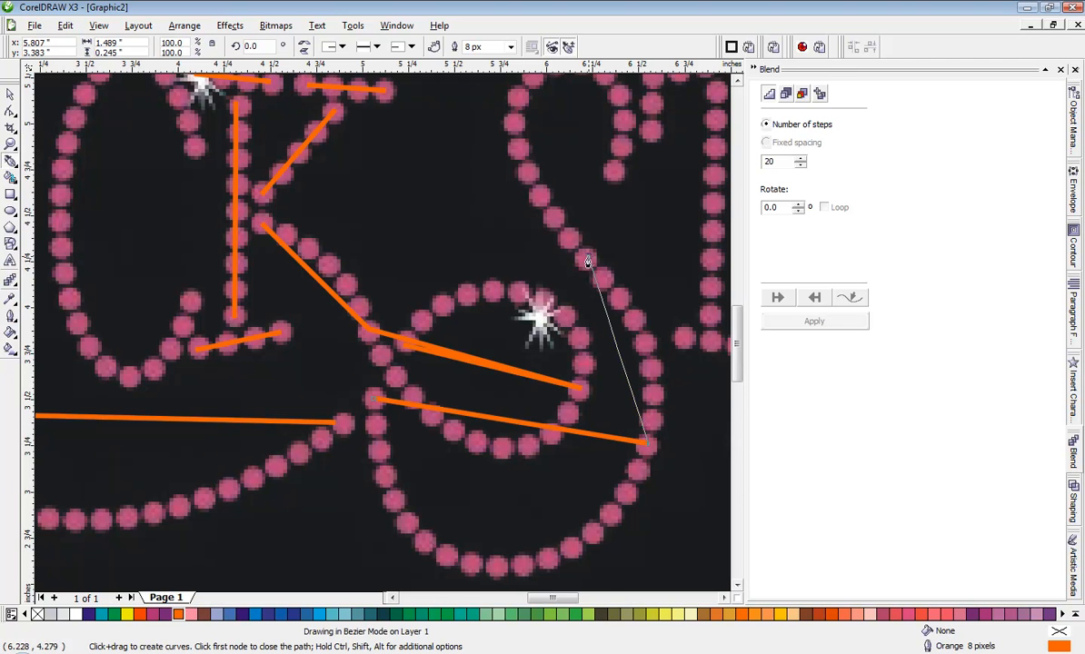
left_click(584, 255)
key("shift+F4")
scroll(426, 263, "up", 1)
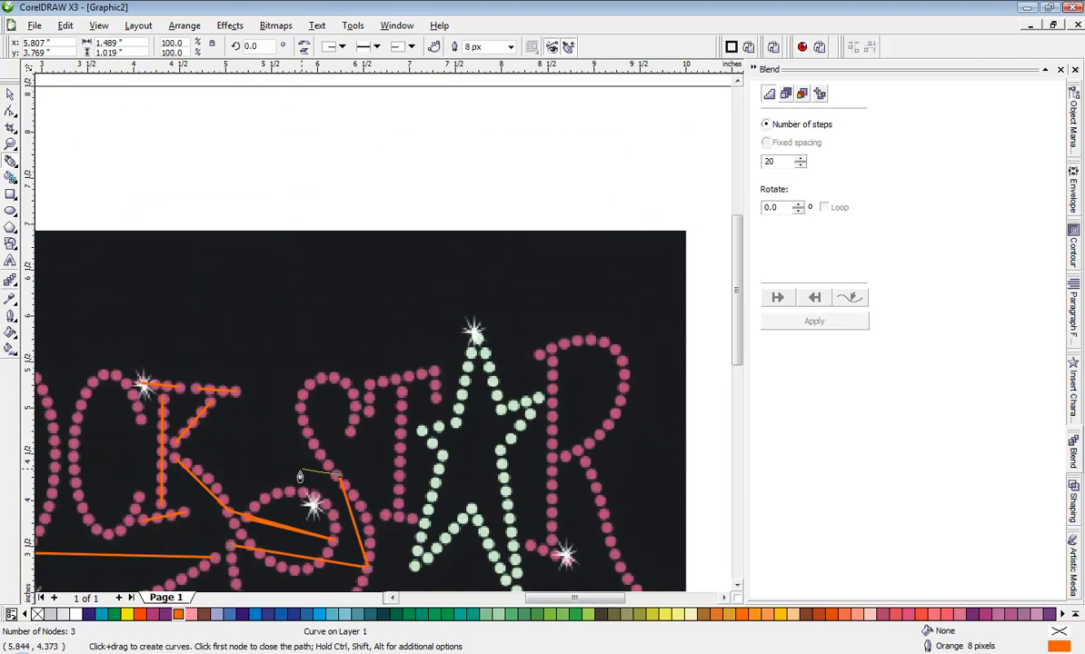
scroll(426, 263, "up", 1)
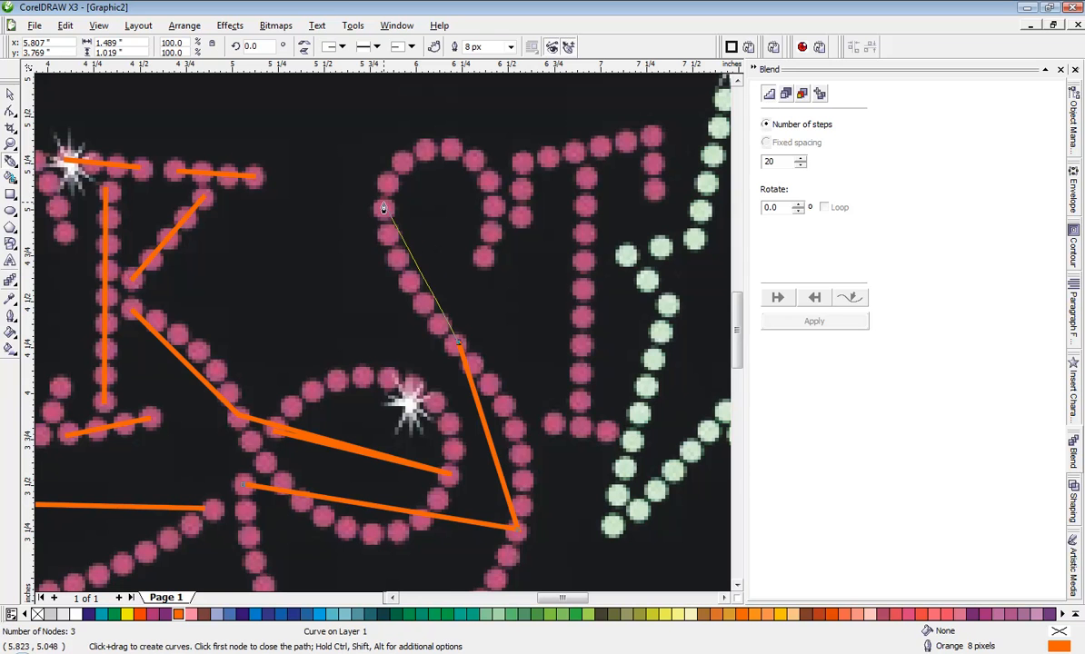
left_click_drag(388, 184, 434, 177)
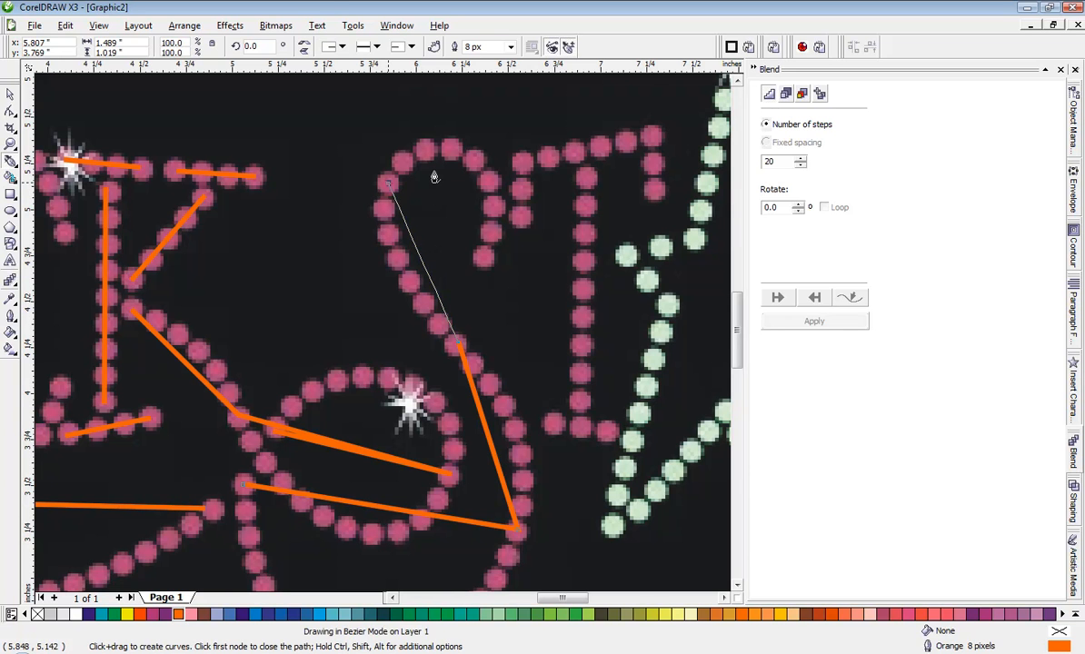
double_click(479, 257)
key("Escape")
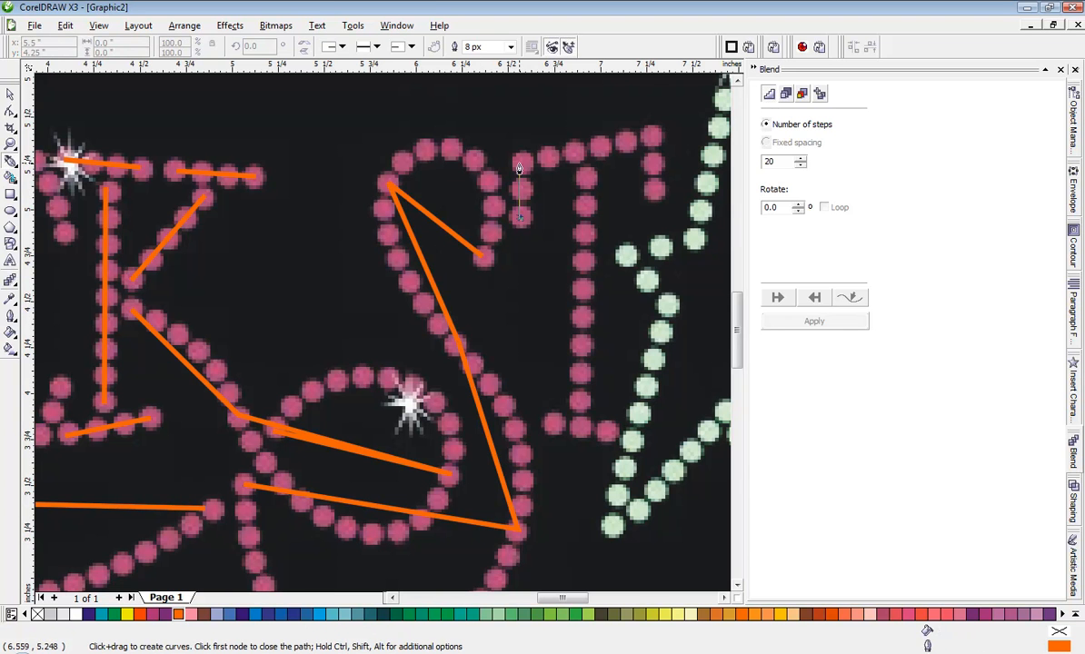
Trace the T's left serif, about 0.31 inches tall, and its stem and foot with separate straight lines
double_click(520, 166)
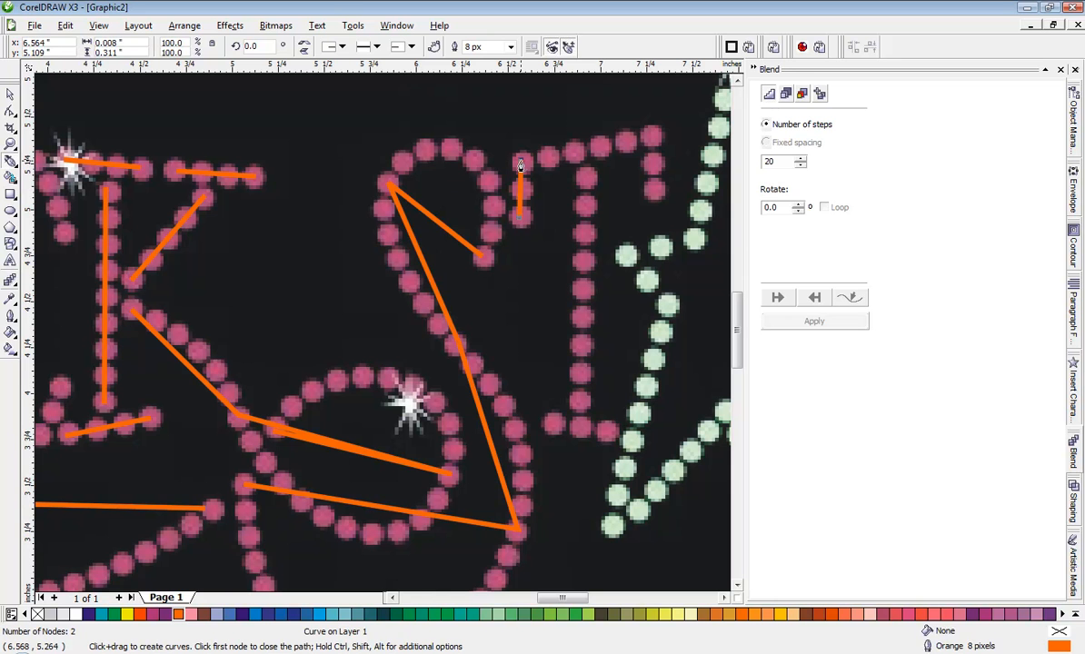
left_click(585, 177)
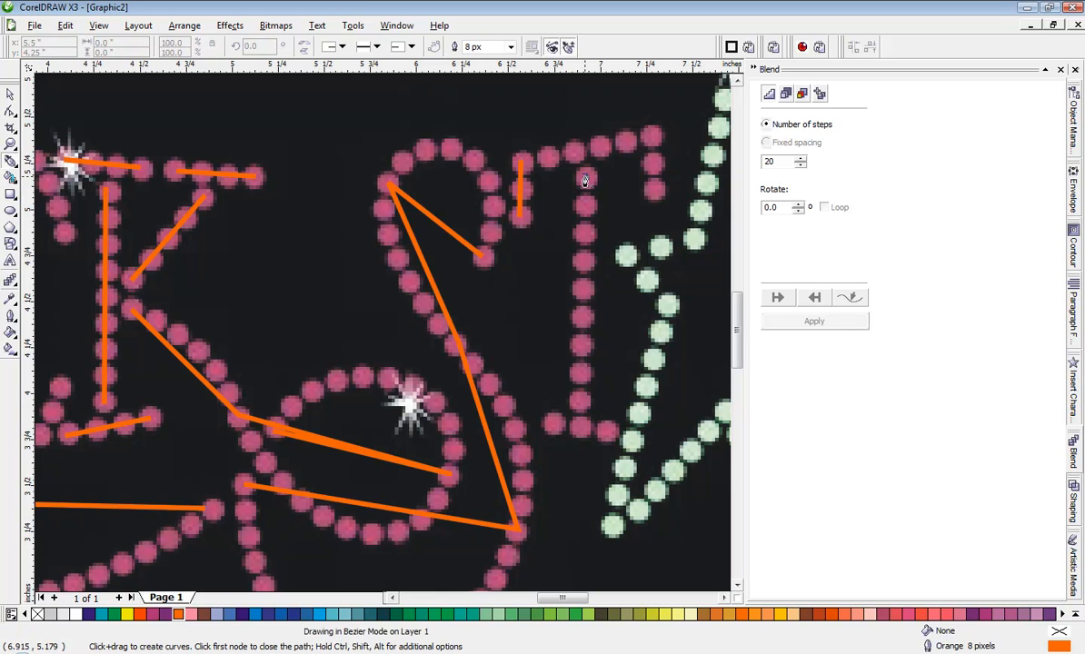
double_click(582, 402)
left_click(548, 423)
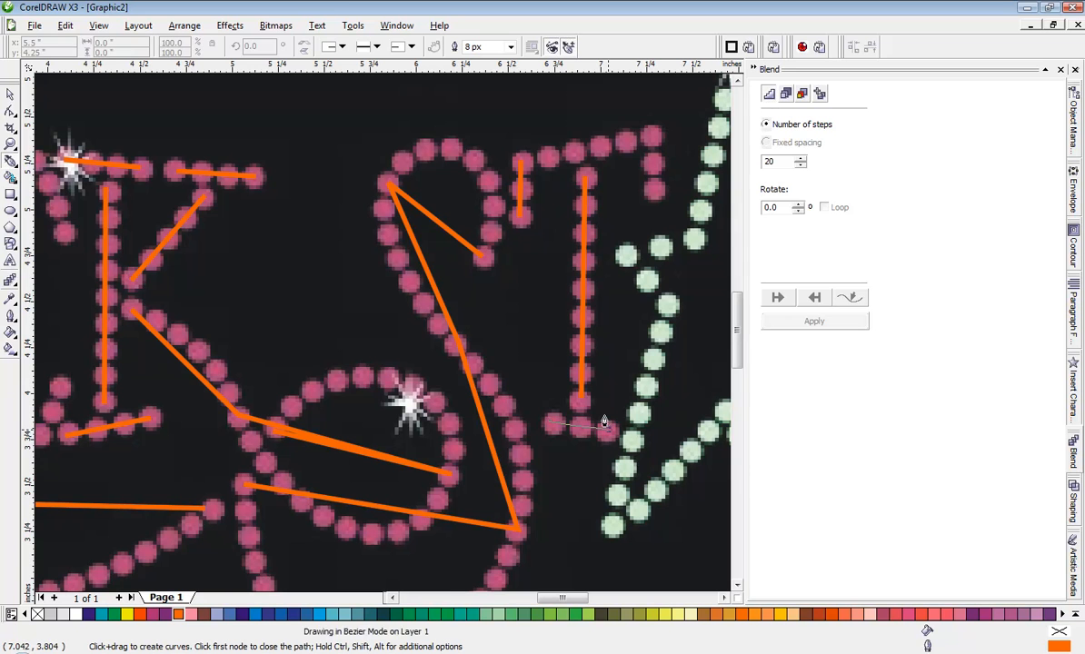
double_click(607, 427)
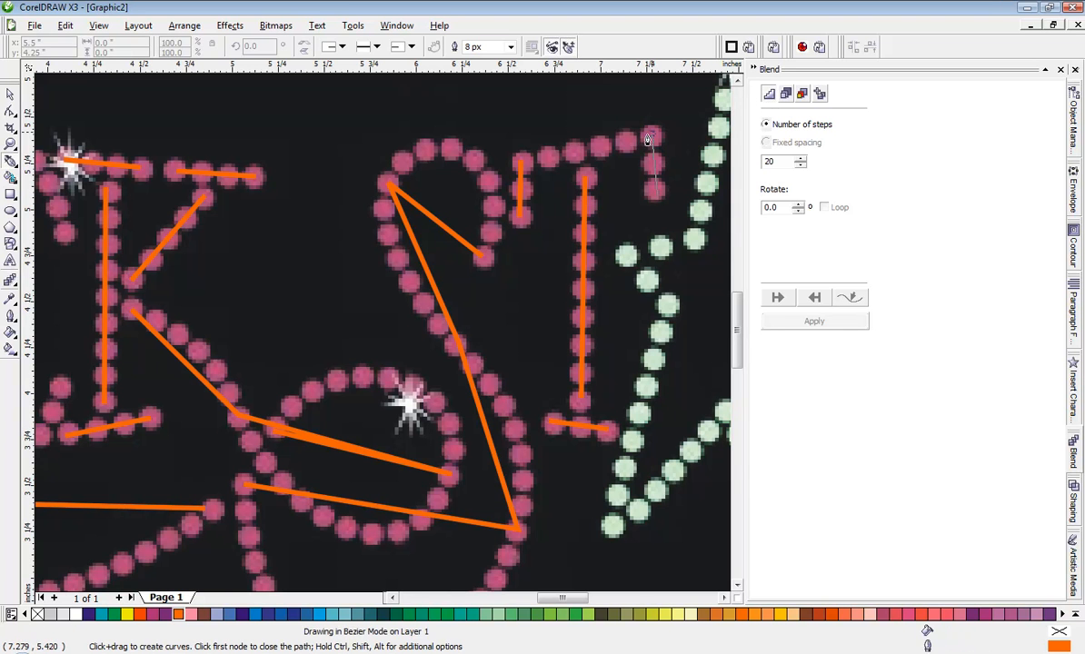
Trace the T's right serif and its slanted top bar, about 0.43 by 0.08 inches, with two straight lines
double_click(652, 138)
key("Escape")
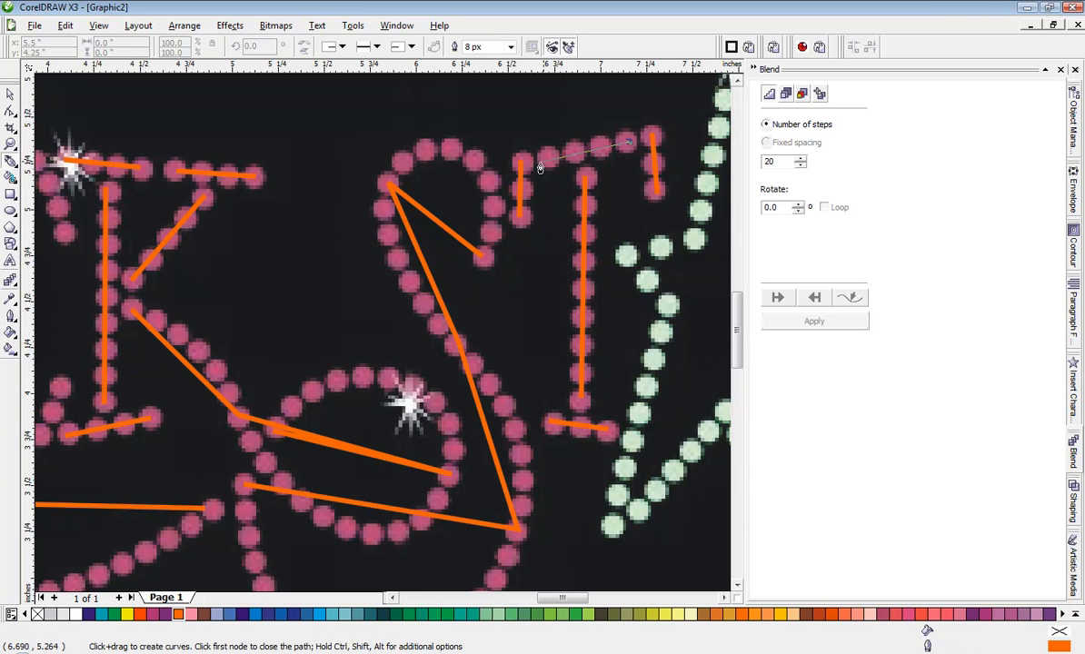
double_click(549, 159)
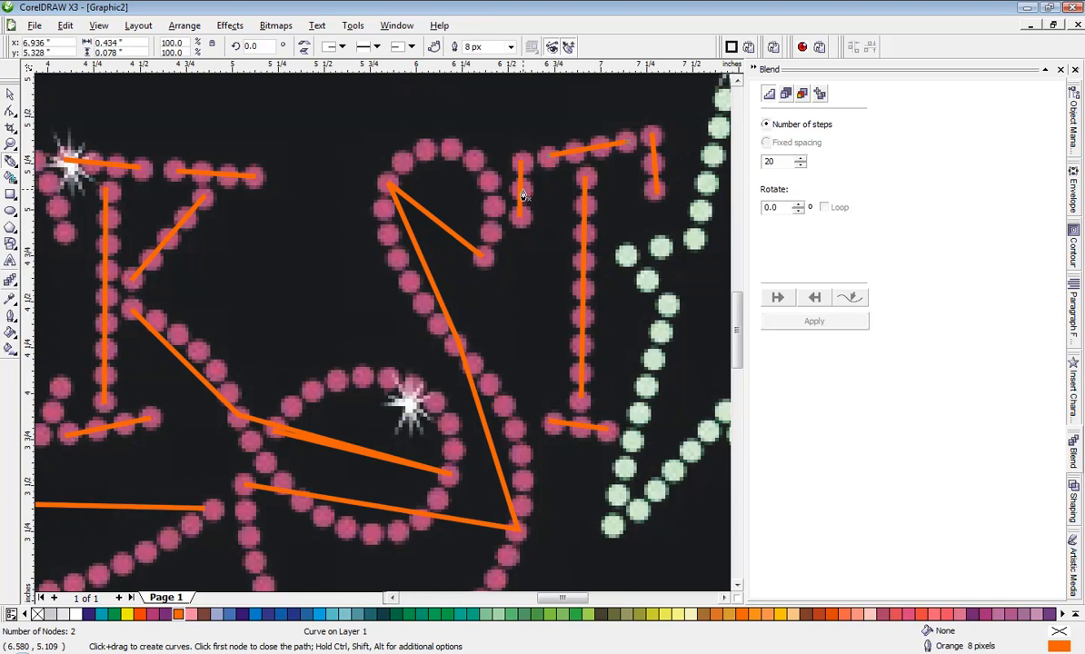
Draw a straight two-node line about 0.3 by 1.1 inches between the ends of the last R's bowl
scroll(524, 199, "down", 1)
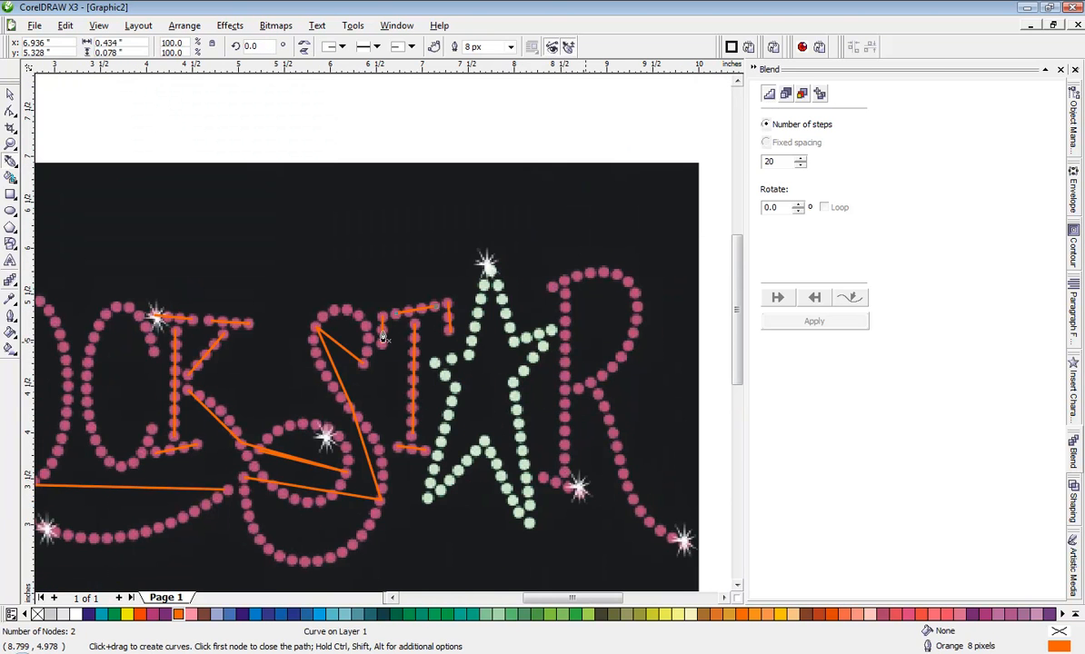
scroll(382, 338, "up", 1)
left_click(318, 224)
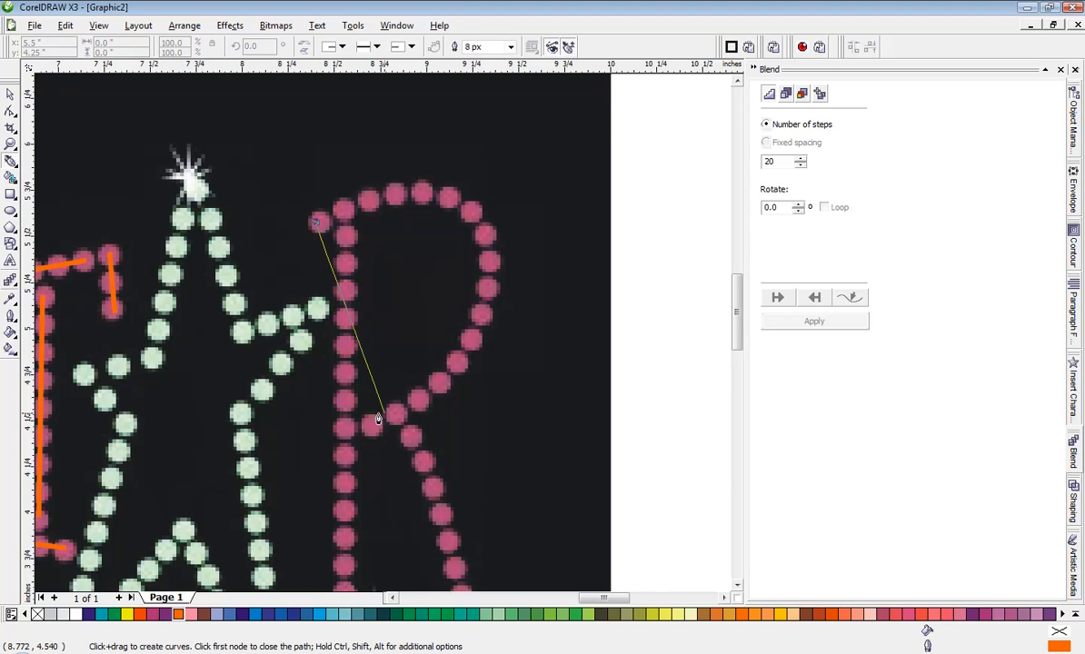
left_click(371, 426)
Trace the last R's leg from the bowl to its sparkling tip with a three-node line about 0.99 by 1.63 inches
scroll(377, 391, "down", 1)
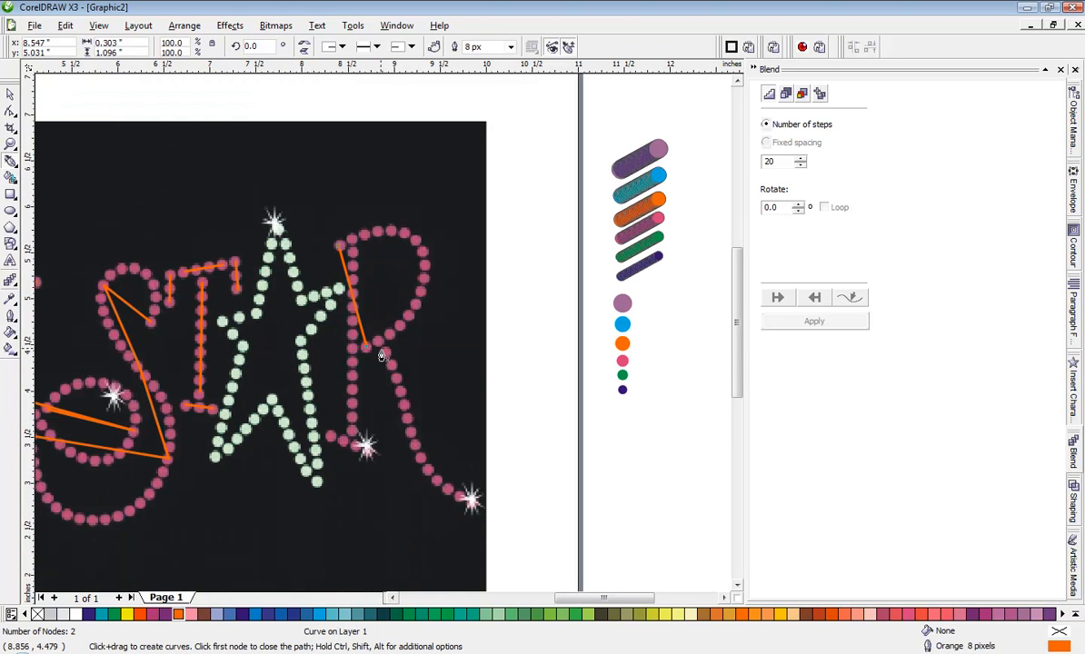
left_click(385, 358)
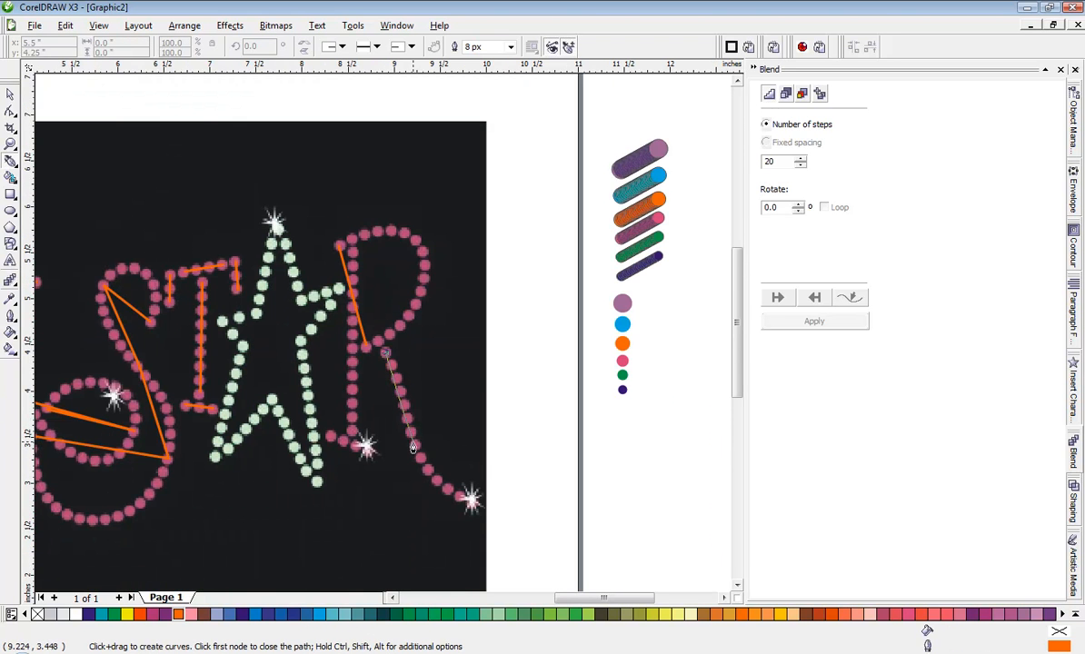
scroll(411, 313, "up", 2)
left_click(386, 338)
scroll(386, 338, "down", 1)
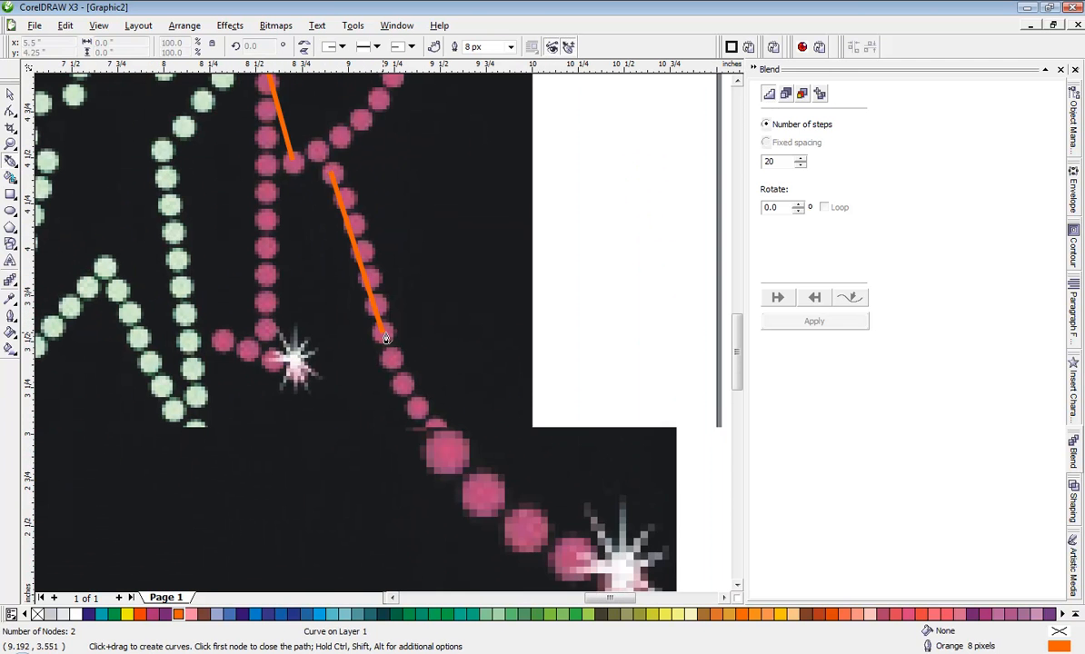
left_click(502, 474)
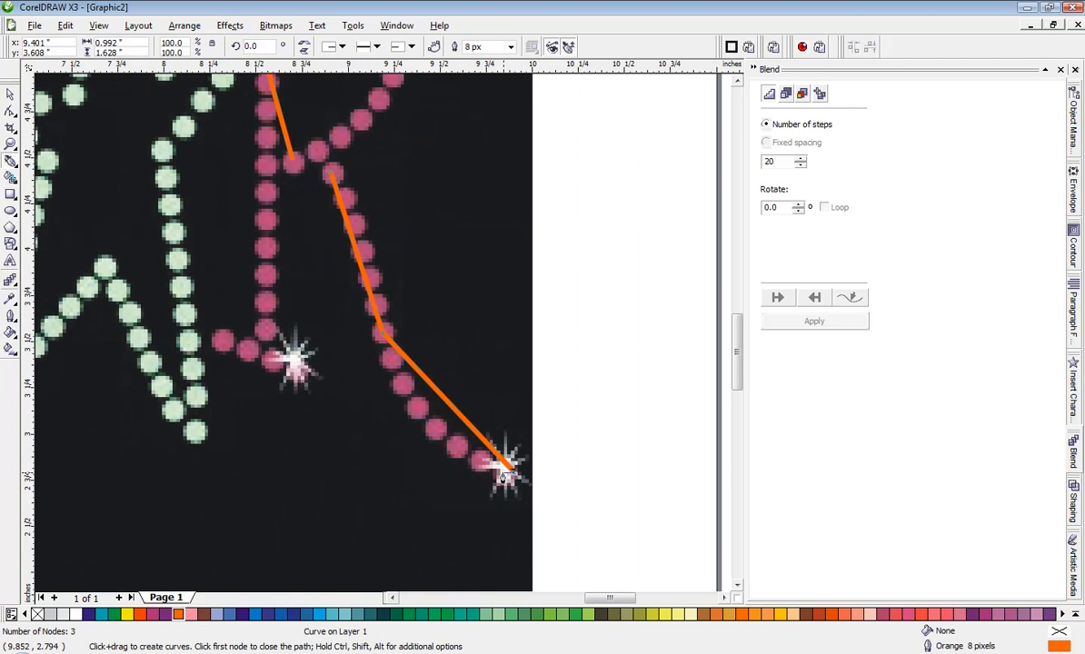
Trace the last R's slanted foot and its stem, about 1.99 inches tall, with two separate straight lines
left_click(221, 340)
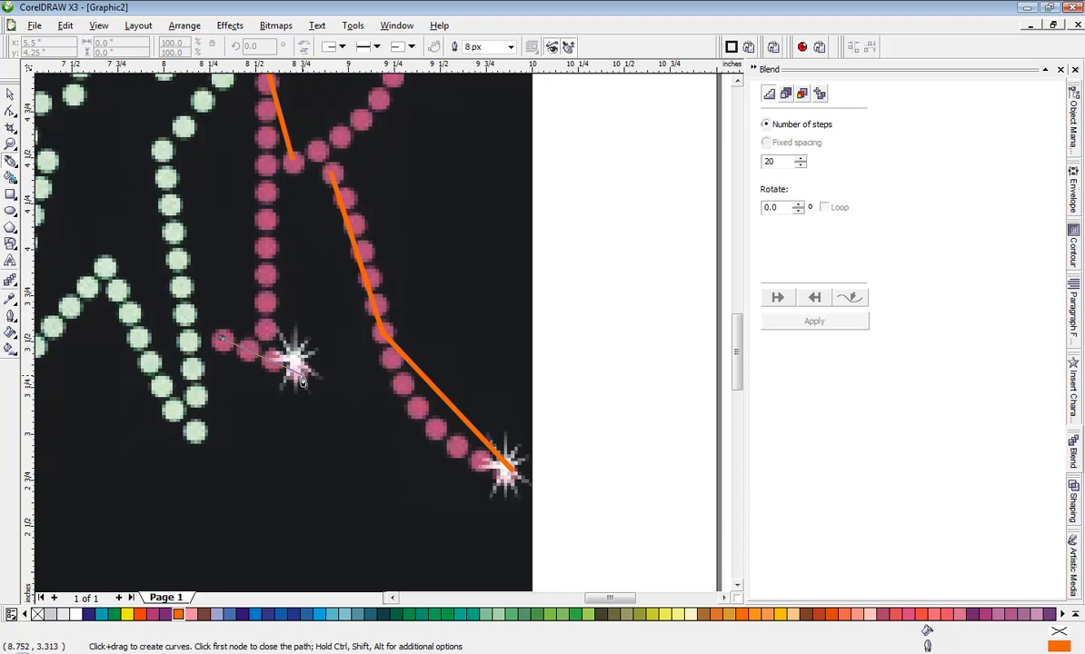
left_click(302, 376)
left_click(263, 334)
scroll(265, 333, "down", 2)
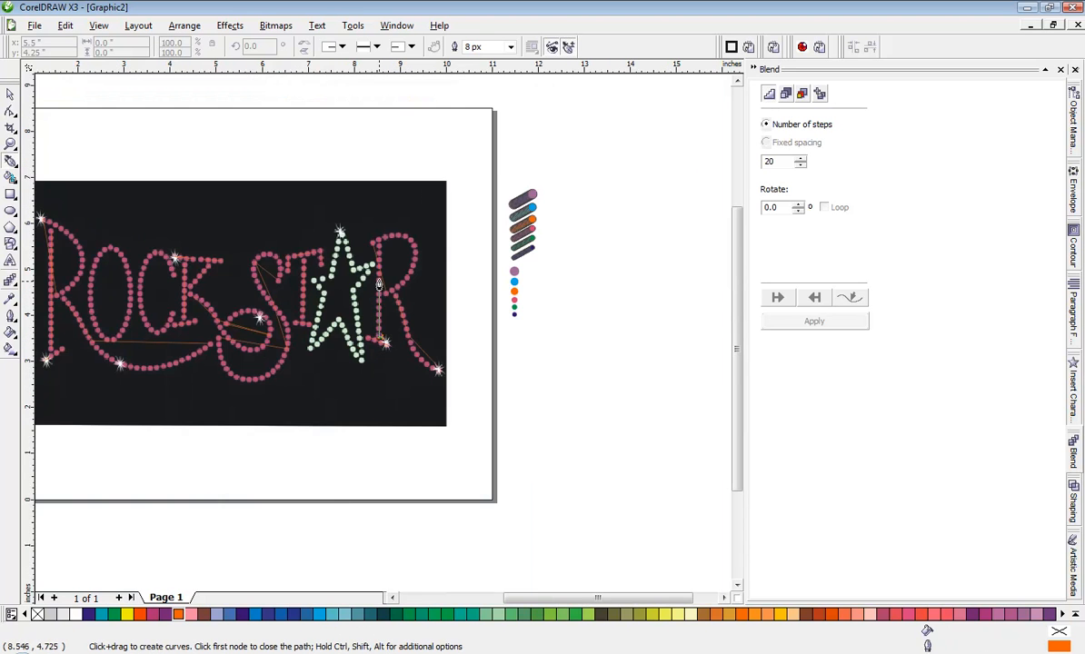
scroll(379, 271, "up", 2)
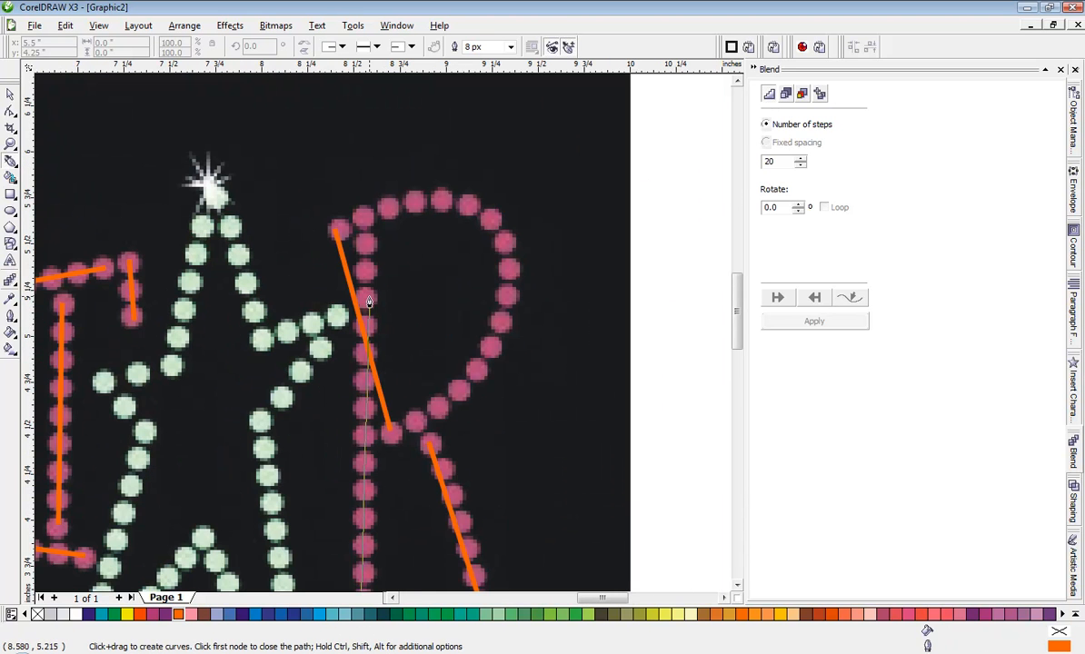
left_click(364, 241)
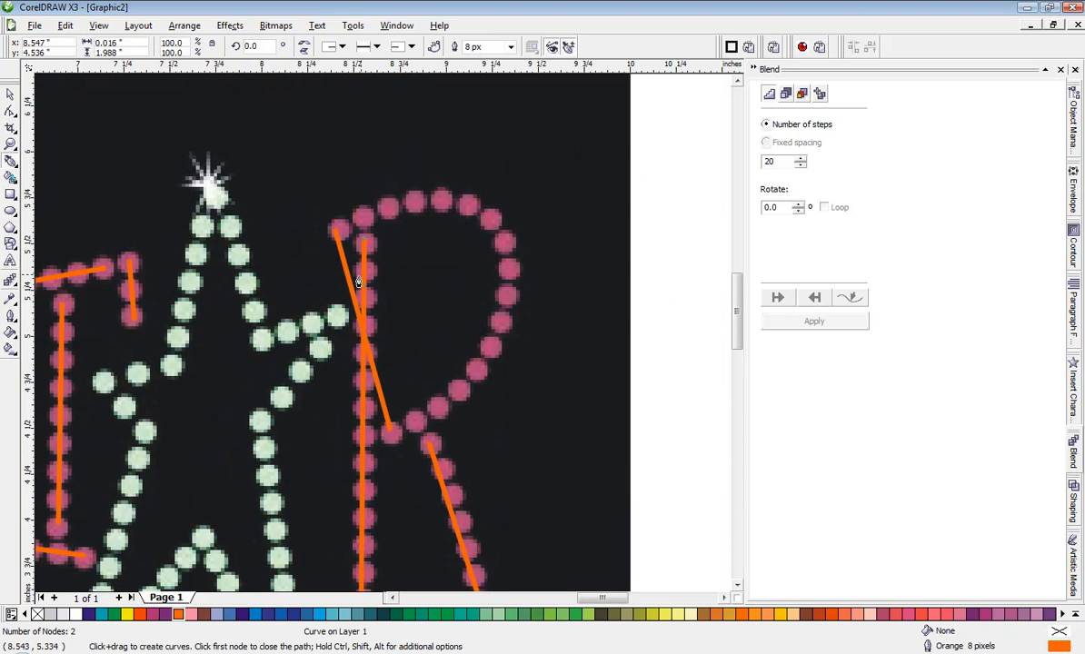
Trace the star from its lower-left tip through the bottom notch, lower-right tip and right arm to the upper-right notch with straight segments
scroll(330, 317, "down", 2)
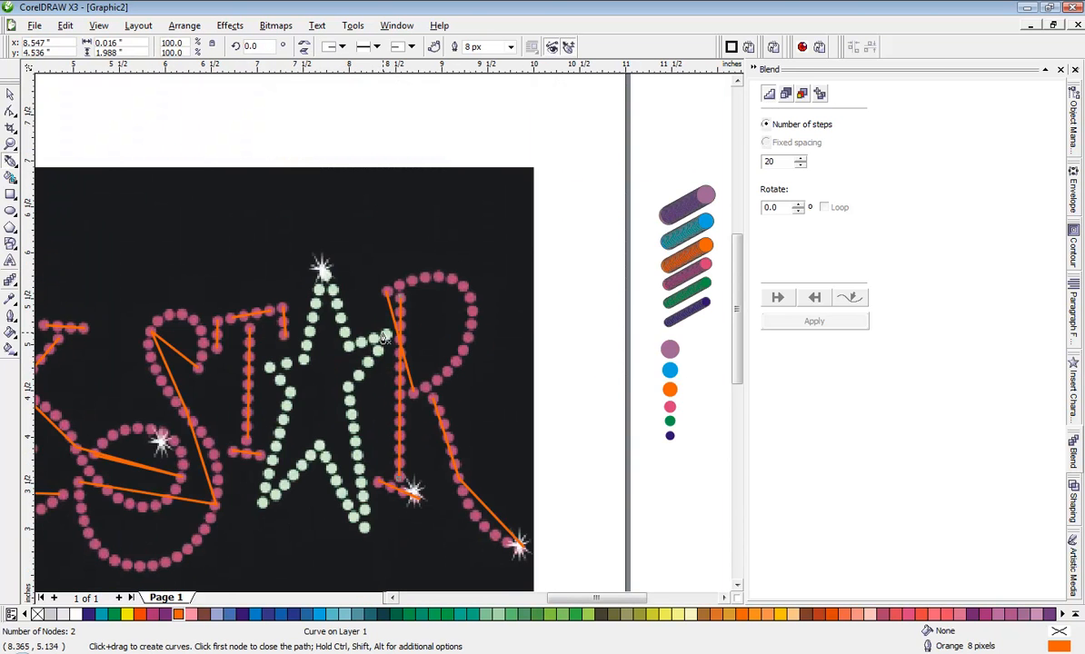
scroll(356, 346, "up", 2)
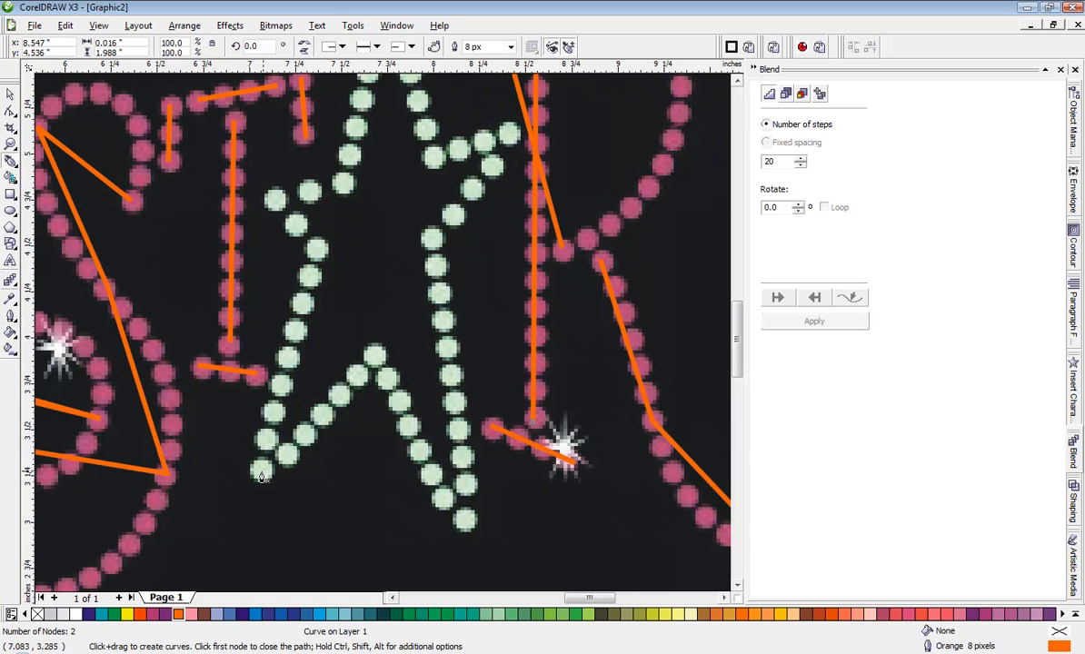
left_click(261, 473)
left_click(374, 354)
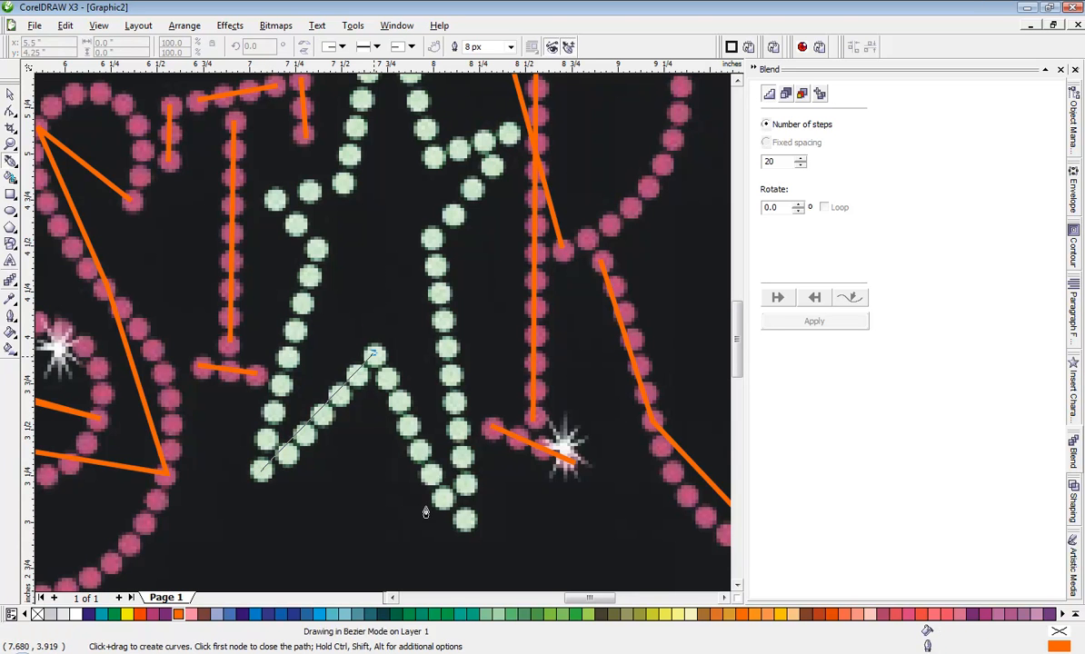
left_click(464, 520)
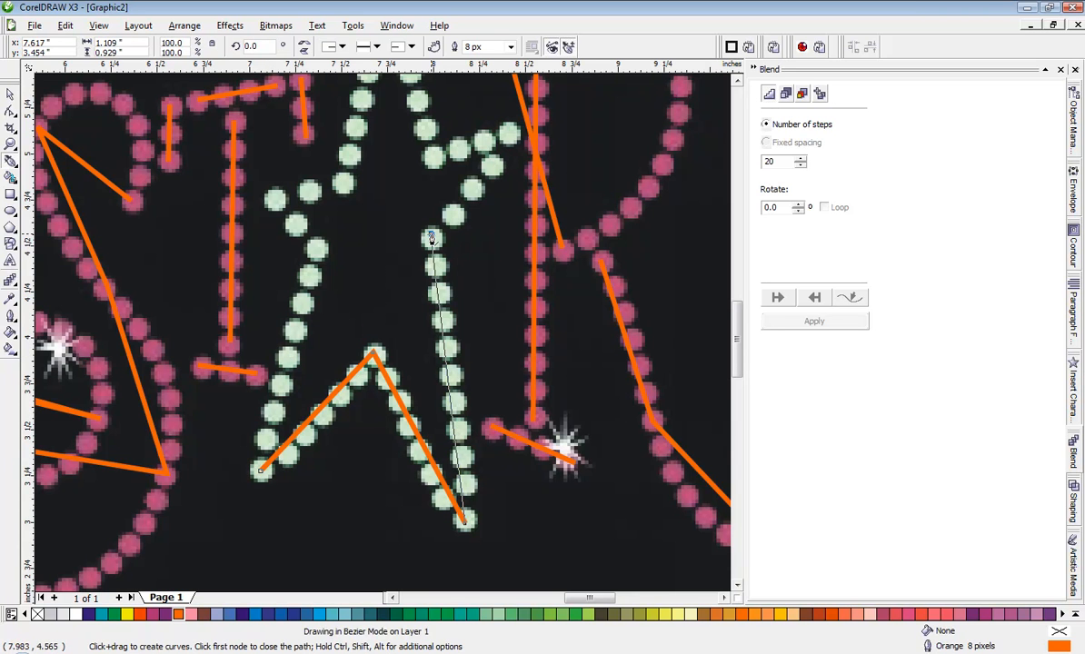
left_click(432, 237)
left_click(510, 137)
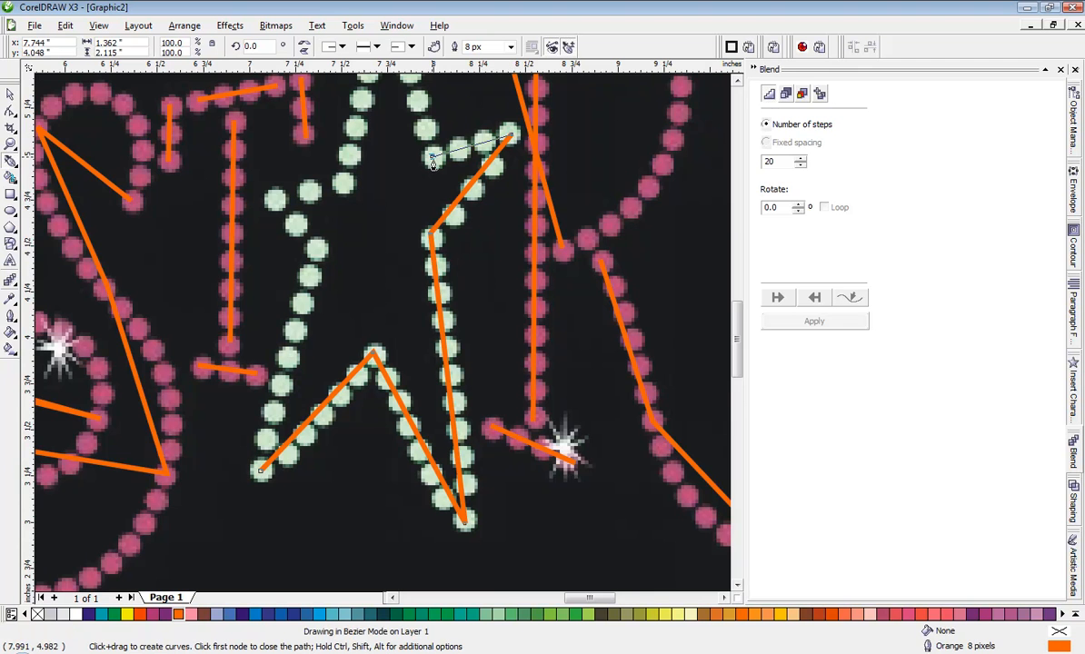
left_click(433, 160)
Continue the star outline over its top point and left arm, closing it at the lower-left tip, about 1.36 by 2.81 inches overall
scroll(432, 160, "down", 3)
scroll(336, 273, "up", 3)
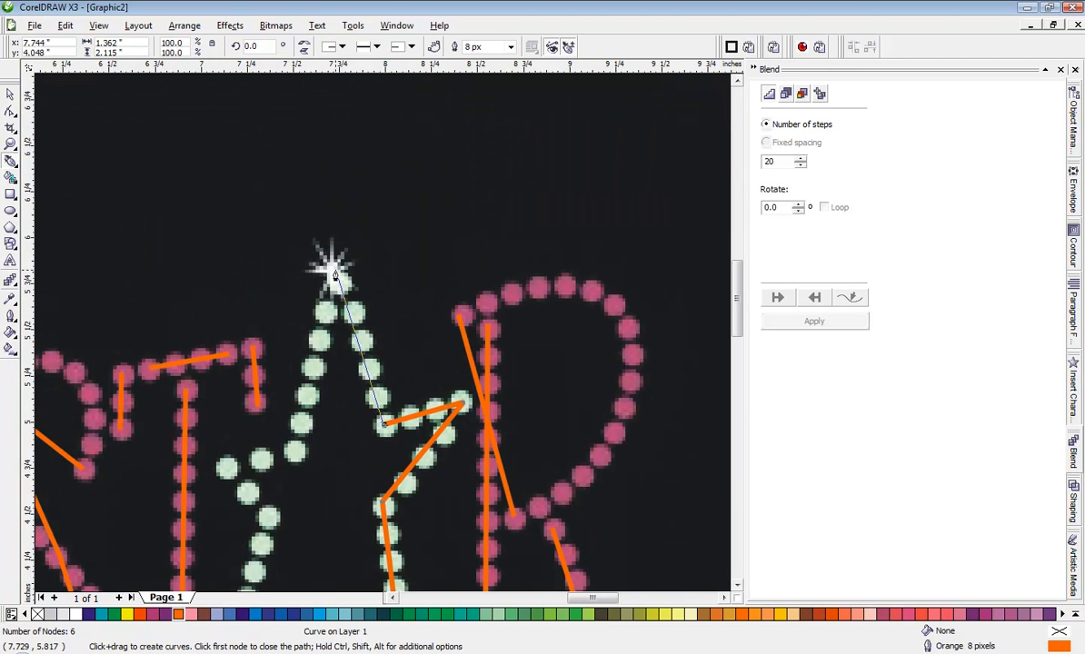
left_click(334, 275)
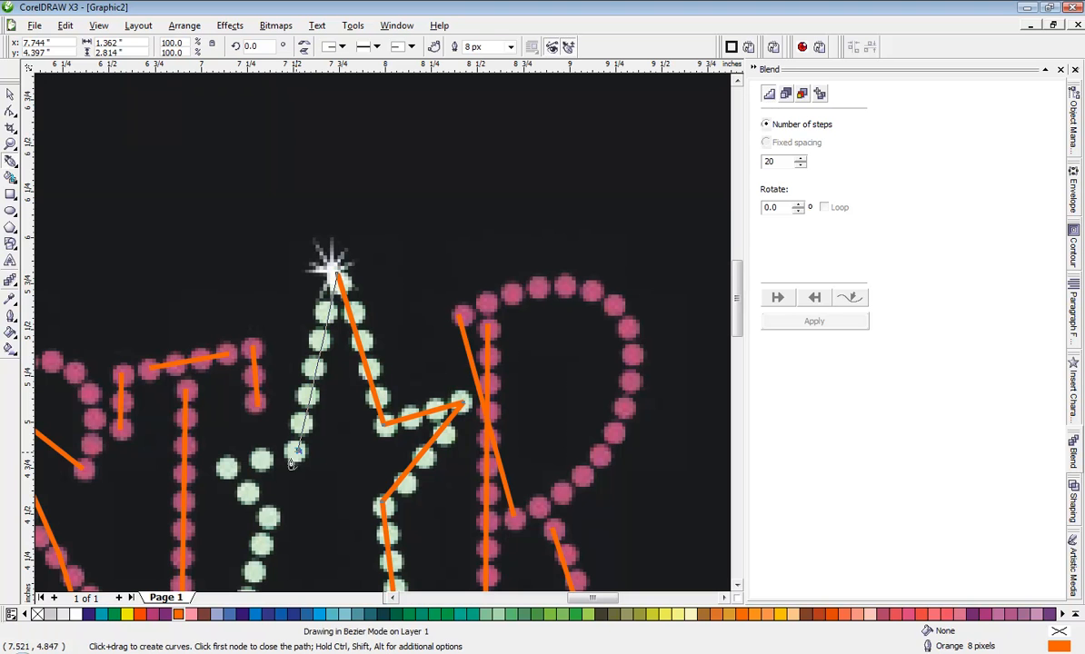
left_click(298, 451)
left_click(221, 463)
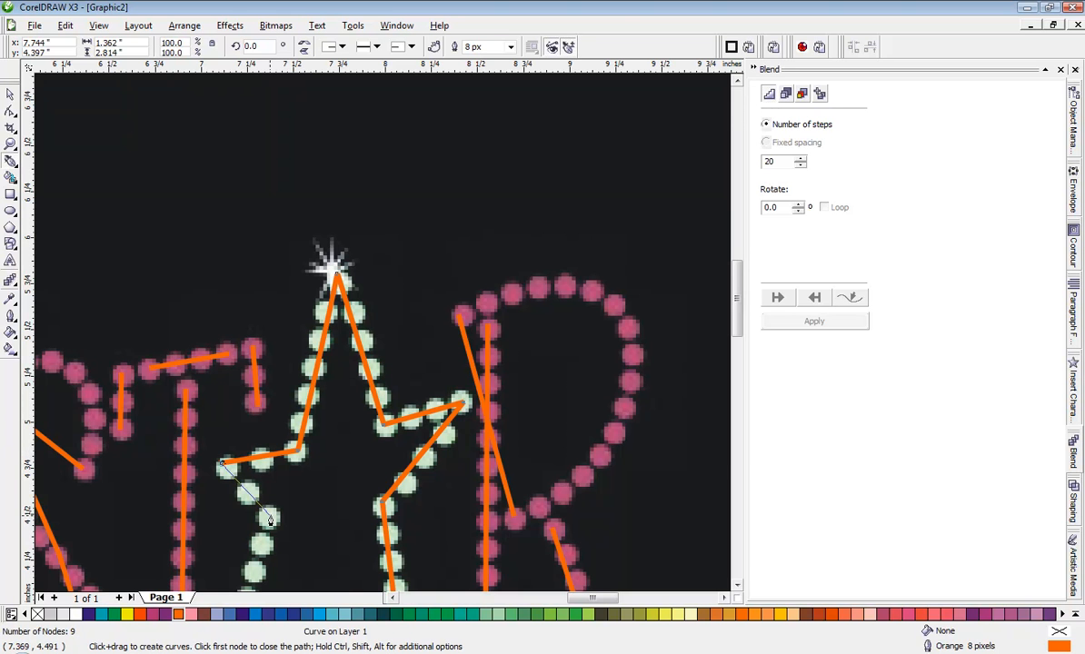
left_click(270, 520)
scroll(291, 514, "down", 3)
scroll(380, 355, "up", 3)
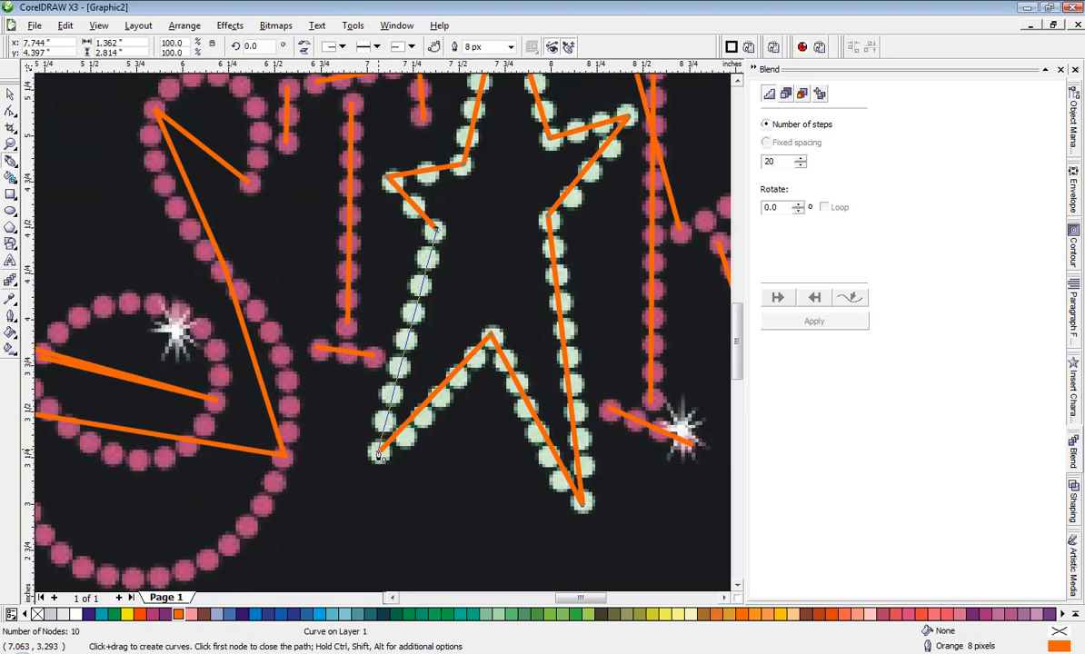
left_click(379, 454)
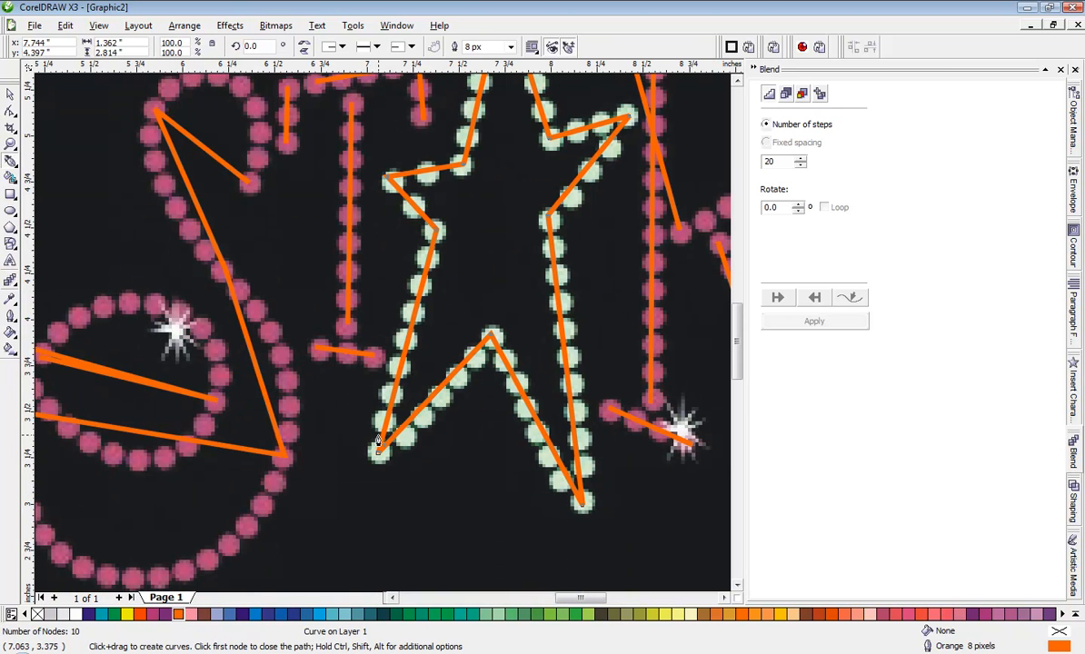
Draw an ellipse about 0.77 by 2.06 inches over the letter O
scroll(386, 336, "down", 2)
scroll(392, 333, "down", 3)
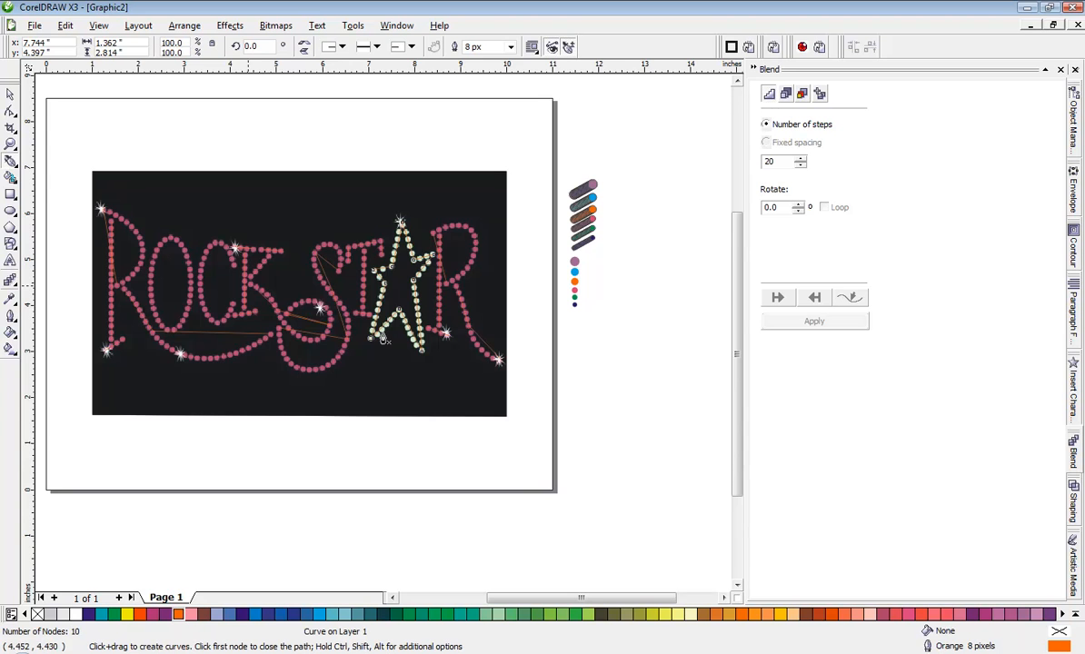
scroll(372, 334, "up", 3)
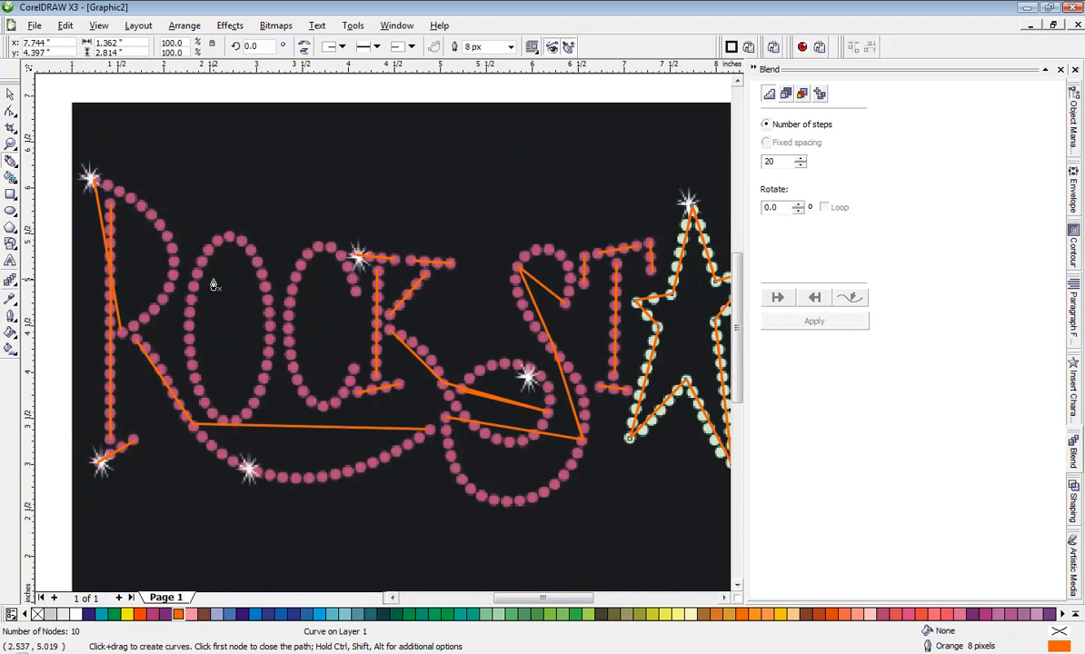
key("space")
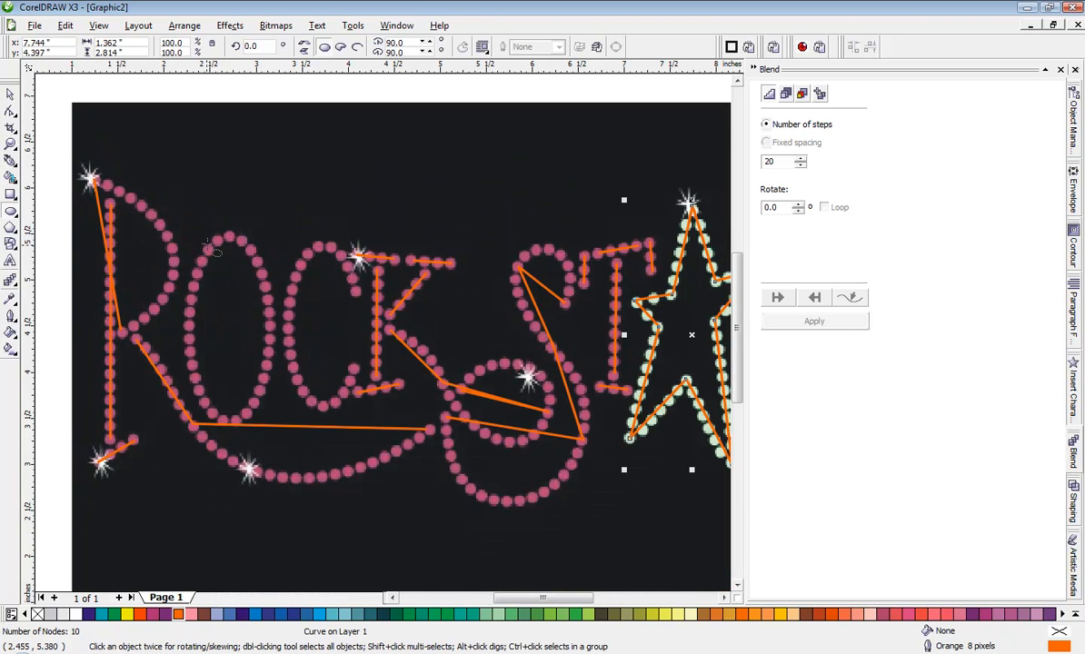
left_click_drag(204, 233, 269, 420)
scroll(219, 391, "up", 1)
scroll(384, 332, "down", 1)
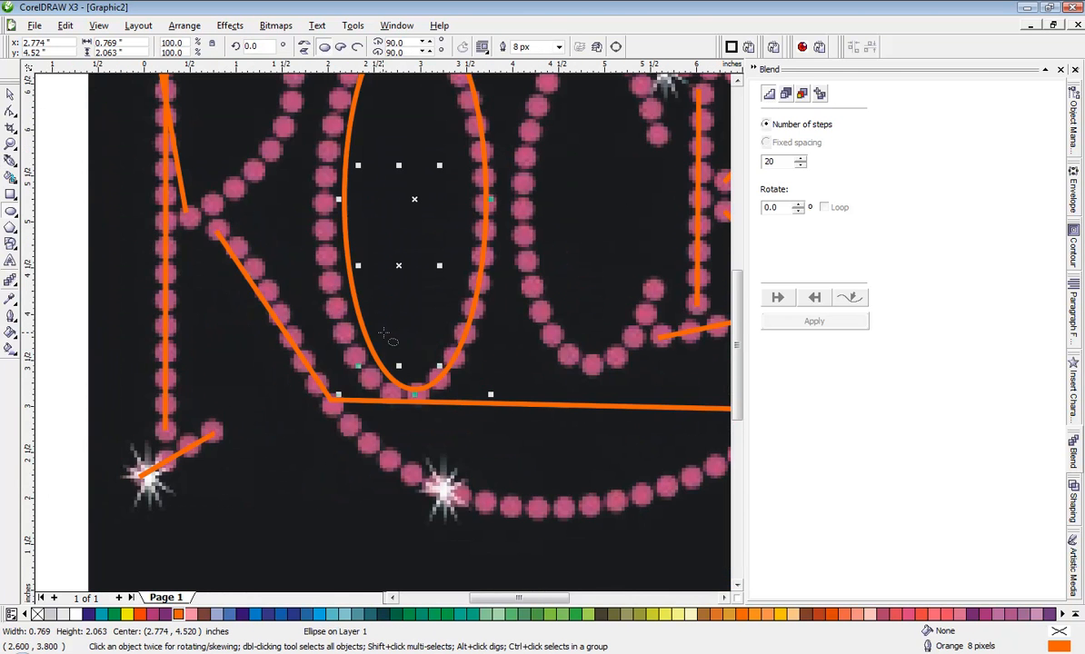
Stretch the O's ellipse on its left, top and bottom sides to about 0.9 by 2.05 inches, following the stones
left_click(8, 95)
scroll(397, 268, "up", 2)
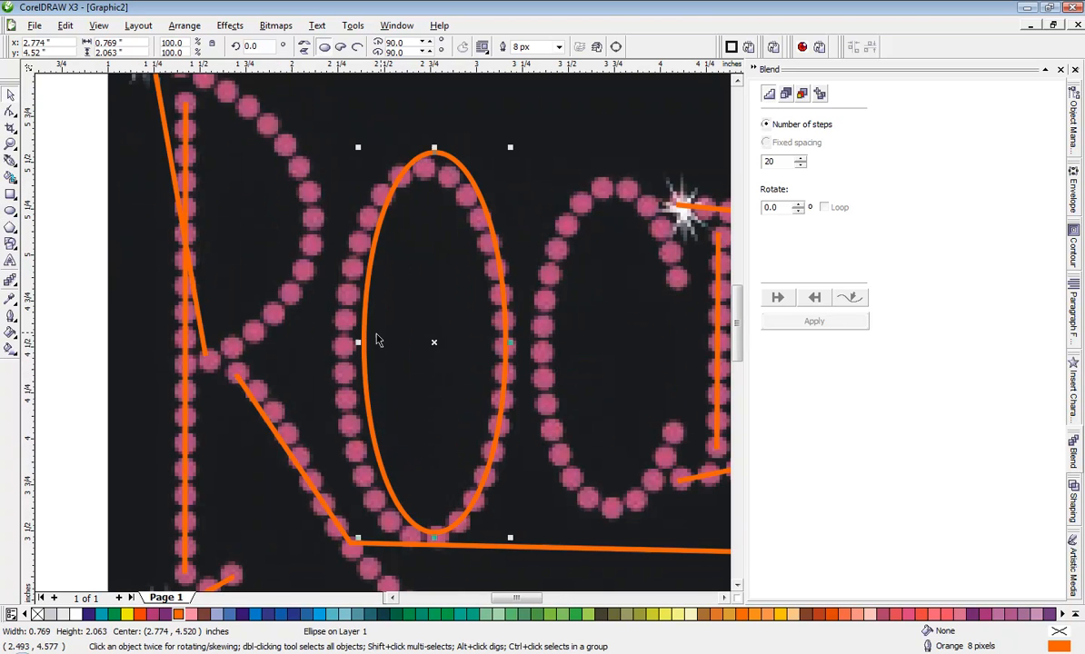
left_click_drag(357, 343, 334, 343)
left_click_drag(422, 147, 422, 160)
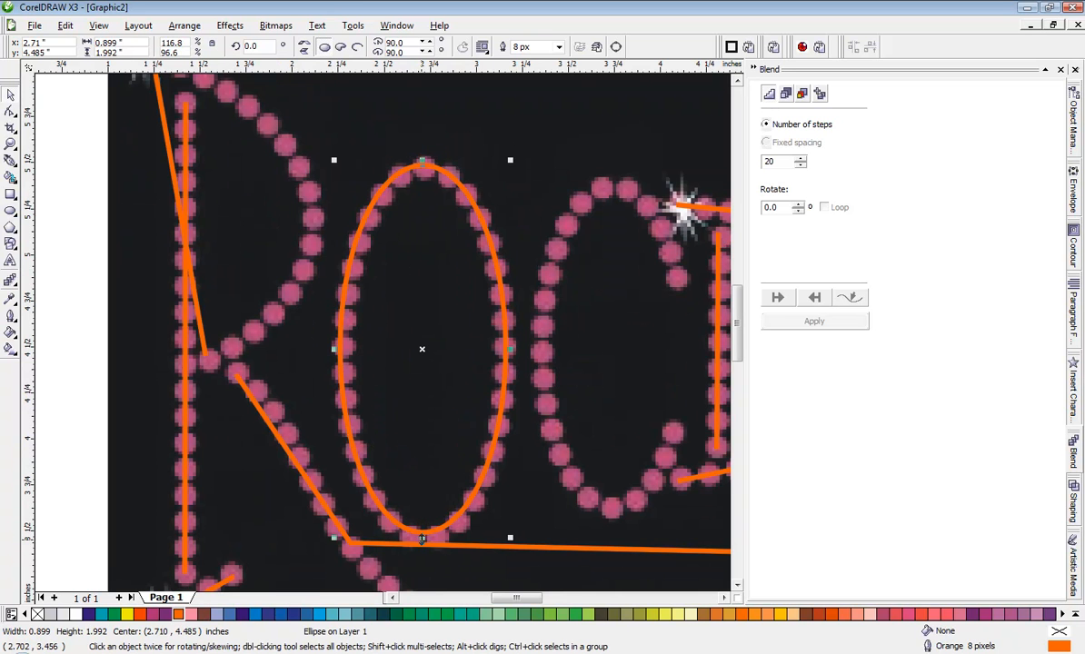
left_click_drag(422, 539, 421, 548)
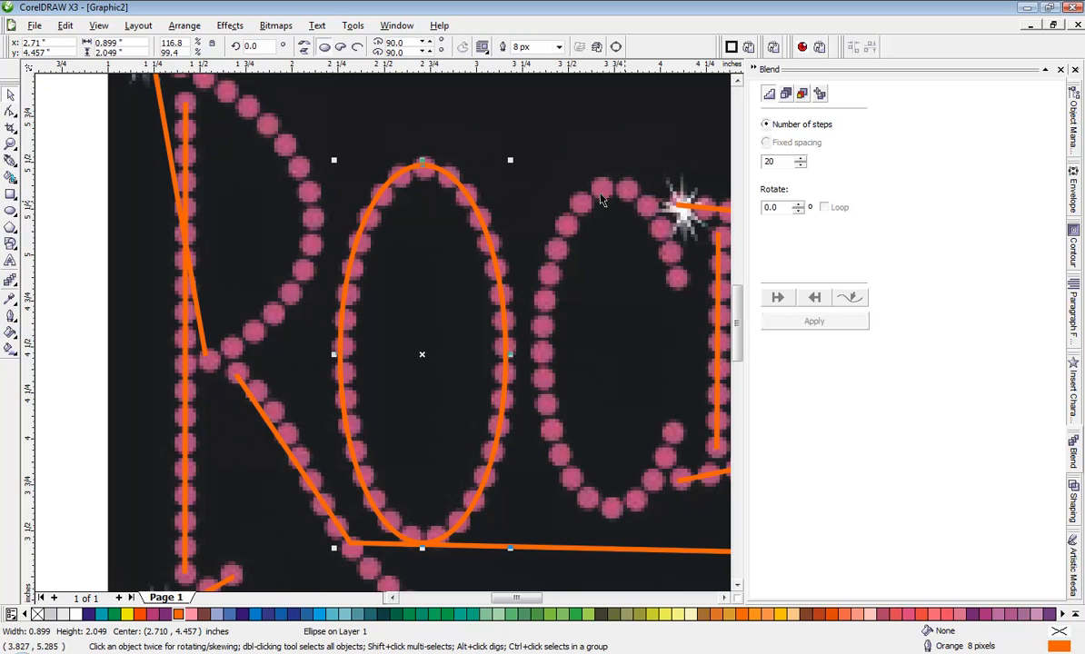
Draw an ellipse over the letter C and resize it to about 0.83 by 1.78 inches, following the stones
left_click(10, 210)
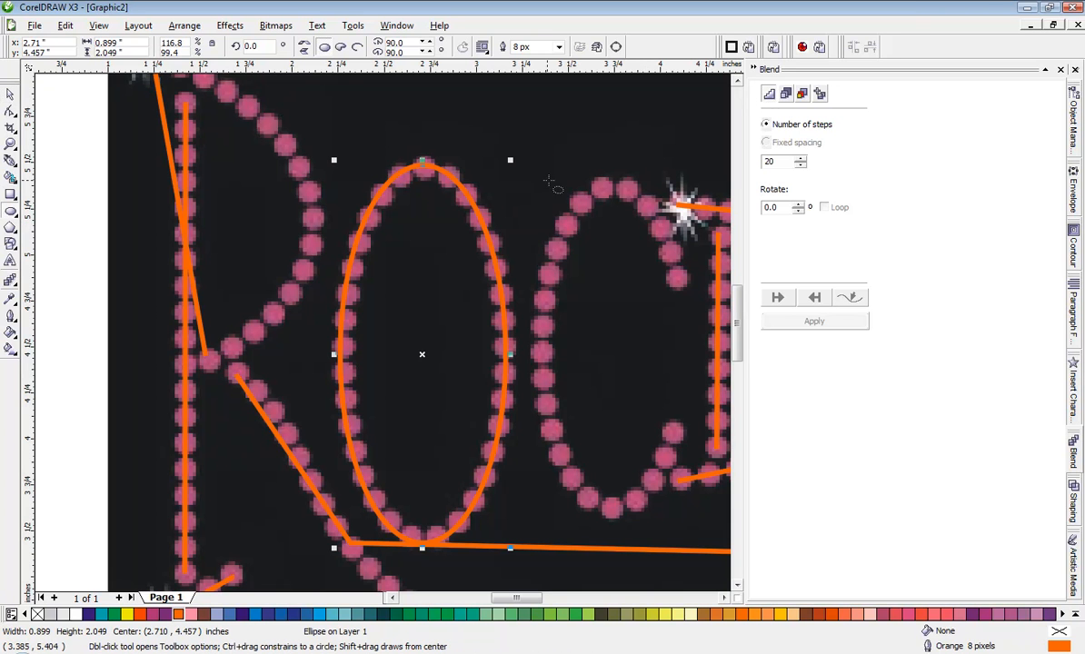
left_click_drag(552, 185, 689, 506)
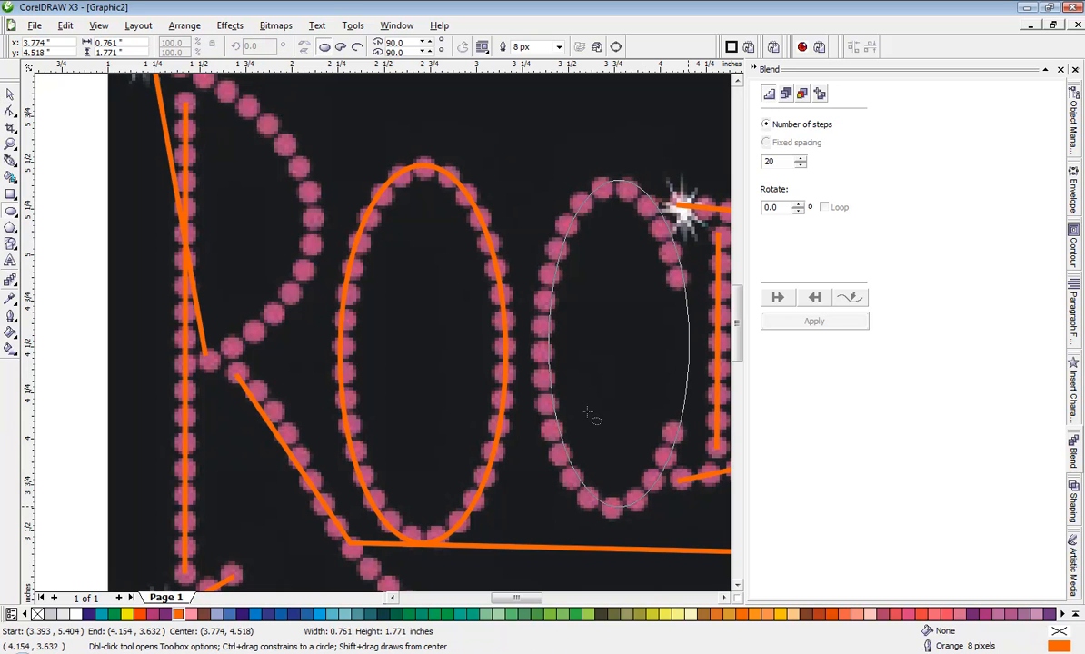
left_click(10, 94)
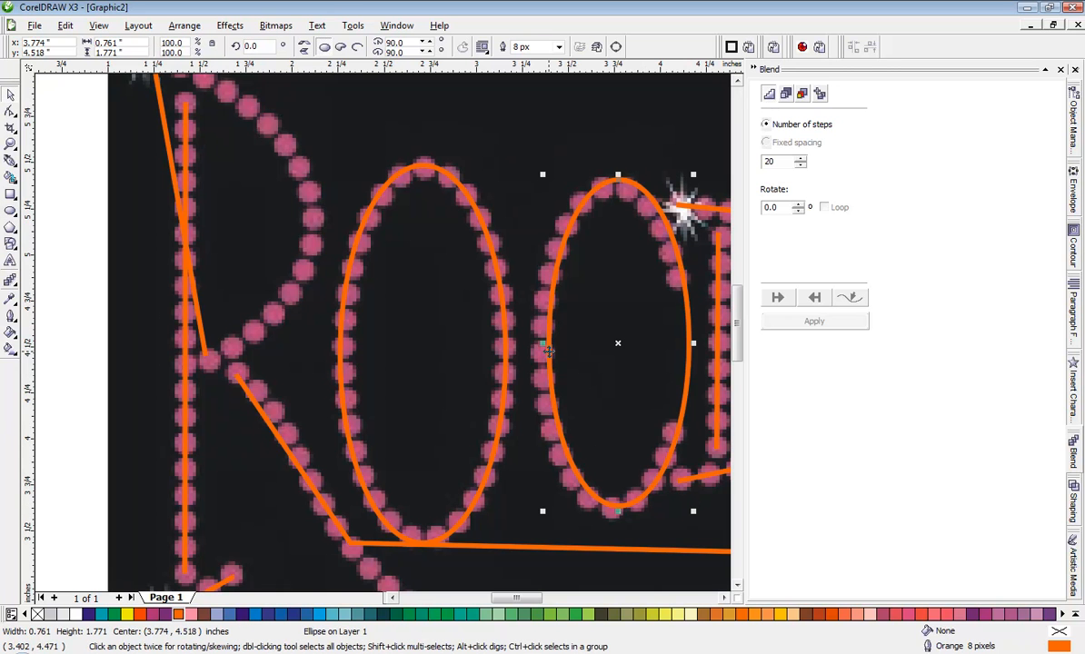
mouse_move(543, 344)
left_mouse_down()
mouse_move(504, 345)
mouse_move(530, 345)
left_mouse_up()
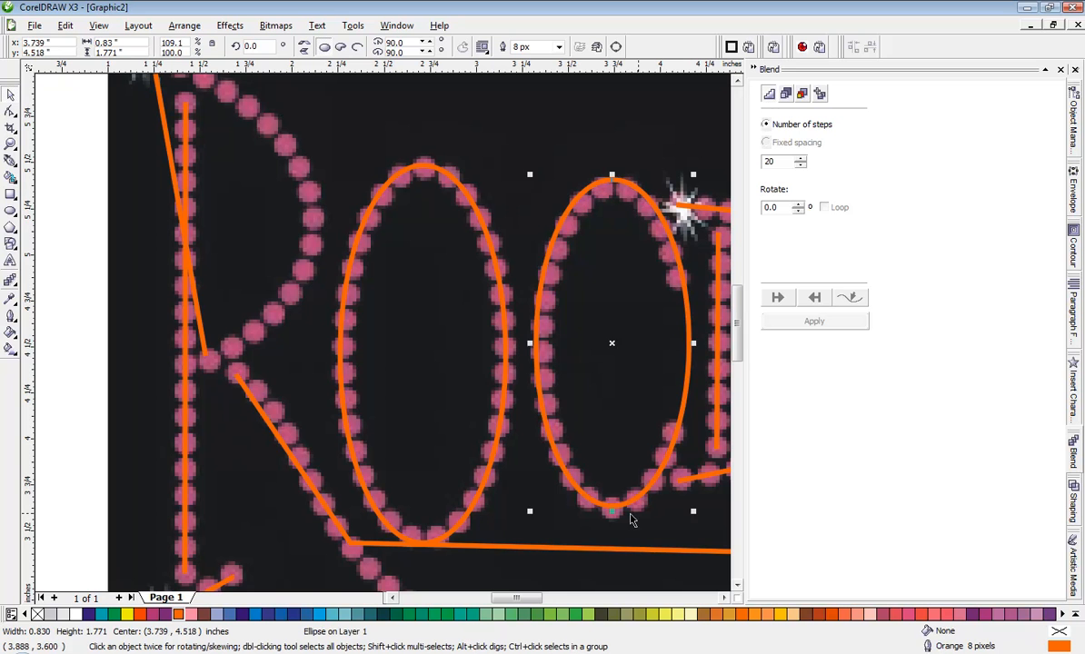
left_click_drag(610, 511, 612, 519)
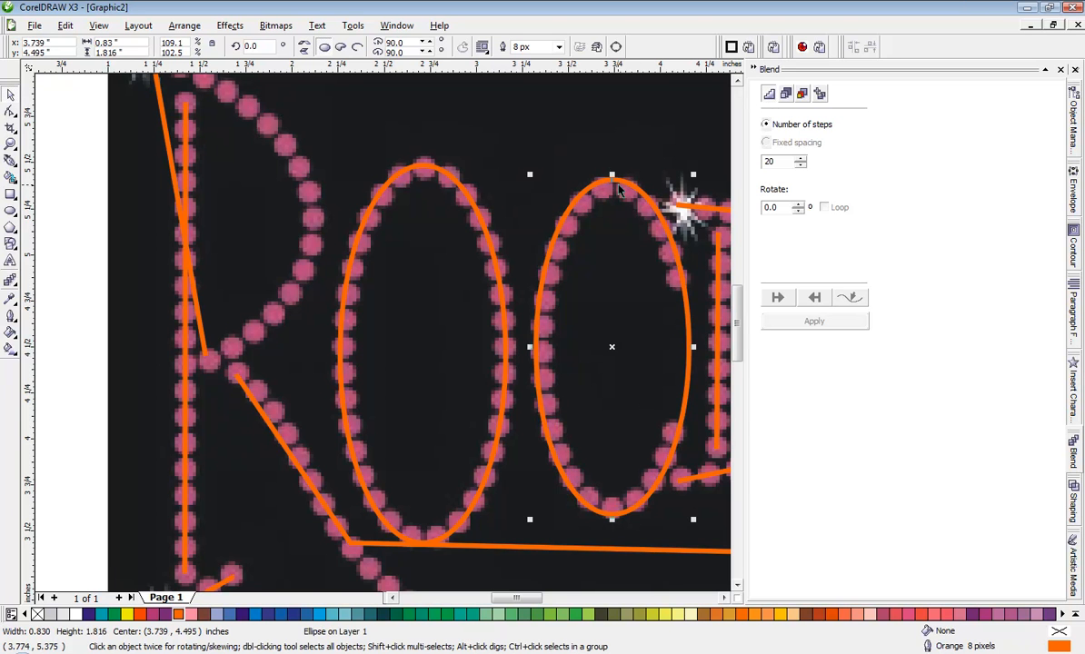
left_click_drag(613, 173, 613, 183)
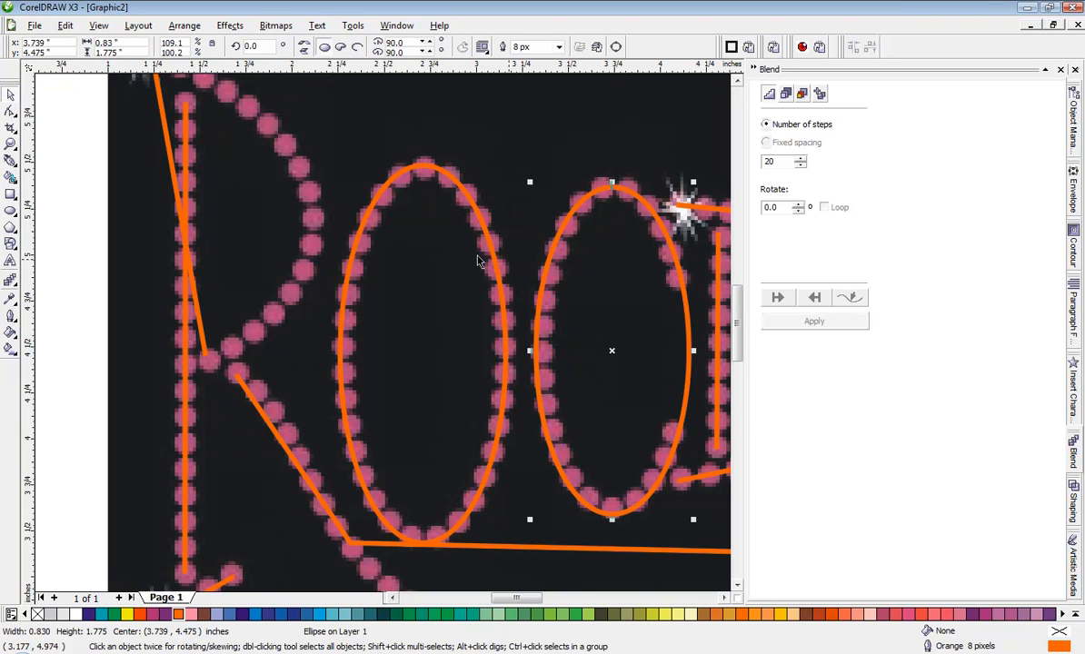
left_click(10, 111)
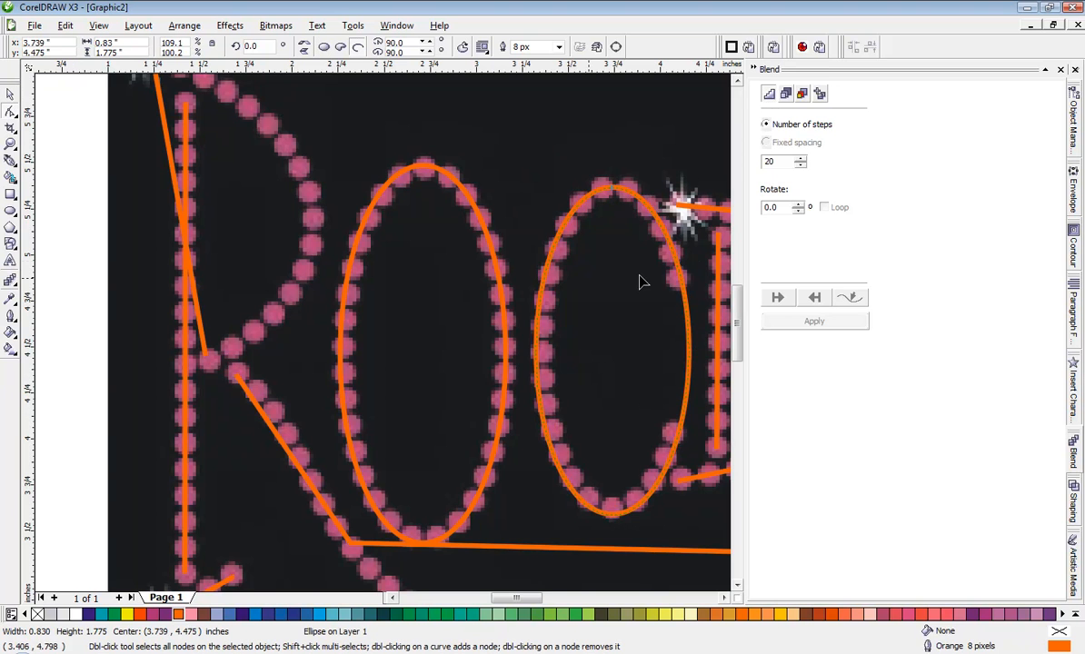
scroll(382, 339, "up", 1)
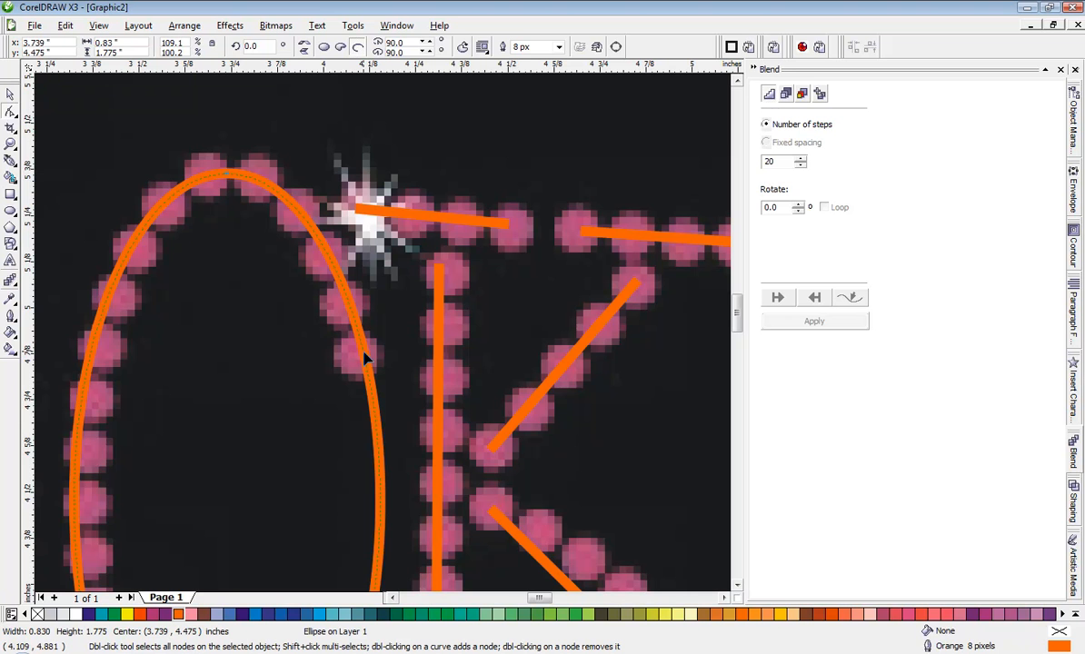
scroll(383, 339, "up", 4)
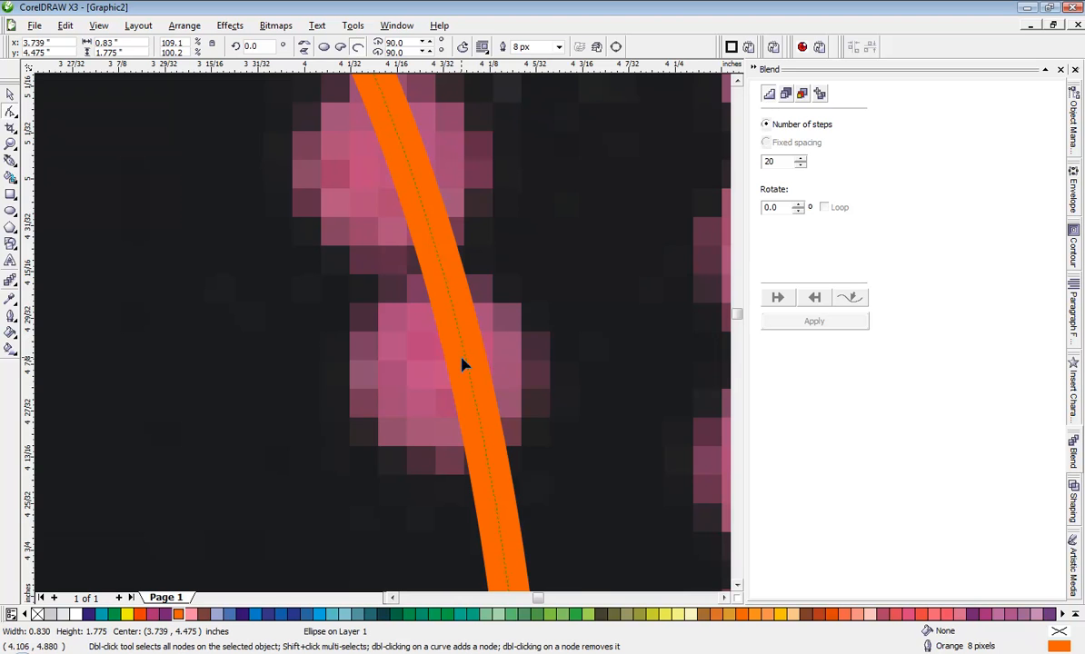
scroll(382, 339, "down", 5)
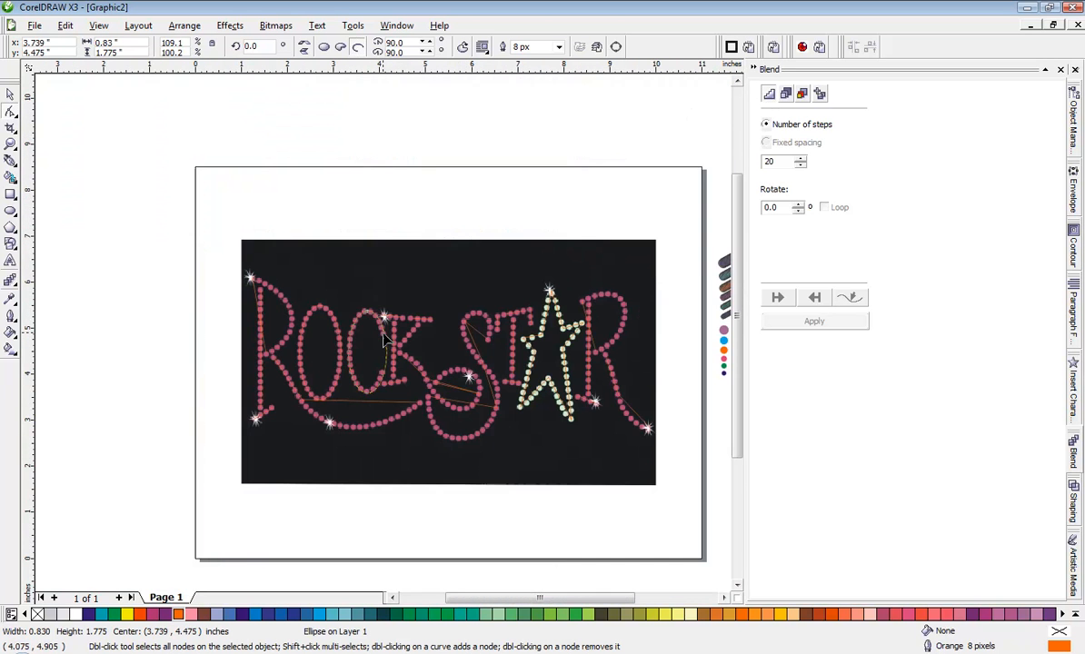
scroll(382, 339, "up", 4)
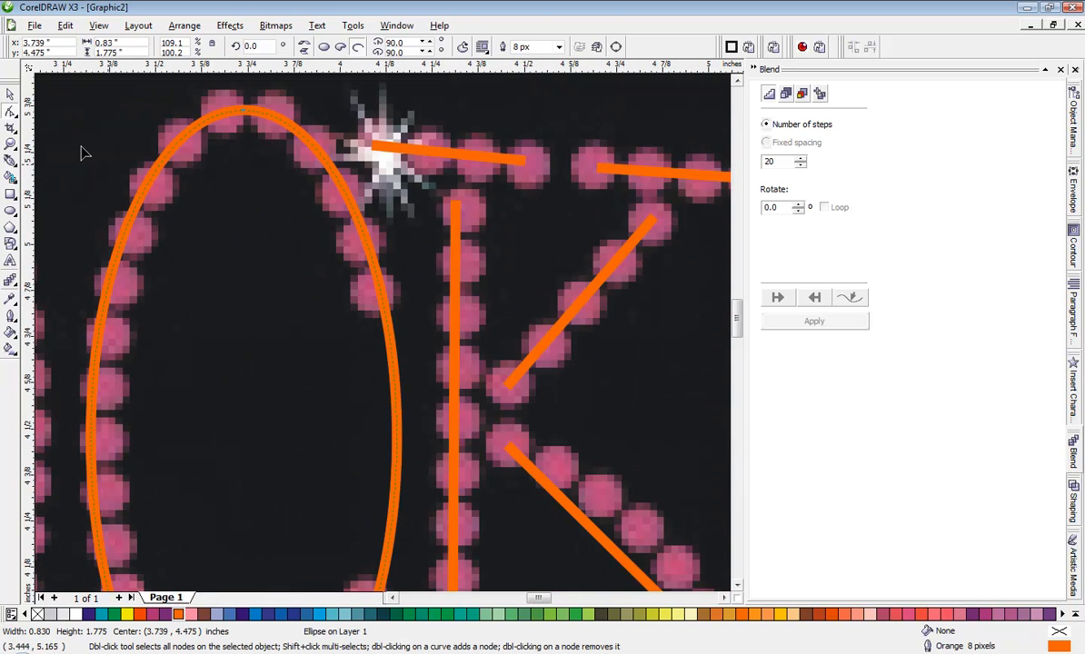
Convert the ellipse over the letter C to curves
left_click(11, 95)
left_click(414, 256)
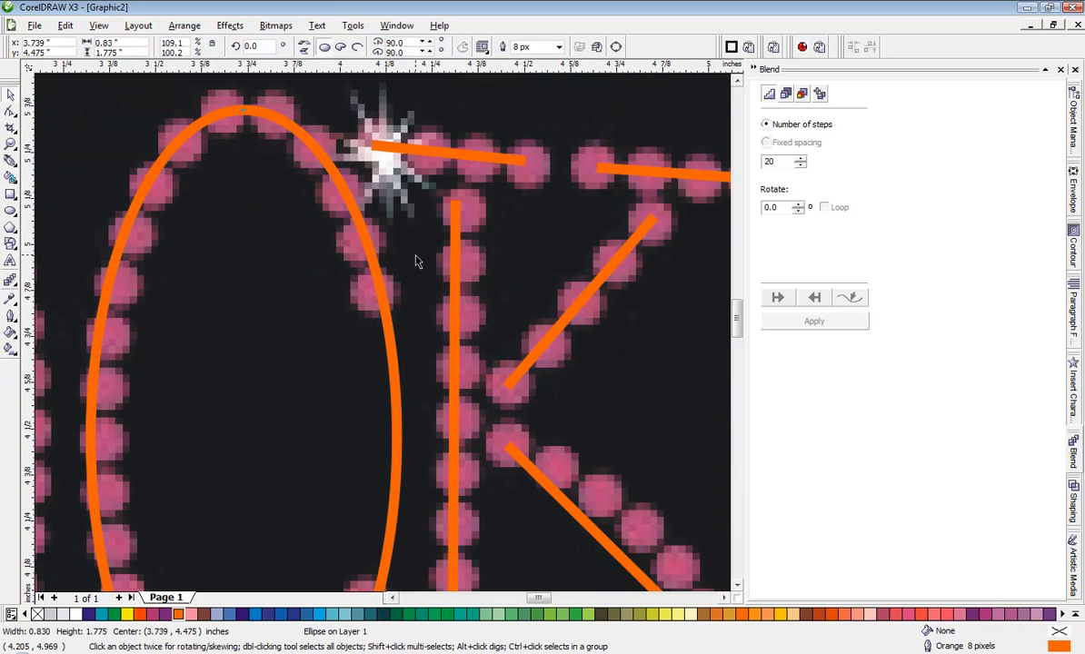
left_click(376, 281)
scroll(168, 314, "down", 1)
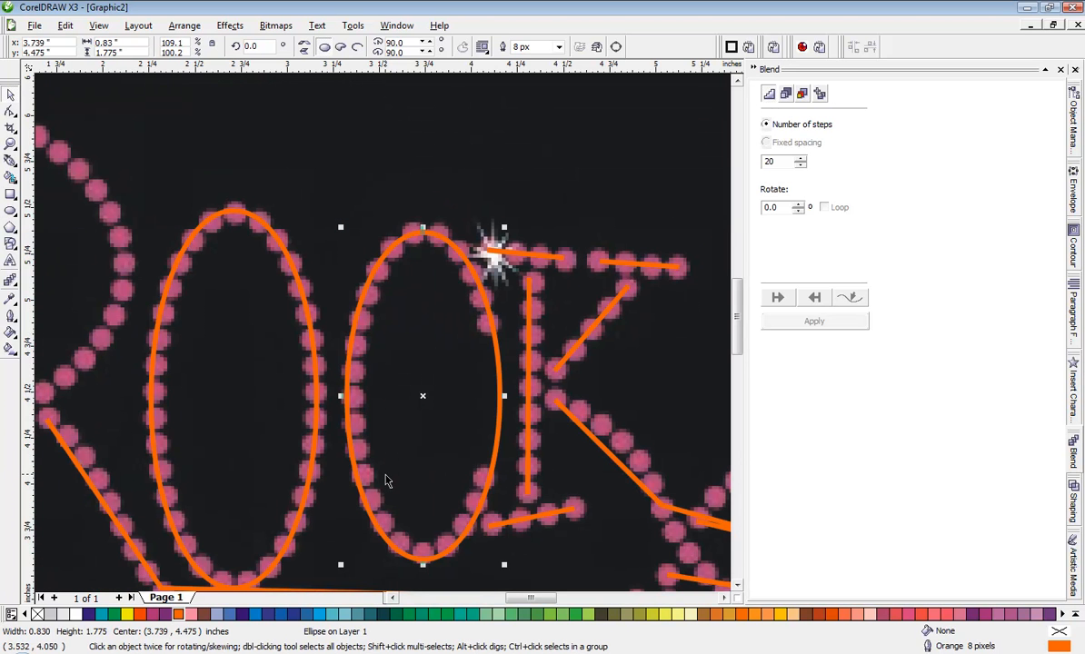
key("ctrl+q")
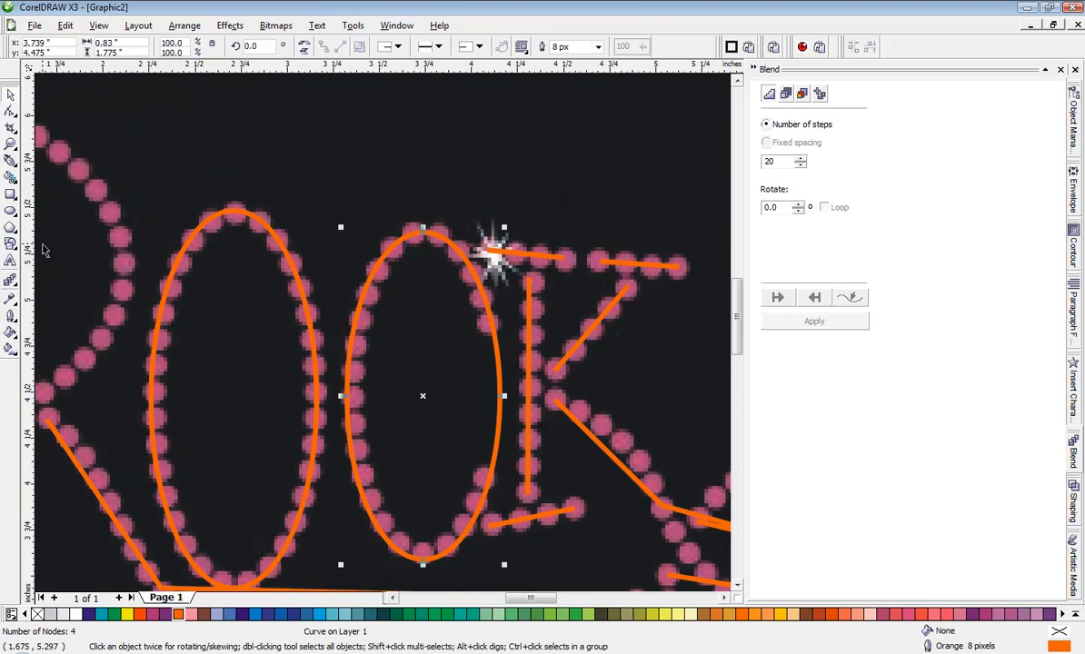
Add a node to the C's curve at the last stone of the letter's upper arm
left_click(11, 111)
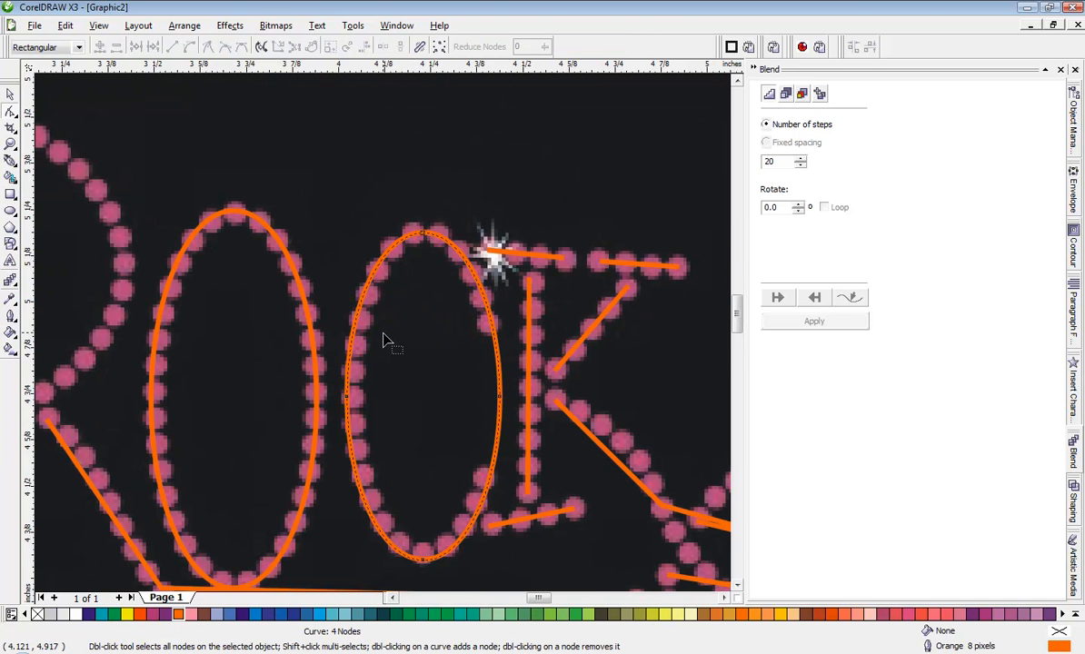
scroll(383, 340, "up", 4)
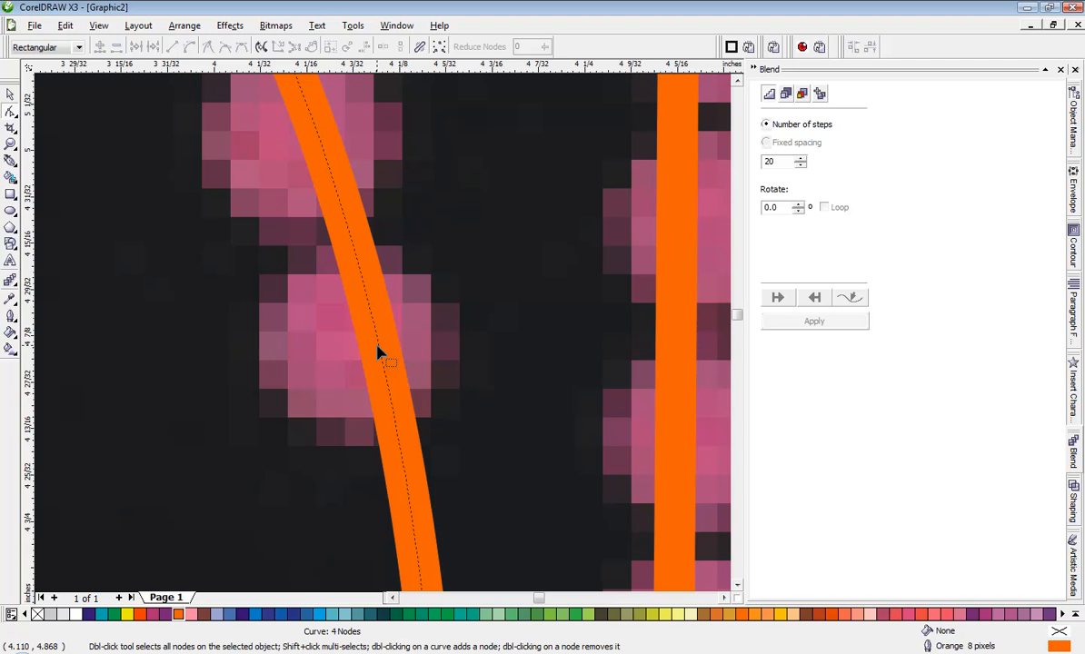
double_click(380, 350)
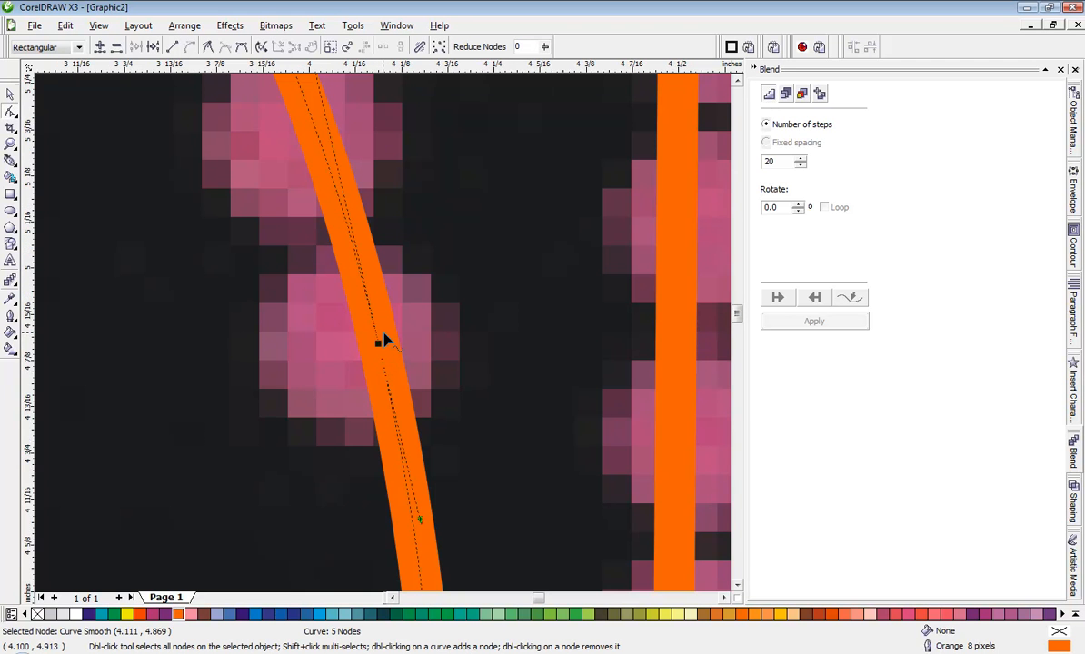
scroll(383, 347, "down", 4)
scroll(395, 423, "down", 1)
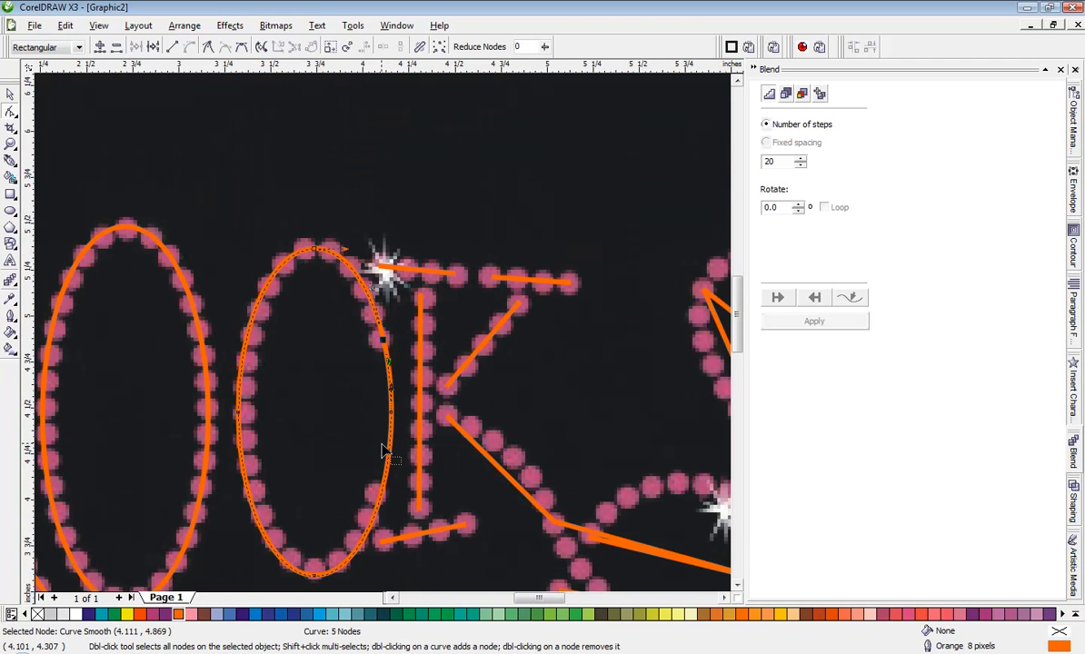
Add a node to the C's curve at the end stone of the letter's lower arm
scroll(356, 414, "up", 5)
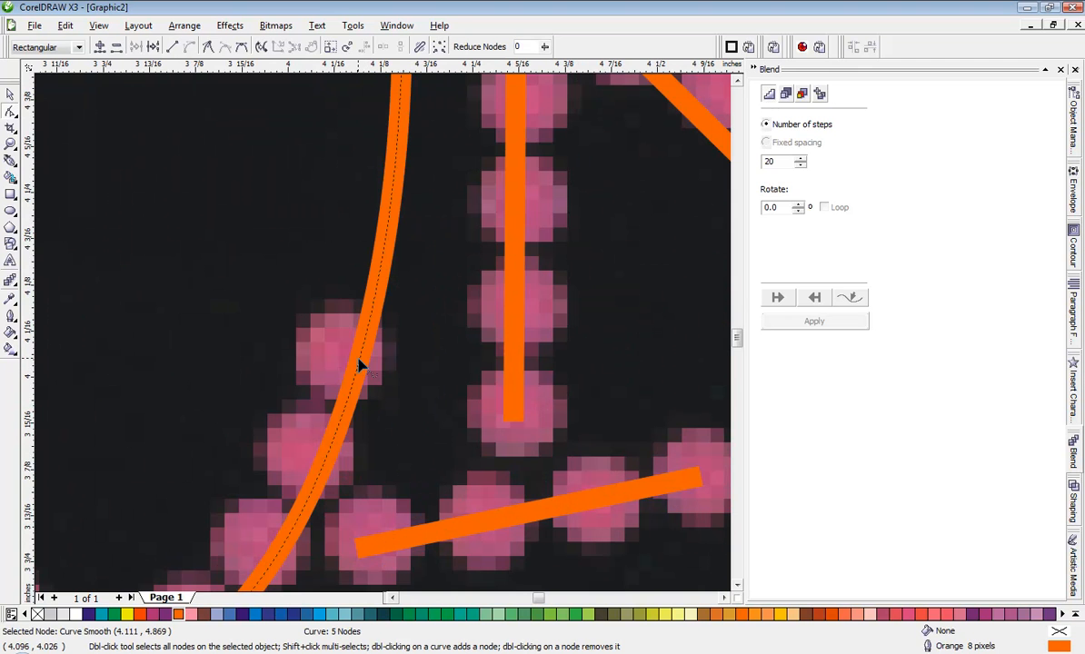
left_click(357, 361)
double_click(357, 369)
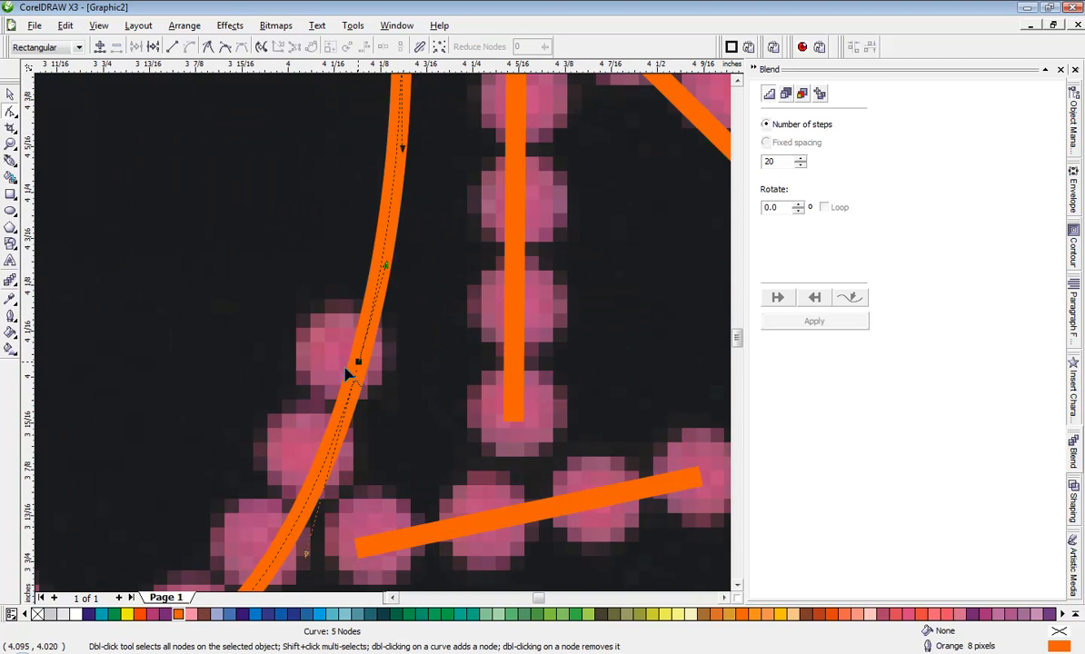
scroll(359, 368, "down", 2)
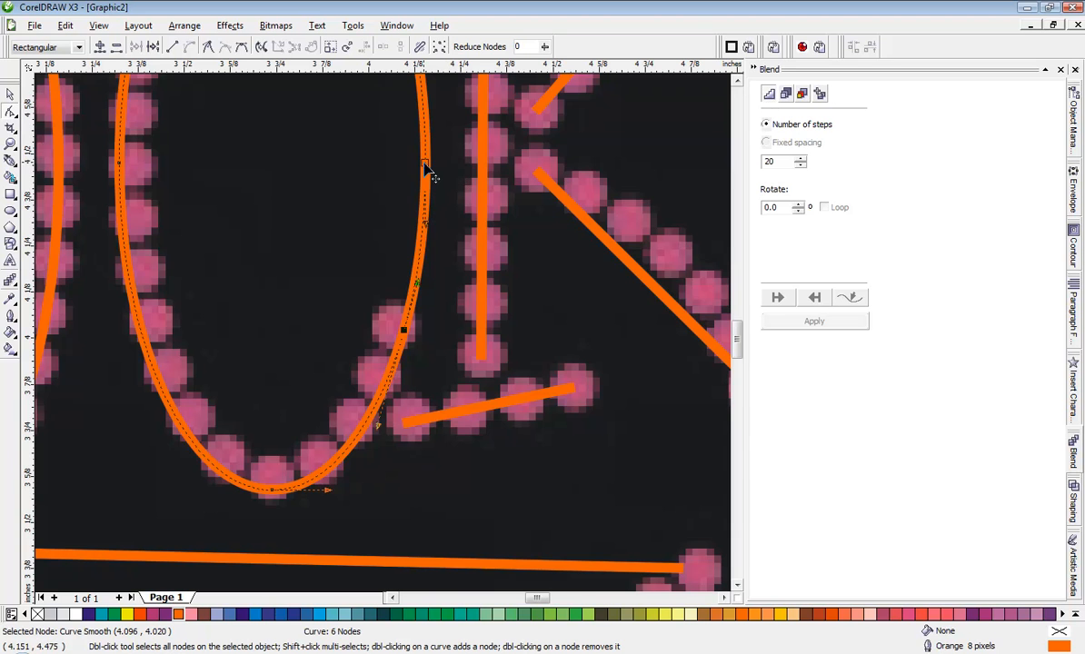
Break the C's curve apart at its rightmost node and delete the pieces between the two arm ends, leaving the C open
scroll(386, 329, "down", 2)
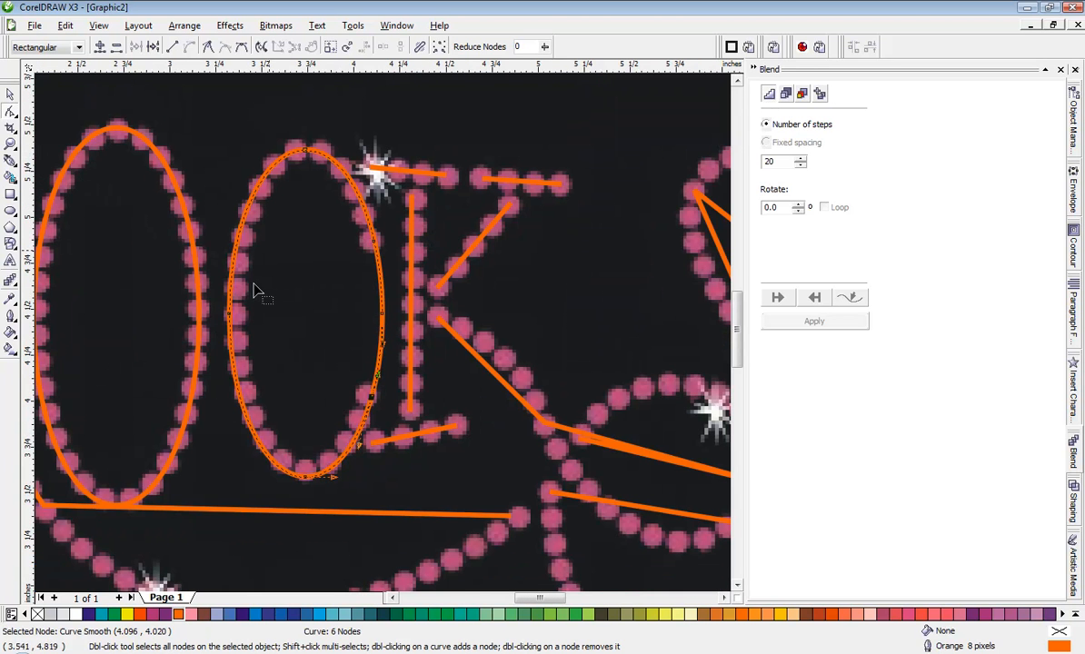
right_click(384, 313)
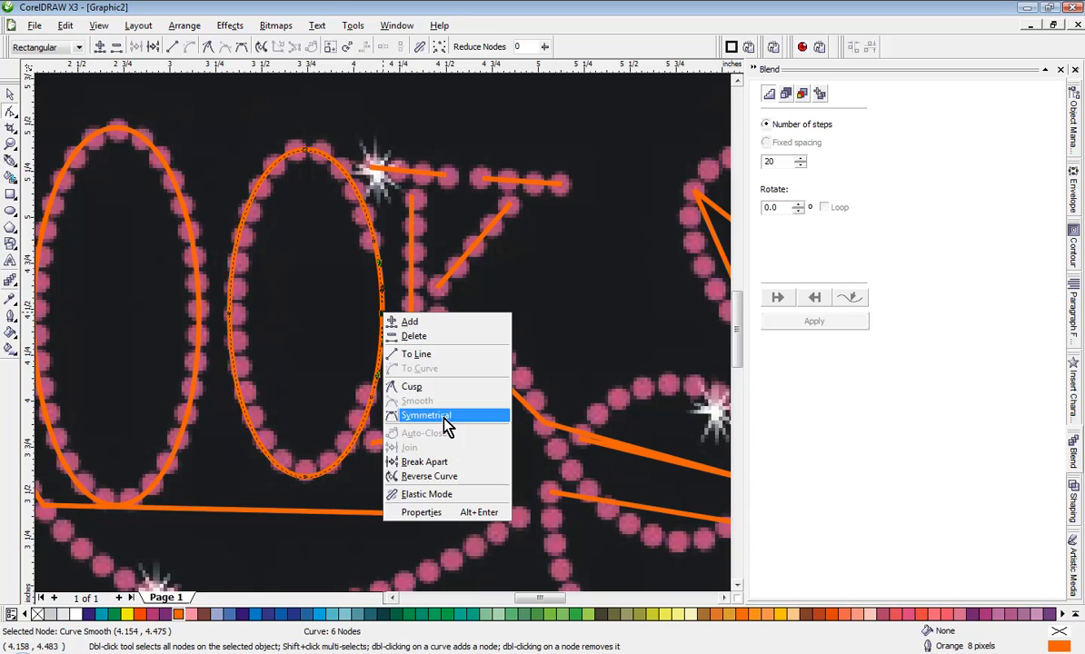
left_click(443, 465)
left_click_drag(309, 266, 441, 357)
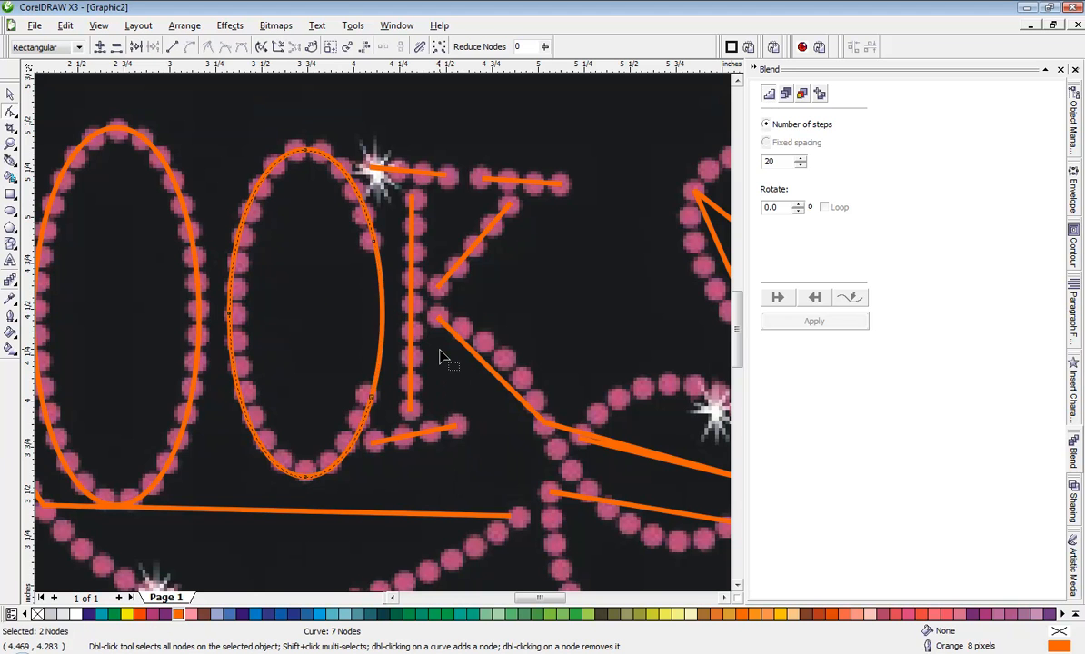
key("Delete")
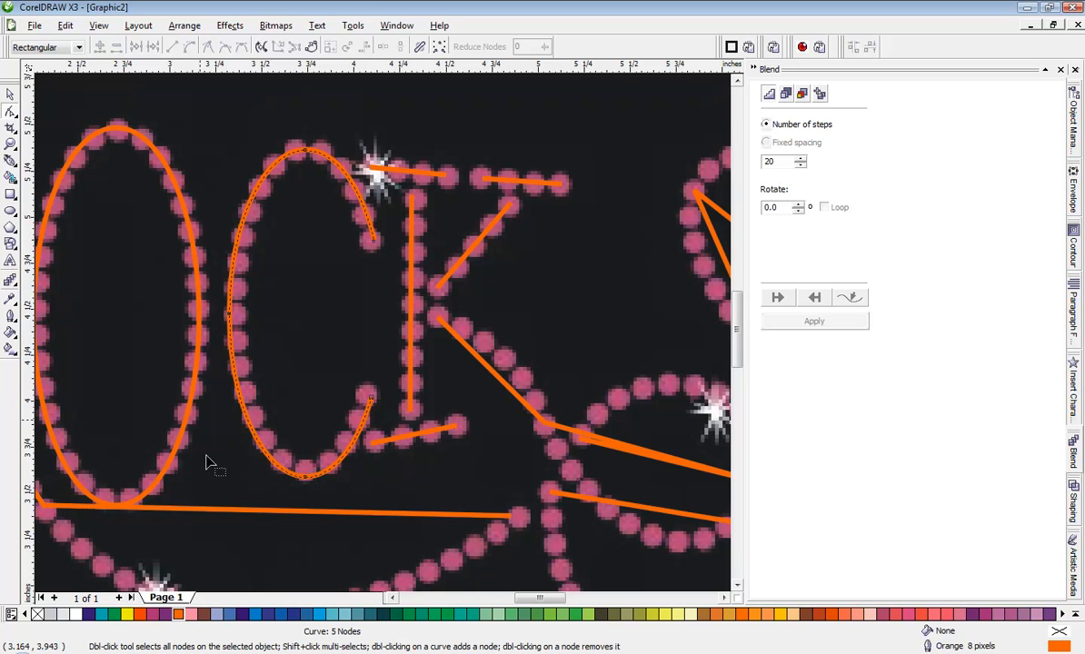
left_click(9, 93)
left_click(141, 107)
Convert the first R's straight bowl line to a curve and bend it outward along the bowl's stones
scroll(333, 247, "down", 2)
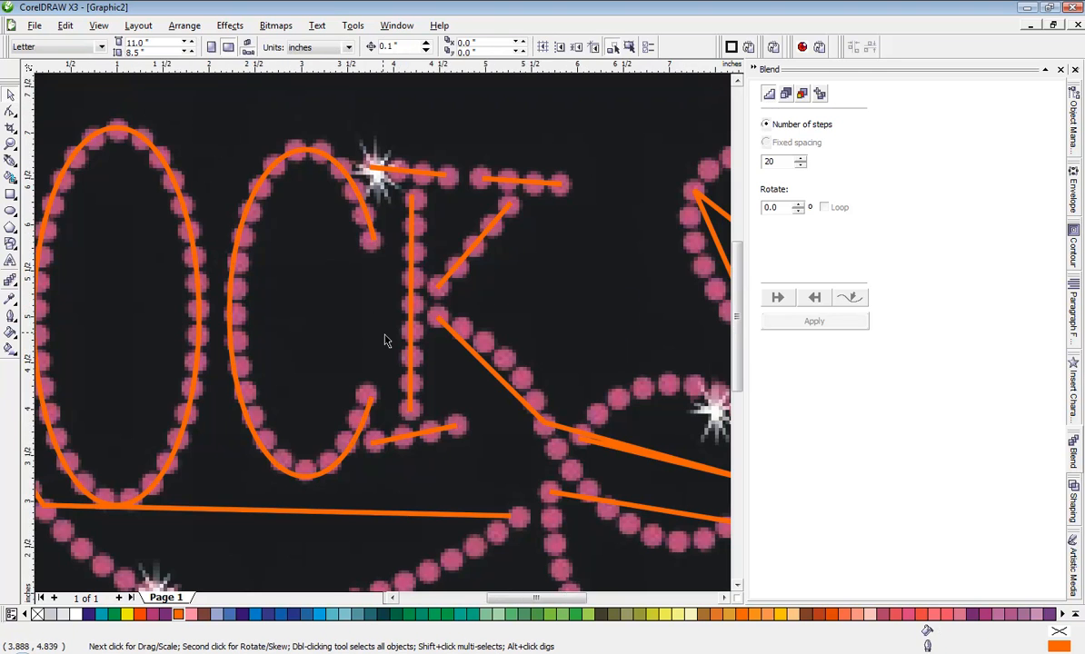
scroll(305, 360, "up", 1)
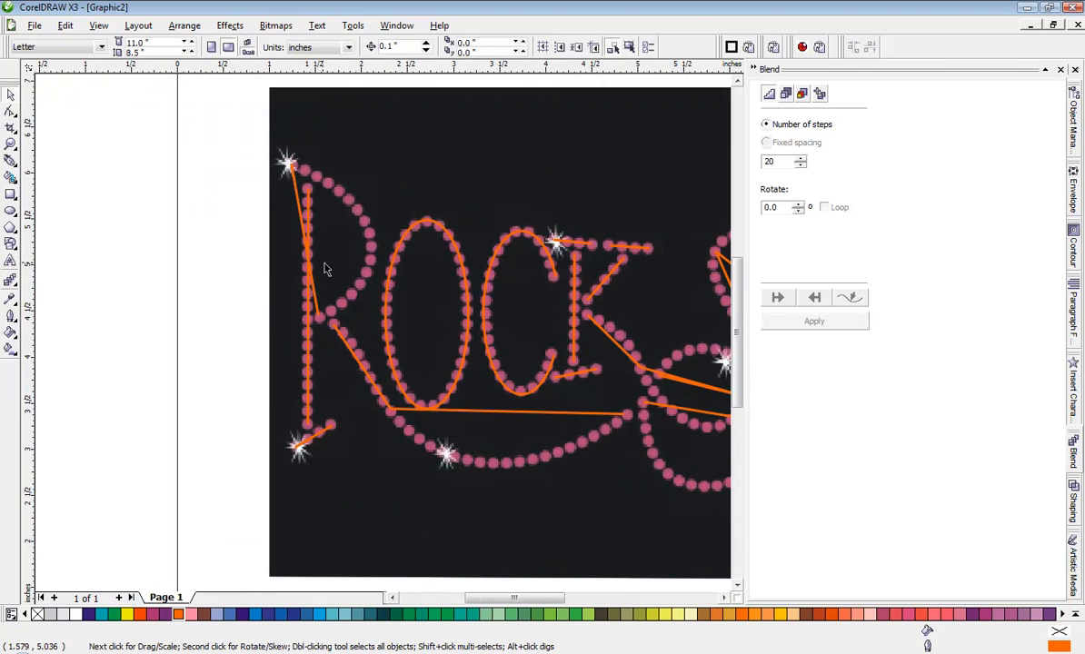
scroll(383, 339, "up", 1)
left_click(10, 110)
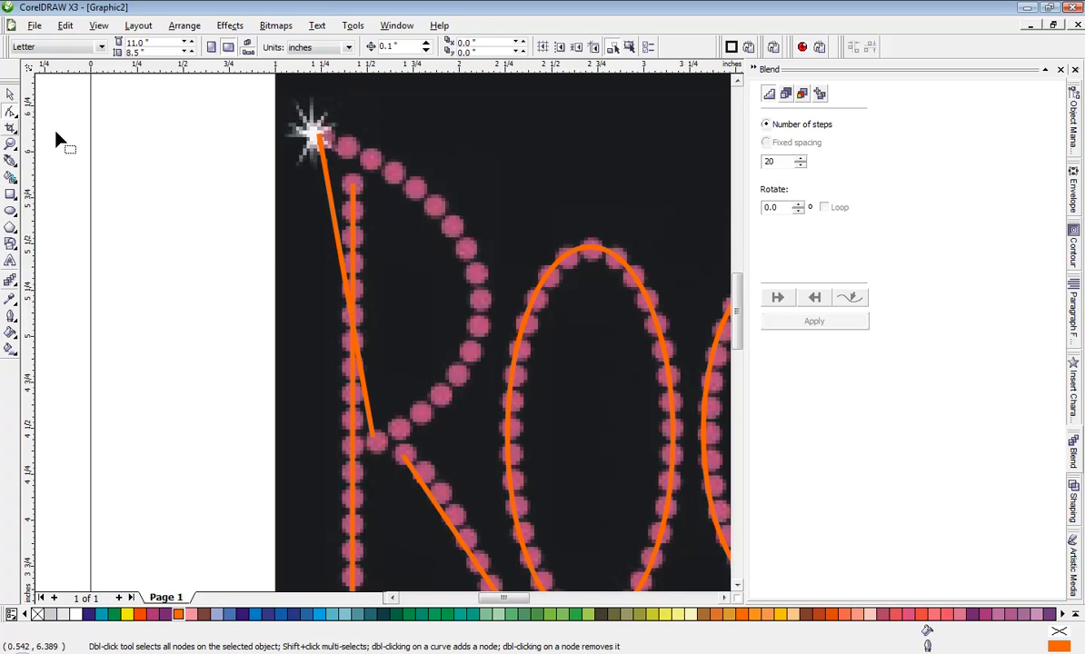
left_click(349, 285)
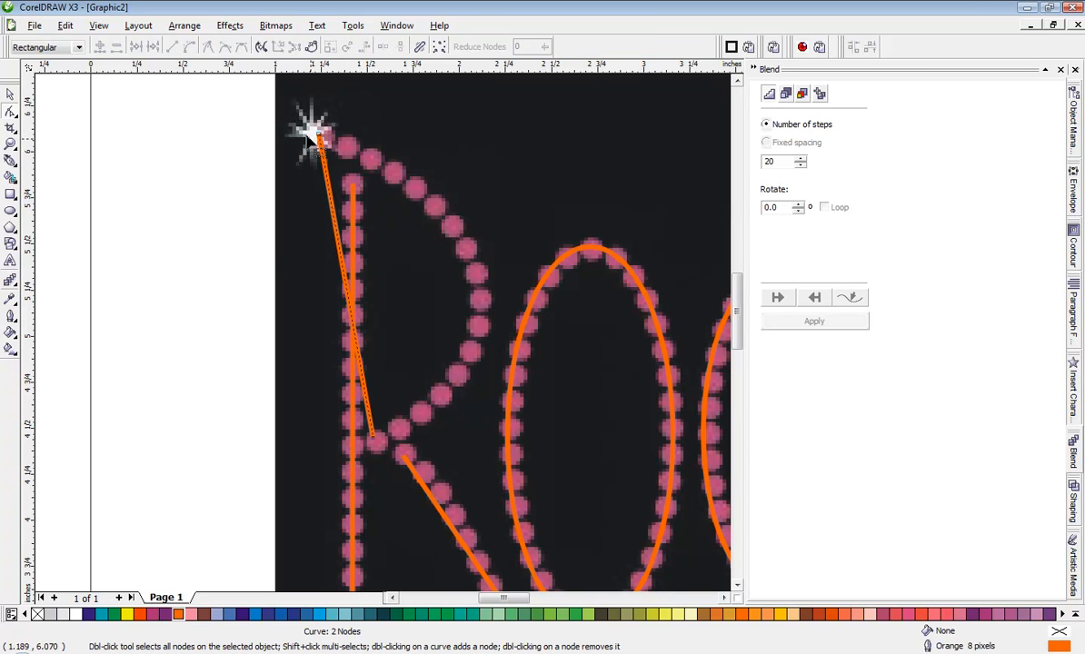
left_click_drag(286, 116, 423, 450)
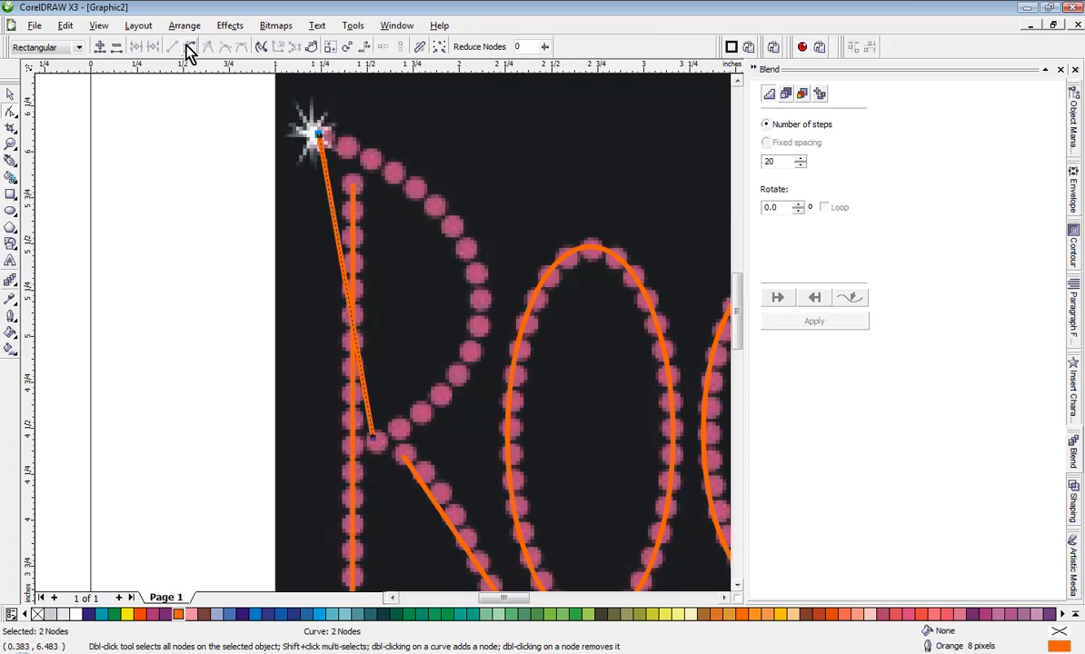
left_click(187, 48)
left_click_drag(343, 275, 453, 259)
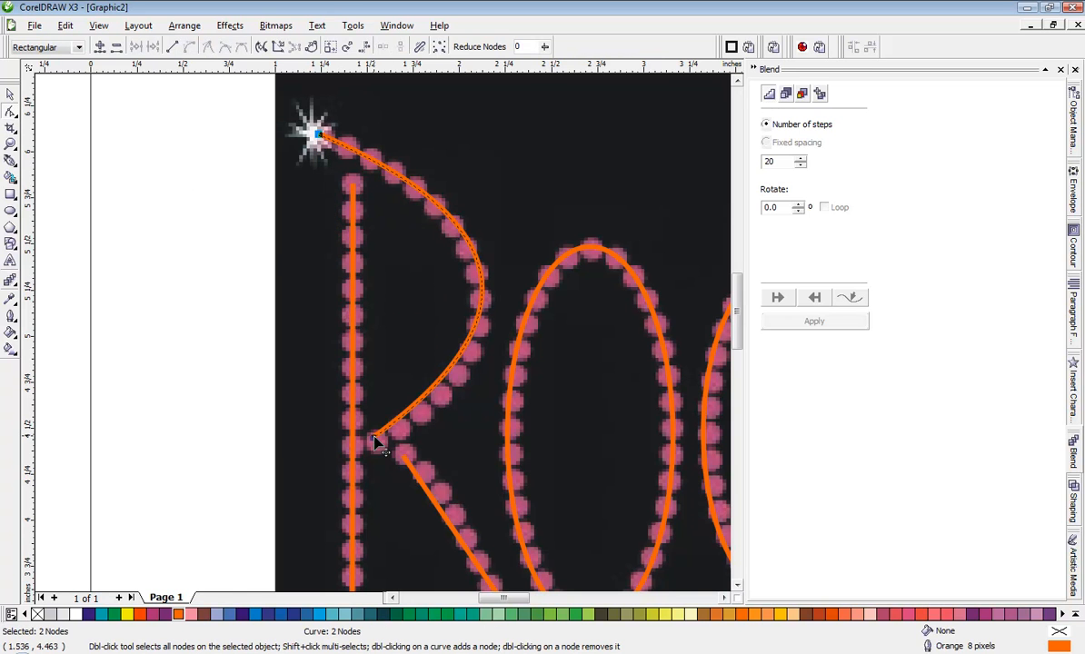
Adjust the control handles at the lower and upper ends of the R's bowl curve to follow the stones
left_click(375, 445)
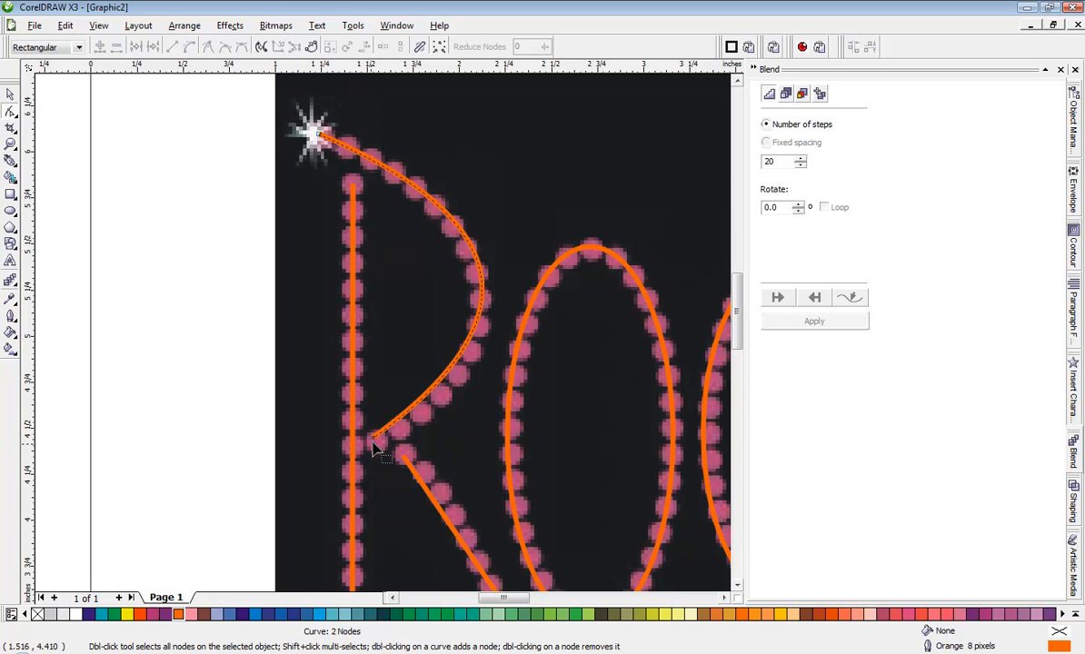
left_click(375, 444)
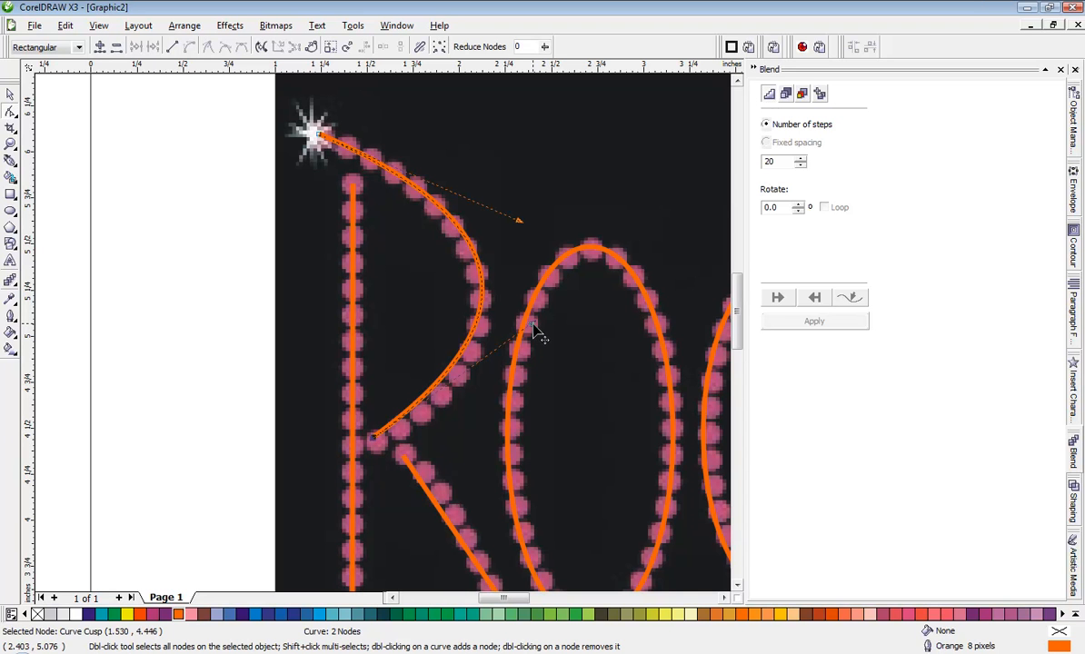
left_click_drag(533, 330, 536, 378)
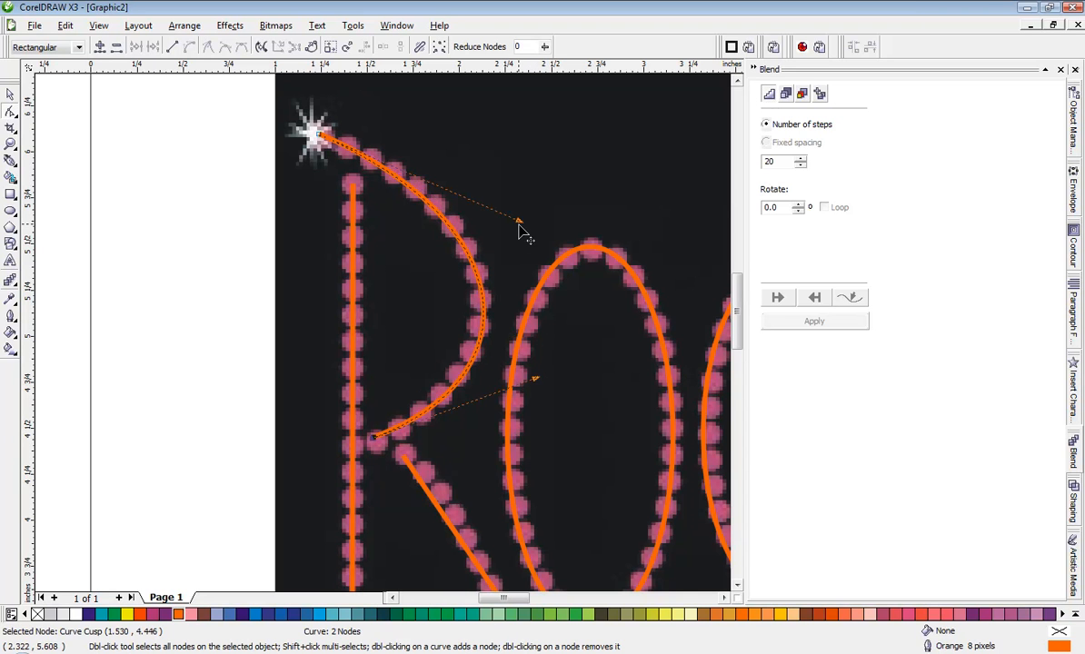
left_click_drag(518, 221, 526, 217)
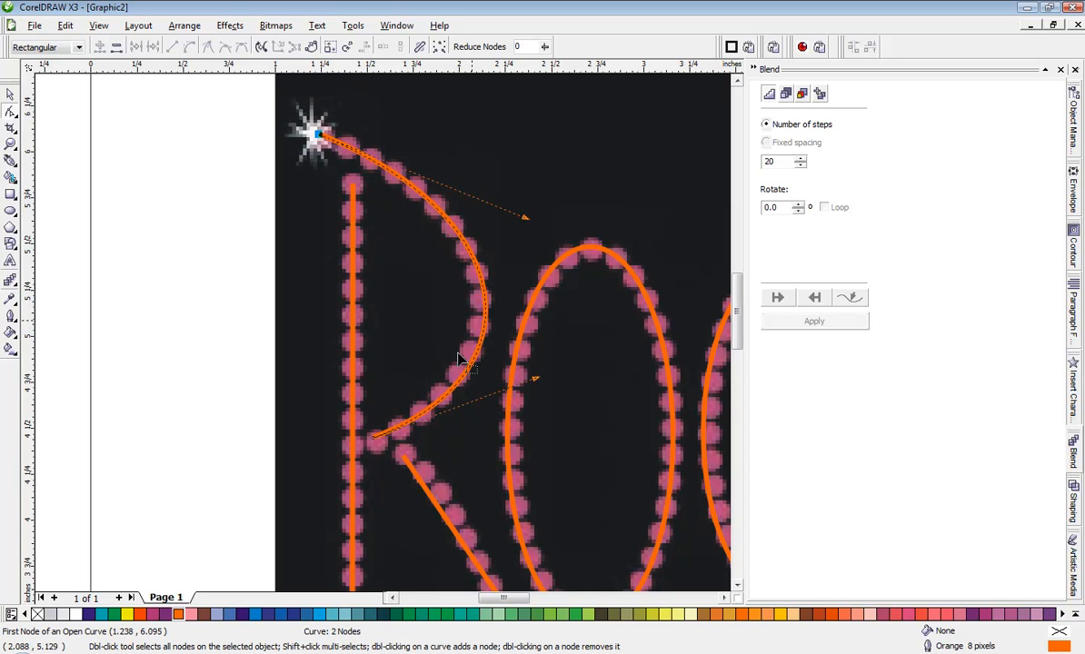
Convert the first R's leg and tail line to curves and bend the leg segment outward along its stones
scroll(383, 339, "down", 3)
scroll(382, 339, "up", 3)
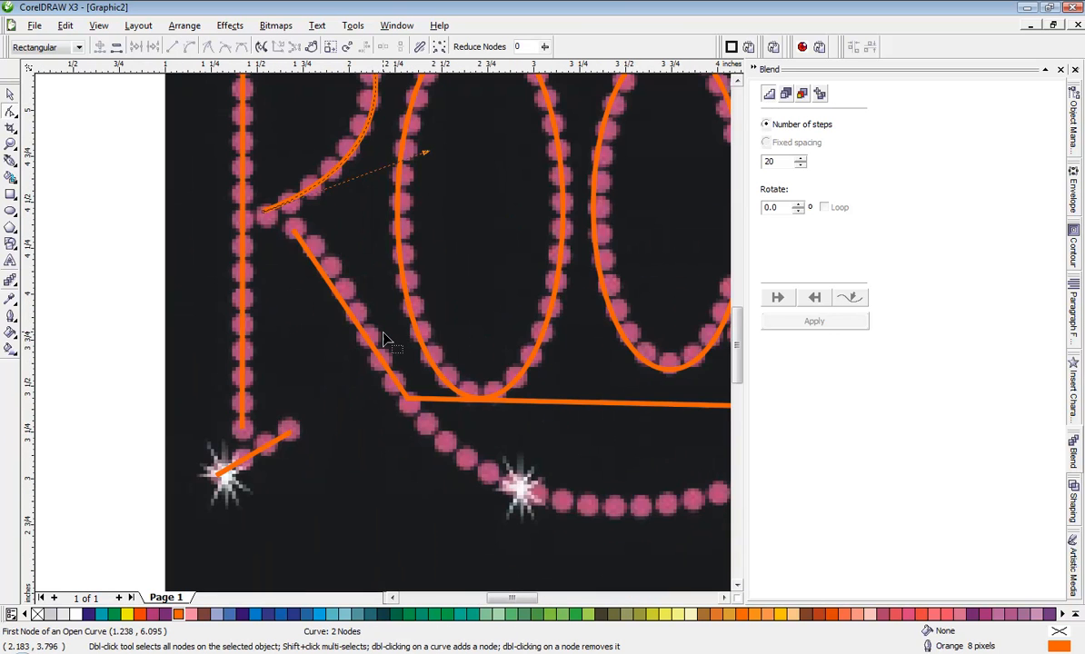
scroll(382, 339, "down", 3)
left_click(444, 348)
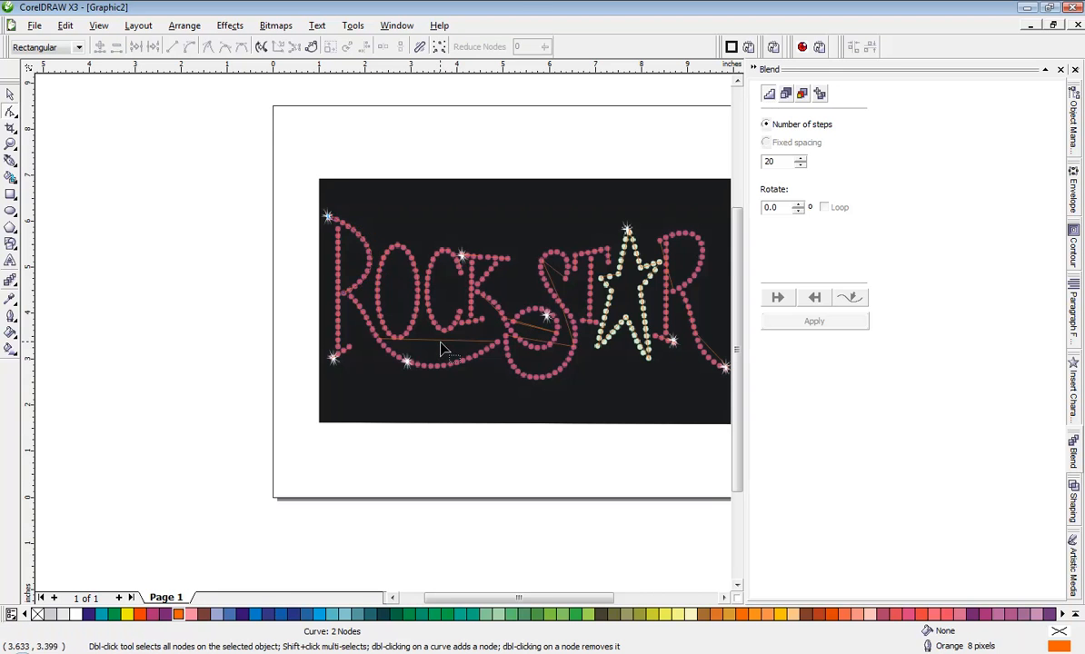
scroll(383, 338, "up", 1)
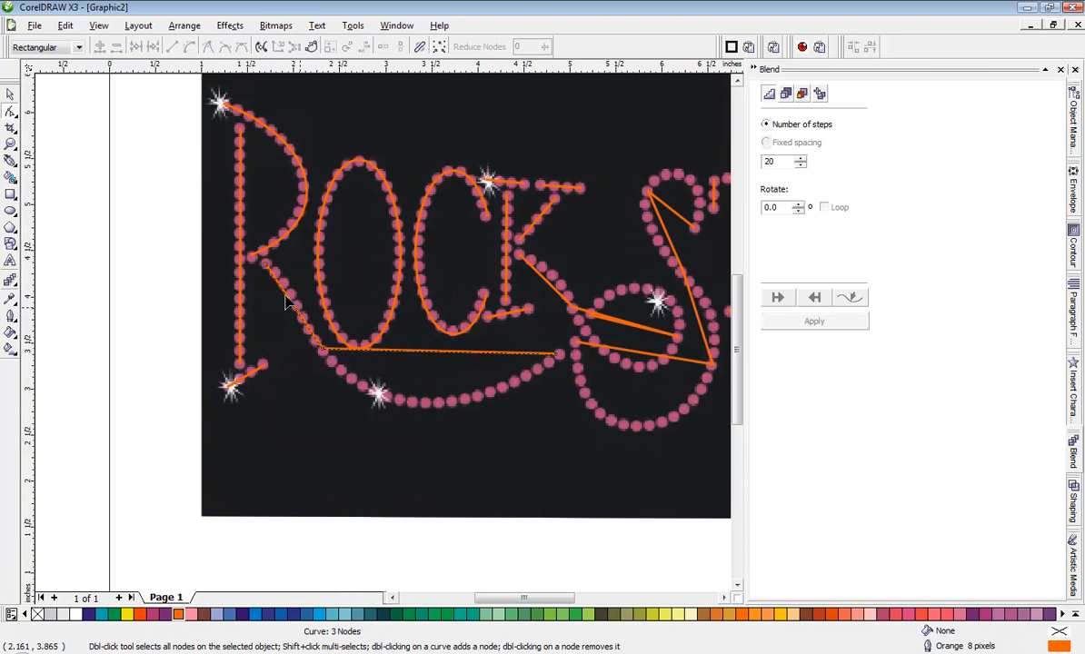
left_click_drag(249, 244, 556, 386)
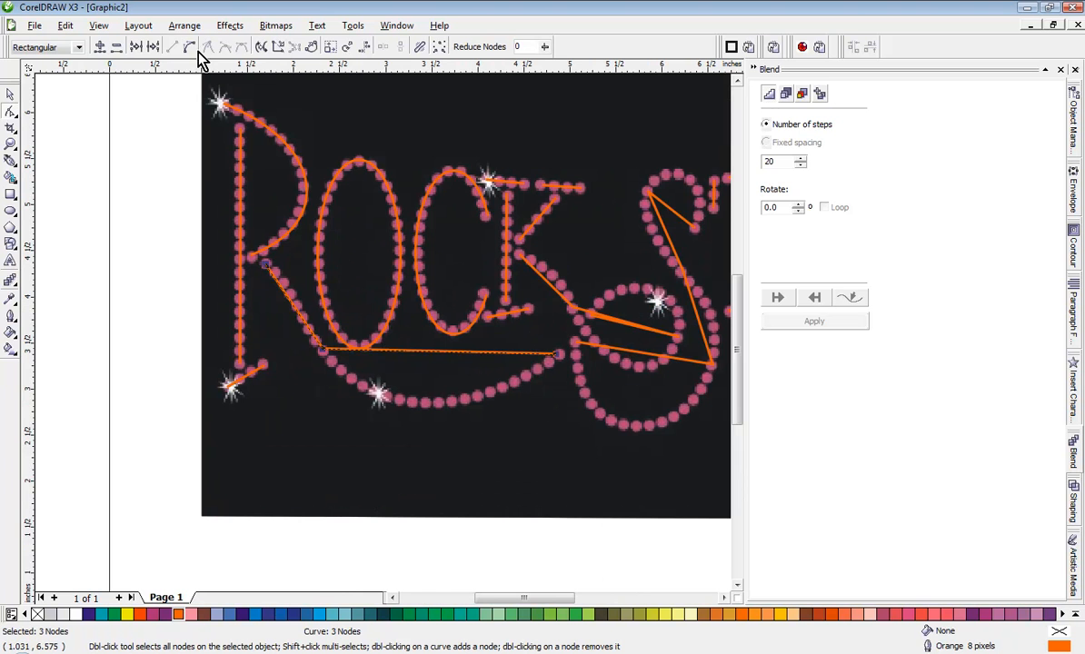
scroll(255, 268, "up", 2)
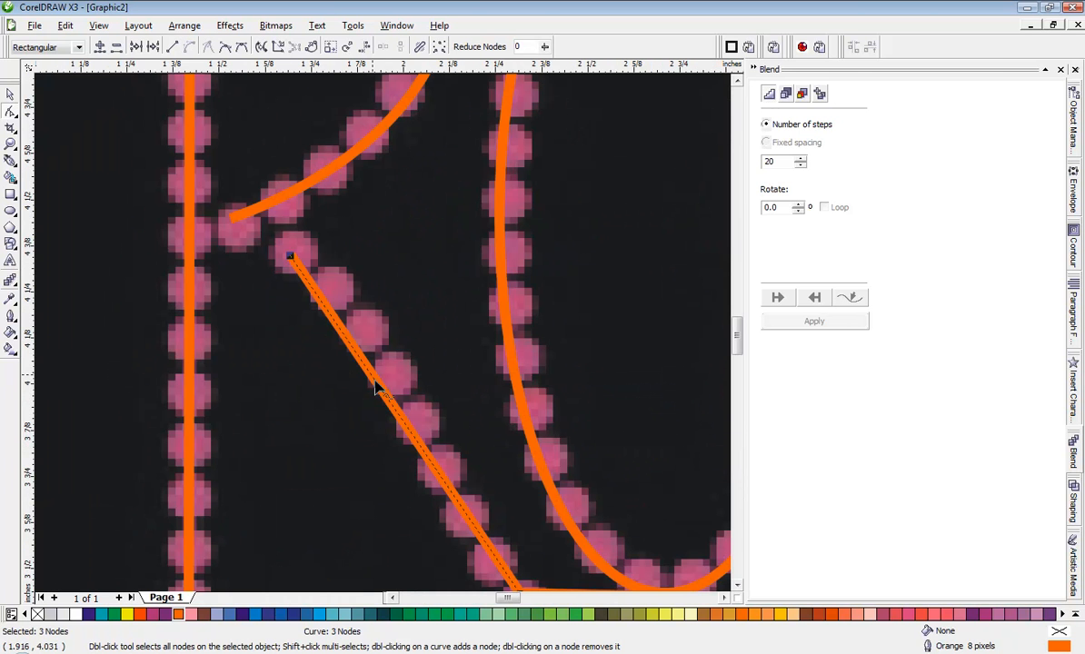
left_click_drag(382, 400, 386, 343)
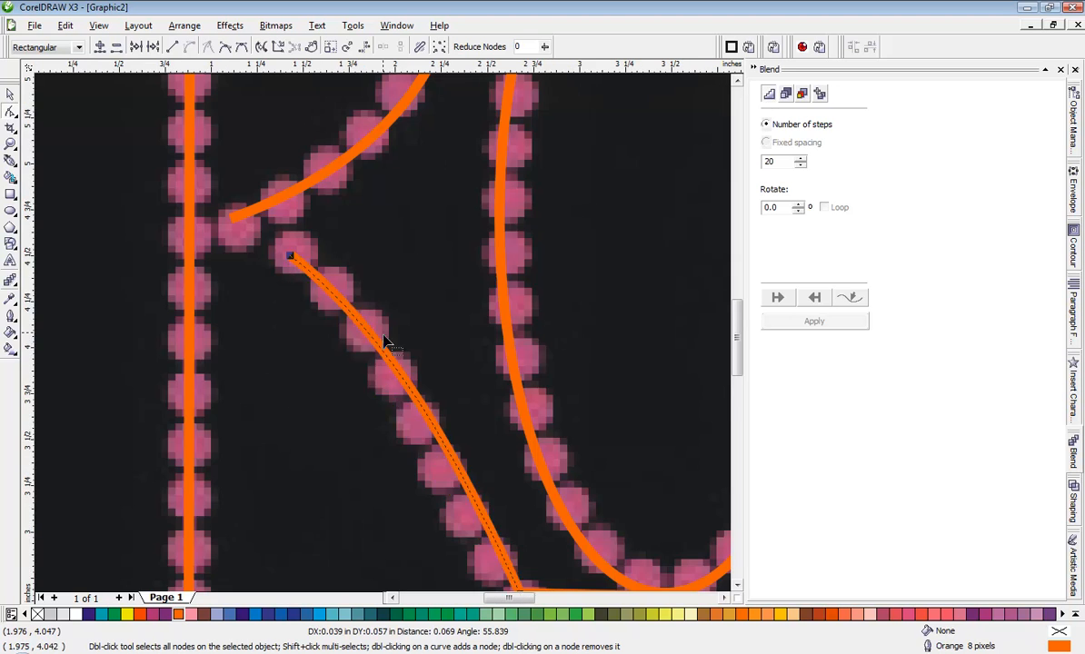
Bend the first R's straight tail segment downward along the stones beneath the O and C
scroll(334, 313, "down", 1)
scroll(583, 452, "down", 1)
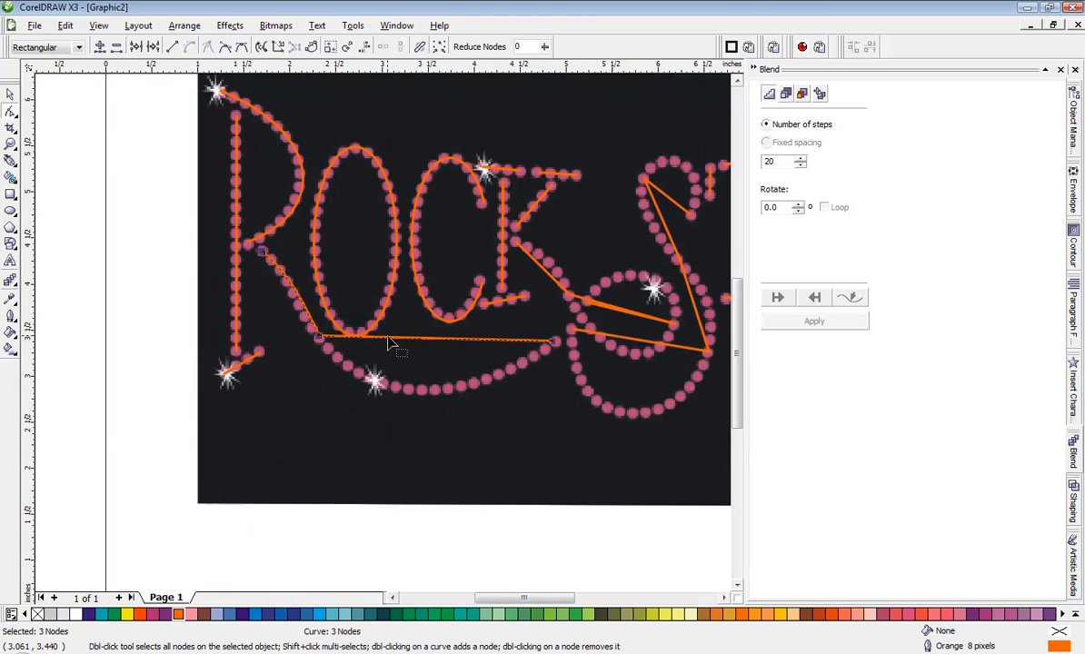
scroll(400, 339, "up", 1)
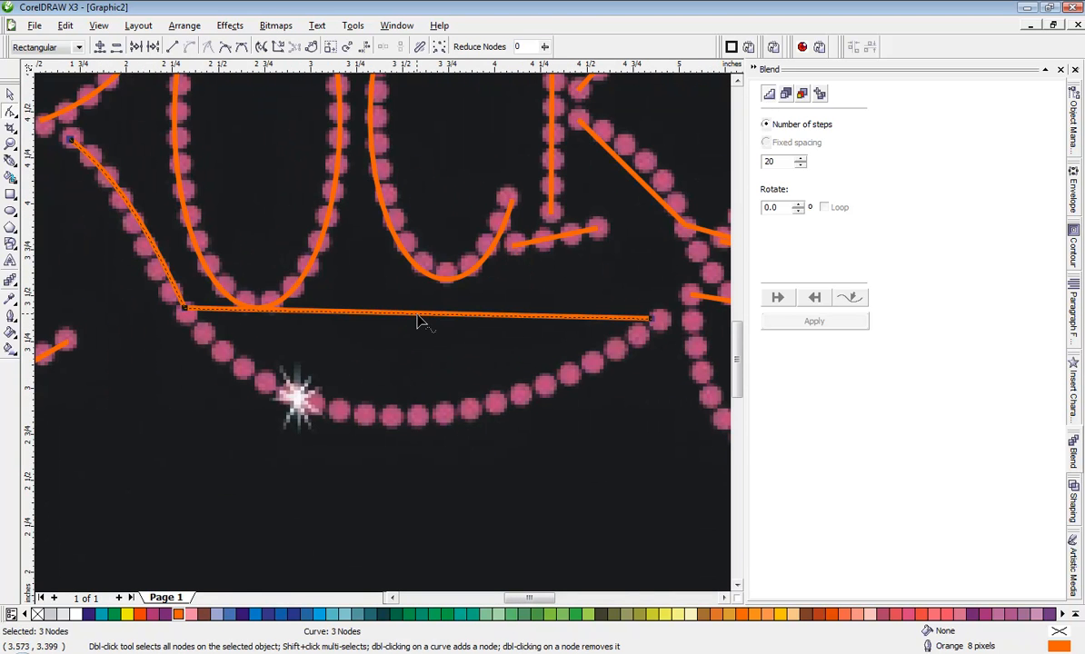
left_click_drag(418, 321, 390, 423)
left_click(671, 359)
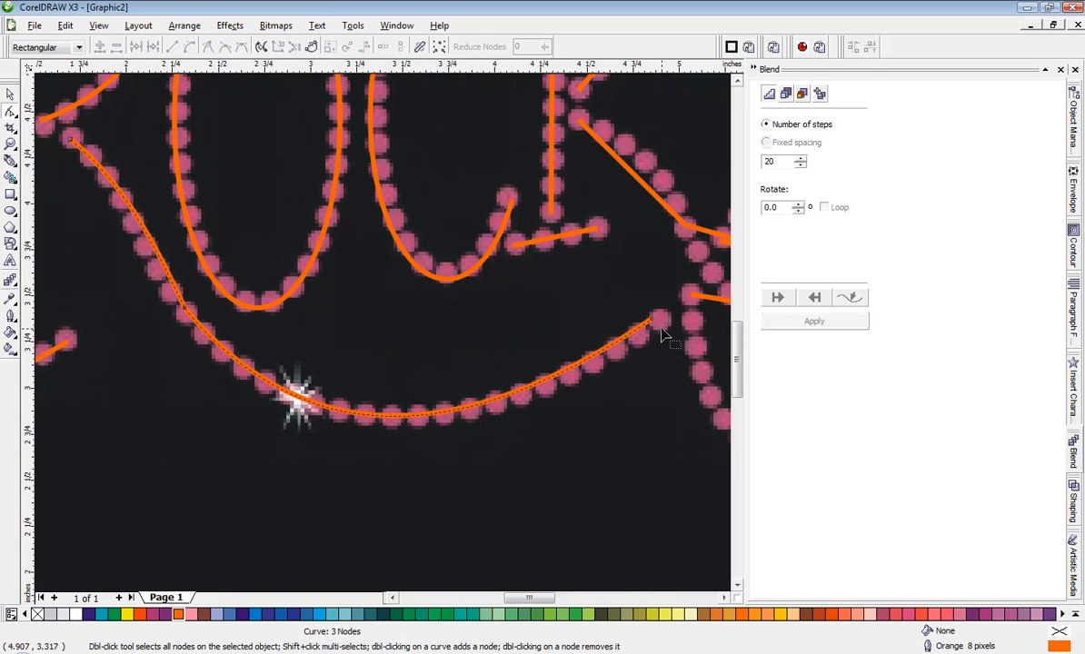
Place the R tail's end node on the last stone and adjust its control handle to follow the stones
left_click_drag(650, 320, 662, 318)
left_click_drag(593, 390, 593, 390)
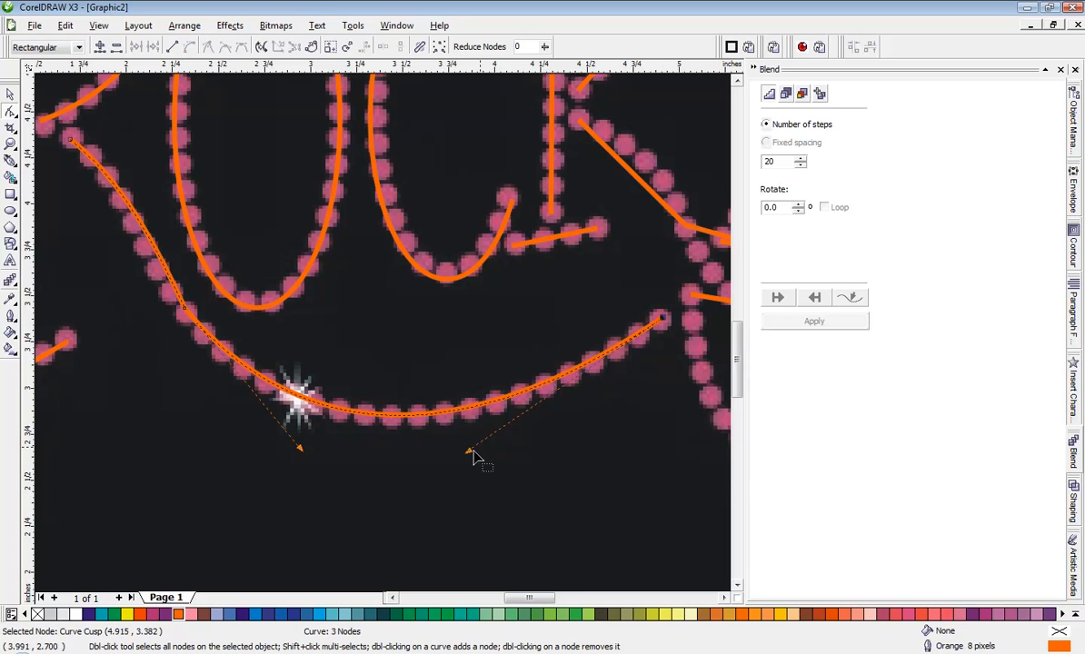
left_click_drag(469, 453, 479, 462)
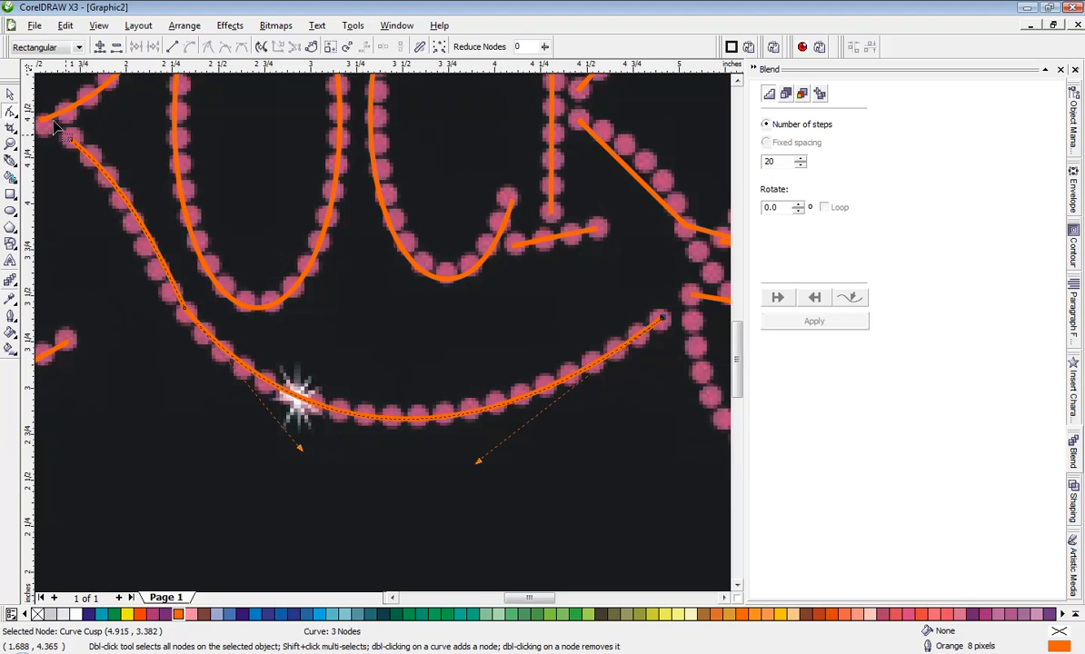
Make the node joining the first R's leg and tail a smooth node
left_click(185, 310)
right_click(184, 310)
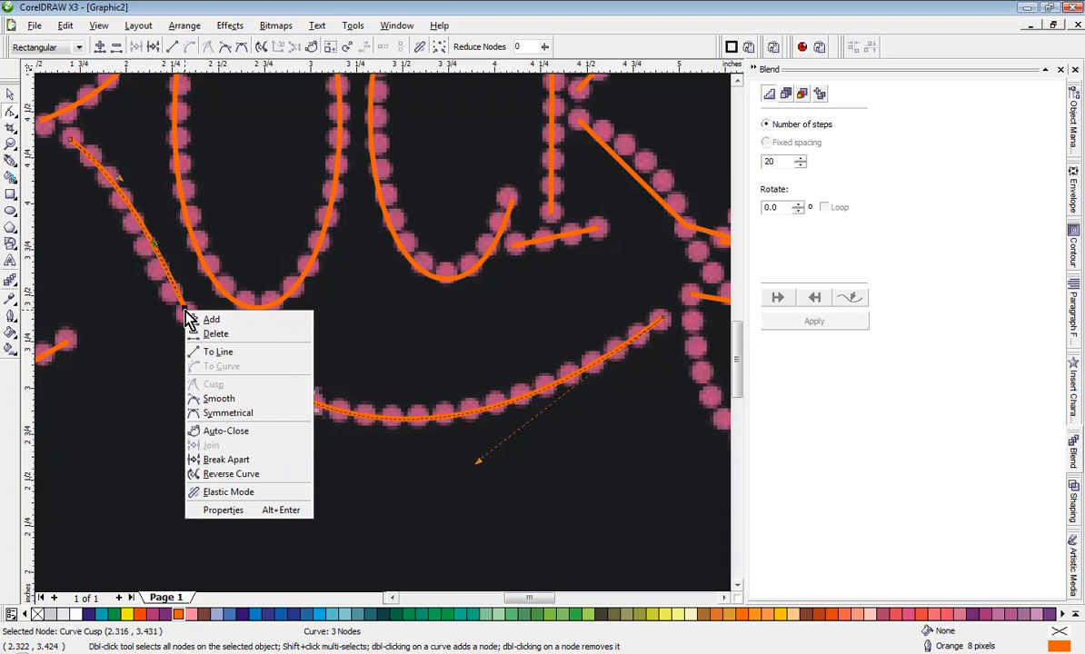
left_click(227, 402)
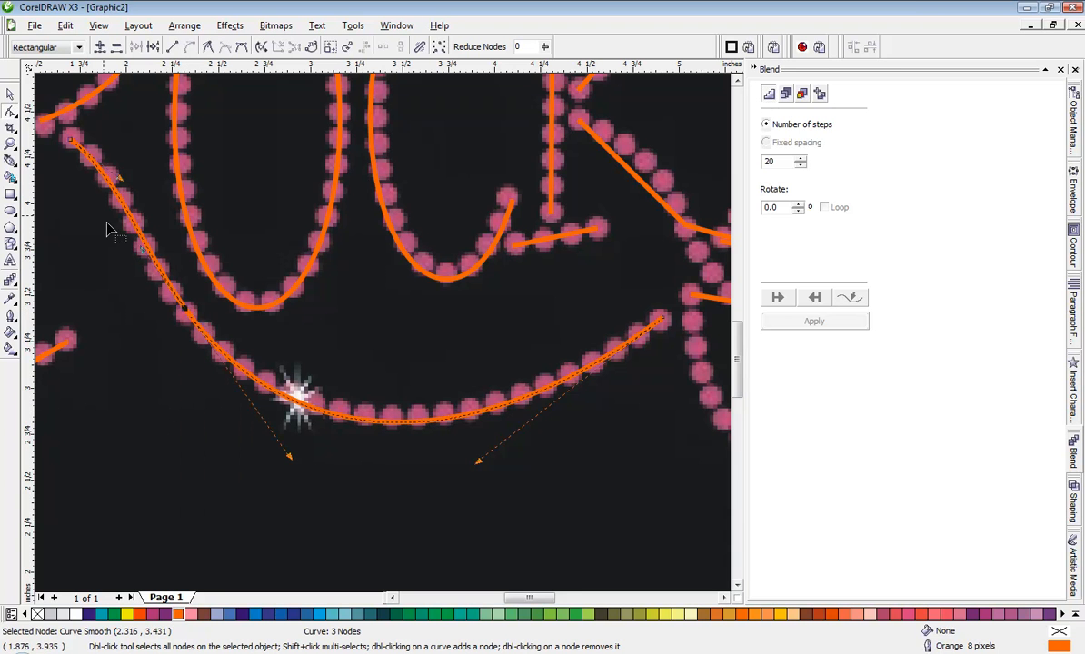
left_click(458, 320)
Convert the K's leg and loop lines to curves and bend the first leg segment outward along its stones
scroll(375, 298, "down", 5)
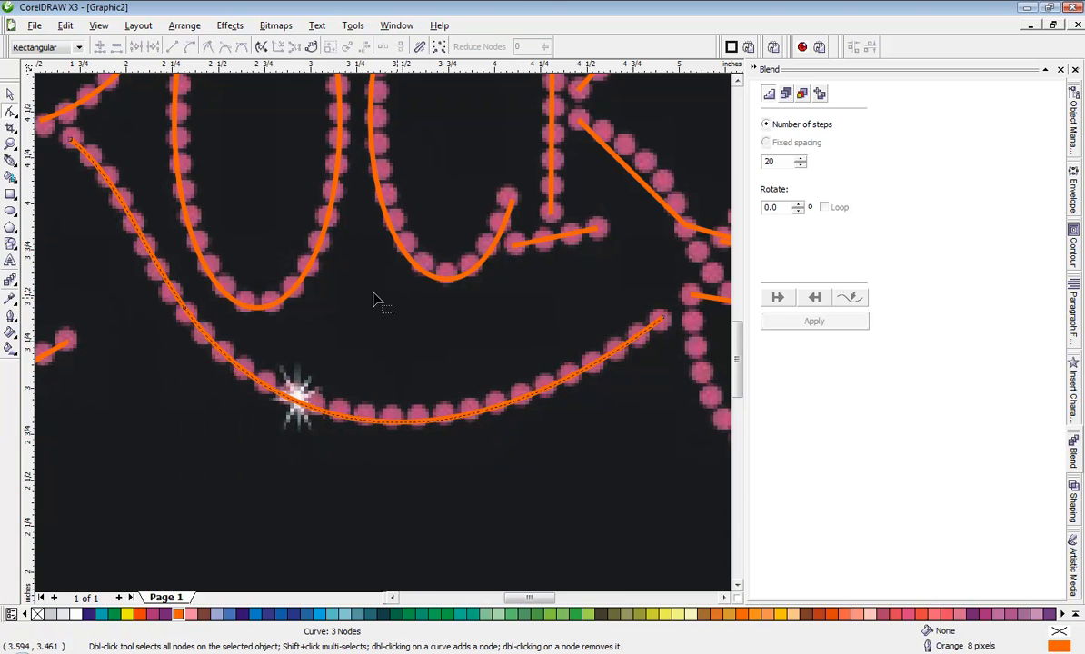
scroll(421, 350, "up", 3)
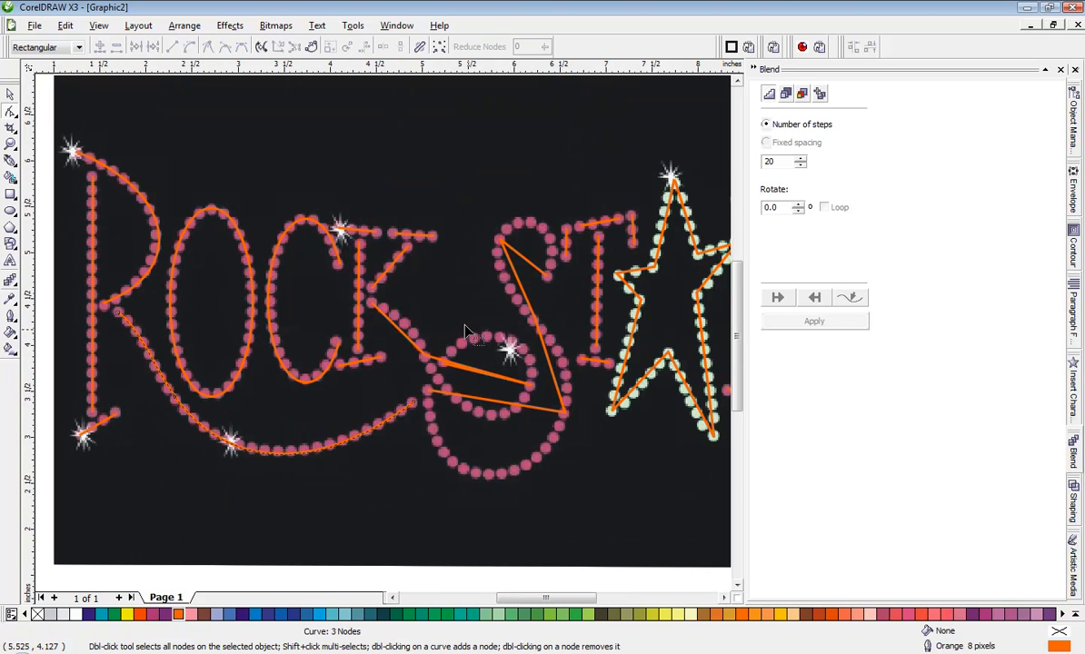
scroll(466, 330, "up", 2)
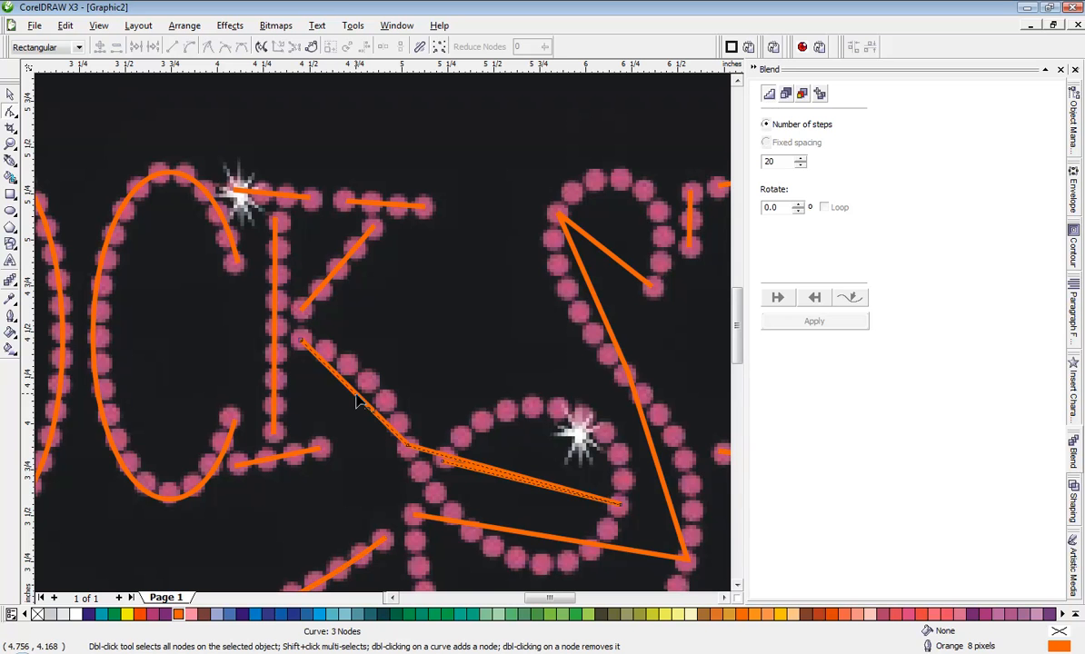
double_click(357, 402)
left_click_drag(598, 545, 641, 524)
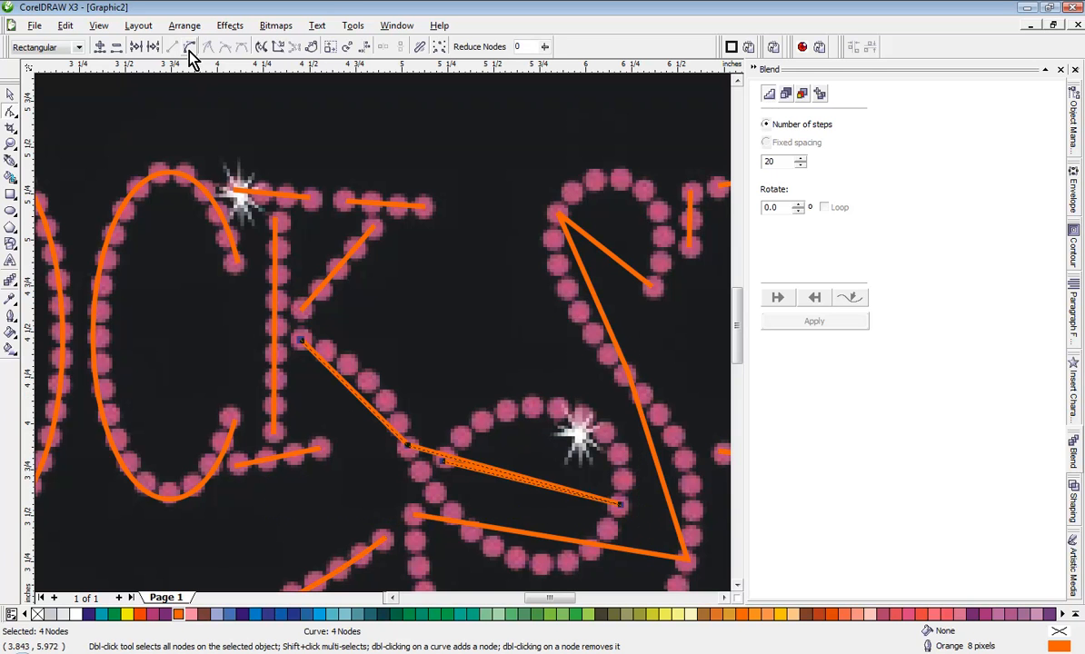
scroll(377, 364, "up", 2)
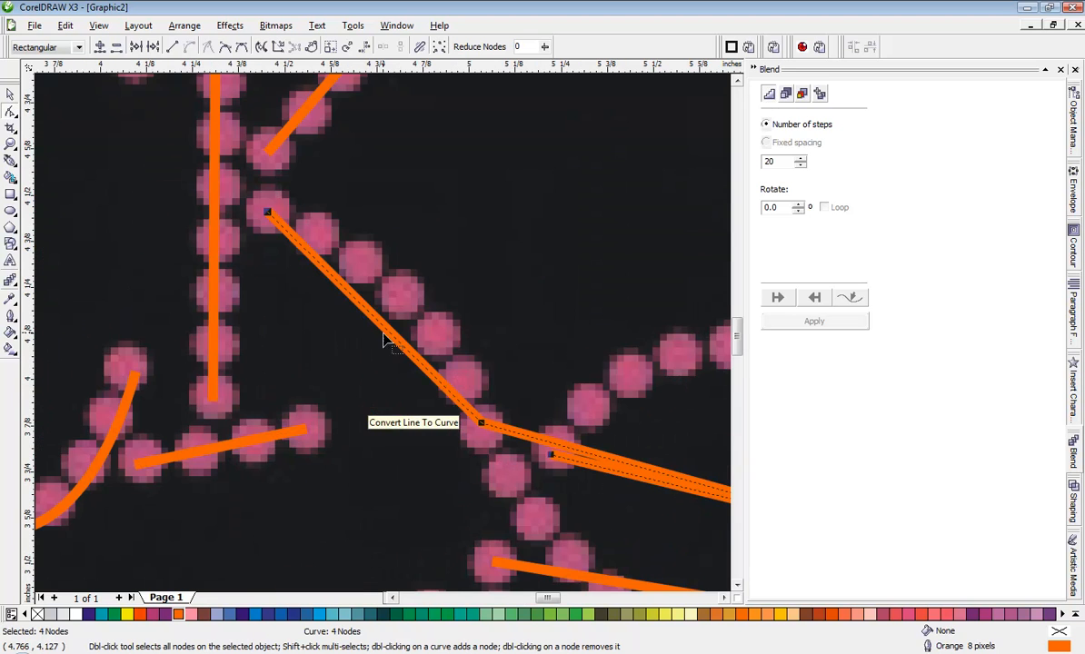
left_click_drag(397, 346, 384, 290)
Bend the K loop's upper segment upward and its lower segment downward to follow the ring of stones
scroll(384, 339, "down", 2)
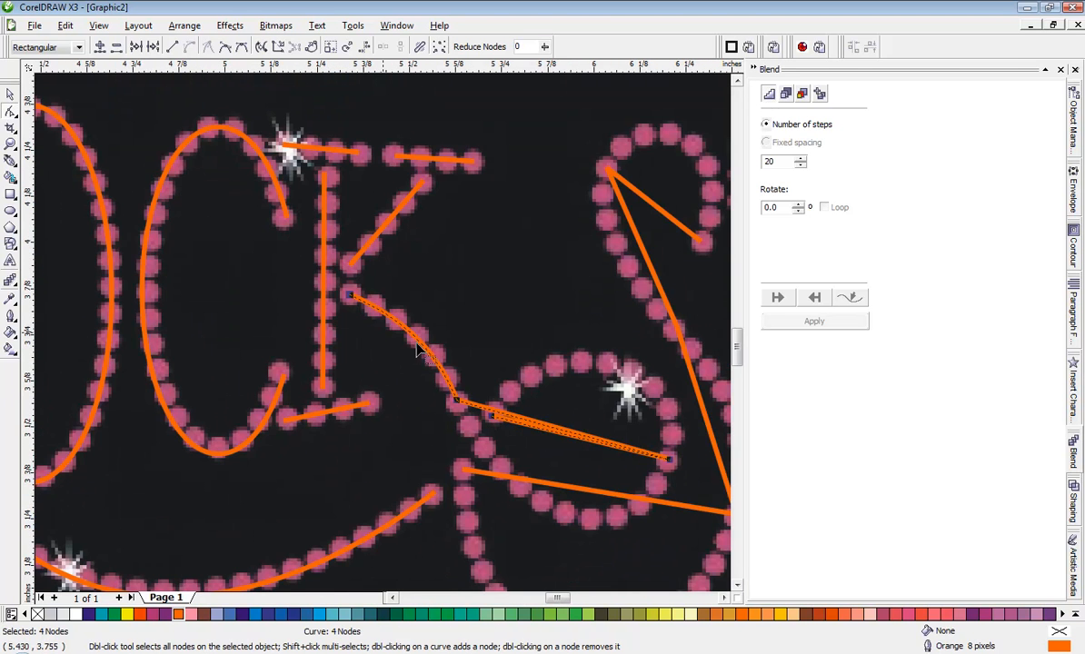
scroll(481, 380, "up", 2)
left_click_drag(483, 368, 500, 211)
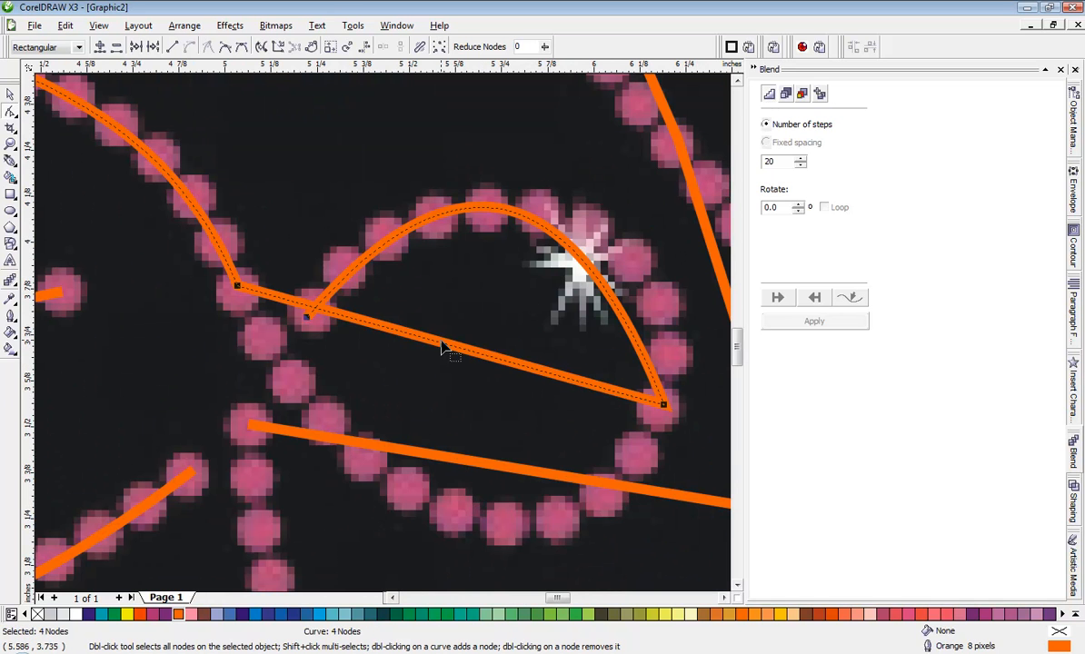
left_click(438, 342)
left_click_drag(438, 343, 400, 477)
Adjust the control handles at both ends of the K loop's lower curve to fit the stones
left_click(664, 407)
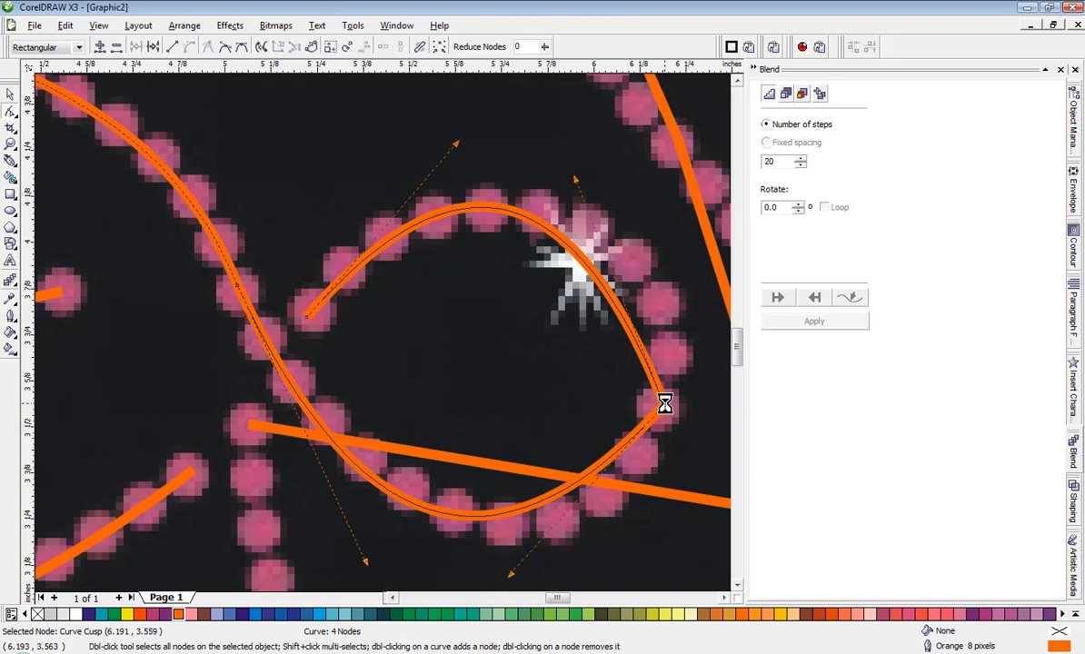
key("F3")
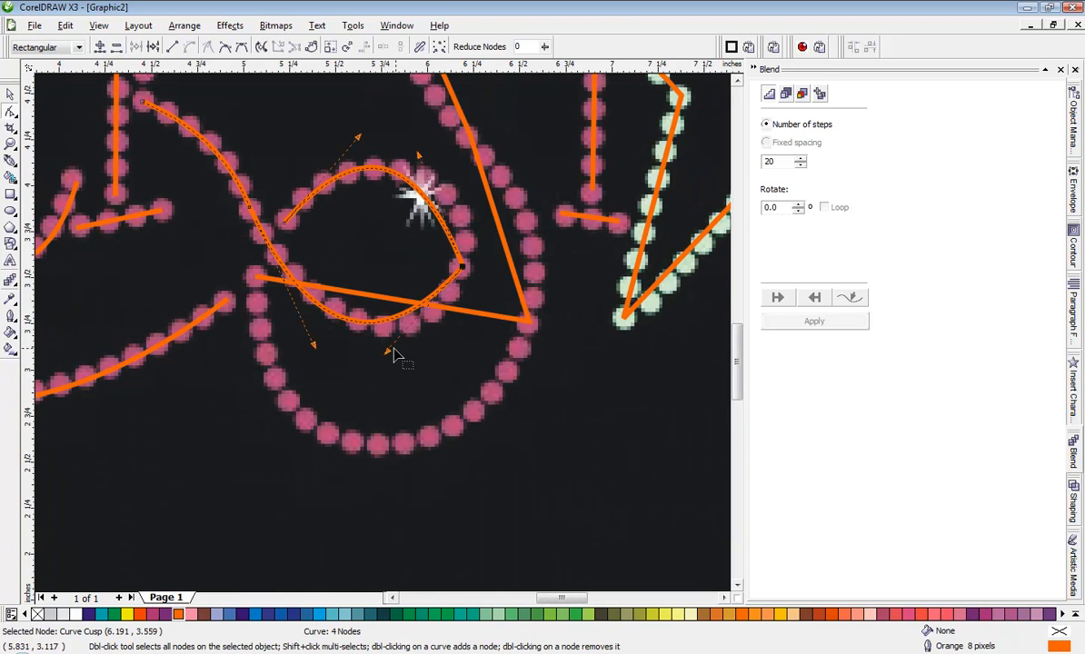
left_click_drag(389, 357, 447, 362)
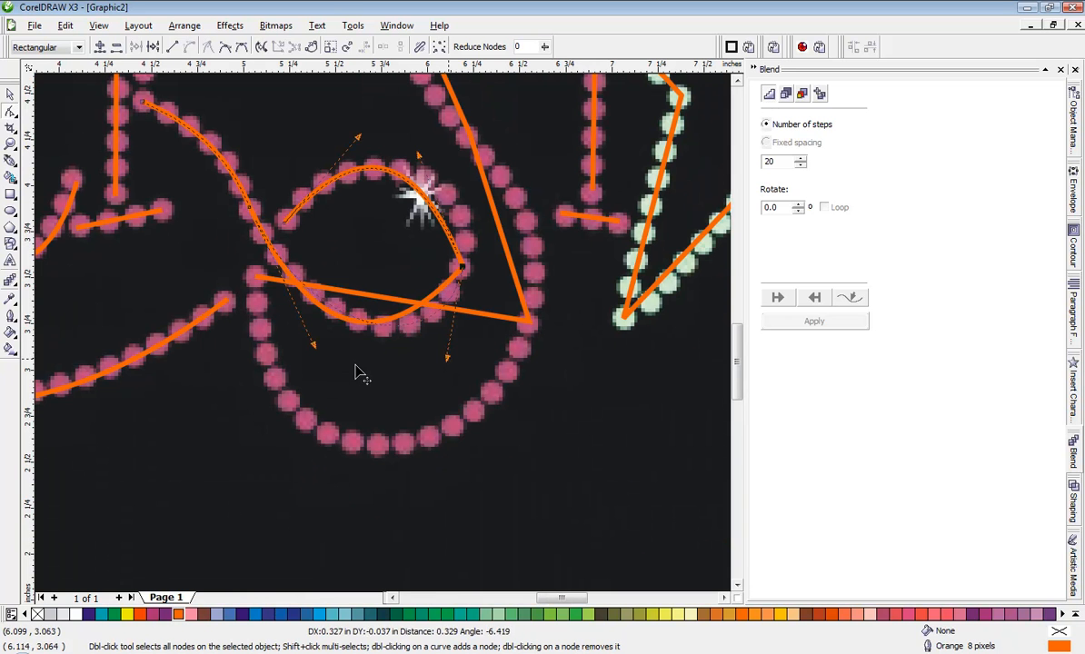
left_click(314, 357)
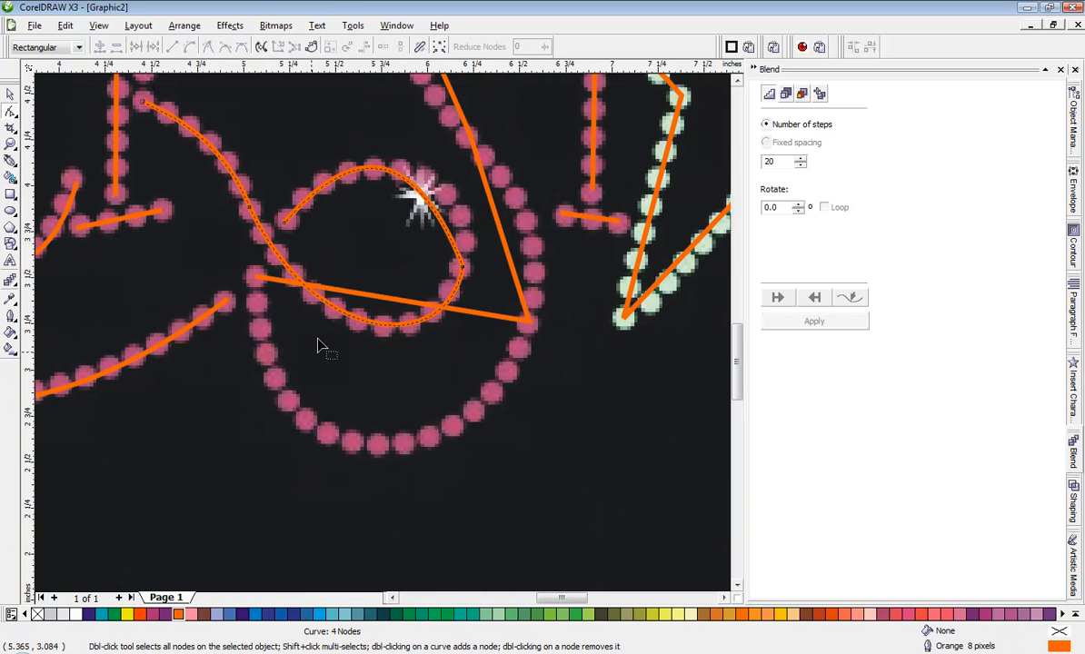
left_click(250, 210)
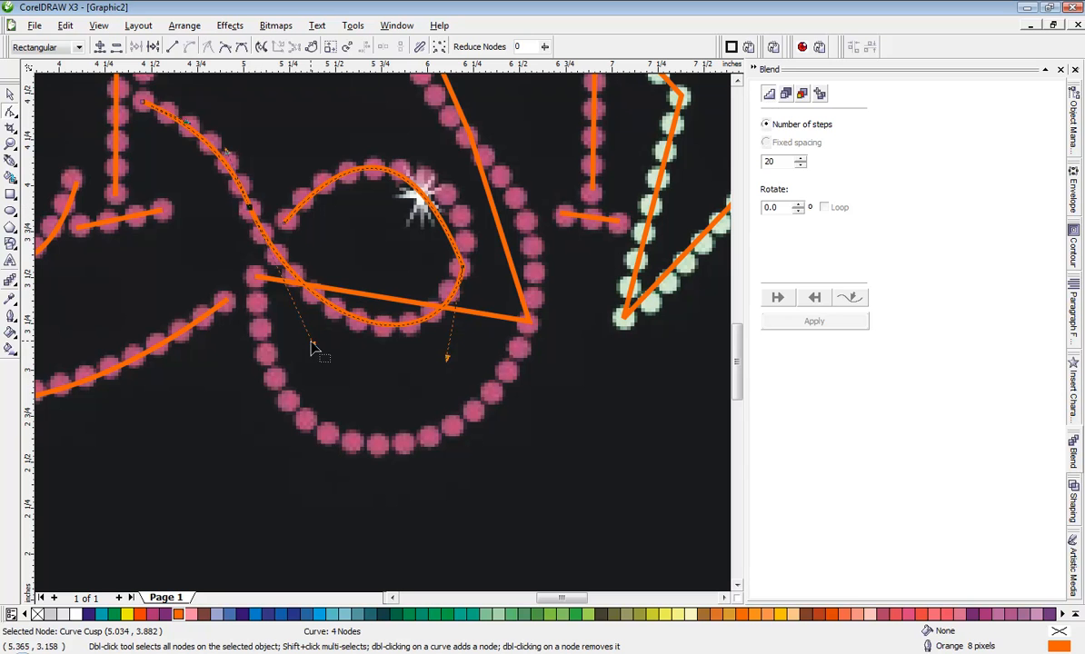
left_click_drag(314, 349, 304, 345)
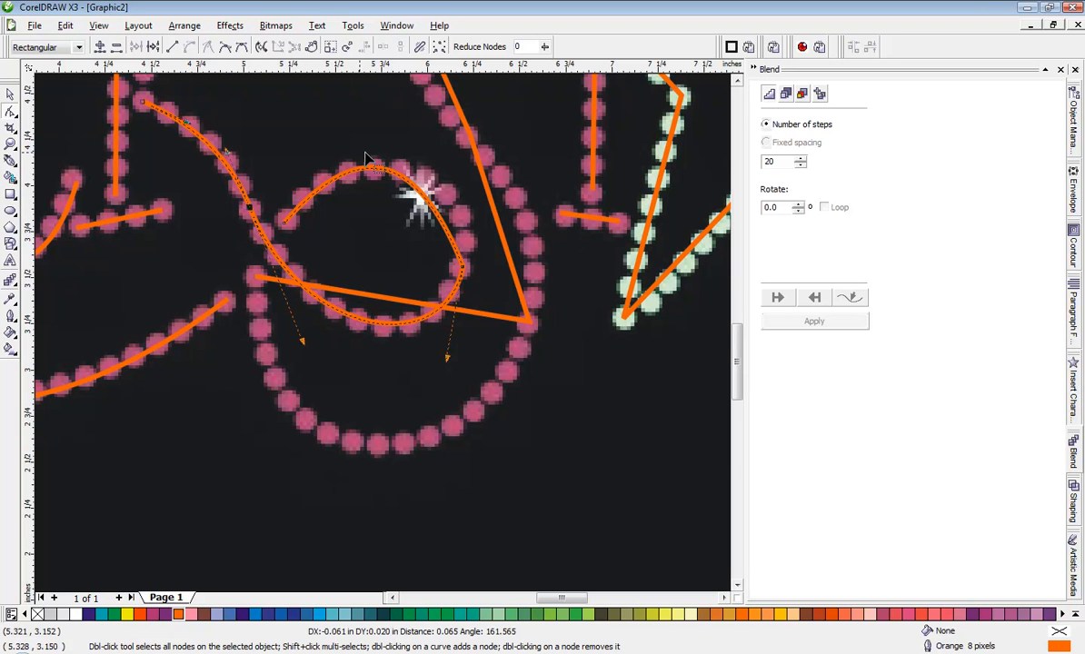
Adjust the control handles at both ends of the K loop's upper curve to round it along the stones
left_click(464, 267)
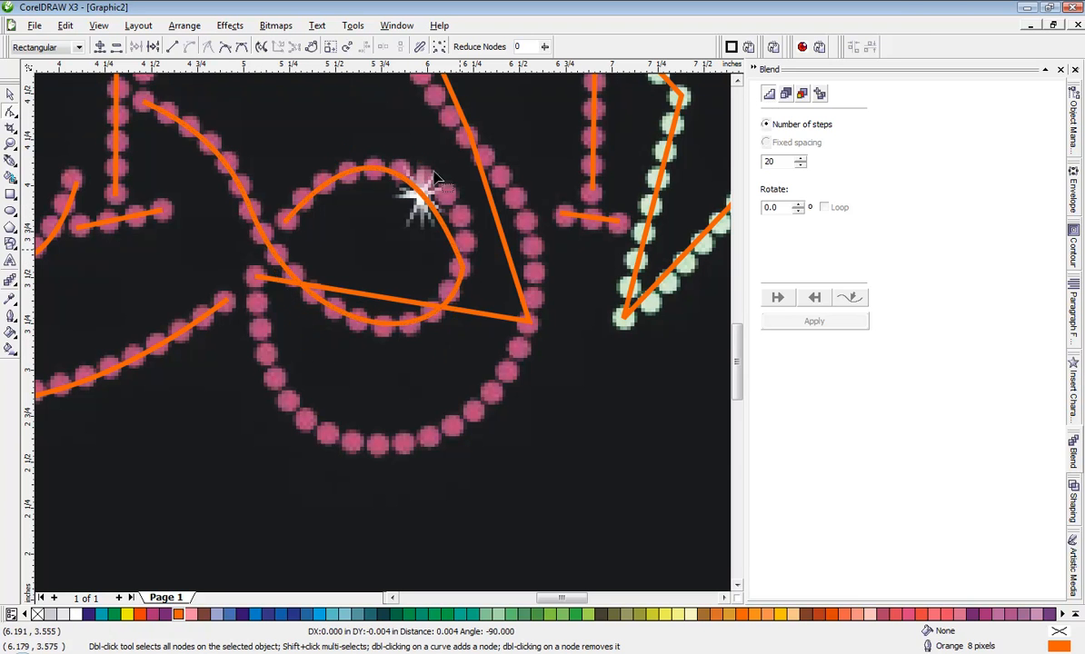
left_click_drag(419, 158, 473, 158)
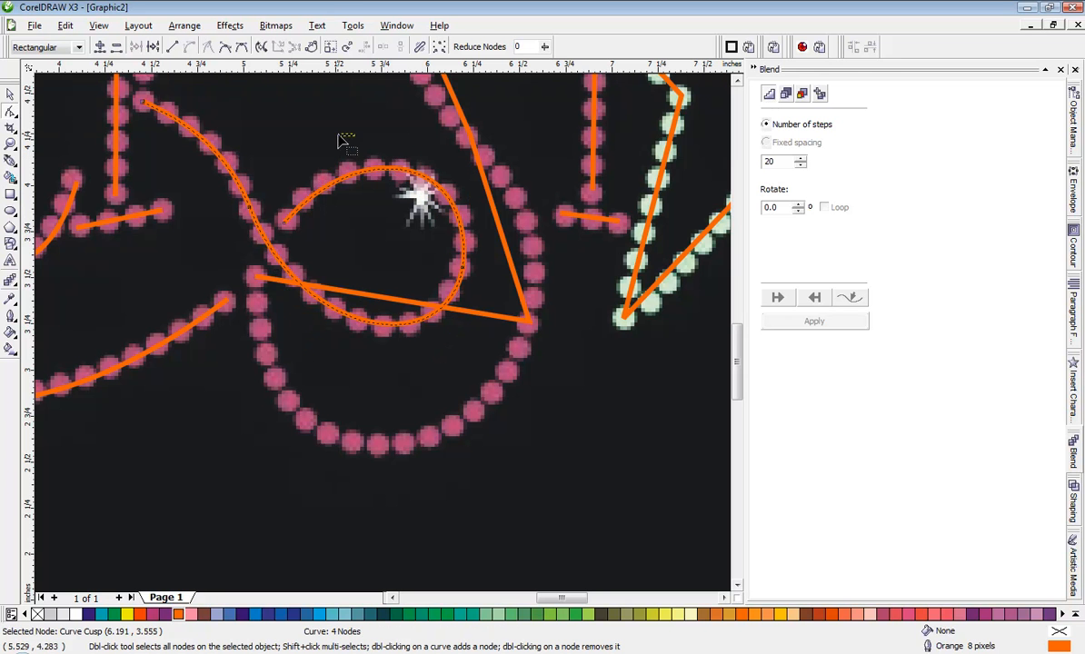
left_click(278, 231)
left_click(284, 221)
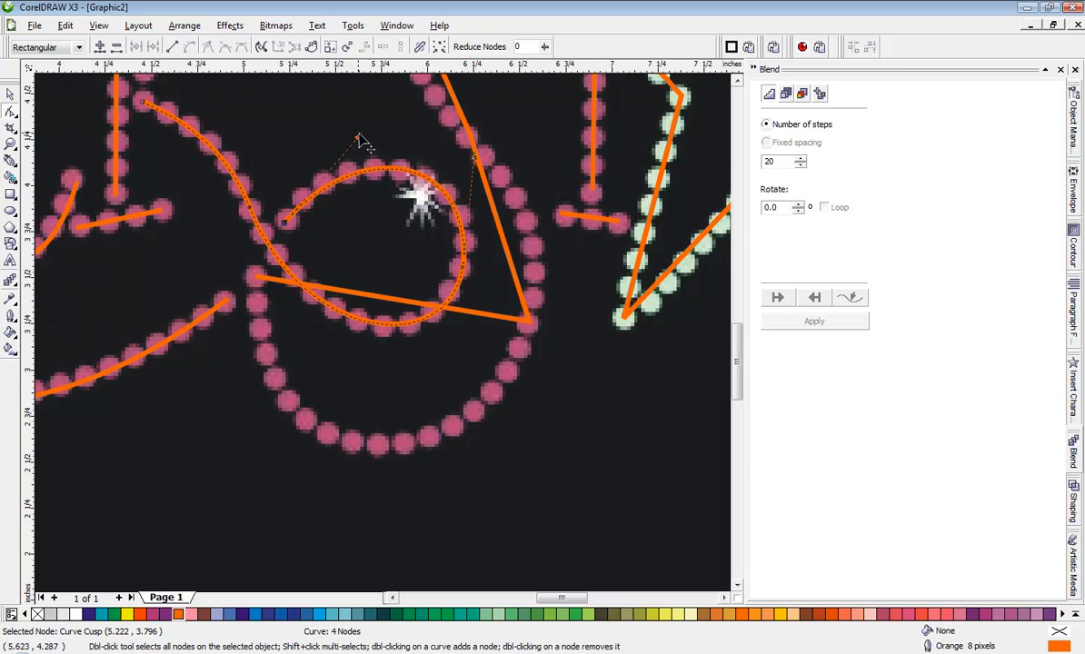
left_click_drag(358, 139, 343, 132)
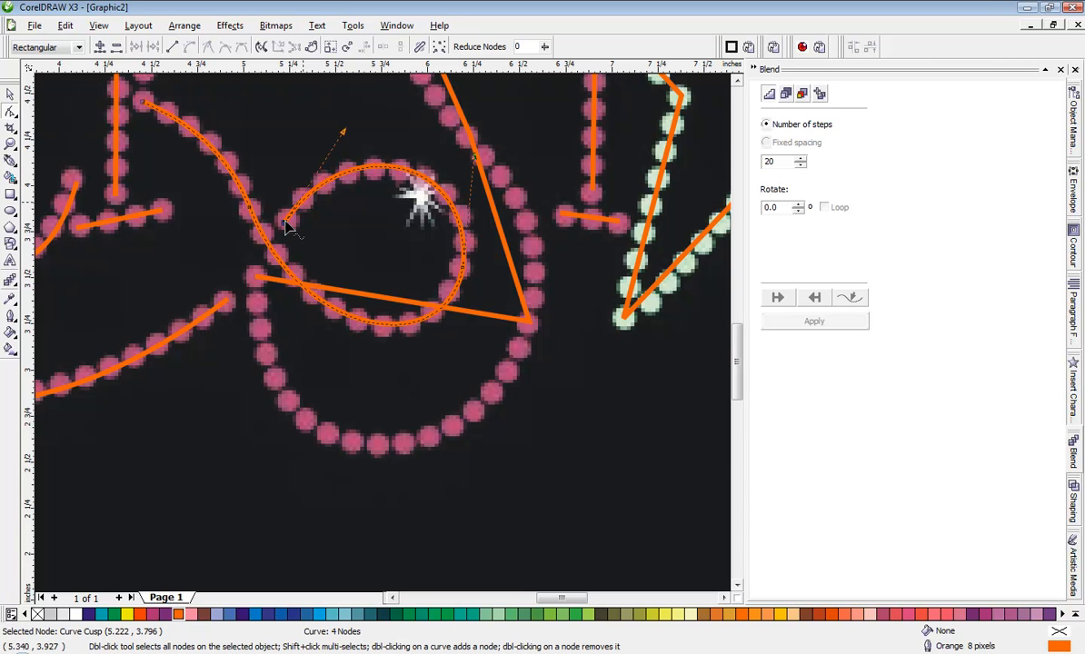
left_click(400, 307)
Convert all of the S's line segments to curves and bend the bottom segment downward toward its stones
scroll(384, 363, "down", 3)
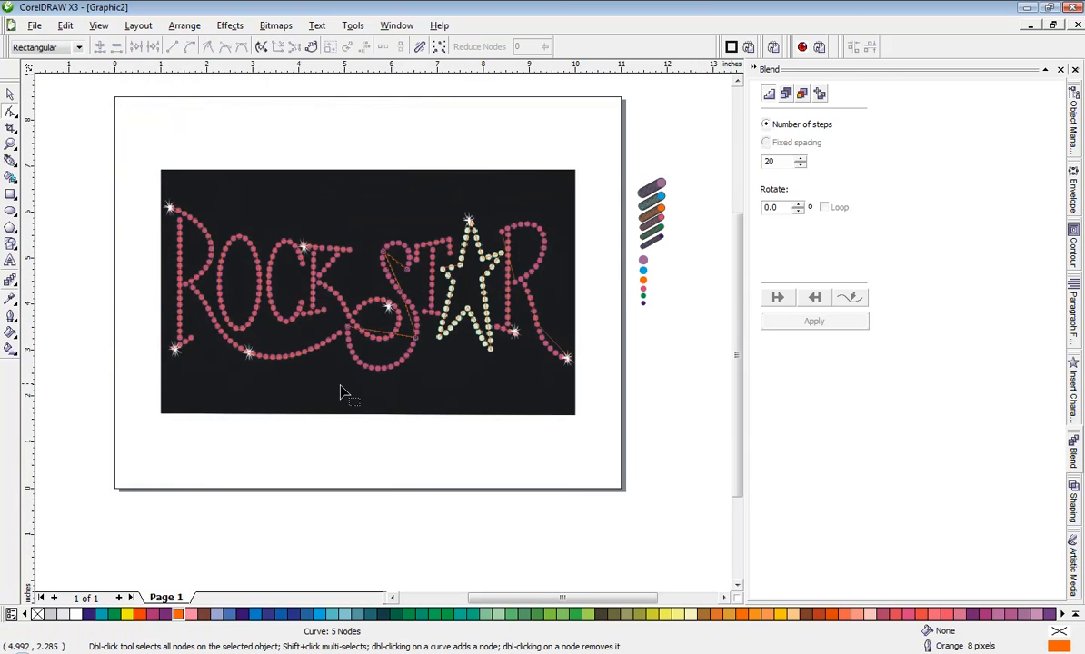
left_click_drag(437, 247, 435, 247)
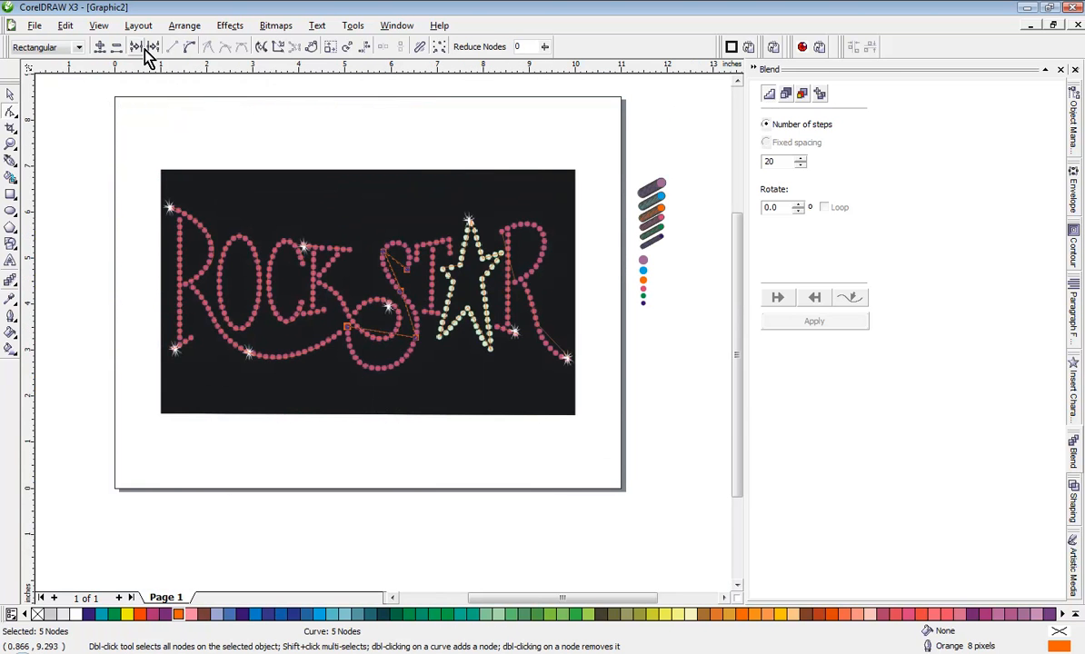
scroll(375, 300, "up", 2)
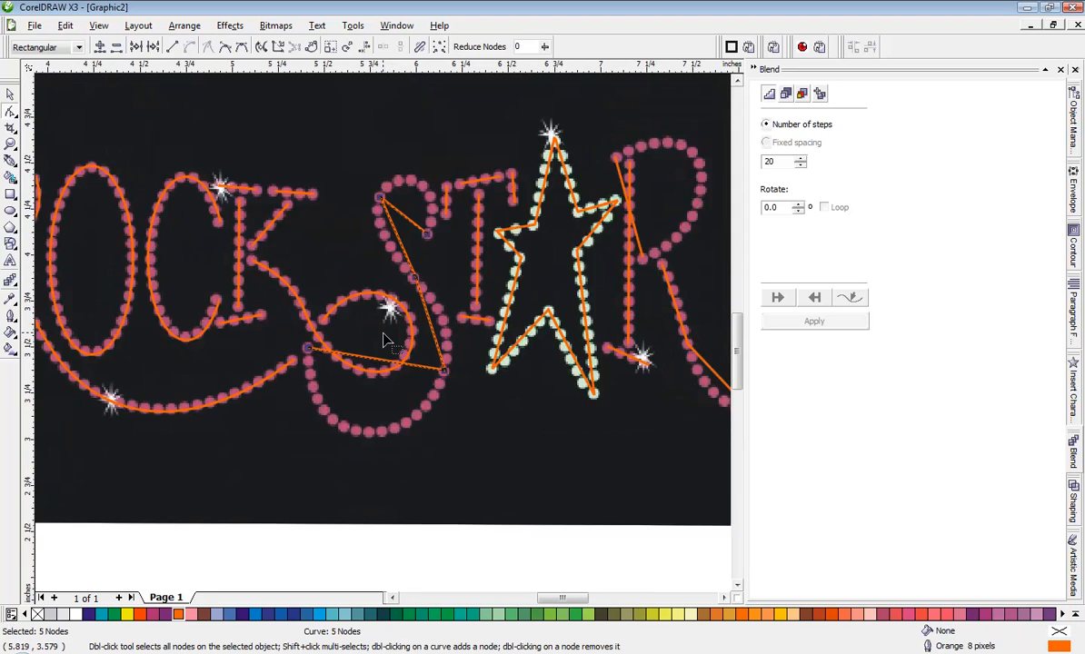
left_click_drag(377, 375, 473, 427)
Adjust the handles at both ends of the S's bottom curve and bend the adjoining right-hand segment outward along the stones
left_click(515, 393)
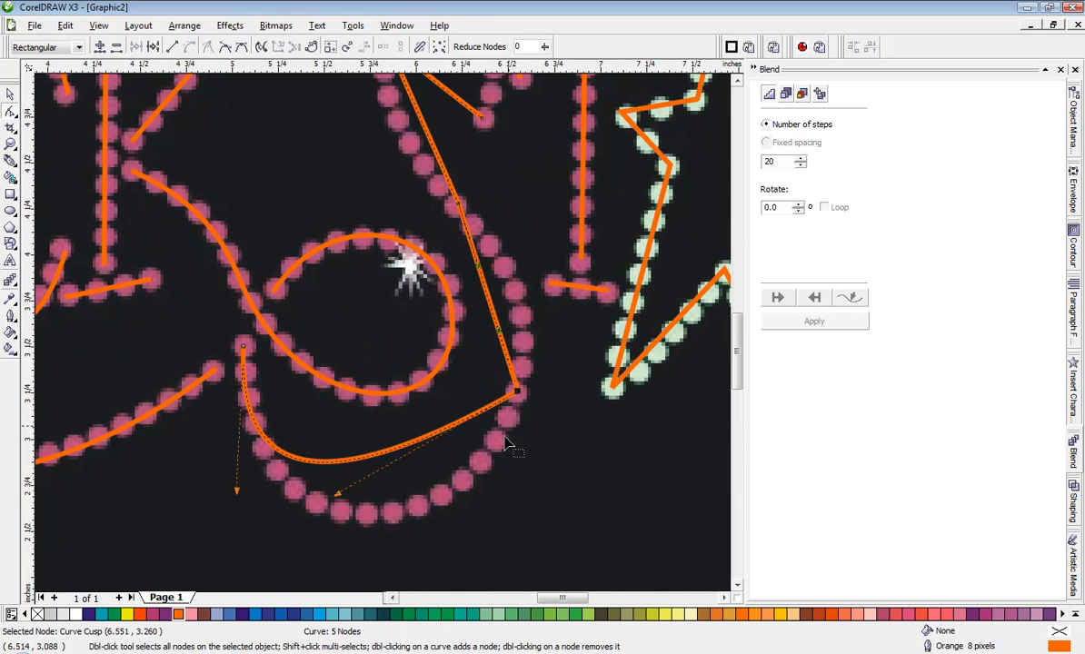
left_click_drag(337, 498, 427, 561)
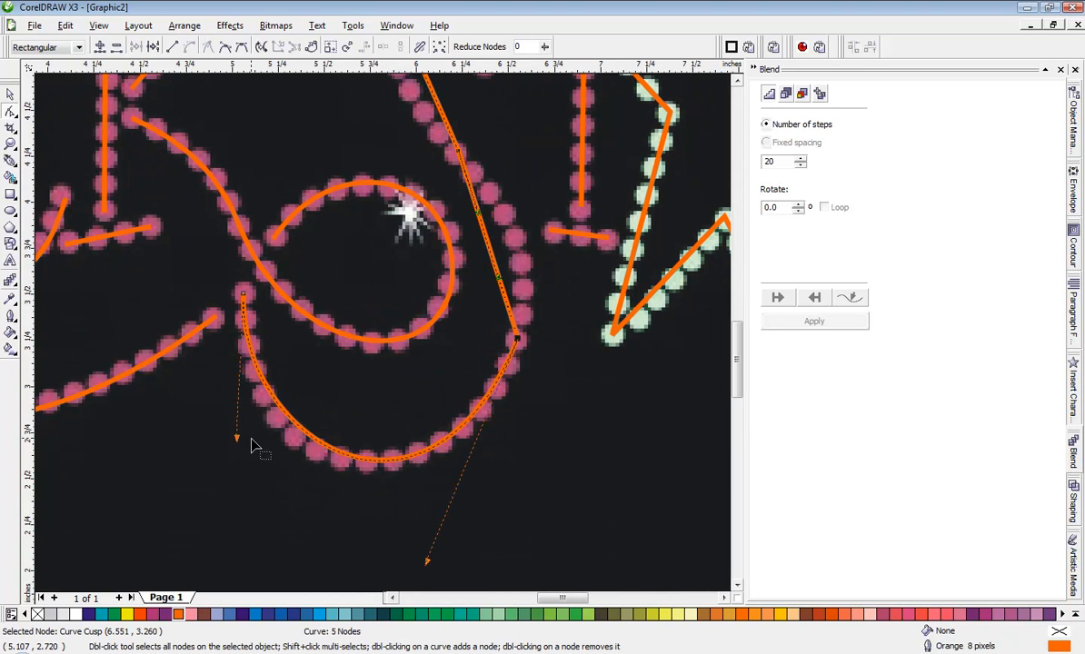
left_click_drag(238, 440, 216, 454)
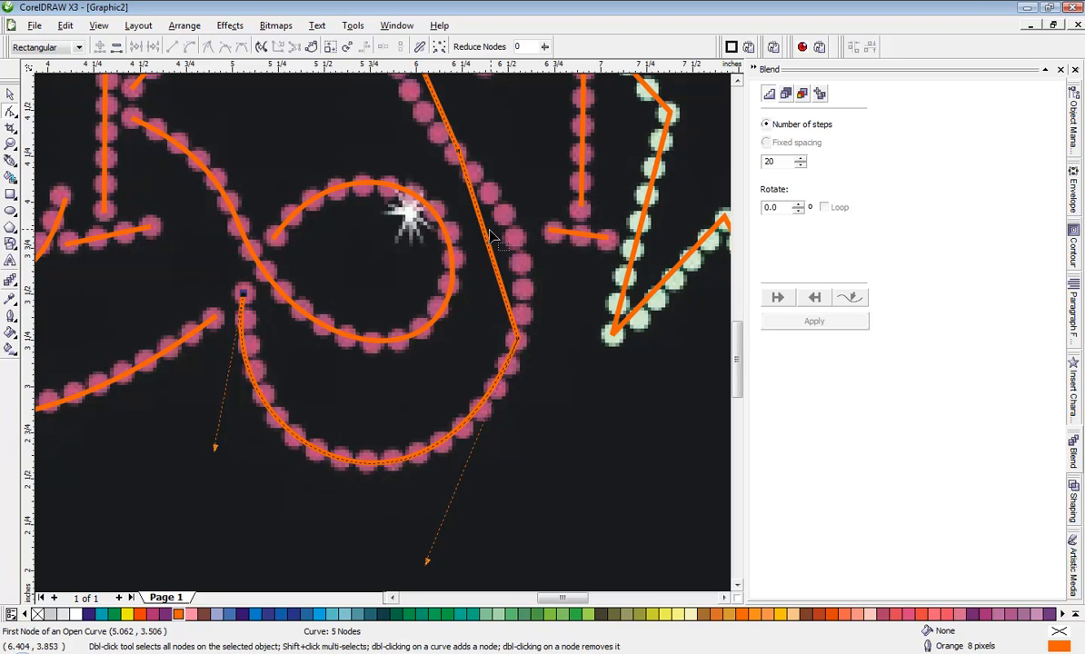
left_click_drag(487, 243, 500, 235)
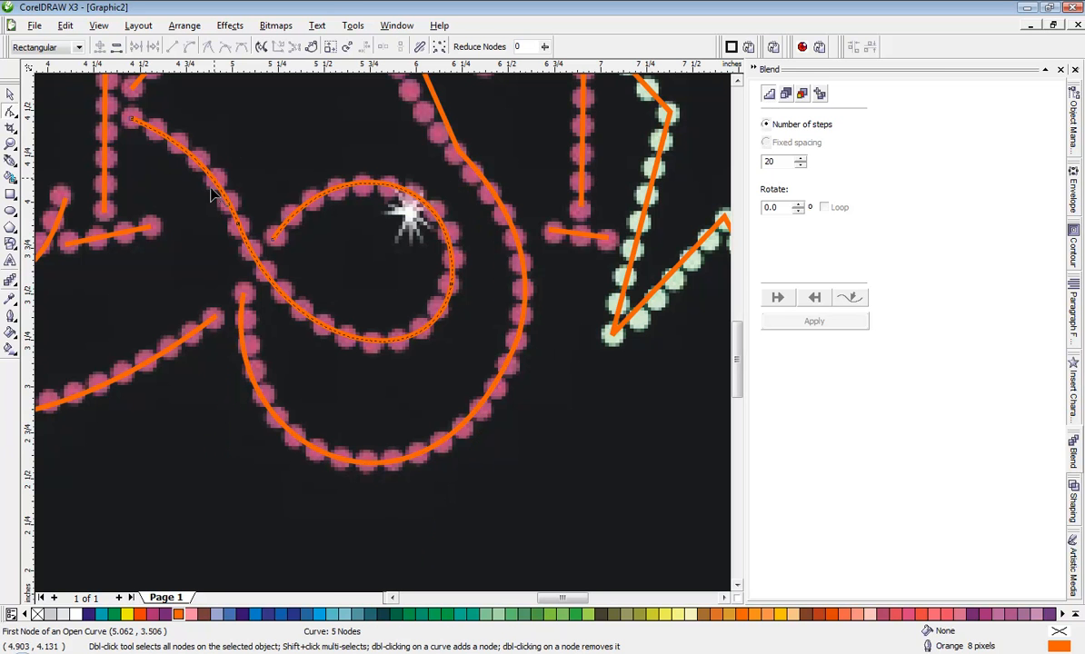
Make the node joining the K's leg and loop a smooth node
left_click(251, 239)
right_click(240, 225)
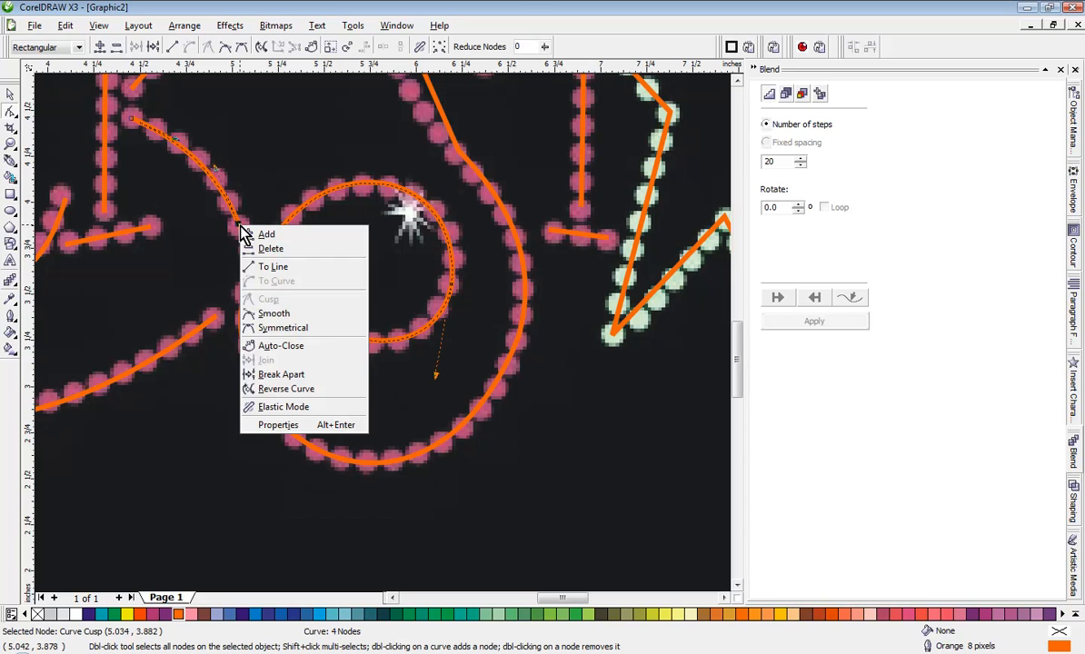
left_click(288, 314)
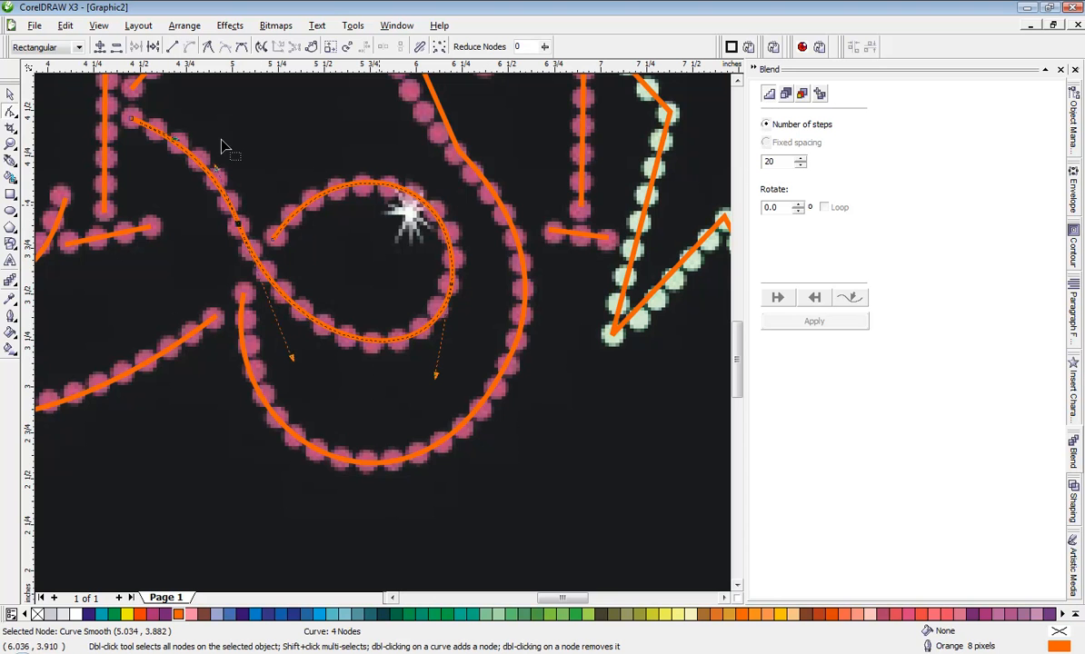
Move the S's middle node onto its stone and bend the straight segment above it outward along the stones
scroll(393, 339, "down", 2)
scroll(415, 352, "up", 2)
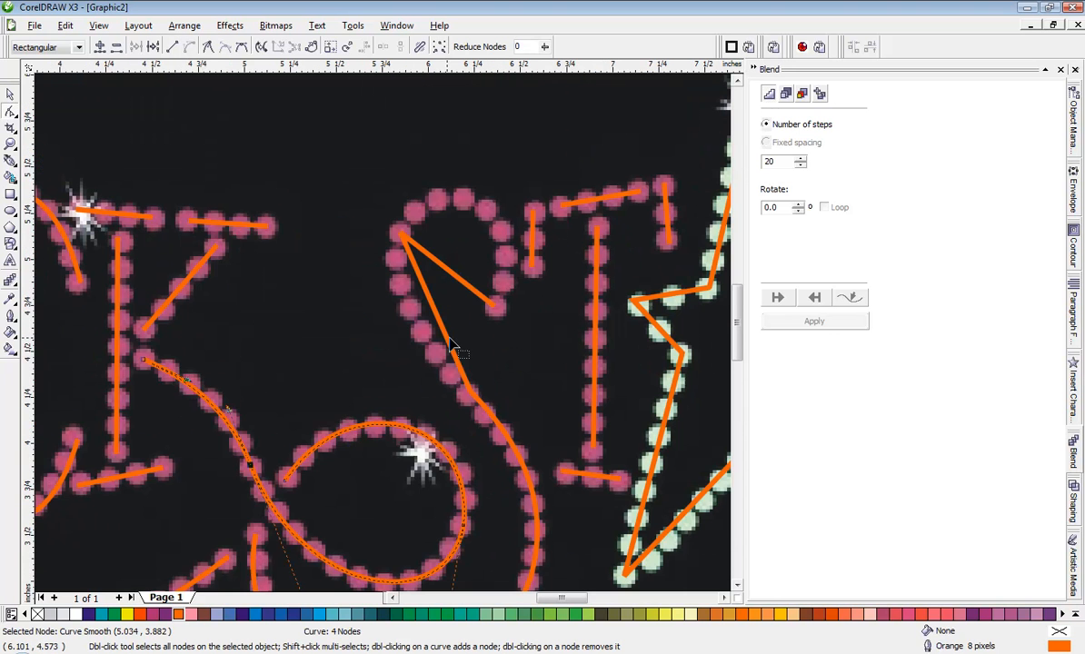
scroll(423, 395, "up", 2)
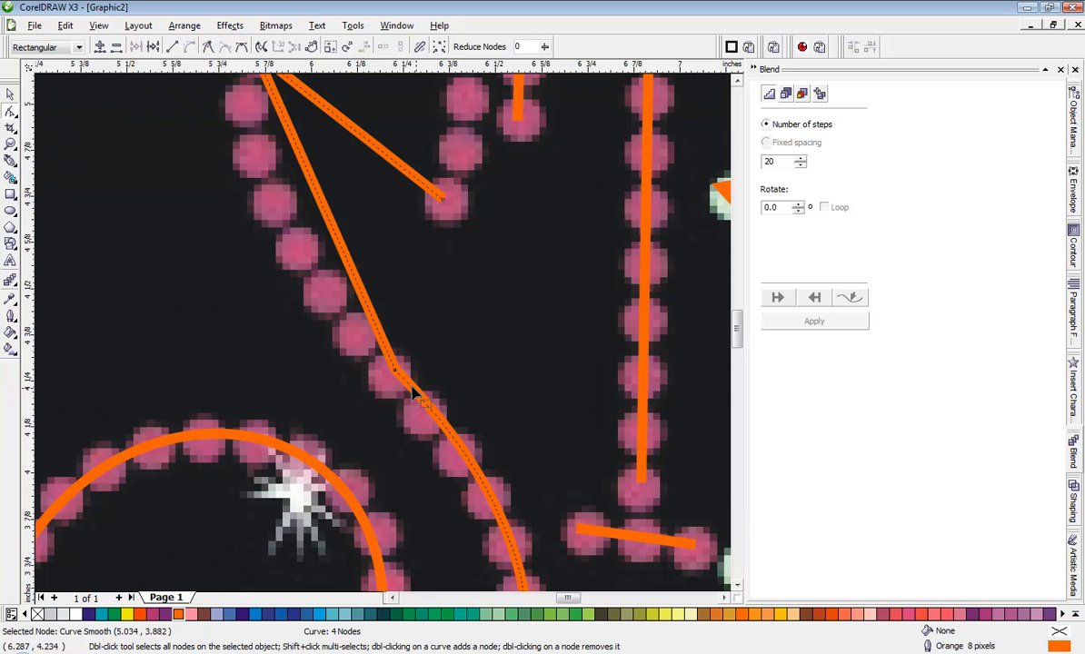
left_click_drag(395, 374, 390, 377)
left_click_drag(336, 259, 299, 267)
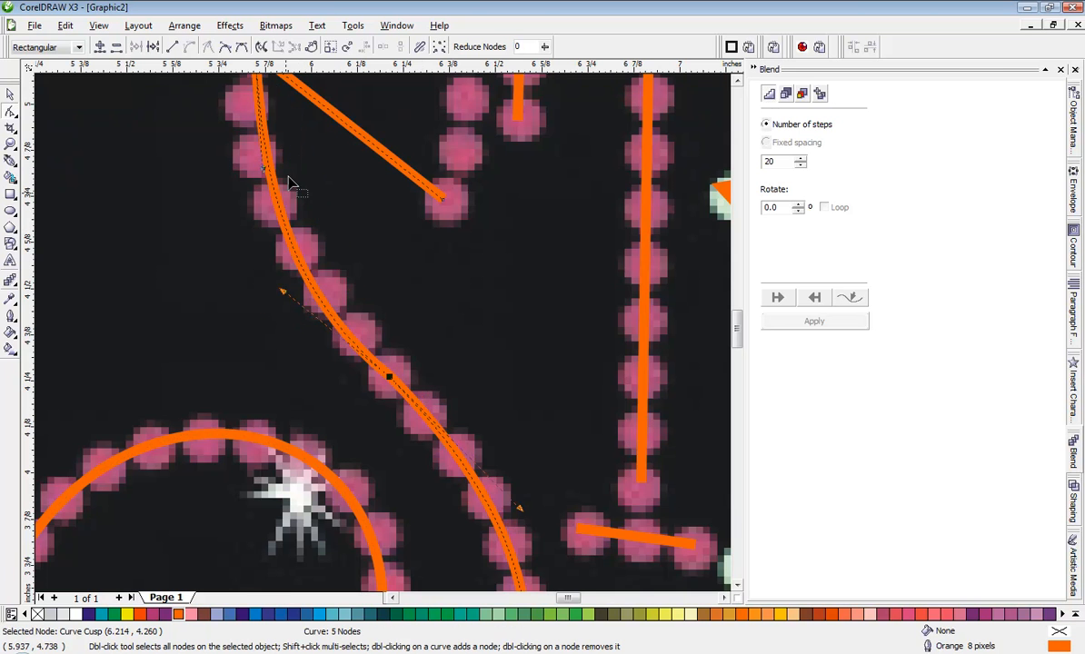
Adjust the control handle below the S's upper-left node so the curve follows the stones
scroll(287, 172, "down", 1)
scroll(374, 242, "up", 1)
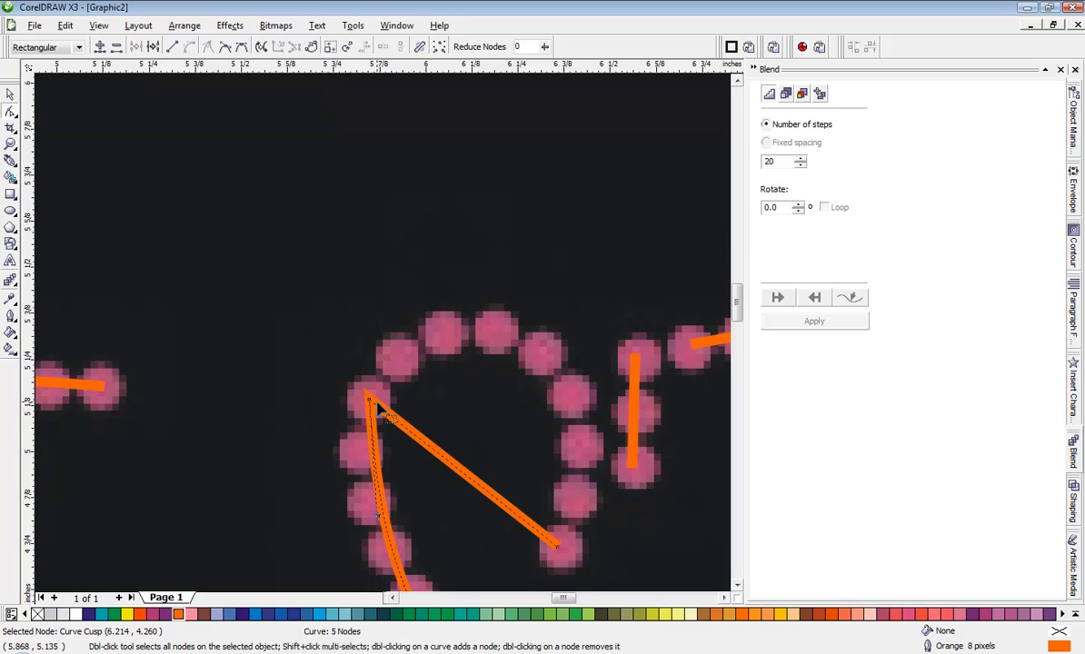
left_click(368, 397)
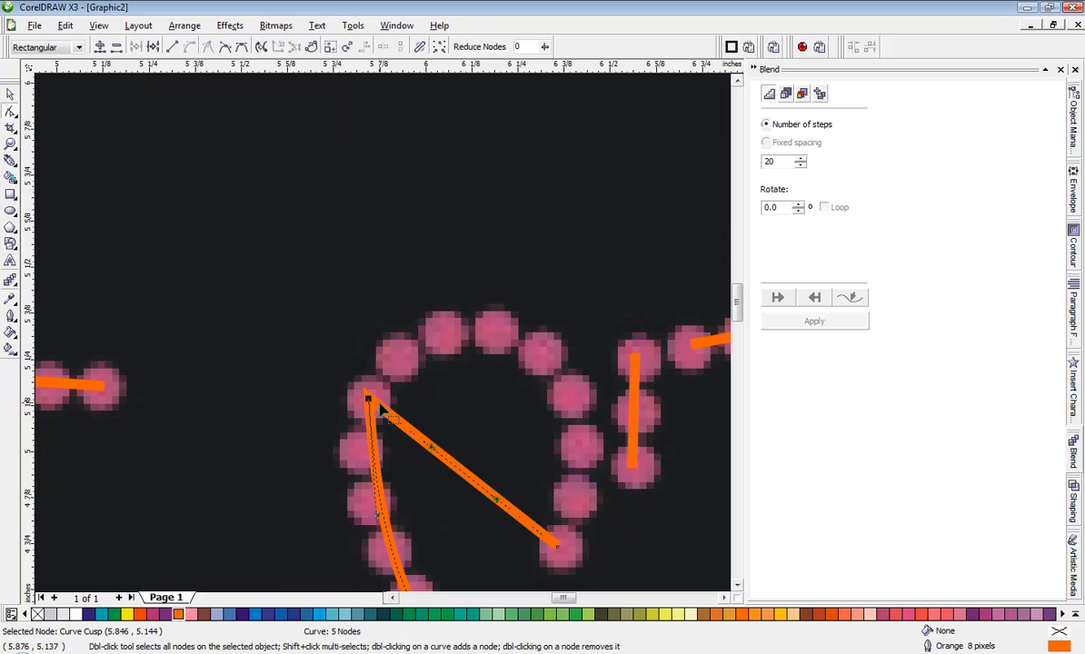
left_click_drag(380, 518, 358, 452)
Bend the S's straight top segment up and around into an arch along its upper stones
scroll(378, 339, "down", 1)
scroll(384, 339, "up", 1)
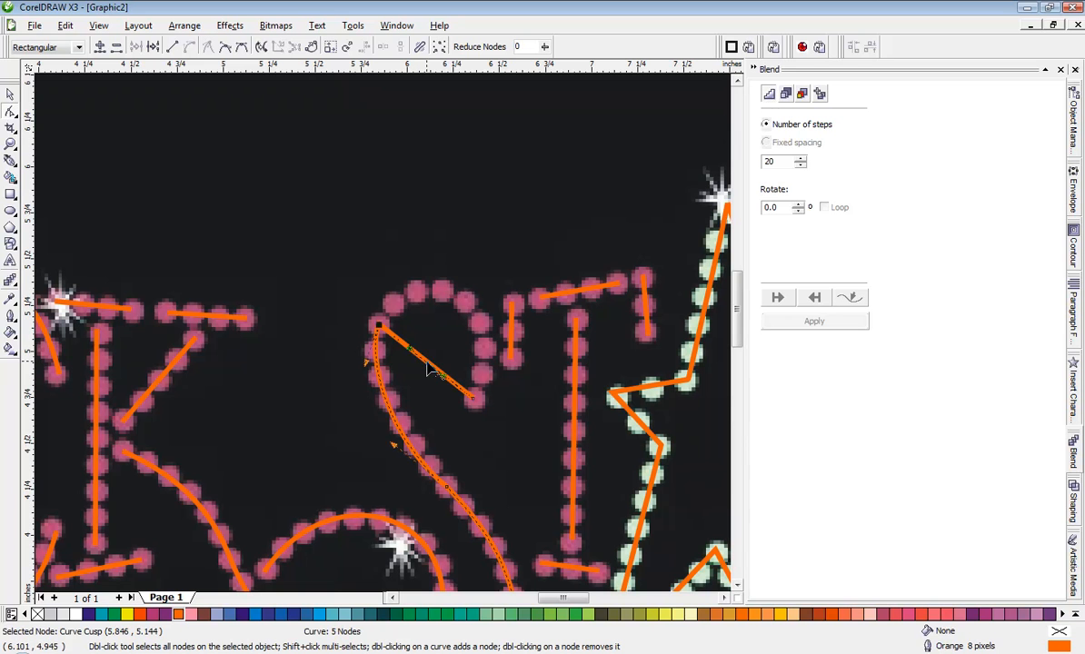
left_click_drag(427, 368, 513, 295)
left_click_drag(427, 263, 413, 257)
left_click(360, 352)
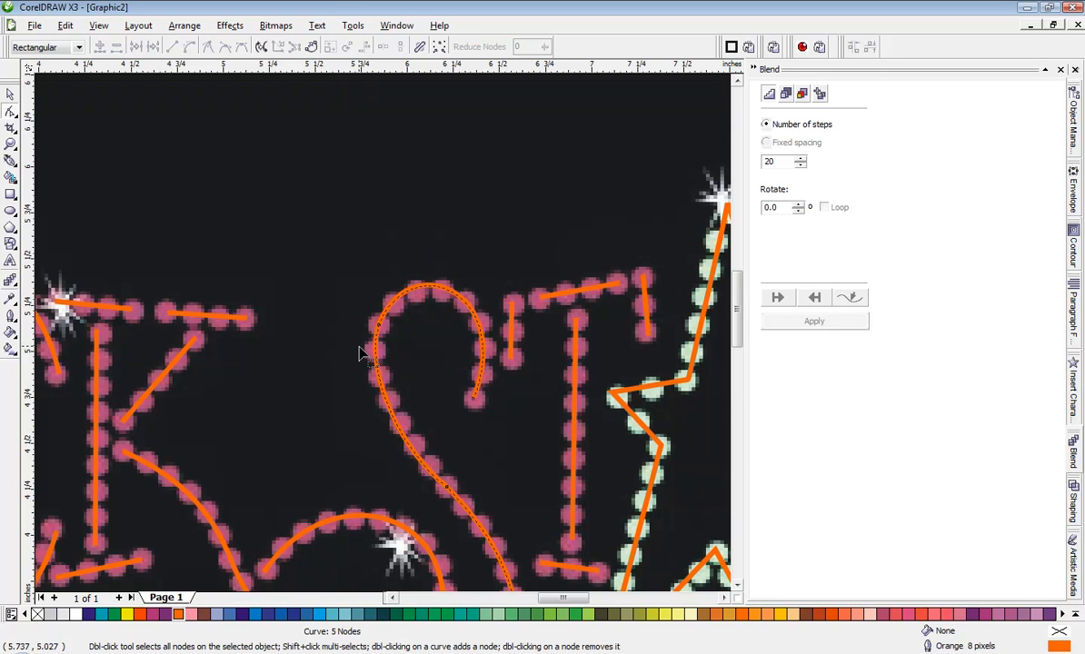
Make the S's upper-left node and its middle node smooth nodes
right_click(380, 328)
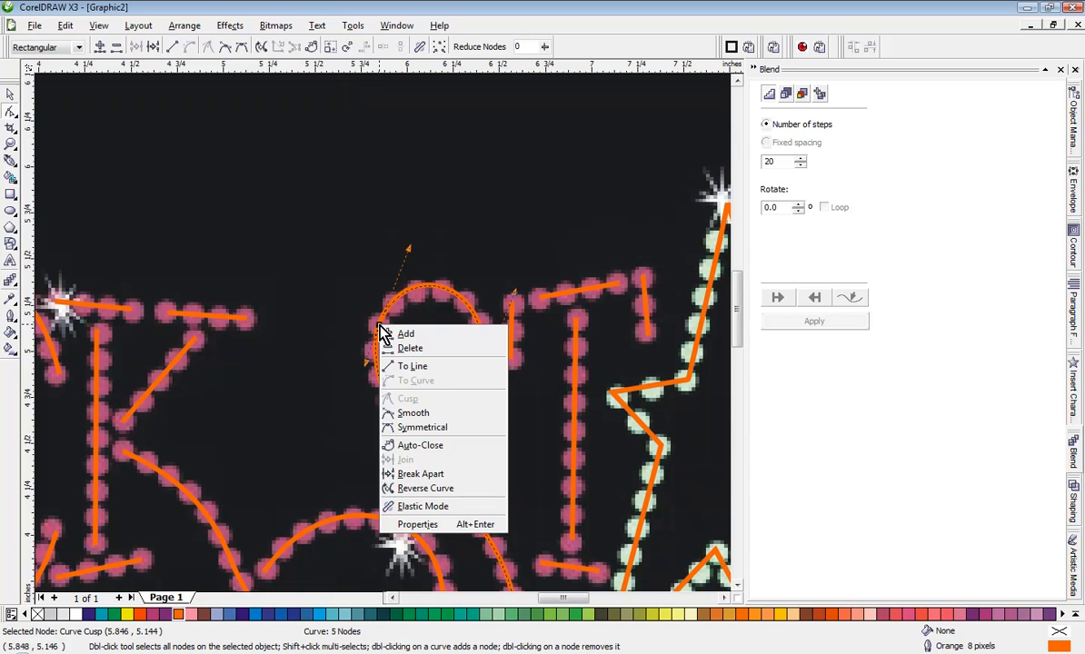
left_click(409, 412)
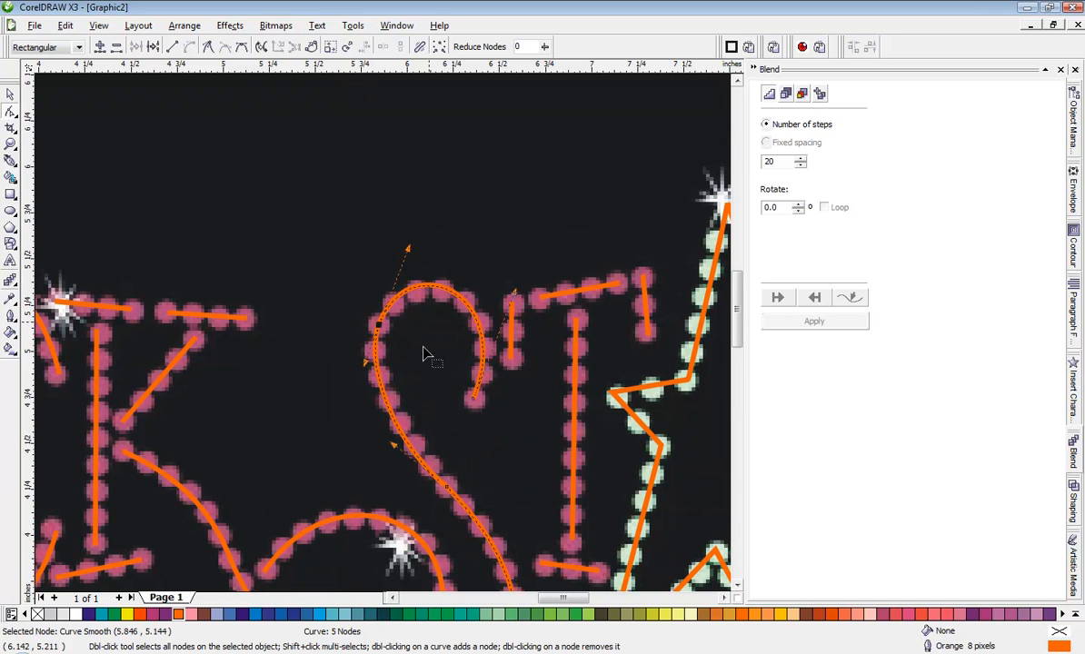
right_click(447, 491)
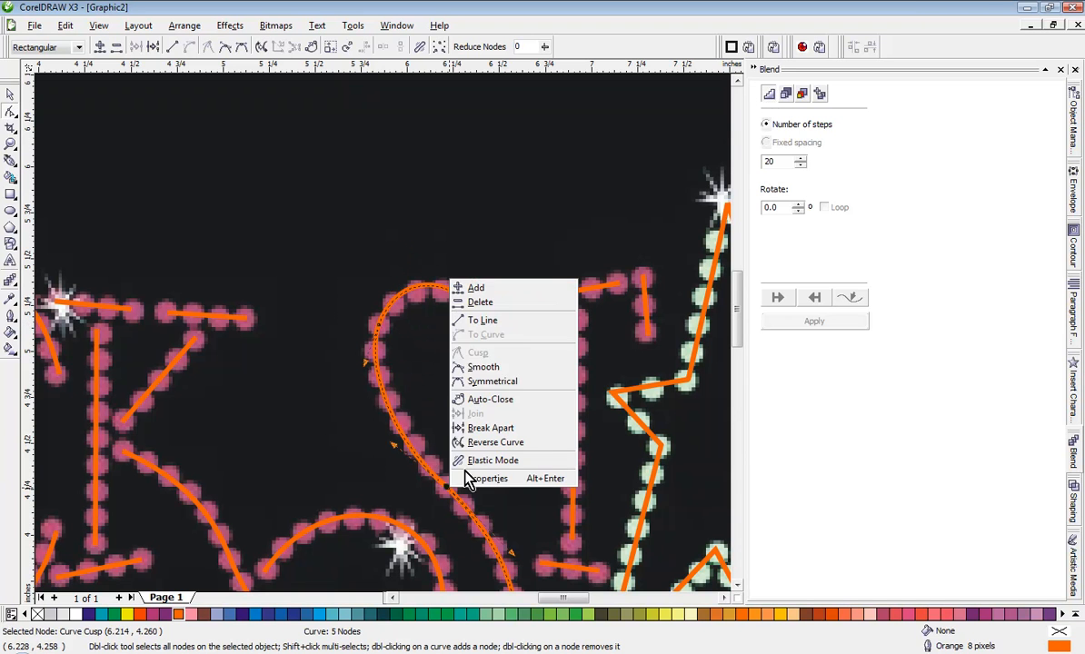
left_click(490, 368)
Convert the line of the R's bowl to a curve and bend it outward toward the stones
scroll(383, 335, "down", 1)
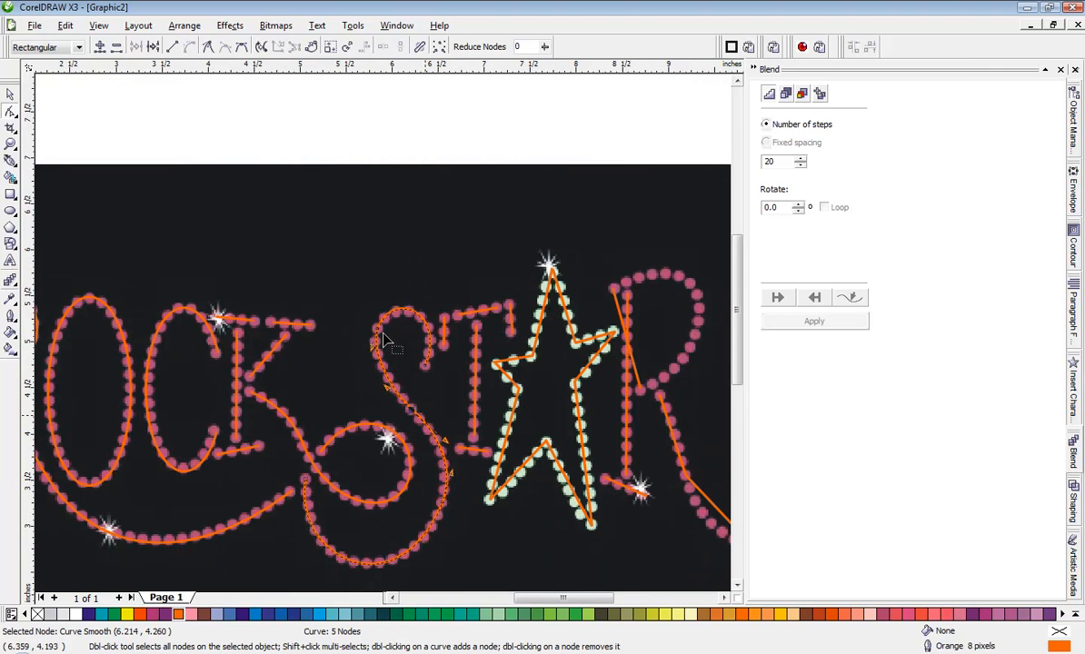
scroll(470, 312, "up", 1)
scroll(358, 310, "down", 1)
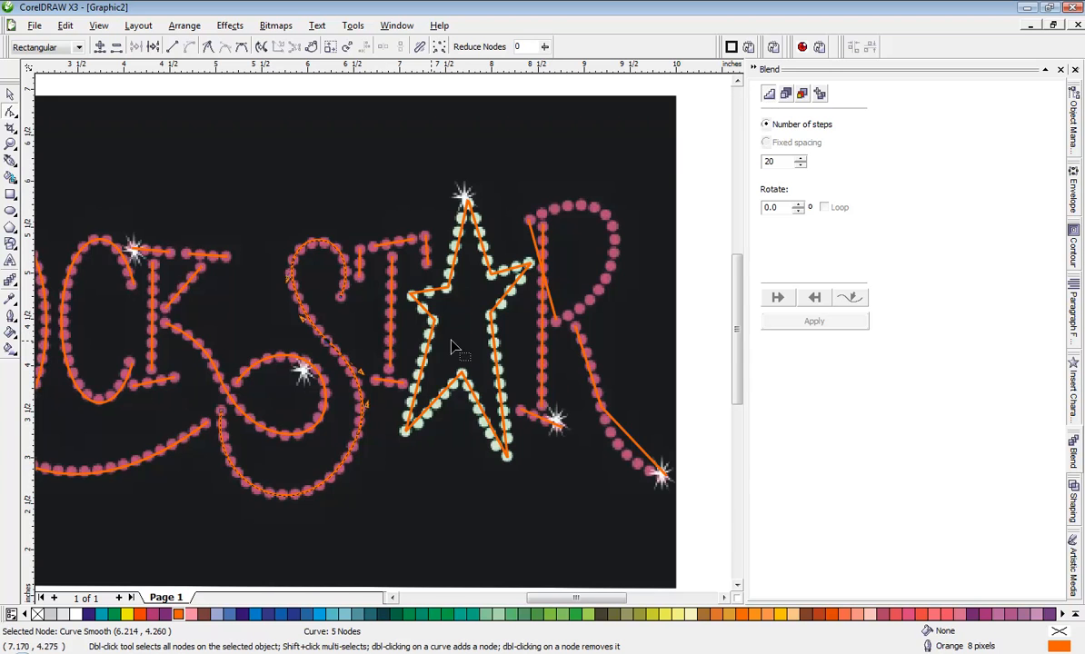
scroll(467, 294, "up", 1)
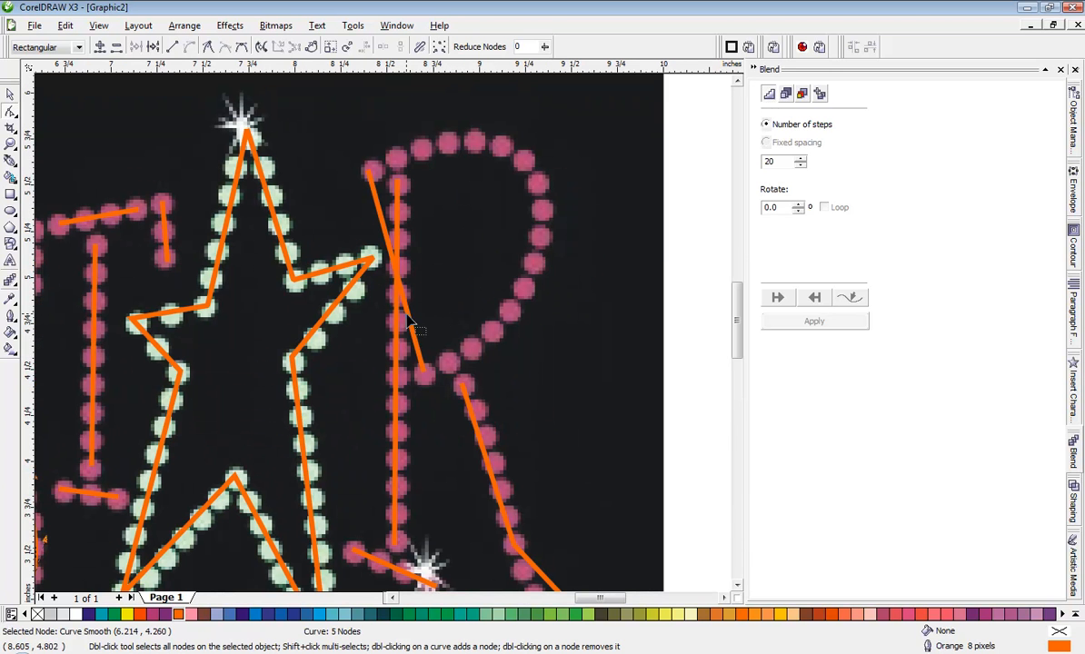
left_click_drag(360, 392, 356, 388)
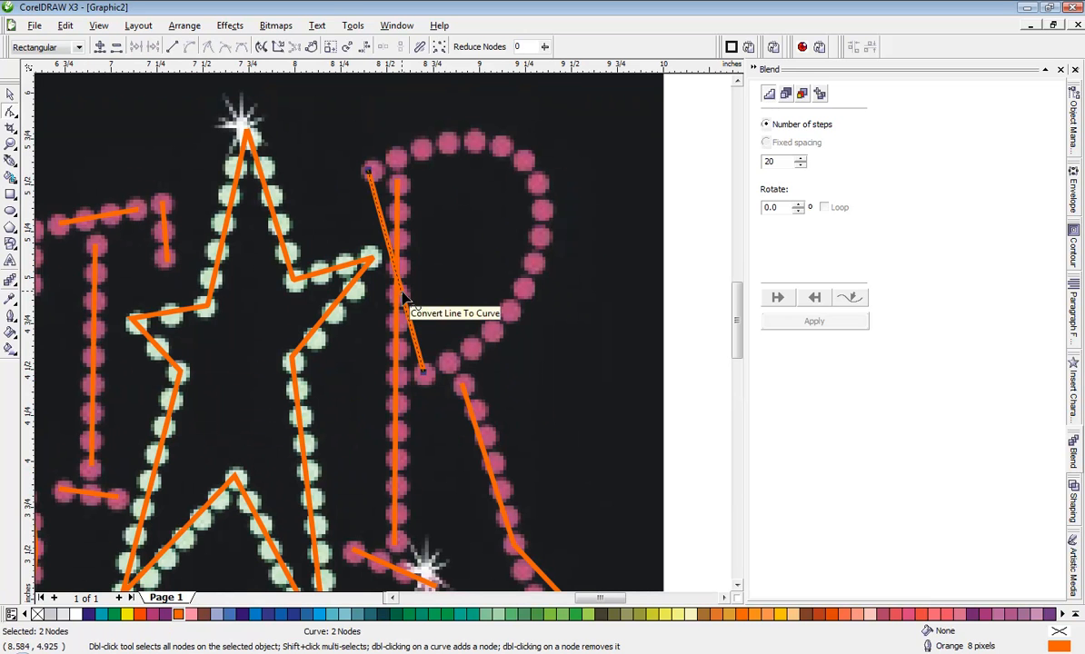
left_click_drag(414, 289, 448, 361)
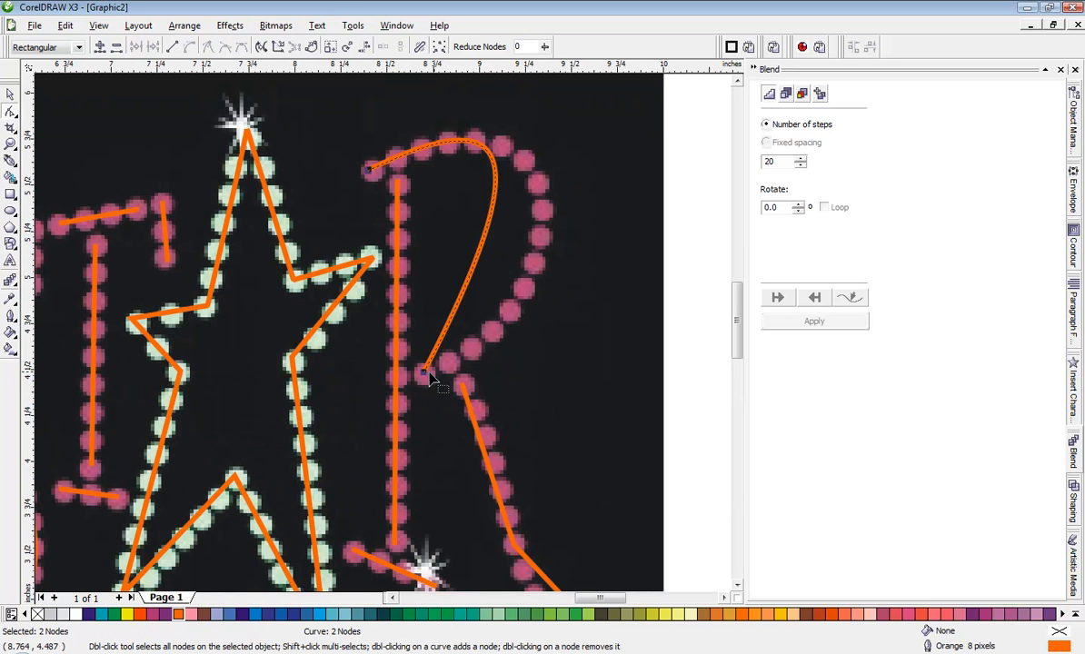
Adjust the control handles at both ends of the R's bowl to round it along the stones
left_click(434, 396)
left_click(424, 372)
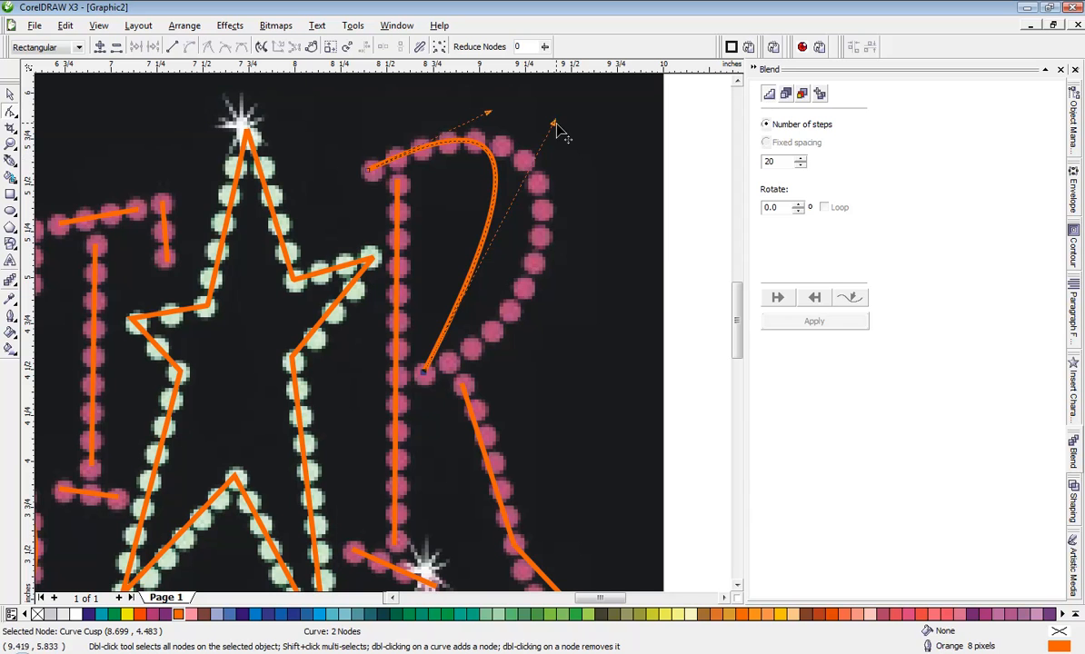
left_click_drag(554, 124, 649, 258)
left_click_drag(488, 116, 524, 138)
mouse_move(648, 320)
left_mouse_down()
mouse_move(644, 308)
mouse_move(654, 313)
left_mouse_up()
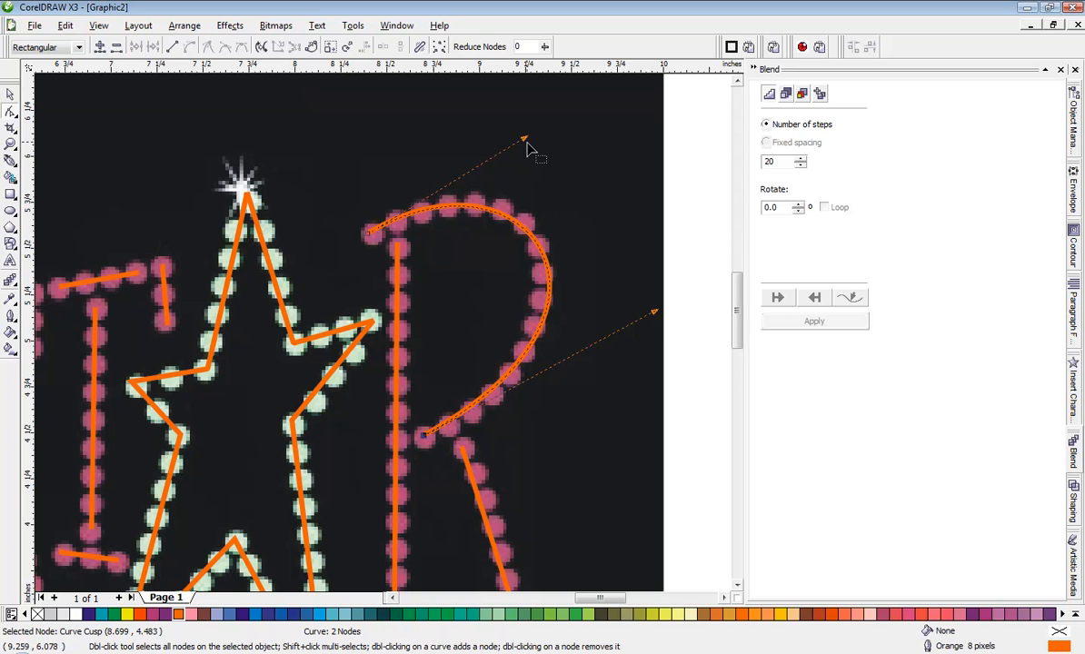
left_click(527, 142)
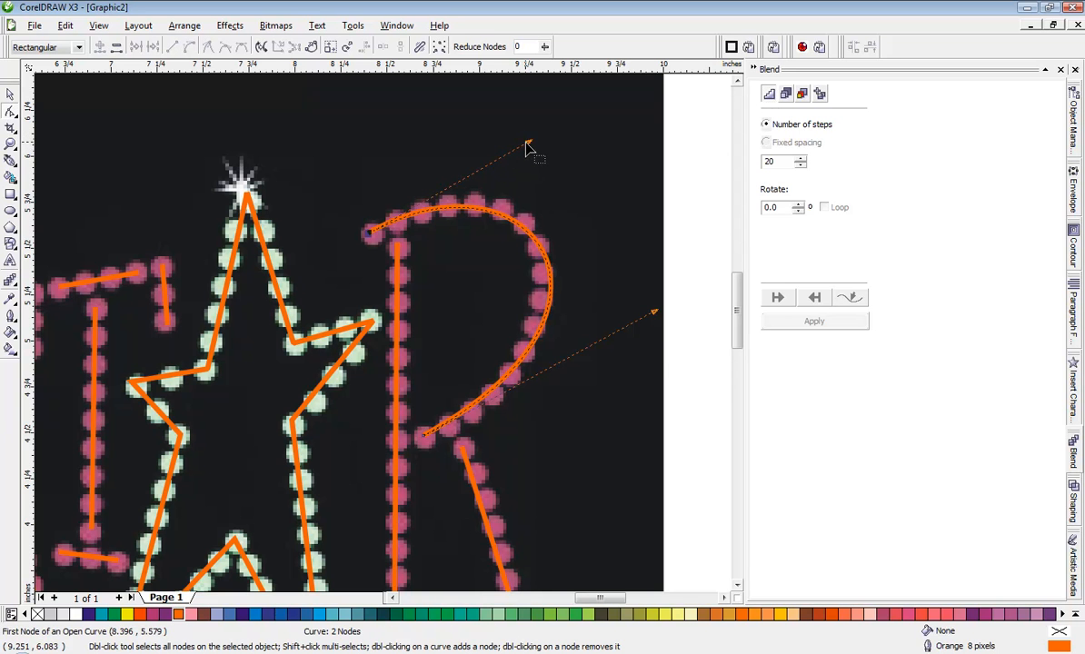
left_click(535, 150)
Select all nodes of the R's diagonal leg and convert its line segments to curves
scroll(397, 332, "down", 2)
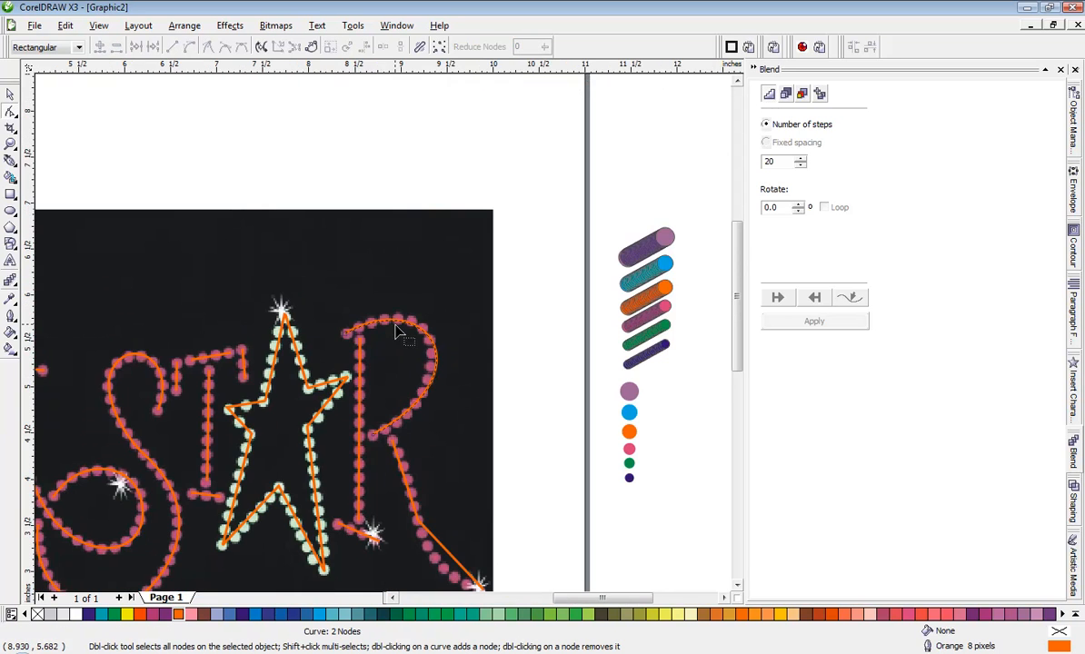
scroll(407, 358, "down", 2)
scroll(383, 338, "up", 4)
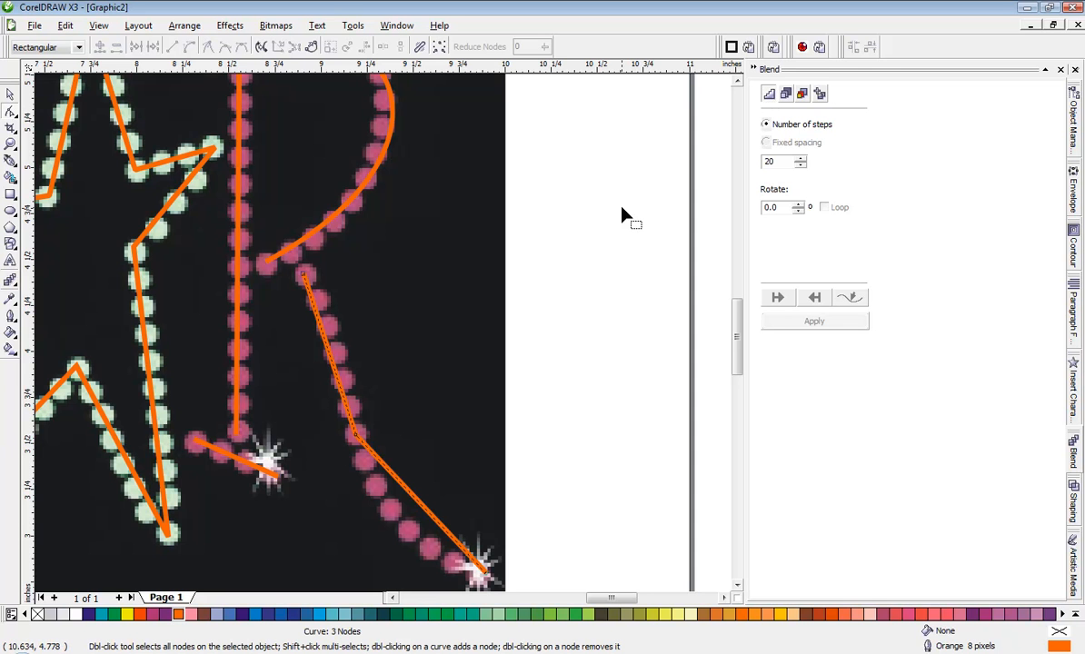
left_click_drag(630, 154, 300, 600)
left_click_drag(299, 558, 294, 520)
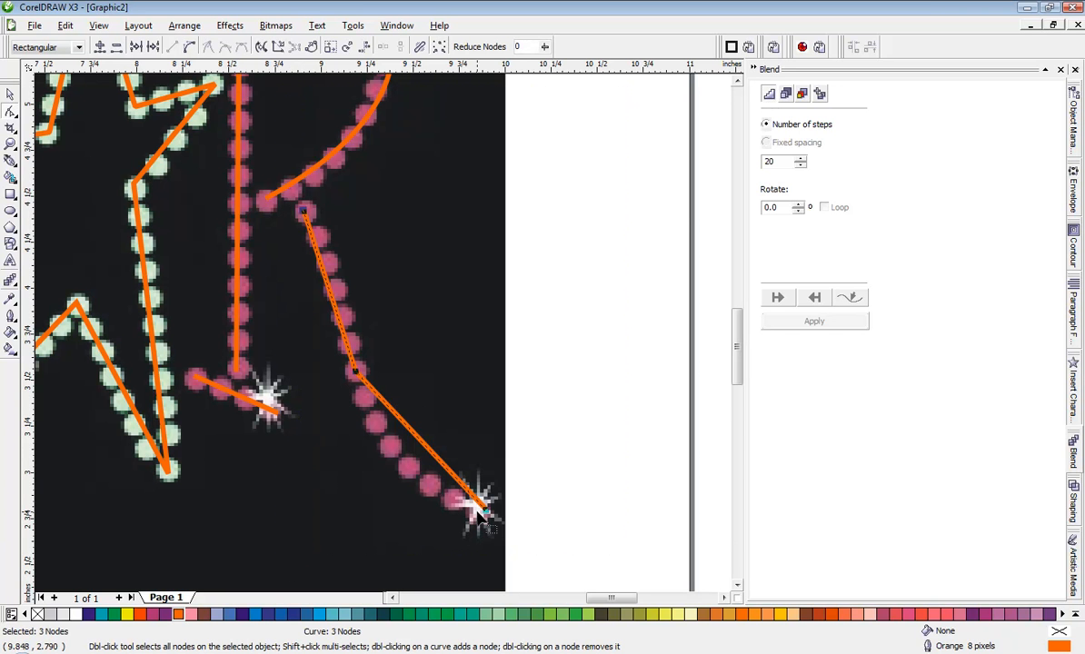
left_click(188, 53)
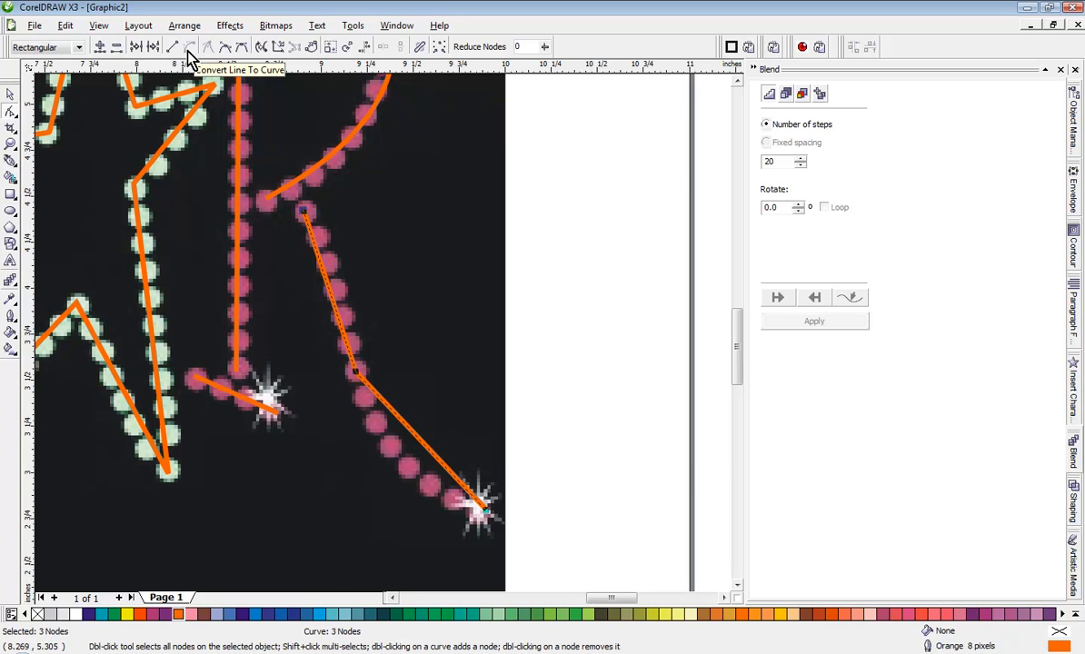
Bend the upper segment of the R's leg outward and the lower segment down along the stones
scroll(383, 340, "up", 3)
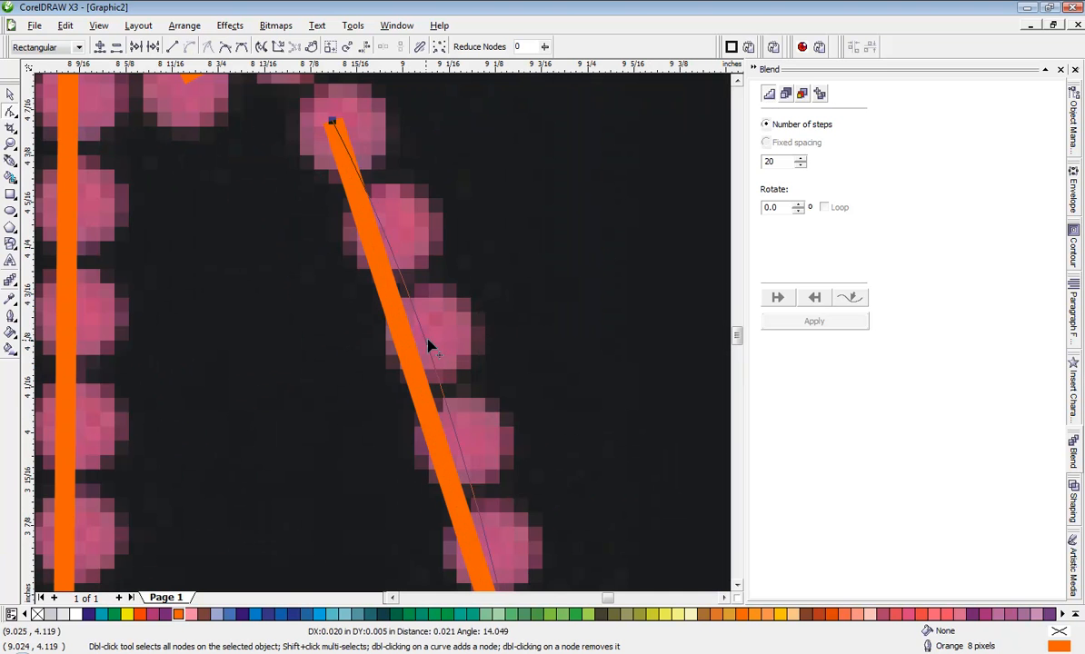
left_click_drag(406, 349, 420, 324)
scroll(421, 323, "down", 2)
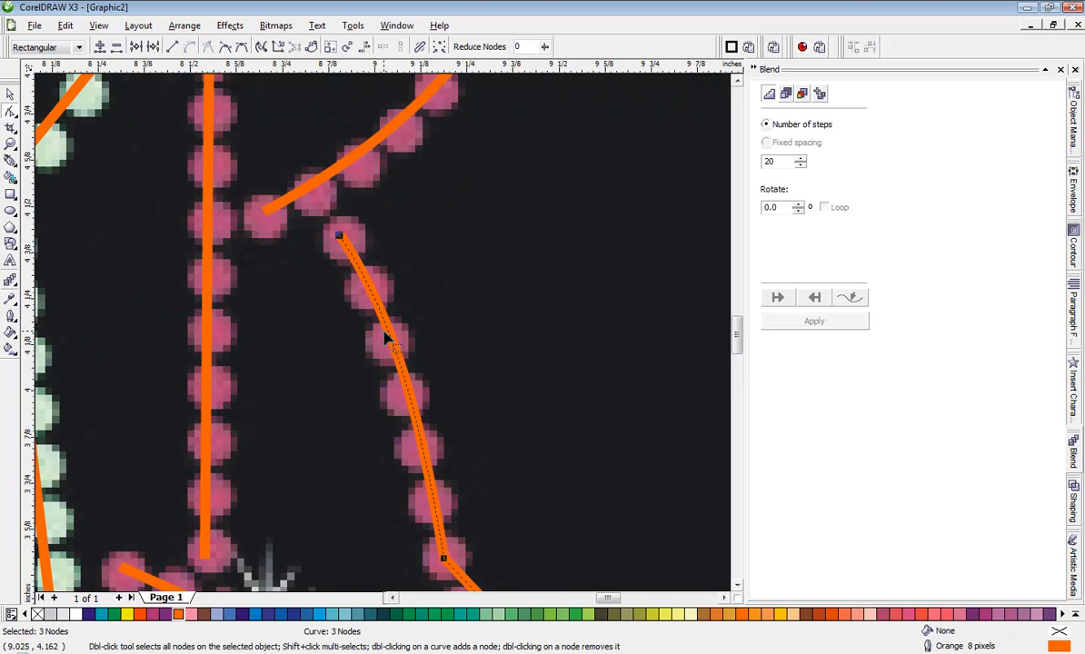
scroll(384, 338, "down", 2)
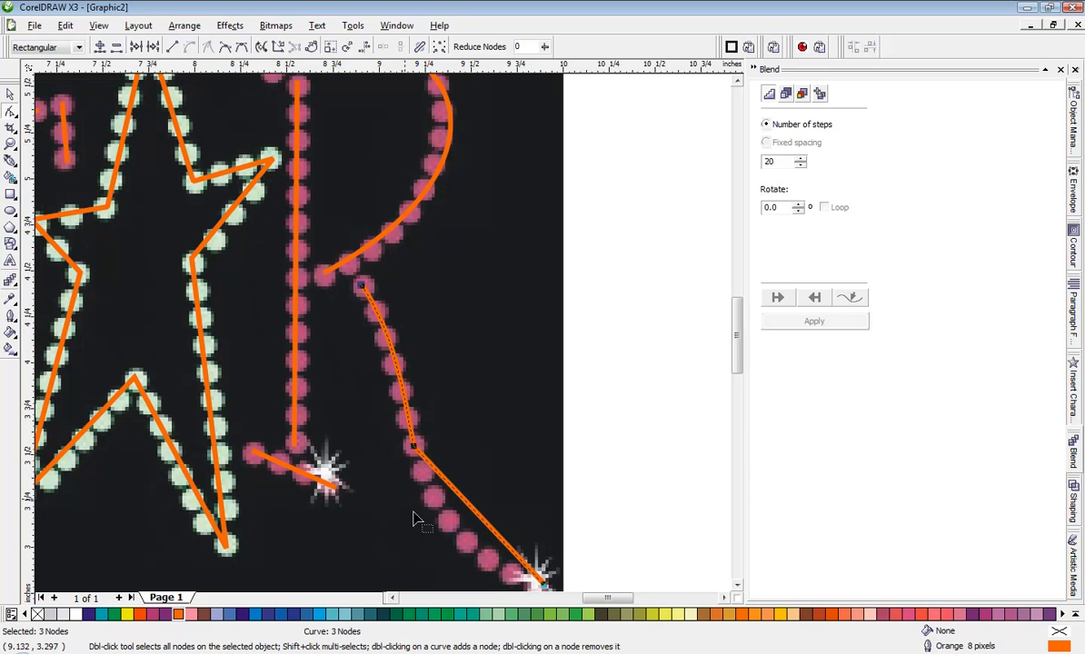
left_click_drag(472, 518, 433, 513)
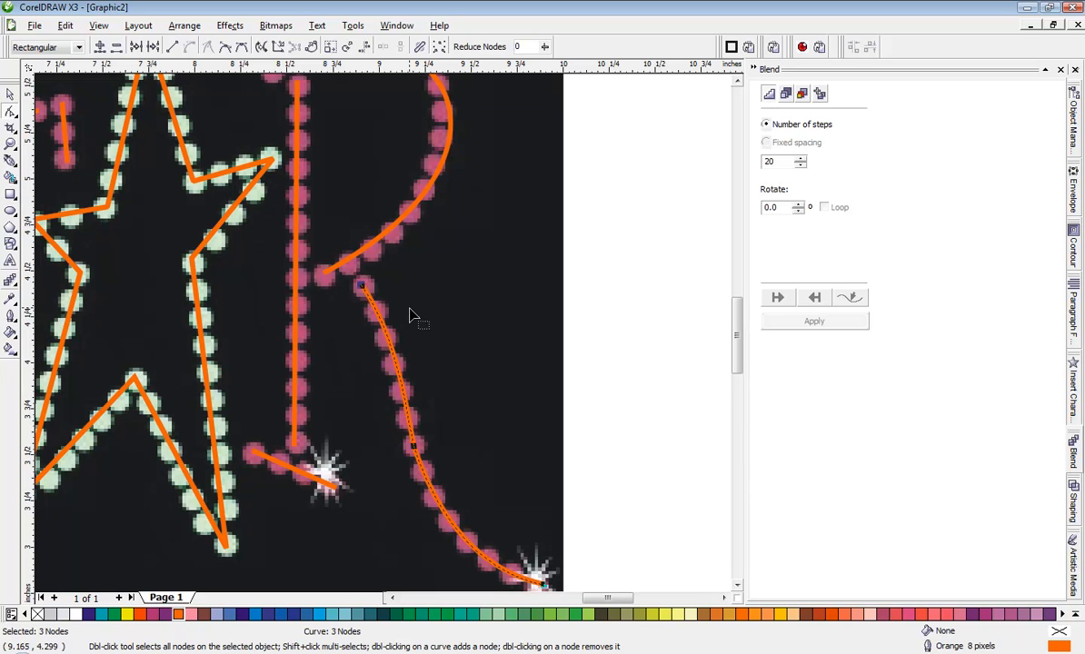
left_click(596, 301)
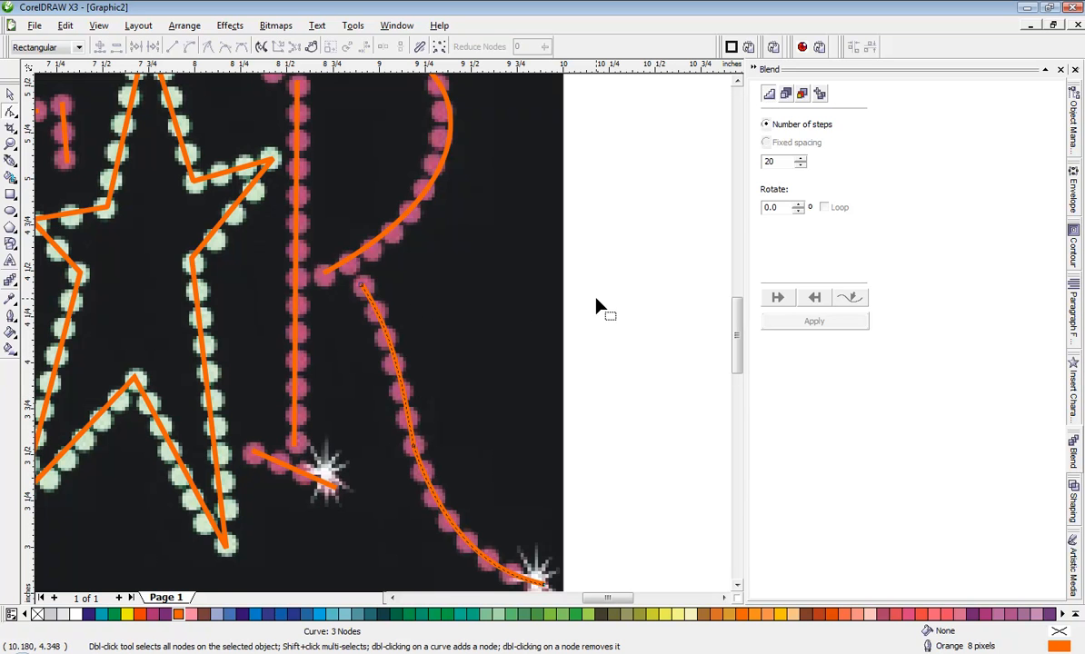
Fine-tune the curve at the upper end node of the R's leg to follow the stones
left_click(362, 287)
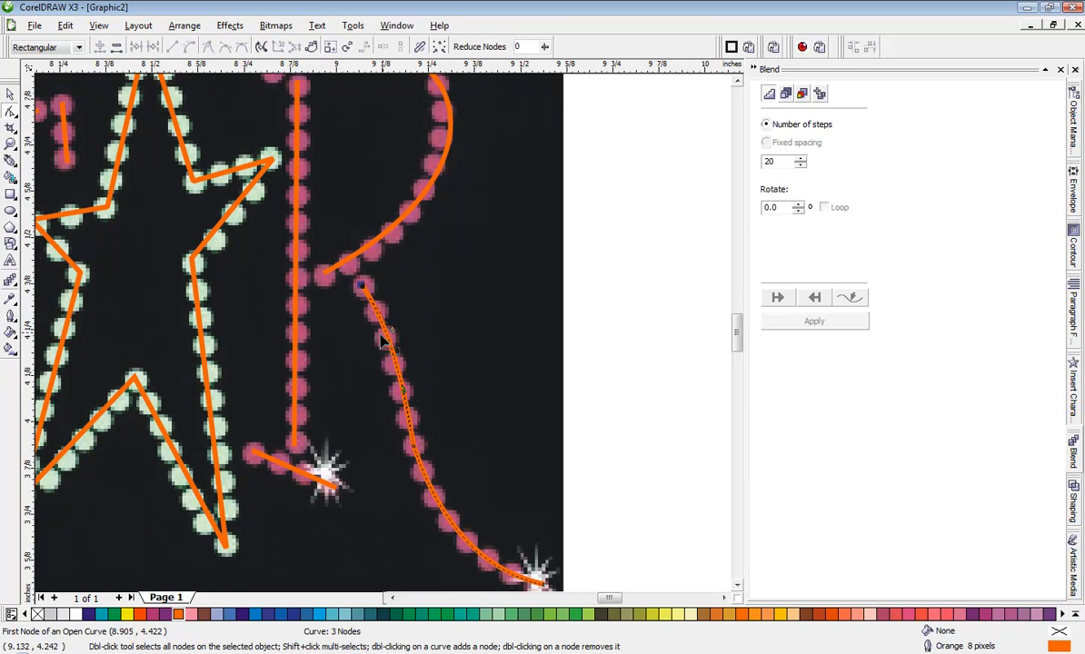
scroll(380, 345, "up", 1)
left_click_drag(363, 358, 367, 354)
scroll(386, 333, "down", 1)
scroll(387, 341, "down", 2)
scroll(386, 341, "up", 3)
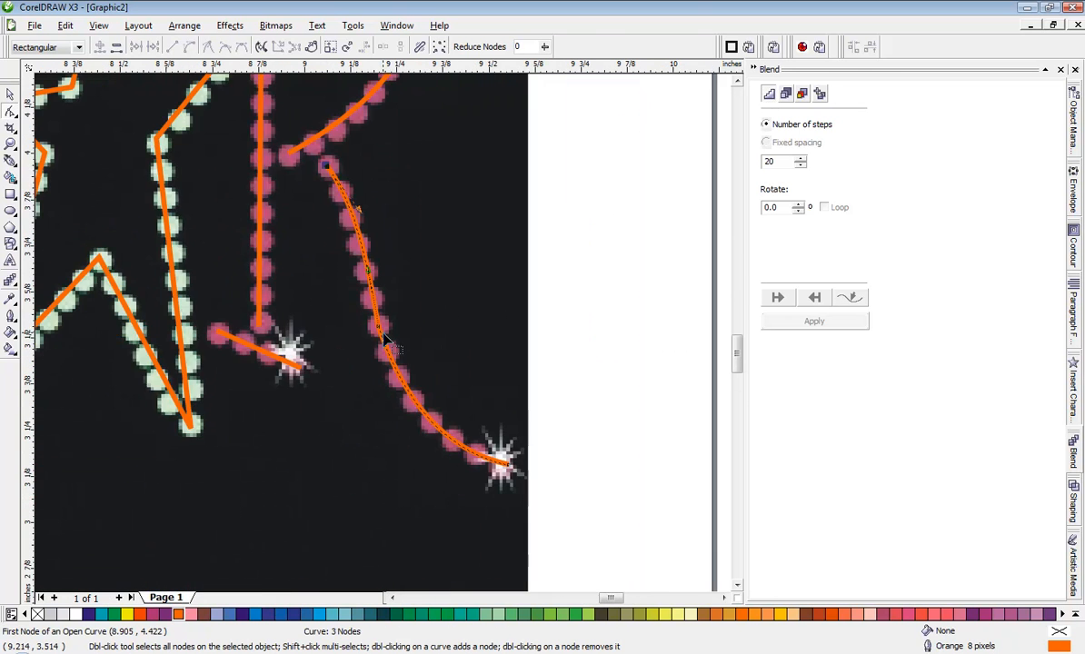
Make the middle node of the R's leg a smooth node
scroll(380, 329, "down", 1)
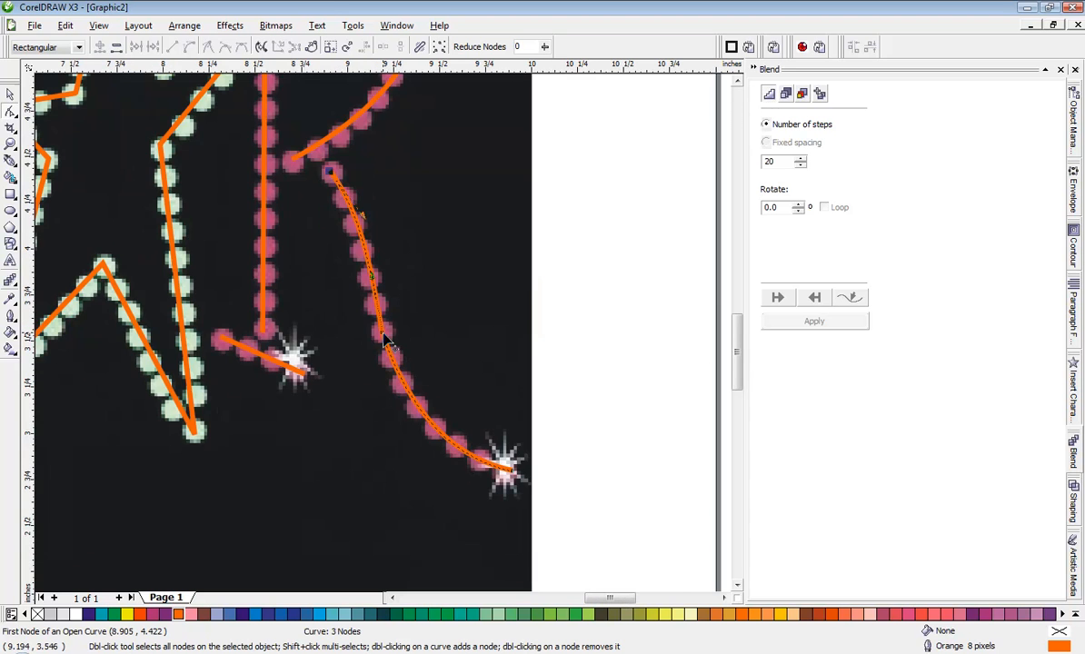
scroll(384, 339, "up", 1)
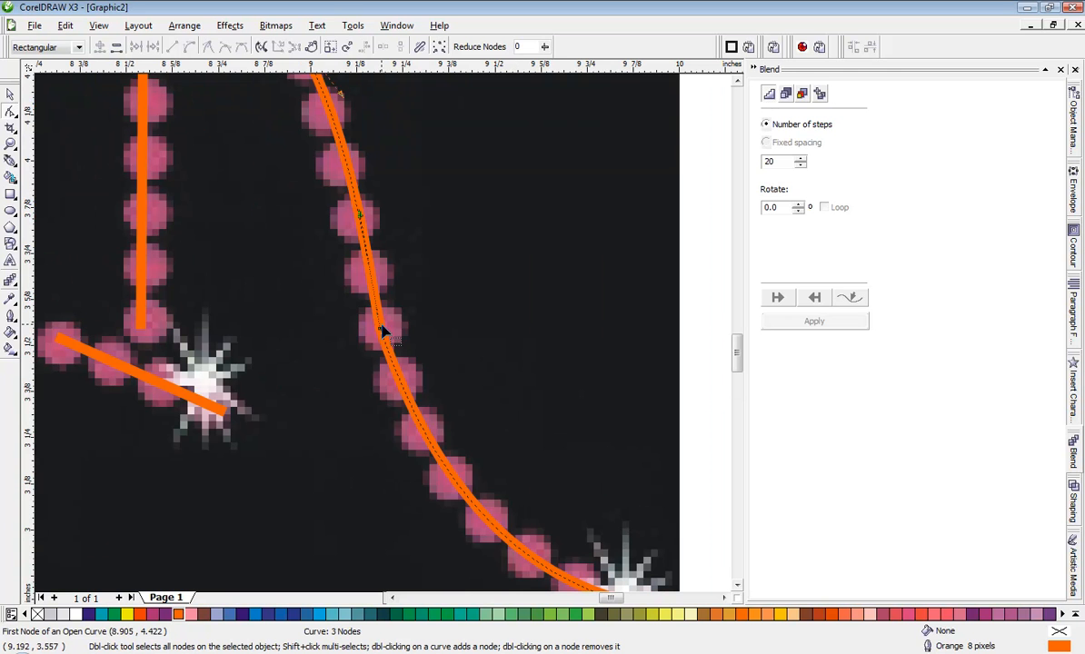
right_click(381, 331)
left_click(383, 329)
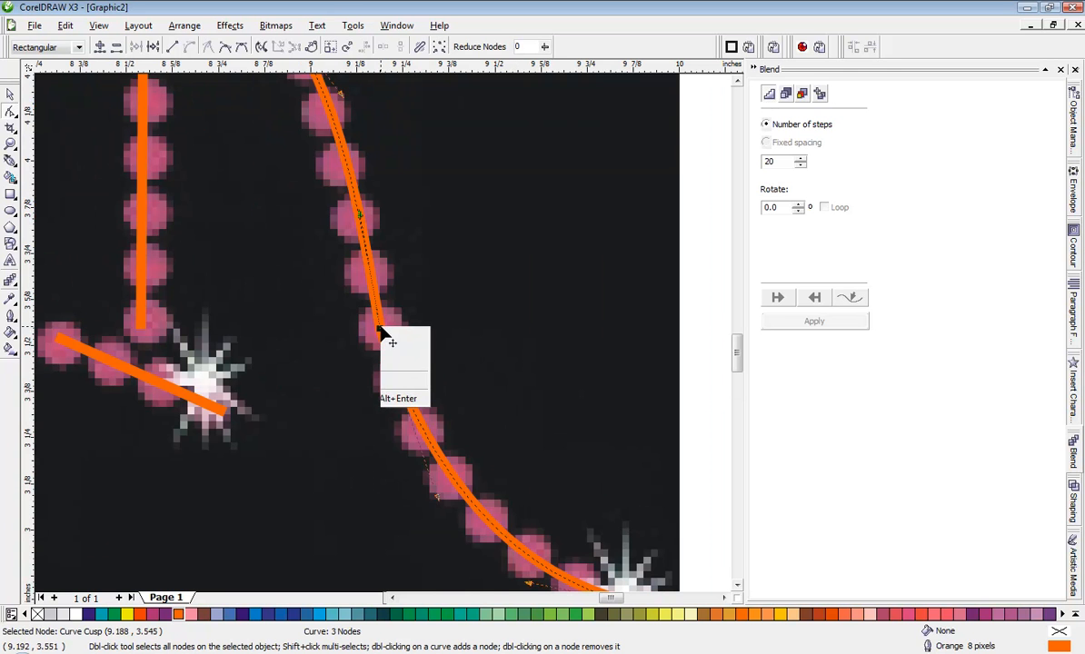
left_click(515, 416)
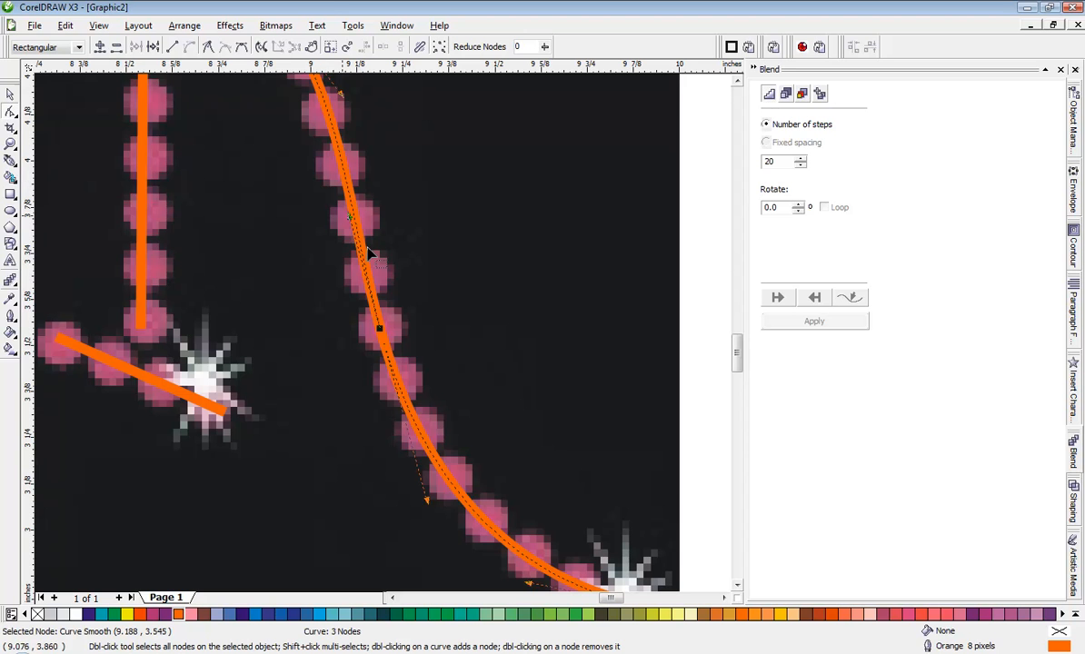
left_click(488, 380)
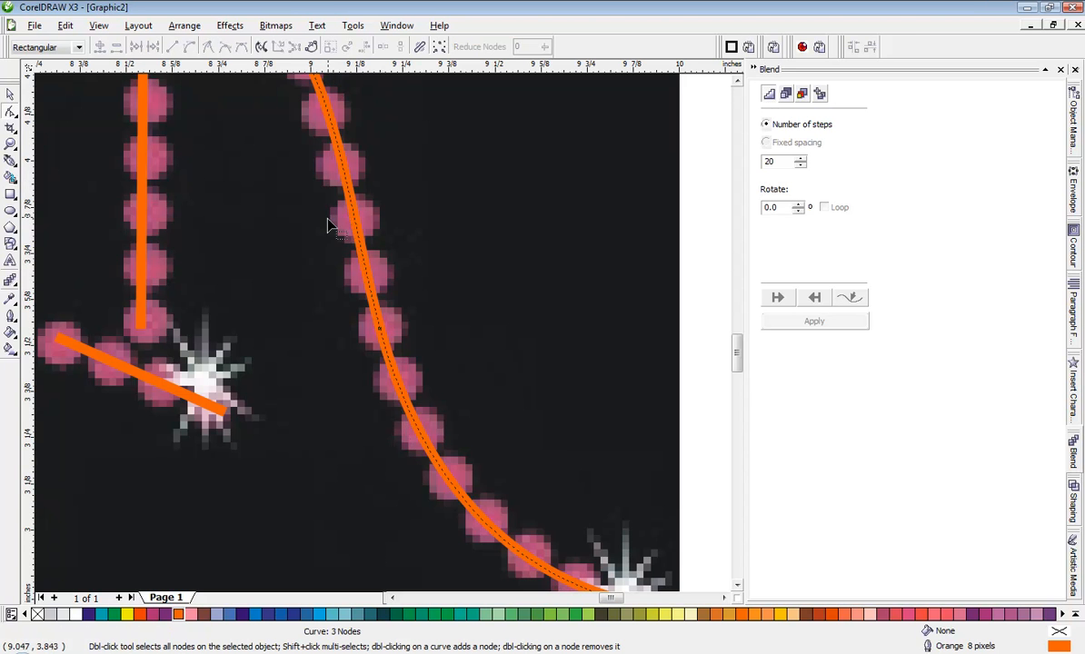
scroll(363, 341, "down", 3)
scroll(364, 341, "down", 4)
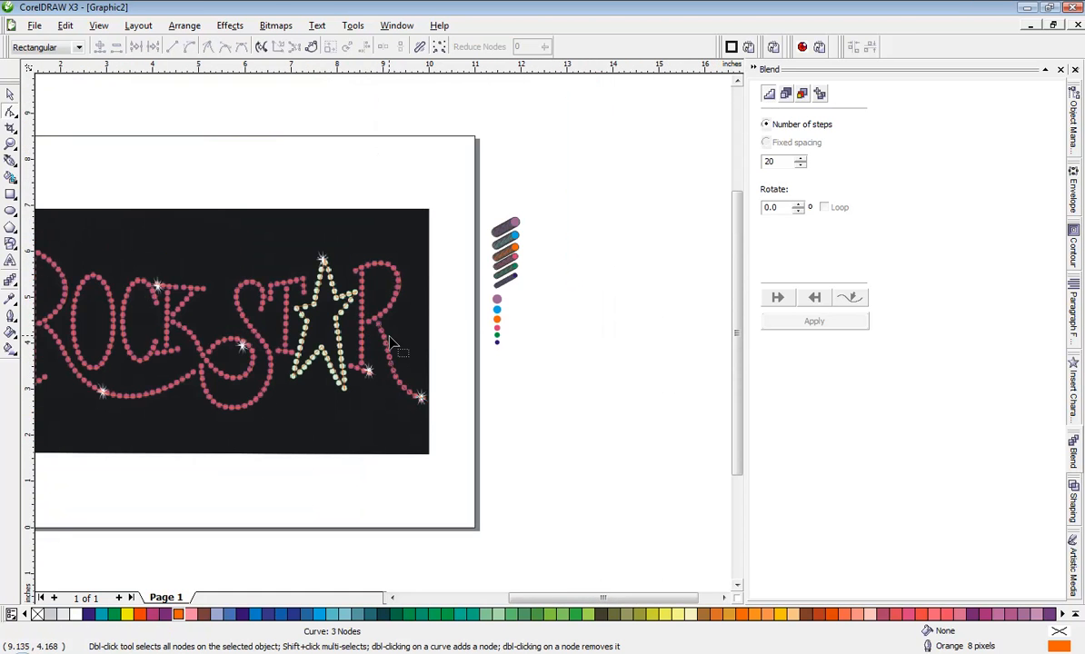
Select all the traced Rock Star outlines and move them off the photo to the empty area beneath the page
scroll(385, 339, "up", 3)
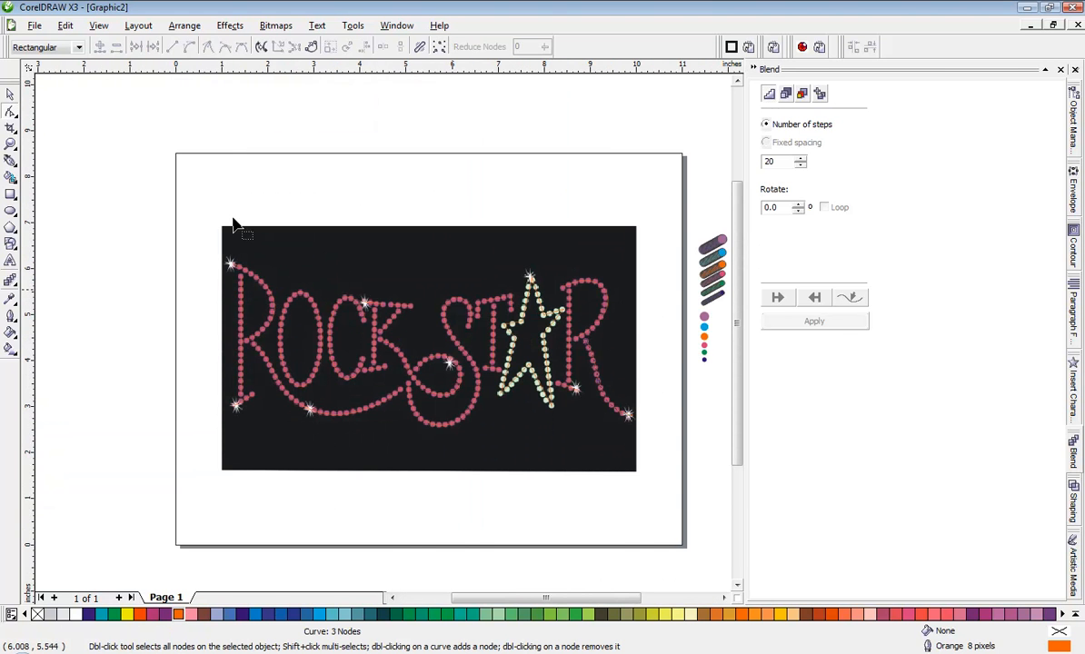
left_click(10, 94)
left_click(169, 244)
left_click_drag(170, 211, 656, 446)
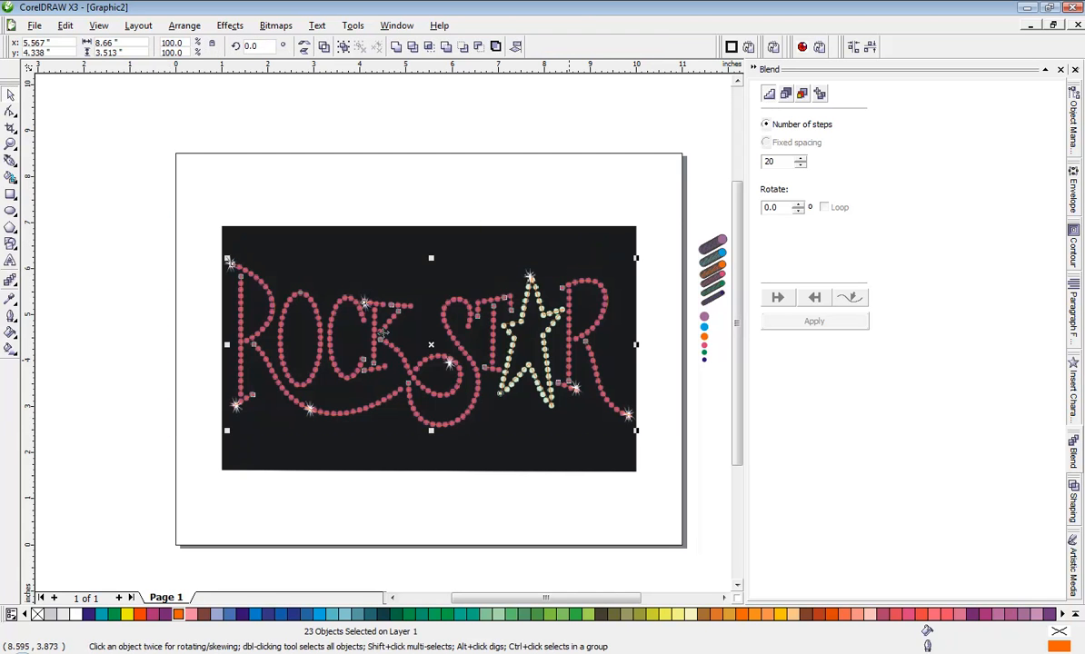
scroll(383, 334, "down", 1)
left_click_drag(321, 334, 322, 496)
left_click(256, 511)
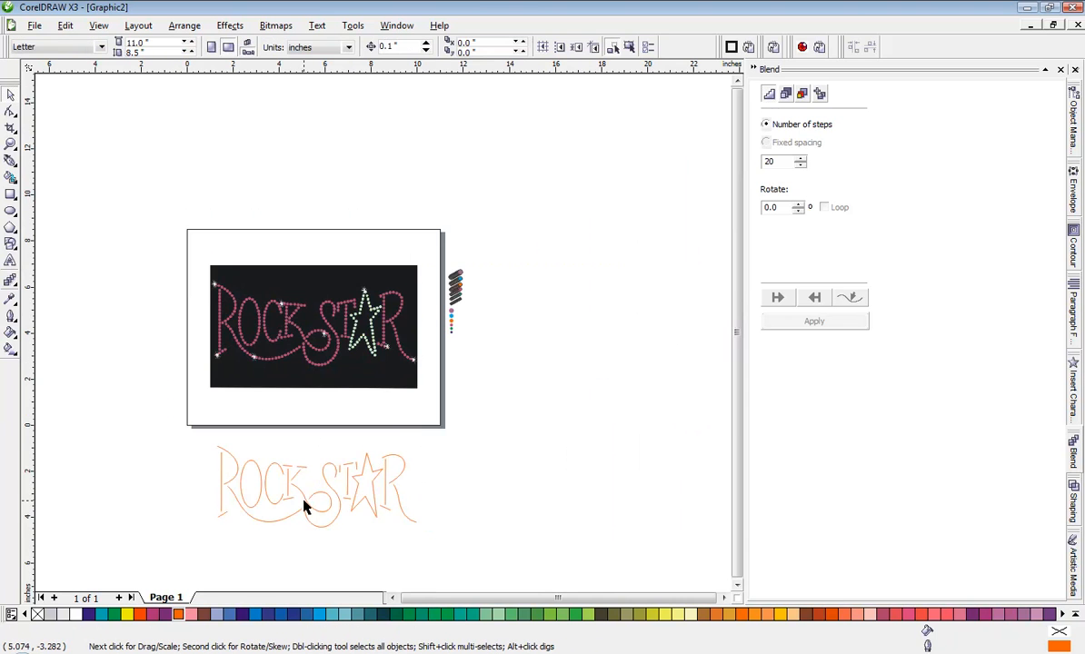
Examine the separated Rock Star outlines up close, including the long curved leg of the first R
scroll(305, 507, "up", 1)
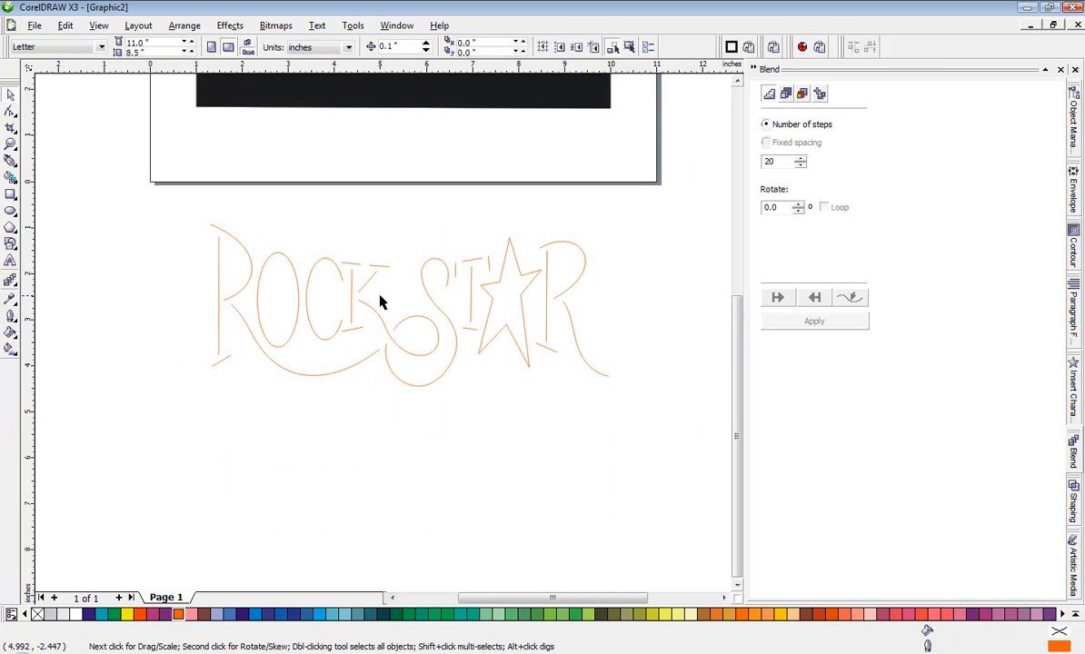
scroll(380, 301, "up", 1)
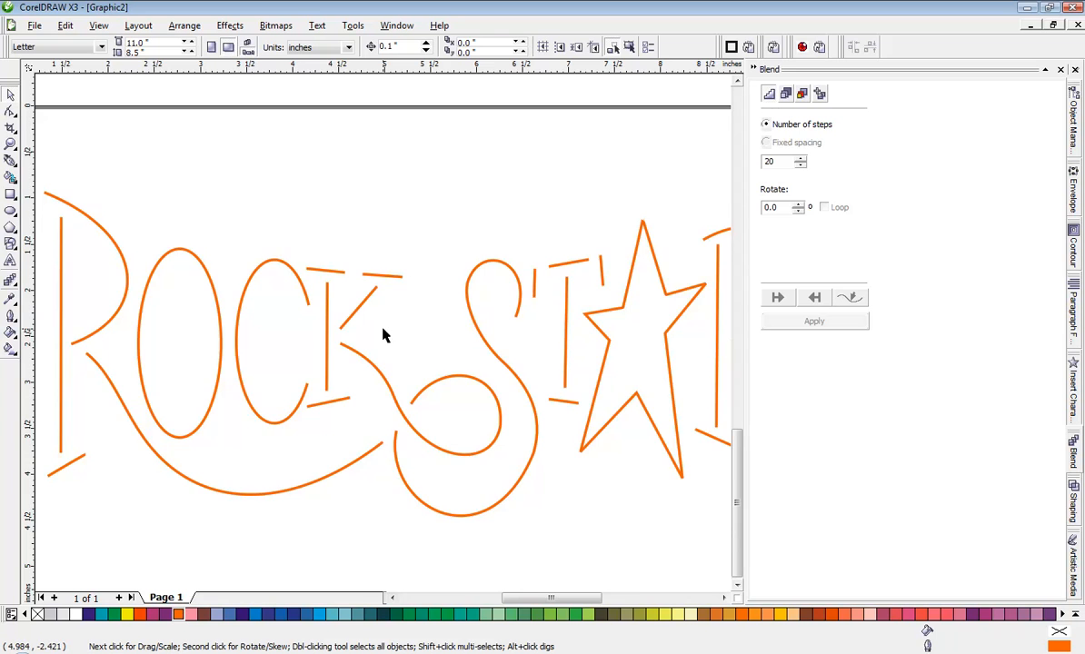
scroll(382, 336, "down", 1)
scroll(354, 323, "up", 1)
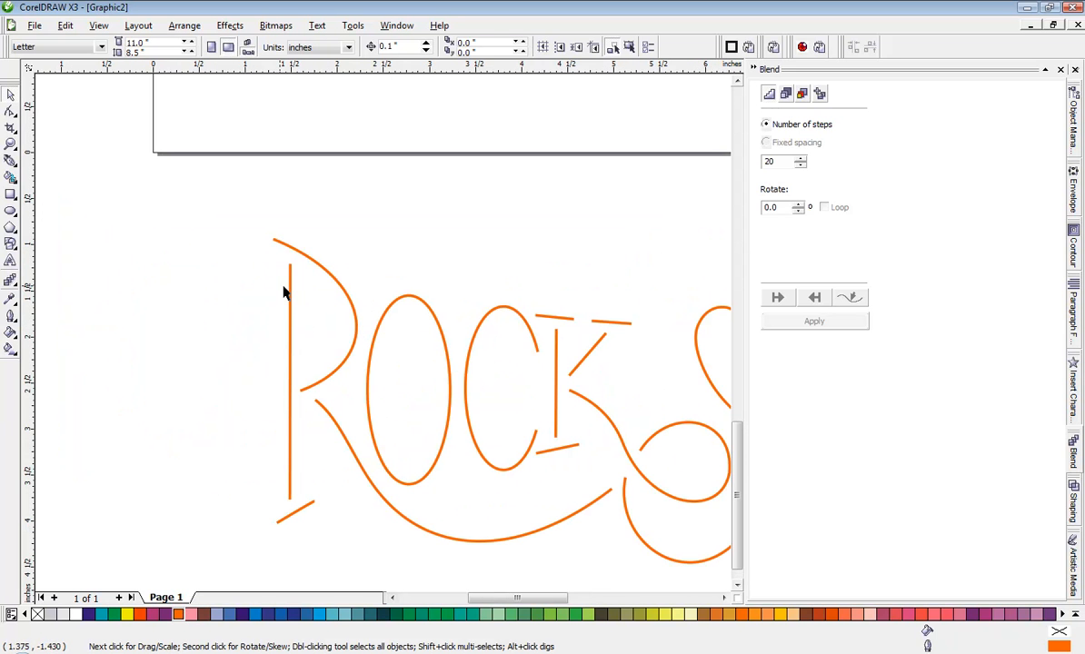
left_click(400, 516)
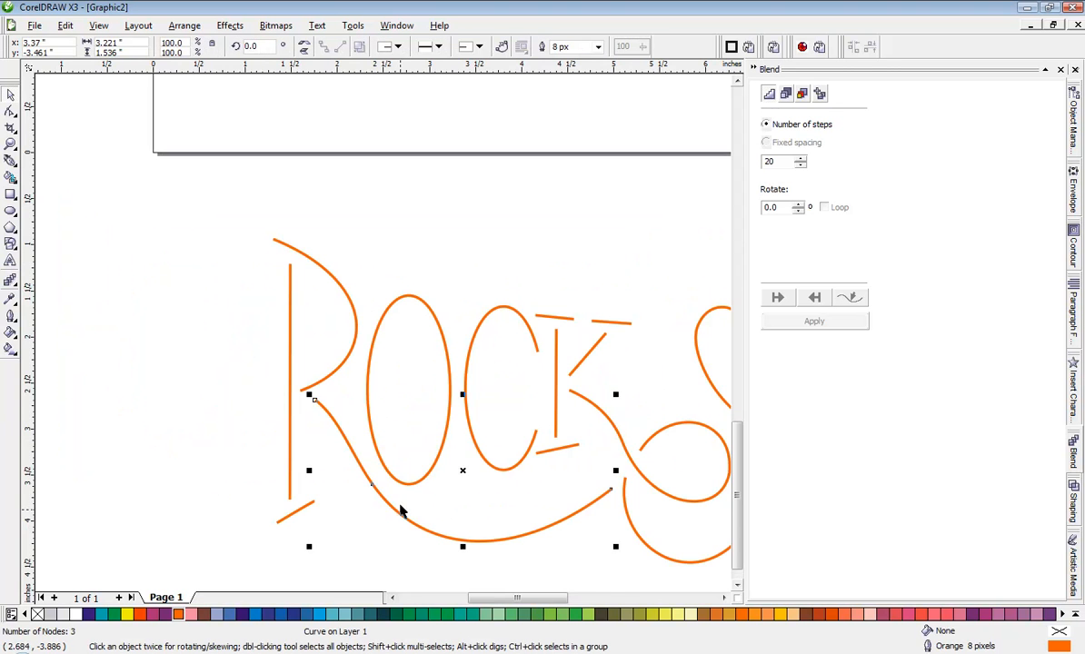
scroll(383, 338, "down", 1)
scroll(500, 380, "up", 1)
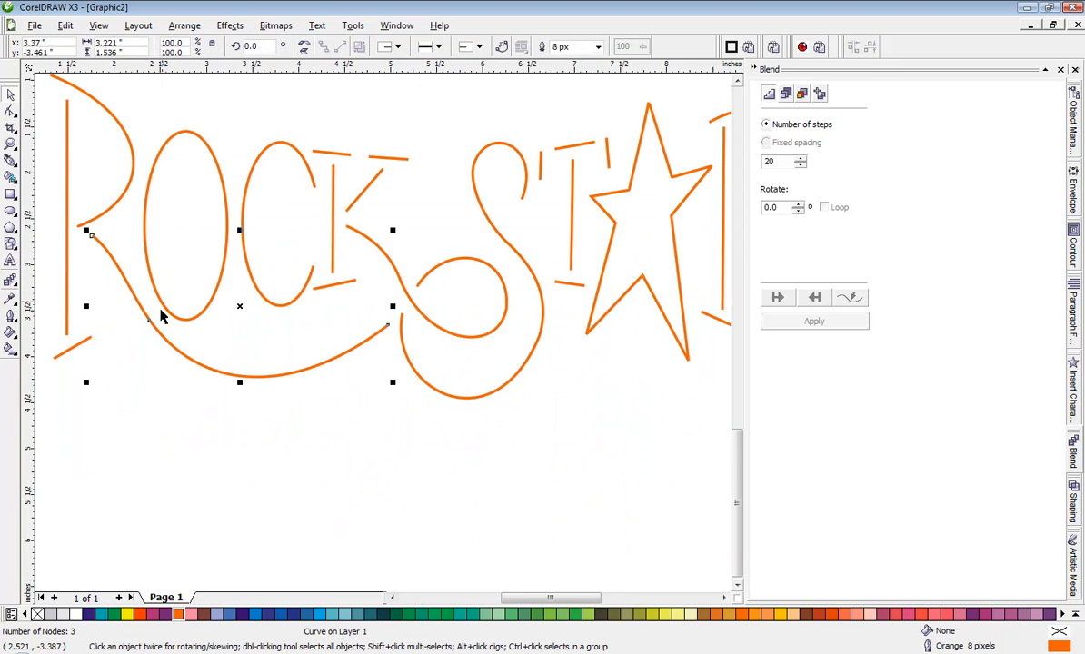
Place the pink circle blend from beside the page just below the first R's long curved leg
scroll(377, 314, "down", 1)
scroll(363, 318, "down", 1)
scroll(408, 319, "up", 1)
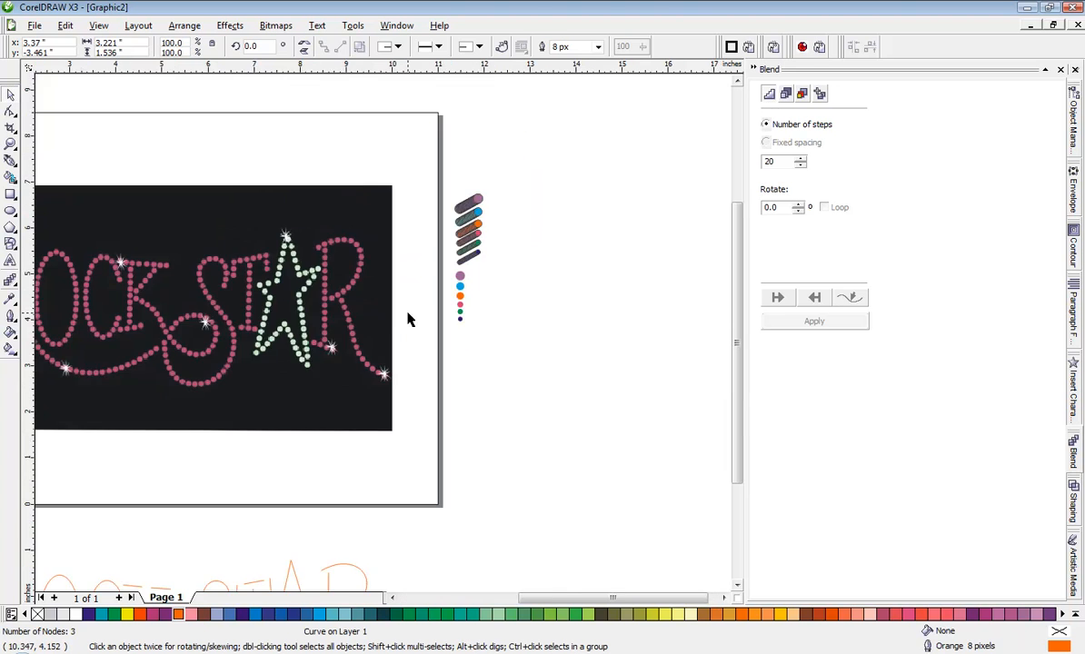
scroll(408, 319, "up", 1)
left_click(500, 182)
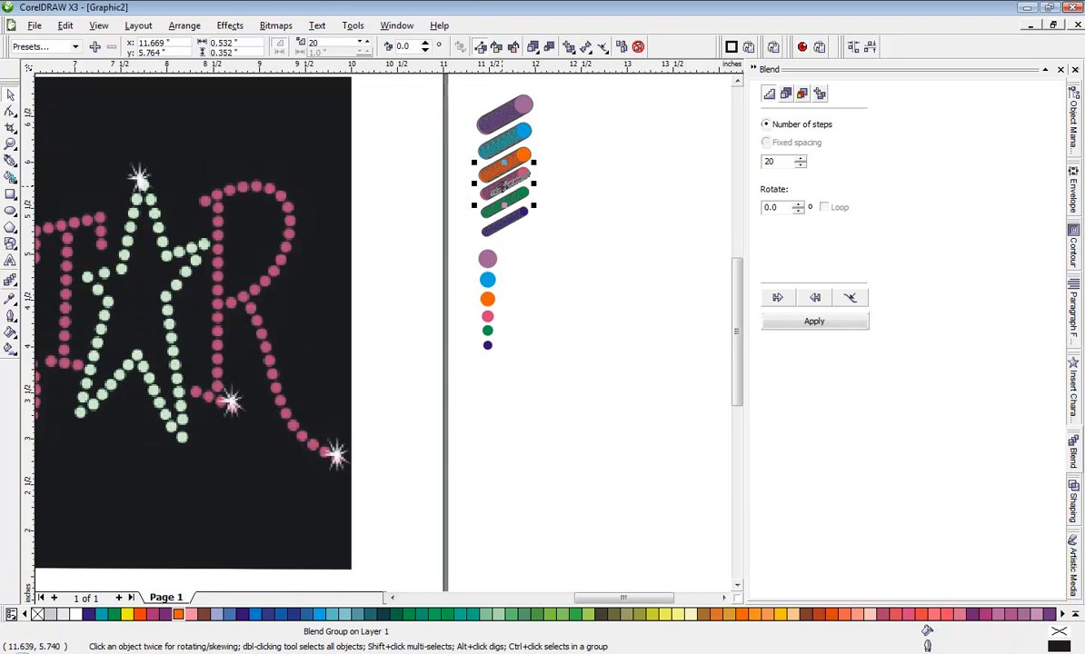
left_click_drag(503, 180, 305, 494)
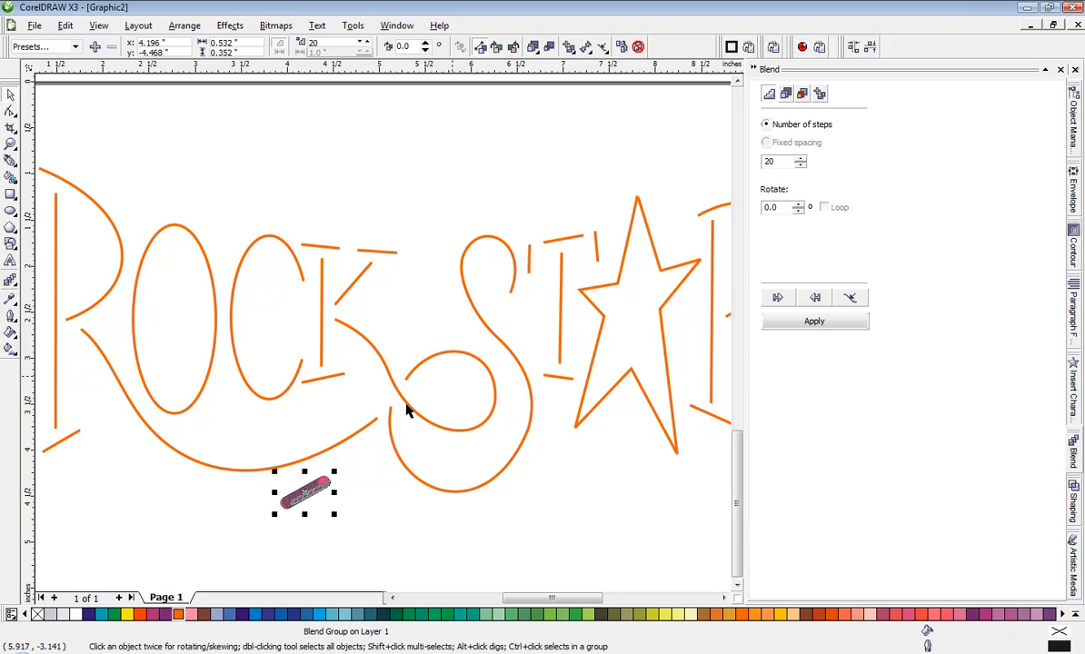
Assign the first R's long leg as the pink blend's new path, with the blend running along the full path
left_click(351, 464)
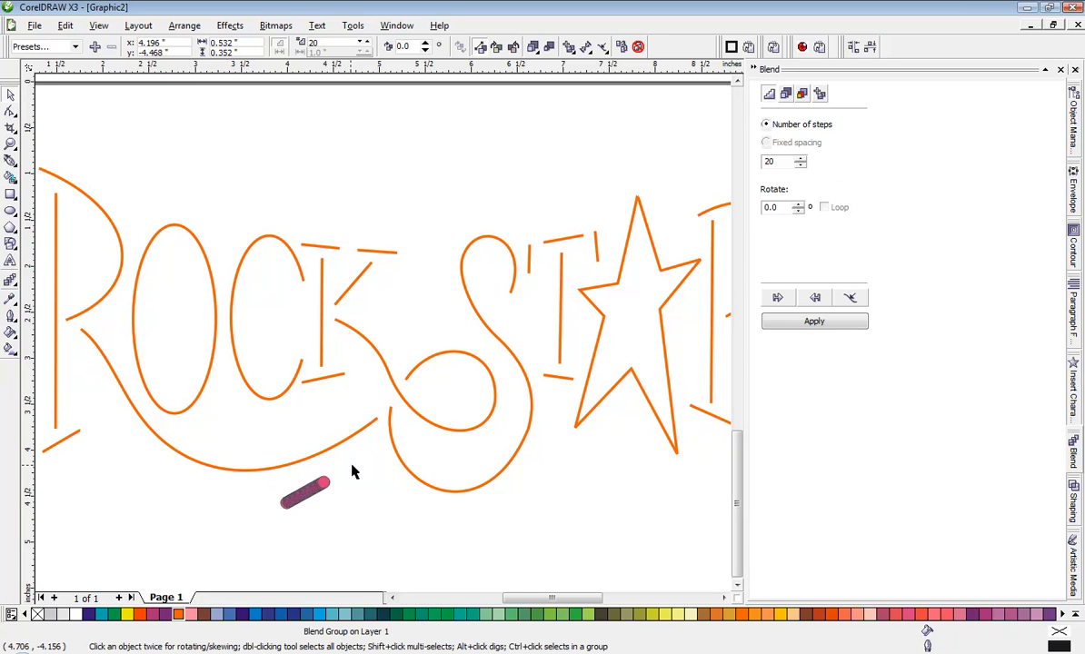
left_click(308, 502)
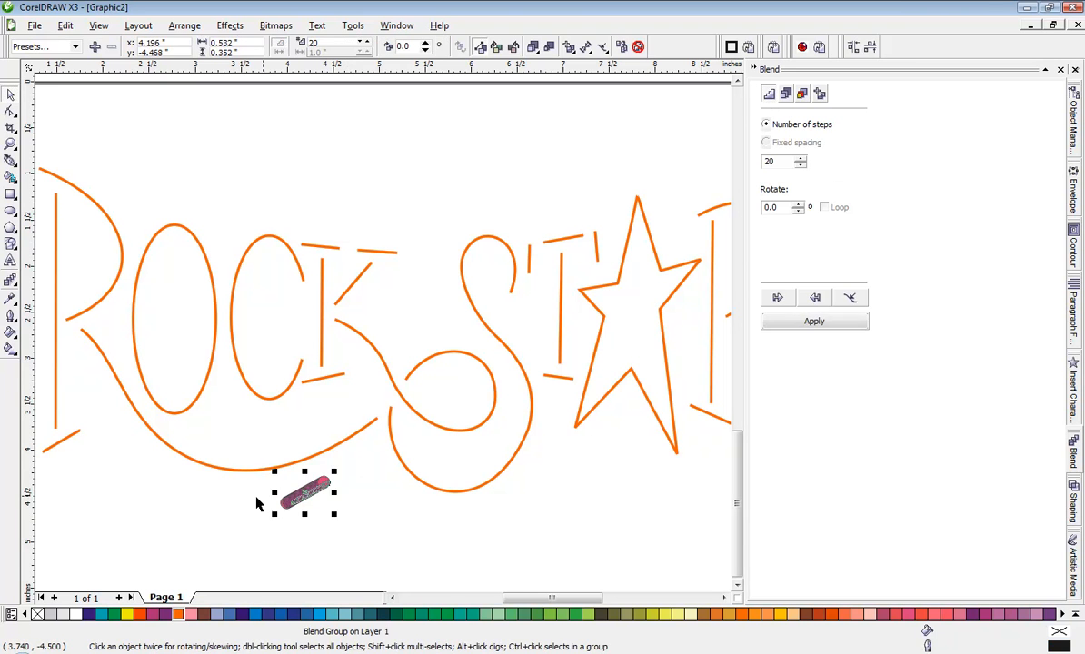
left_click(857, 303)
left_click(879, 316)
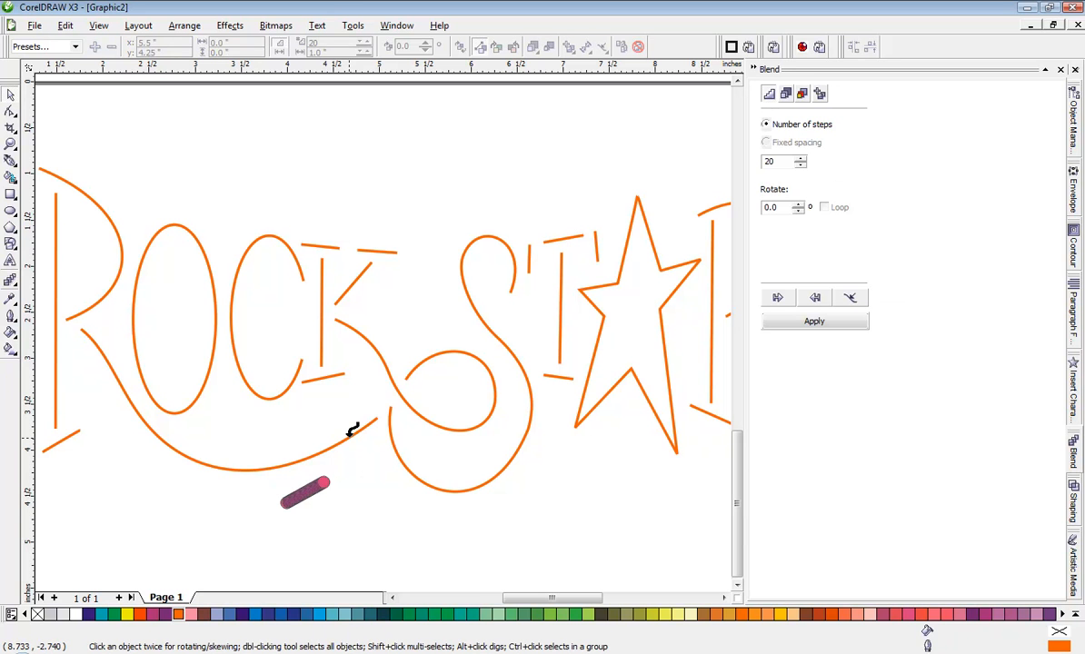
left_click(352, 431)
left_click(768, 229)
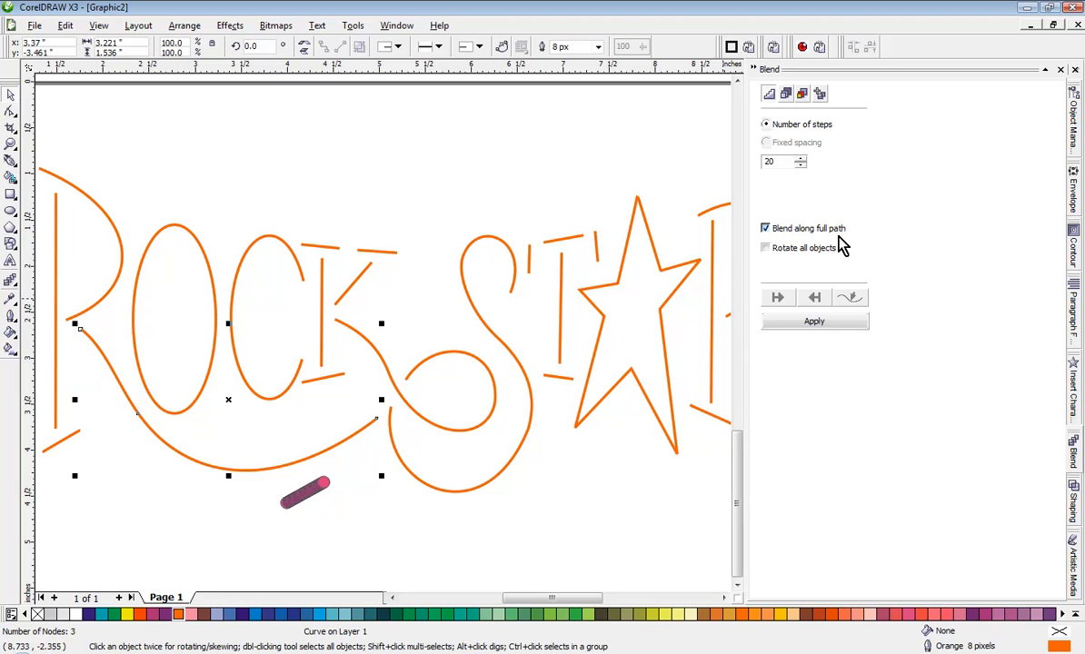
left_click(814, 321)
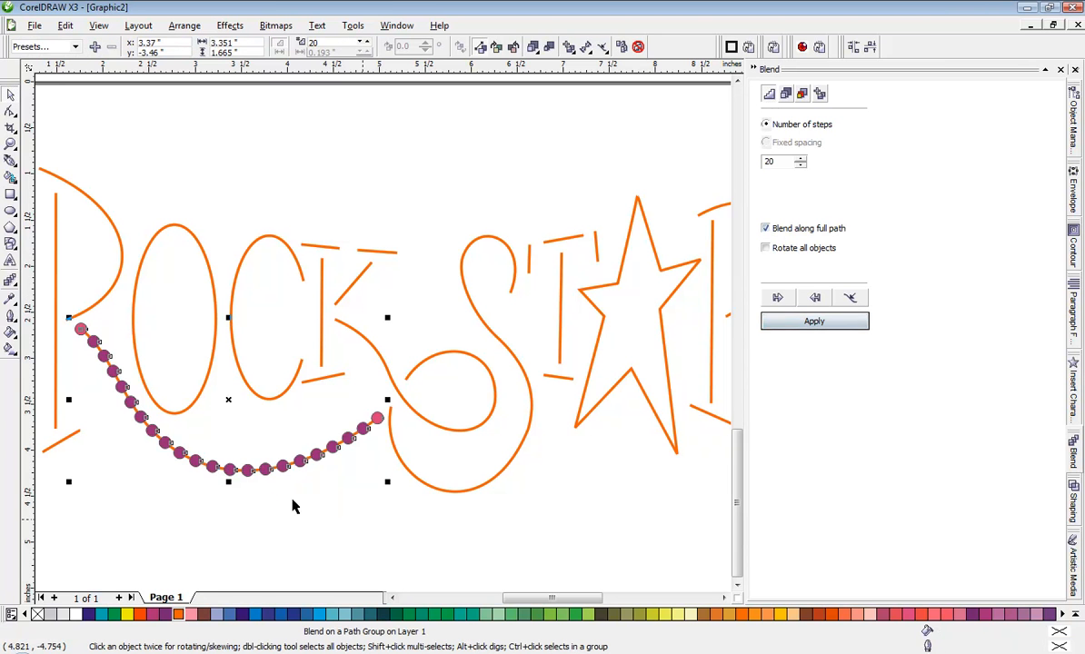
Try 24 and 27 steps for the blend along the first R's leg
left_click(801, 160)
left_click(801, 160)
left_click(827, 321)
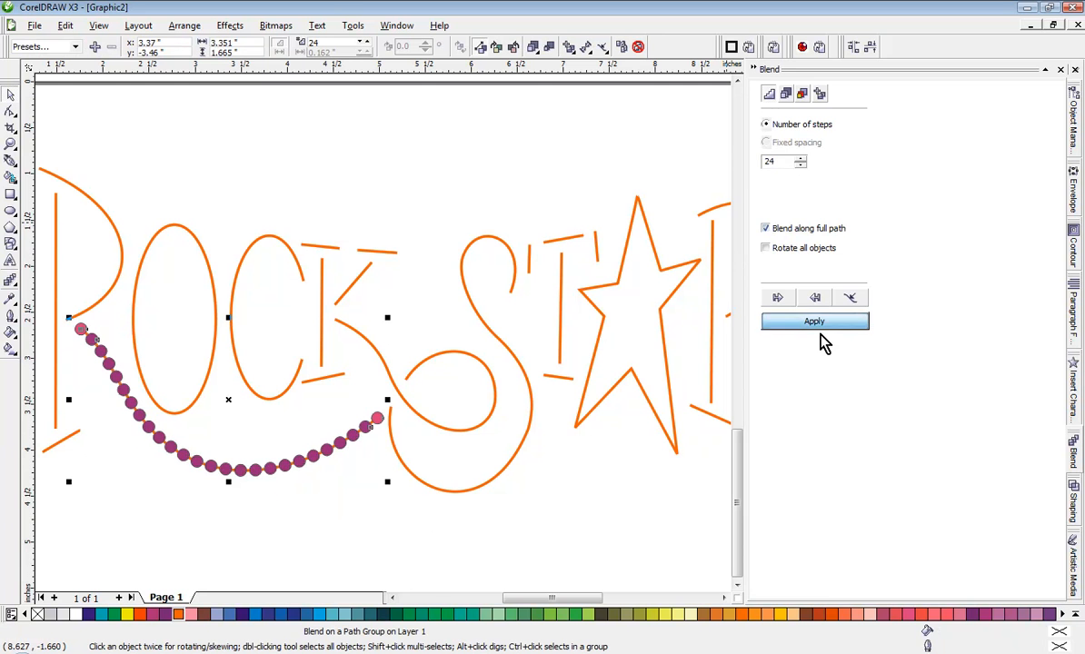
left_click(800, 158)
left_click(800, 159)
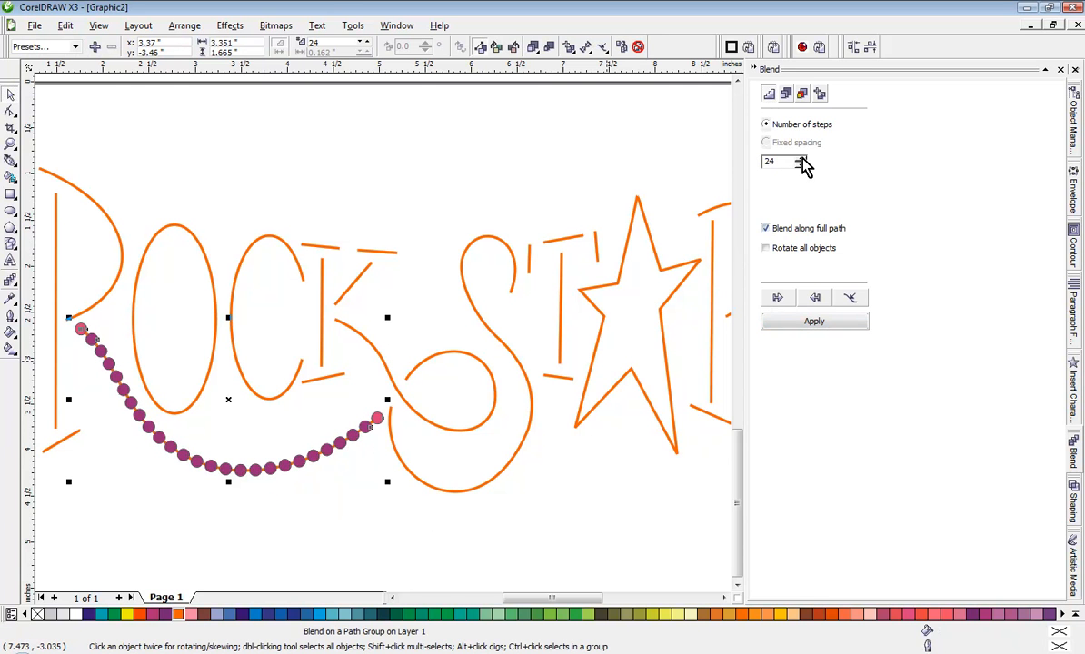
left_click(801, 158)
left_click(822, 319)
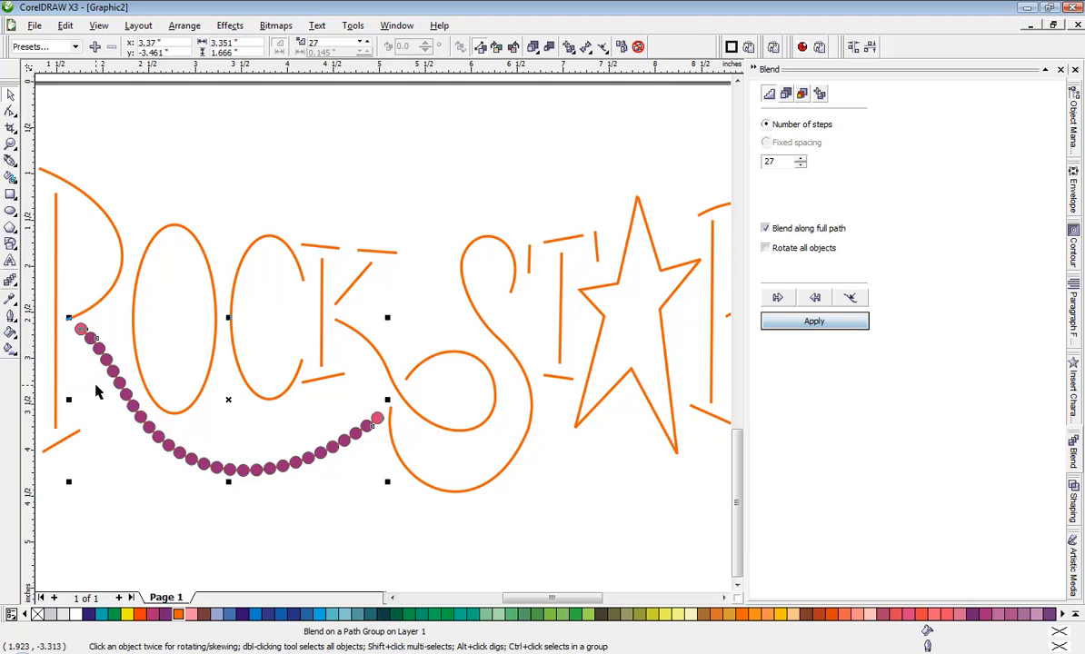
Check the gaps between the circles on the R's leg and set the blend to 26 steps
scroll(387, 334, "up", 4)
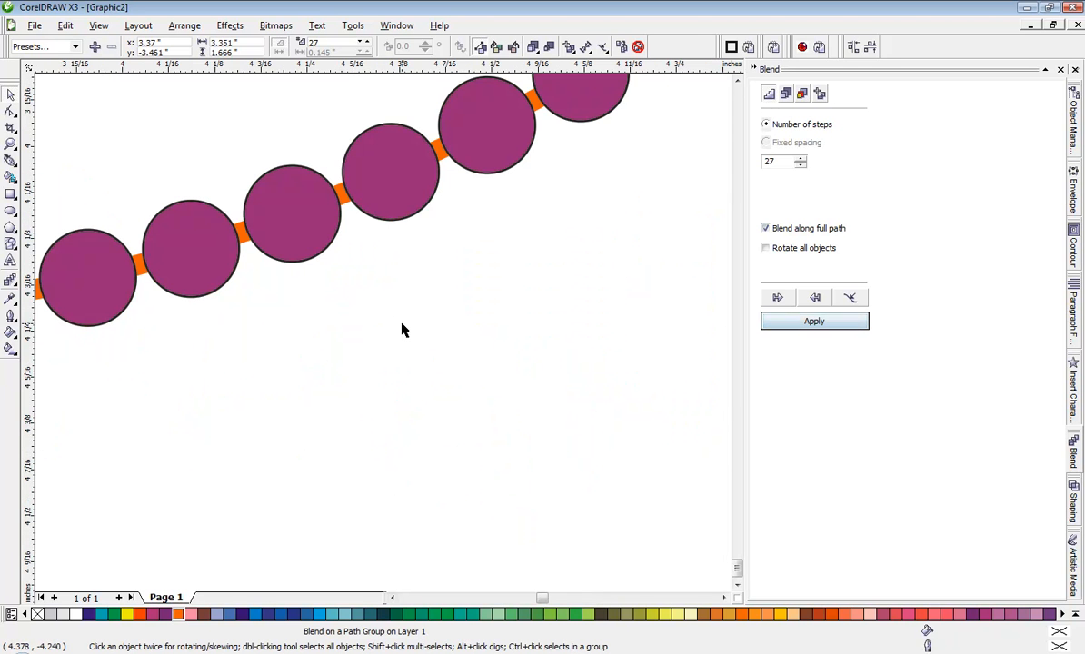
left_click(801, 165)
left_click(835, 327)
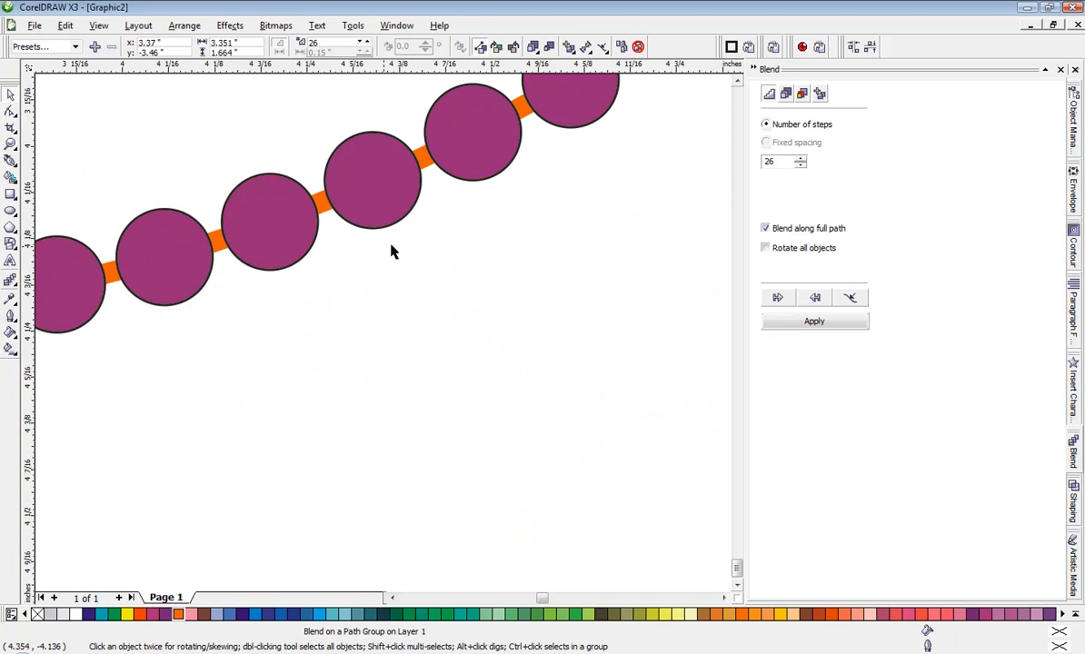
scroll(382, 338, "down", 4)
left_click(419, 357)
scroll(399, 347, "down", 2)
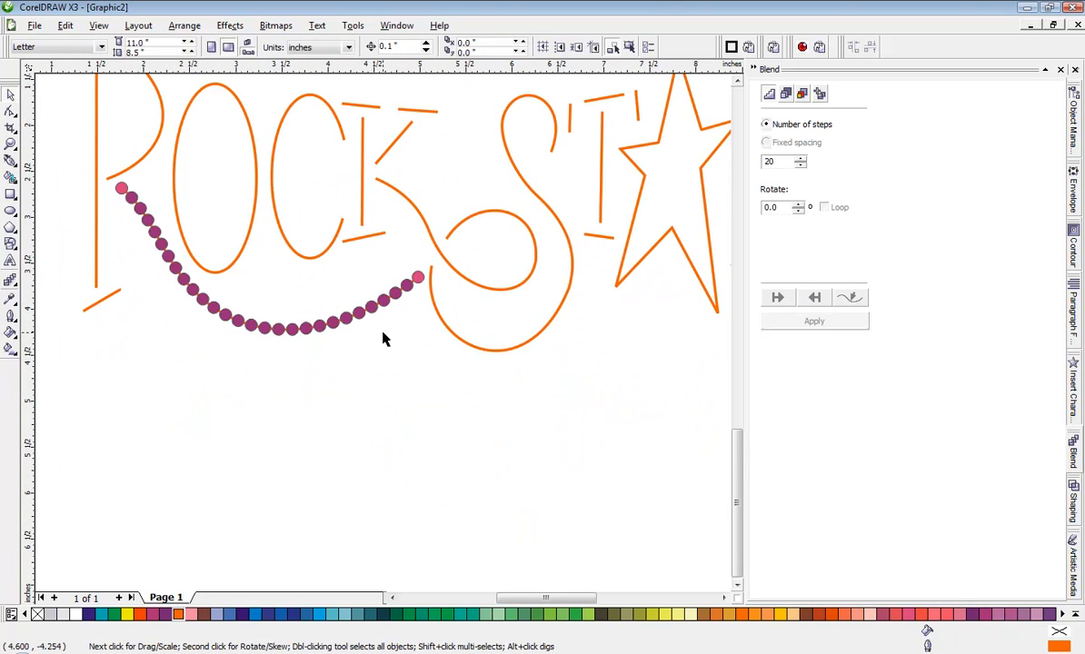
Place a copy of the leg's circle blend on the empty area to the upper left of the original, overlapping the R
scroll(359, 317, "down", 2)
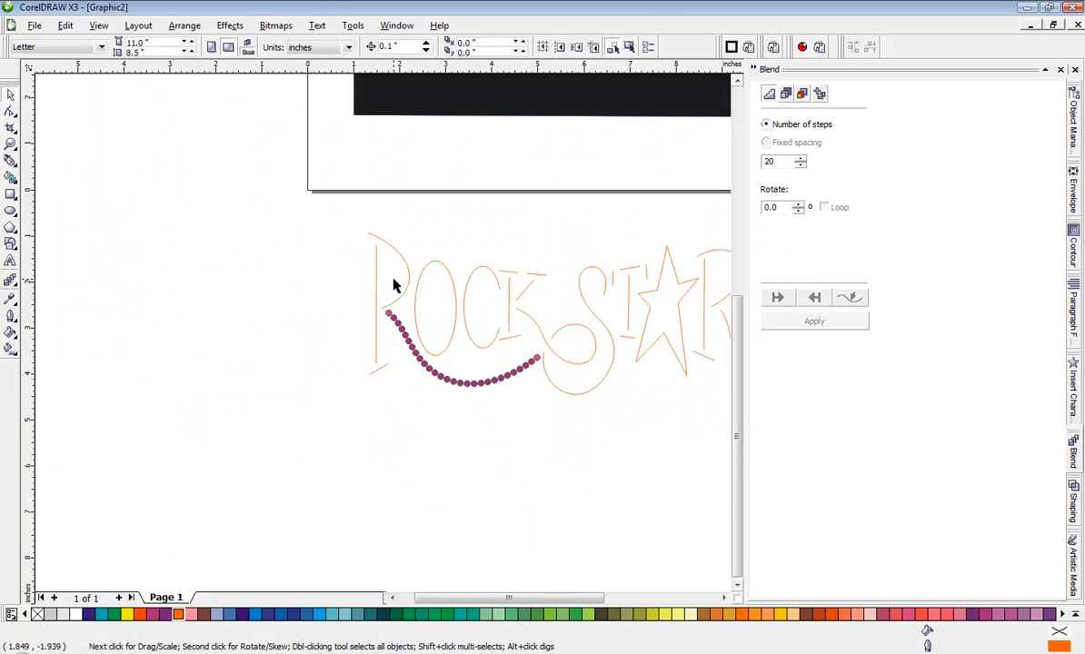
scroll(400, 327, "up", 3)
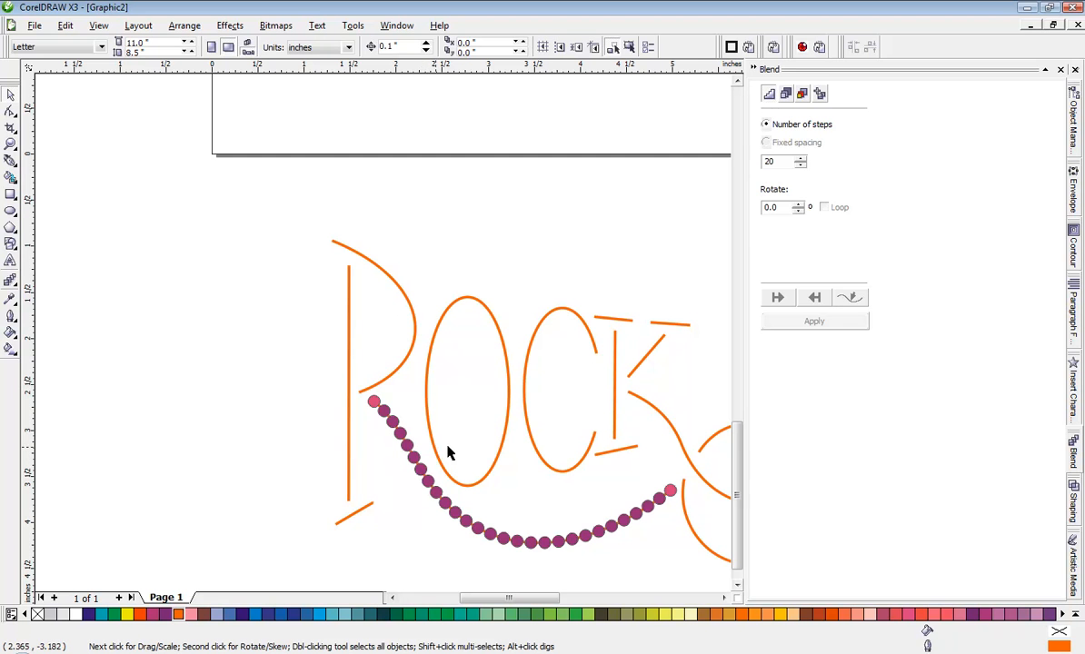
left_click(522, 548)
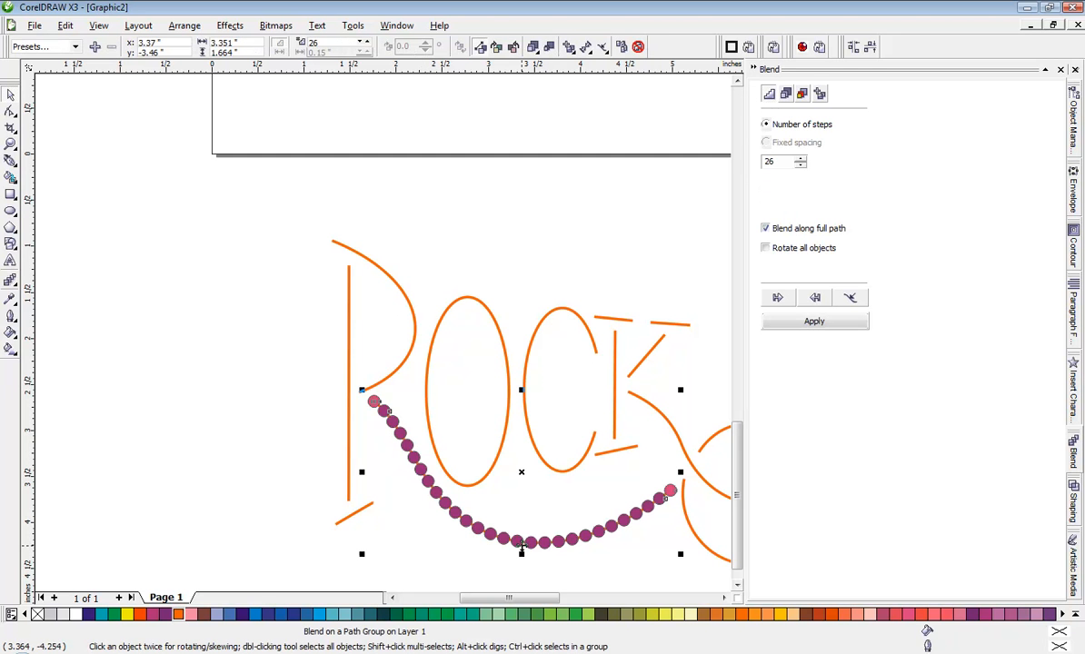
left_click_drag(523, 547, 224, 397)
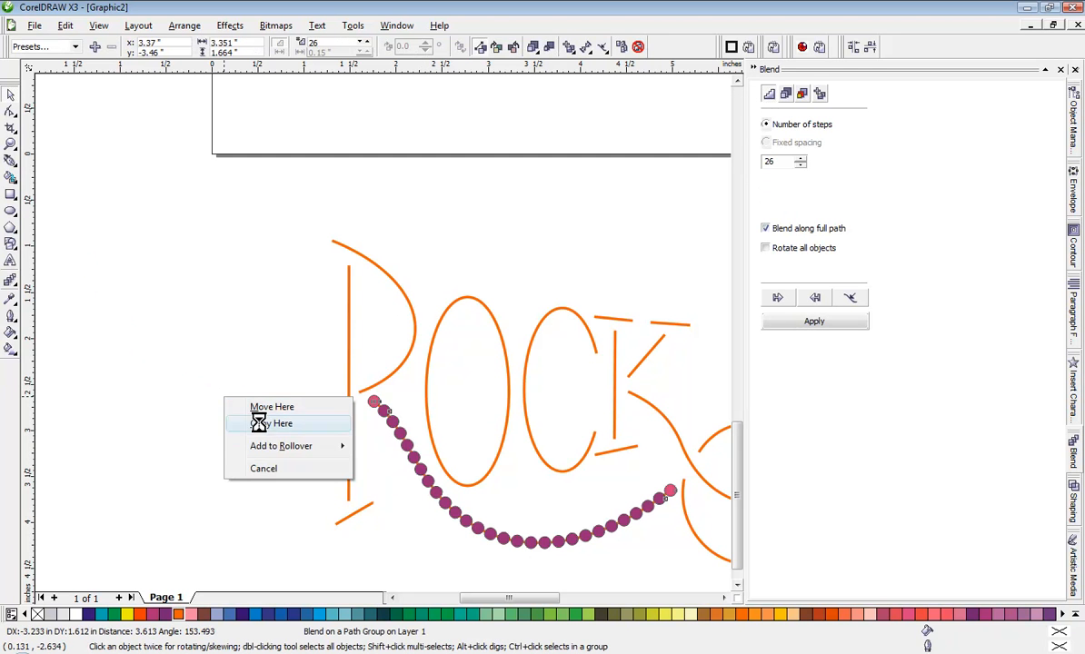
left_click(264, 422)
Assign the curved bowl of the first R as the copied blend's new path
left_click(852, 300)
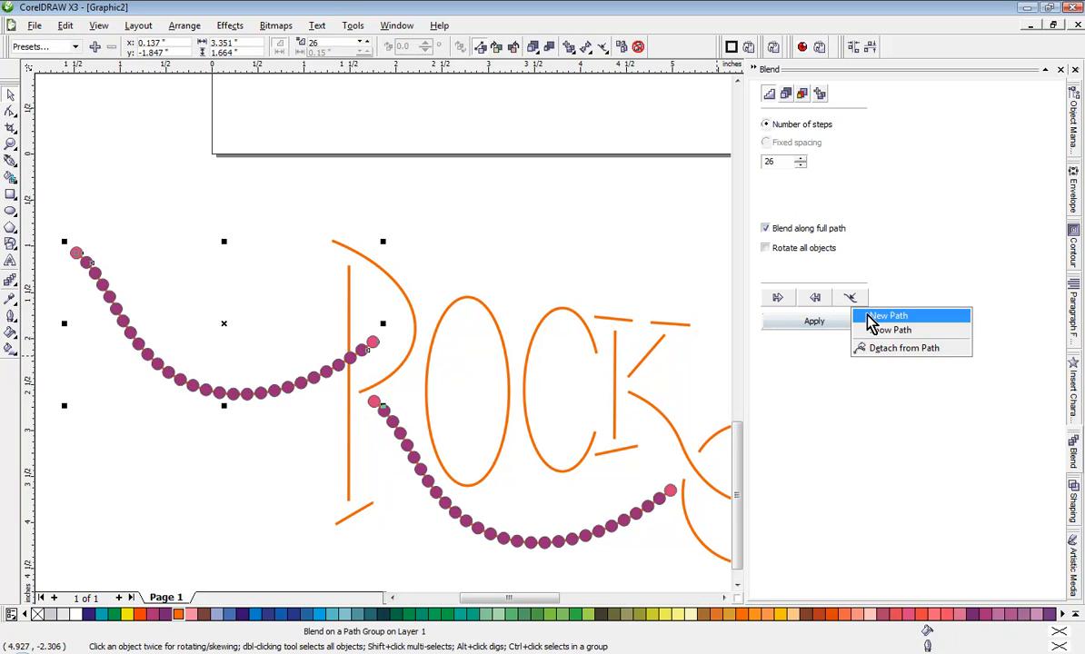
left_click(869, 315)
left_click(400, 280)
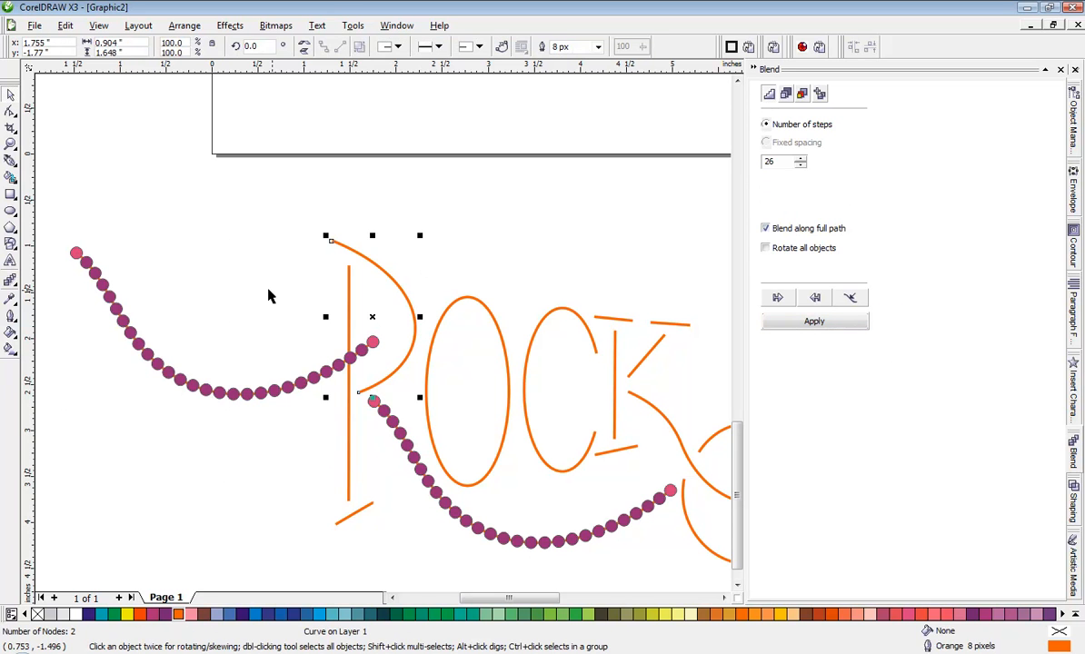
left_click(821, 323)
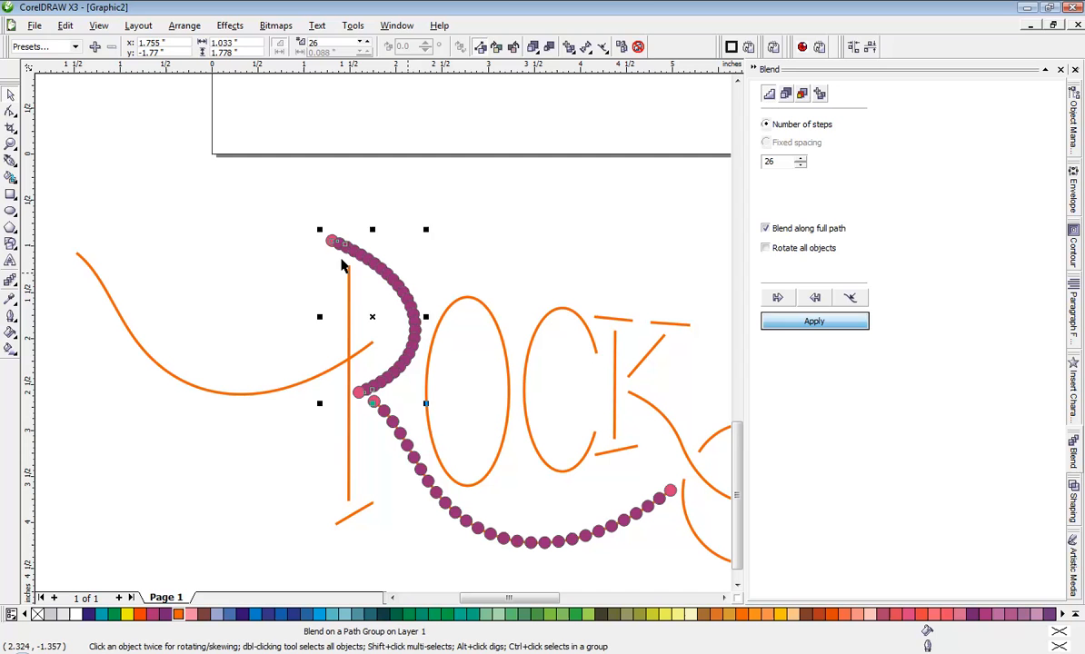
Delete the leftover duplicate leg curve beside the first R
left_click(235, 240)
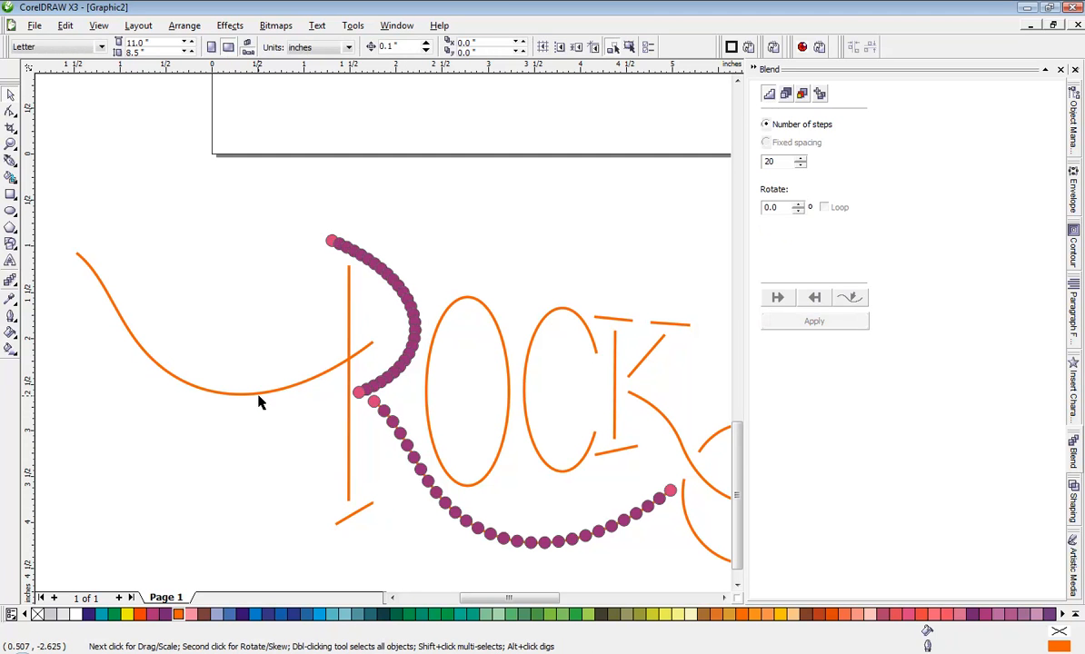
left_click(257, 396)
key("Delete")
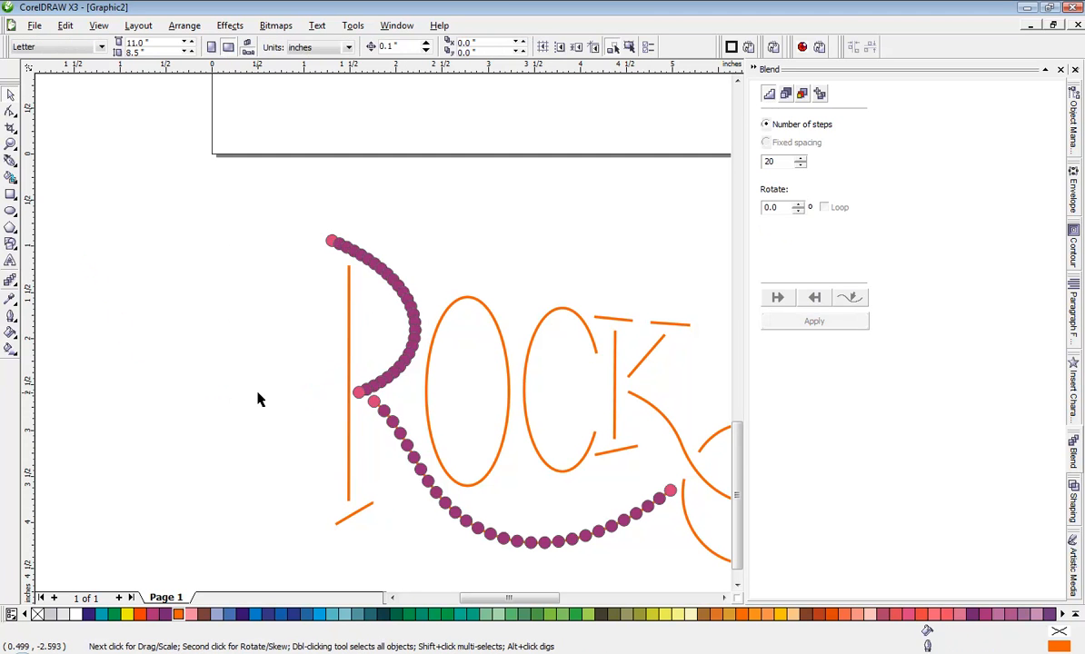
Set the blend along the first R's bowl to 15 steps and check the circle spacing
left_click(413, 301)
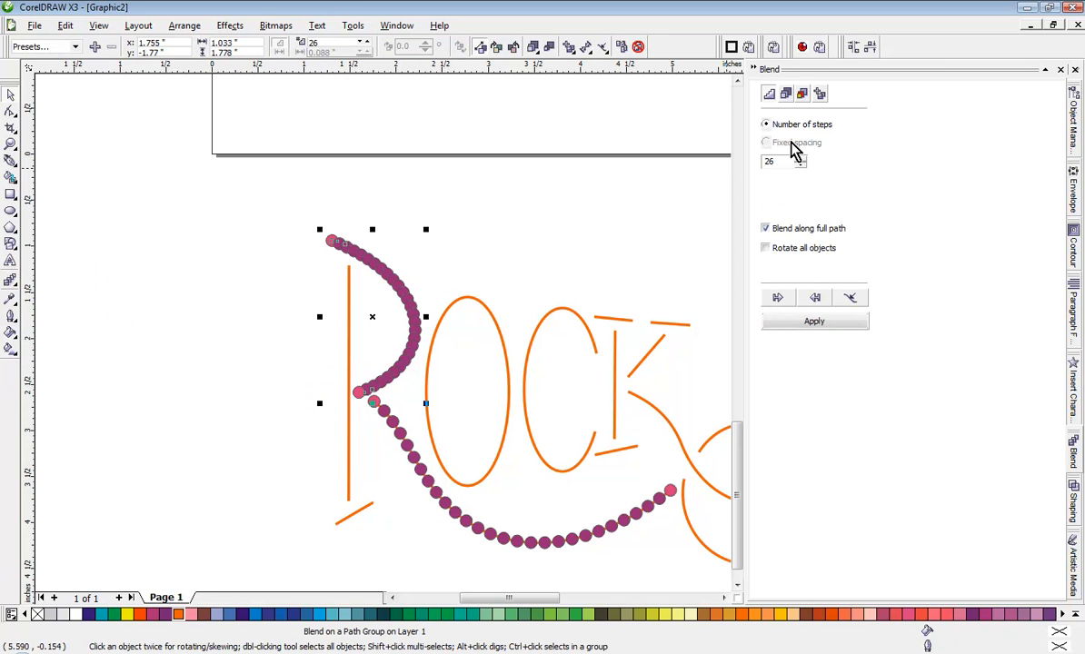
double_click(789, 162)
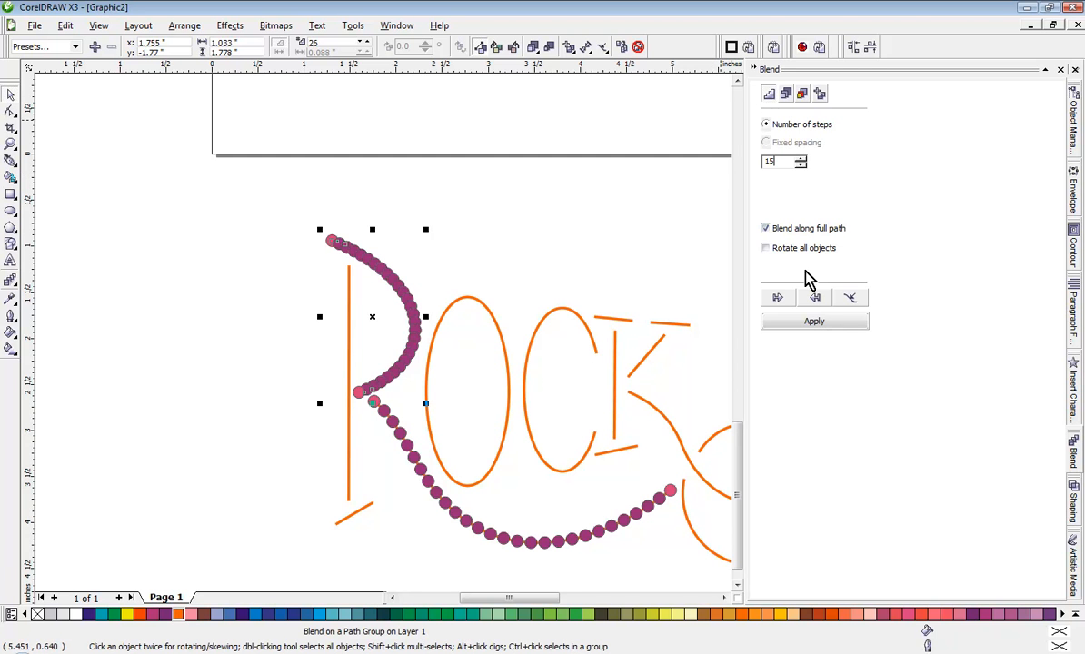
left_click(806, 318)
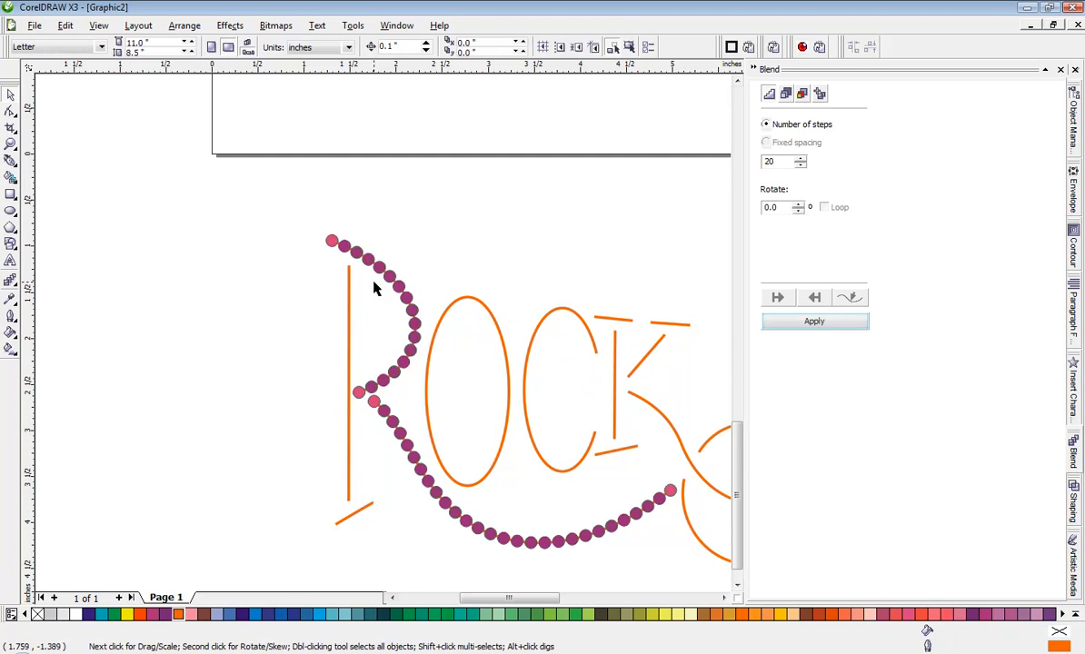
scroll(376, 287, "up", 3)
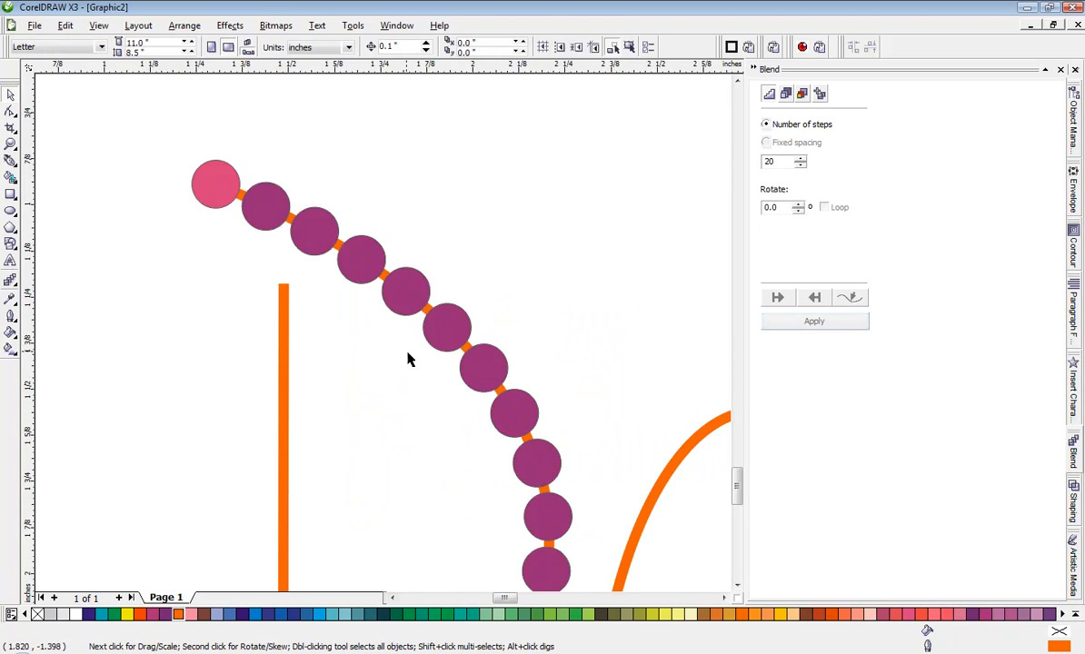
Set the blend along the first R's bowl to 14 steps and check the spacing where the bowl meets the leg
left_click(799, 164)
left_click(850, 322)
scroll(382, 336, "down", 4)
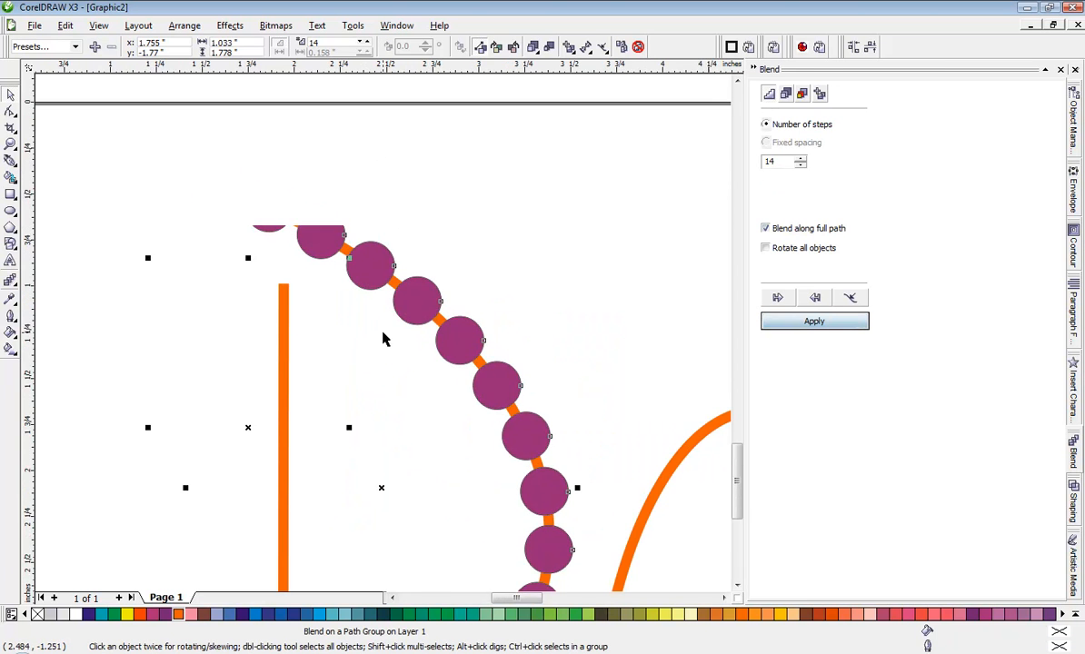
left_click(230, 404)
scroll(289, 433, "down", 3)
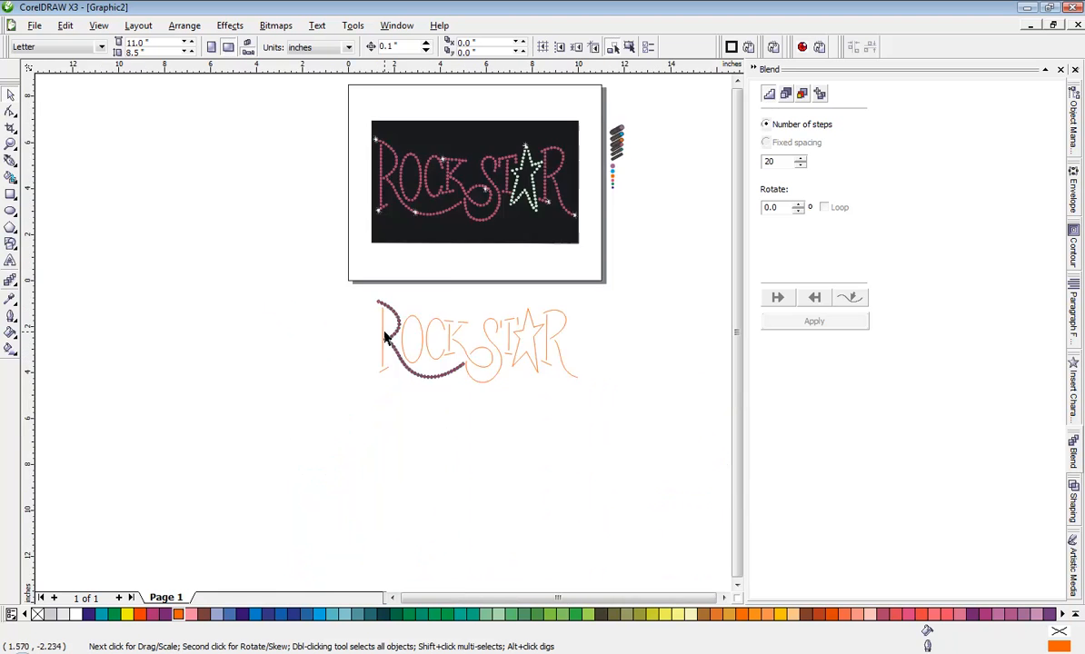
scroll(383, 339, "up", 5)
scroll(383, 338, "down", 3)
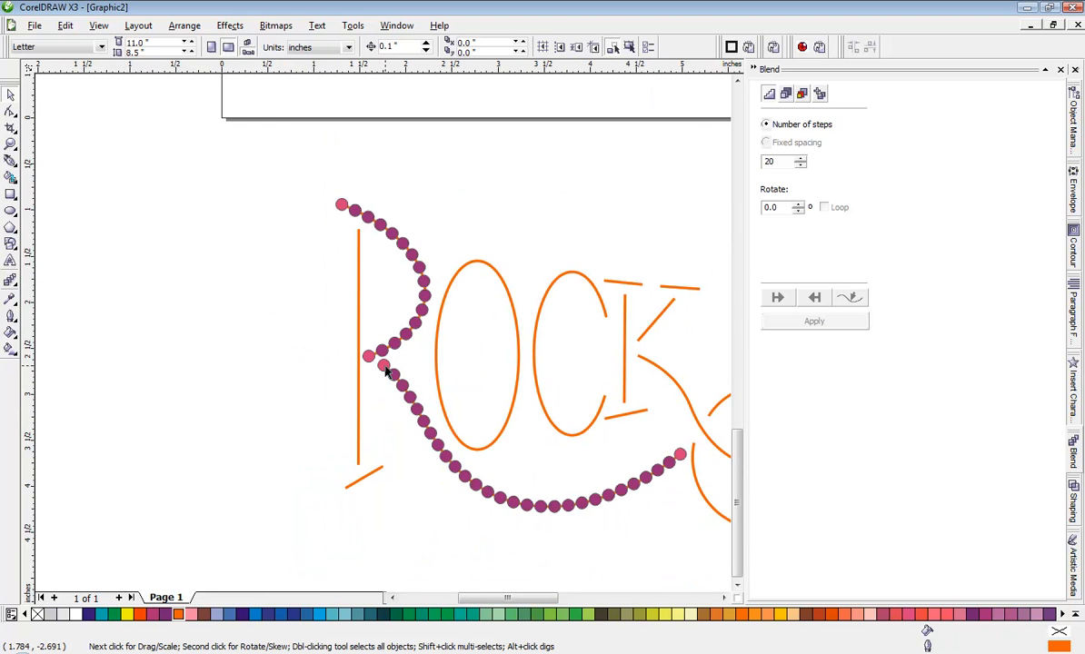
scroll(372, 368, "up", 5)
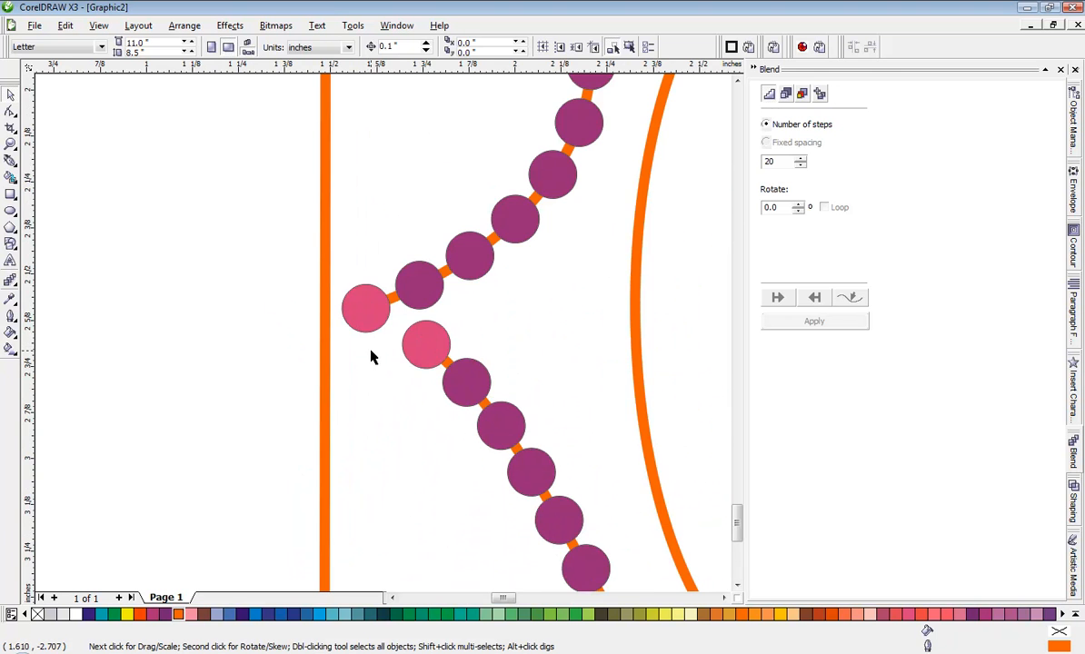
scroll(370, 357, "down", 2)
Copy the bowl's circle blend to the empty area left of the first R and undo that copy
left_click(363, 236)
scroll(380, 336, "down", 3)
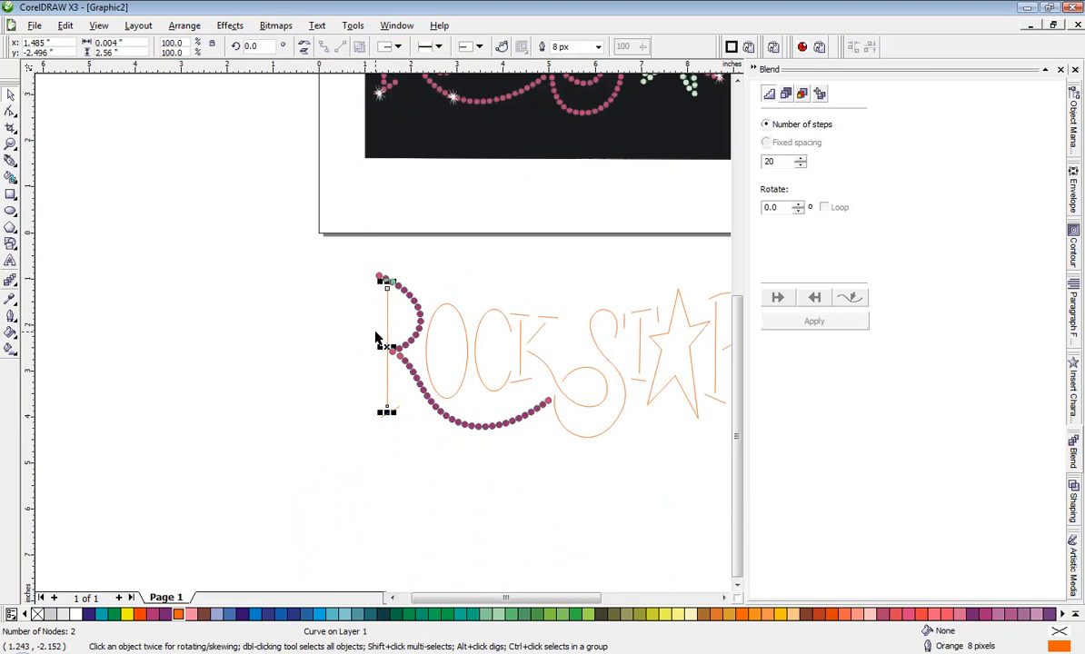
left_click(378, 329)
scroll(382, 337, "up", 2)
left_click_drag(462, 304, 268, 356)
left_click(280, 382)
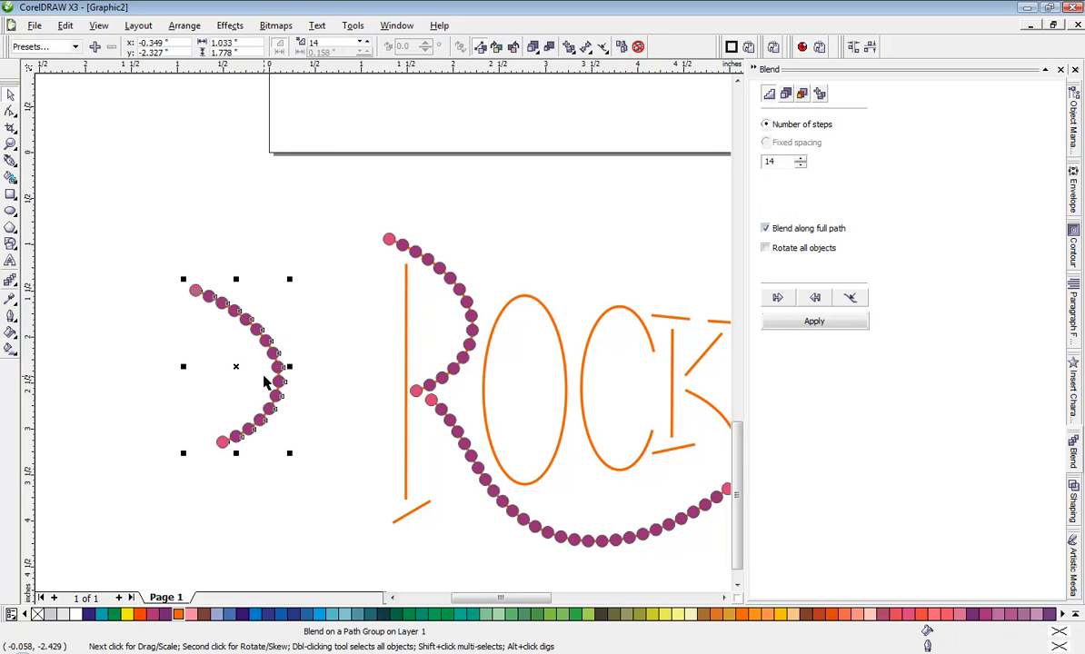
key("ctrl+z")
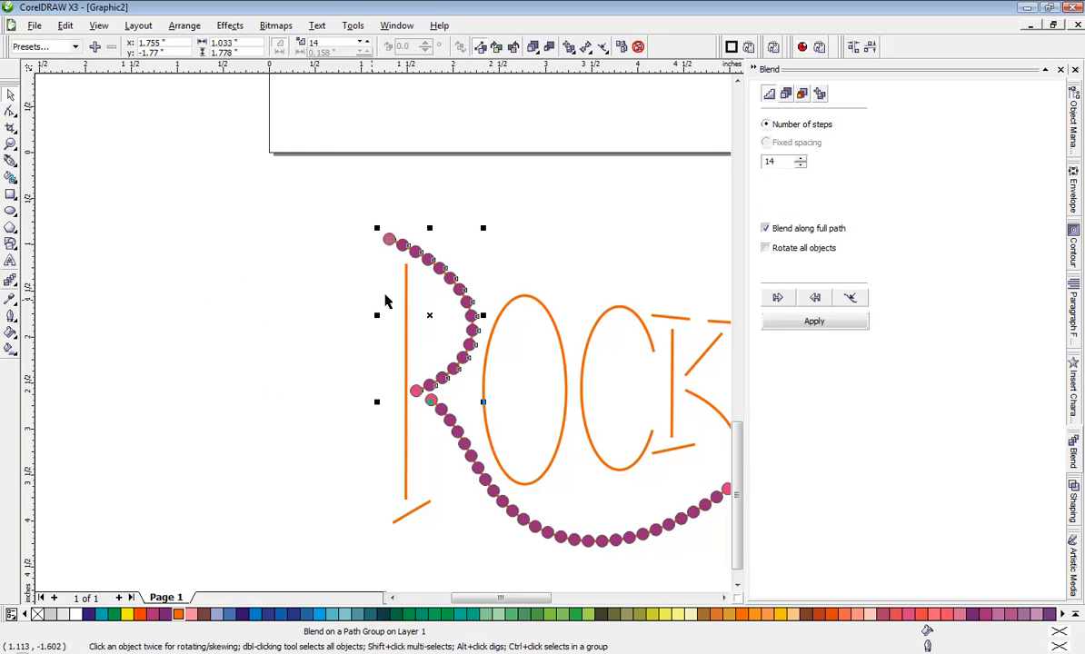
left_click(377, 298)
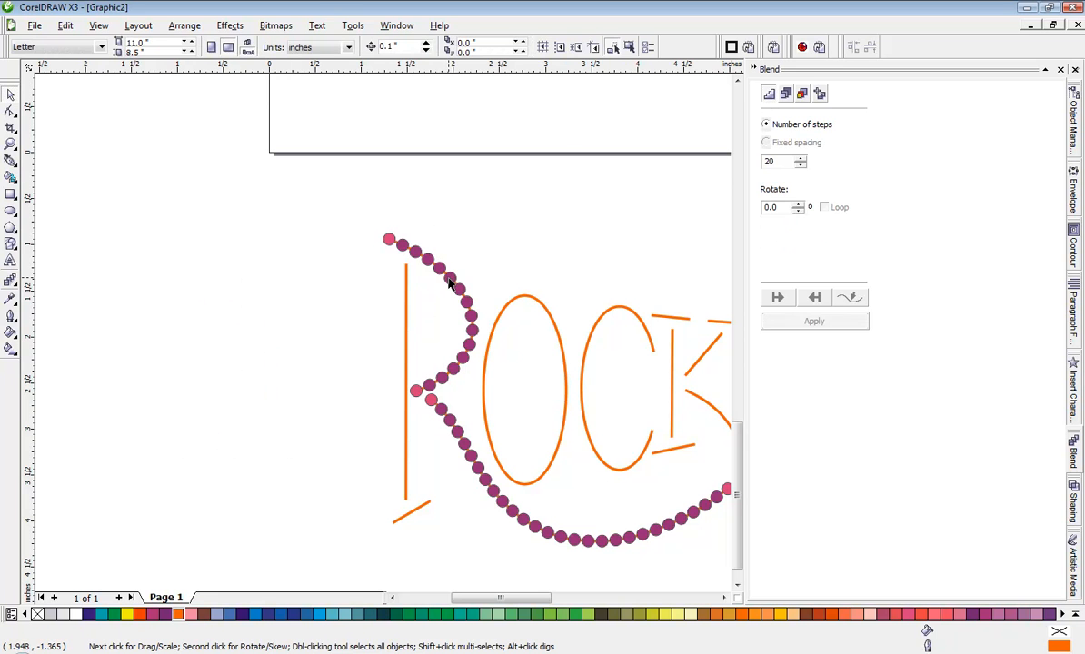
Place a copy of the bowl's circle blend on the empty area left of the first R
left_click(448, 281)
left_click(325, 272)
left_click(448, 284)
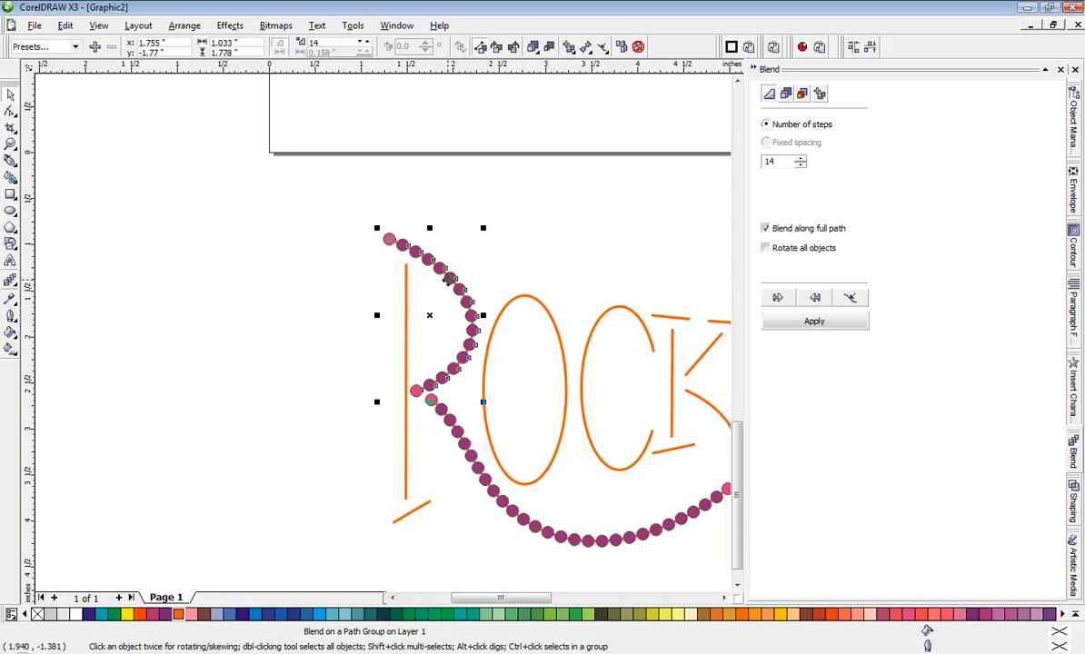
left_click_drag(448, 279, 234, 347)
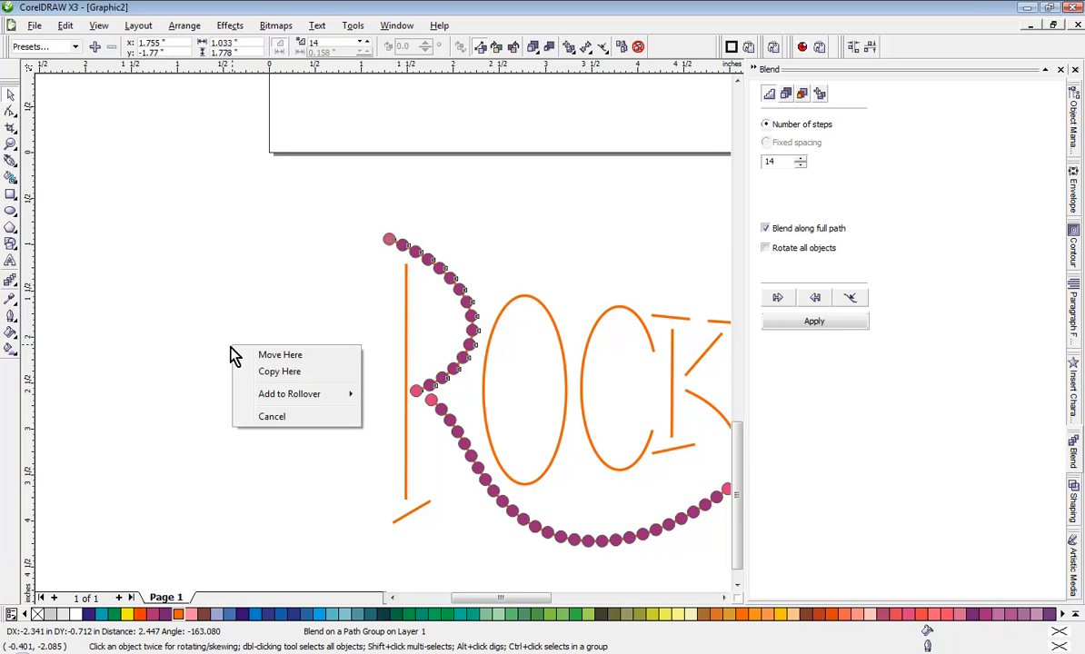
left_click(282, 372)
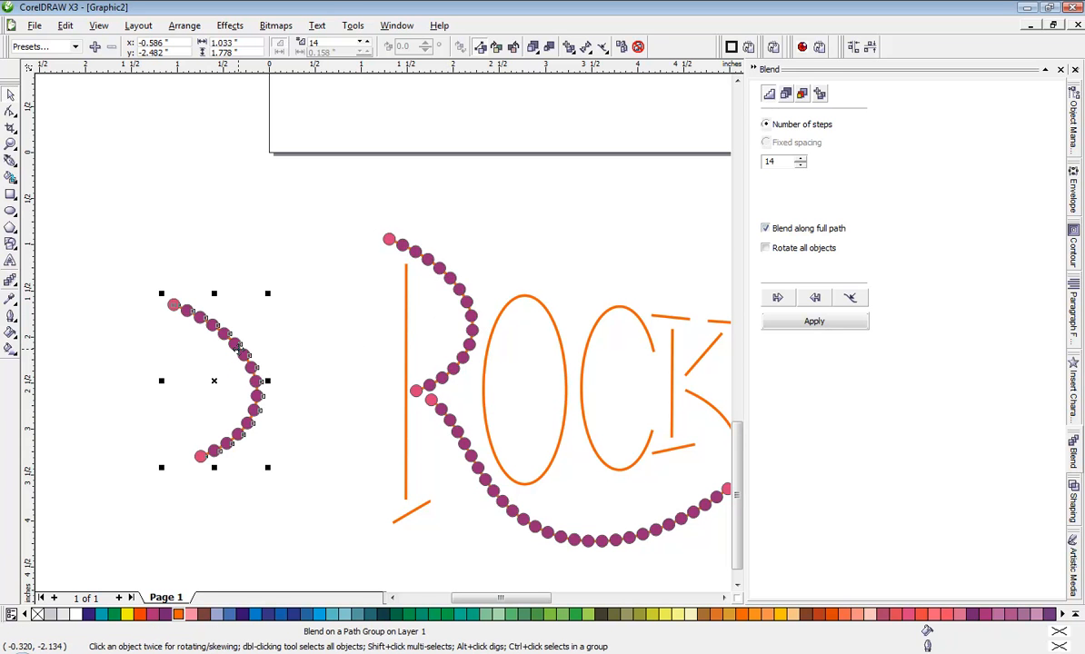
left_click(343, 301)
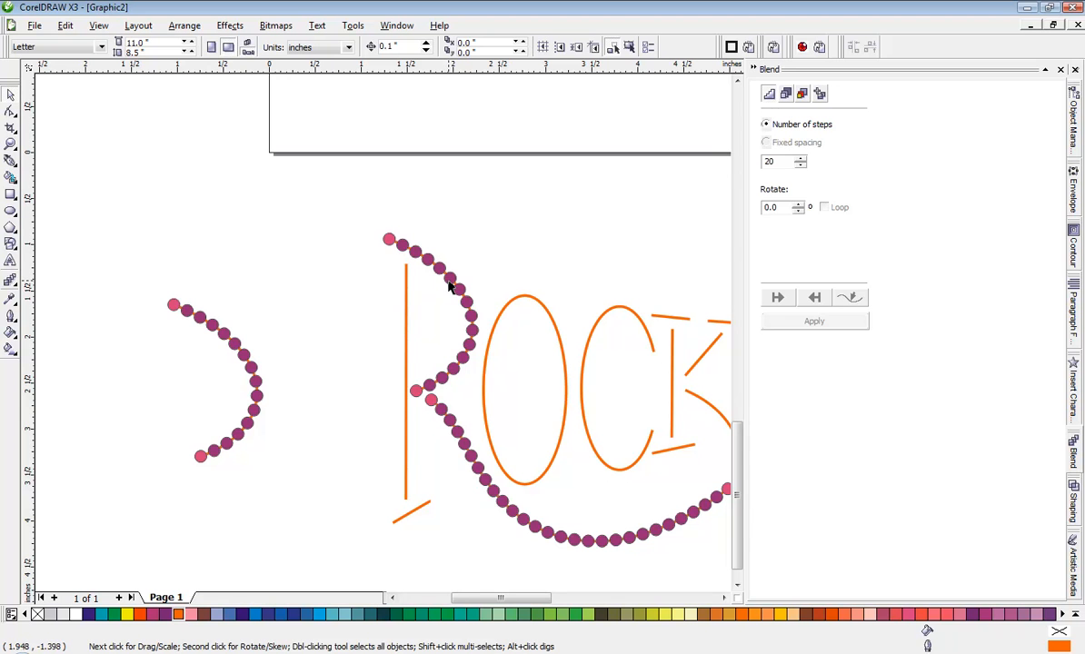
Practise copying the bowl's blend to the upper left of the first R, deleting each extra copy
left_click_drag(448, 288, 305, 239)
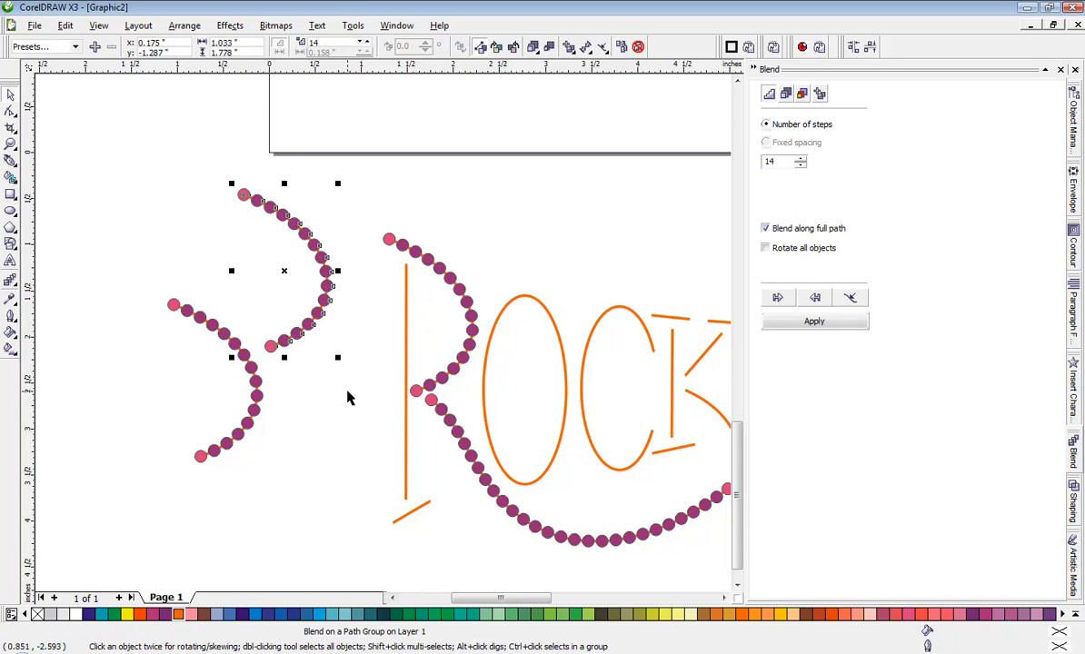
key("Delete")
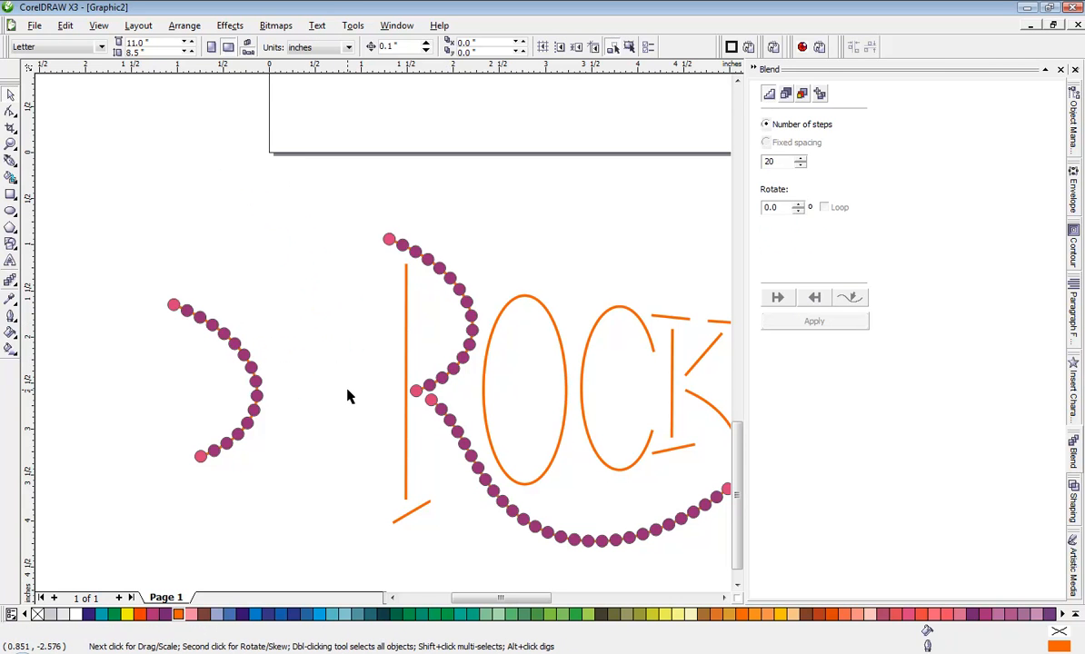
left_click_drag(265, 362, 266, 361)
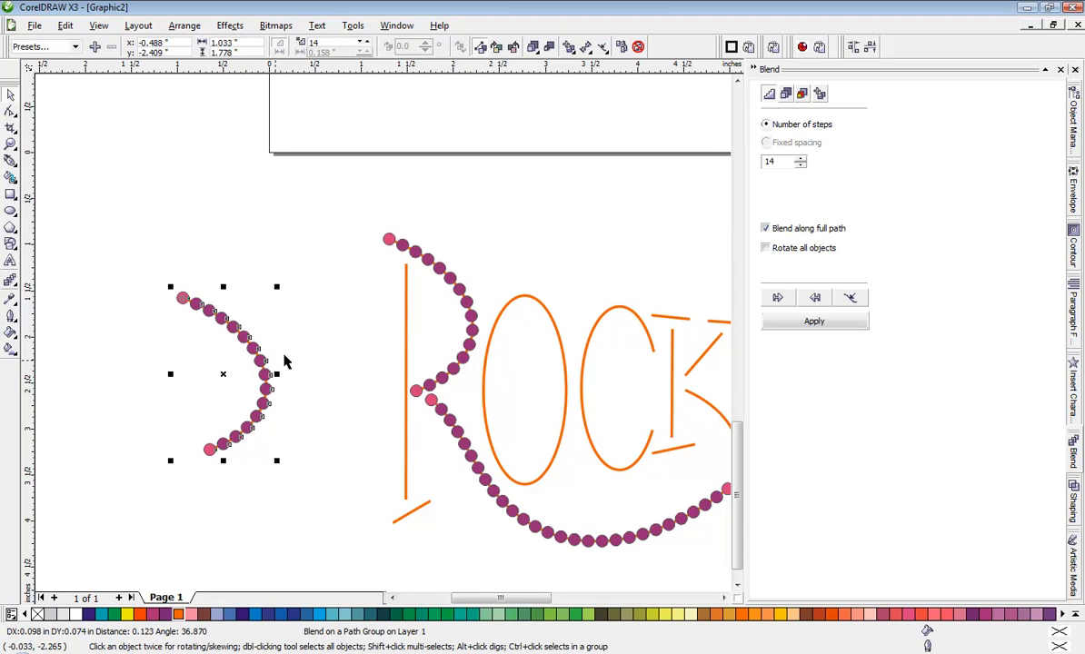
left_click_drag(468, 303, 329, 259)
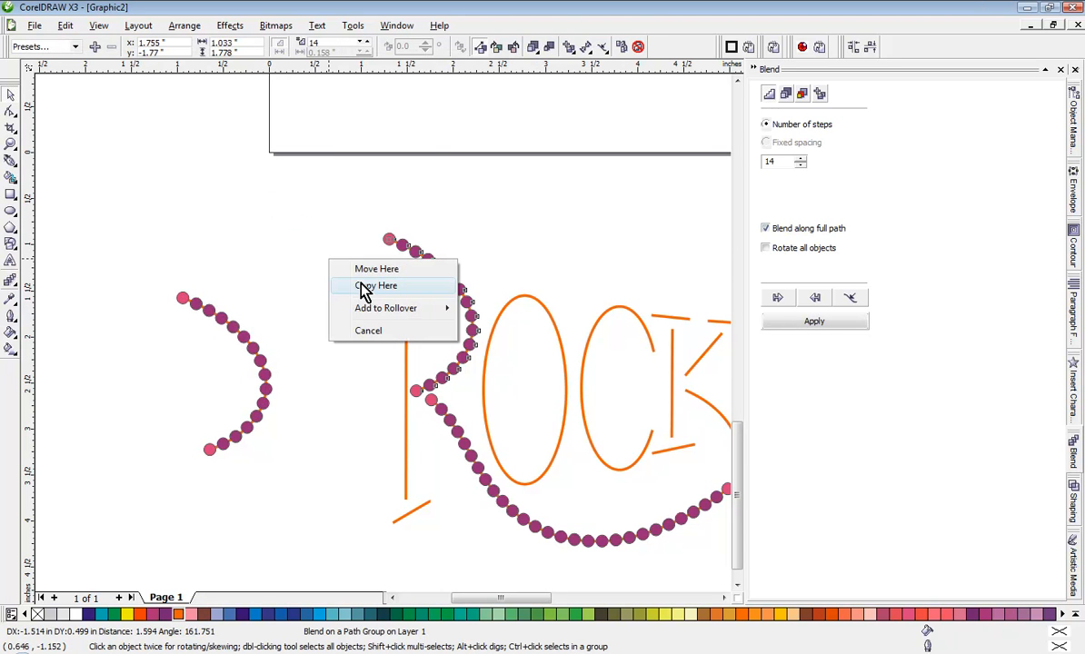
left_click(345, 285)
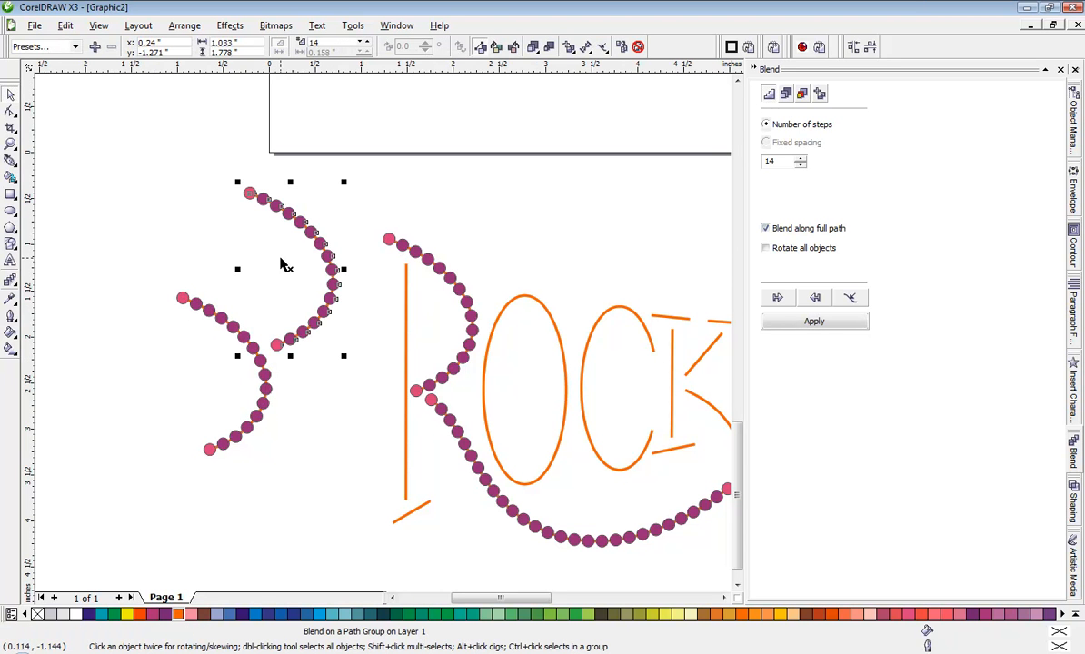
left_click(364, 312)
left_click(328, 296)
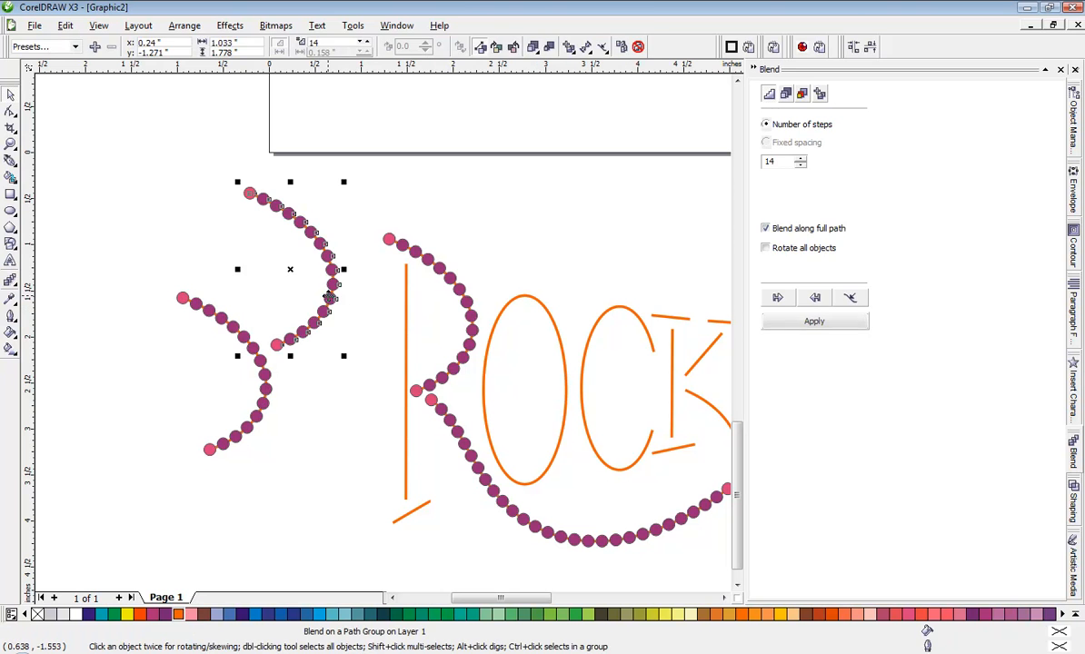
key("Delete")
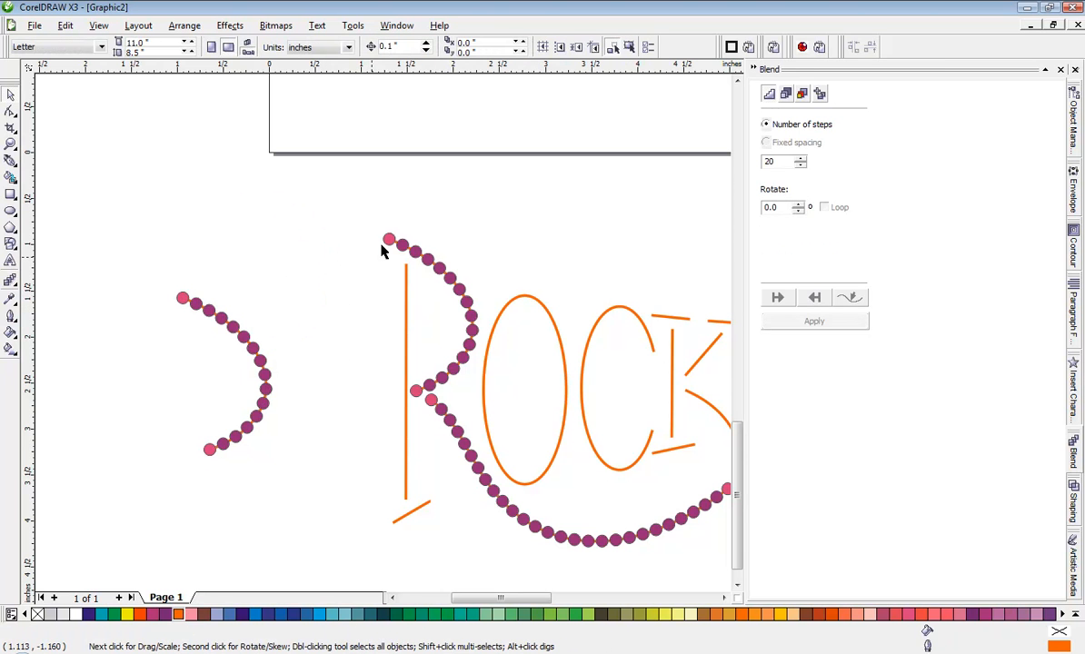
left_click_drag(437, 268, 307, 229)
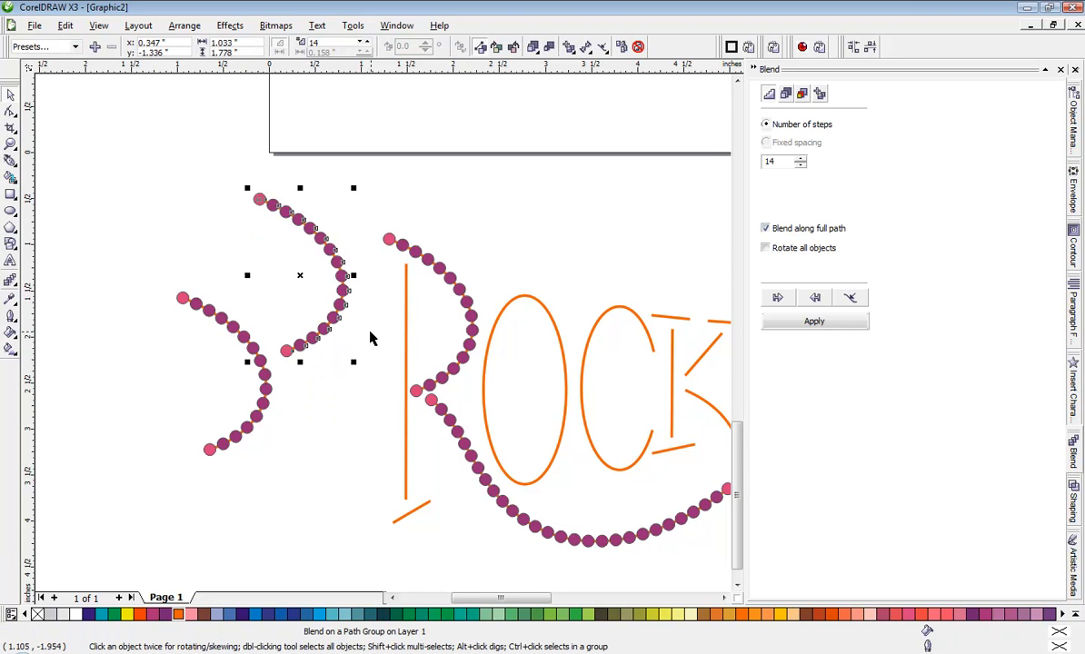
key("Delete")
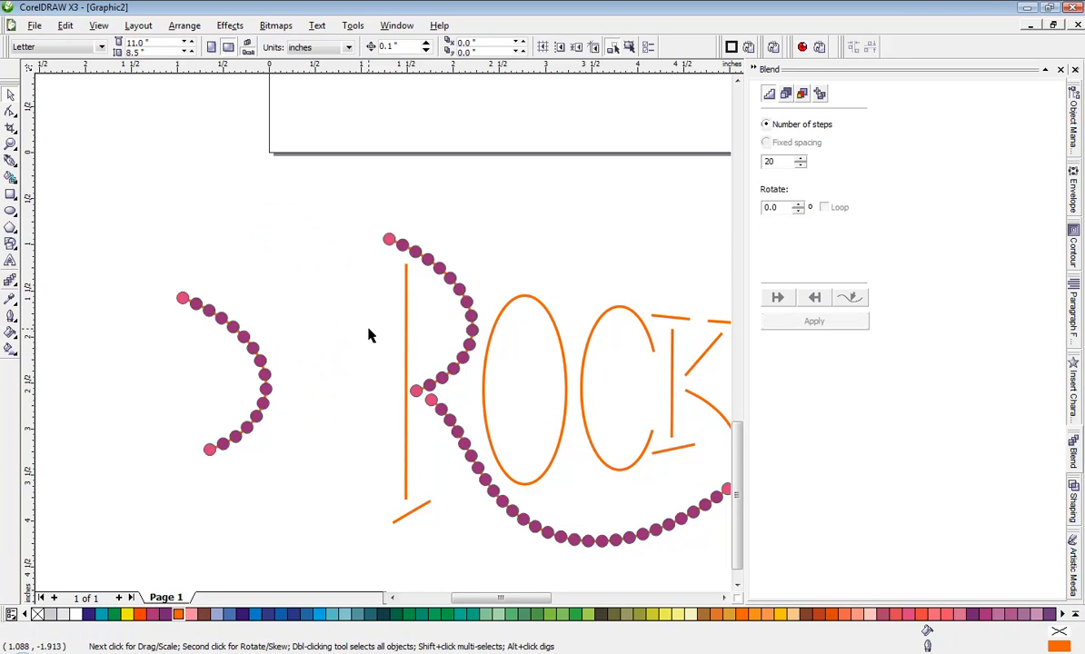
Assign the first R's vertical stem line as the new path of the remaining copied blend
left_click(252, 343)
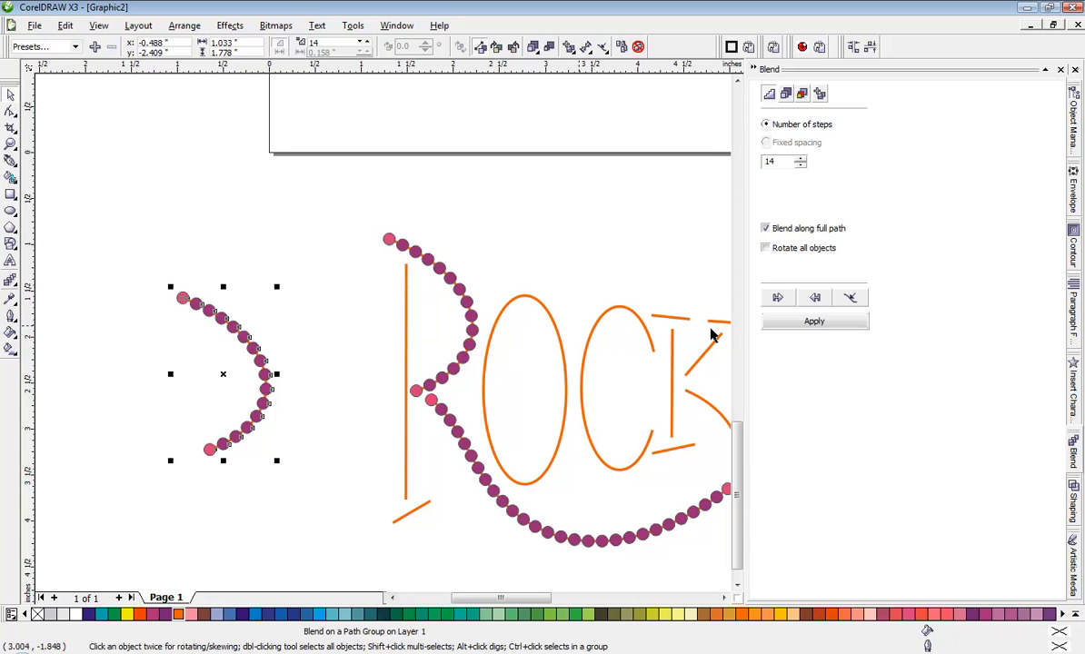
left_click(851, 298)
left_click(872, 309)
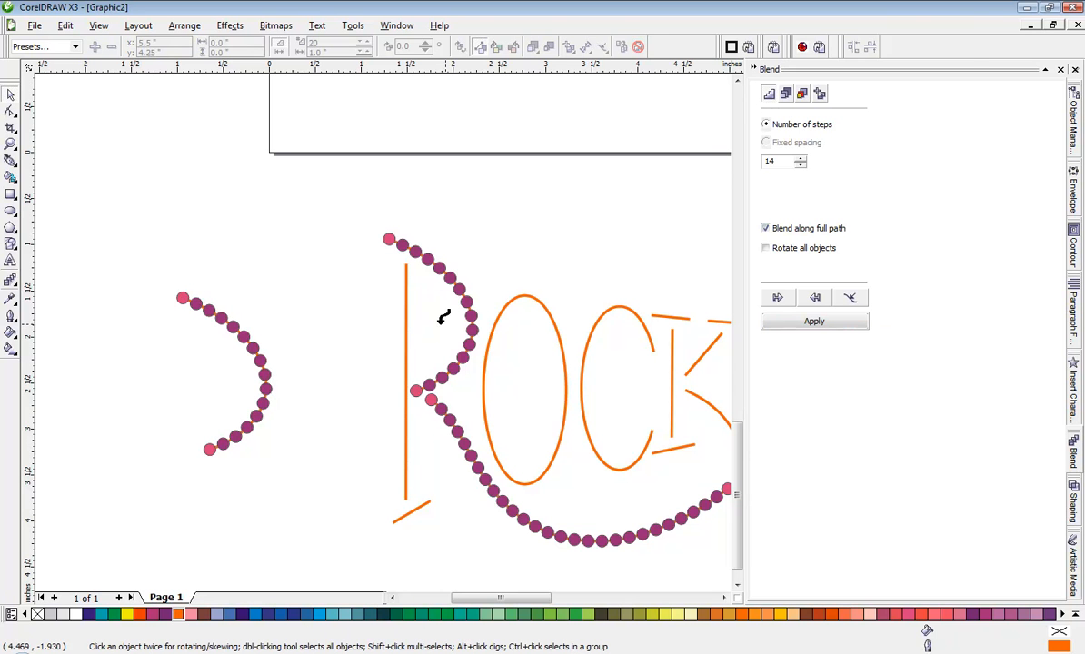
left_click(408, 320)
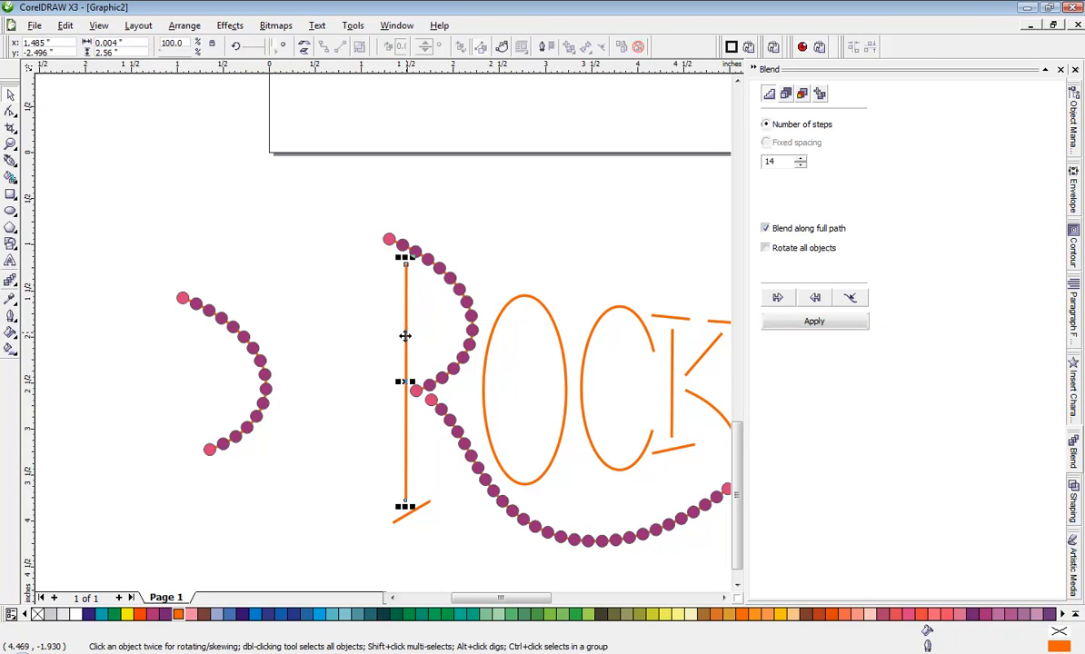
left_click(822, 322)
Delete the leftover duplicate bowl curve left of the first R
left_click(268, 452)
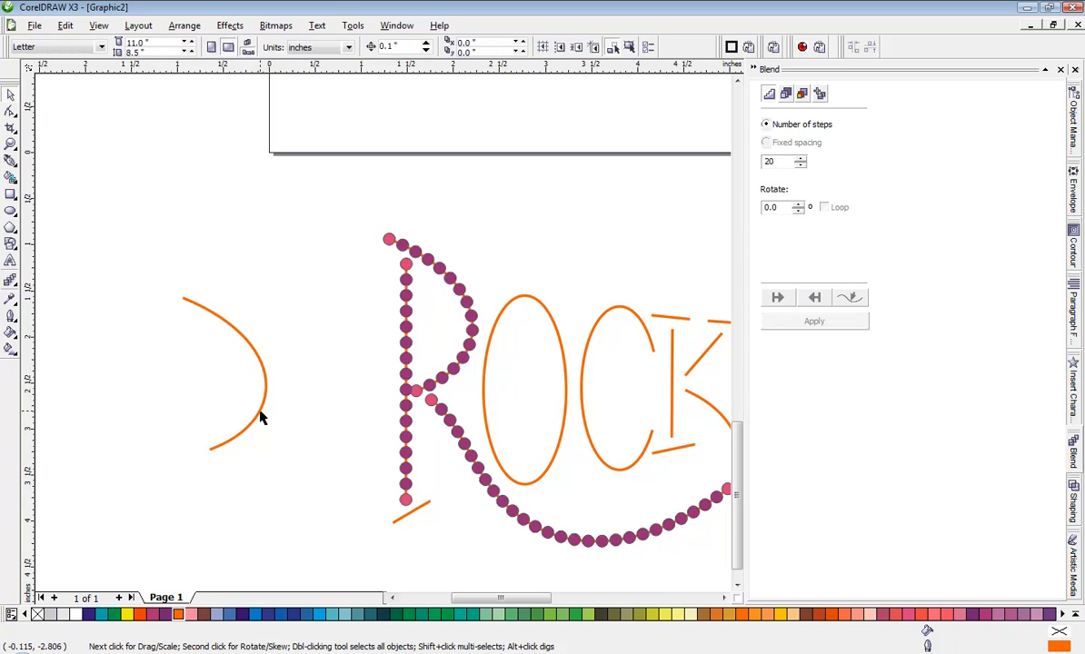
left_click(262, 413)
key("Delete")
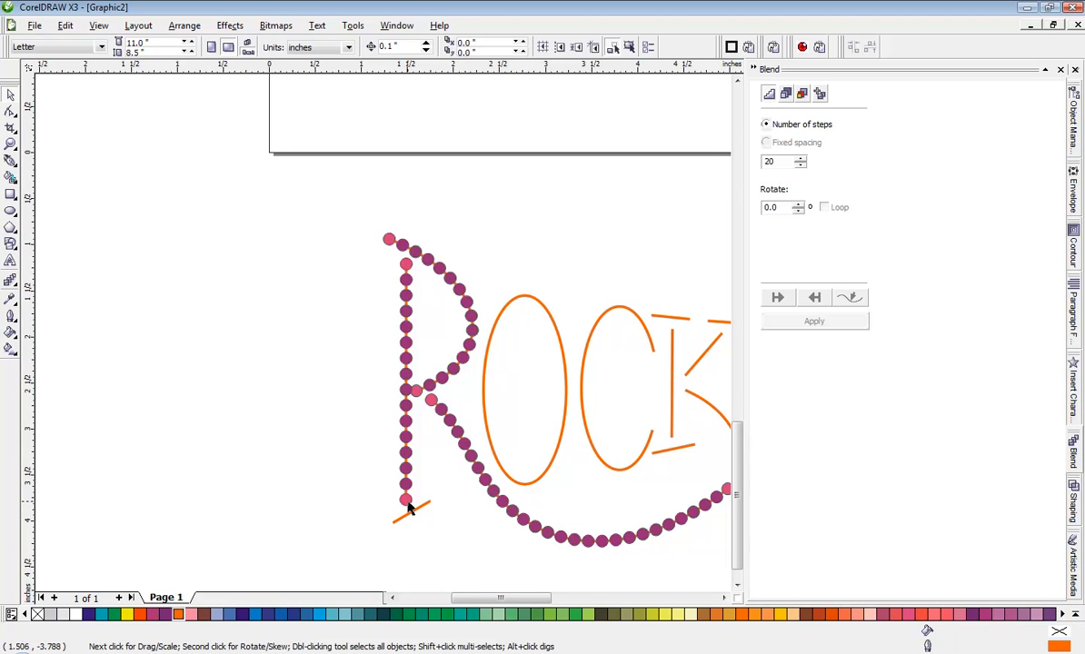
Try moving the stem's circle blend to the empty area left of the first R and undo the move
left_click(405, 503)
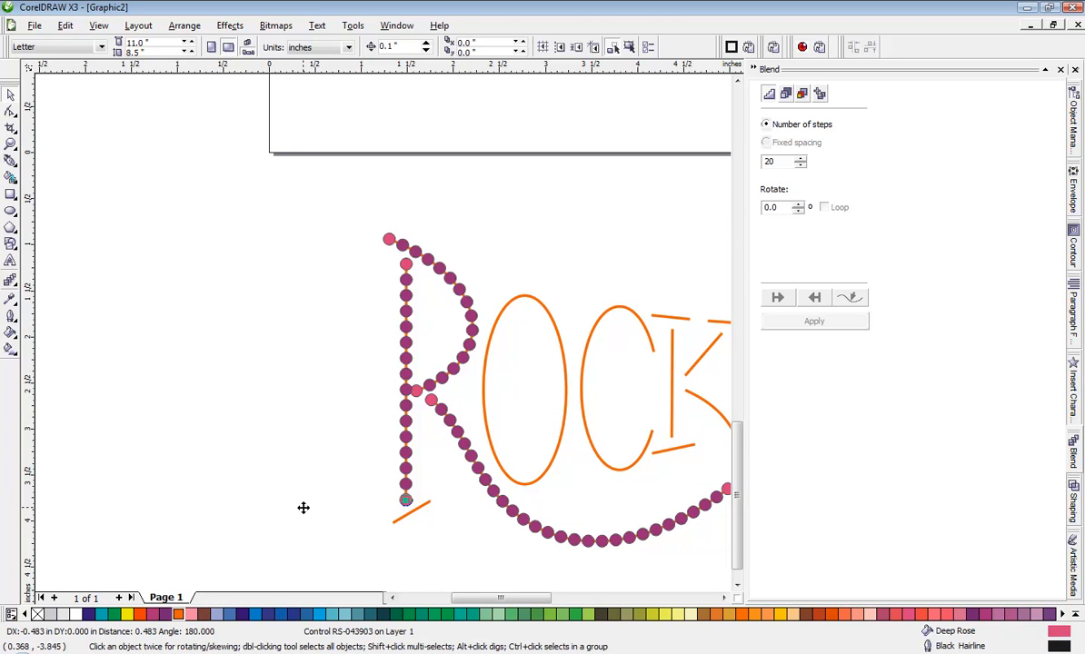
left_click(411, 423)
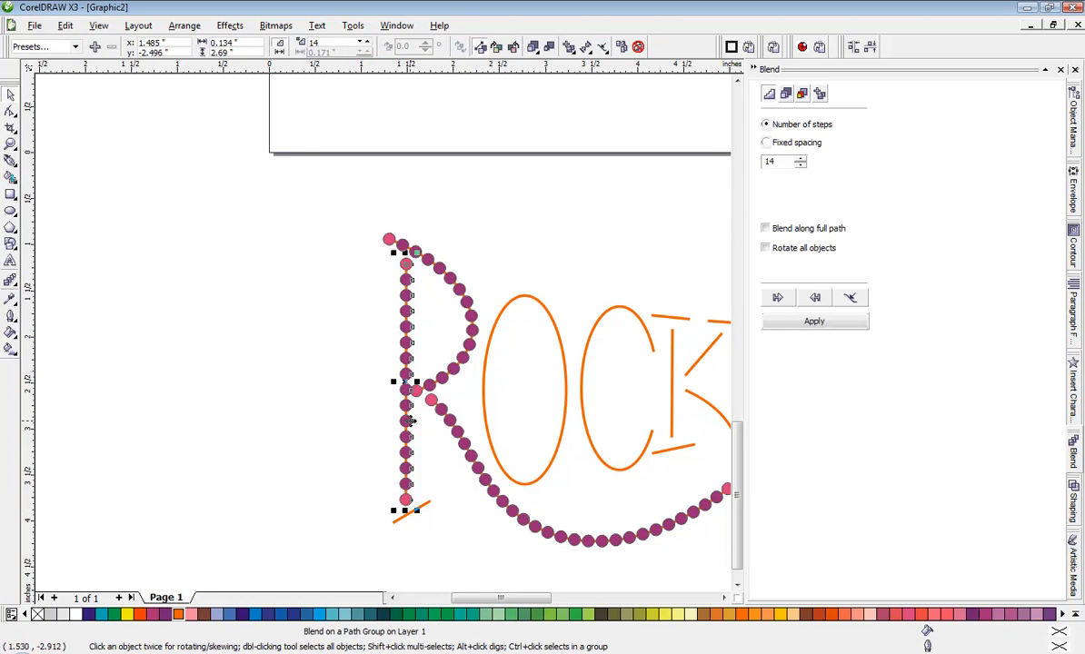
left_click(349, 423)
left_click_drag(404, 411, 251, 453)
key("ctrl+z")
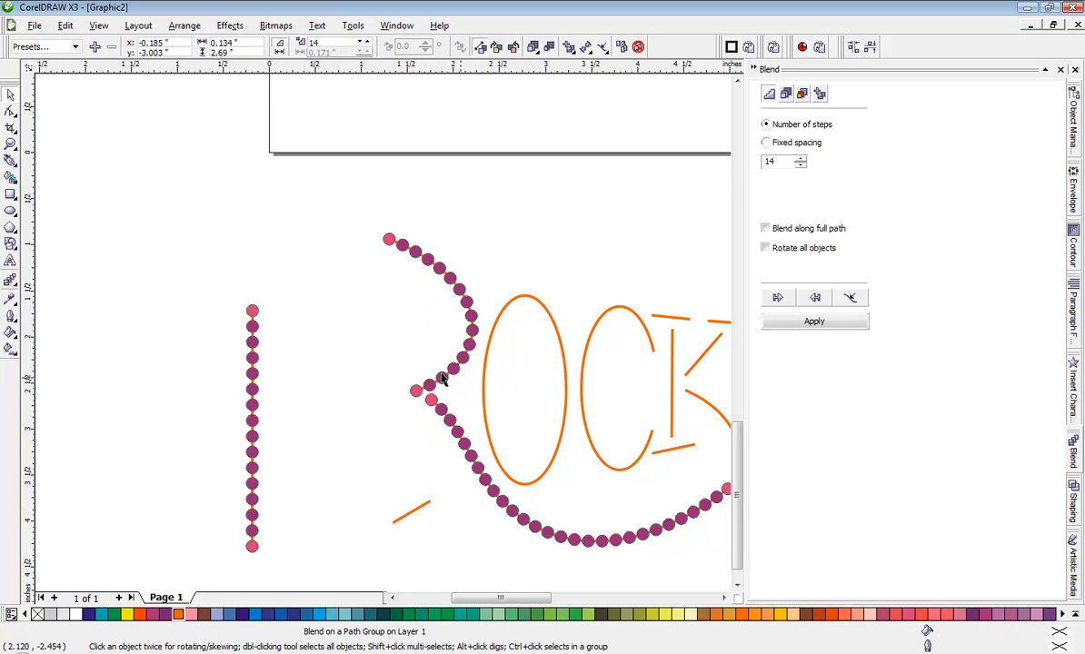
Duplicate the circle blend on the R's vertical stem into the empty space beside the letter
left_click(390, 371)
left_click_drag(404, 375, 272, 404)
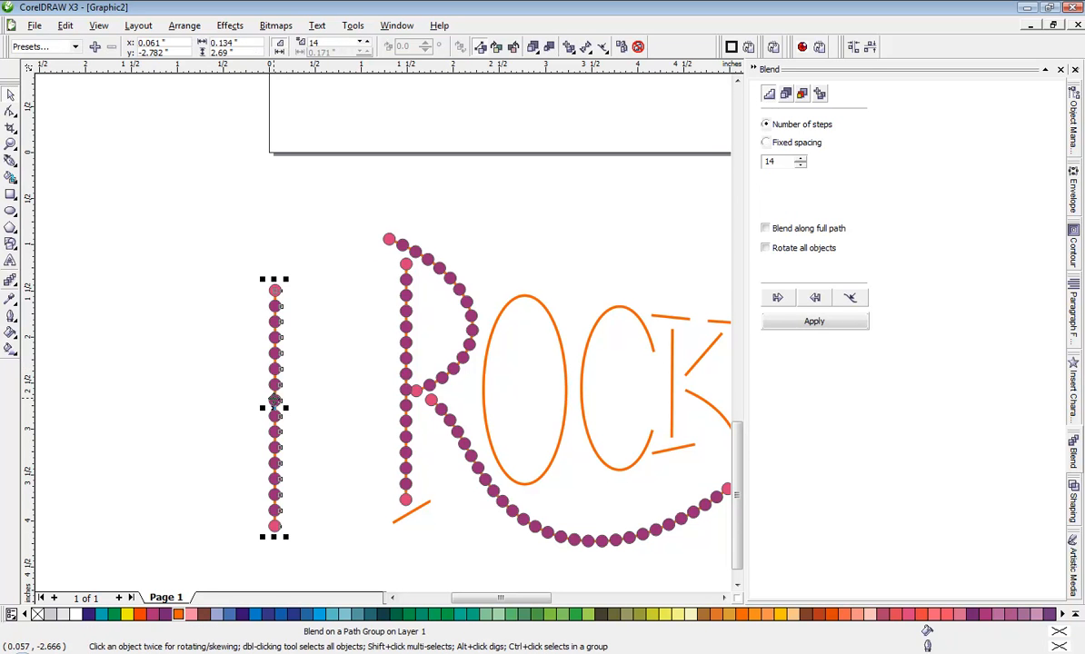
Try to assign the short slanted line at the R's foot as the new path of the copied blend
left_click(850, 300)
left_click(863, 314)
left_click(425, 501)
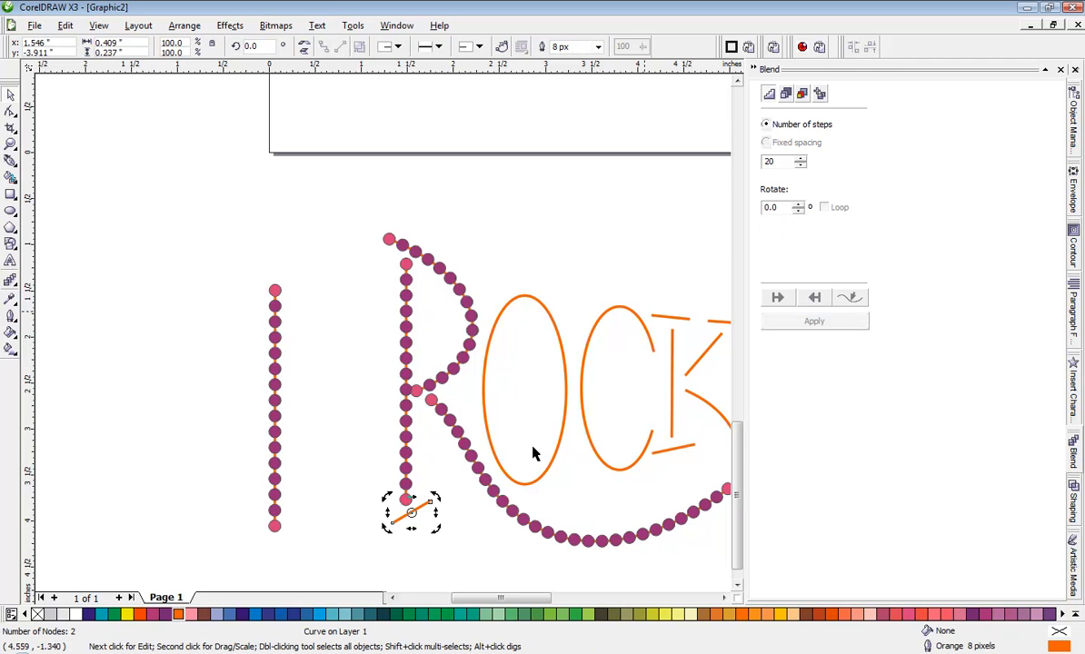
left_click(449, 465)
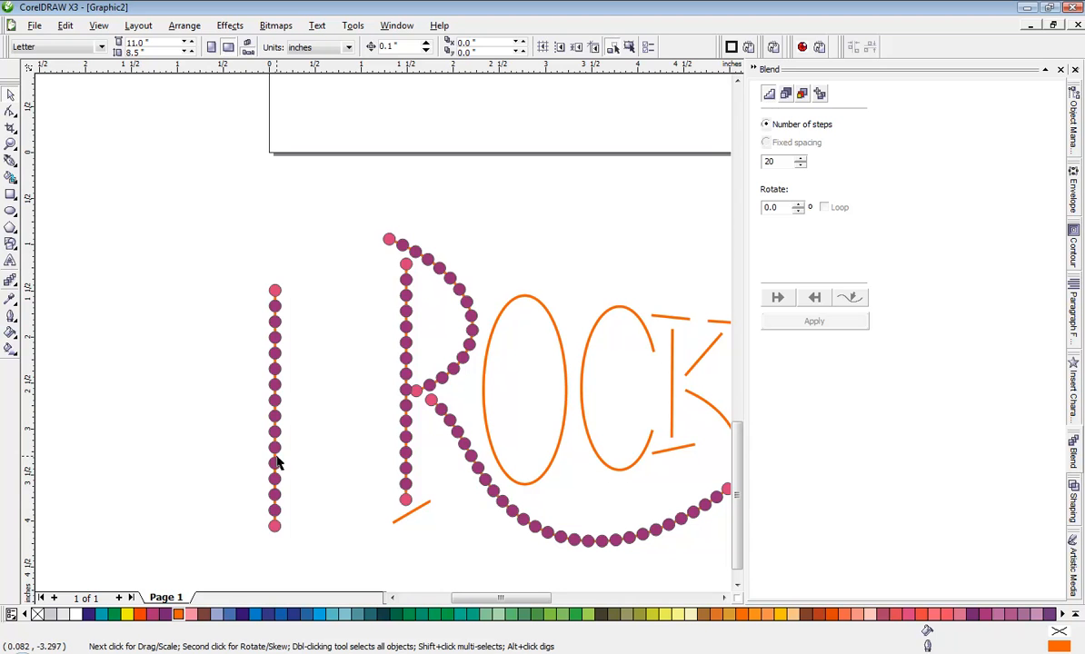
left_click(278, 447)
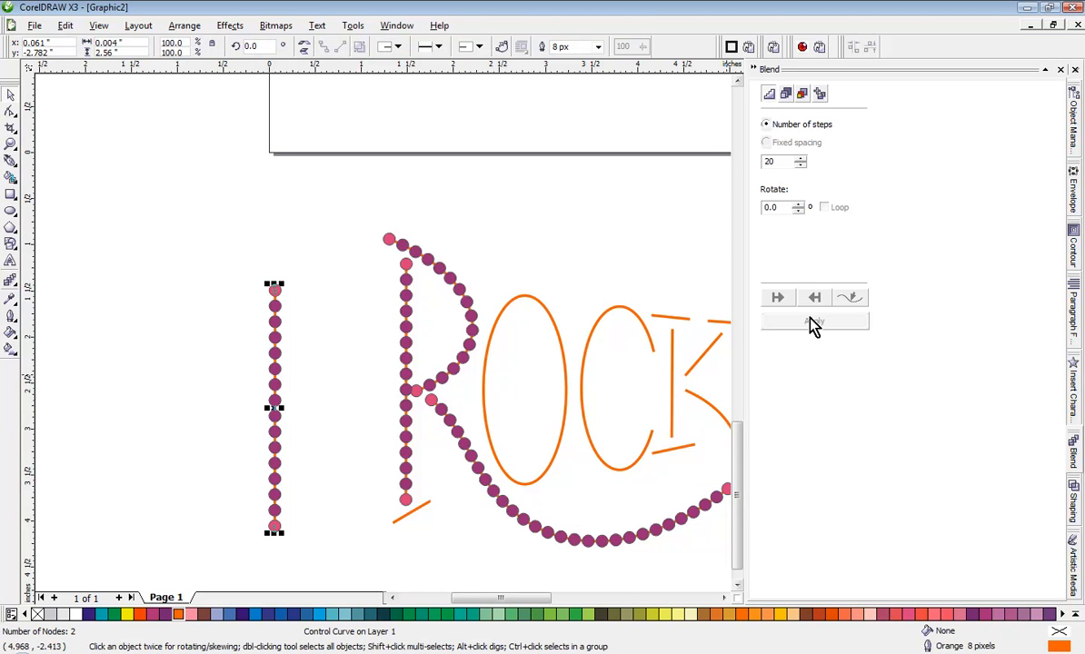
left_click(373, 314)
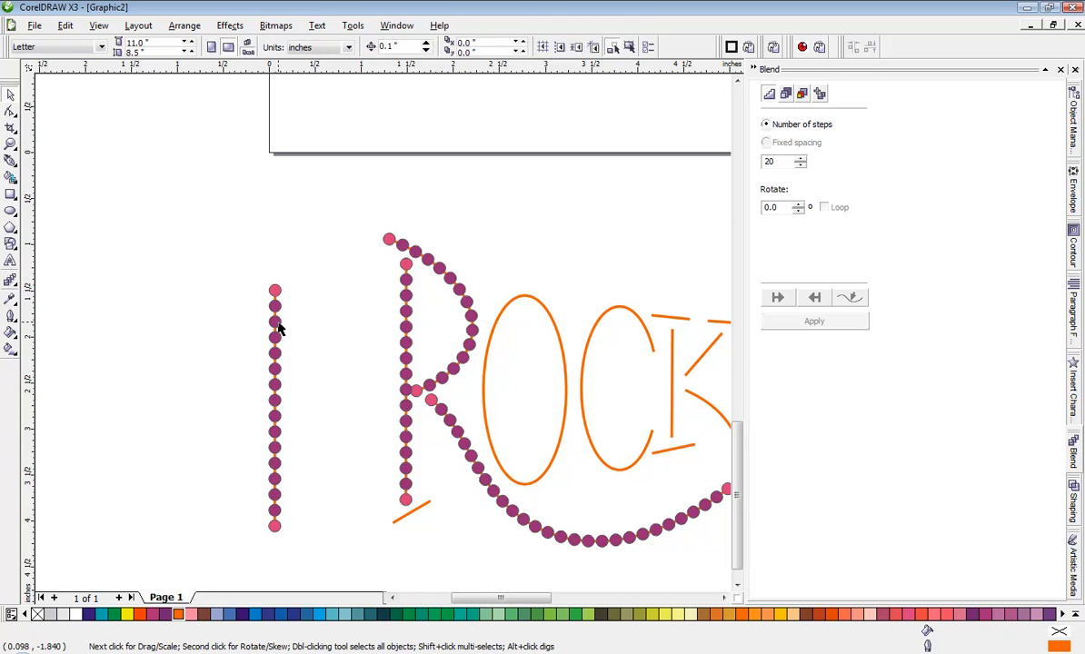
Assign the short slanted line at the R's foot as the duplicate blend's new path and apply the blend
left_click(277, 322)
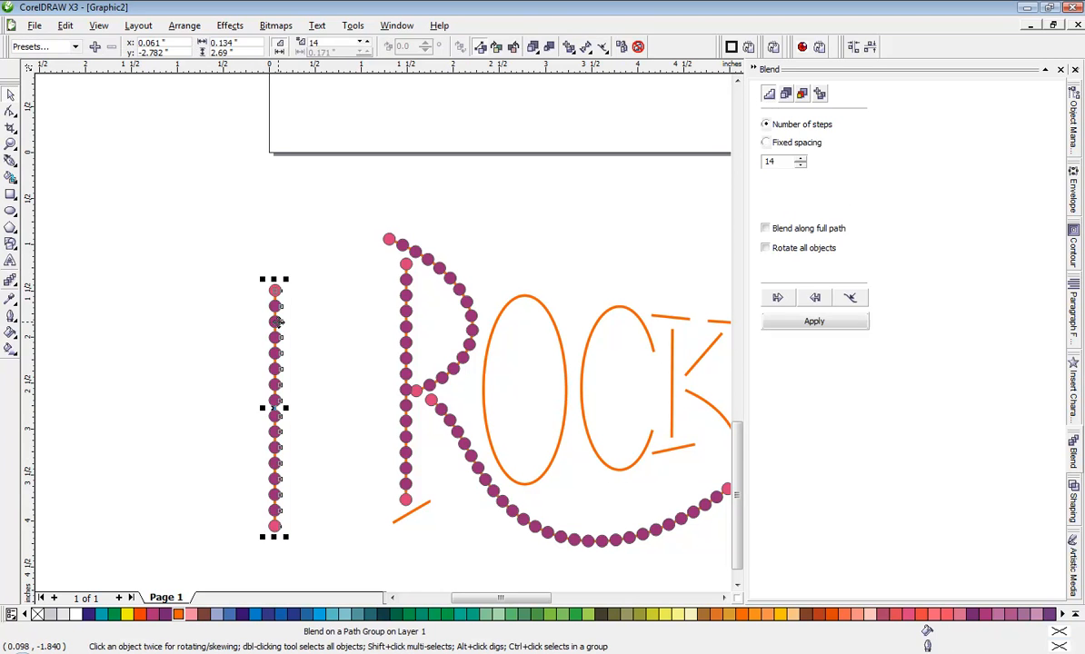
left_click(849, 297)
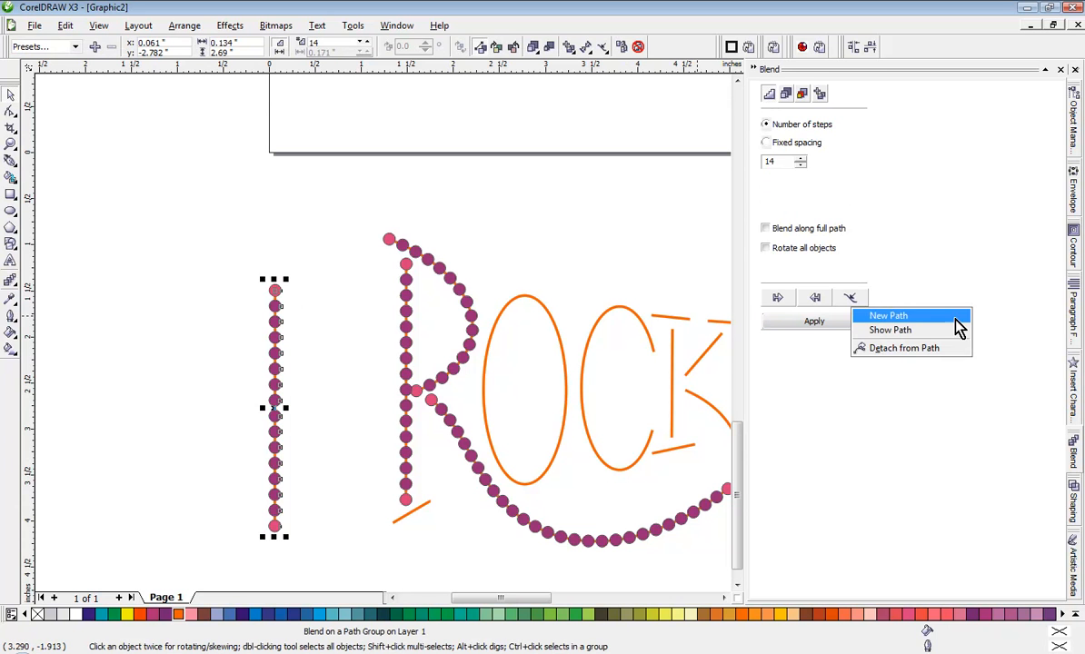
left_click(911, 330)
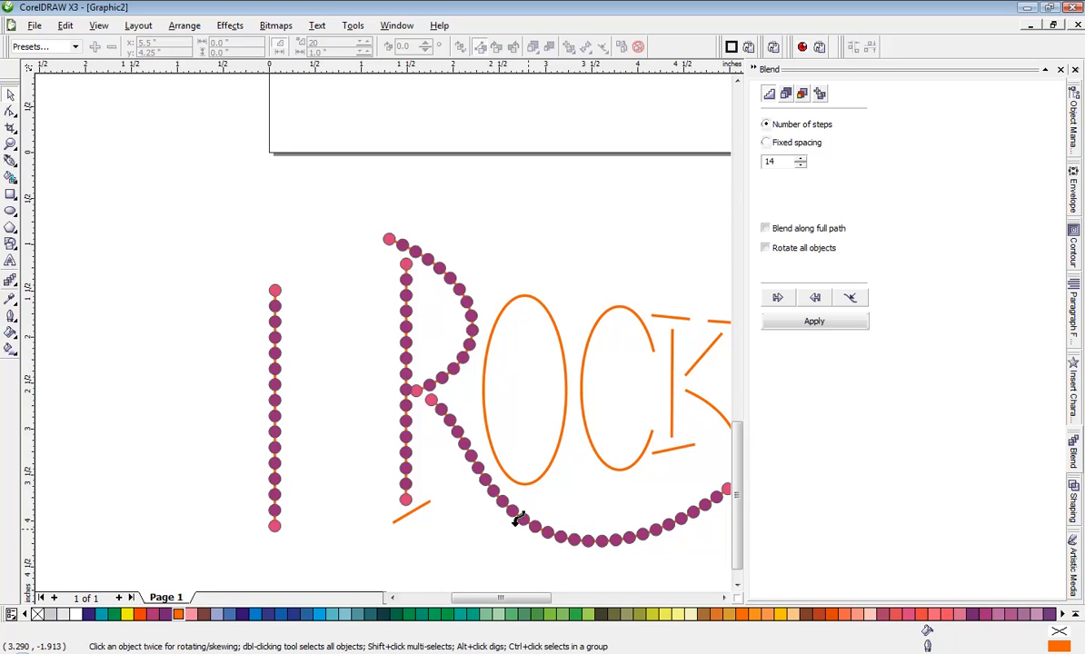
left_click(428, 499)
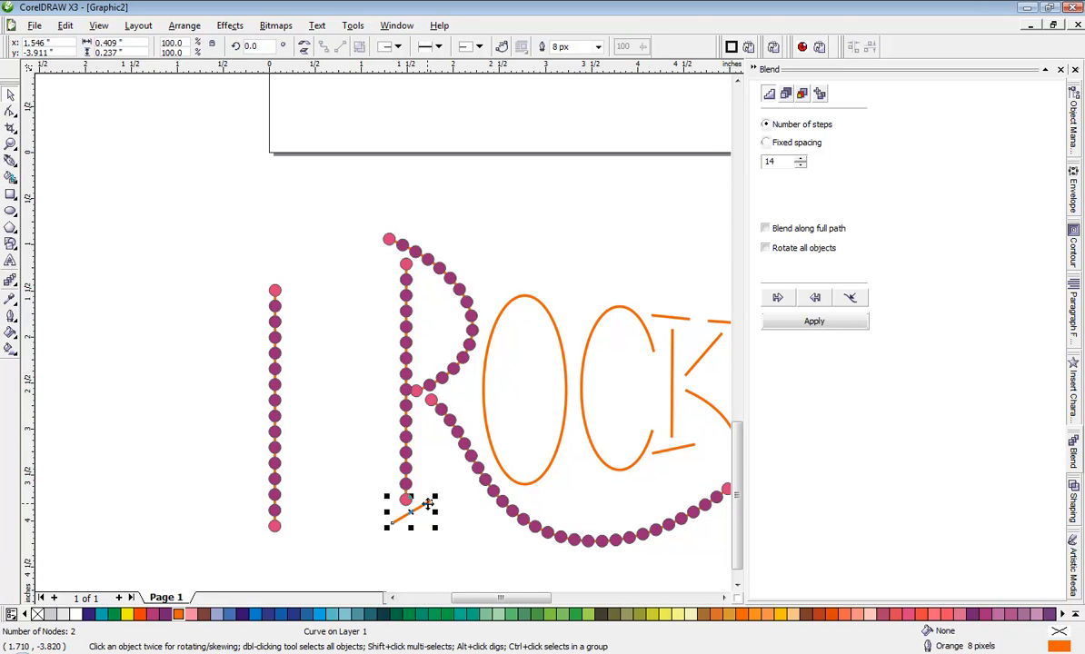
left_click(797, 324)
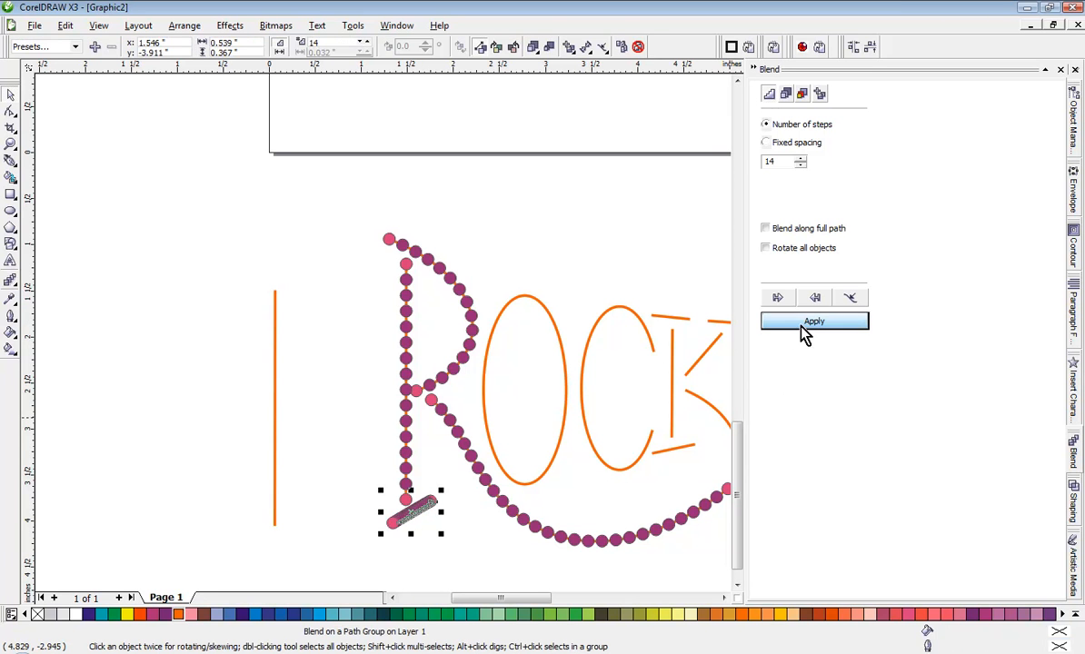
Reduce the blend on the R's foot line to 4 steps, finally to 2, applying each change
double_click(783, 165)
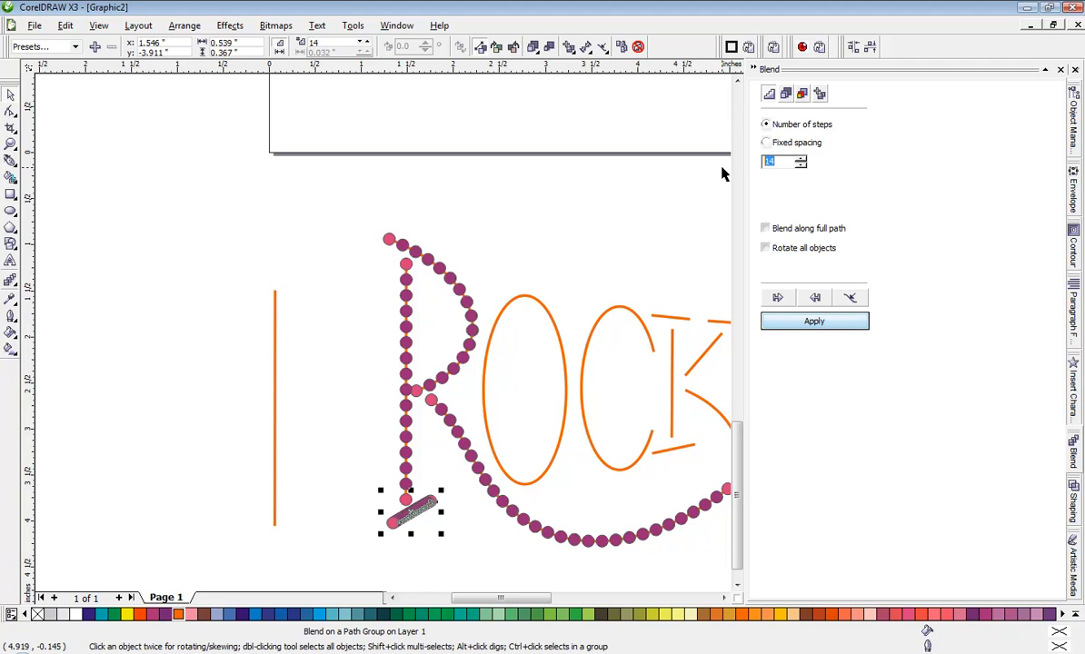
type("4")
left_click(821, 325)
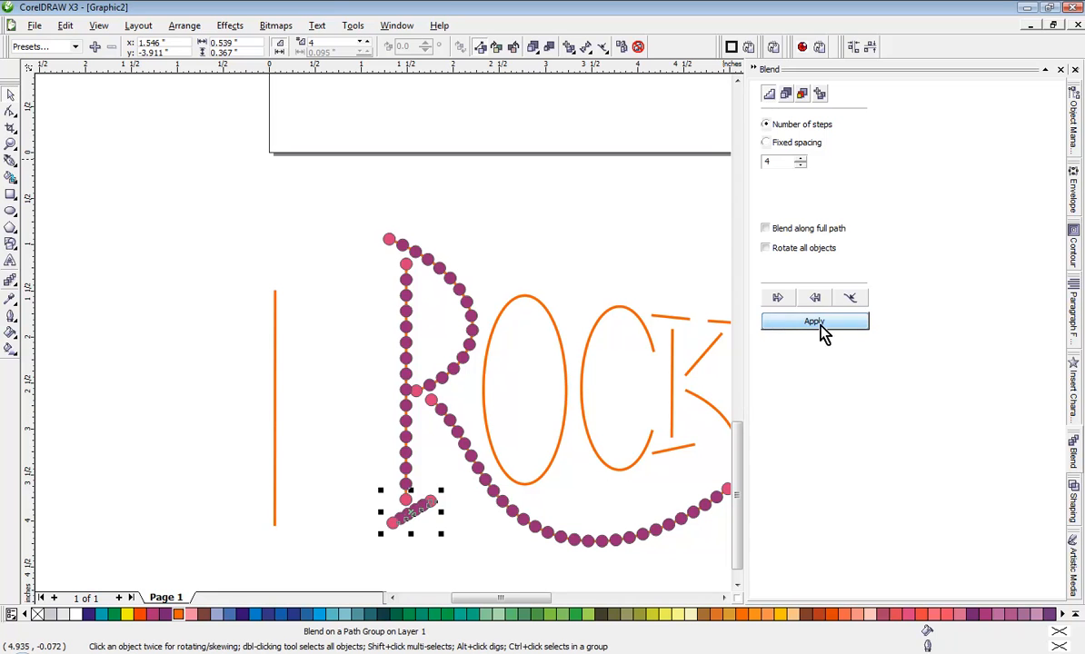
left_click(802, 162)
left_click(800, 164)
left_click(801, 164)
left_click(820, 320)
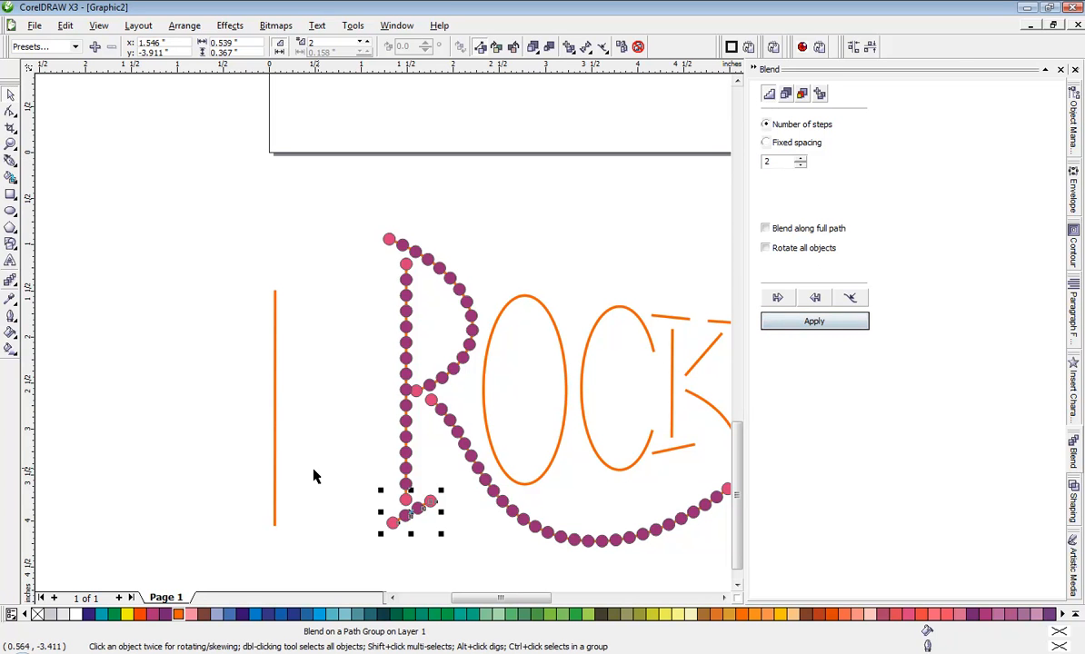
left_click(360, 481)
Move the pink end circle of the R's bowl off the stem to about X 1.642, Y -2.576 inches
scroll(372, 511, "up", 1)
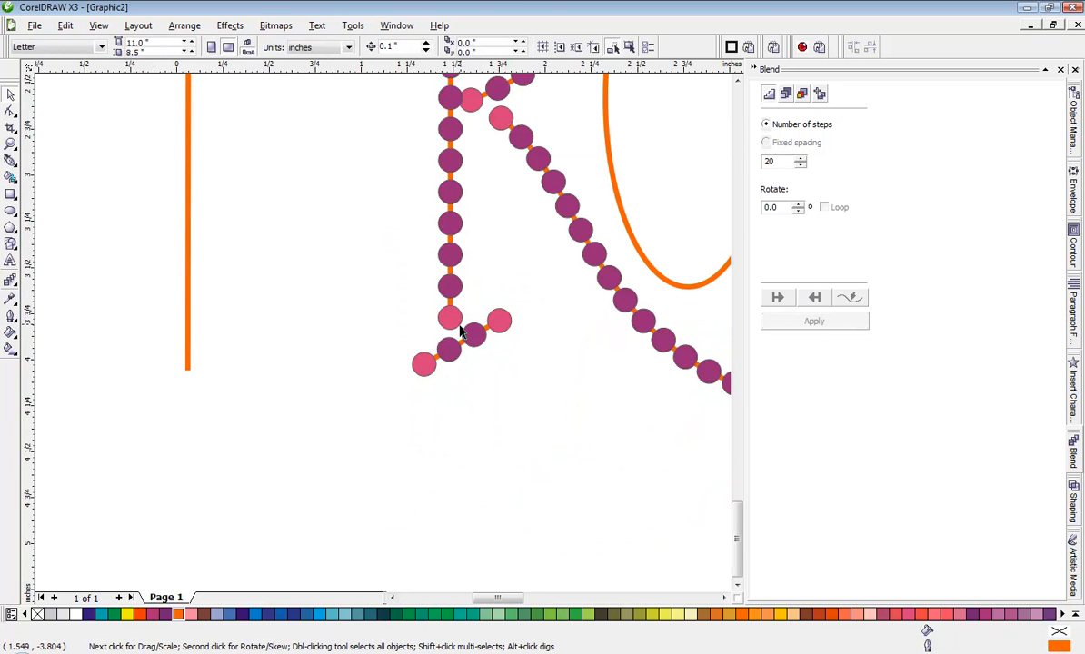
scroll(383, 337, "down", 1)
scroll(383, 337, "up", 2)
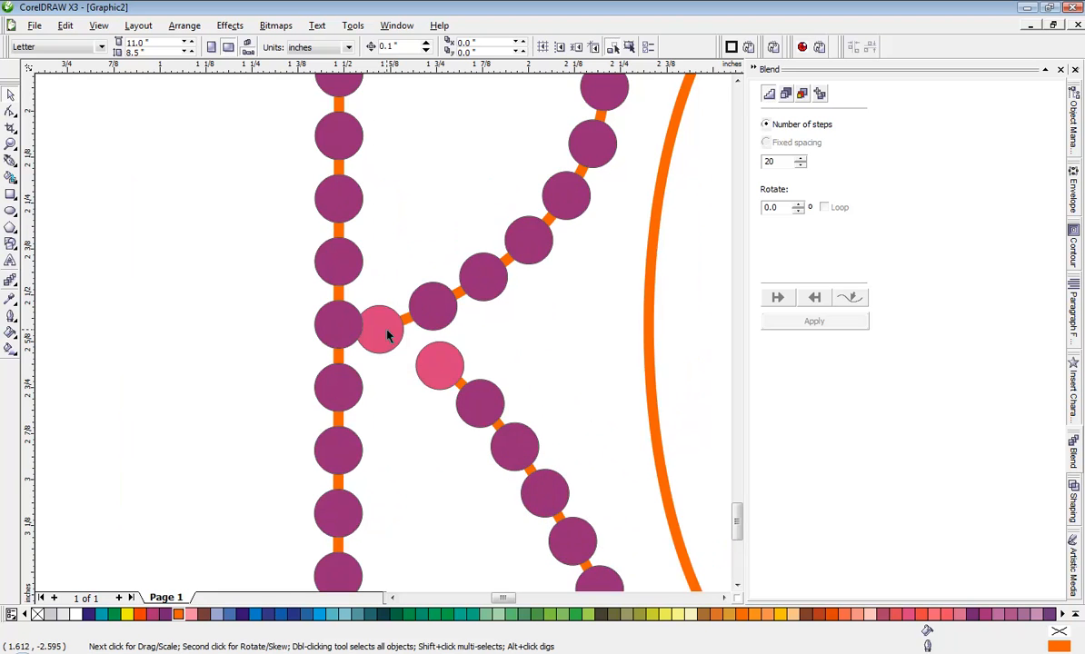
scroll(389, 341, "up", 1)
left_click_drag(385, 336, 400, 313)
scroll(400, 313, "down", 1)
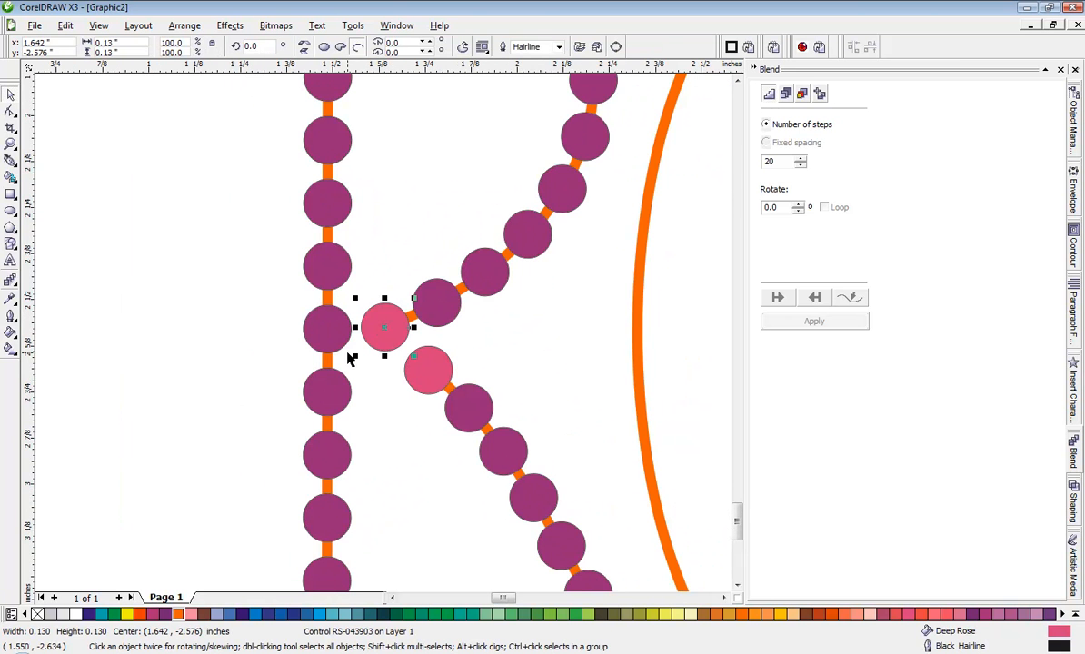
scroll(351, 358, "down", 1)
scroll(369, 330, "down", 1)
scroll(383, 339, "up", 1)
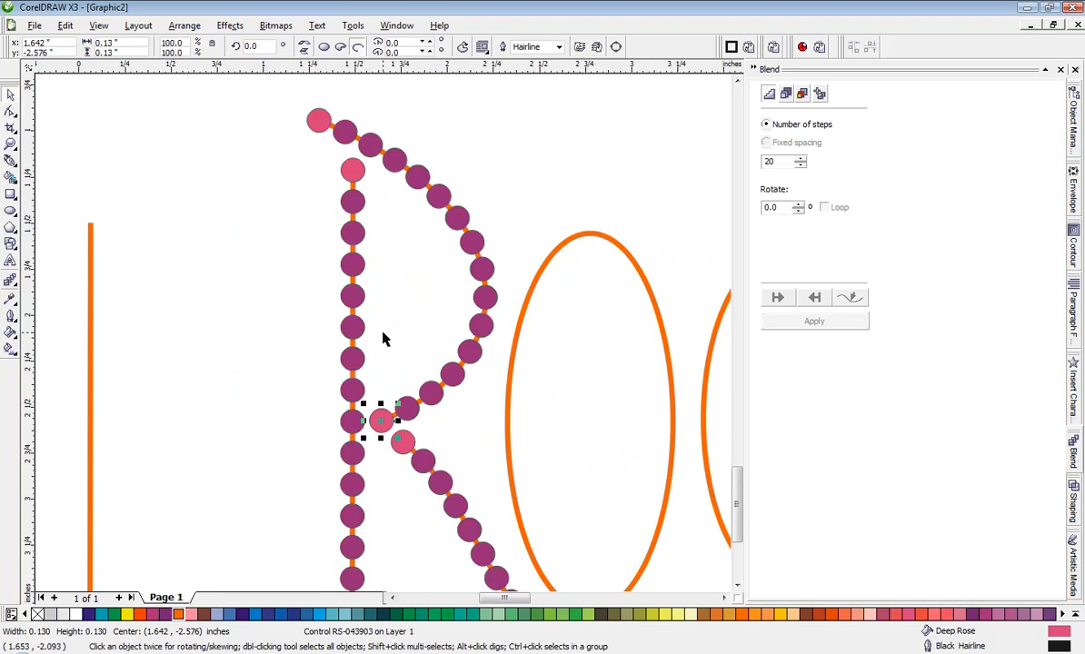
scroll(383, 339, "up", 1)
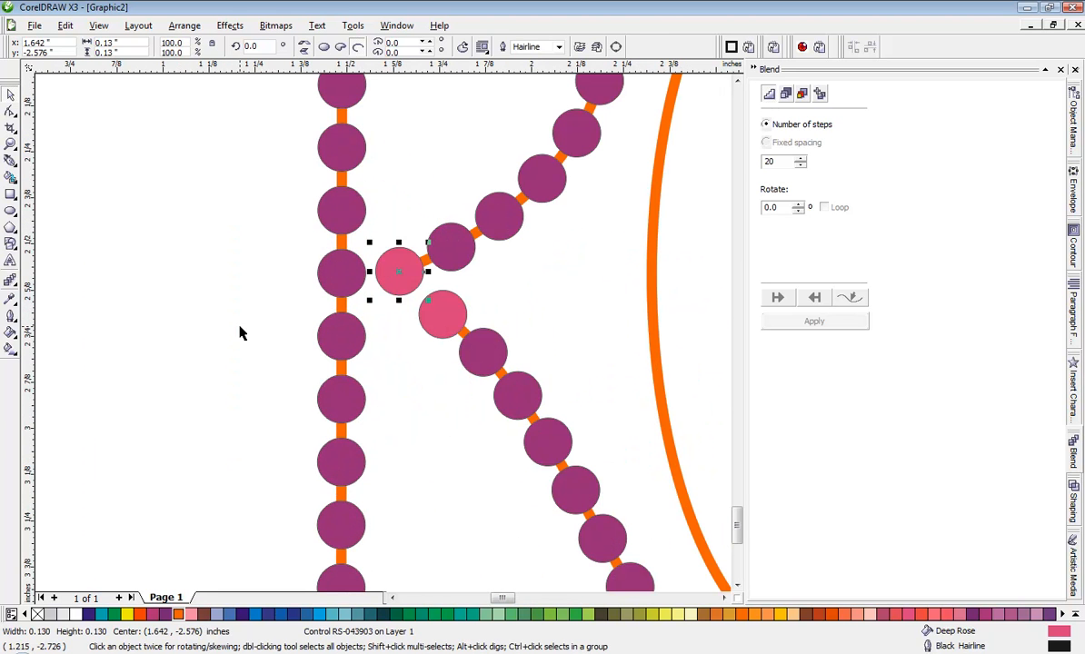
left_click(318, 284)
Delete the leftover orange vertical line beside the R
scroll(380, 327, "down", 1)
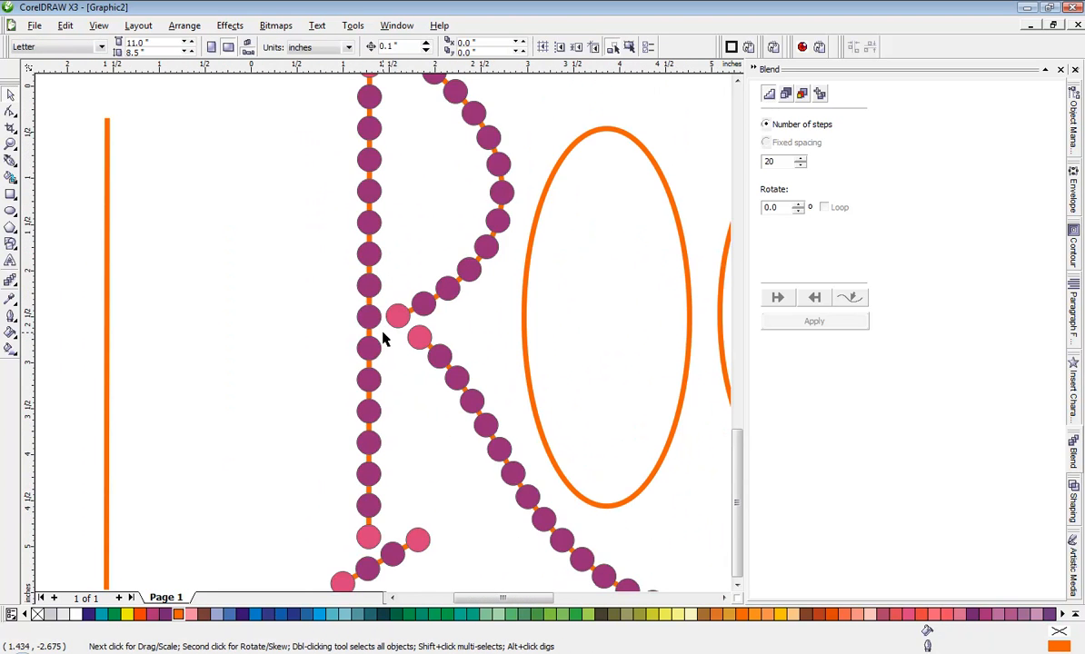
scroll(382, 339, "down", 1)
scroll(258, 336, "down", 1)
scroll(375, 345, "down", 1)
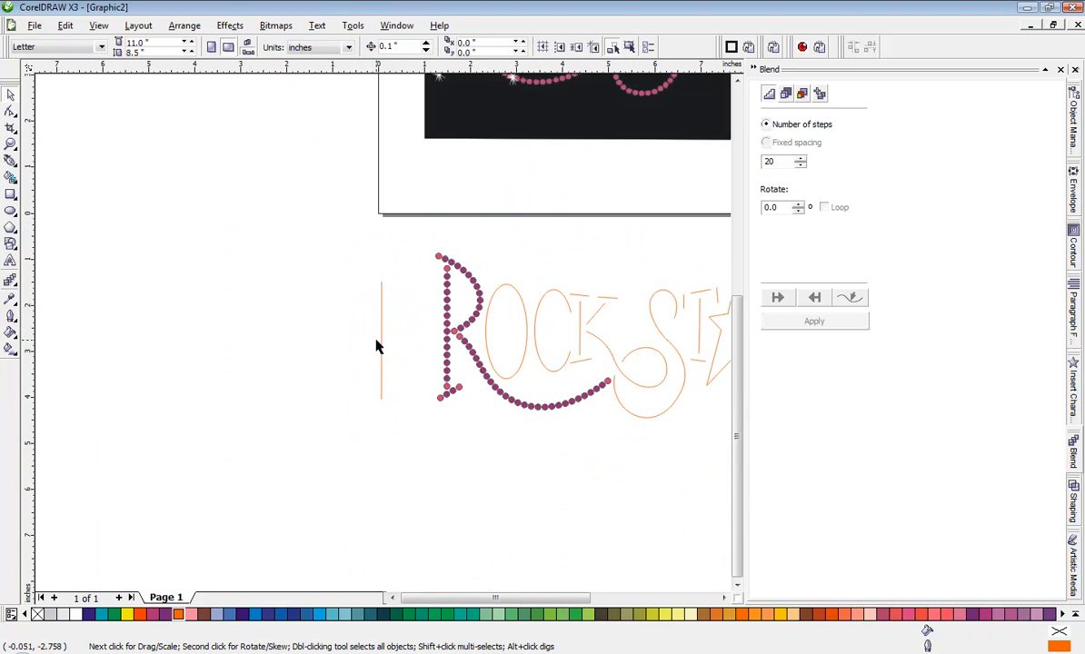
left_click(380, 337)
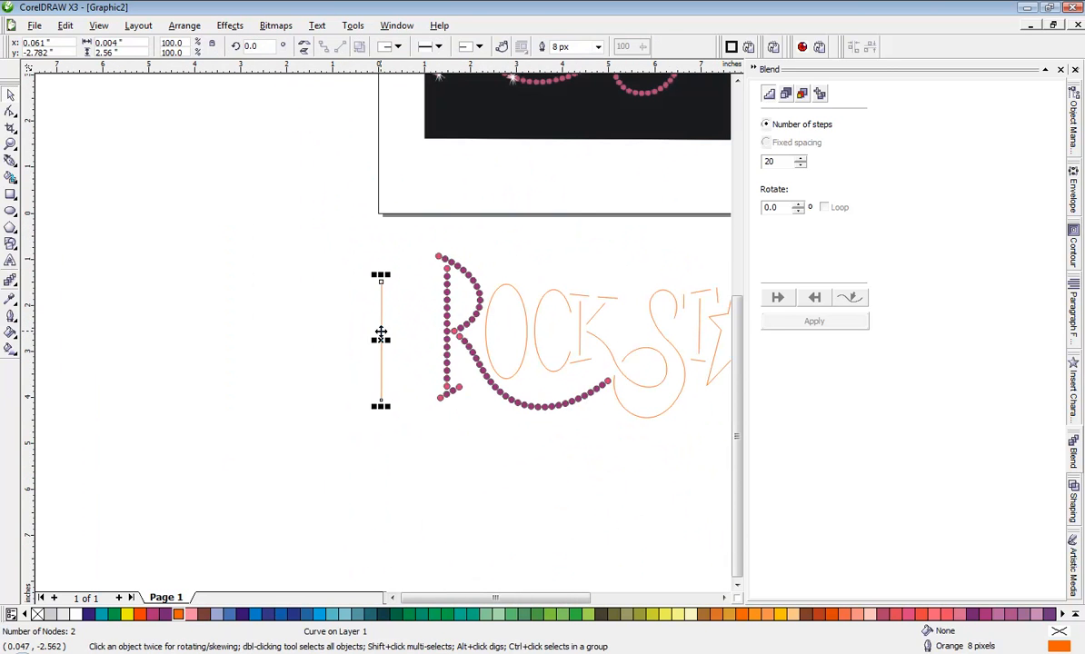
key("Delete")
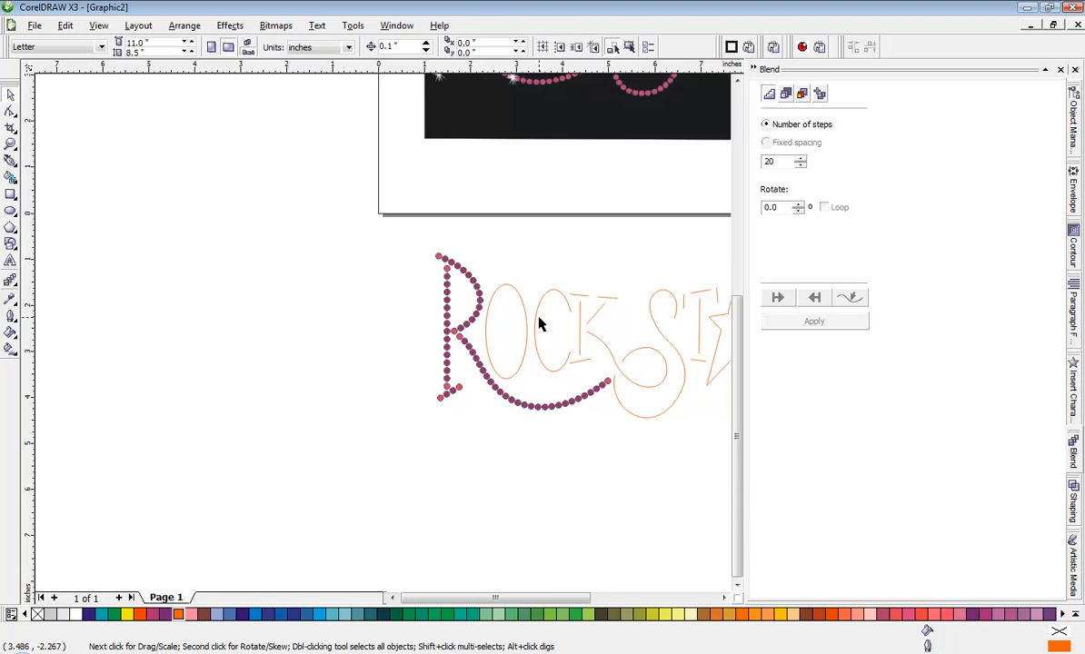
Choose the 10ss New Color stone in rStones and shift the O ellipse slightly away from the R, to about X 2.804 inches
scroll(538, 324, "up", 2)
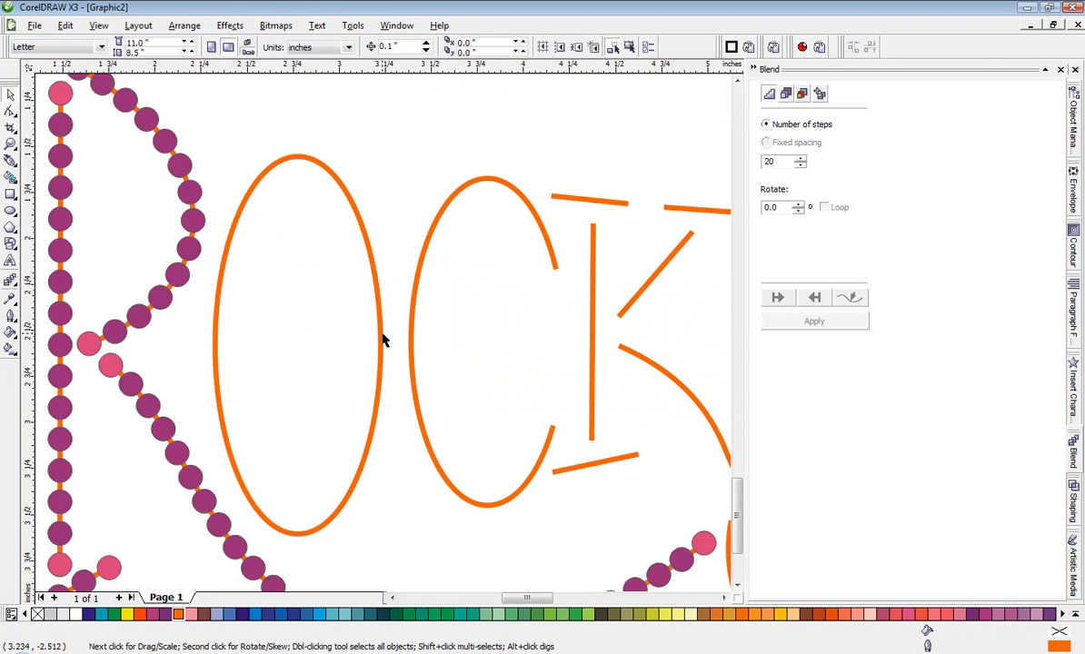
left_click(383, 340)
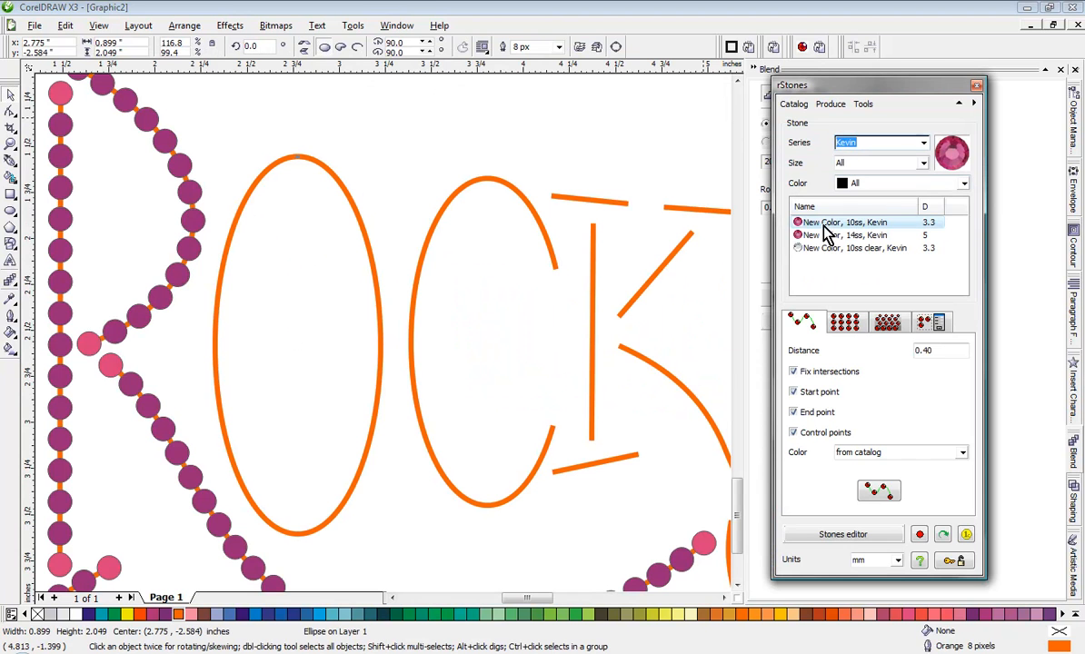
left_click(825, 225)
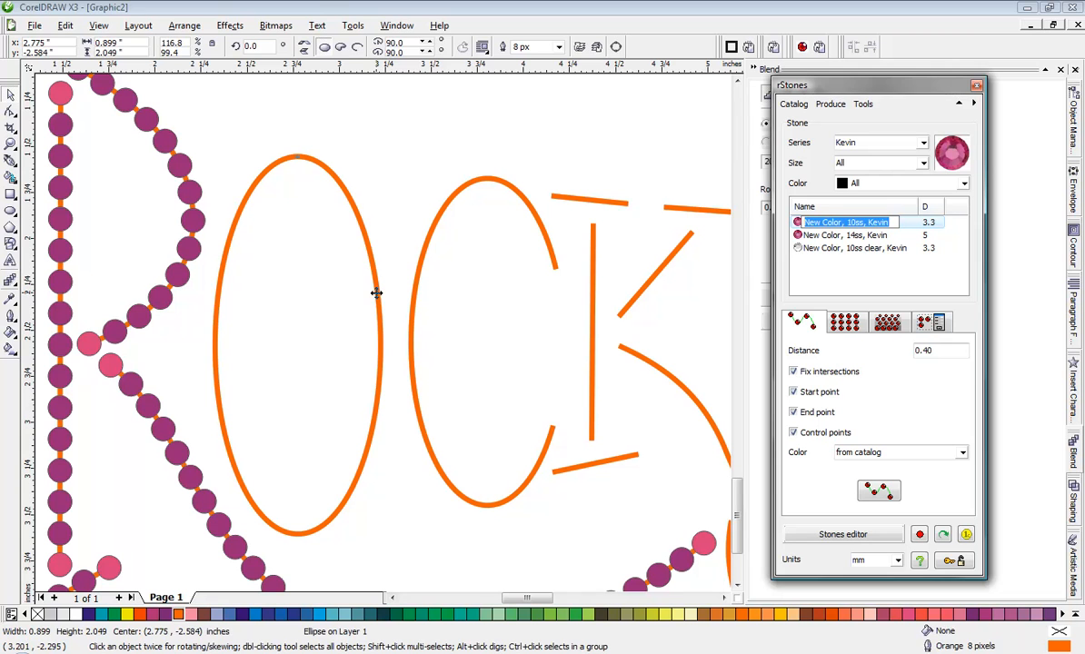
left_click(416, 157)
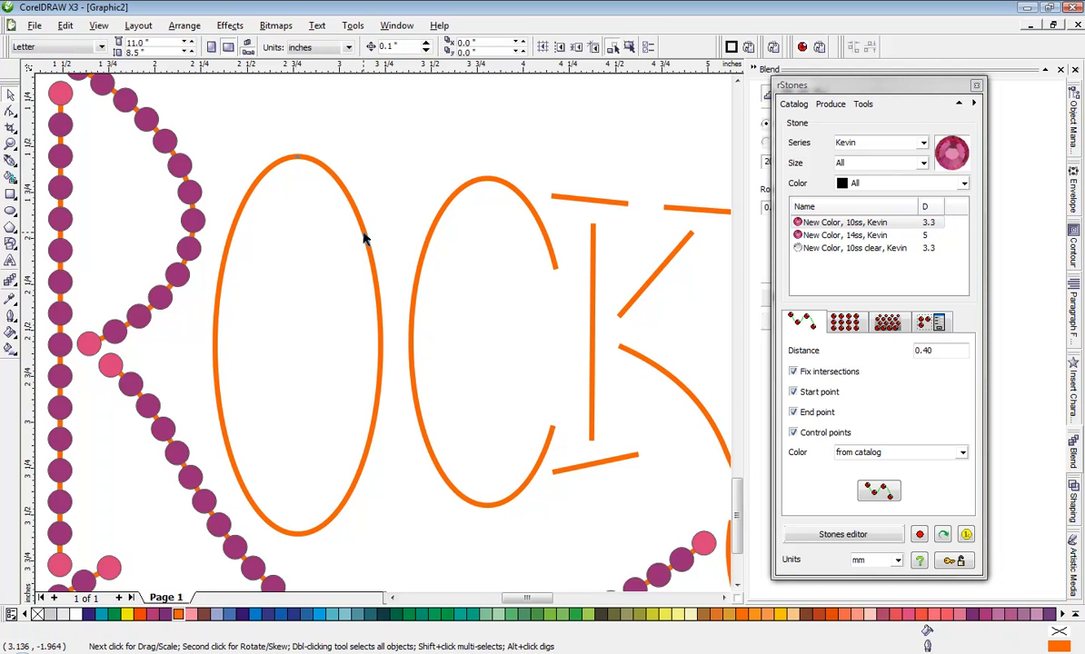
left_click_drag(364, 238, 368, 235)
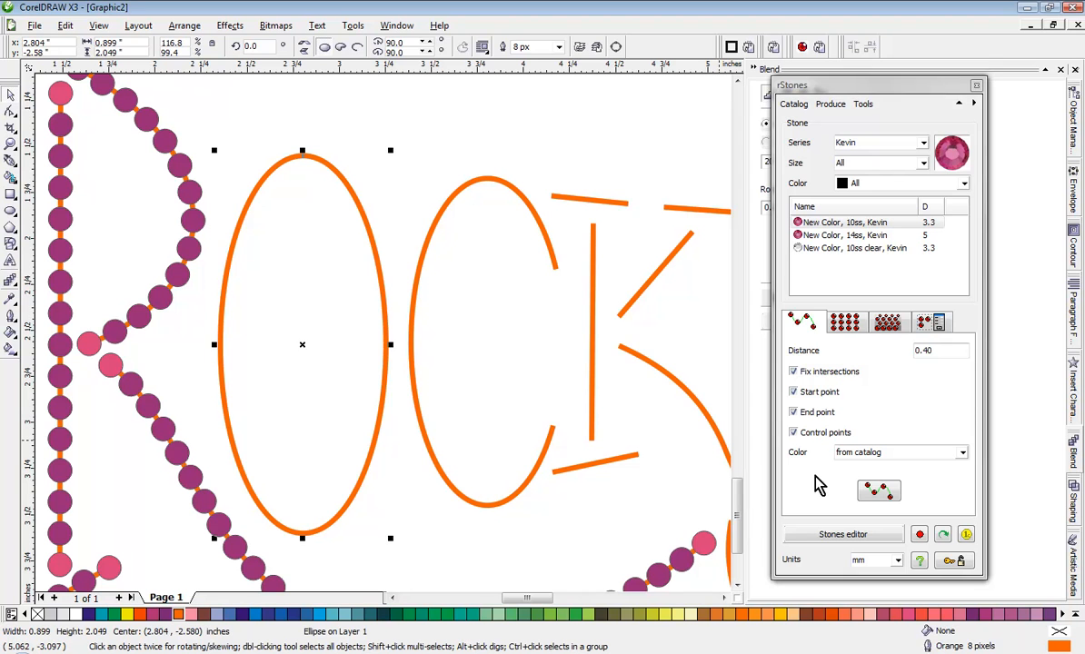
Place the 10ss New Color stones along the O ellipse and along the open C curve
left_click(881, 498)
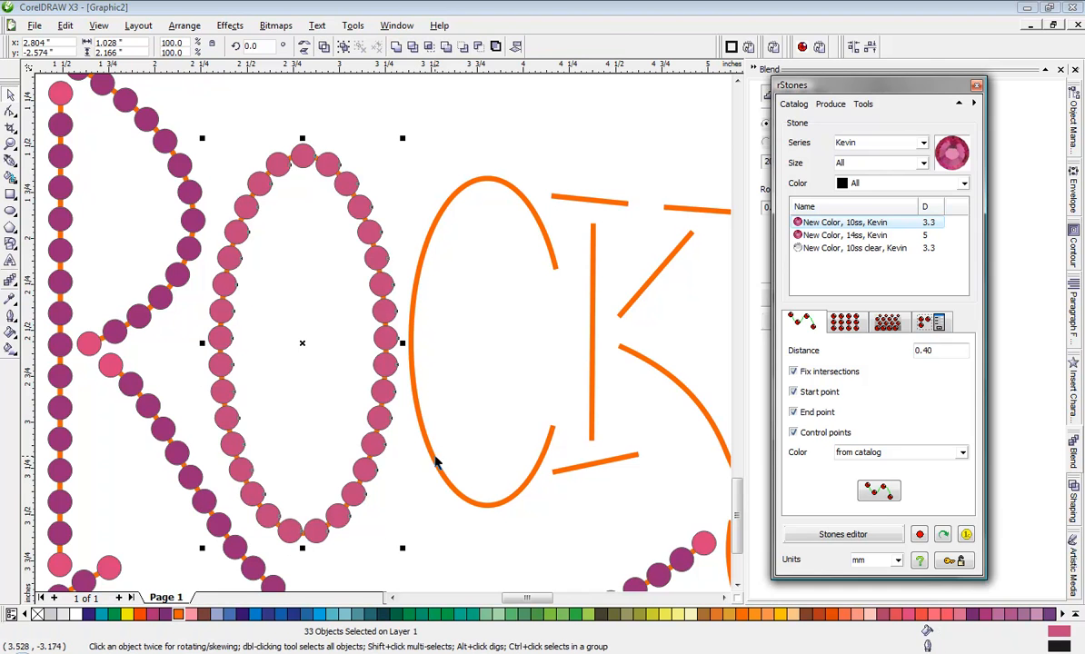
left_click(435, 461)
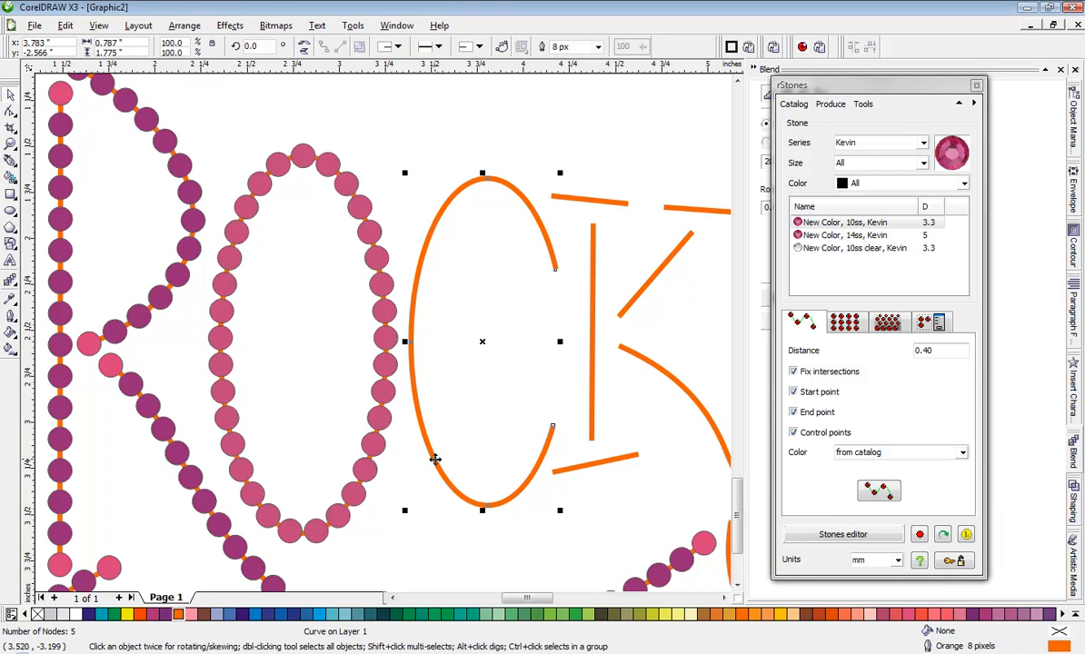
left_click(877, 492)
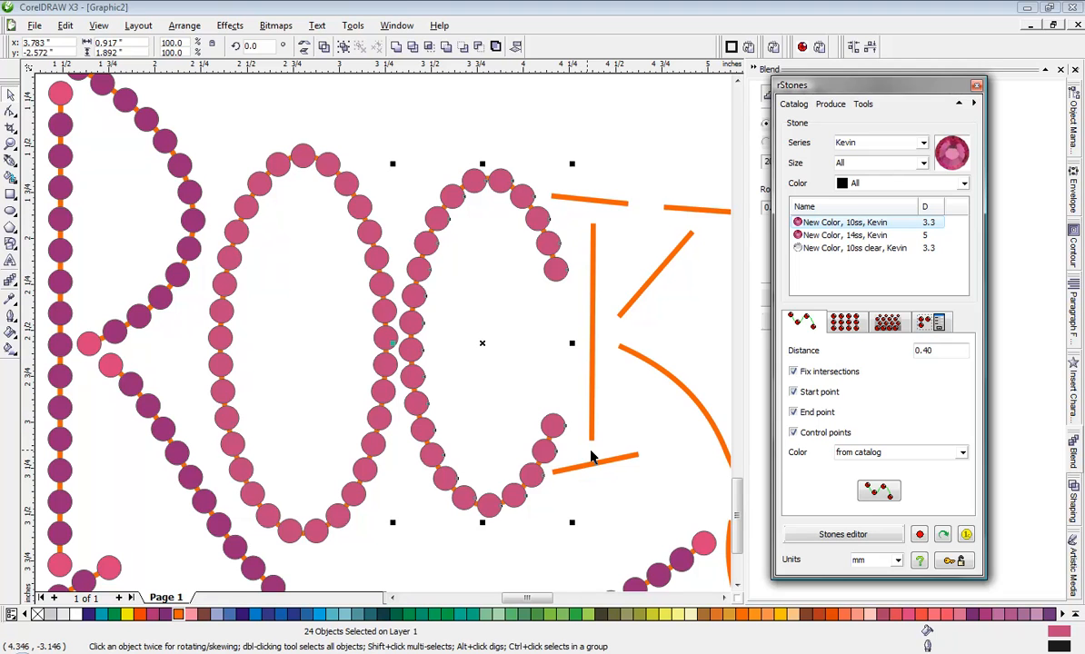
Place 10ss New Color stones along the K's foot serif, vertical stem and both short top serif lines
left_click(612, 470)
left_click(615, 465)
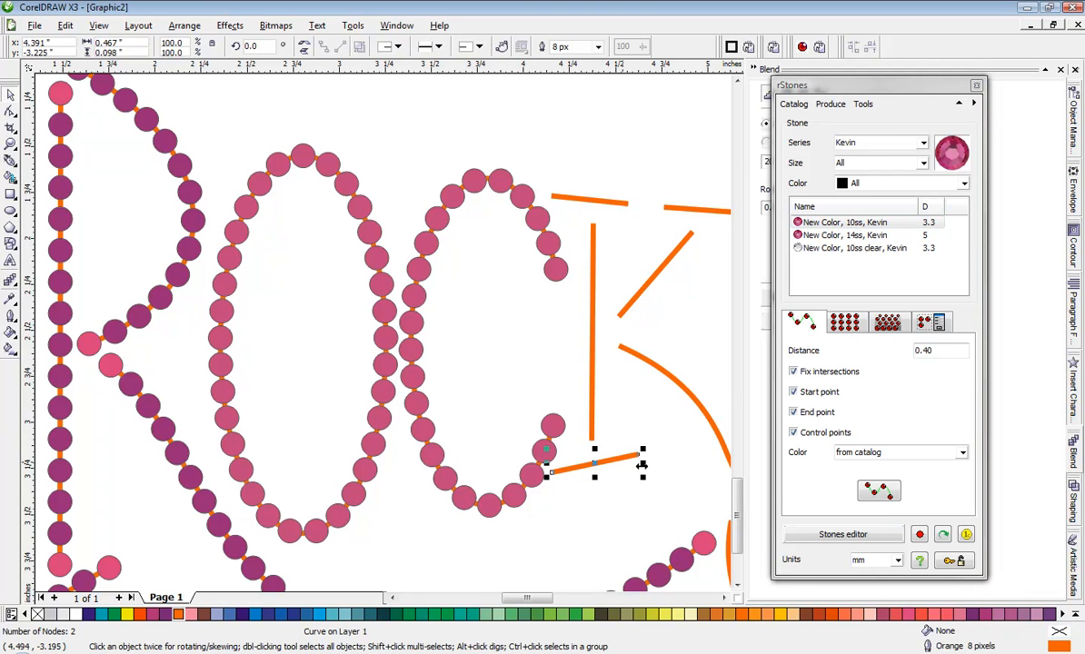
left_click(877, 491)
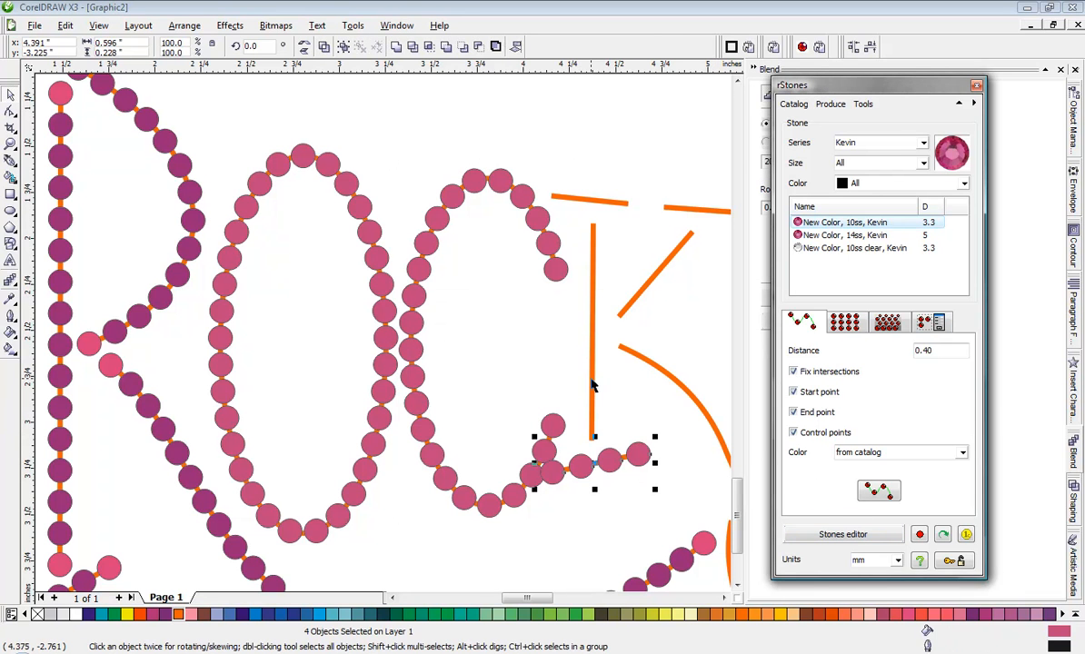
left_click(591, 385)
left_click(879, 491)
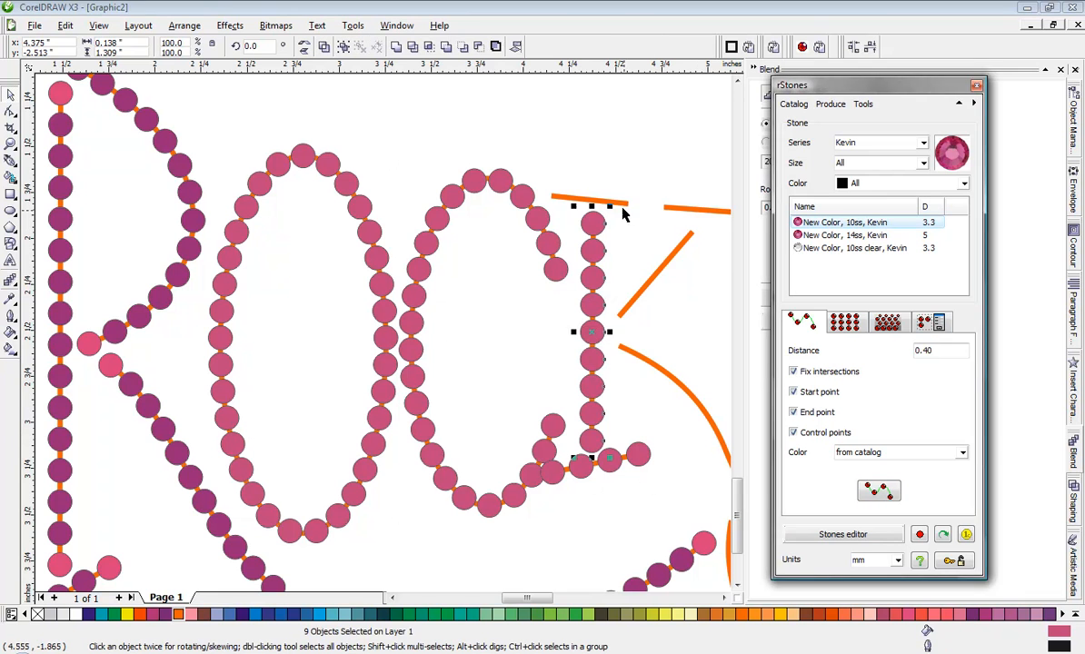
left_click(623, 208)
left_click(879, 492)
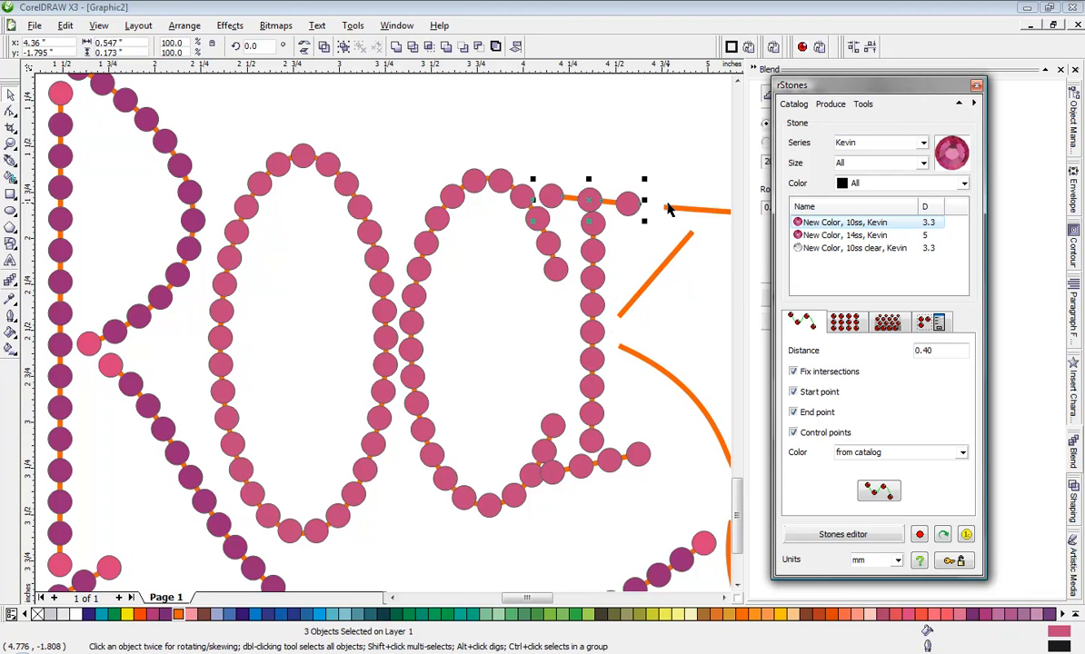
left_click(668, 209)
left_click(879, 492)
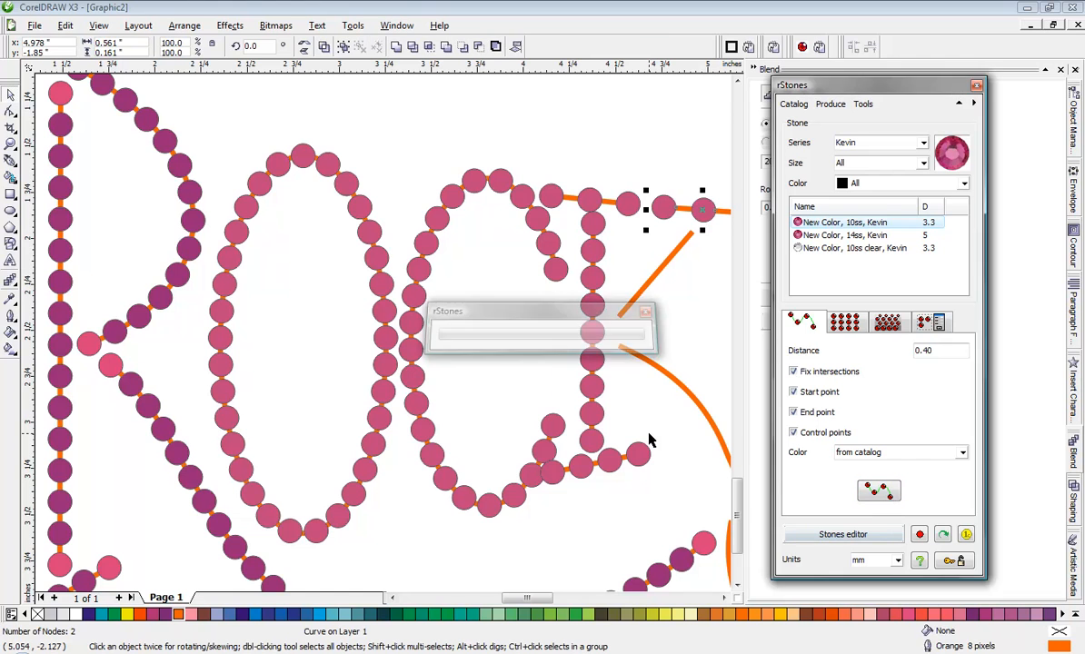
Place 10ss New Color stones along the K's upper diagonal arm
left_click(656, 402)
scroll(656, 402, "down", 1)
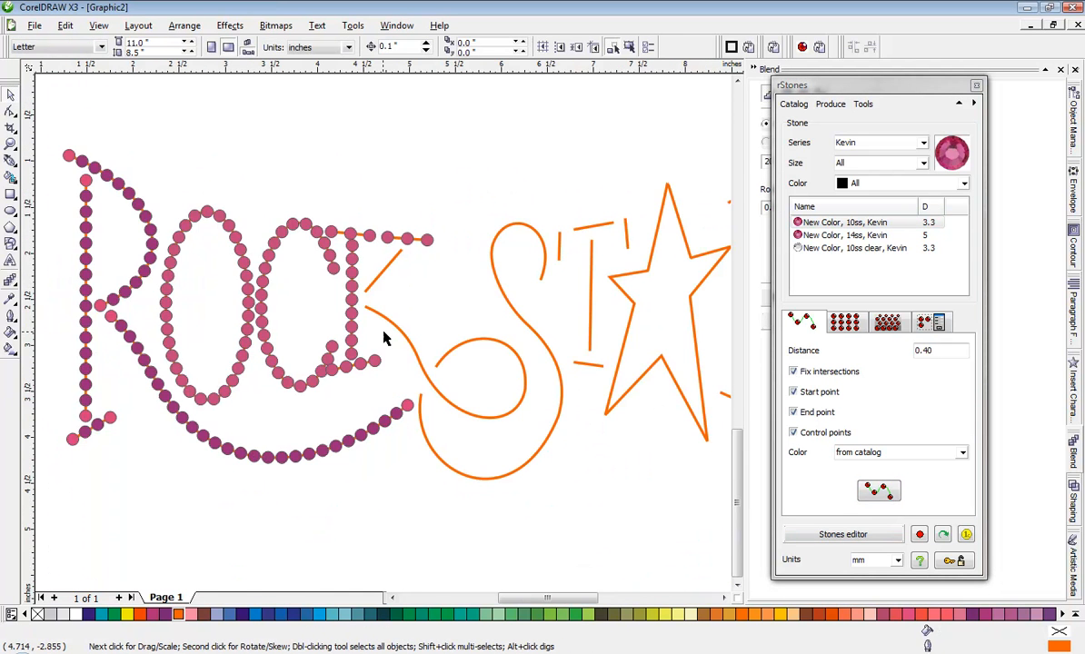
scroll(383, 338, "up", 1)
left_click(388, 216)
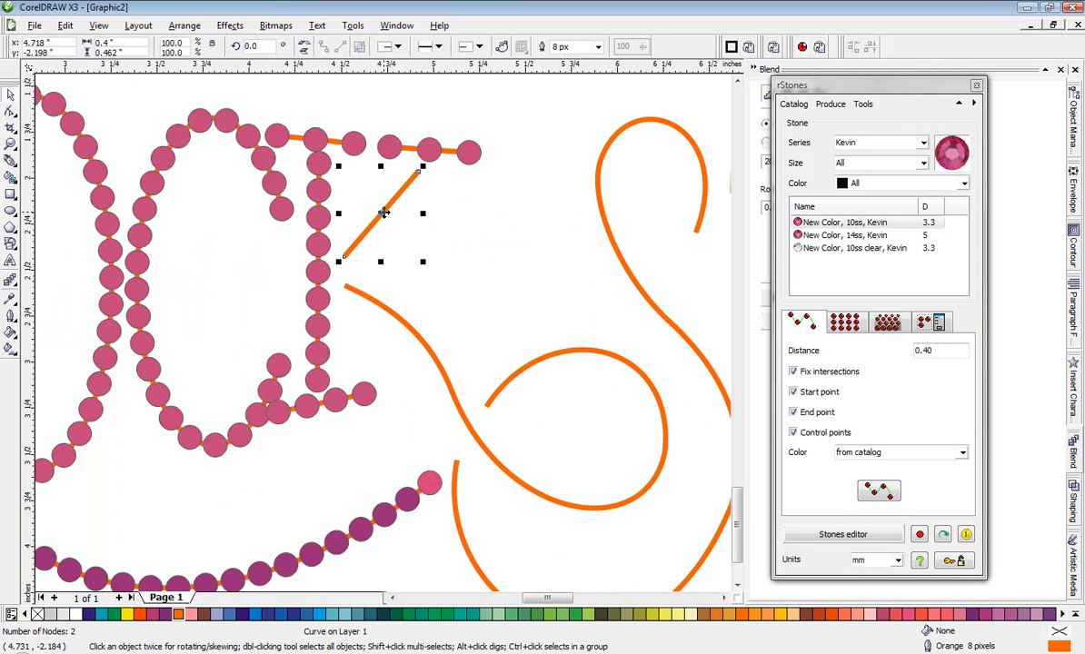
left_click(837, 505)
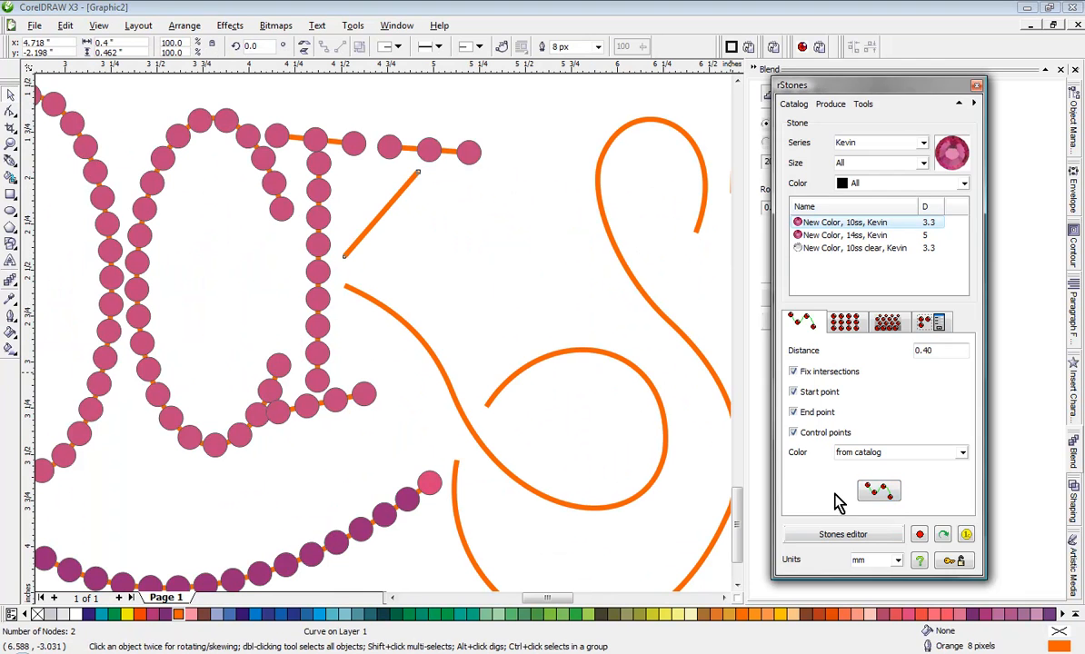
left_click(879, 491)
Place 10ss New Color stones along the K's looping lower leg and along the large S curve
left_click(421, 341)
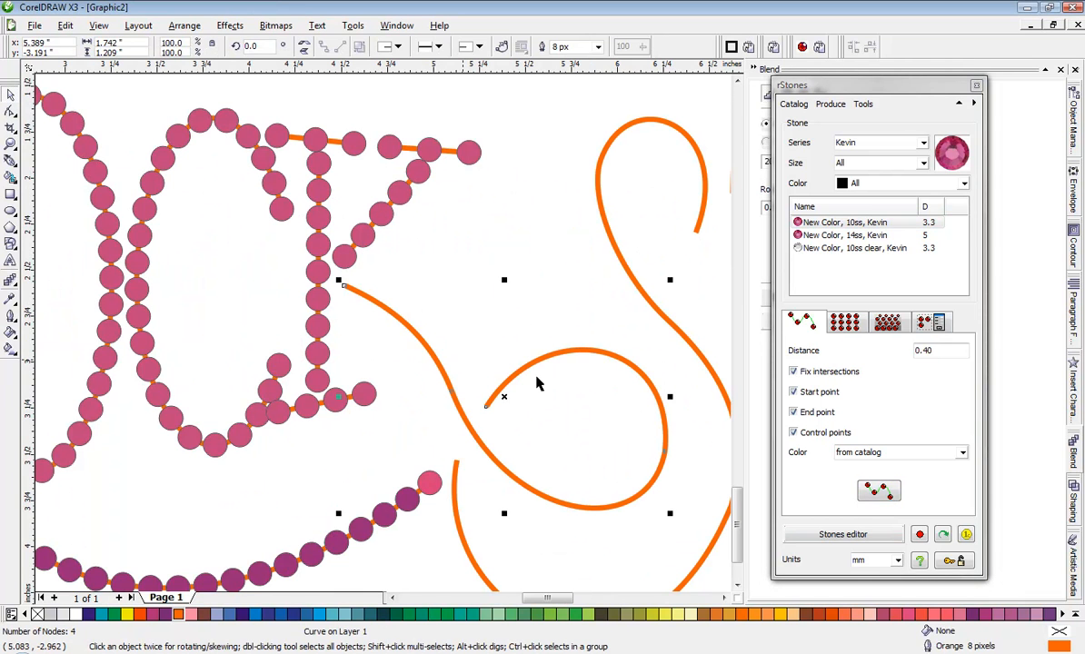
left_click(879, 491)
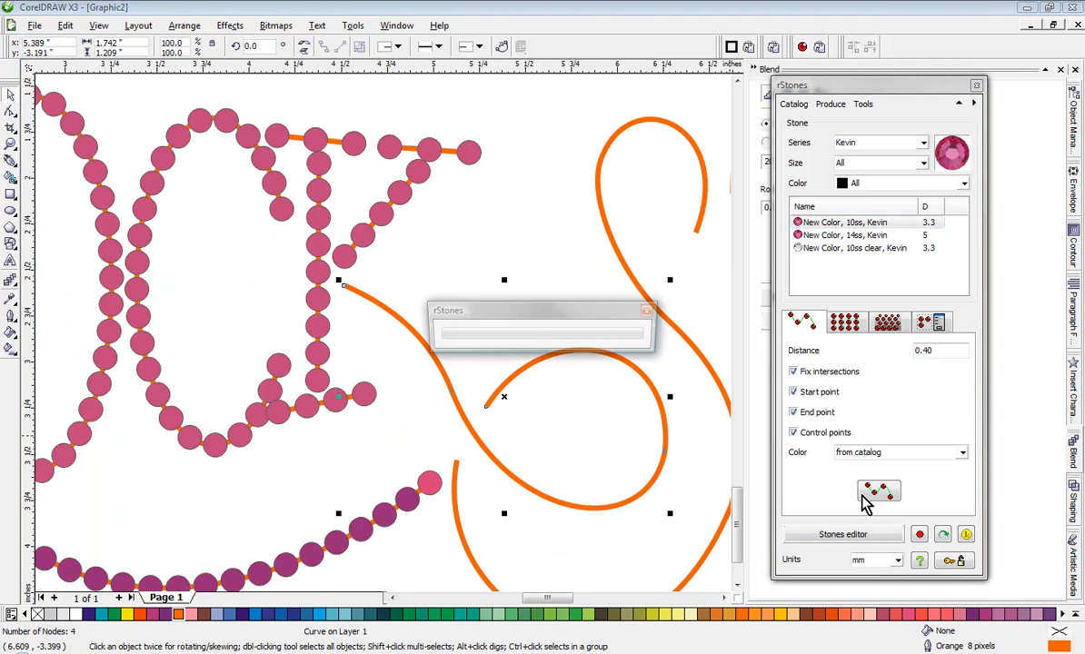
left_click(457, 536)
left_click(878, 491)
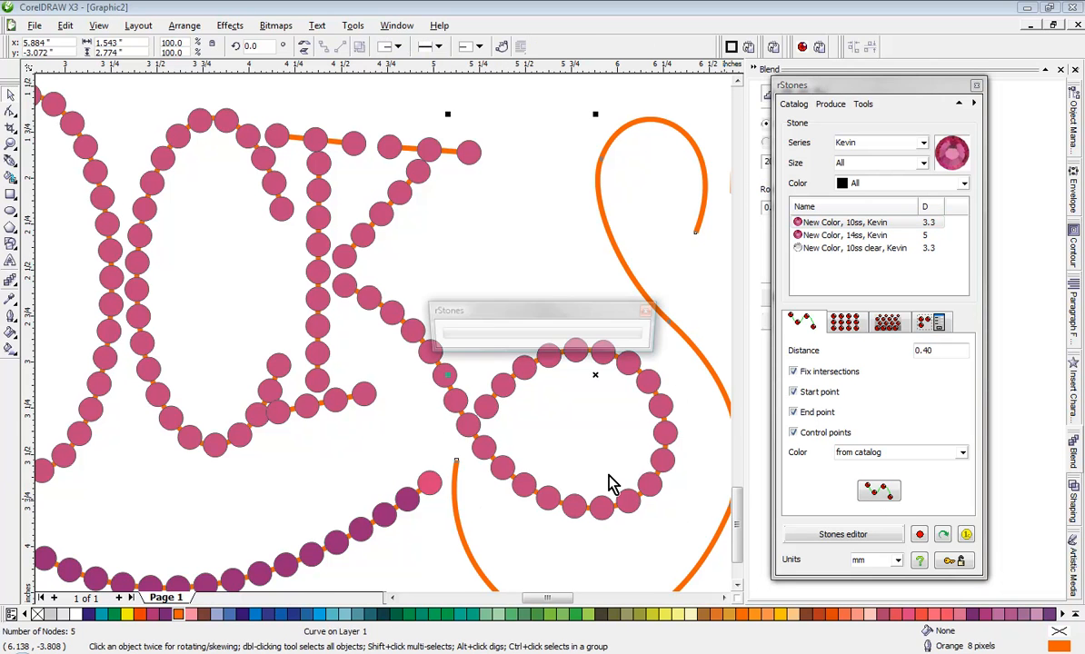
scroll(513, 300, "down", 2)
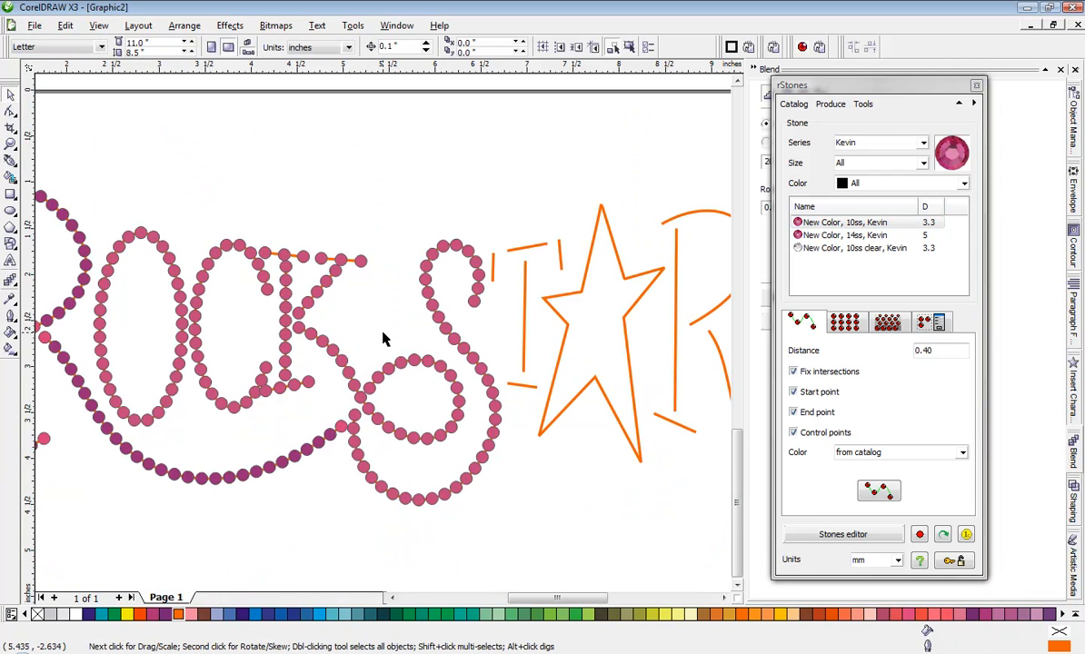
Delete the three stones on the K's left top serif, keeping the orange line
scroll(356, 340, "up", 2)
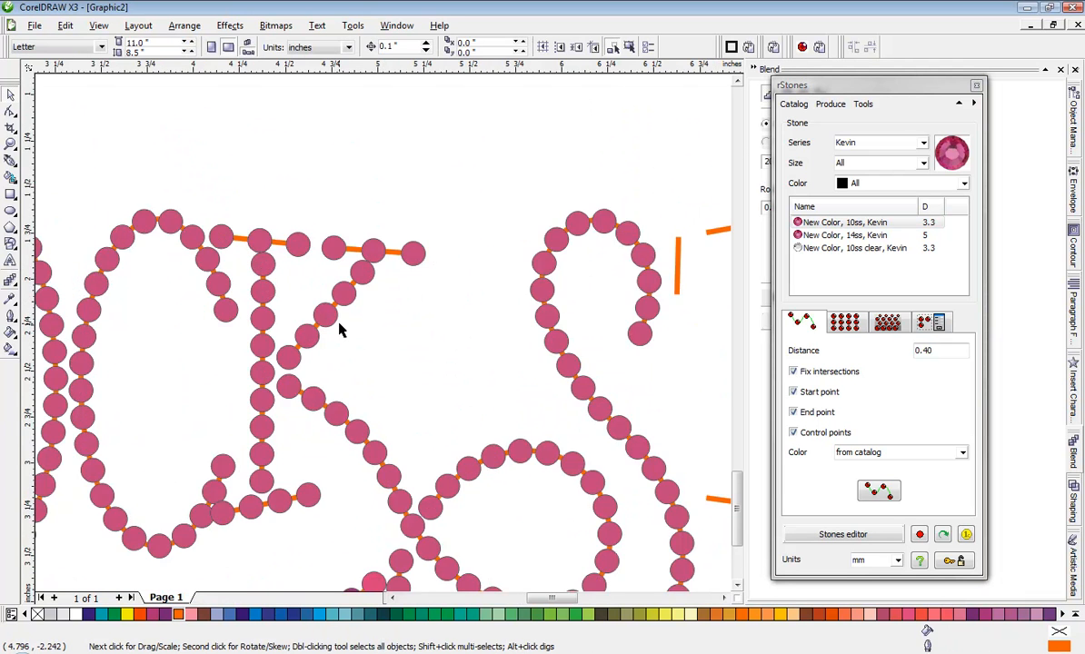
scroll(331, 313, "up", 1)
scroll(394, 339, "down", 2)
scroll(371, 322, "up", 2)
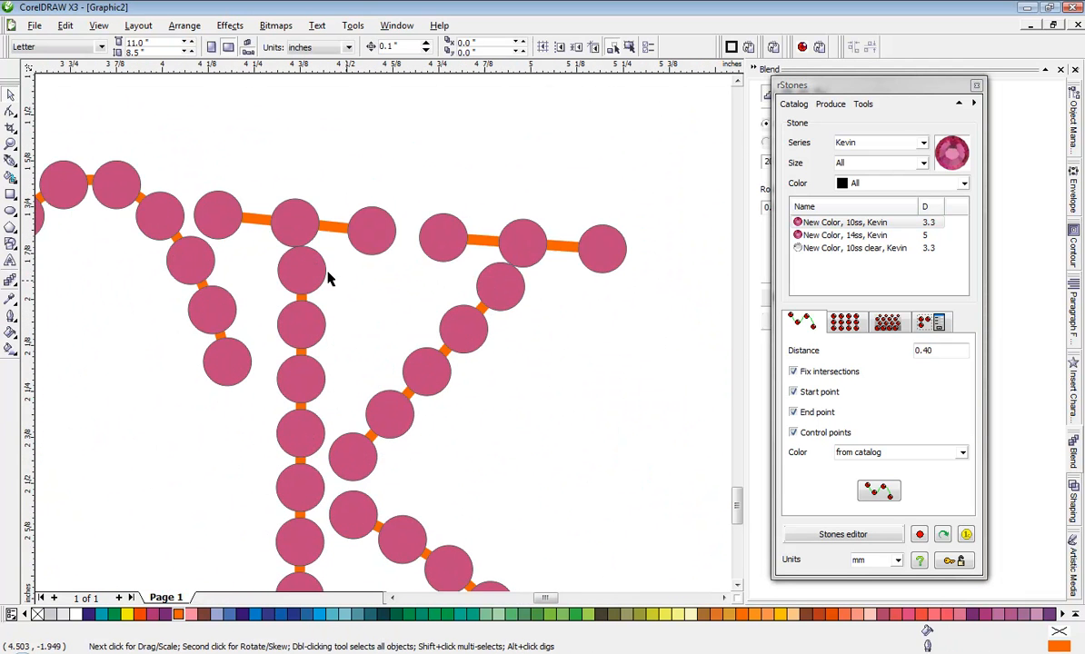
left_click(208, 216)
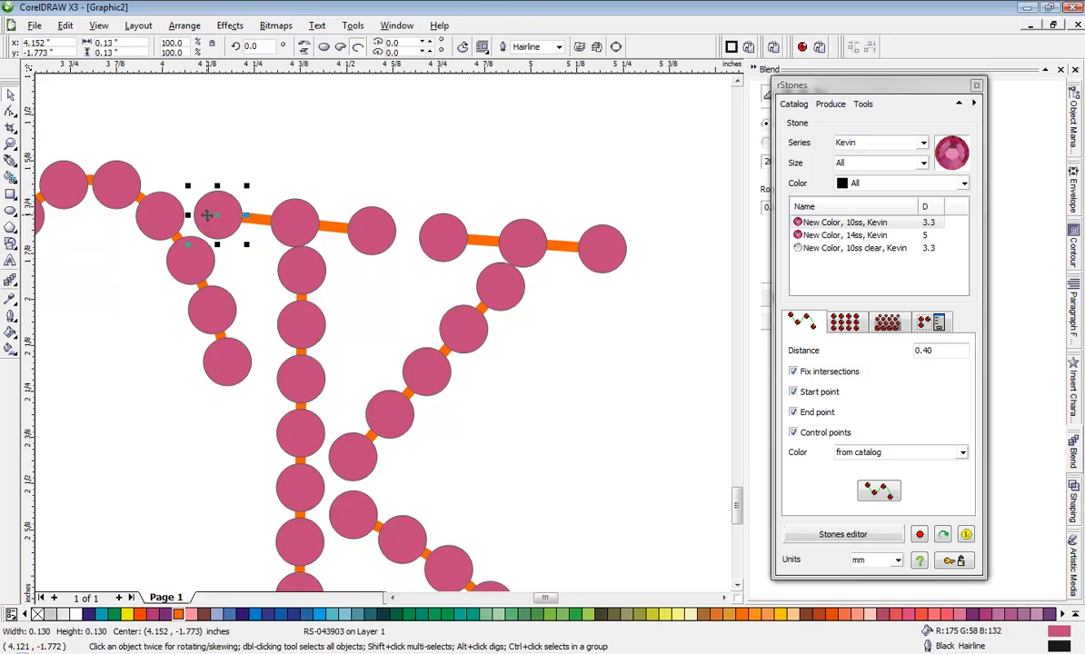
key("Delete")
left_click(290, 216)
key("Delete")
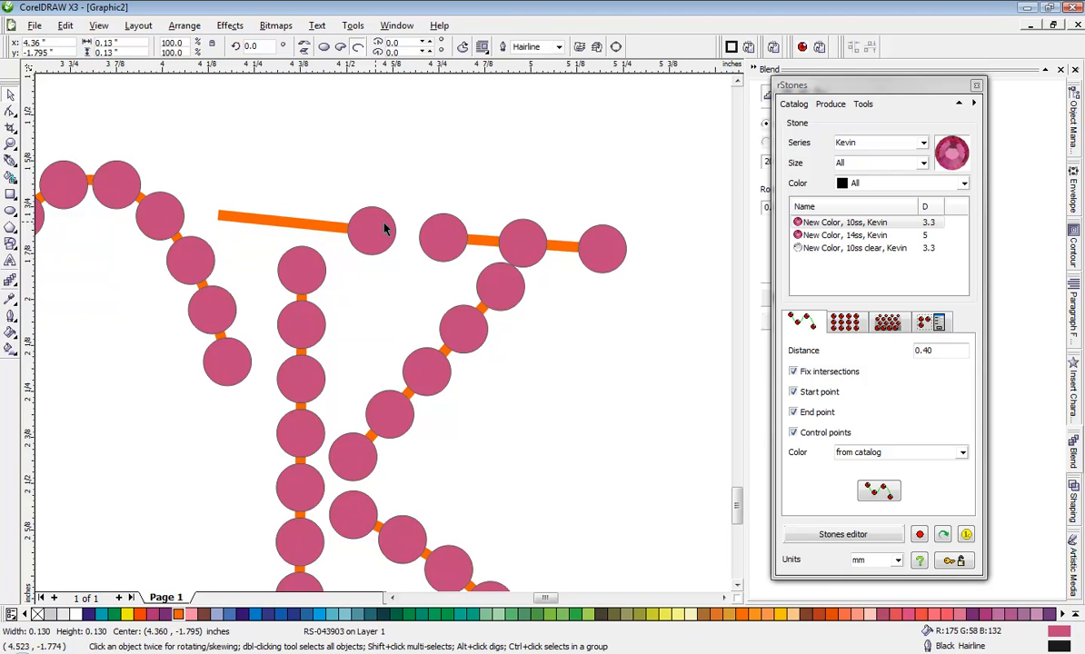
left_click(368, 227)
key("Delete")
Delete the stones along the K's vertical stem, keeping the orange line
mouse_move(251, 234)
left_mouse_down()
mouse_move(320, 461)
mouse_move(344, 495)
left_mouse_up()
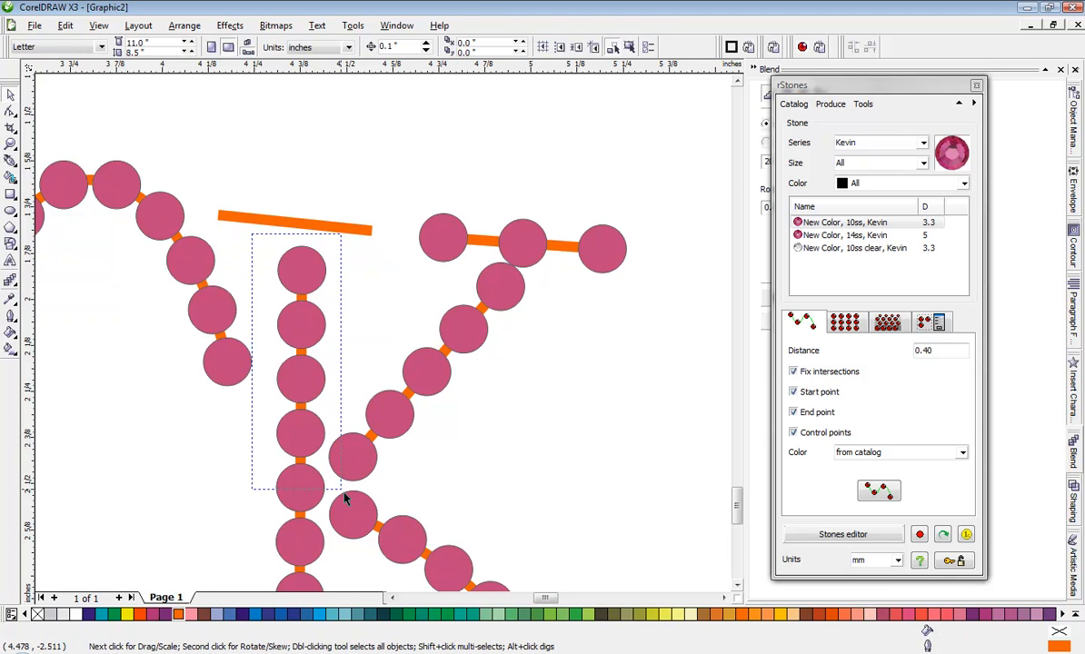
key("Delete")
scroll(383, 338, "down", 1)
left_click_drag(289, 364, 320, 463)
key("Delete")
key("Delete")
Delete the remaining stones on the K's foot serif, keeping the orange line
left_click(319, 512)
key("Delete")
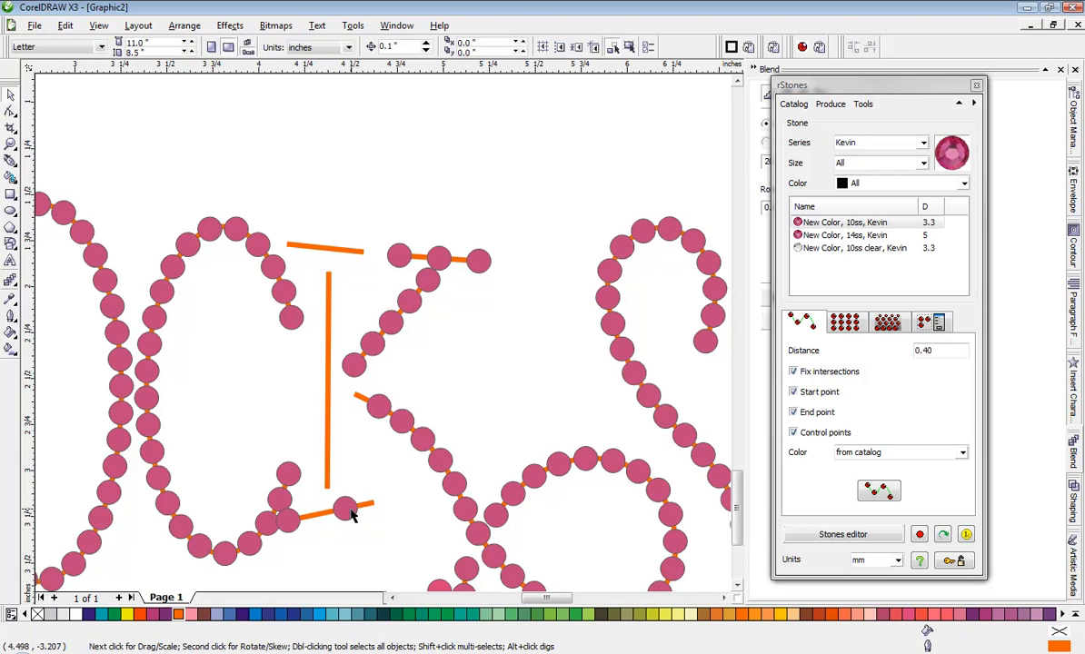
scroll(351, 520, "down", 2)
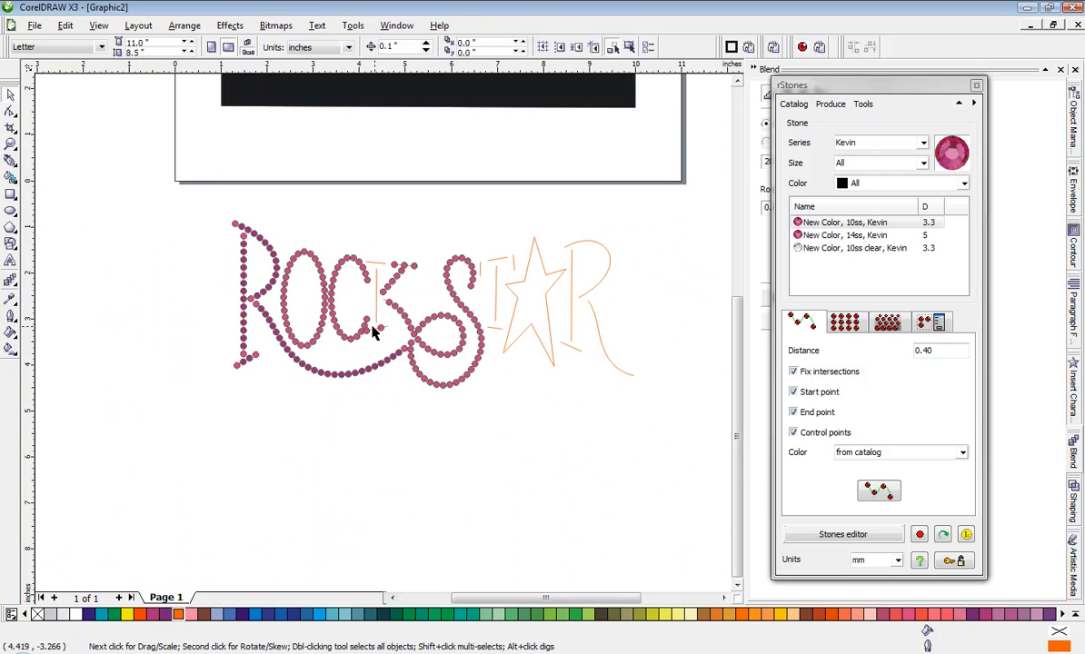
scroll(377, 331, "up", 1)
scroll(388, 338, "up", 2)
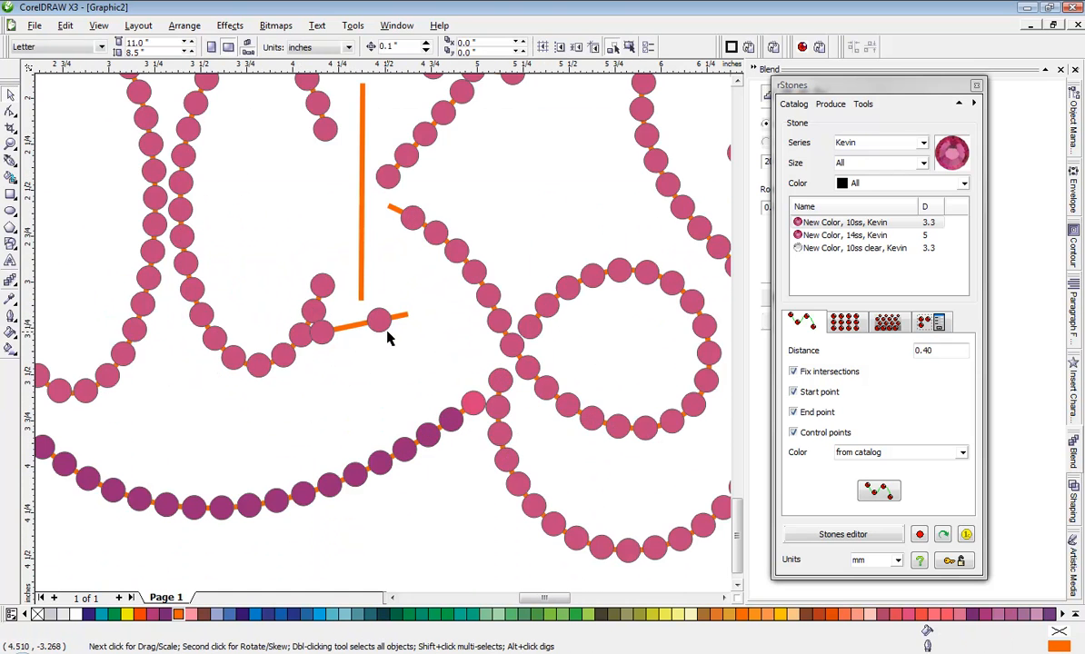
left_click(383, 325)
key("Delete")
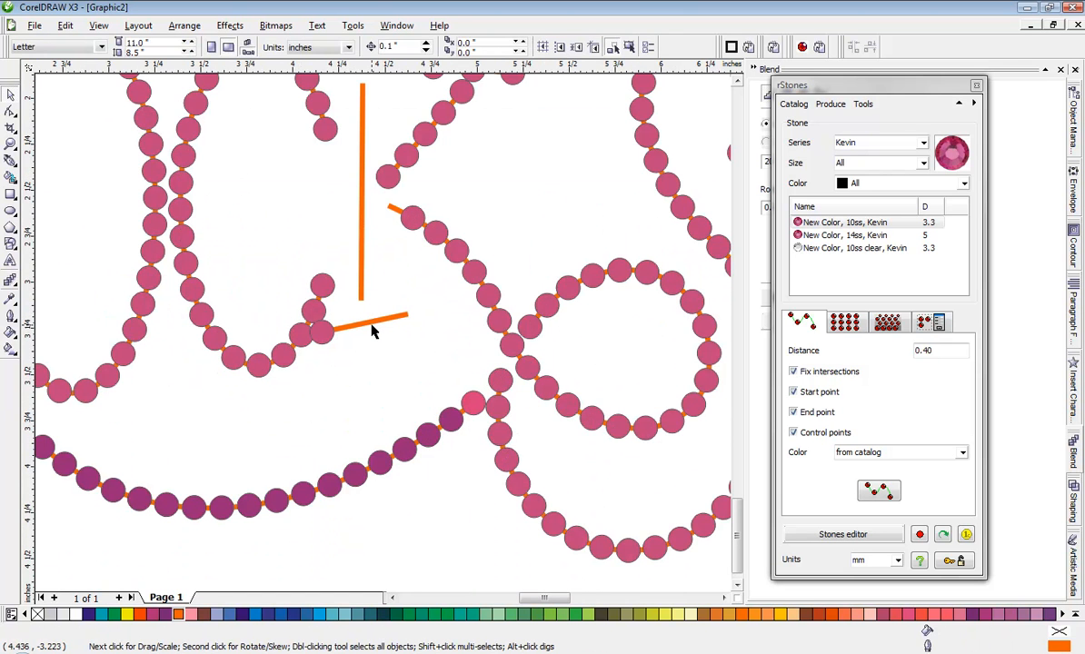
left_click(323, 333)
key("Delete")
Examine the K's two short top serif lines and the spacing of the stones on the right one
scroll(383, 332, "down", 1)
scroll(383, 338, "up", 2)
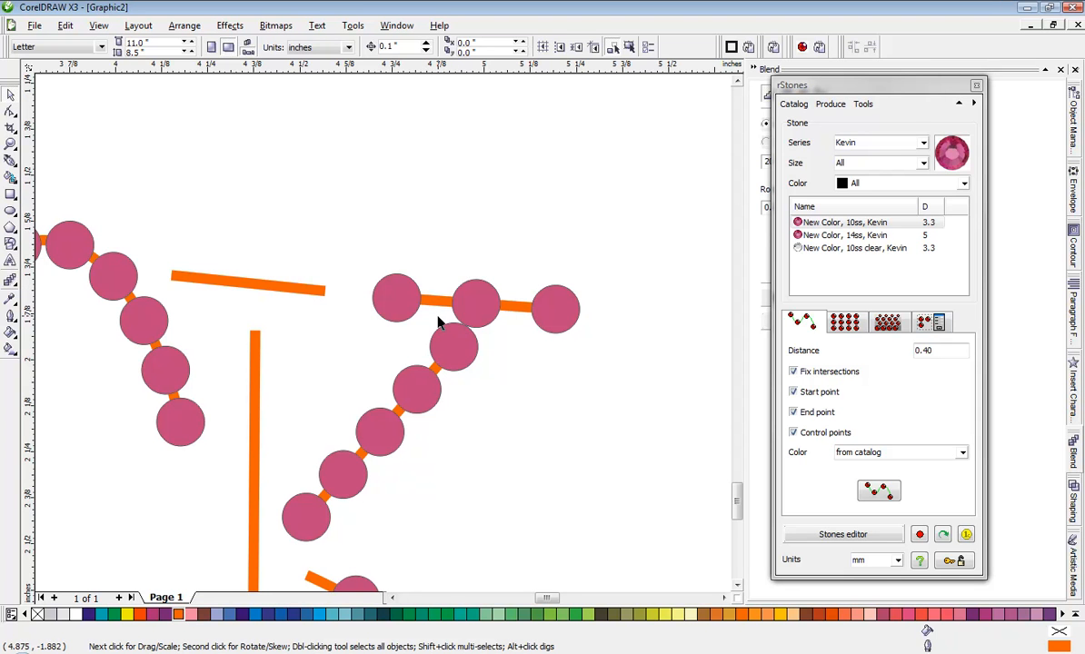
left_click(209, 283)
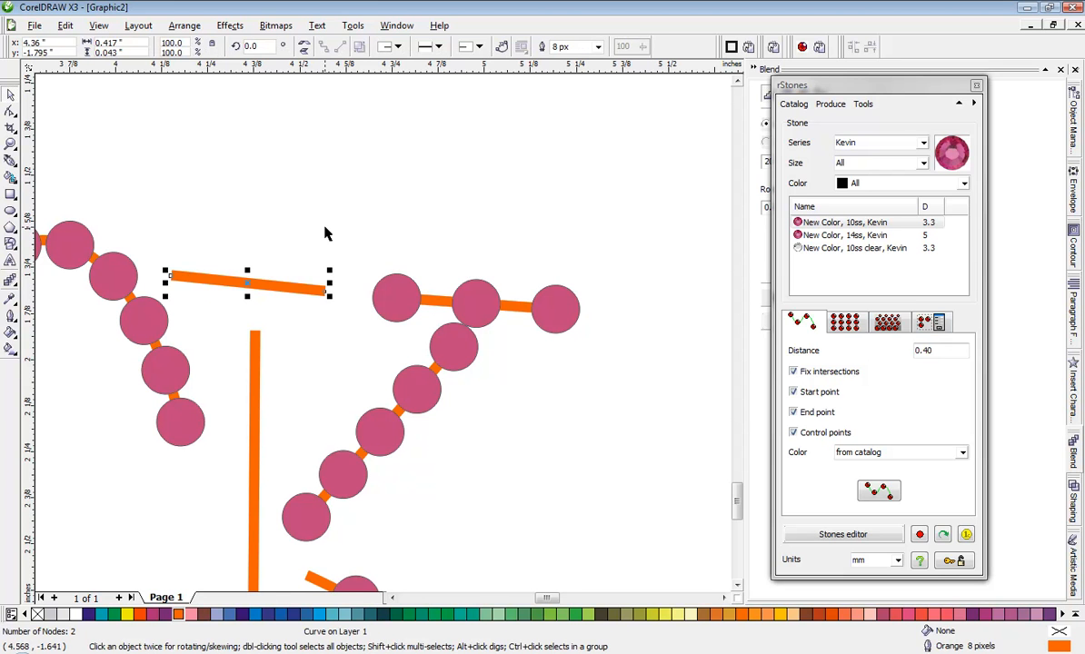
key("Escape")
left_click(398, 306)
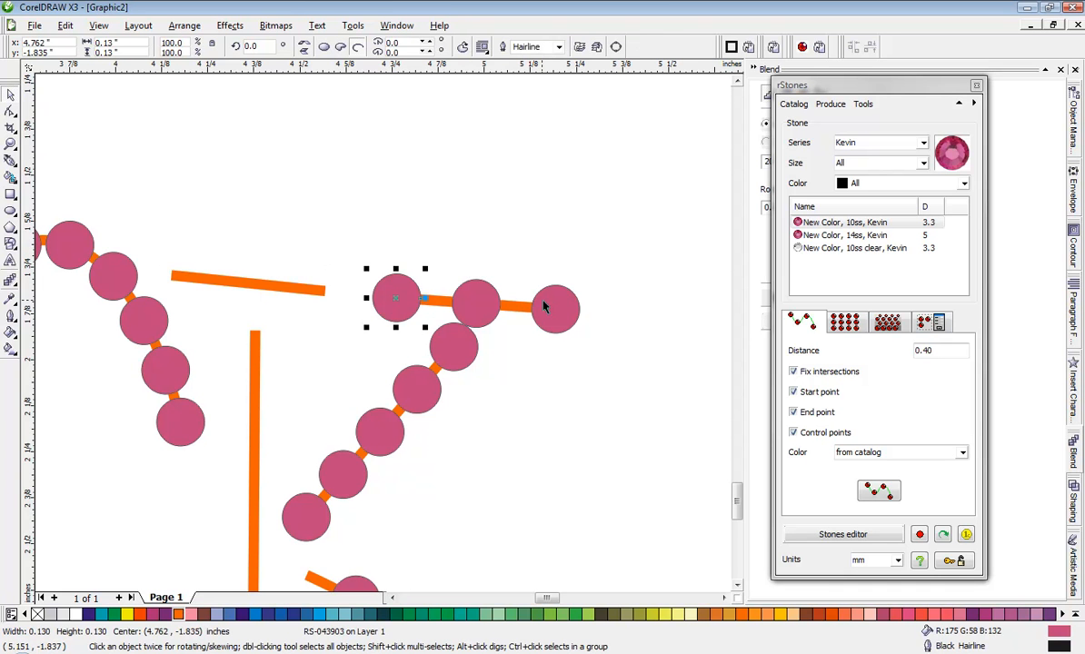
left_click(545, 308)
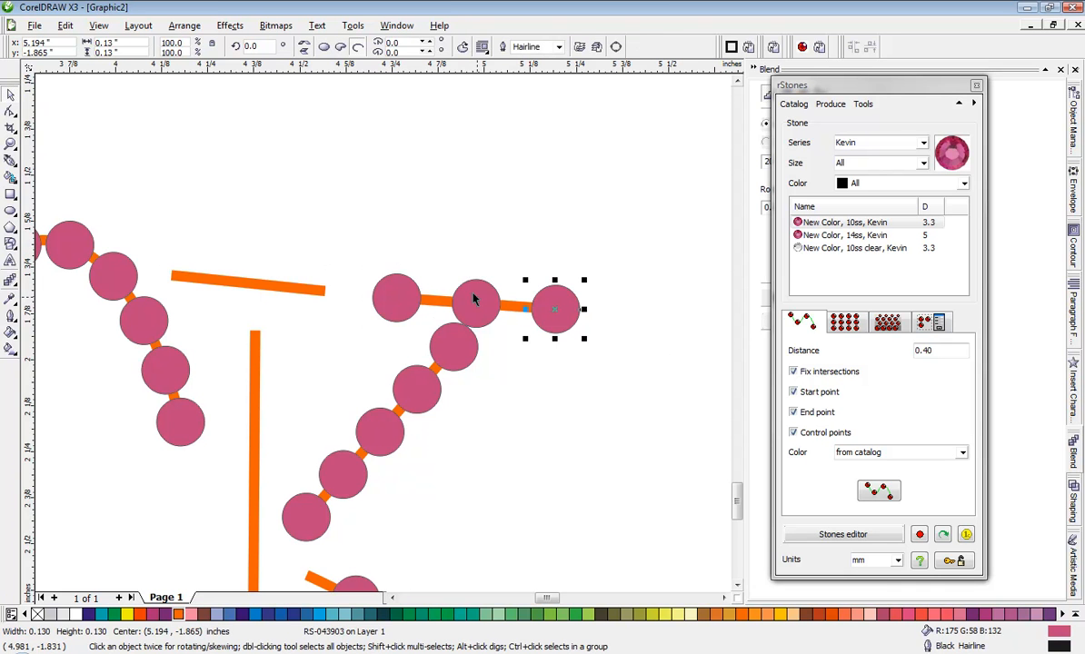
key("Escape")
left_click(521, 308)
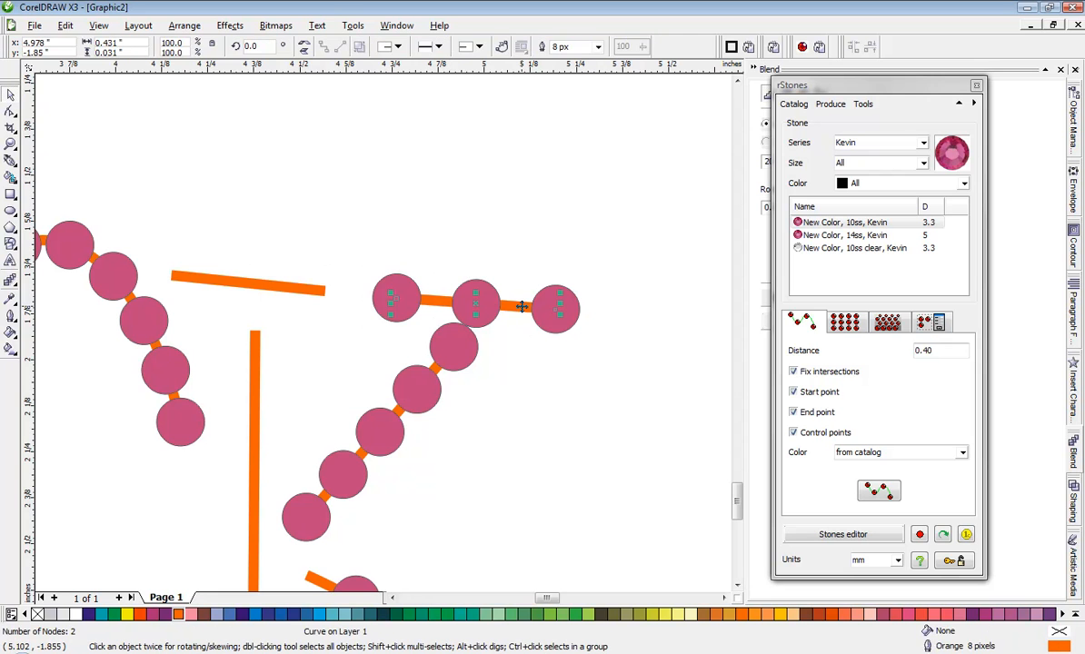
key("Escape")
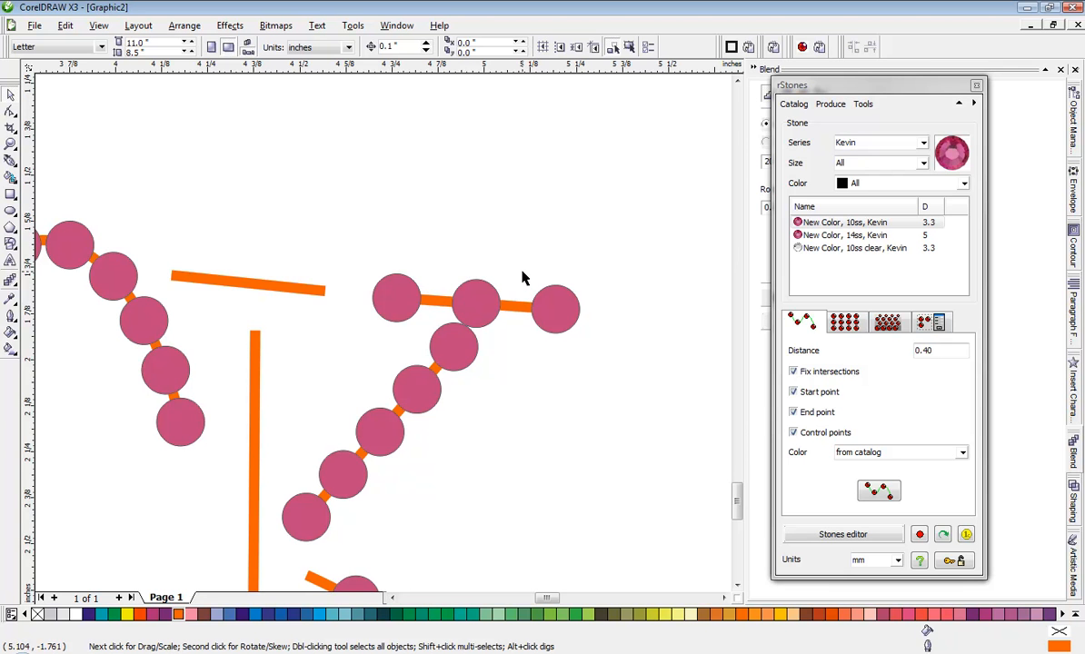
Try to fill the K's right top serif by shifting its middle stone toward the left one and copying it 0.151 inches along the line
scroll(383, 339, "up", 5)
scroll(382, 339, "down", 4)
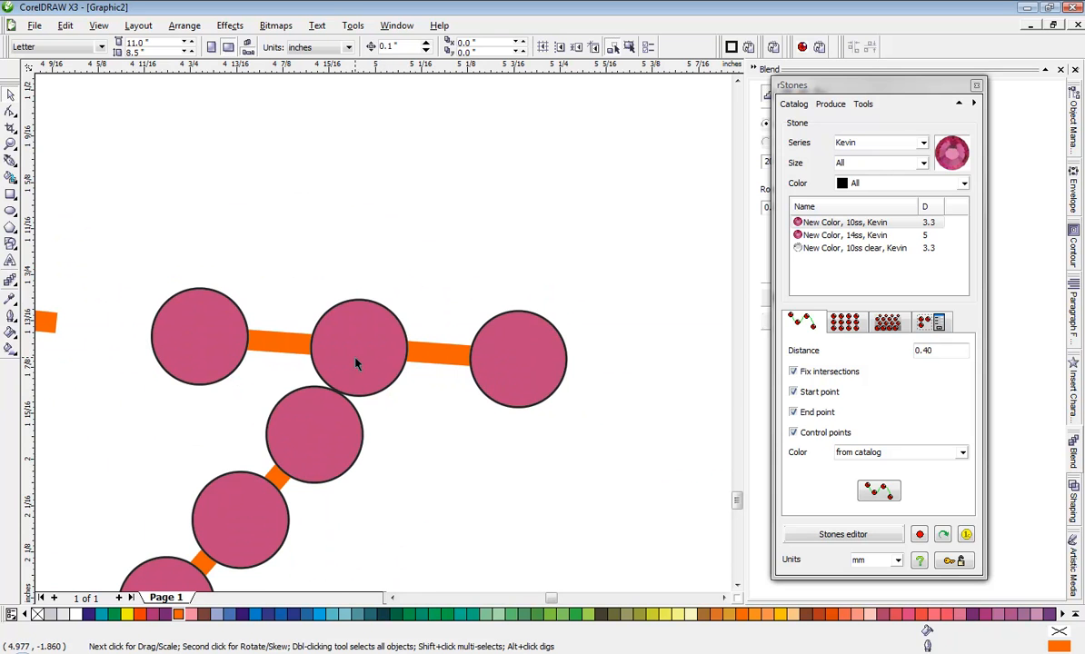
left_click_drag(356, 364, 390, 360)
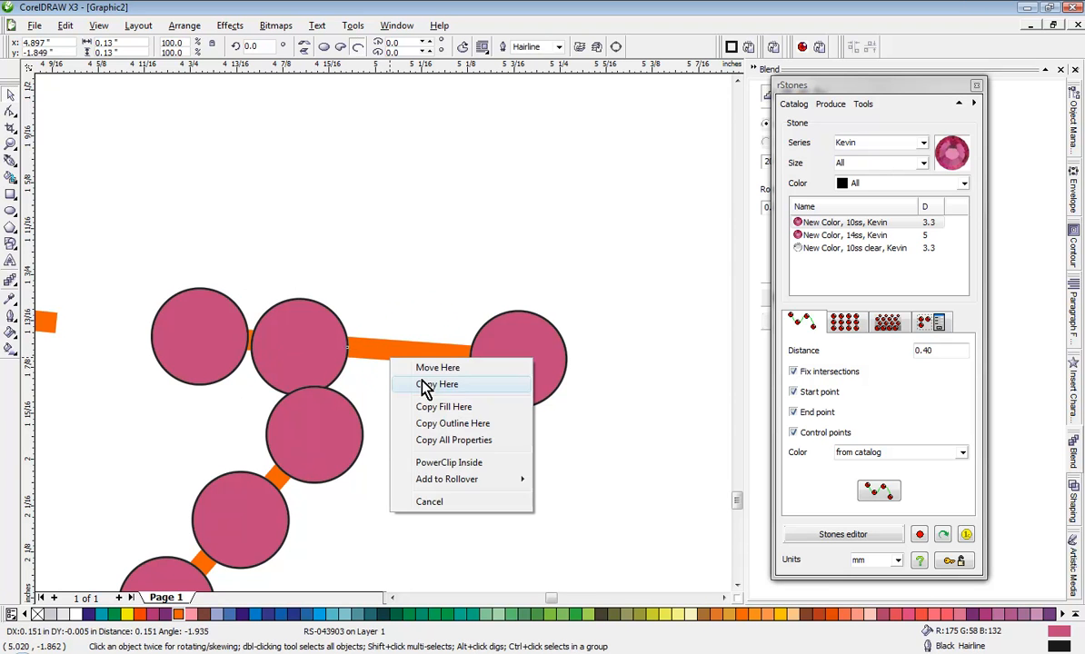
left_click(426, 385)
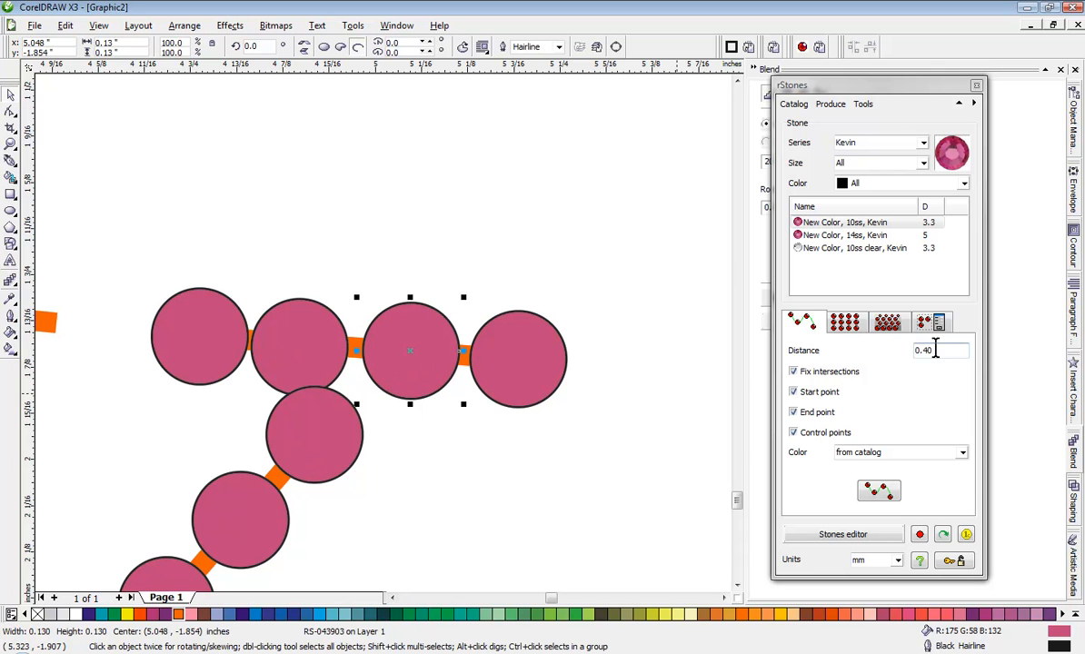
double_click(928, 350)
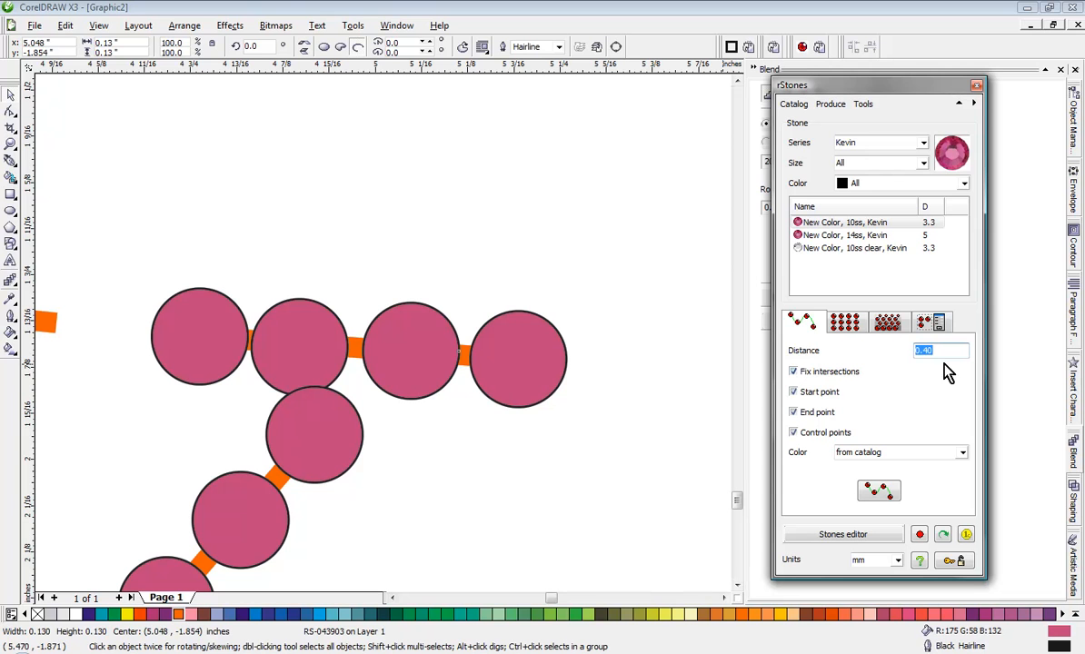
left_click(571, 429)
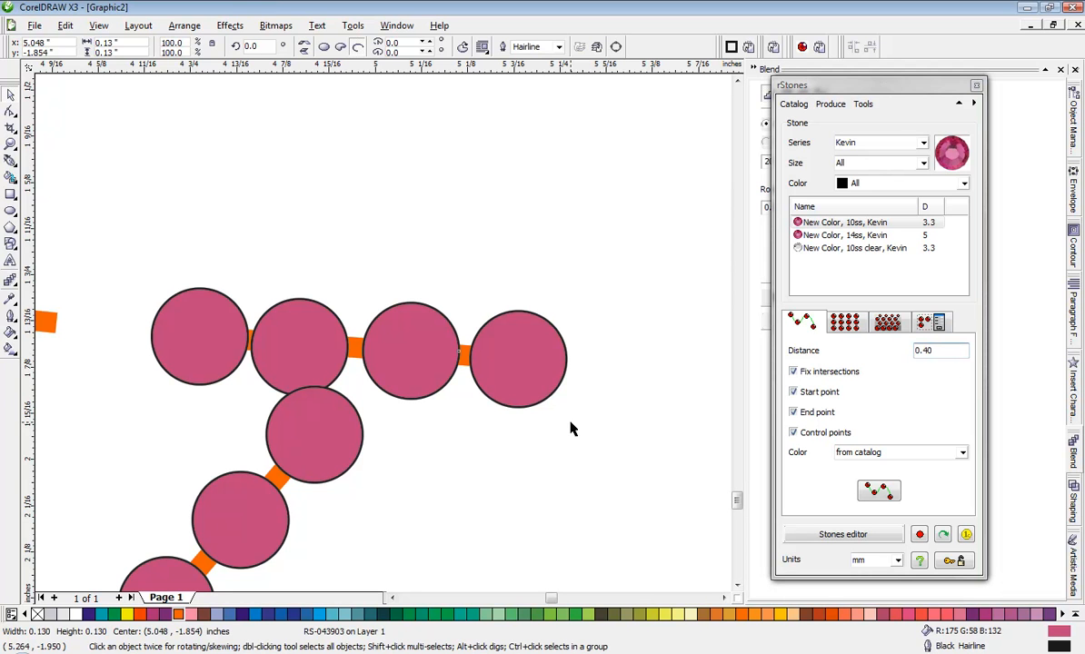
Delete all four stones on the K's right top serif, keeping the orange line
left_click(487, 389)
key("Delete")
left_click(387, 368)
key("Delete")
left_click(307, 370)
key("Delete")
left_click(218, 363)
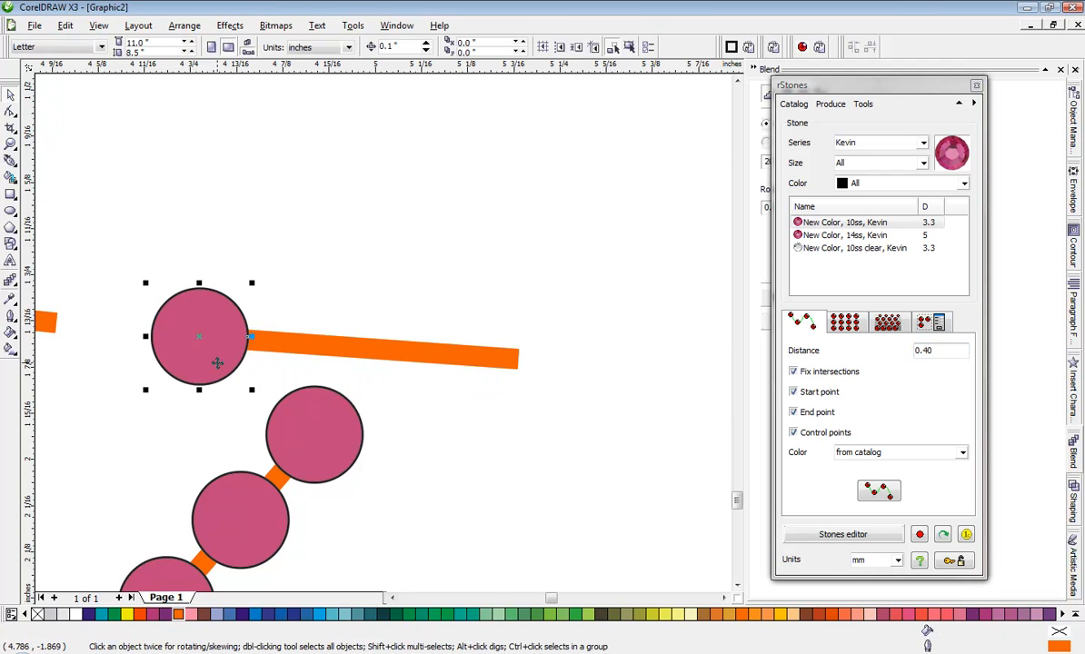
key("Delete")
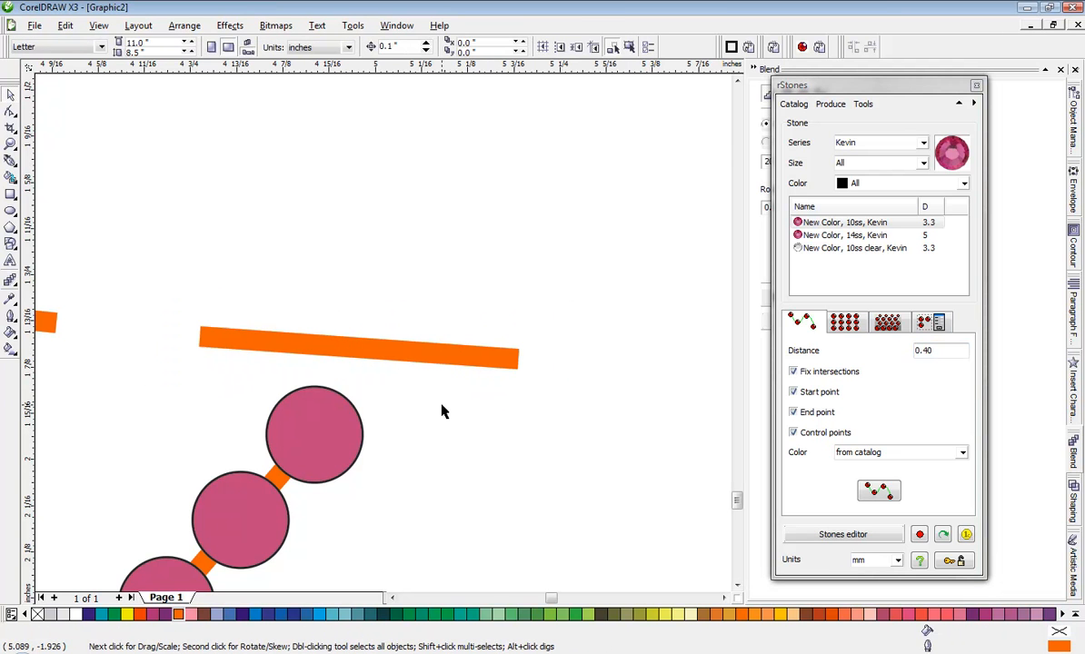
Turn off the start point and end point options and place 10ss New Color stones along the K's right top serif
left_click(454, 355)
left_click(796, 393)
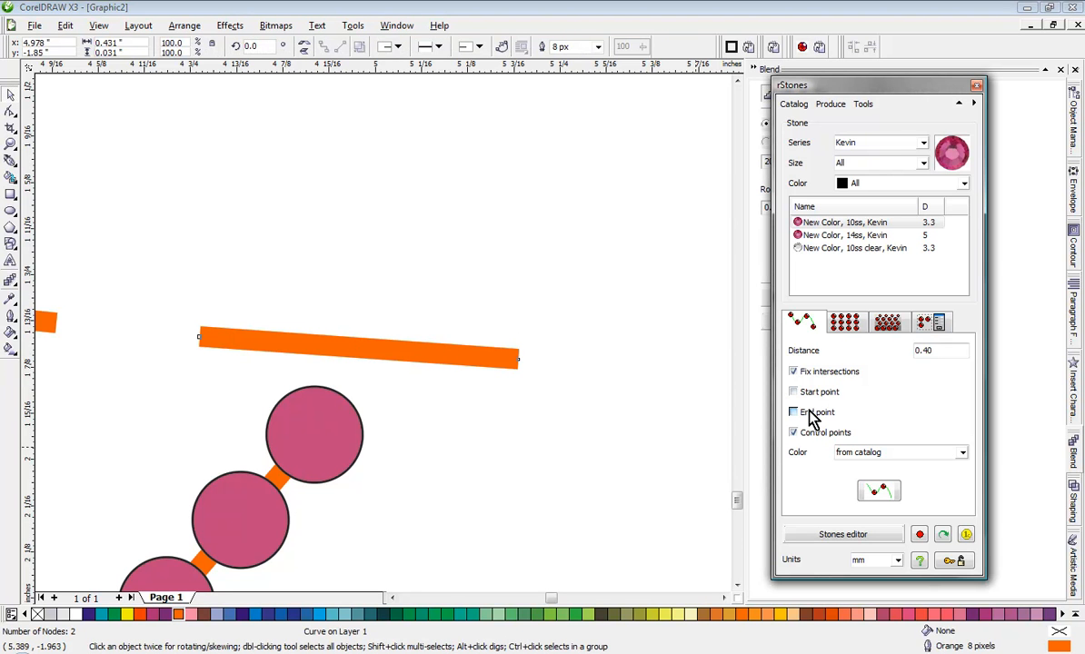
left_click(455, 377)
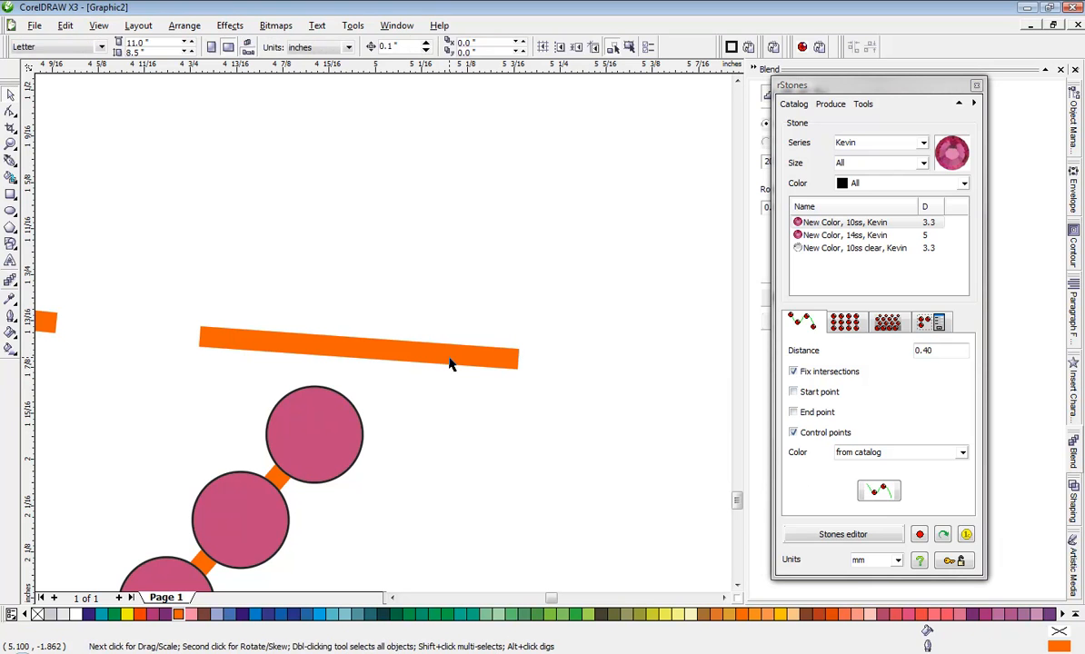
left_click(449, 364)
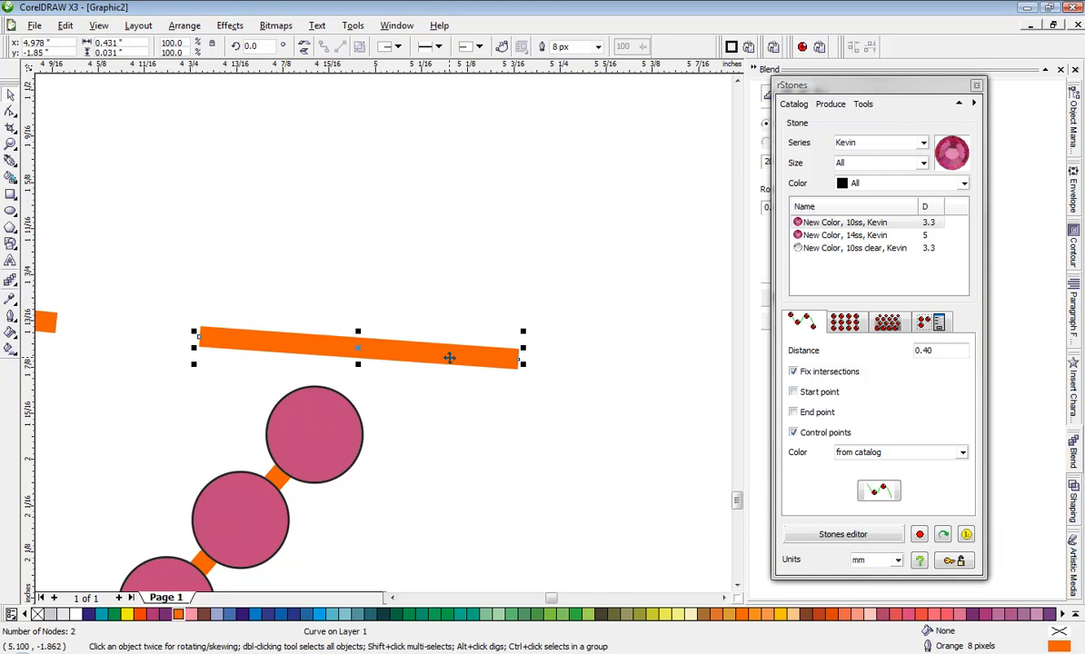
left_click(877, 493)
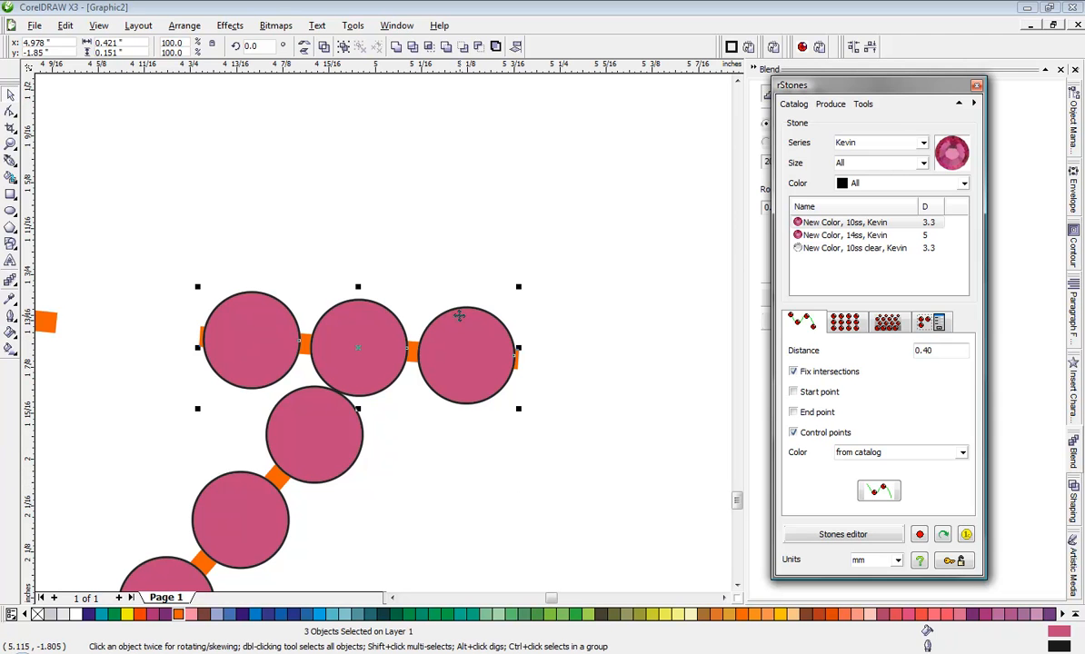
left_click(467, 241)
scroll(383, 339, "down", 2)
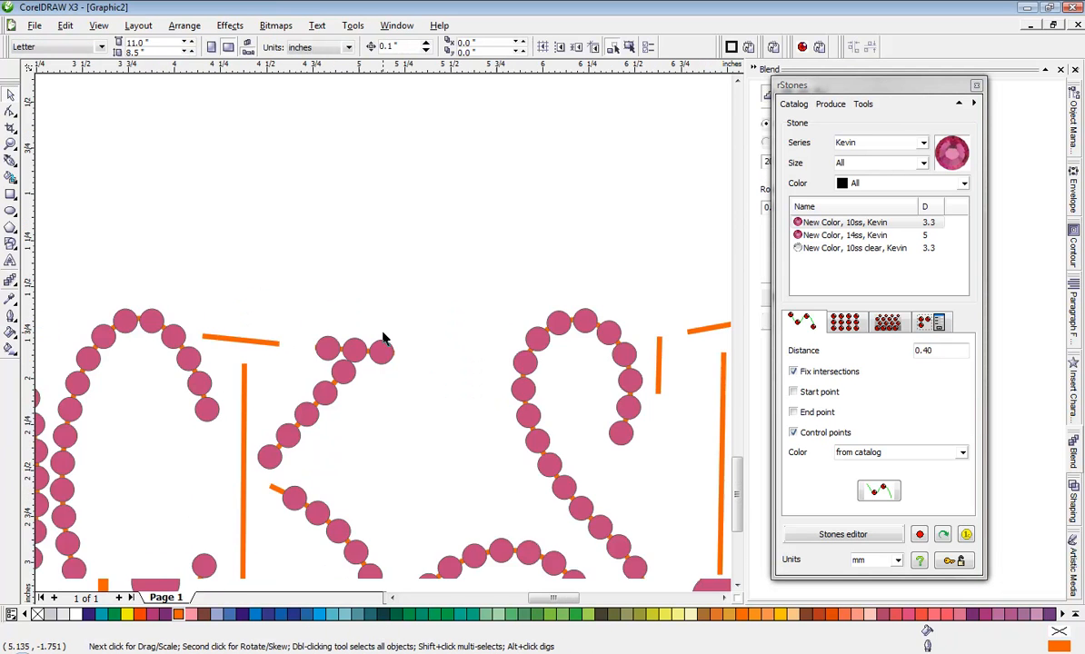
scroll(383, 338, "up", 1)
scroll(382, 339, "up", 2)
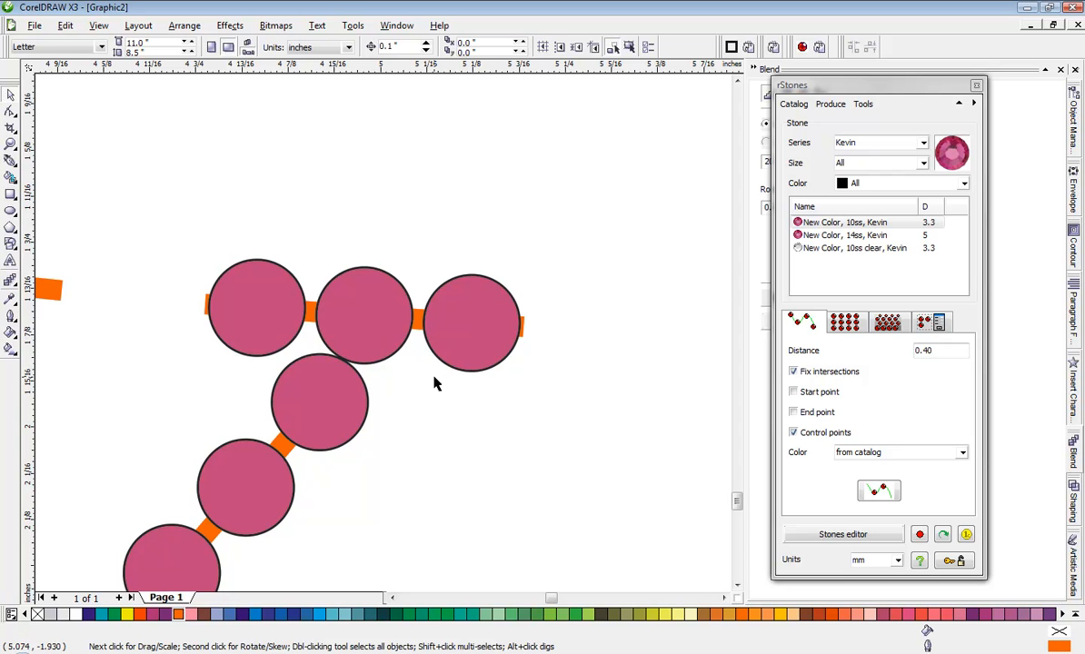
Copy the end stone of the K's right top serif past the line's end and shift all four stones back along the serif
left_click(463, 361)
left_click_drag(460, 353, 569, 370)
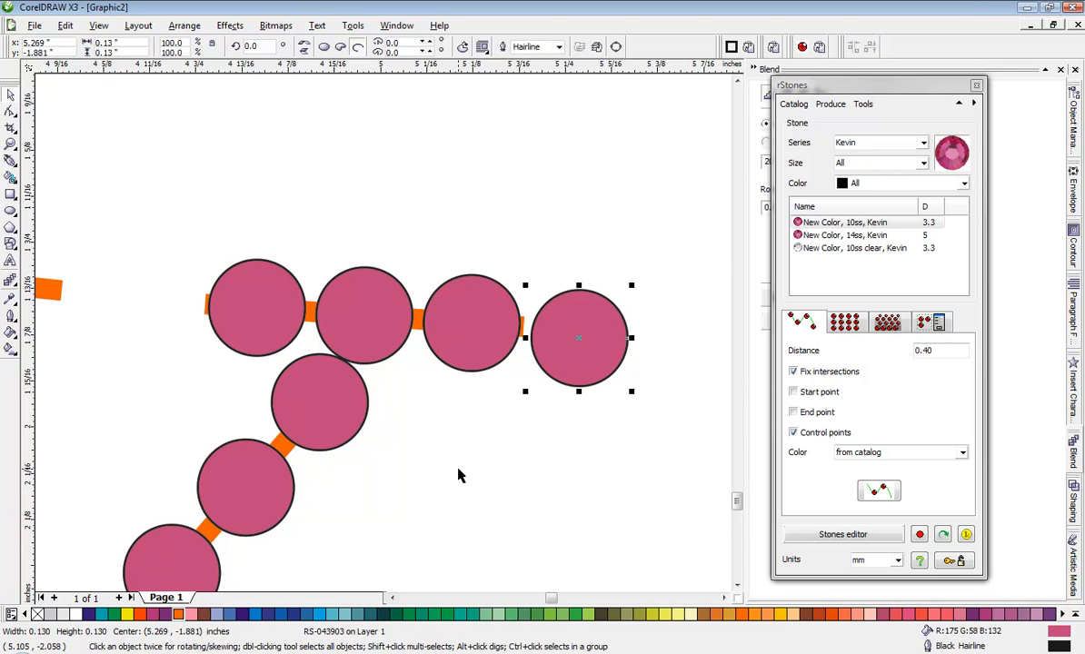
left_click(349, 320, "shift")
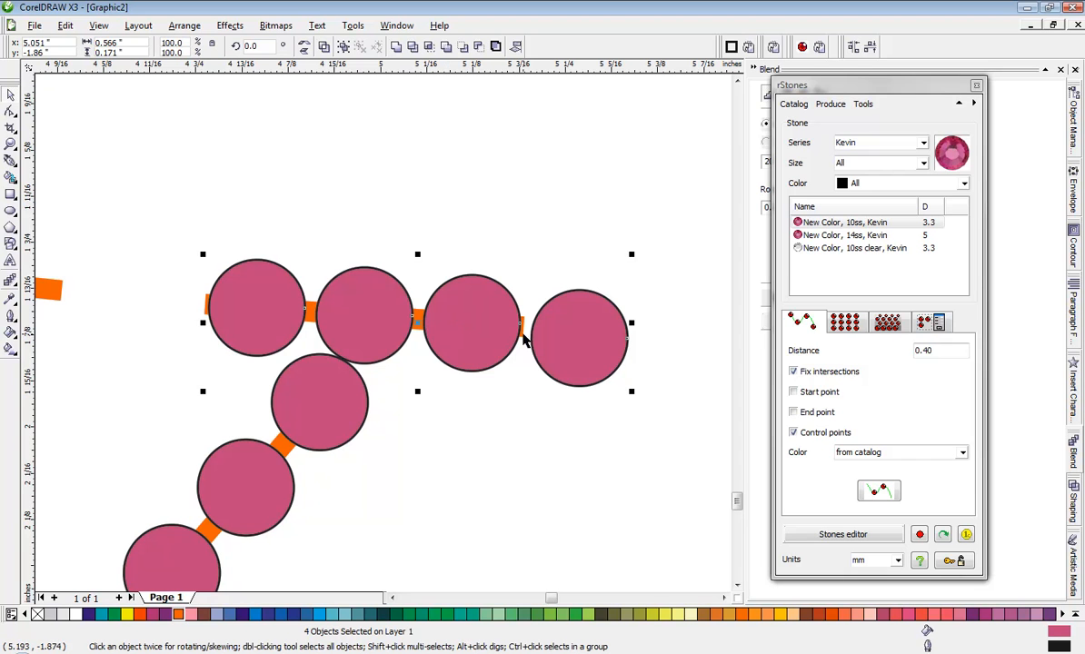
left_click_drag(486, 310, 402, 296)
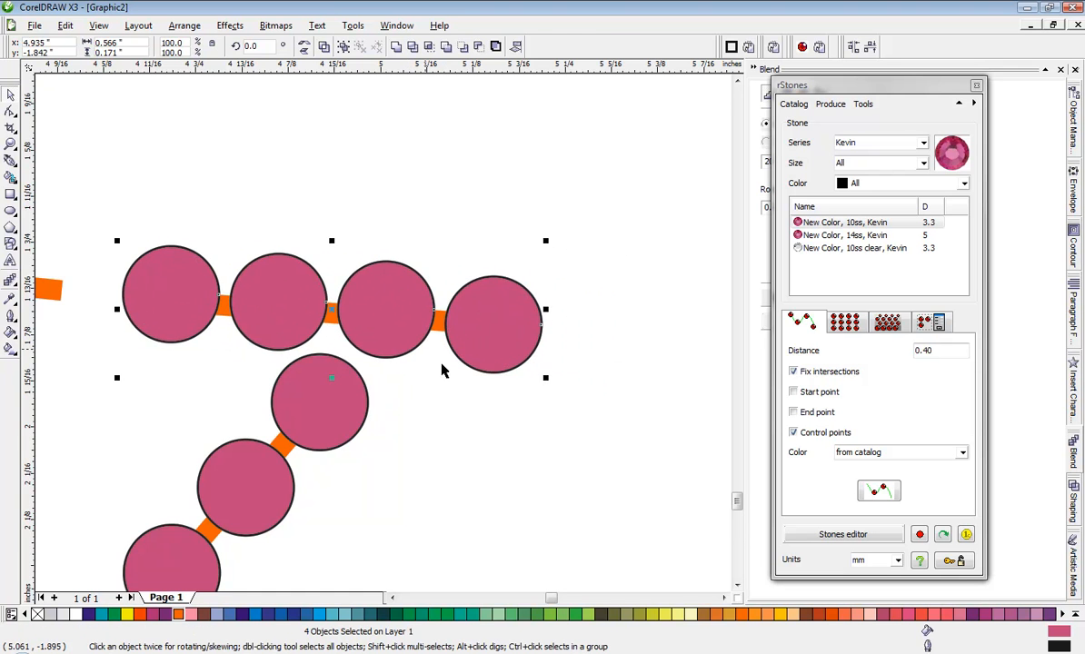
left_click(594, 458)
Place 10ss New Color stones along the K's left top serif line at a distance of 0.40
scroll(595, 457, "down", 2)
scroll(364, 339, "up", 2)
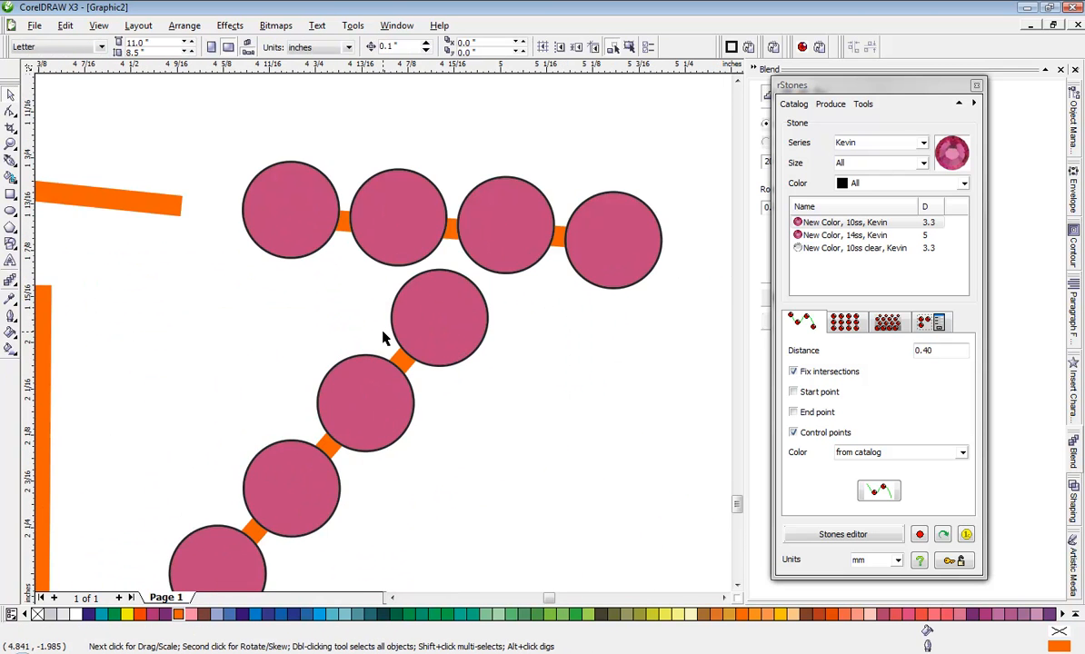
scroll(339, 323, "down", 2)
scroll(385, 339, "up", 2)
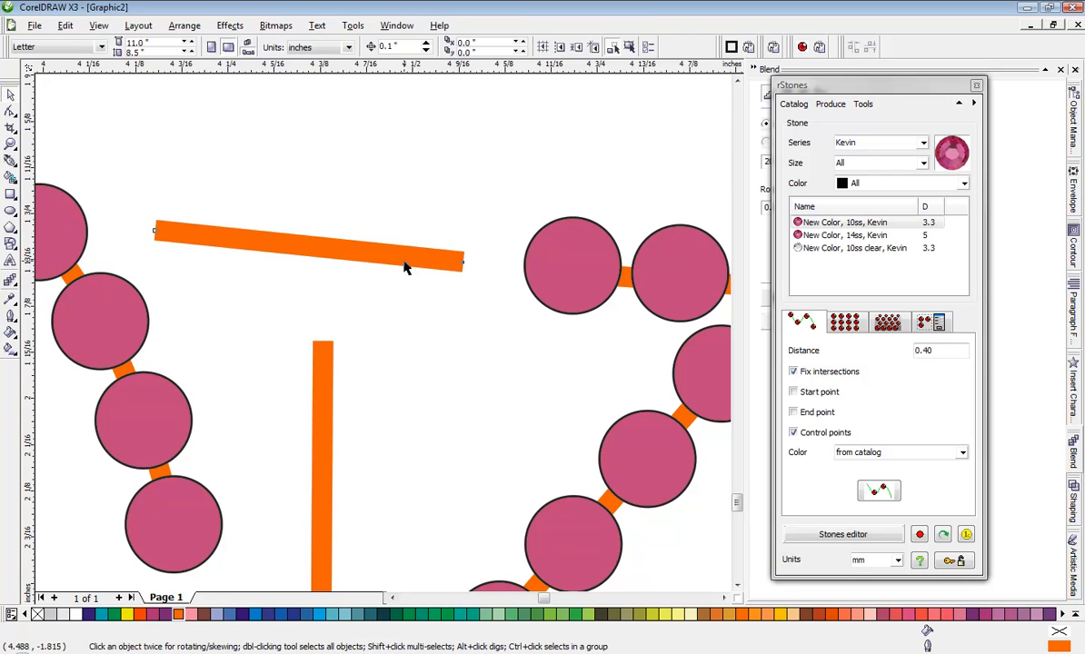
left_click(426, 264)
left_click(888, 493)
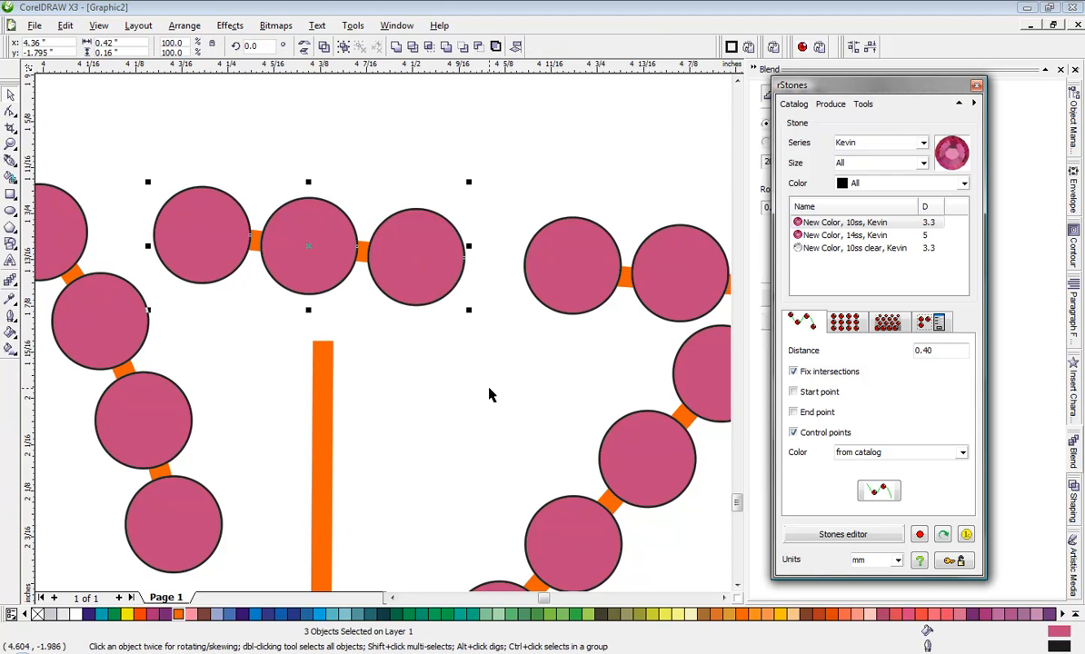
left_click(493, 394)
Turn on the start point and end point options and place 10ss New Color stones along the K's vertical stem
scroll(350, 345, "down", 2)
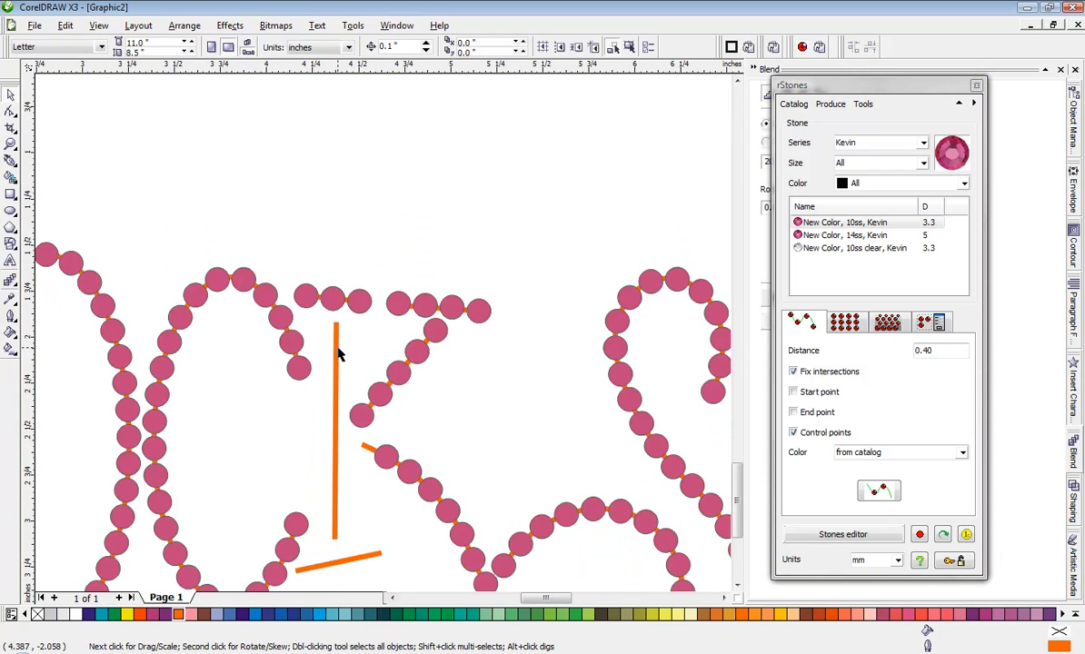
scroll(385, 341, "up", 1)
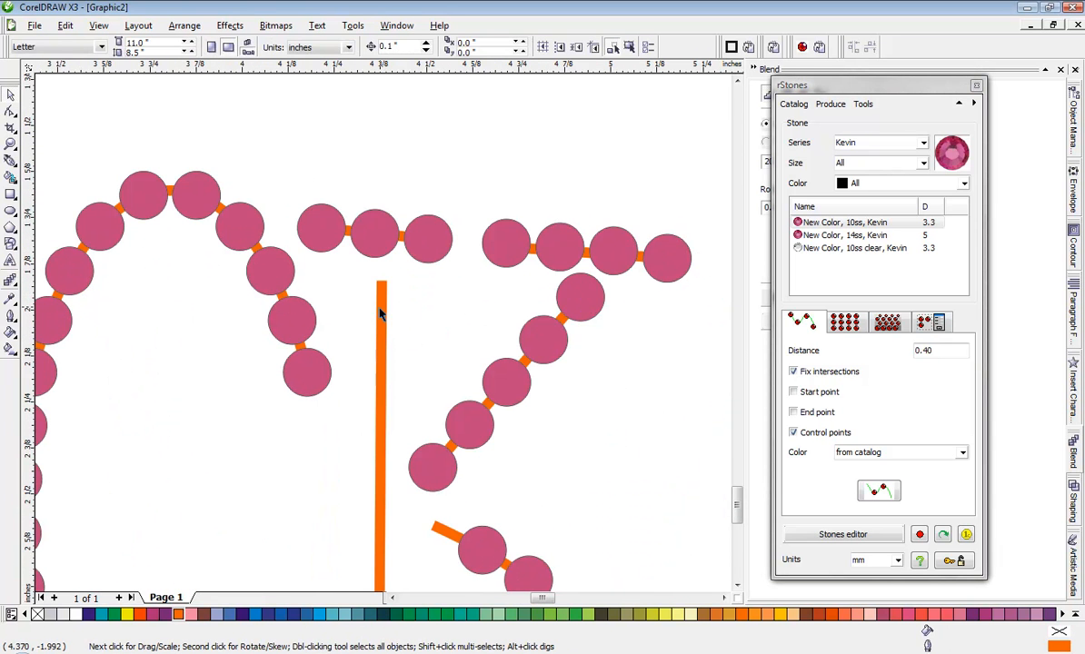
left_click(381, 313)
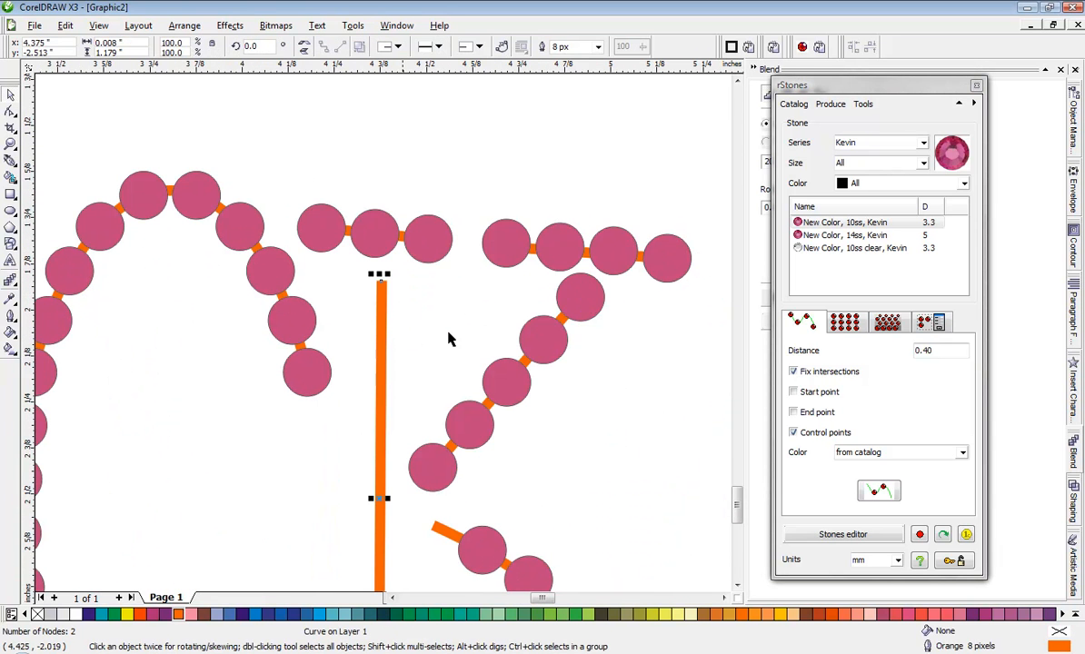
left_click(796, 395)
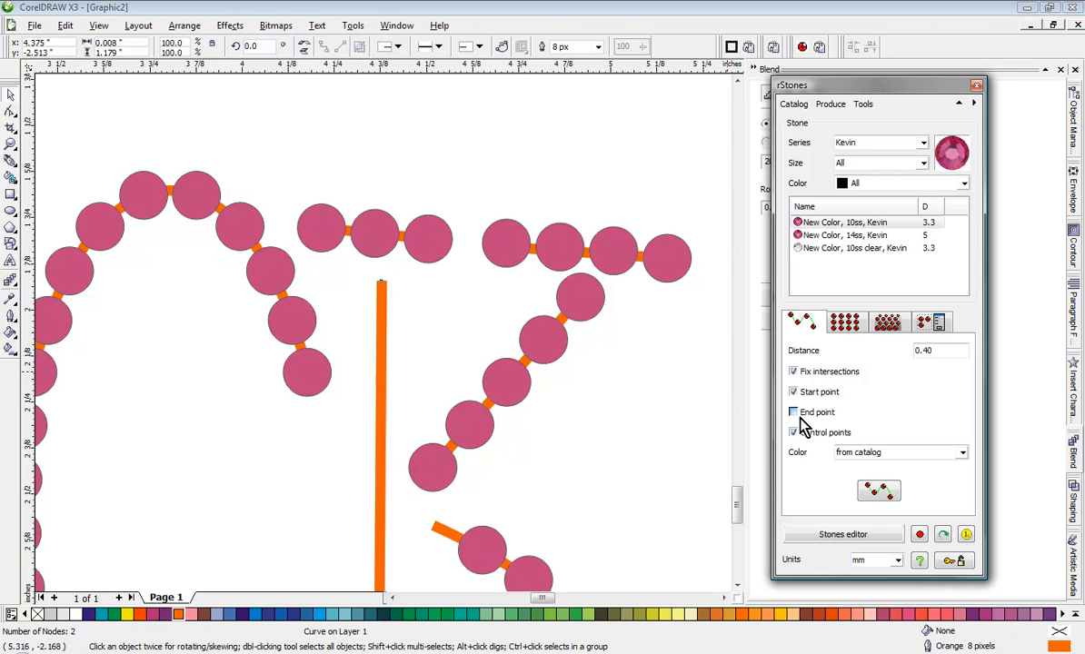
left_click(793, 412)
left_click(879, 491)
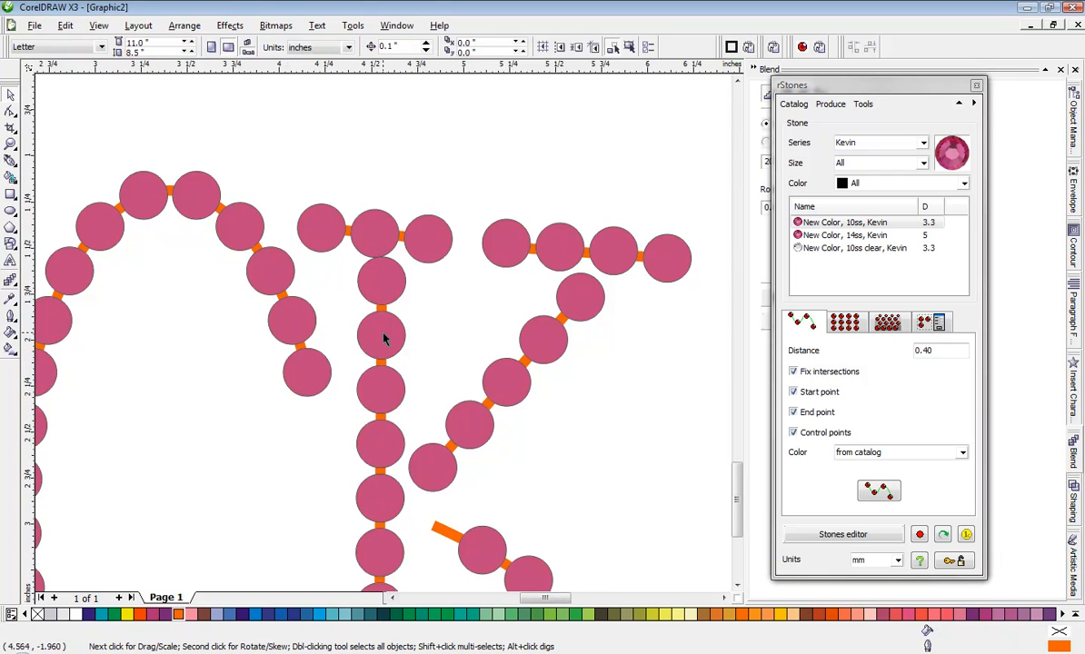
Shift the K's stem line and all its stones slightly down and left, clear of the top serif's middle stone
scroll(384, 339, "down", 3)
scroll(381, 318, "up", 5)
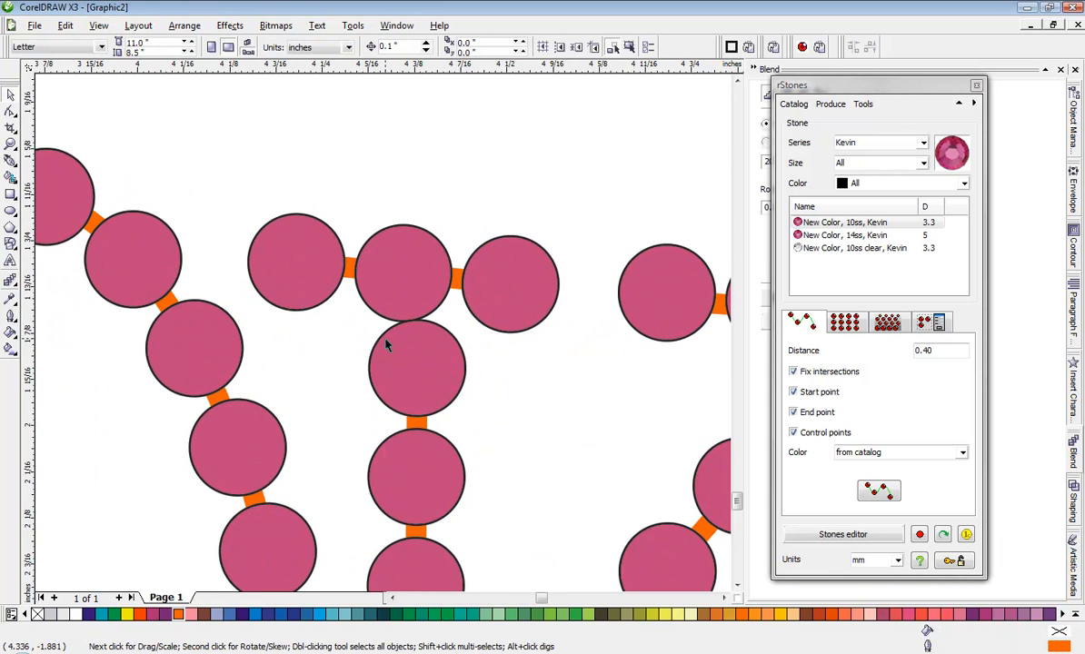
scroll(386, 344, "down", 2)
left_click(393, 346)
scroll(386, 338, "down", 2)
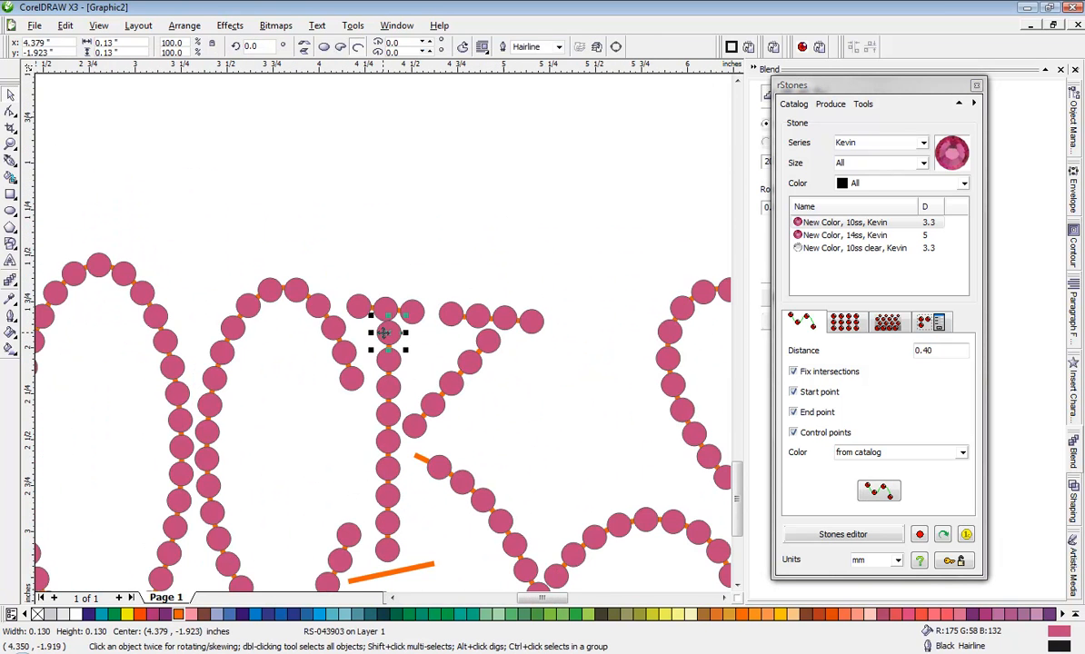
left_click(354, 459)
left_click_drag(371, 565, 354, 347)
scroll(399, 338, "up", 3)
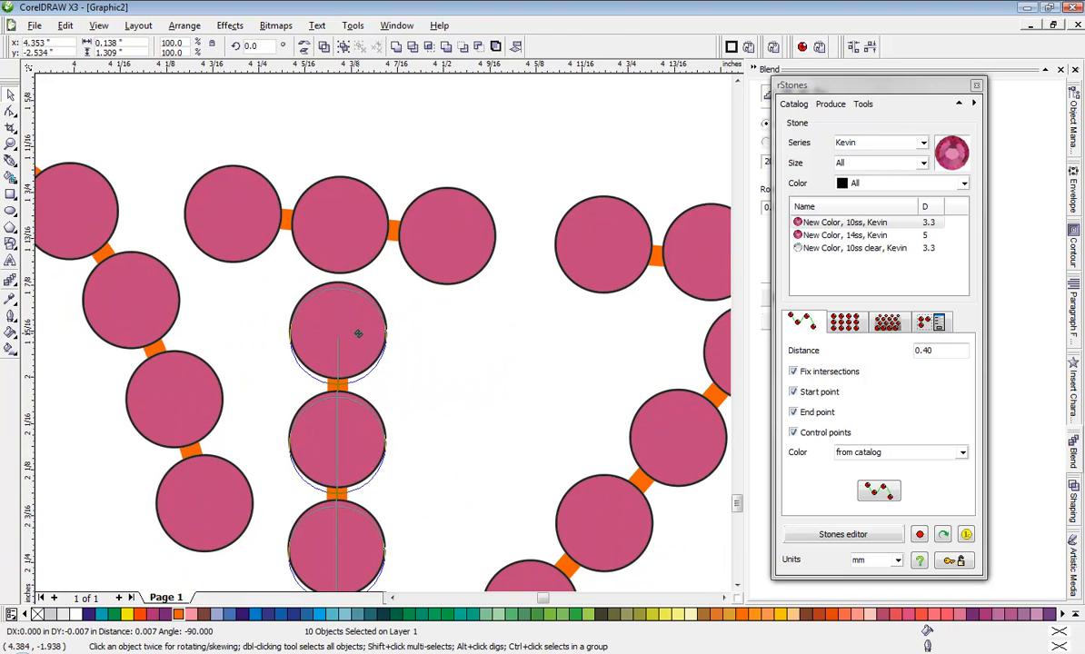
left_click(431, 364)
Turn off the start point and end point options and place 10ss New Color stones along the K's bottom serif
scroll(383, 339, "down", 3)
scroll(383, 339, "up", 2)
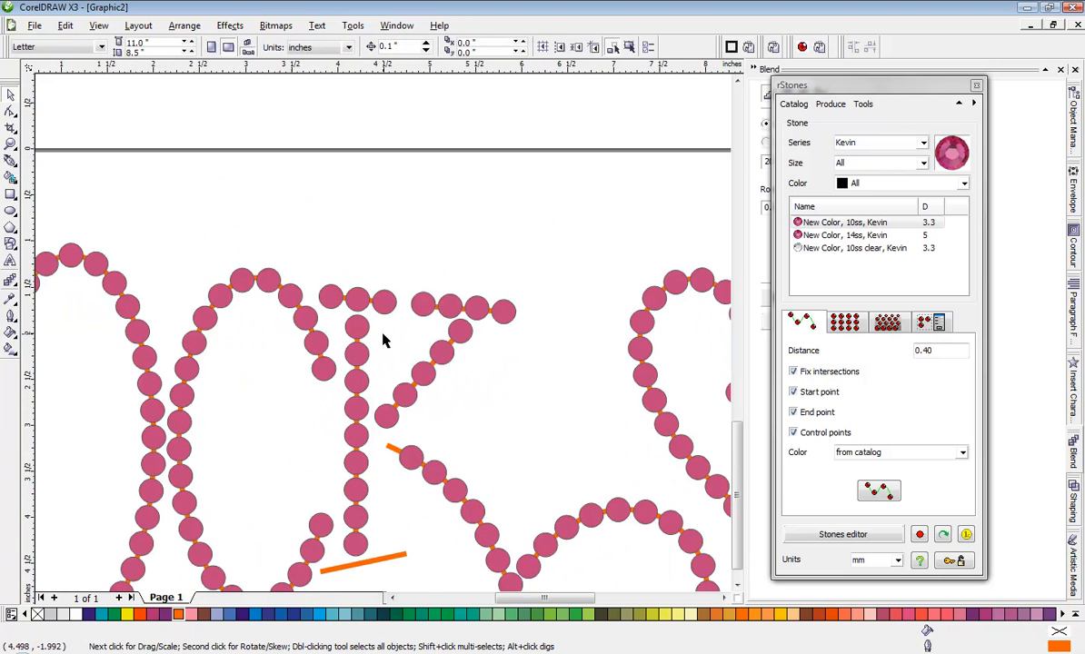
scroll(384, 339, "up", 2)
left_click_drag(476, 372, 491, 389)
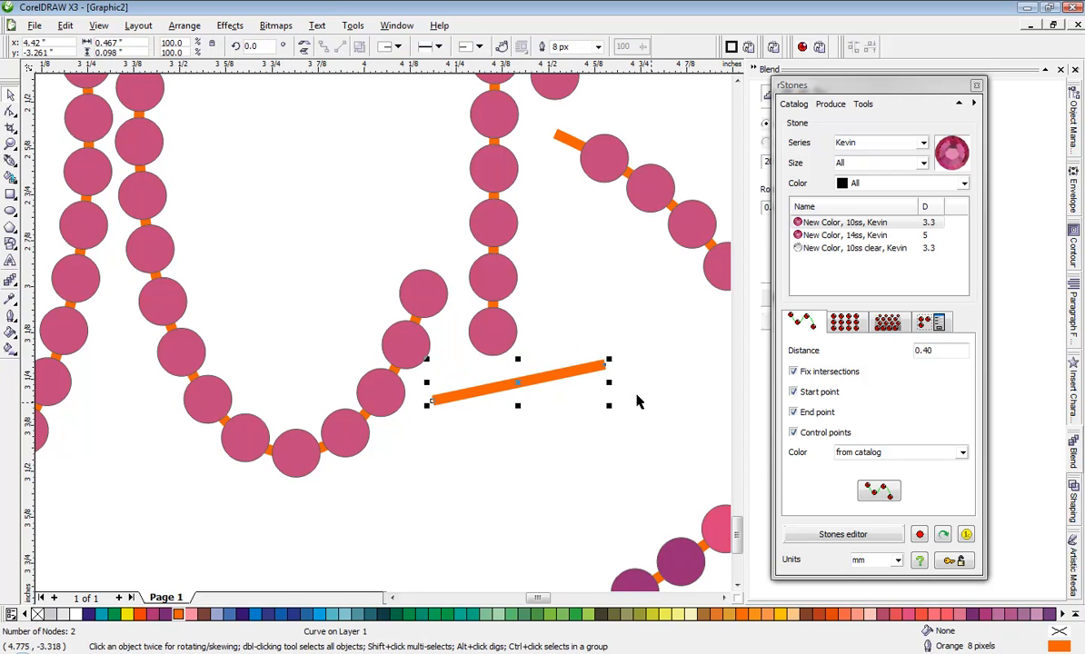
left_click(792, 392)
left_click(795, 413)
left_click(879, 491)
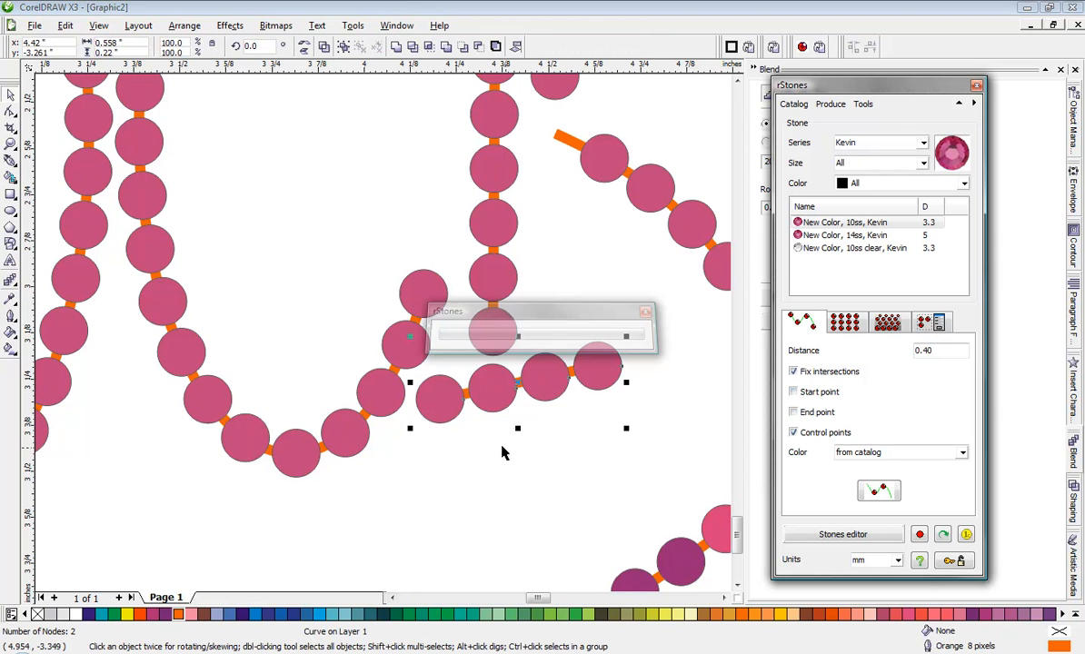
left_click(532, 445)
Copy the uppermost stone of the K's diagonal leg about 0.162 inches onto the line's bare upper end
scroll(533, 427, "down", 1)
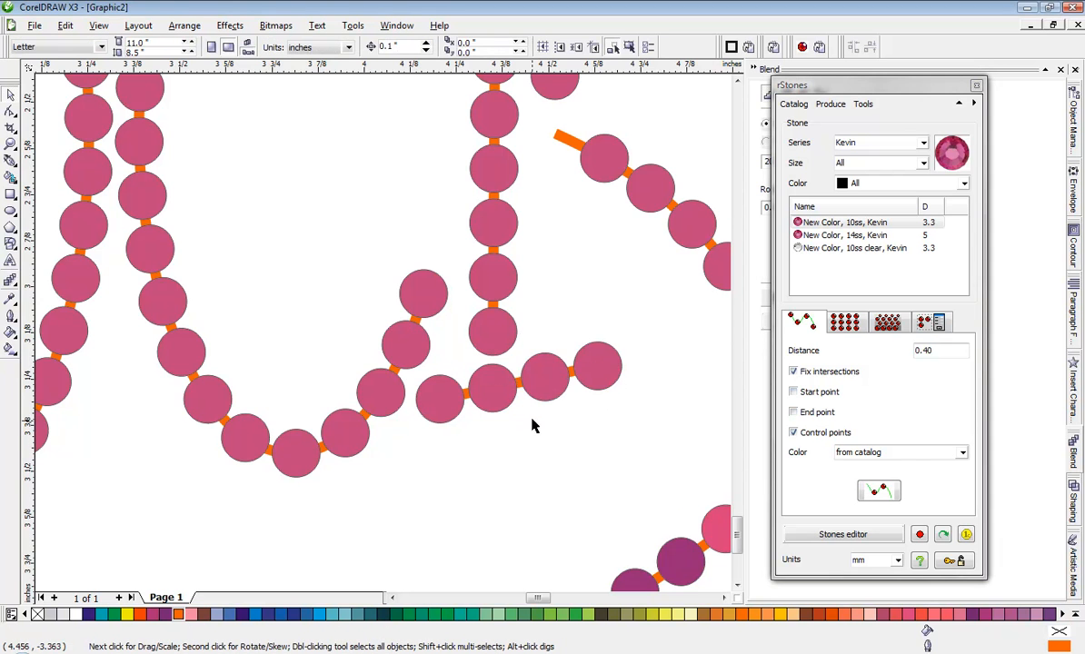
scroll(382, 334, "down", 1)
scroll(397, 261, "down", 1)
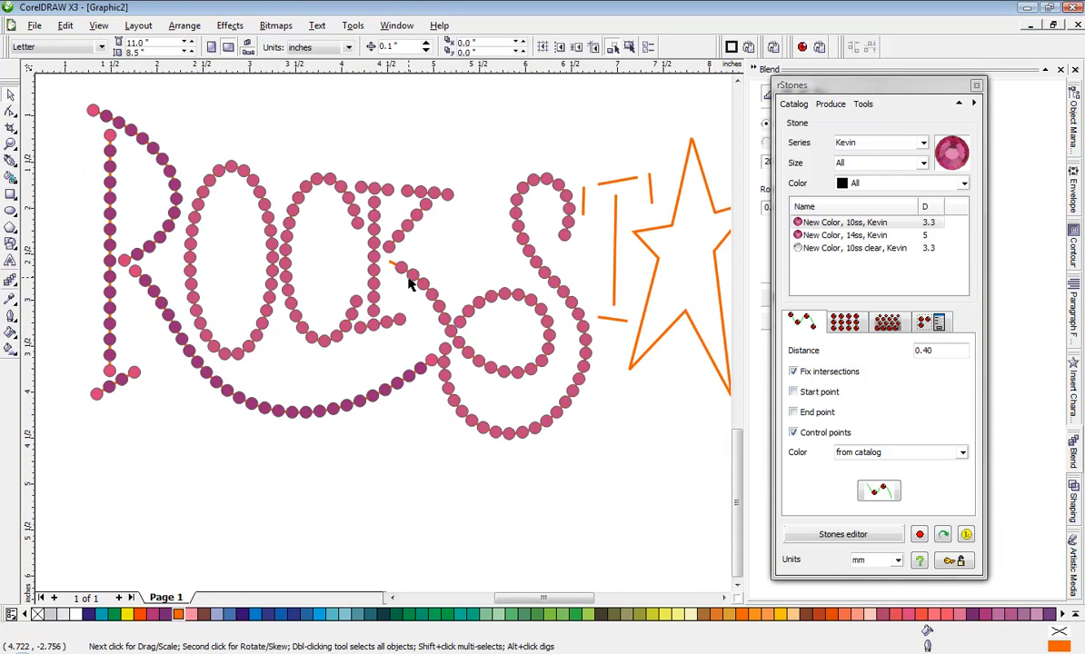
scroll(409, 285, "up", 3)
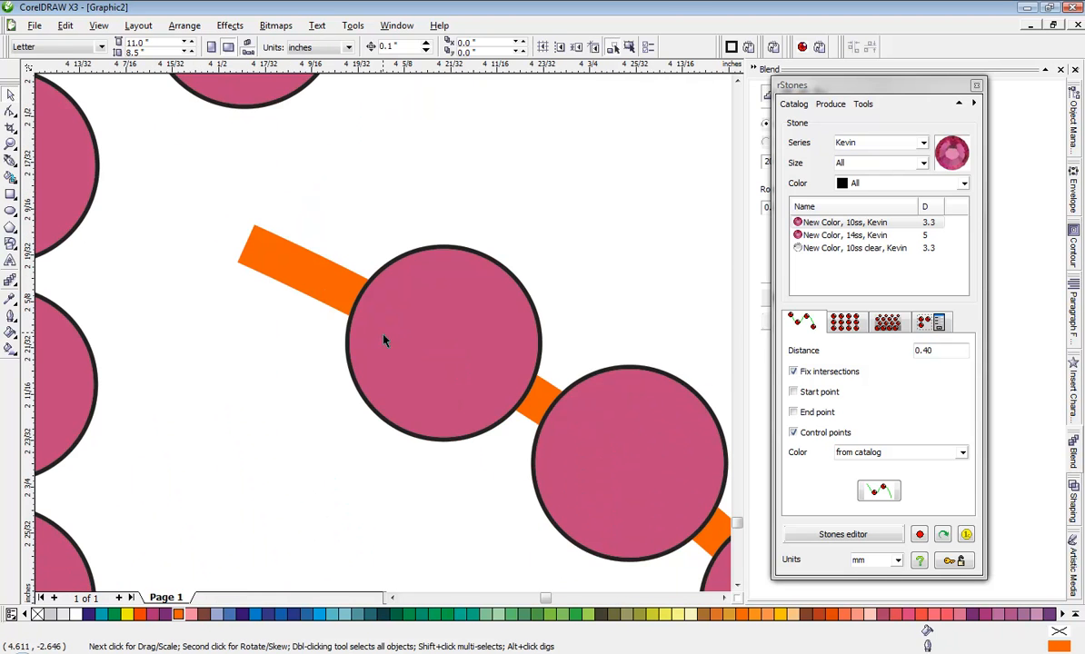
left_click(405, 332)
left_click_drag(413, 329, 228, 238)
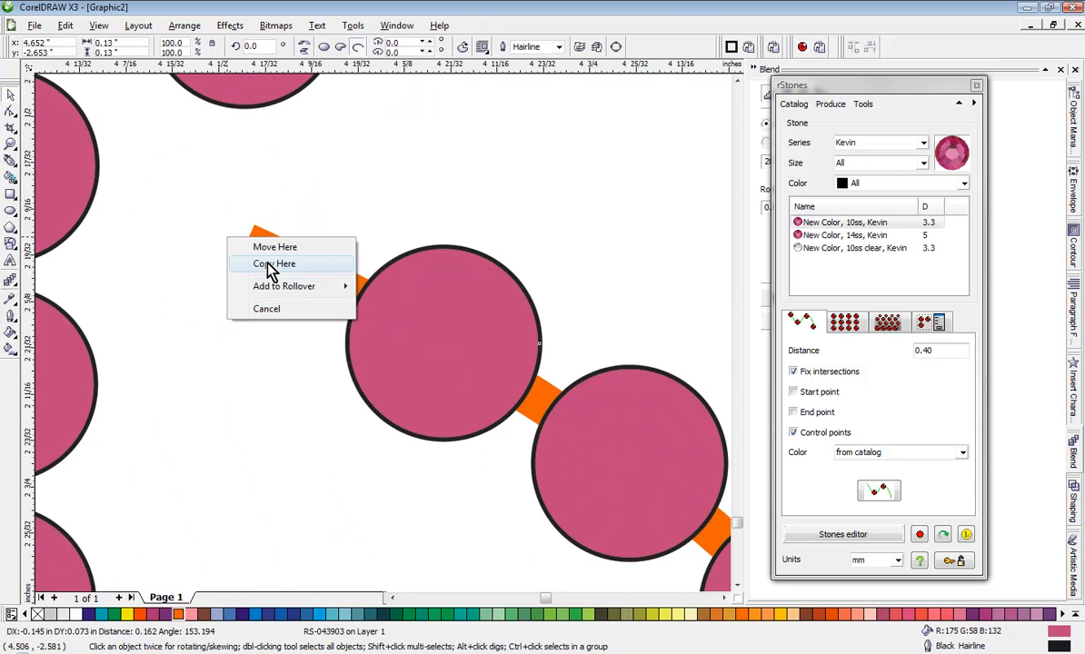
left_click(270, 265)
left_click(375, 177)
scroll(382, 339, "down", 3)
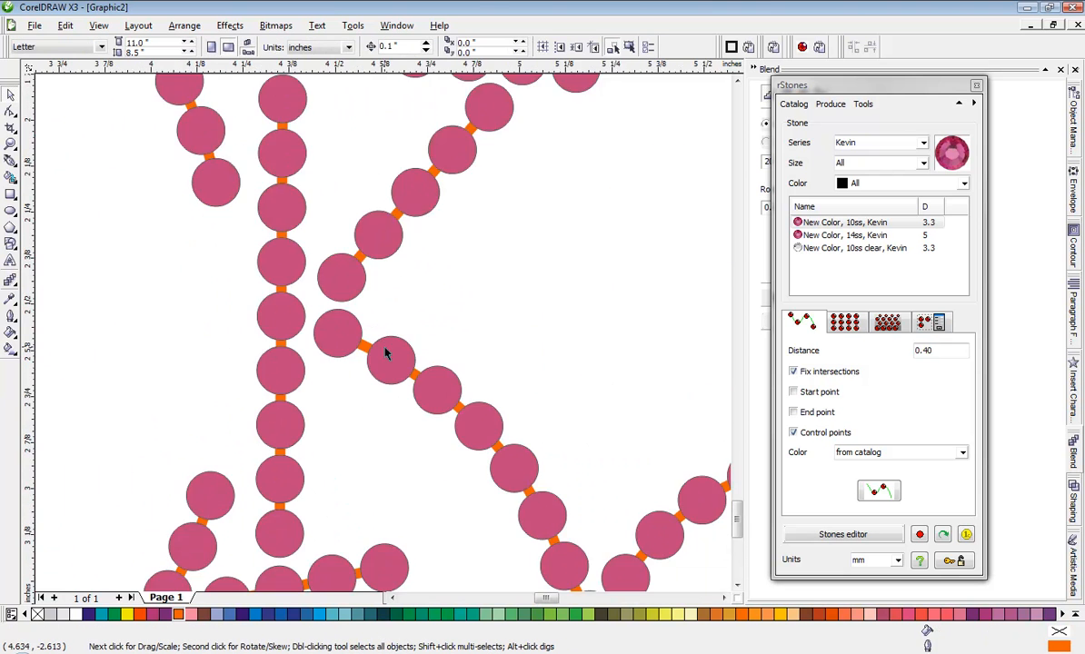
Move the first five stones of the S's lower curve, beside the R's tail, up along the line with even gaps
scroll(385, 353, "down", 2)
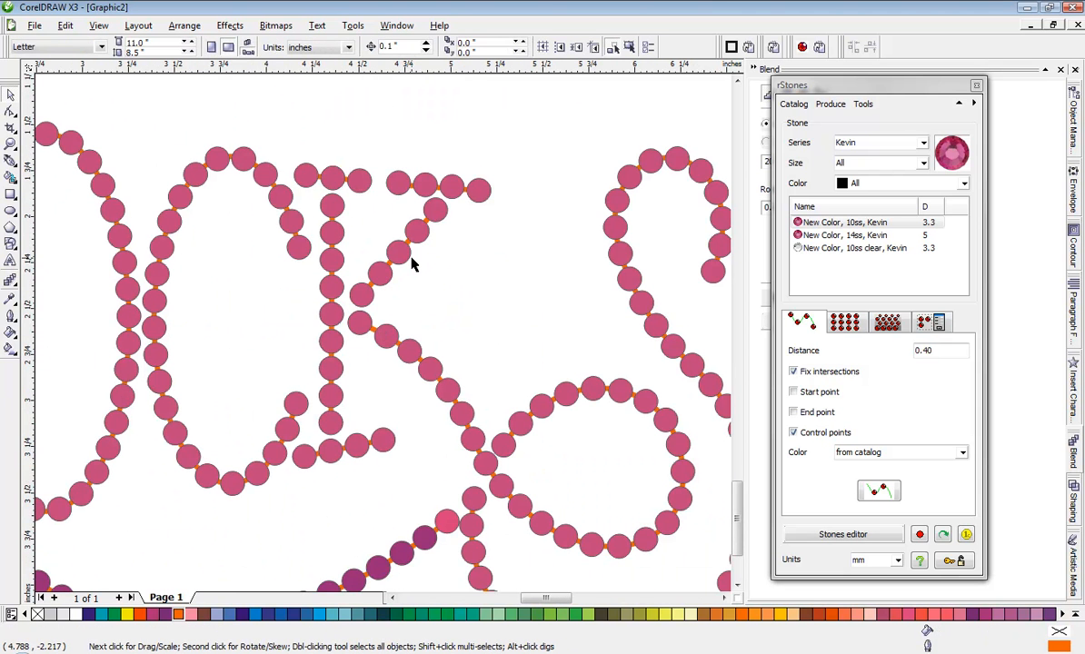
scroll(461, 495, "up", 4)
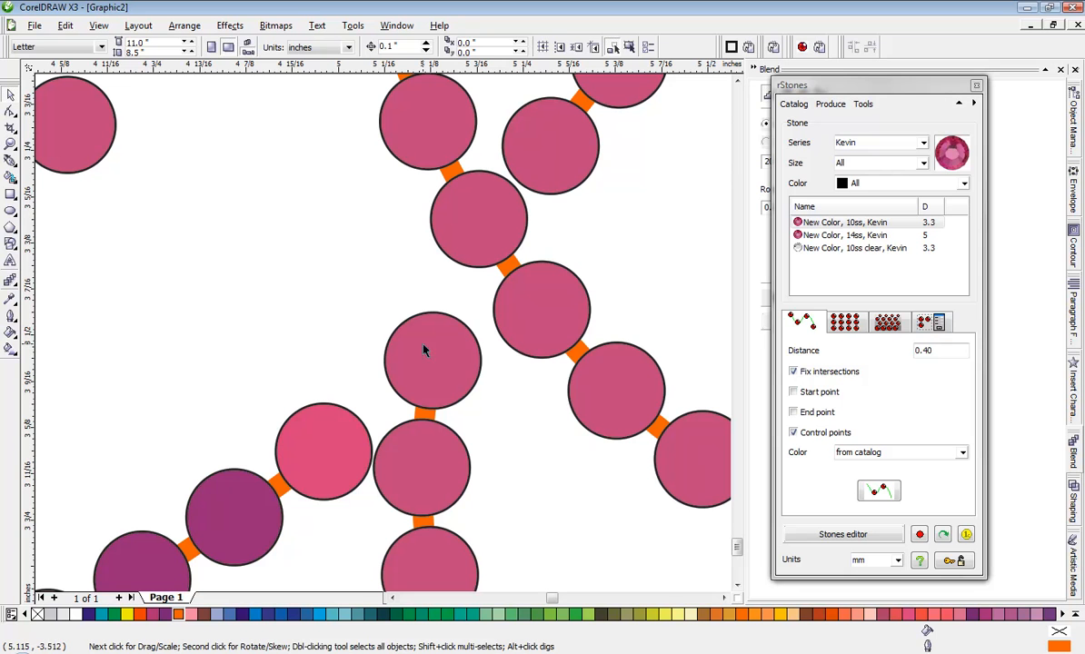
left_click_drag(429, 347, 446, 289)
left_click_drag(440, 430, 443, 407)
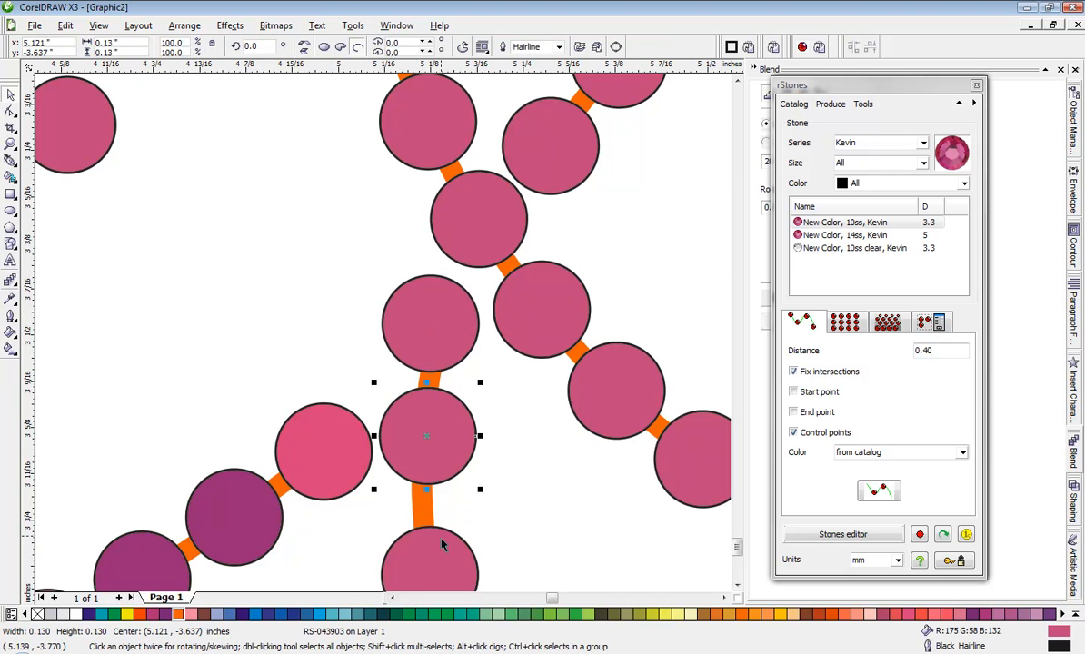
left_click_drag(442, 545, 439, 526)
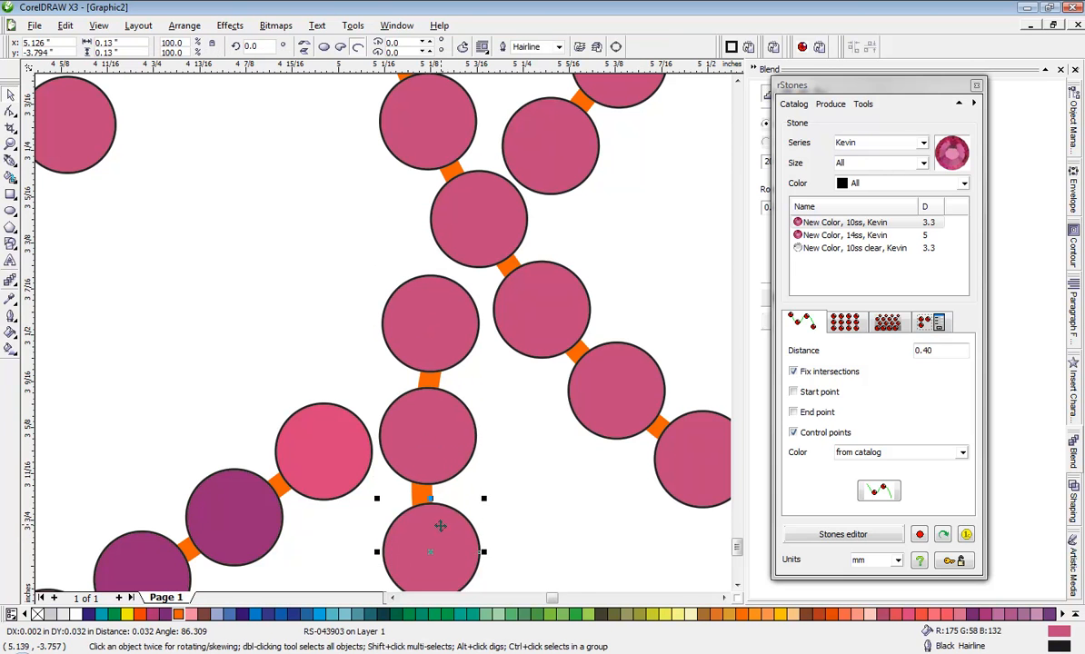
scroll(450, 442, "down", 2)
scroll(380, 361, "up", 2)
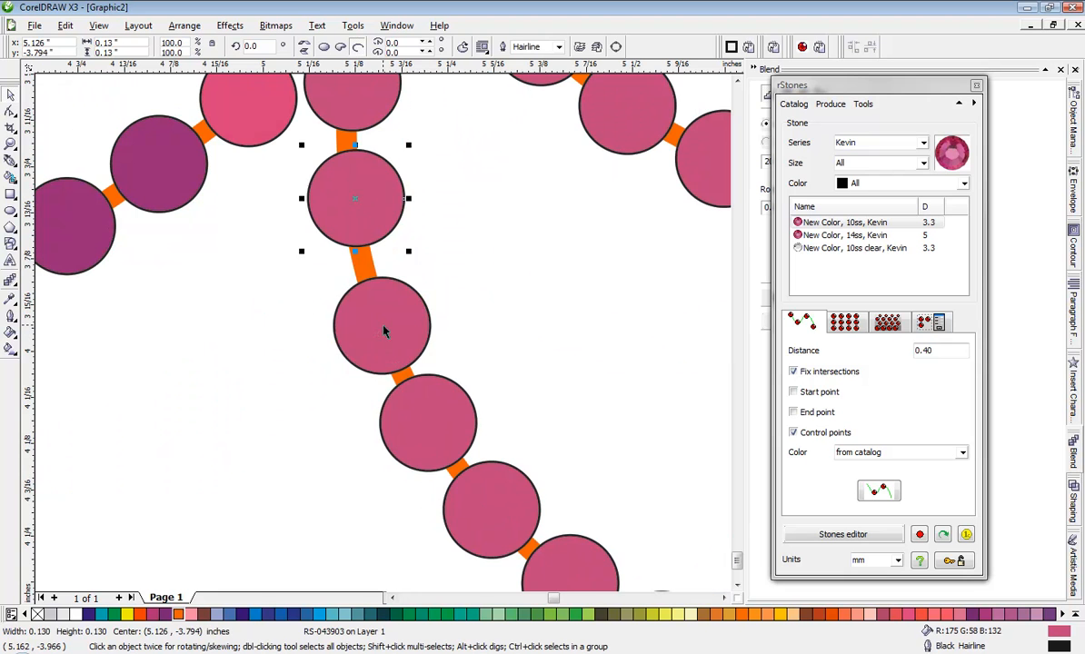
left_click_drag(382, 327, 381, 318)
left_click_drag(416, 419, 411, 412)
left_click(548, 342)
Extend both ends of the T's top bar to its side serifs and place 10ss New Color stones along the bar
scroll(383, 340, "down", 2)
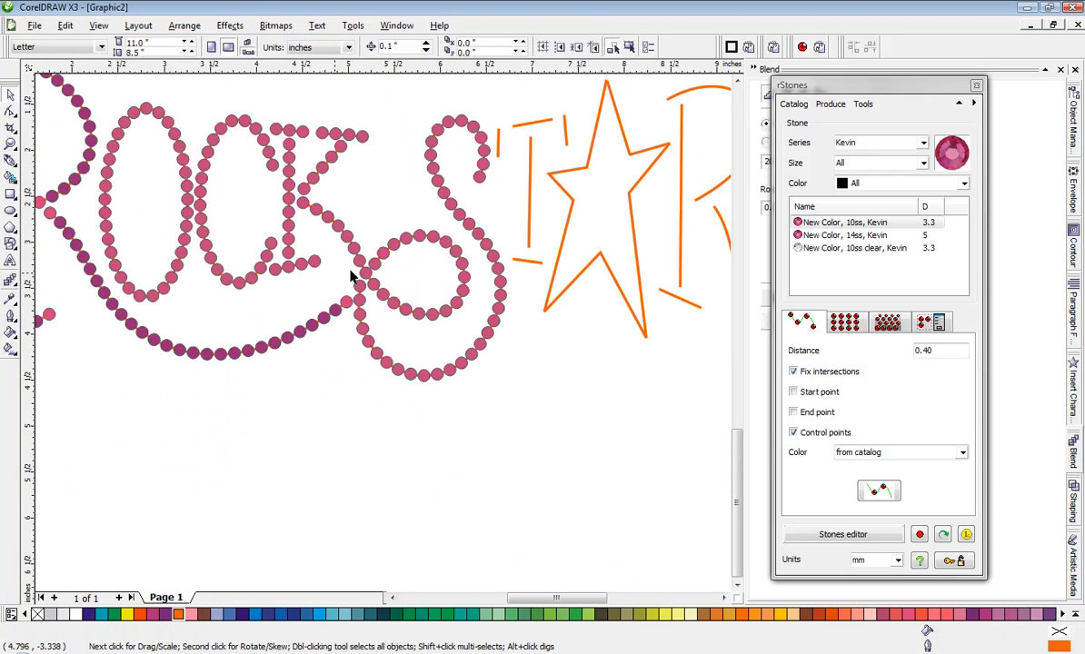
scroll(382, 337, "up", 1)
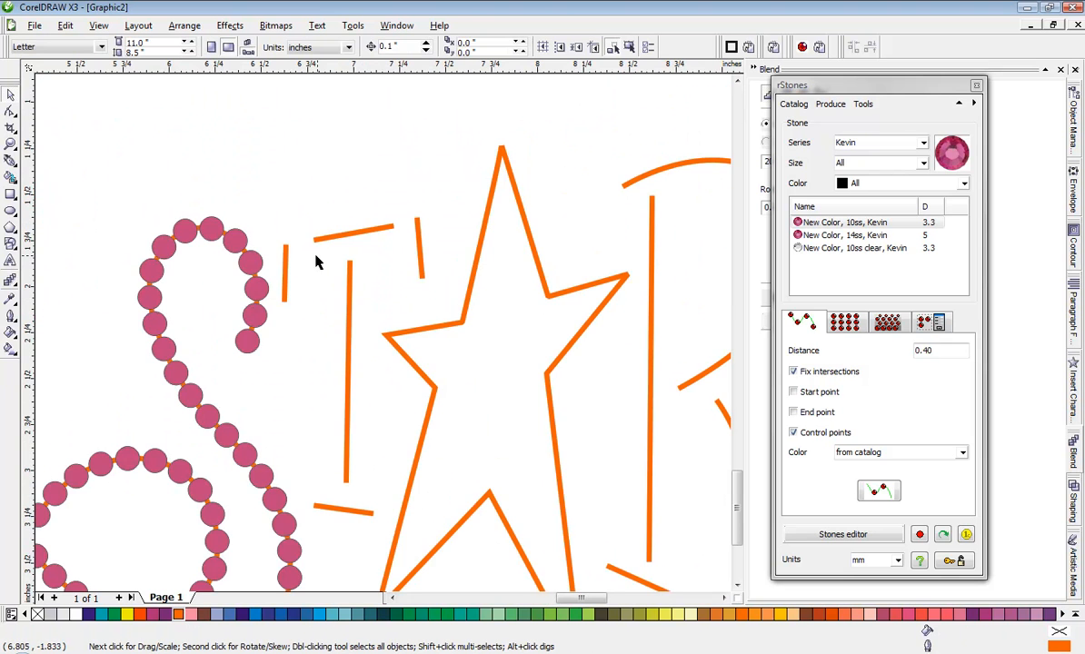
left_click(311, 242)
scroll(310, 242, "up", 2)
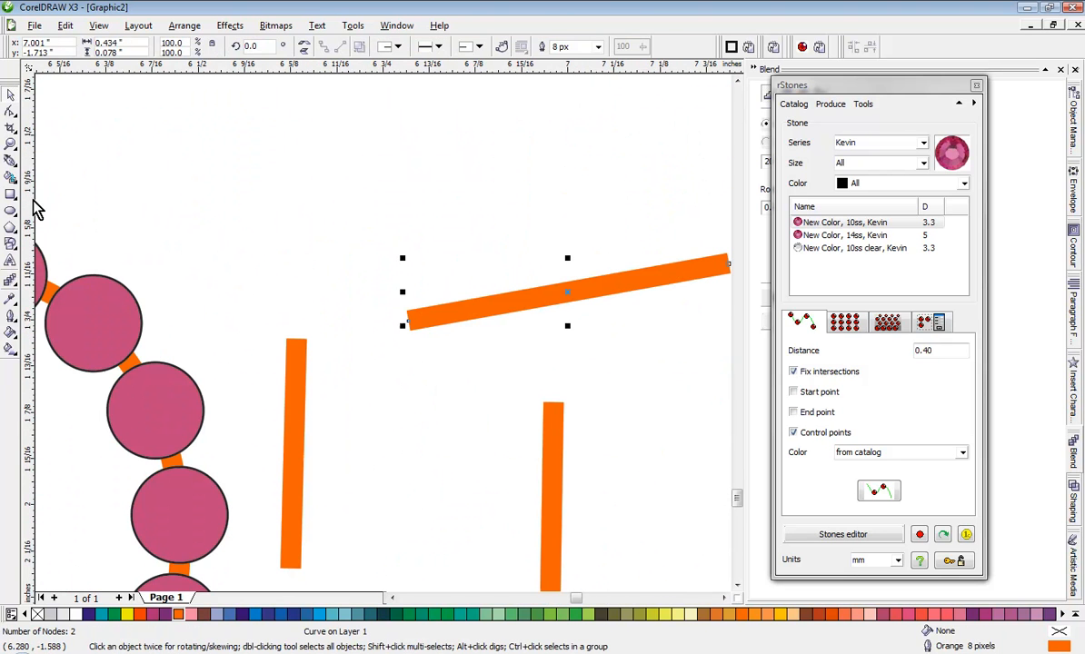
left_click(11, 110)
left_click_drag(407, 324, 300, 351)
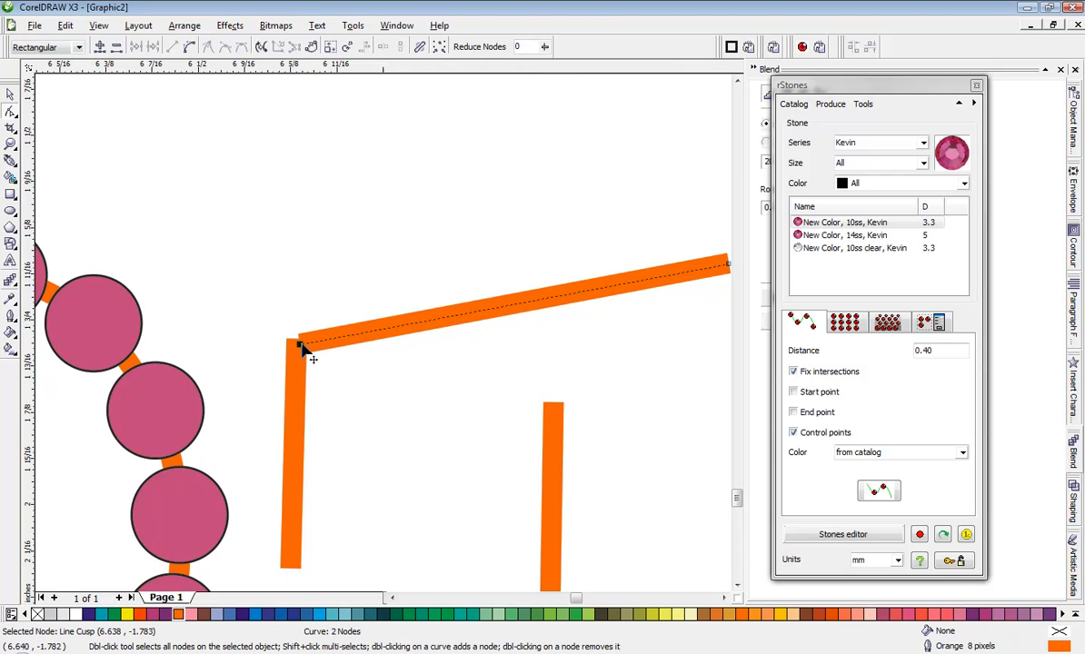
scroll(408, 326, "down", 2)
left_click_drag(490, 312, 513, 305)
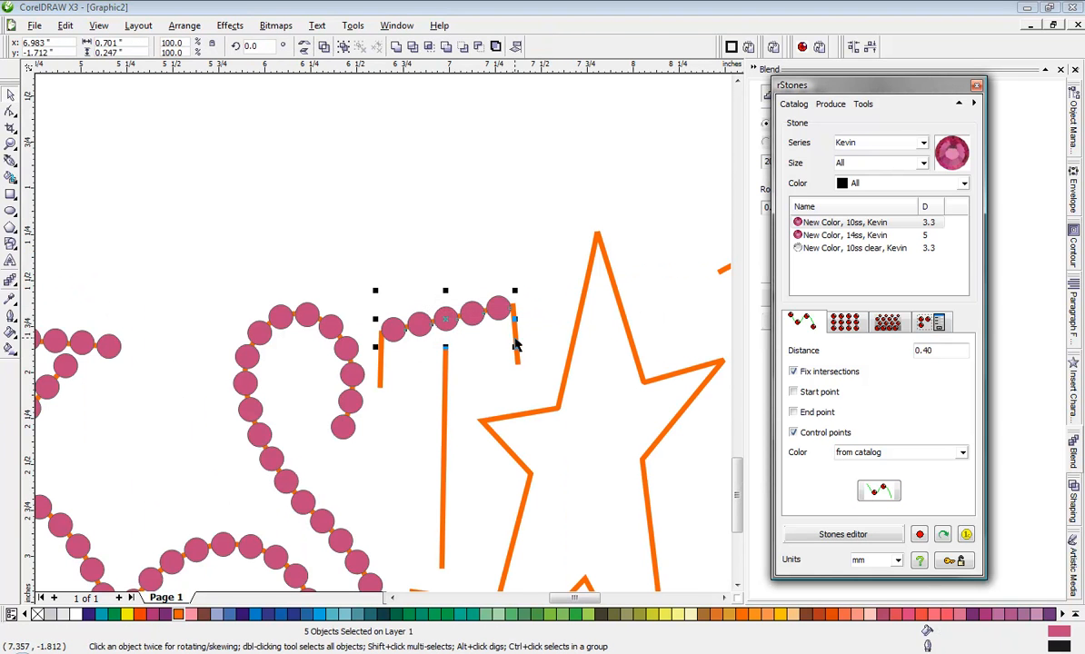
Place 10ss New Color stones along the T's right serif, left serif and vertical stem
left_click(879, 491)
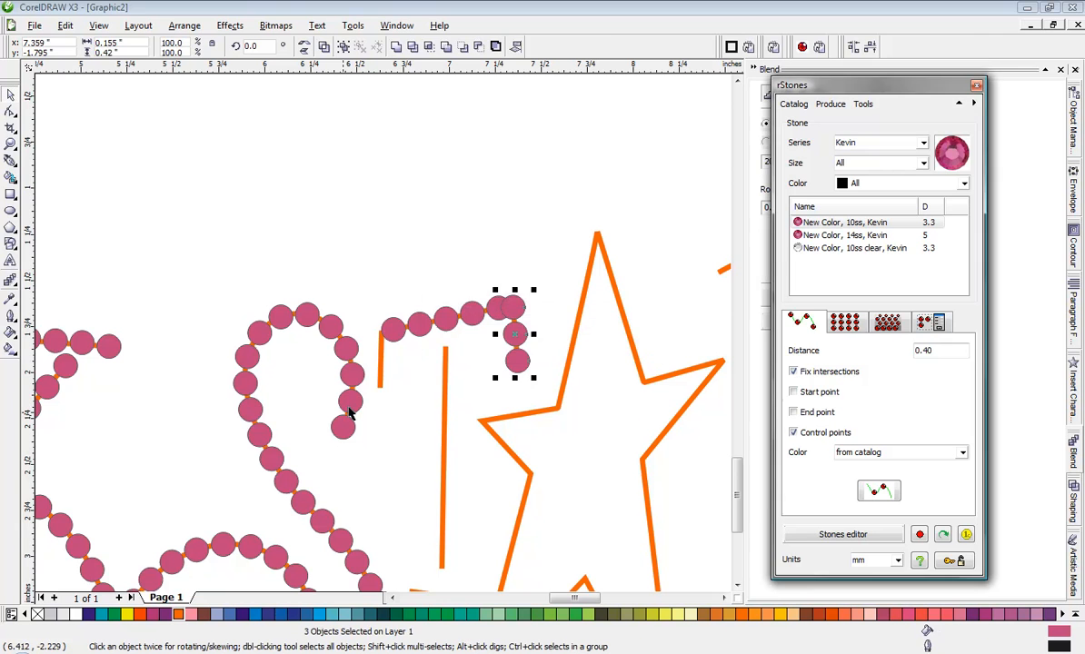
left_click(381, 380)
left_click(879, 491)
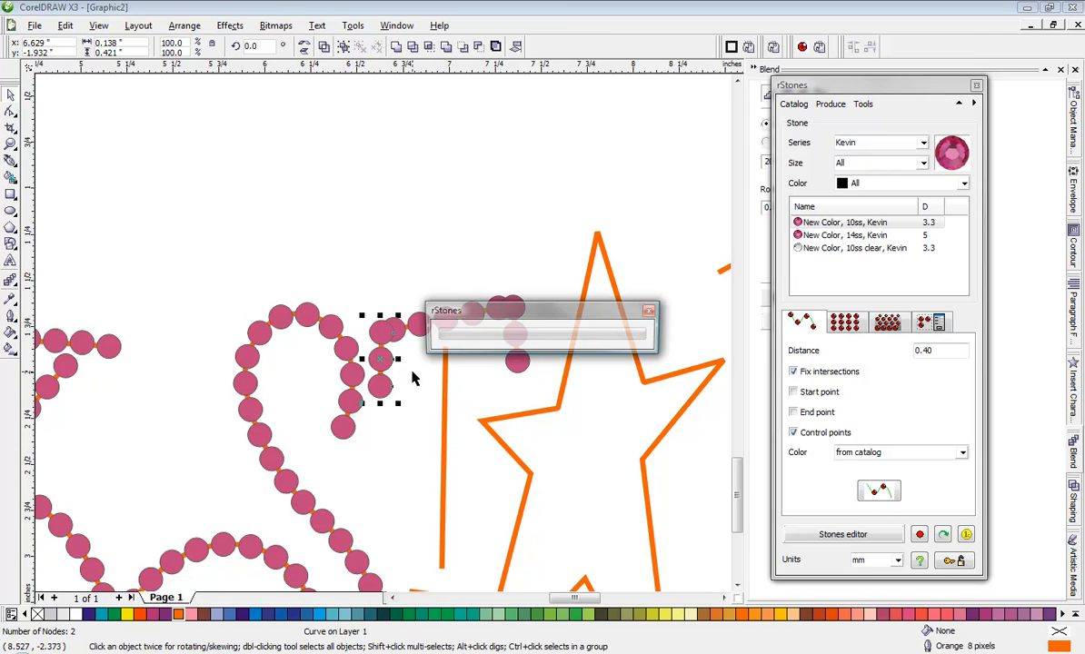
left_click(445, 377)
left_click(879, 491)
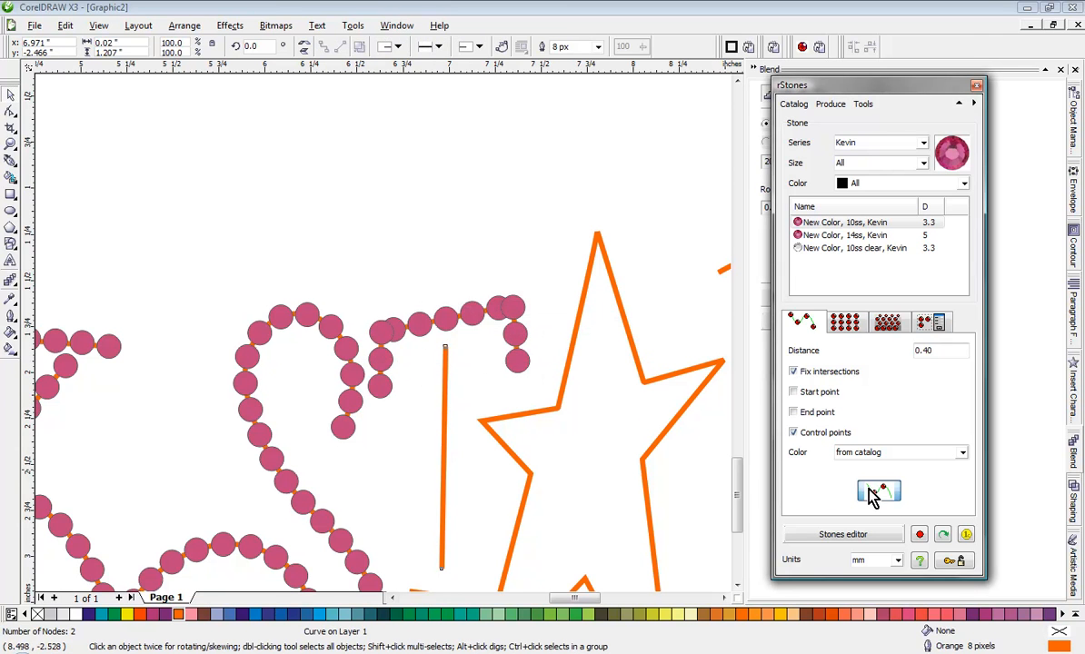
Place 10ss New Color stones along the T's short base serif line
left_click(480, 251)
scroll(480, 249, "down", 1)
scroll(378, 456, "up", 1)
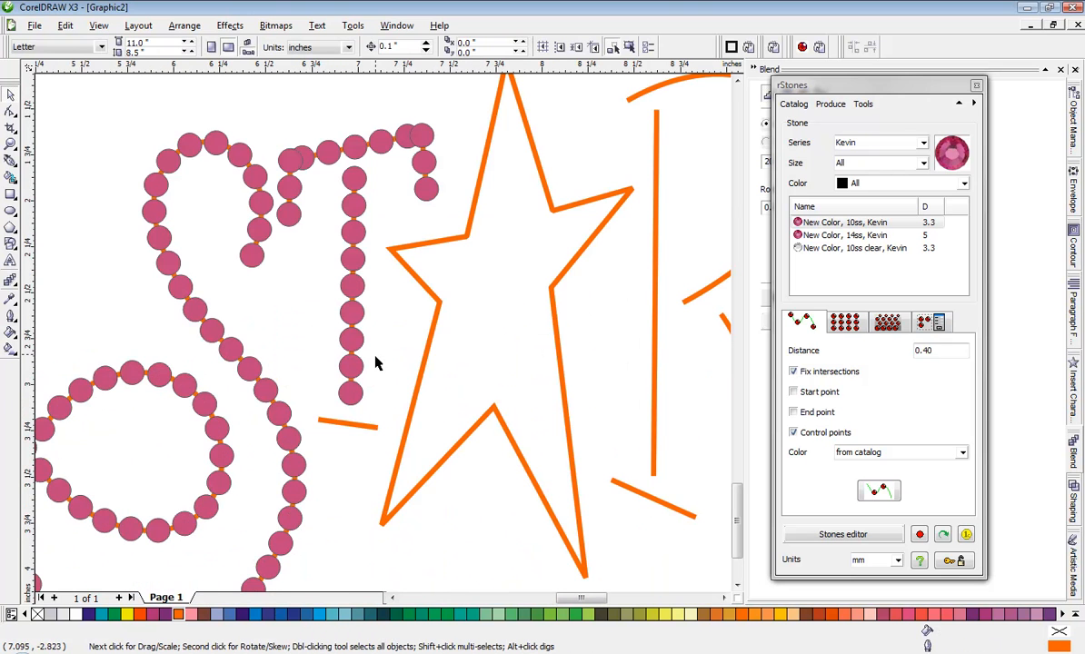
left_click(364, 425)
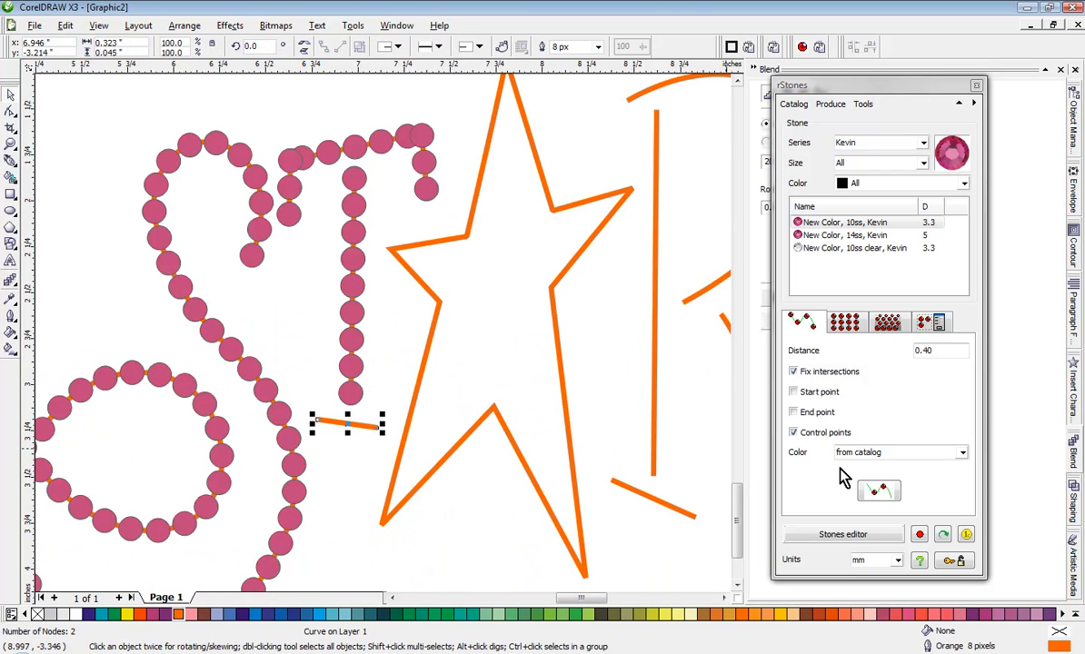
left_click(878, 490)
left_click(356, 482)
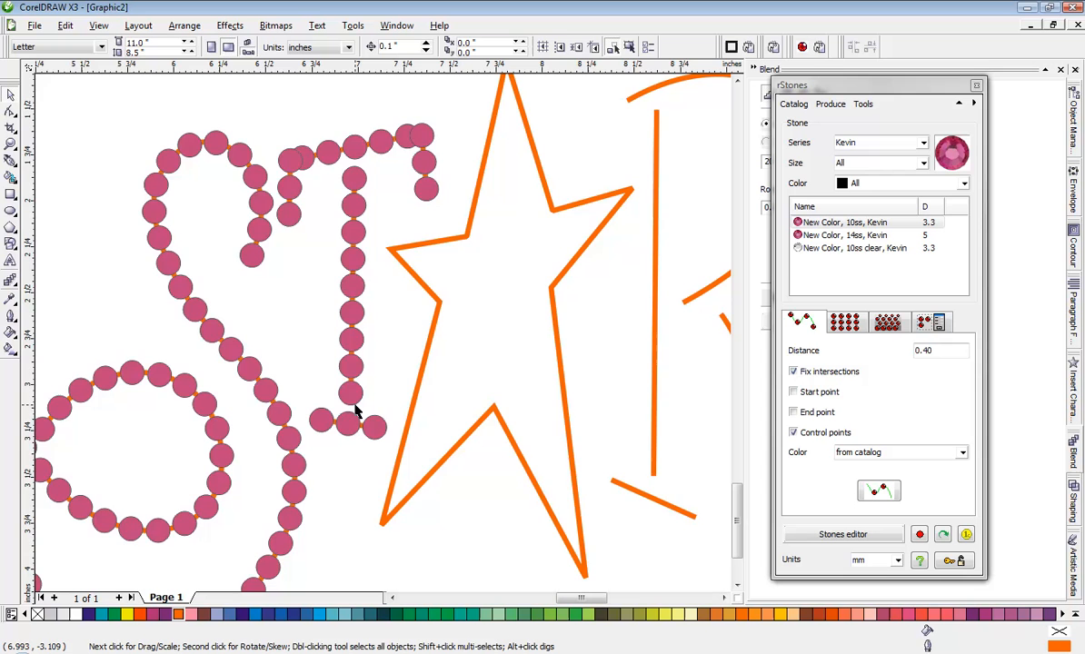
Delete the two end stones of the T's top bar that overlap the uppermost stones of its side serifs
scroll(310, 211, "up", 2)
left_click(329, 192)
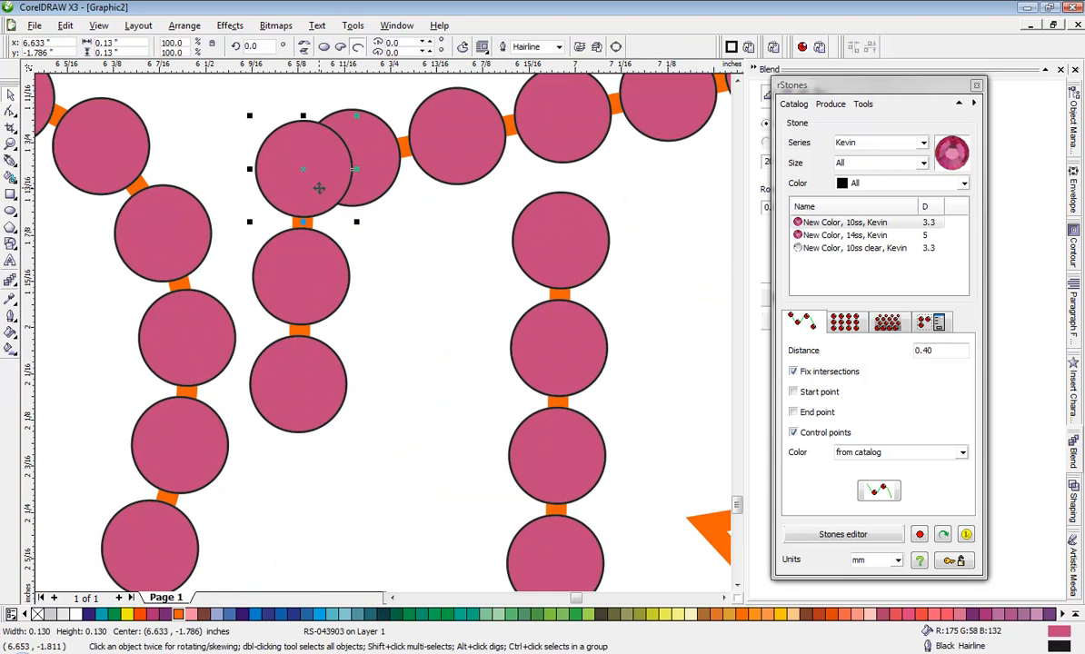
left_click(355, 213)
scroll(355, 213, "down", 2)
scroll(386, 336, "up", 2)
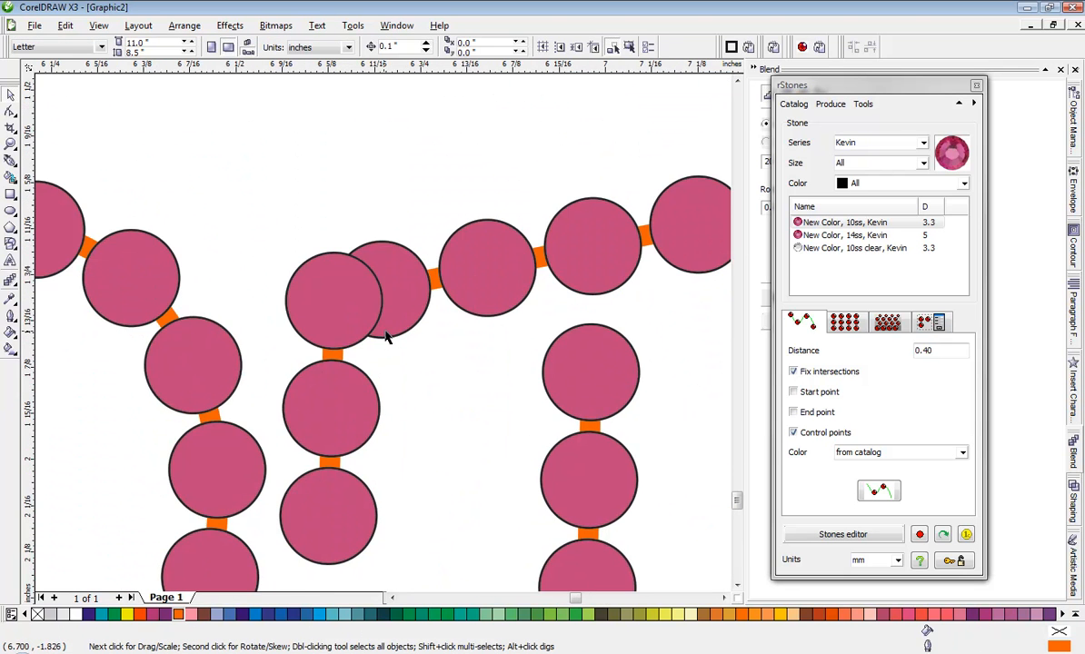
left_click(395, 315)
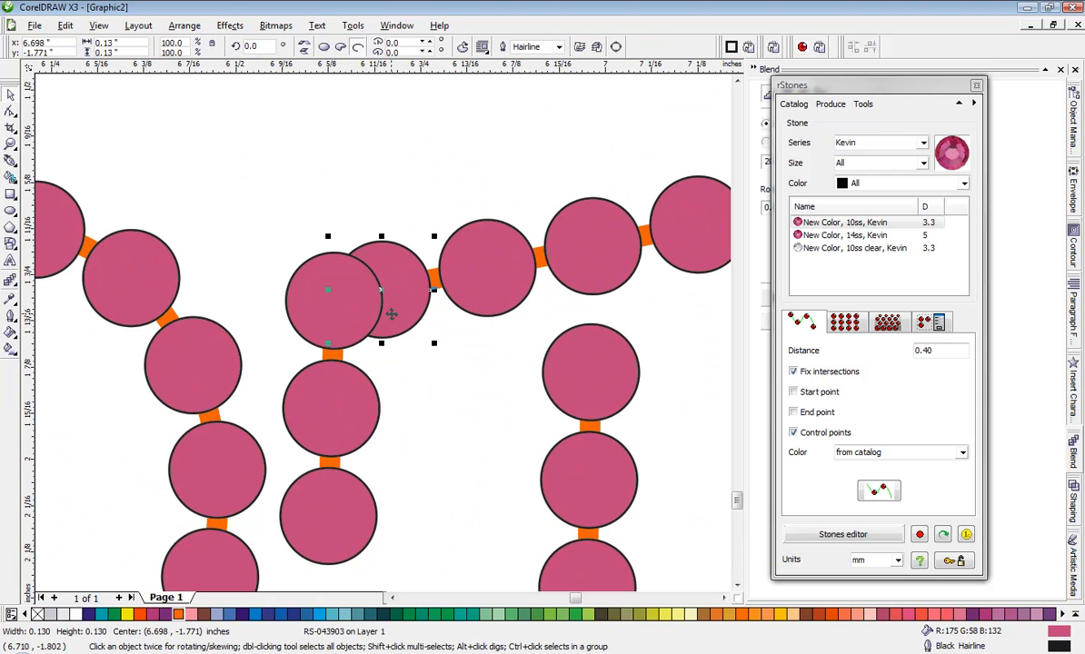
key("Delete")
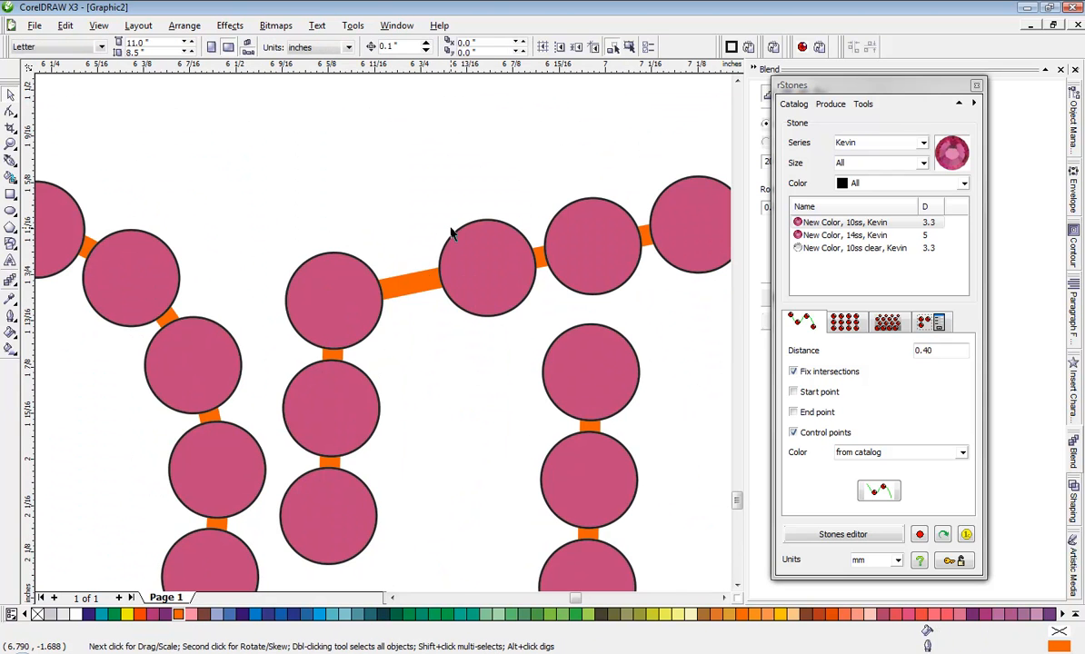
scroll(453, 234, "down", 1)
scroll(406, 336, "up", 1)
left_click(427, 368)
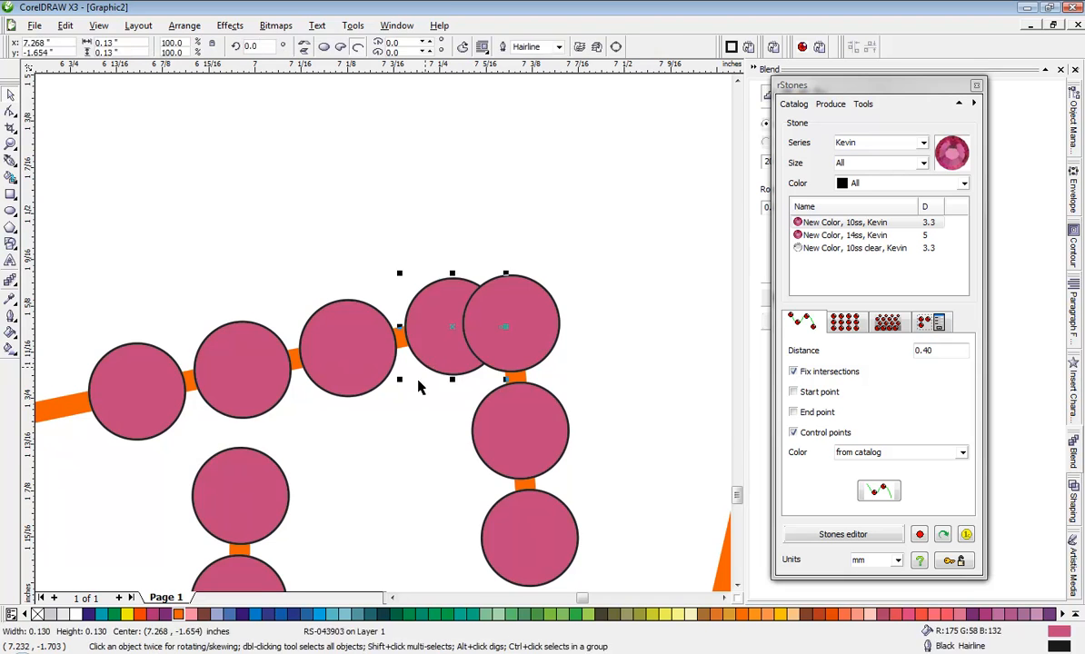
key("Delete")
Distribute the five stones of the T's top bar, including both corner stones, evenly by their horizontal centers
scroll(441, 350, "down", 1)
scroll(273, 345, "up", 1)
left_click(171, 344)
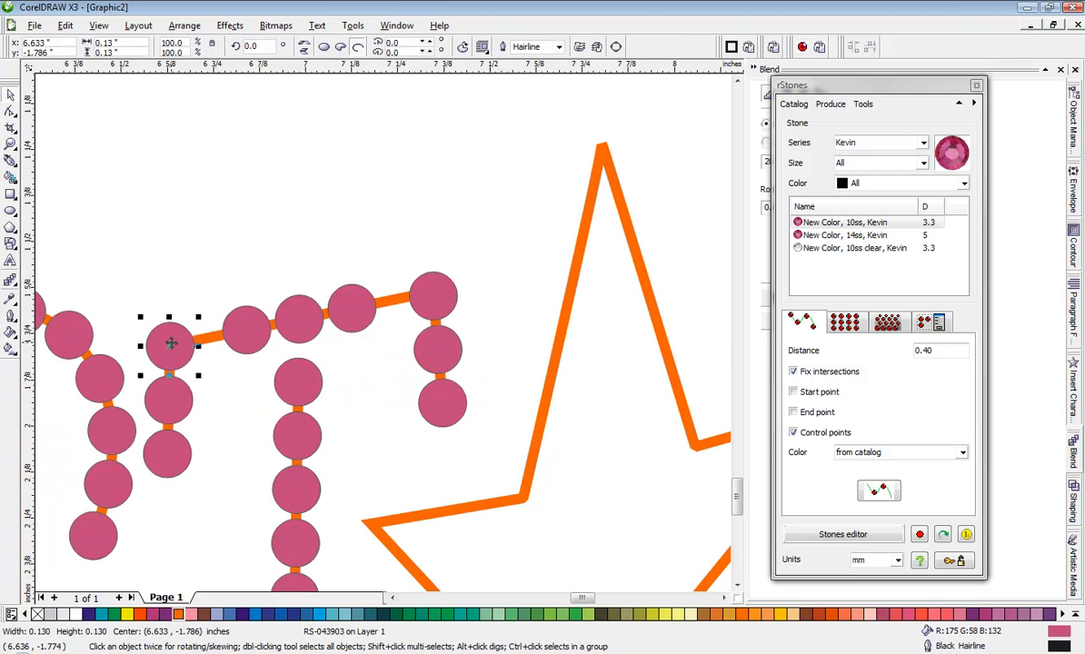
left_click(250, 327, "shift")
left_click(299, 325, "shift")
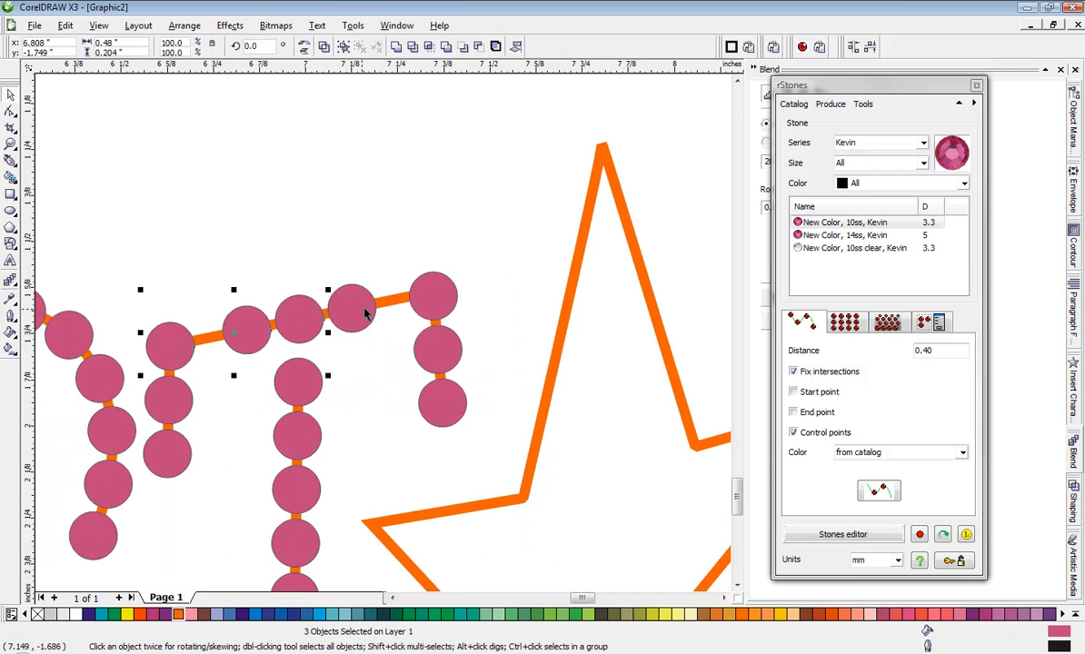
left_click(351, 309, "shift")
left_click(435, 296, "shift")
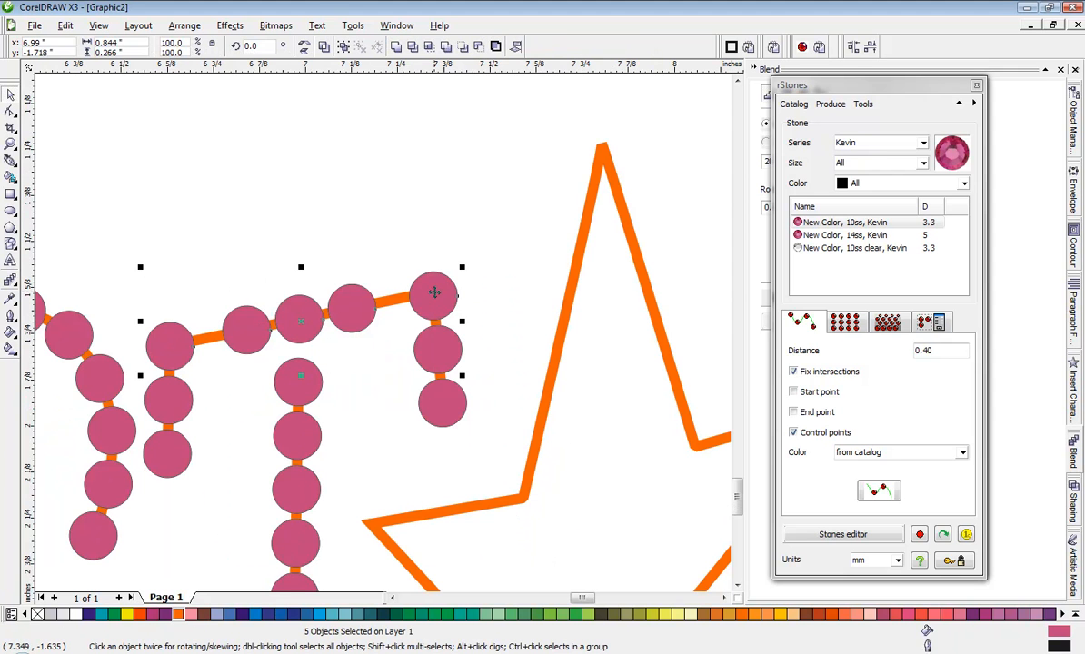
key("shift+c")
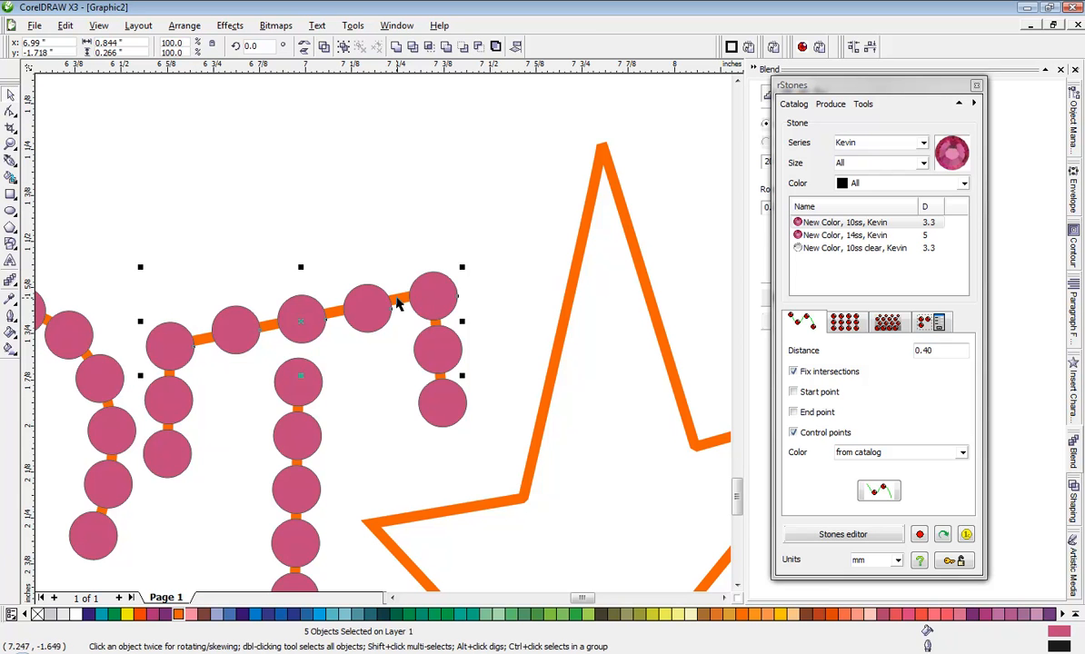
left_click(394, 227)
Move the T's stem and base, stones and lines together, about 0.02 inches up and right to meet the top bar
scroll(383, 336, "down", 4)
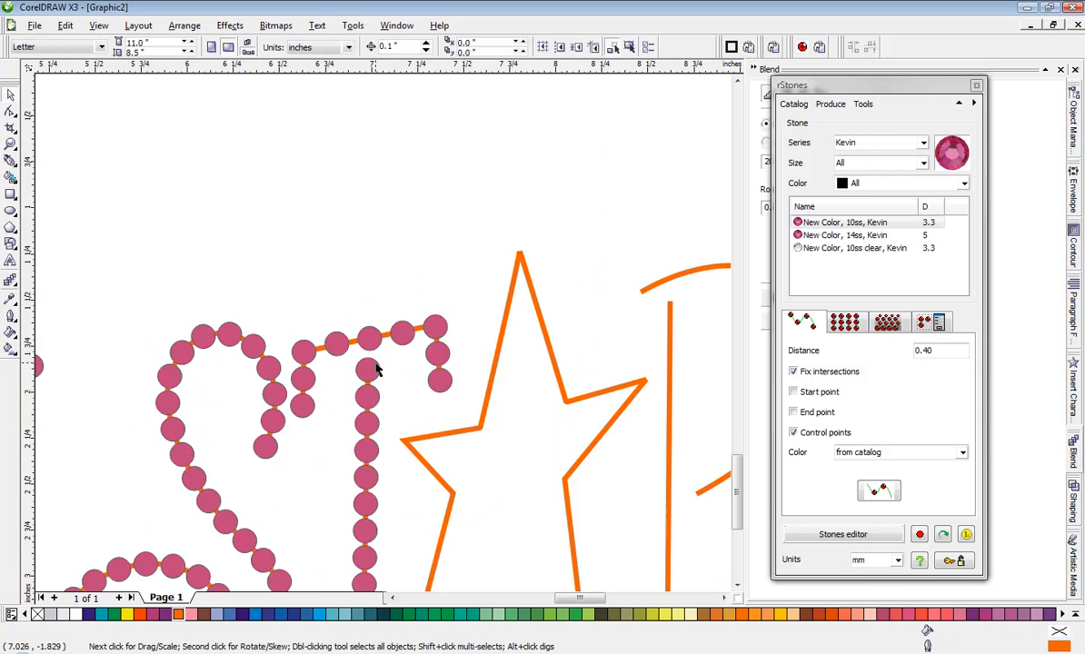
scroll(385, 409, "up", 3)
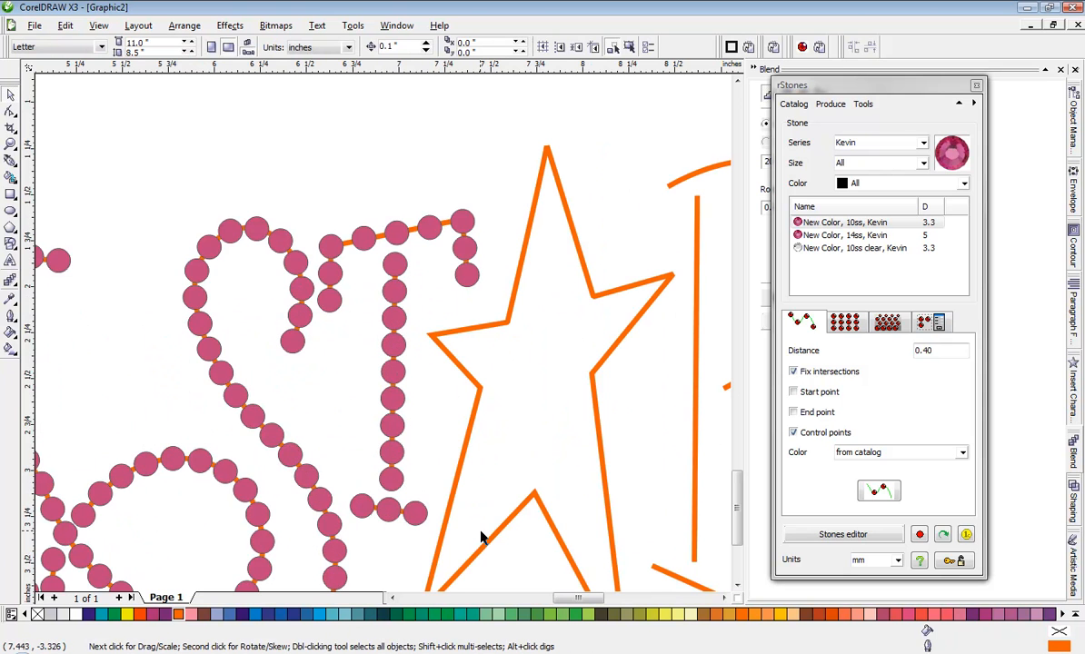
left_click_drag(483, 527, 345, 247)
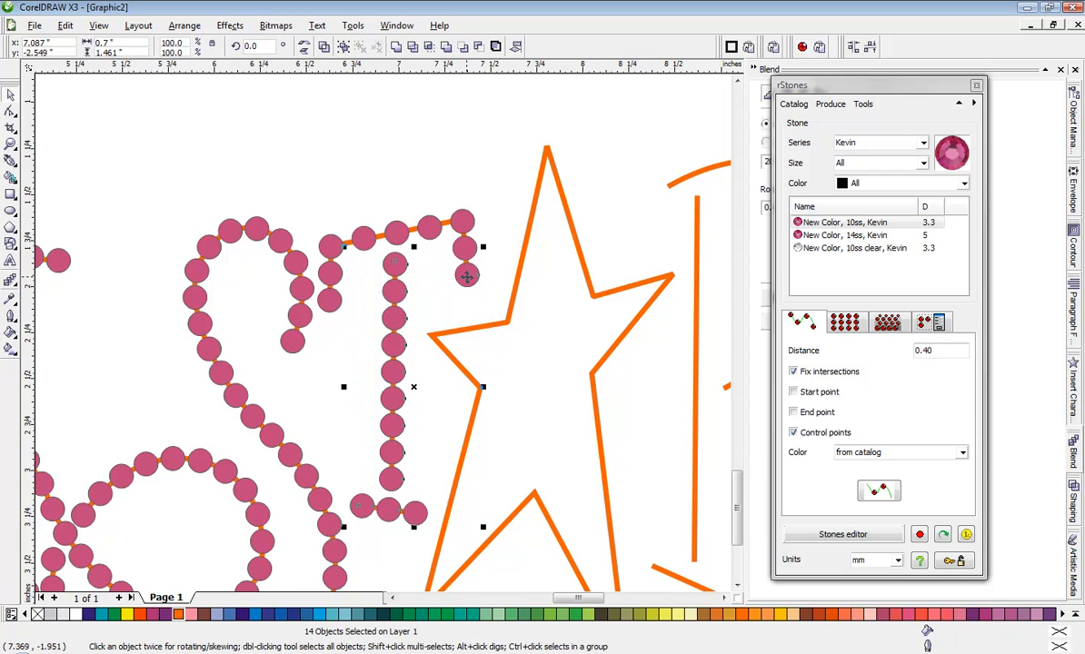
left_click(466, 276, "shift")
scroll(380, 310, "up", 2)
scroll(382, 336, "up", 2)
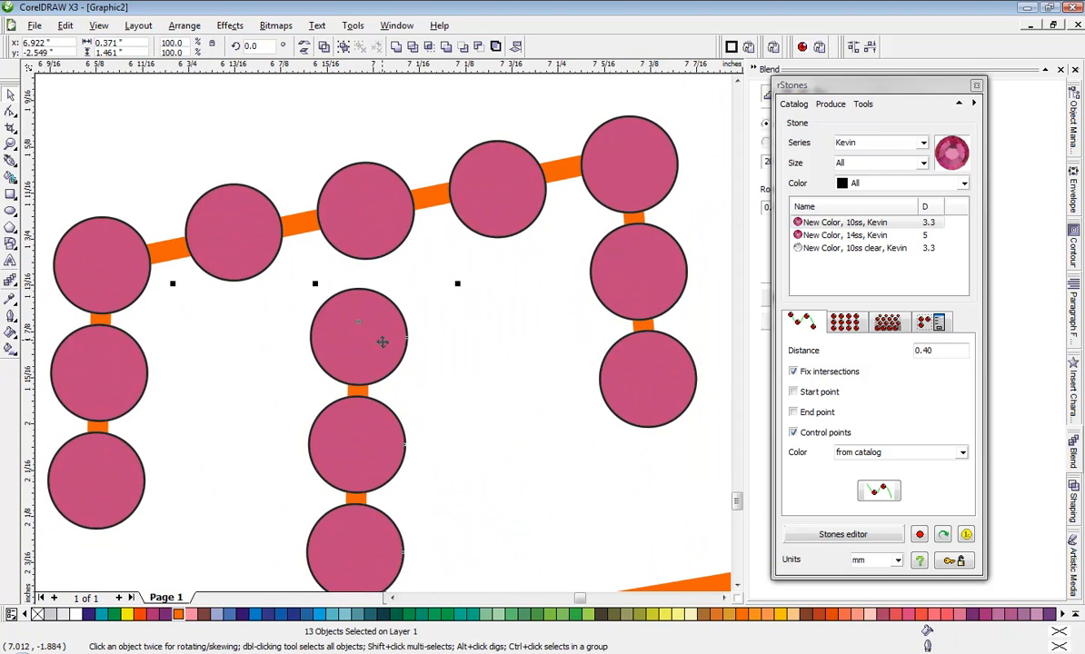
left_click_drag(382, 342, 397, 328)
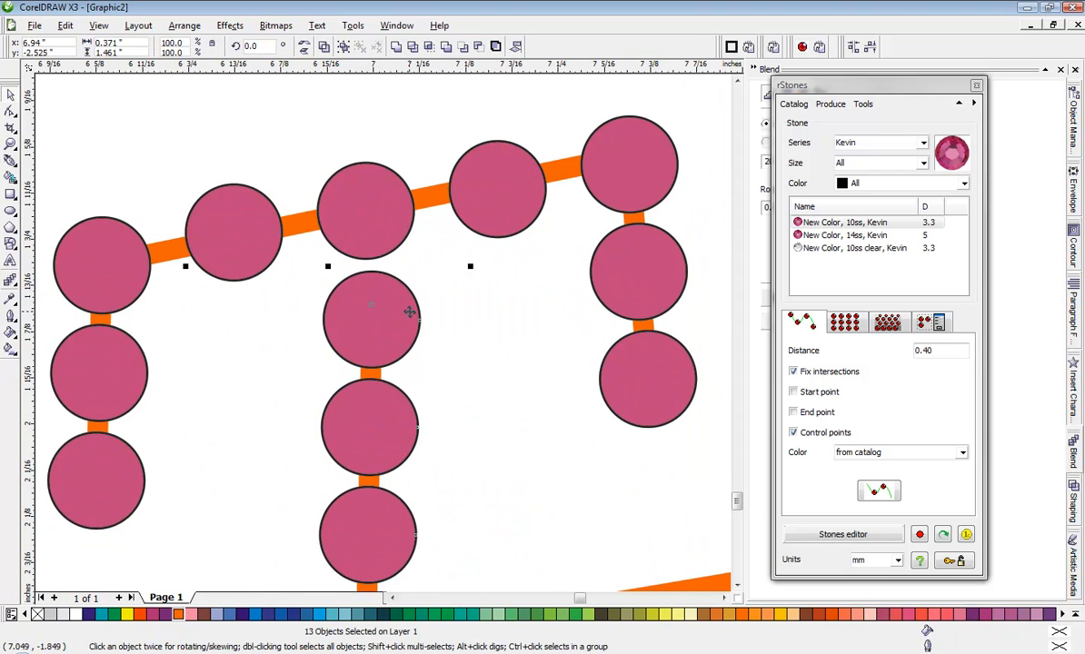
scroll(409, 311, "down", 3)
left_click(341, 506)
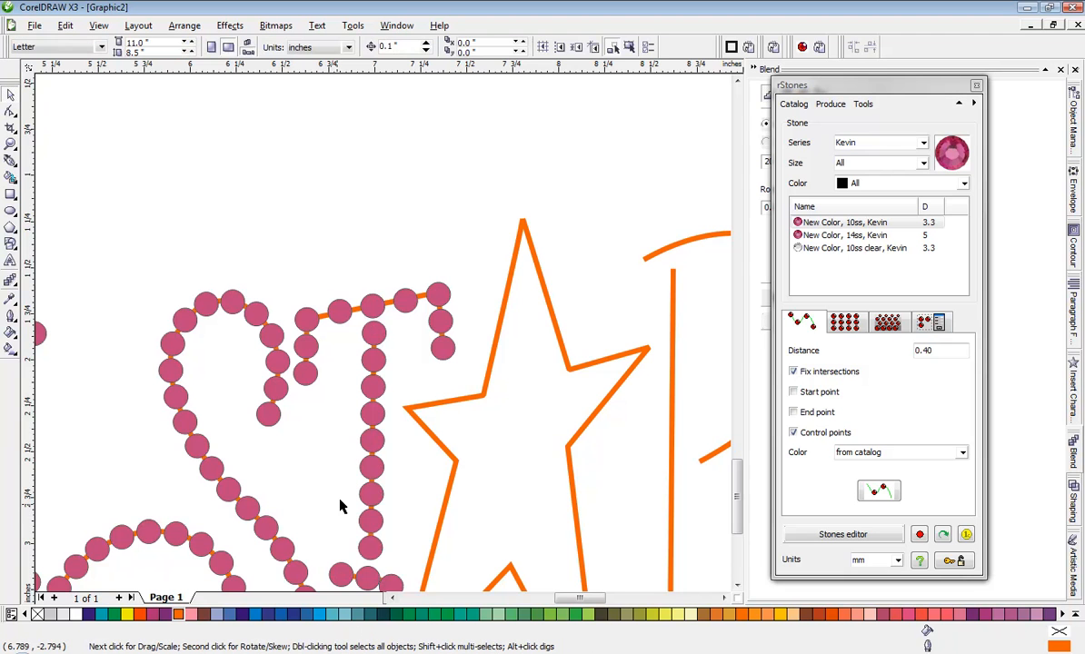
Move the rightmost stone of the T's base serif onto its line, with the same gap as the other stones
scroll(380, 586, "down", 3)
scroll(382, 109, "down", 3)
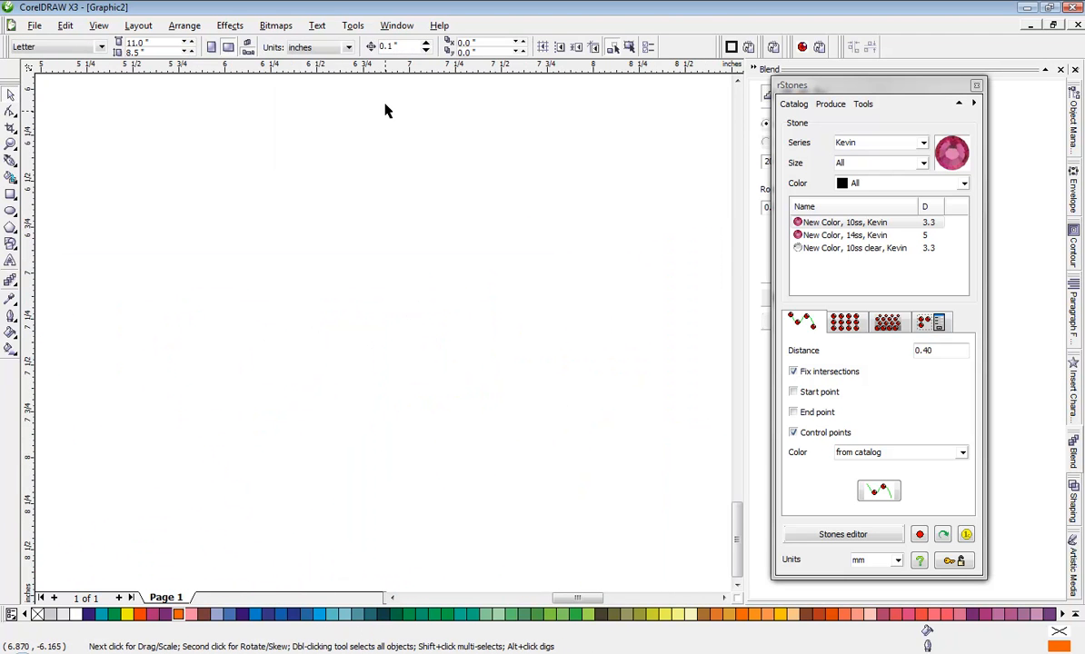
scroll(397, 148, "up", 4)
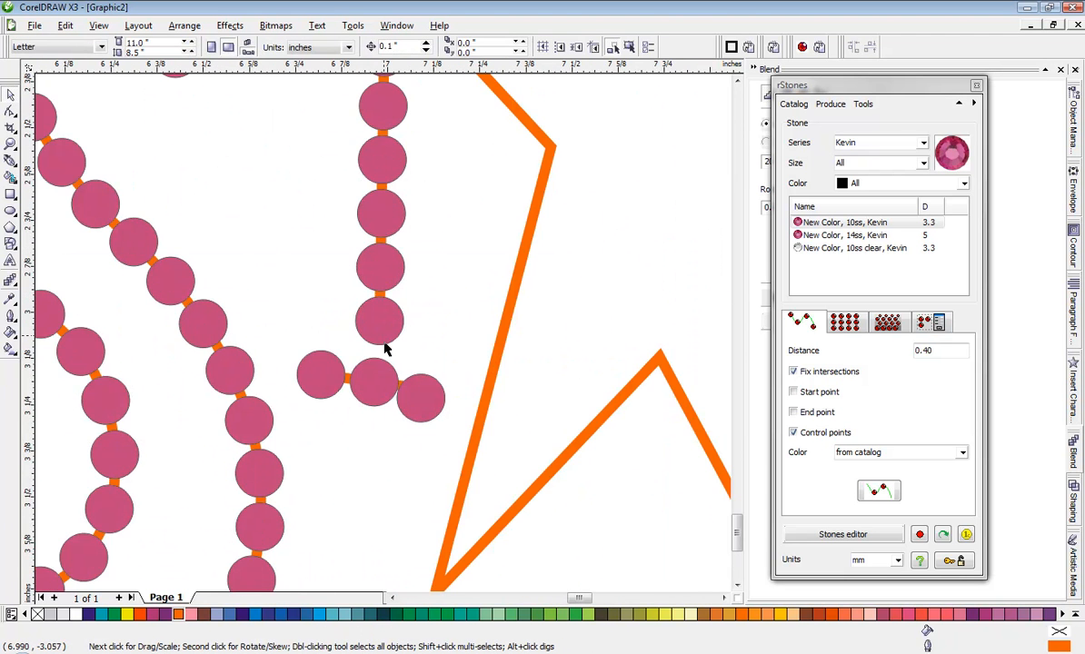
scroll(357, 419, "up", 2)
left_click(333, 289)
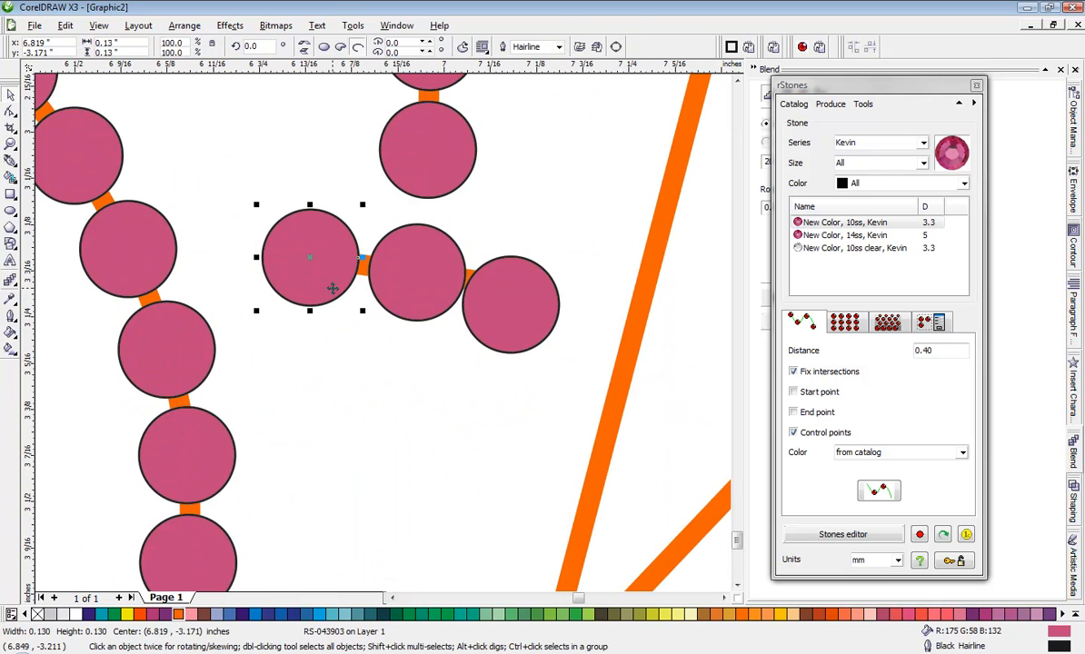
left_click(507, 291)
mouse_move(521, 308)
left_mouse_down()
mouse_move(545, 299)
mouse_move(529, 295)
left_mouse_up()
left_click(420, 366)
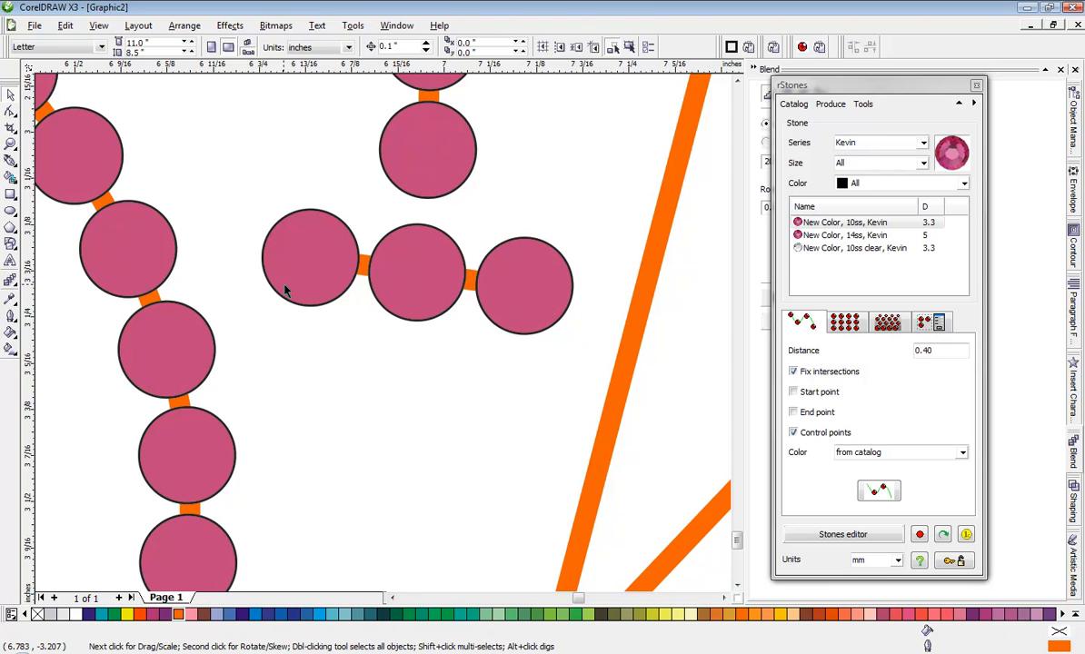
Move the three stones of the T's base serif up together, closer to the lowest stem stone
left_click(284, 289)
left_click(423, 285, "shift")
left_click(524, 295, "shift")
left_click_drag(438, 293, 438, 271)
left_click(415, 380)
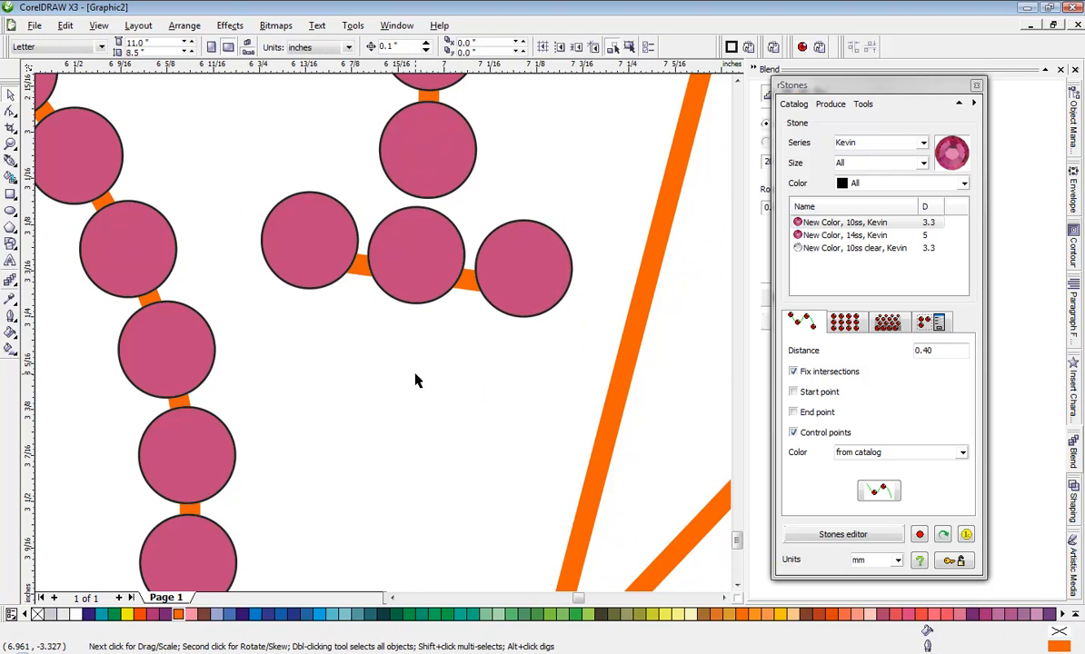
Place 10ss New Color stones along the whole star outline
scroll(415, 380, "down", 3)
scroll(407, 312, "down", 2)
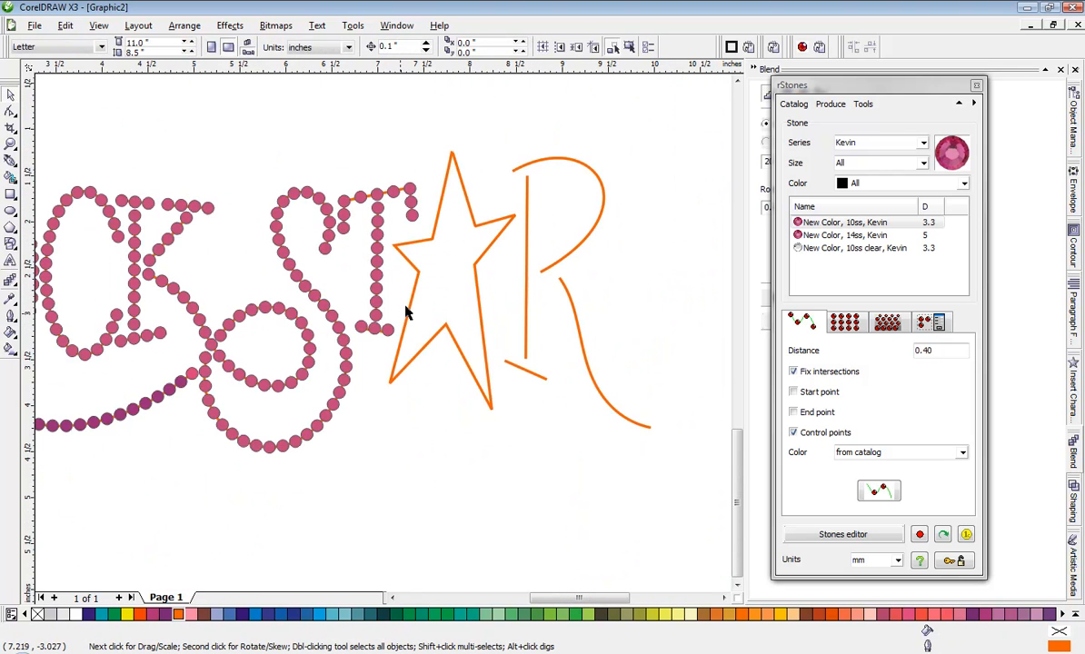
left_click(419, 291)
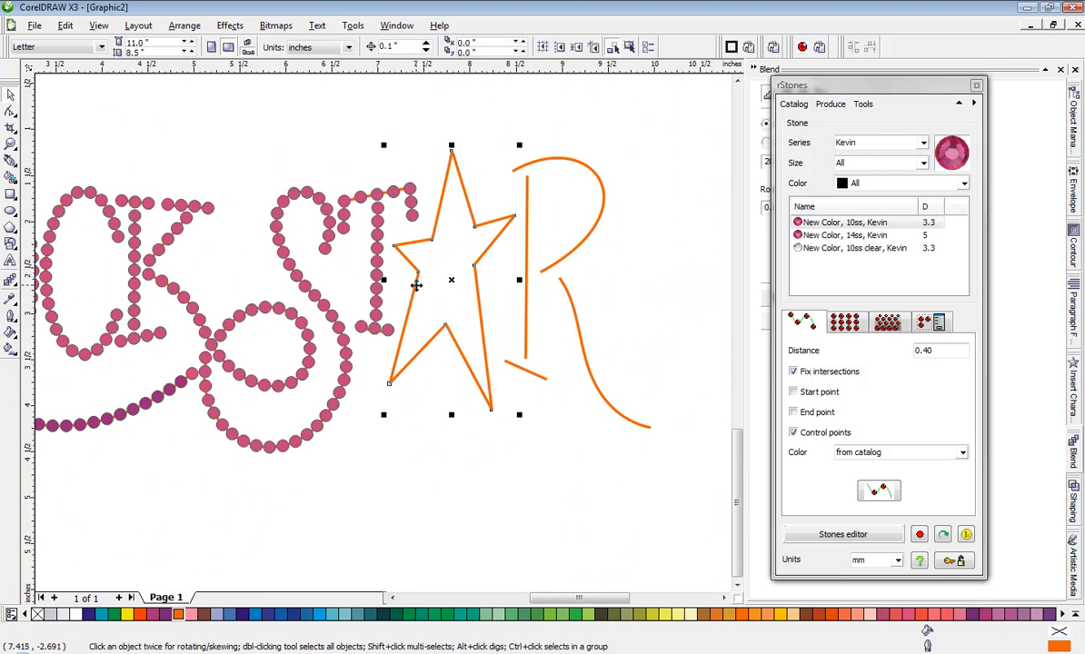
left_click(874, 493)
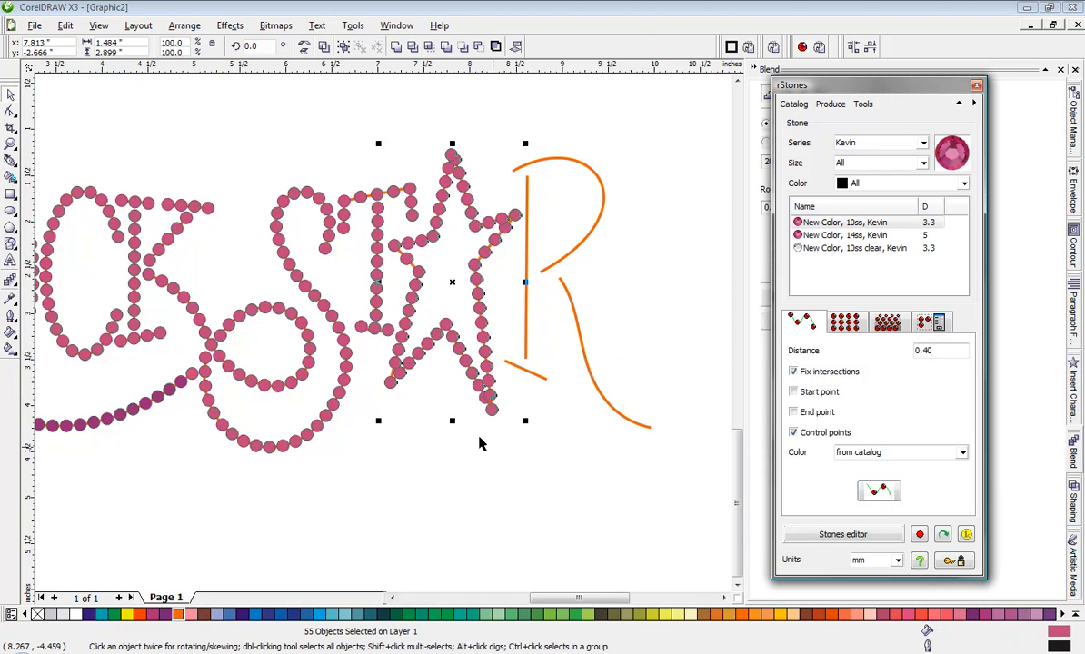
left_click(387, 334)
Delete the stone at the star's lower-right tip and the overlapping stone just above it on the outer edge
scroll(380, 332, "up", 5)
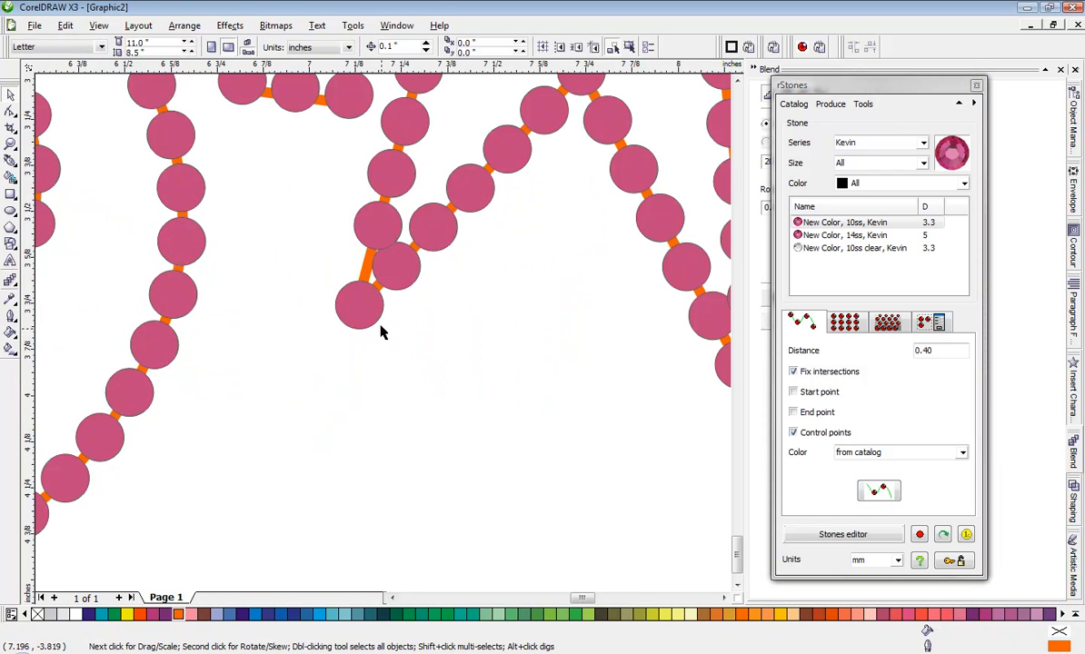
scroll(368, 333, "down", 3)
scroll(586, 372, "up", 3)
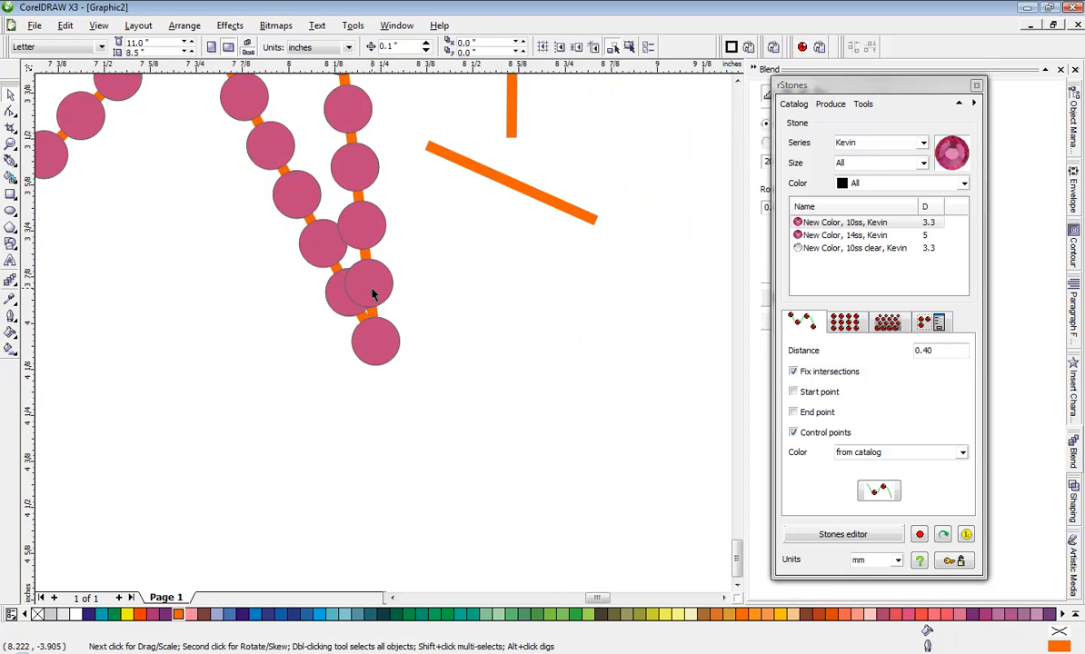
scroll(366, 302, "up", 2)
left_click(418, 459)
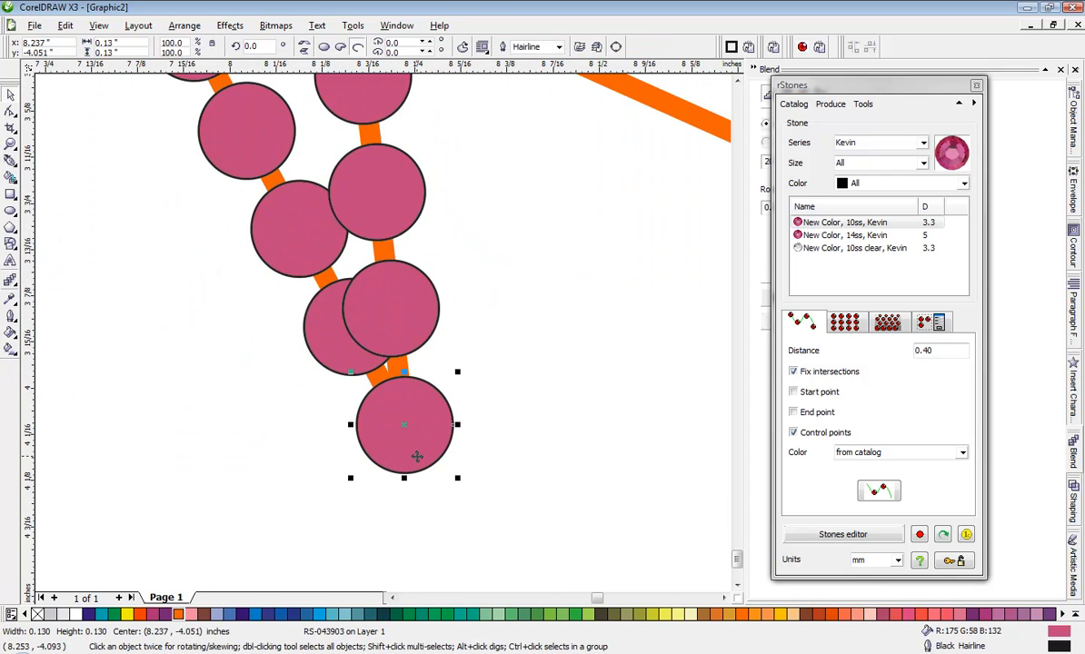
key("Delete")
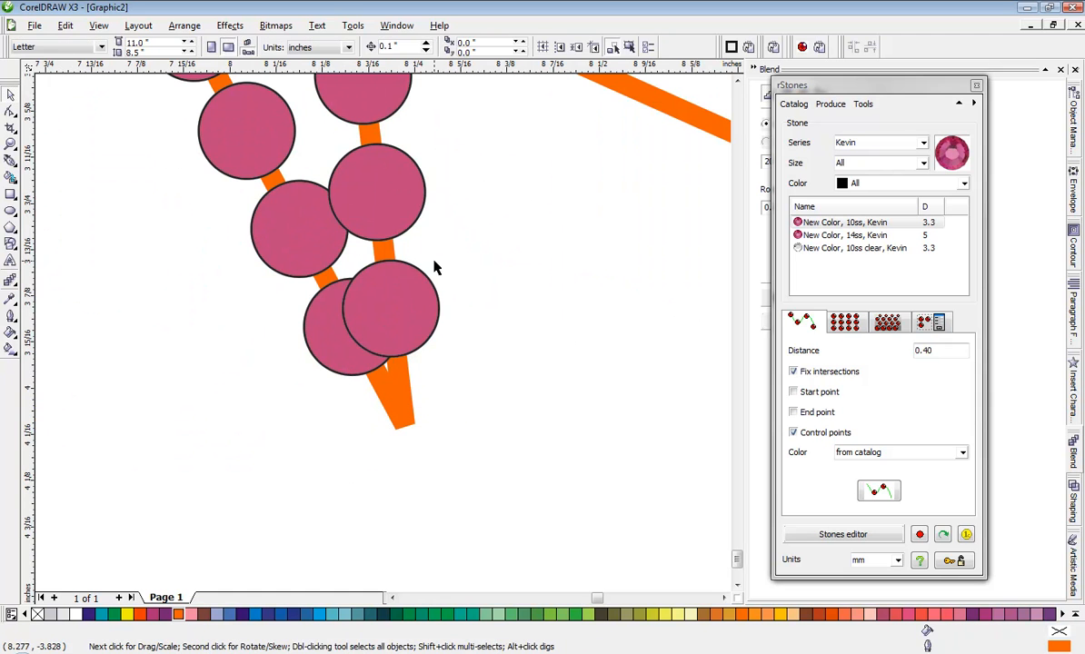
left_click(416, 286)
key("Delete")
Move the remaining end stone into the star's lower-right tip and spread the neighbouring stones along both edges without overlaps
left_click_drag(364, 320, 396, 316)
left_click_drag(318, 251, 306, 264)
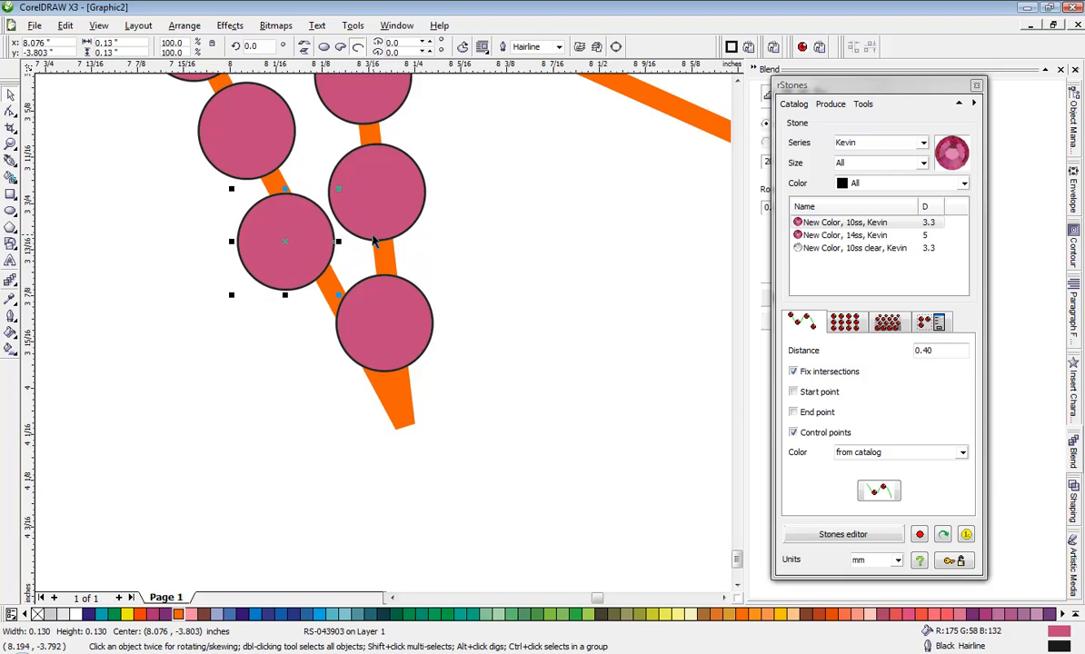
left_click_drag(351, 222, 363, 220)
scroll(386, 338, "down", 2)
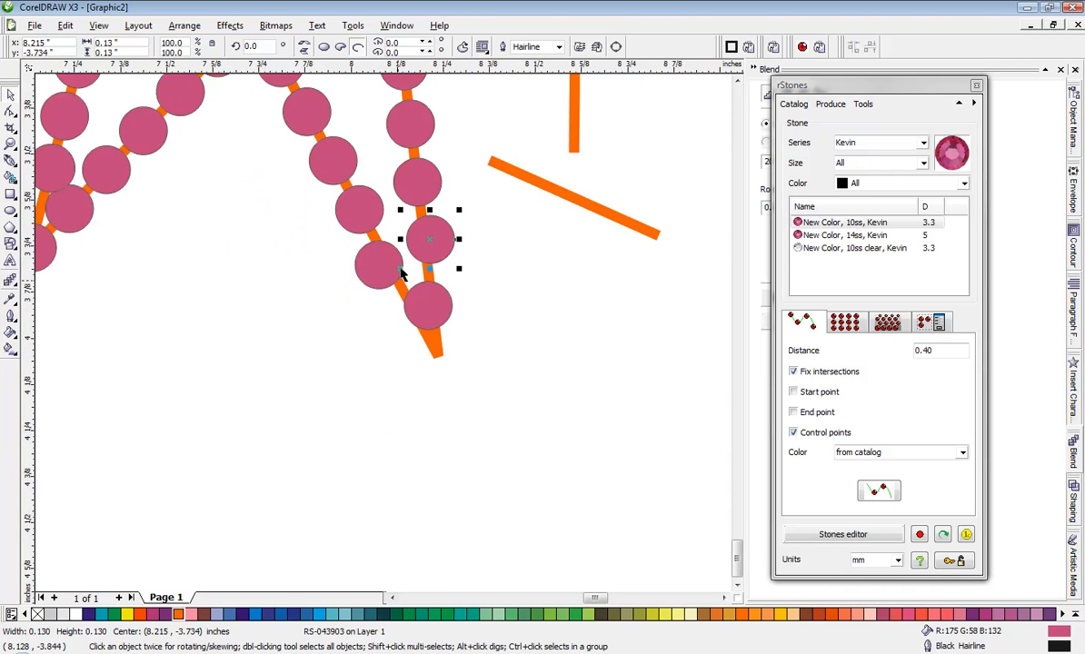
scroll(392, 355, "up", 2)
left_click_drag(445, 488, 435, 490)
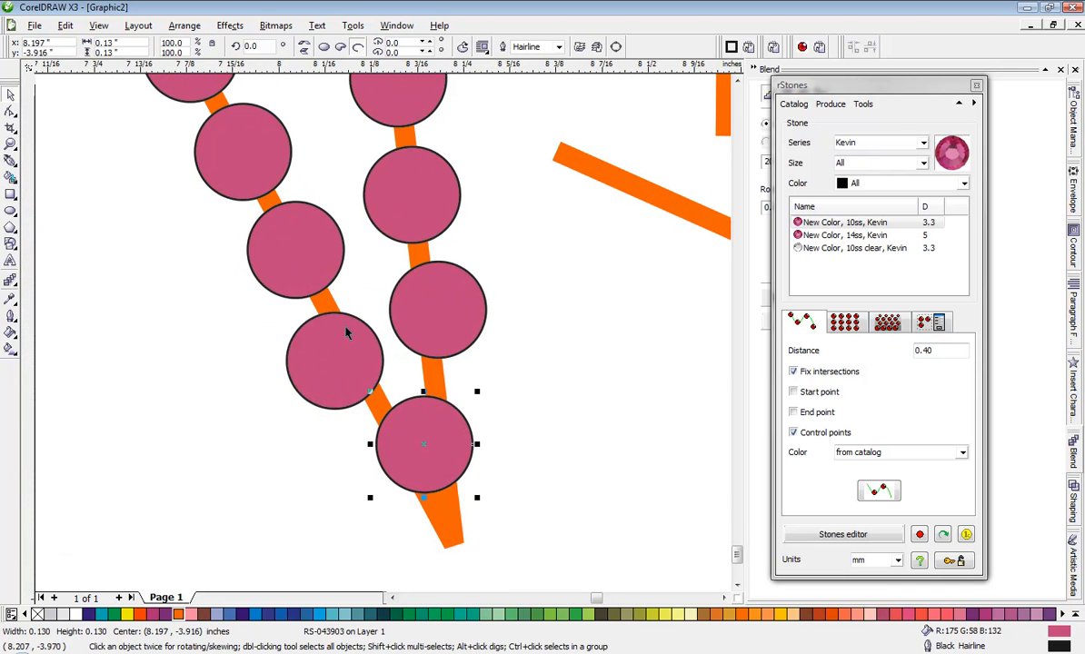
mouse_move(316, 259)
left_mouse_down()
mouse_move(295, 255)
mouse_move(305, 264)
left_mouse_up()
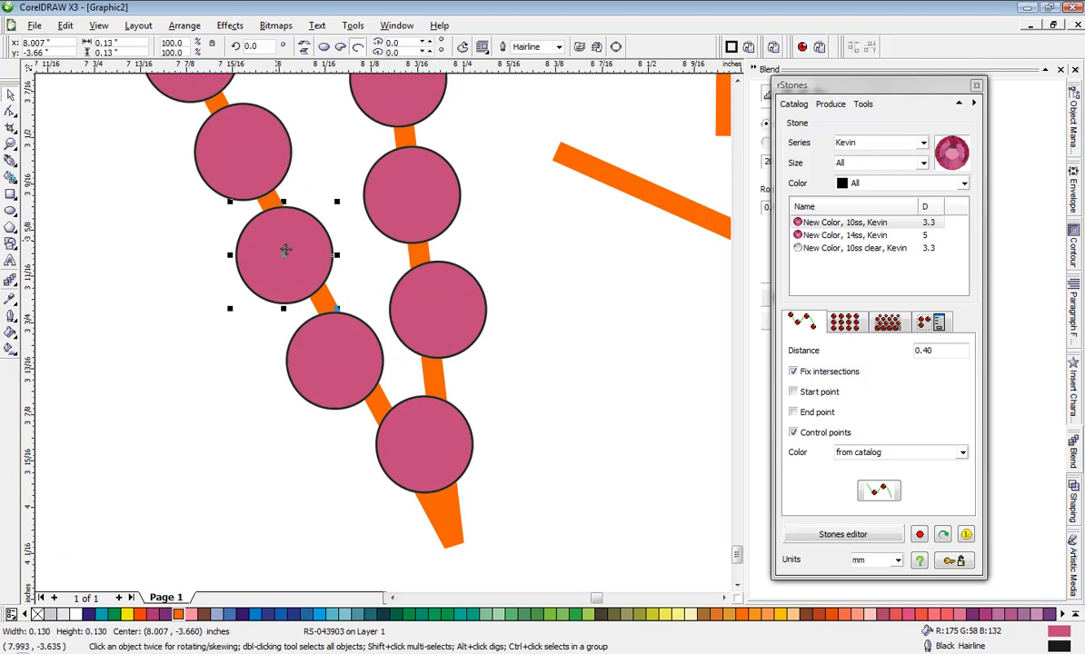
left_click(443, 455)
scroll(383, 339, "down", 3)
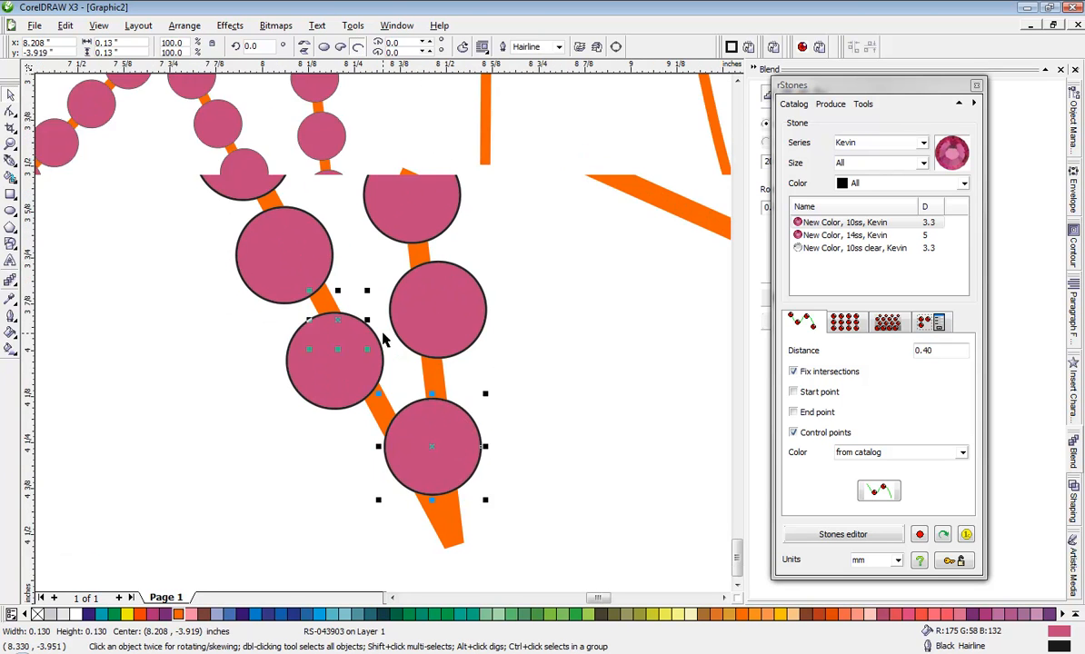
Spread the tip stone and its two neighbours apart at the star's lower-left tip so that none of them touch
scroll(383, 339, "up", 2)
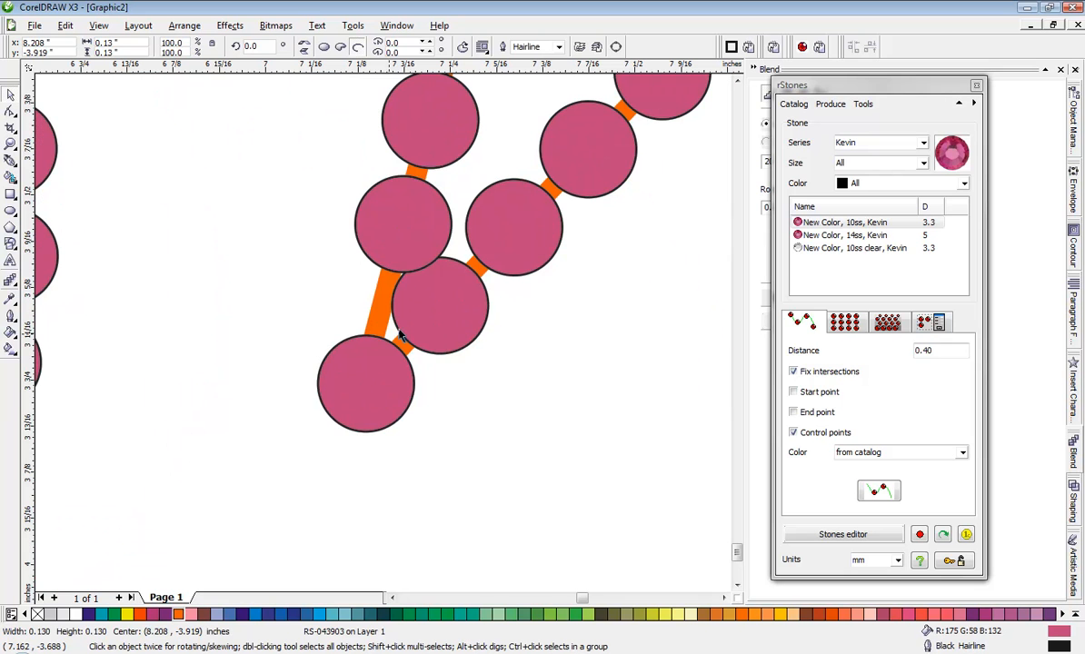
left_click_drag(392, 241, 377, 243)
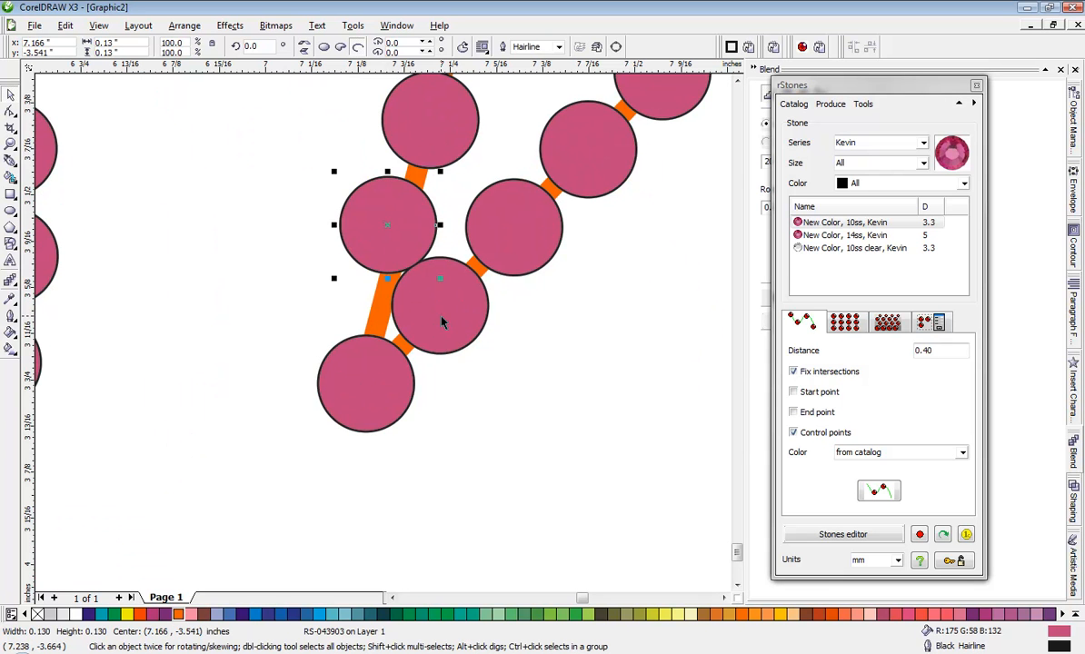
left_click_drag(443, 321, 471, 337)
left_click_drag(392, 247, 391, 250)
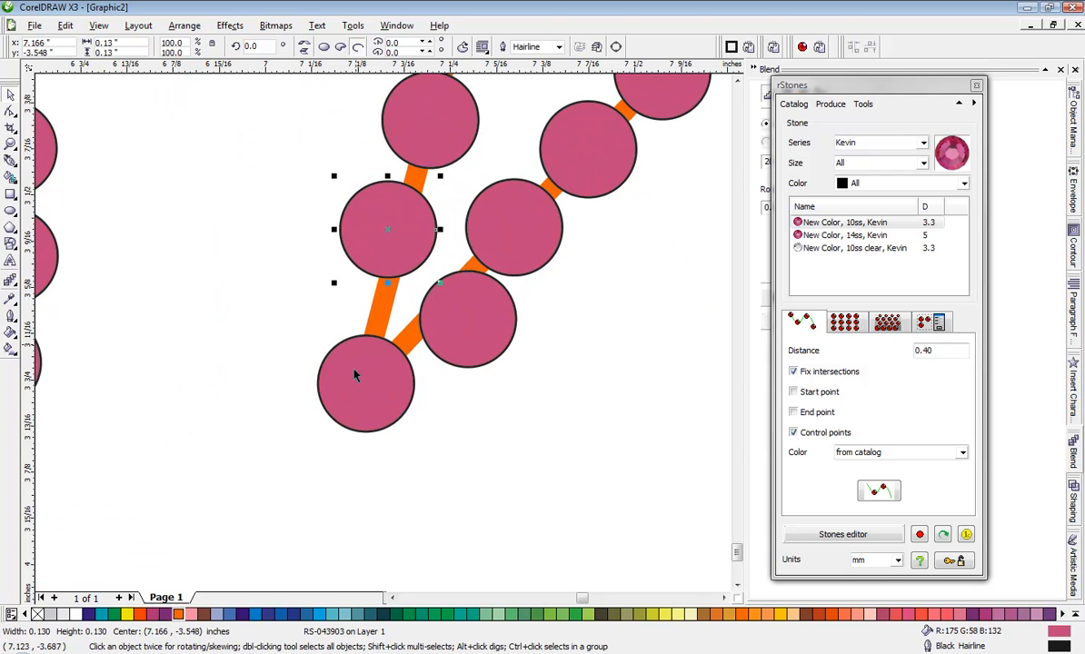
left_click_drag(354, 375, 336, 355)
left_click_drag(467, 336, 461, 341)
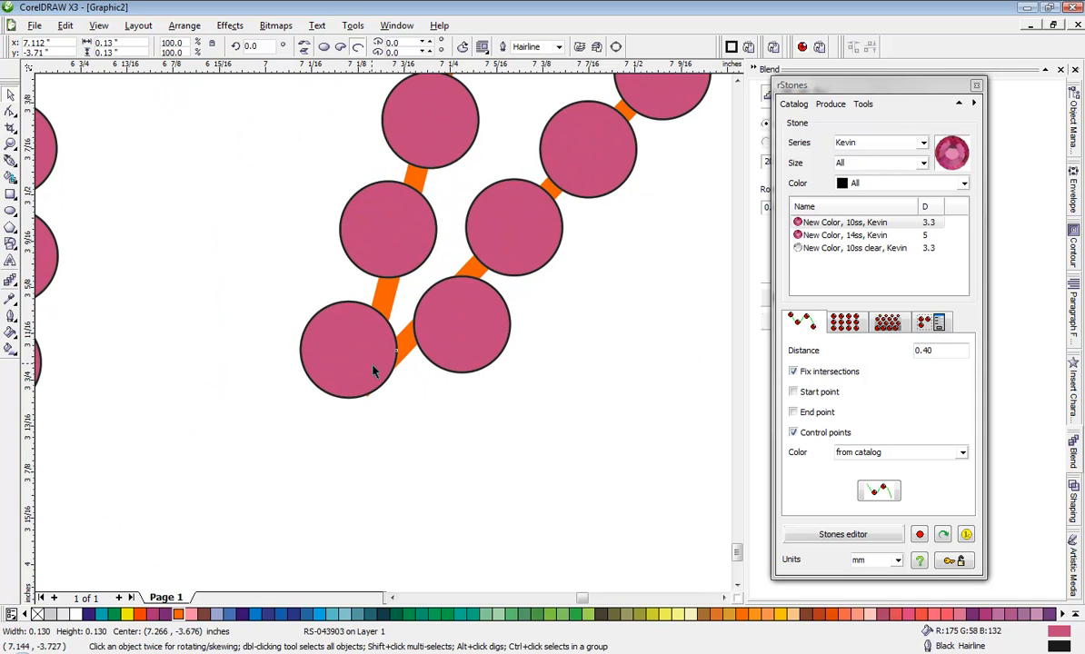
left_click_drag(373, 370, 373, 381)
mouse_move(416, 262)
left_mouse_down()
mouse_move(397, 252)
mouse_move(405, 257)
left_mouse_up()
scroll(399, 340, "down", 2)
scroll(384, 339, "up", 3)
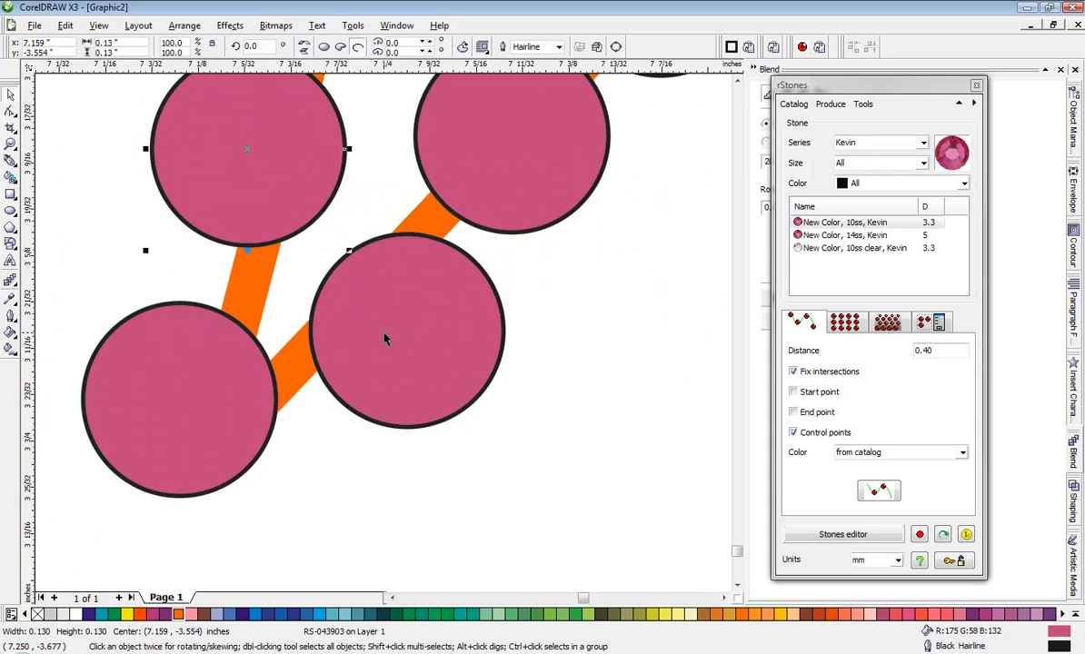
left_click_drag(248, 392, 233, 440)
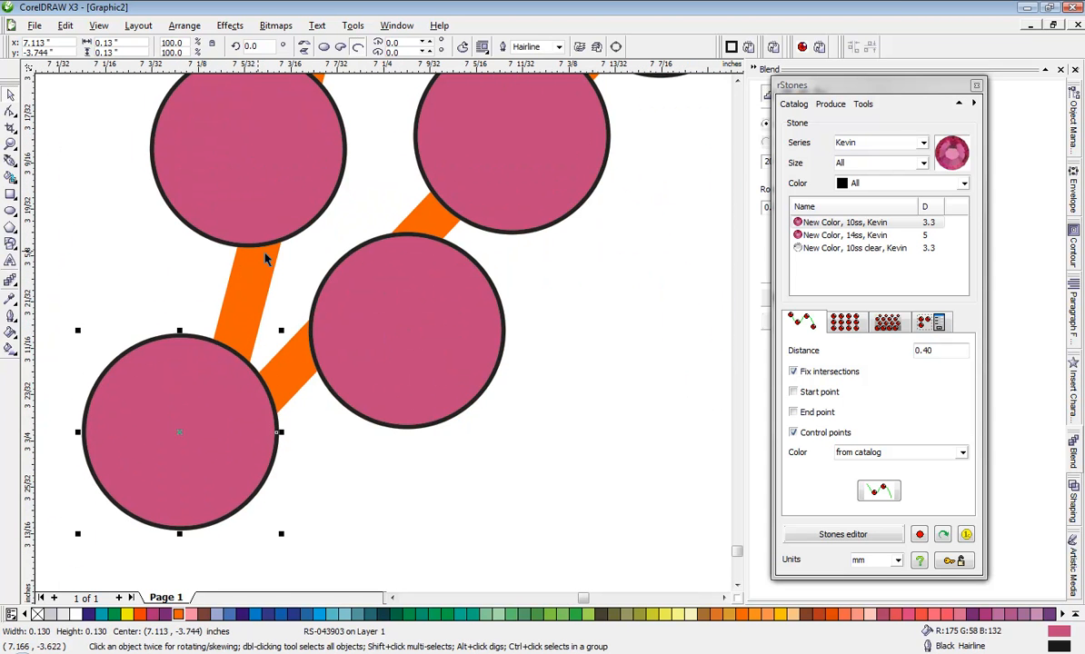
Re-space the next stones up the outer edge of the star's lower-left leg along the orange line with even gaps
scroll(286, 269, "down", 1)
left_click_drag(374, 287, 367, 302)
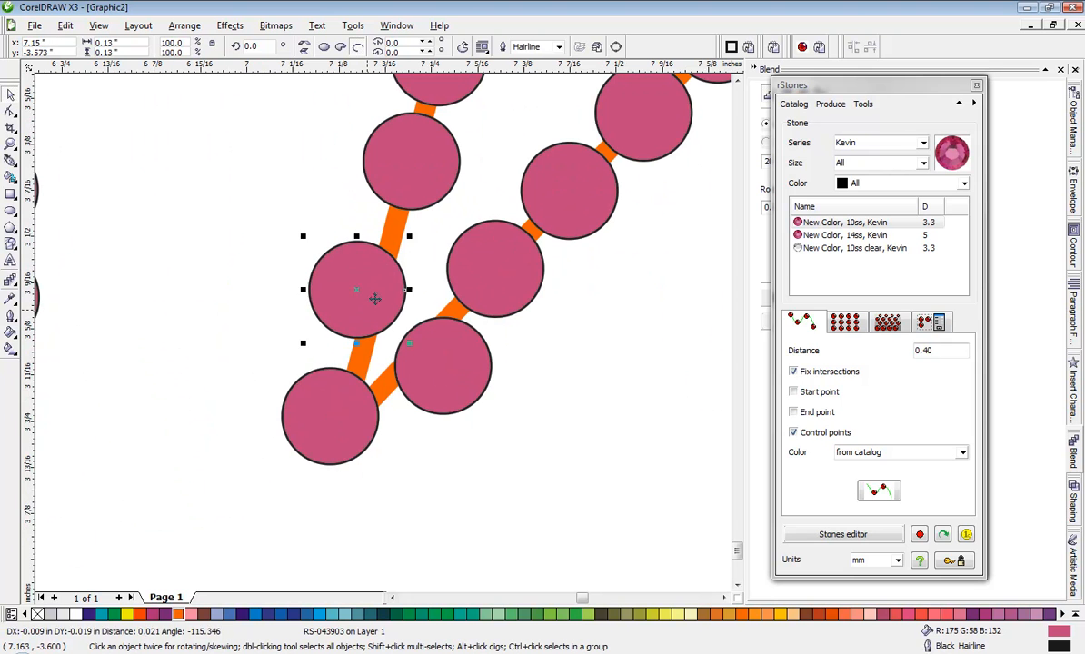
mouse_move(400, 184)
left_mouse_down()
mouse_move(364, 195)
mouse_move(388, 193)
left_mouse_up()
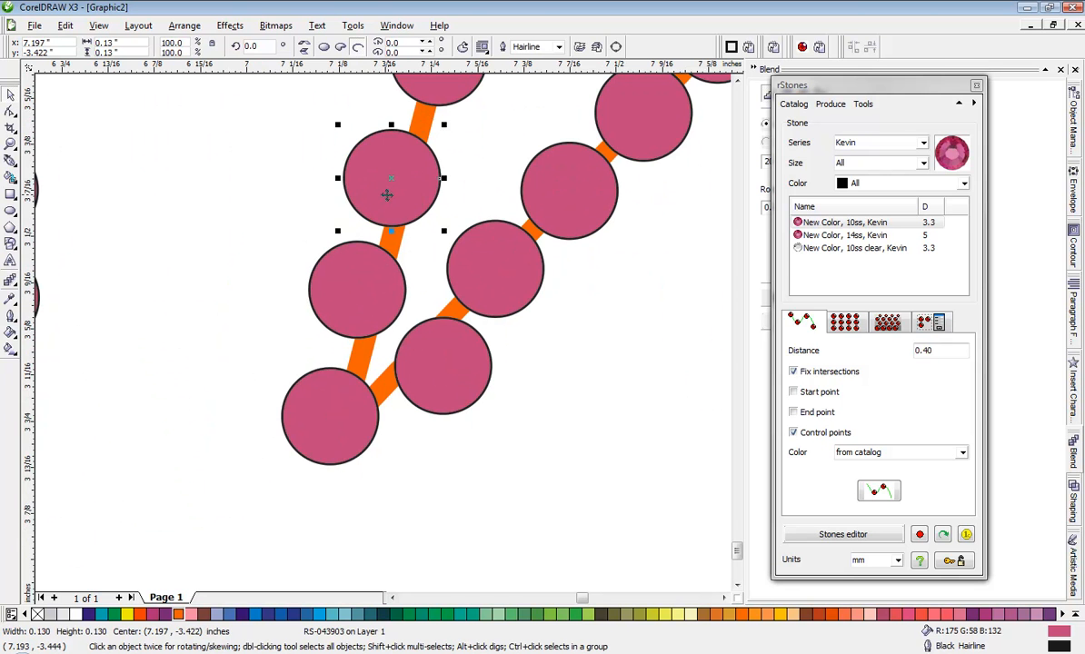
left_click(388, 193)
scroll(388, 194, "down", 2)
left_click(350, 331)
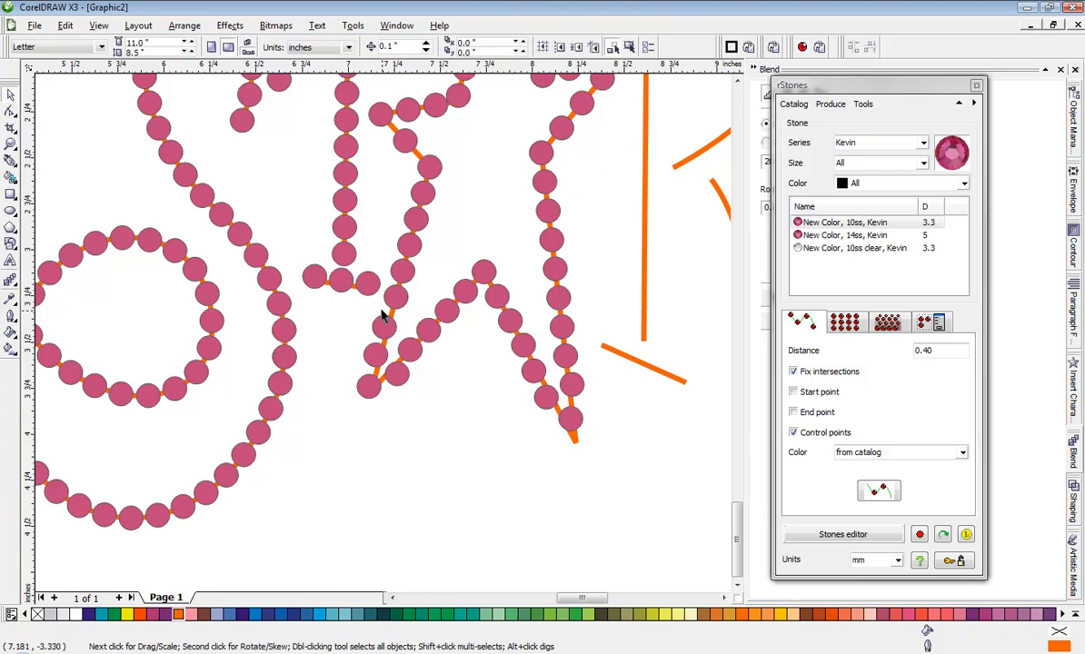
scroll(380, 308, "up", 1)
scroll(416, 318, "up", 1)
left_click_drag(387, 339, 373, 333)
scroll(386, 339, "down", 1)
scroll(330, 391, "up", 1)
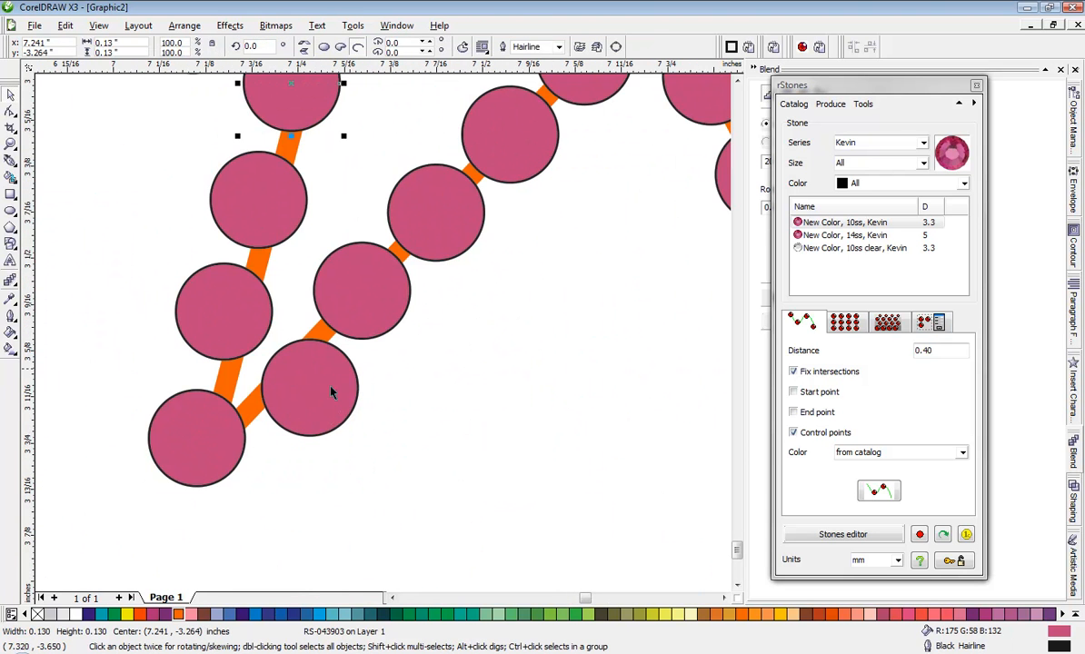
Re-space the stones on the inner edge of the star's lower-left leg evenly between the tip and the inner peak
left_click_drag(382, 327, 400, 340)
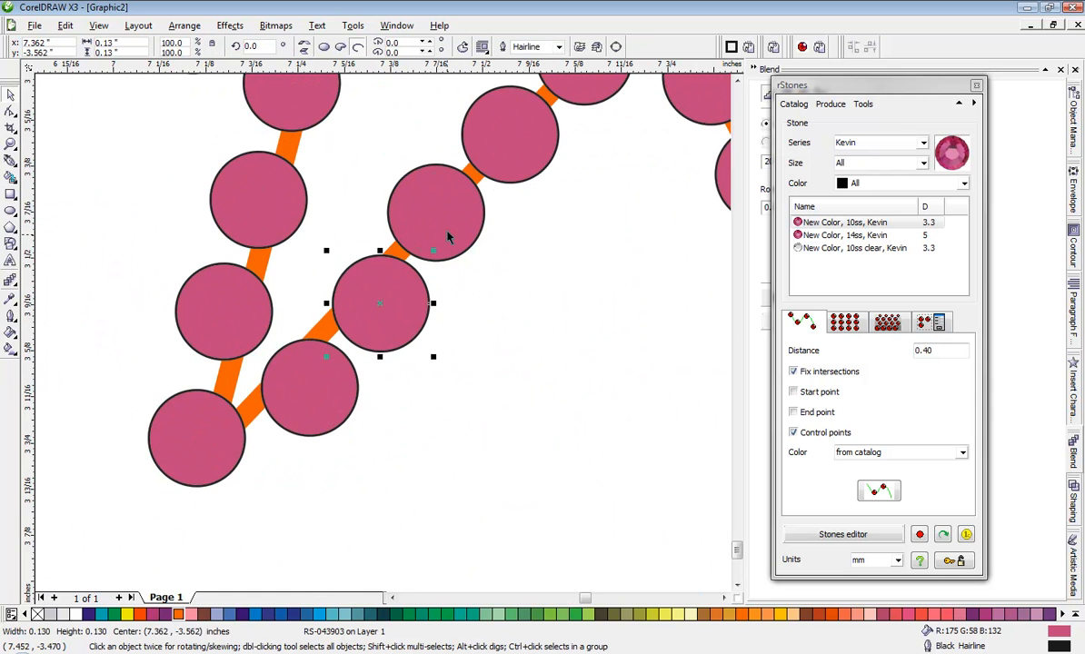
left_click_drag(448, 237, 468, 239)
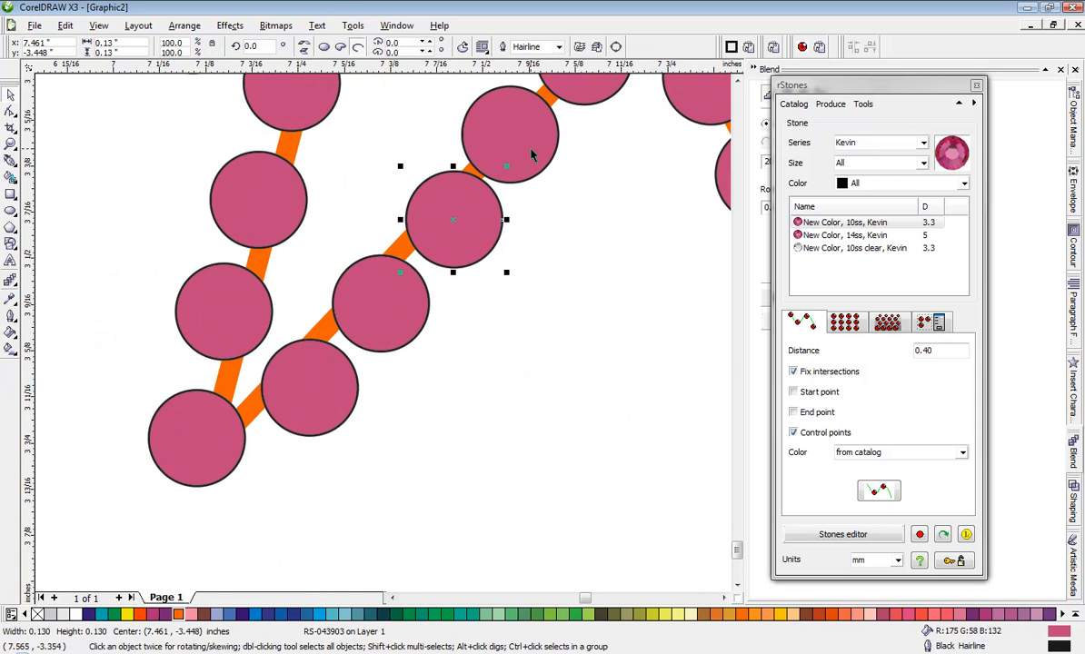
left_click_drag(535, 153, 548, 155)
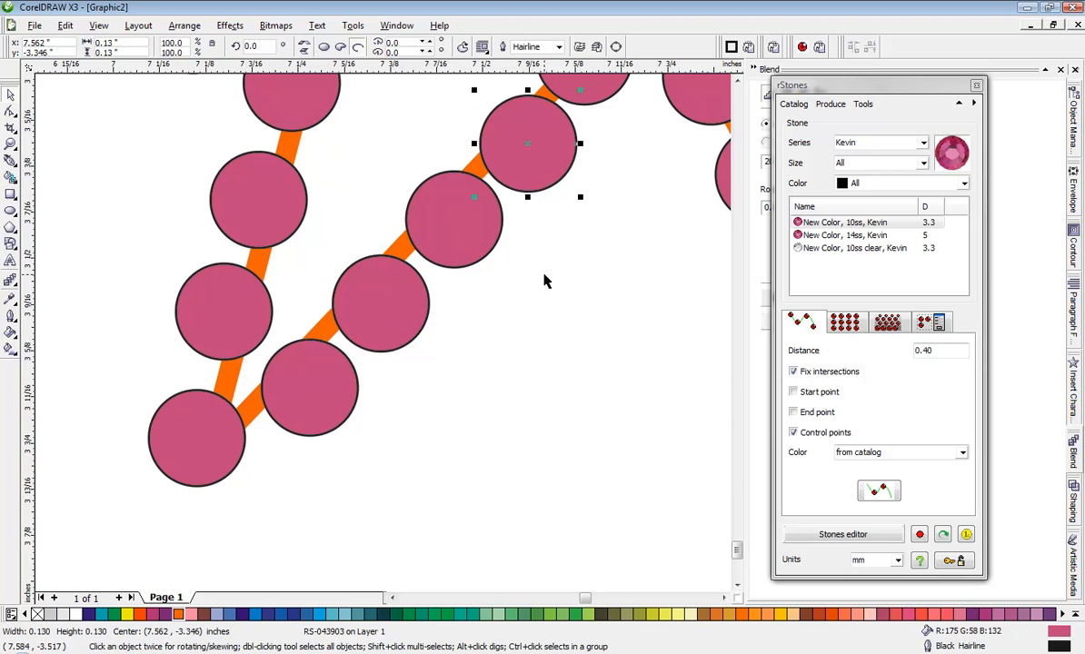
left_click(545, 278)
scroll(473, 249, "up", 2)
left_click_drag(364, 332, 356, 338)
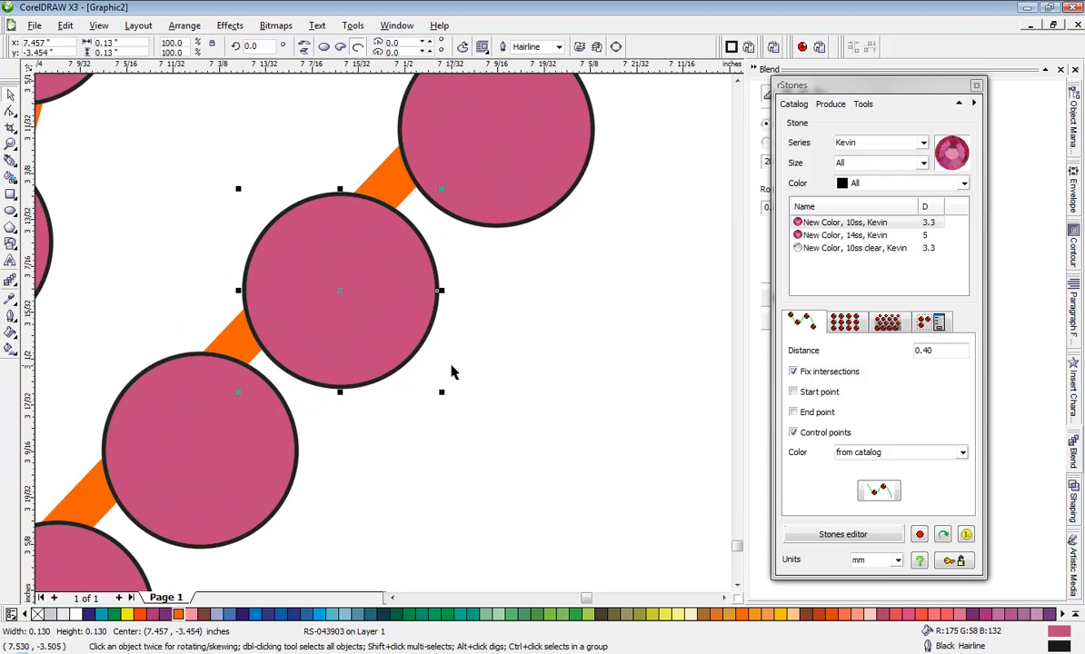
scroll(382, 341, "down", 2)
scroll(384, 343, "up", 2)
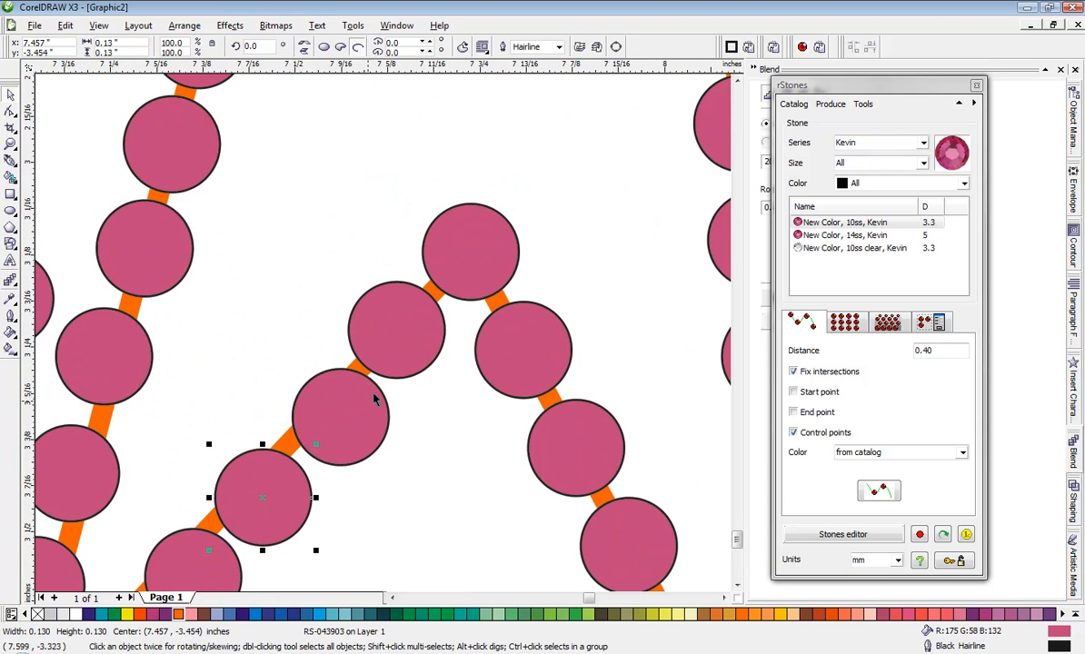
scroll(373, 400, "up", 2)
left_click_drag(351, 342, 325, 344)
left_click(576, 398)
scroll(382, 338, "down", 3)
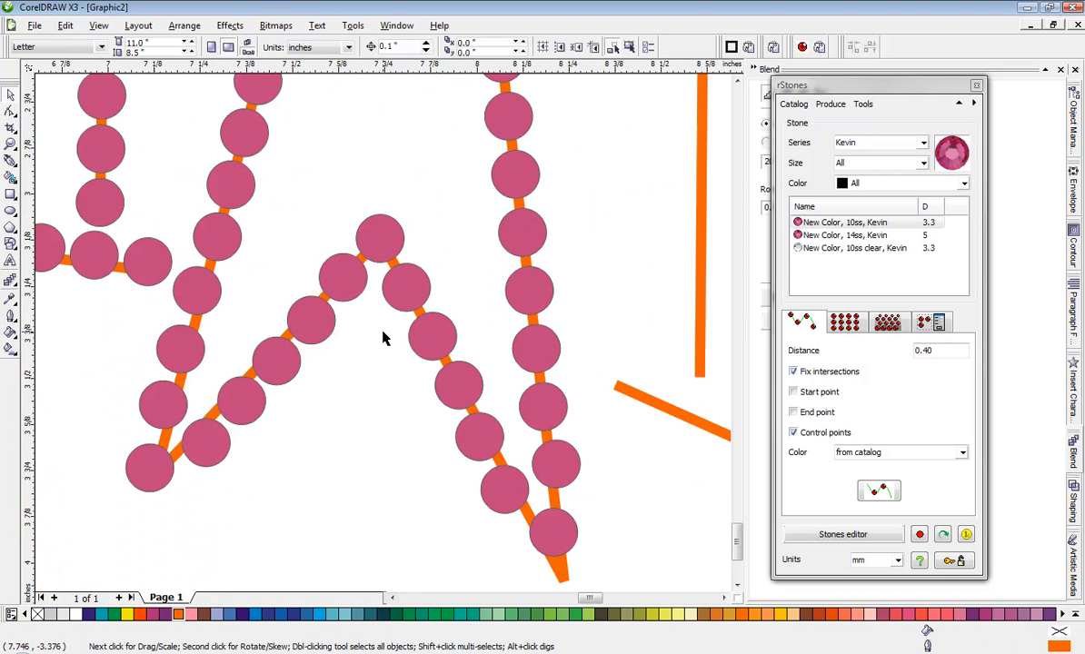
Nudge the stone at the star's lower-left tip slightly down, away from its two neighbours
scroll(300, 391, "down", 2)
scroll(444, 323, "up", 2)
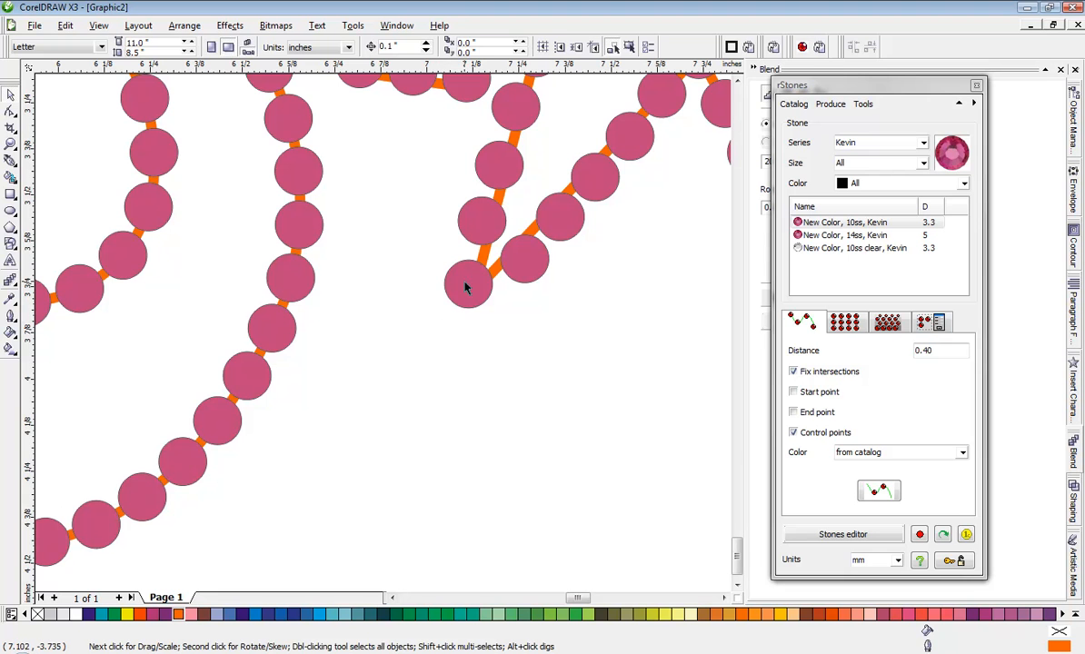
left_click_drag(464, 287, 464, 291)
left_click(384, 338)
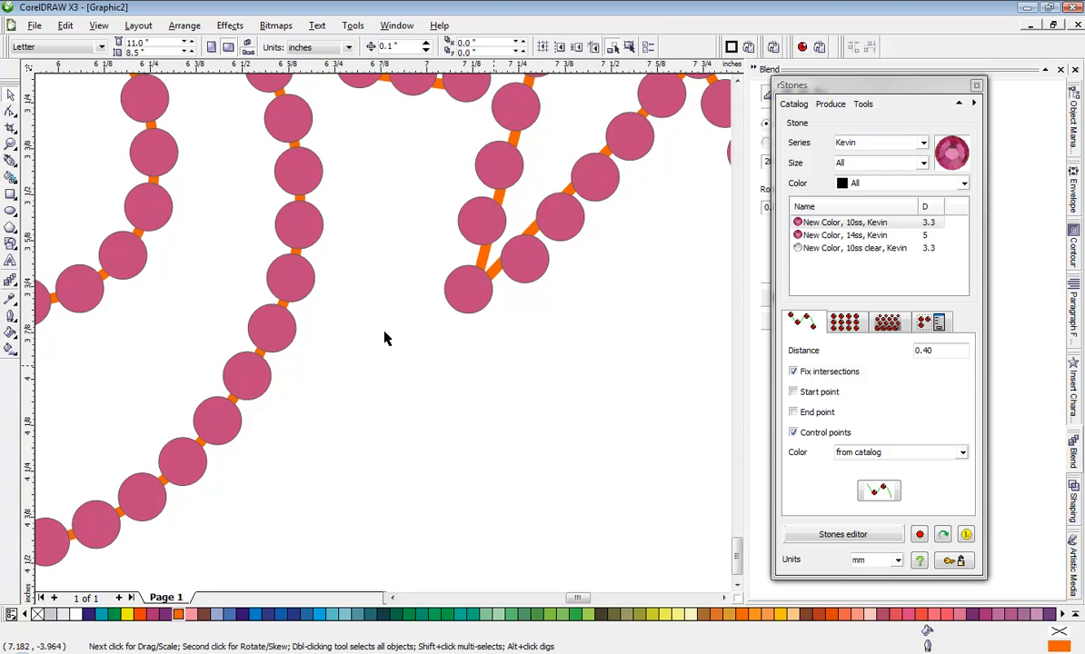
Shift the two middle stones of the star's left arm toward its left tip to even the gaps up to the inner corner
scroll(383, 338, "down", 4)
scroll(391, 332, "down", 1)
scroll(343, 412, "up", 4)
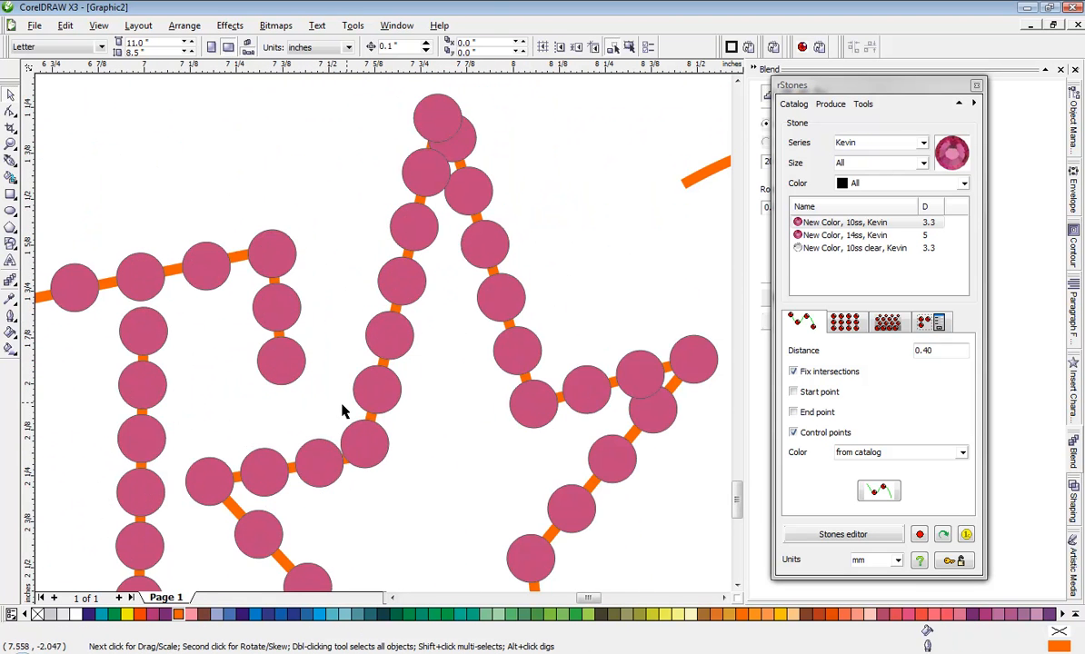
scroll(230, 512, "up", 1)
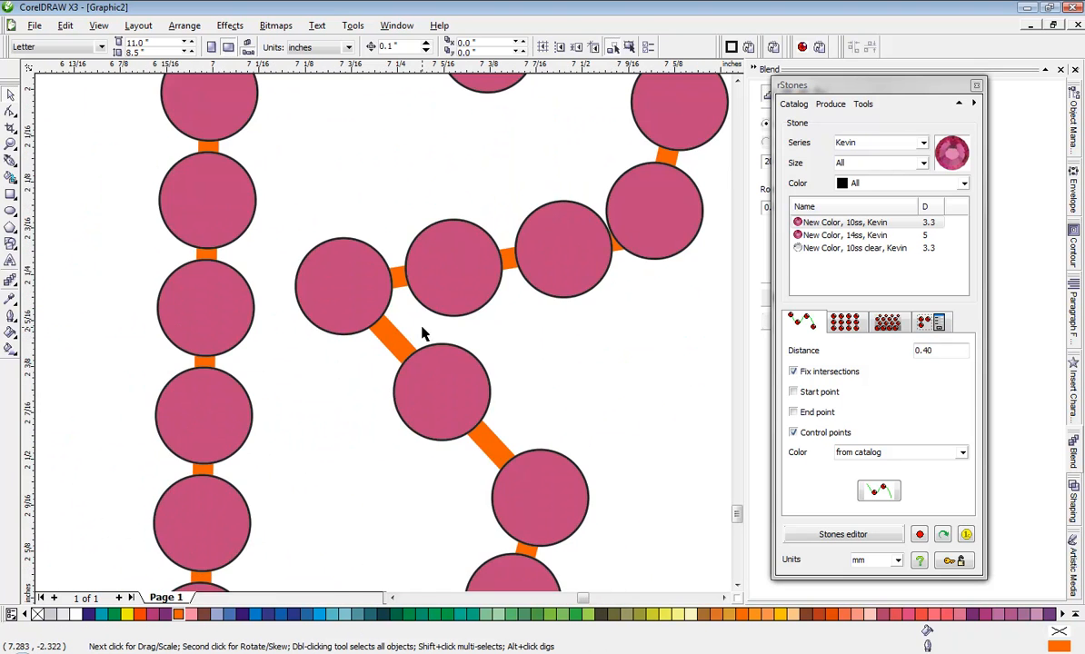
scroll(391, 330, "down", 1)
scroll(389, 329, "up", 1)
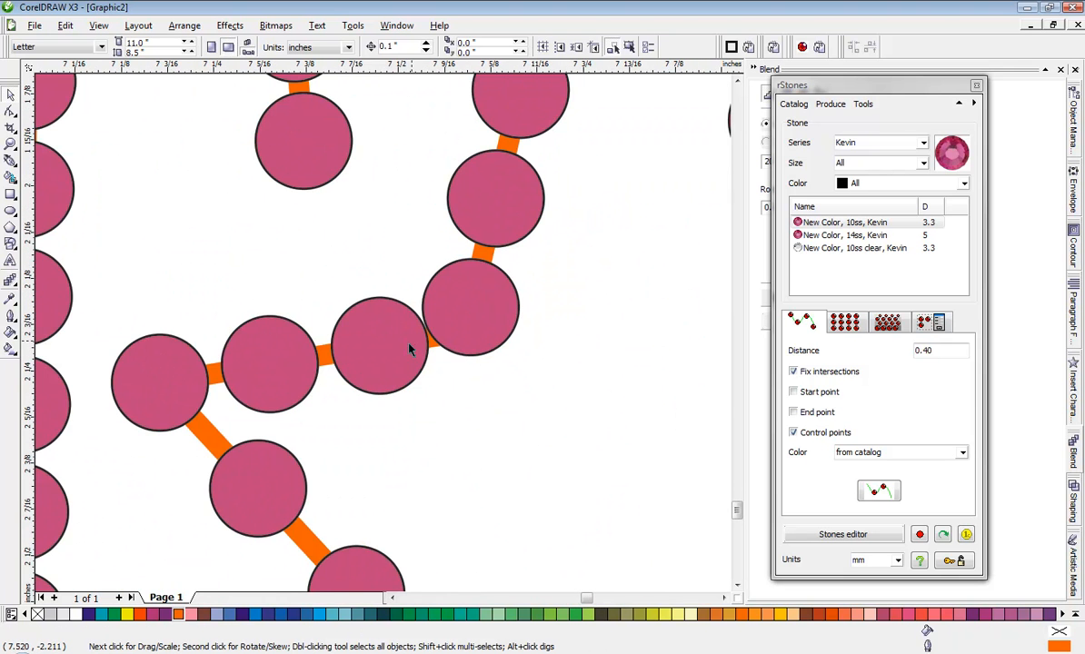
scroll(384, 339, "up", 1)
left_click_drag(384, 339, 351, 339)
left_click_drag(496, 320, 463, 315)
scroll(387, 336, "down", 1)
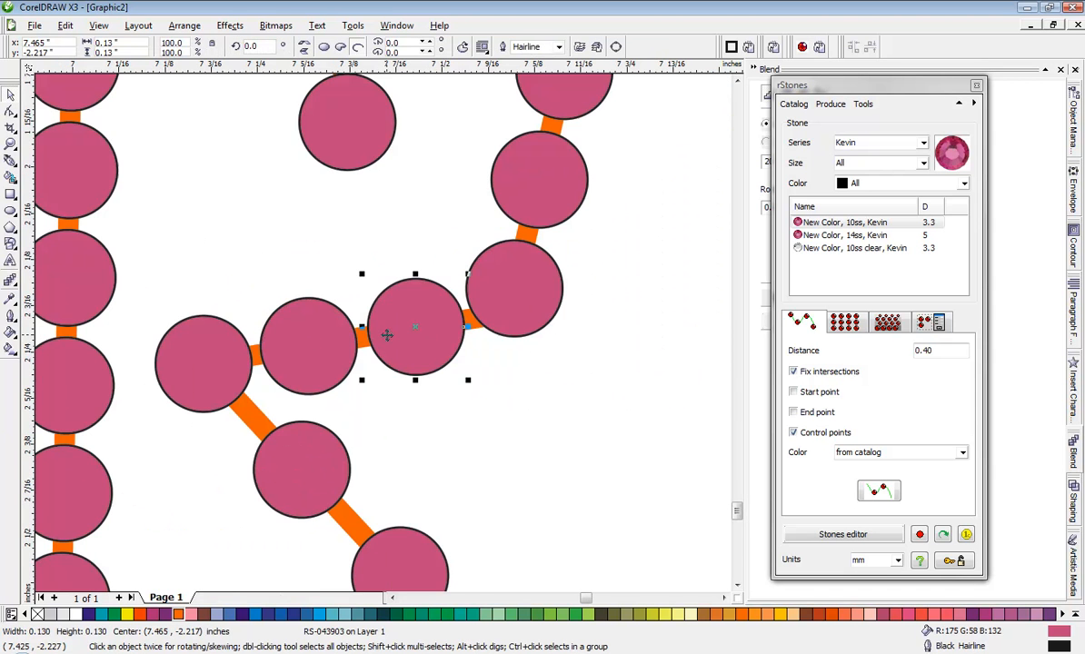
Delete the topmost overlapping stone at the star's top point and move the stone beneath it up into the point
scroll(445, 312, "down", 2)
scroll(436, 211, "up", 2)
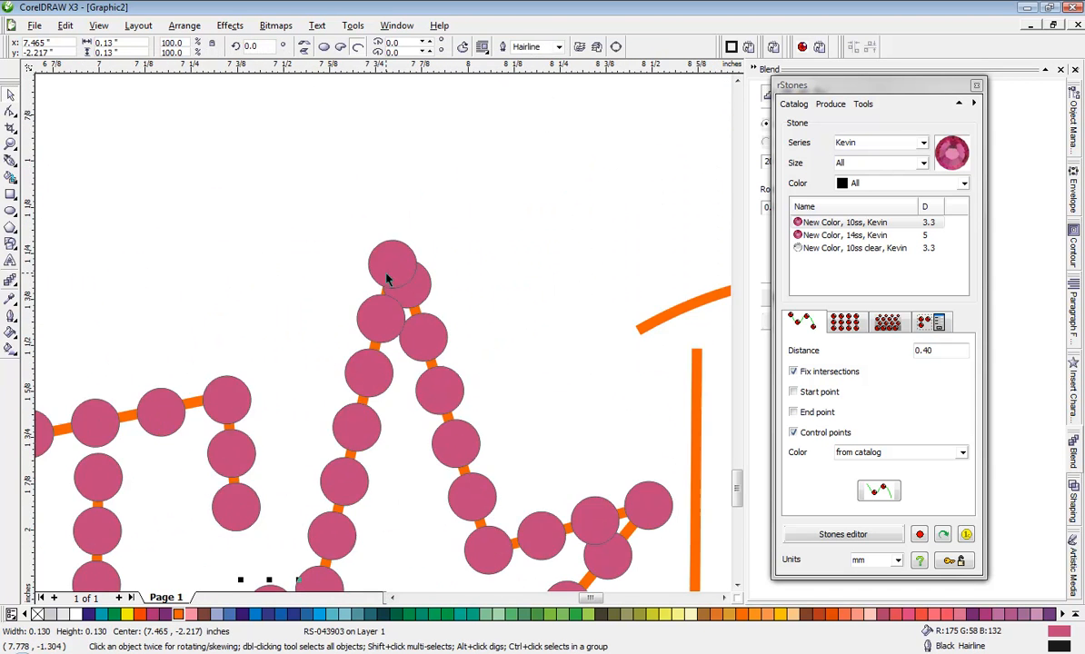
left_click(398, 338)
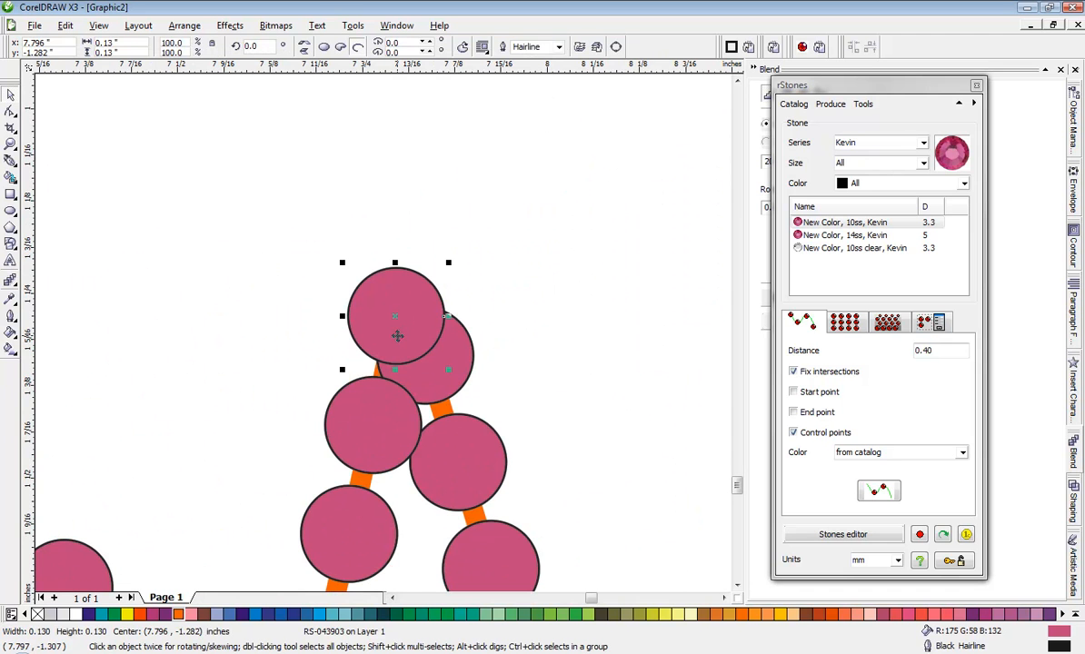
key("Delete")
left_click_drag(418, 345, 412, 298)
Spread the first stones on both edges below the star's top point apart and nudge the top stone to balance the gaps
left_click_drag(384, 430, 367, 434)
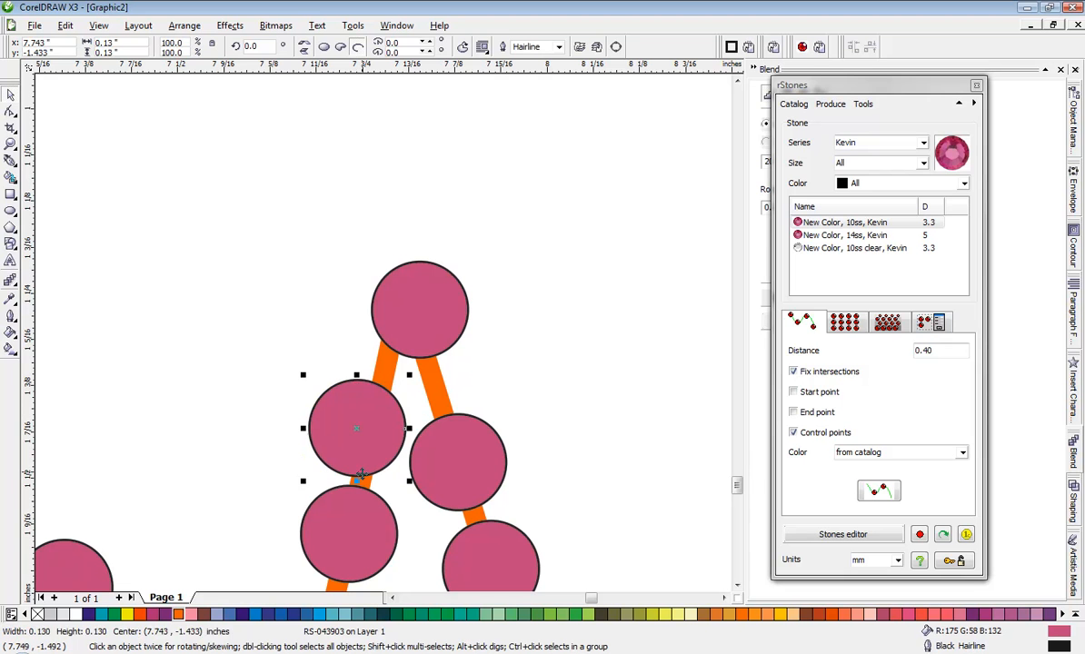
left_click_drag(454, 469, 473, 449)
mouse_move(435, 320)
left_mouse_down()
mouse_move(434, 303)
mouse_move(439, 327)
left_mouse_up()
scroll(364, 399, "down", 2)
scroll(346, 410, "up", 2)
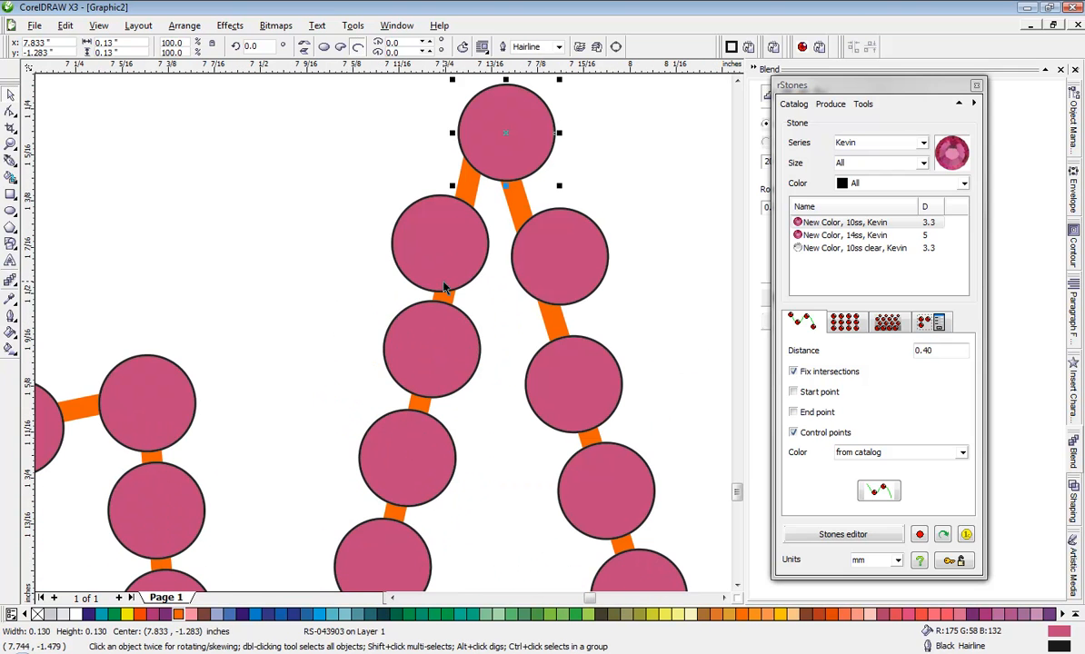
Re-space the upper stones down both edges of the star's top point along the orange lines with even gaps
left_click_drag(460, 230, 470, 234)
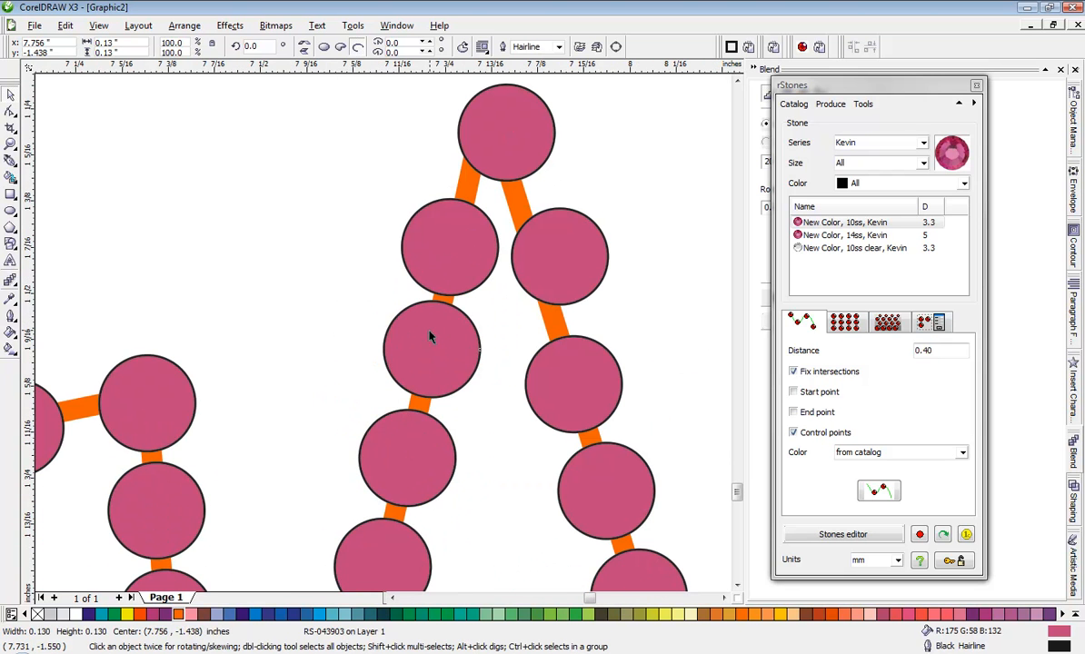
left_click_drag(430, 336, 423, 337)
left_click_drag(570, 371, 579, 355)
left_click_drag(594, 489, 601, 475)
scroll(385, 335, "down", 2)
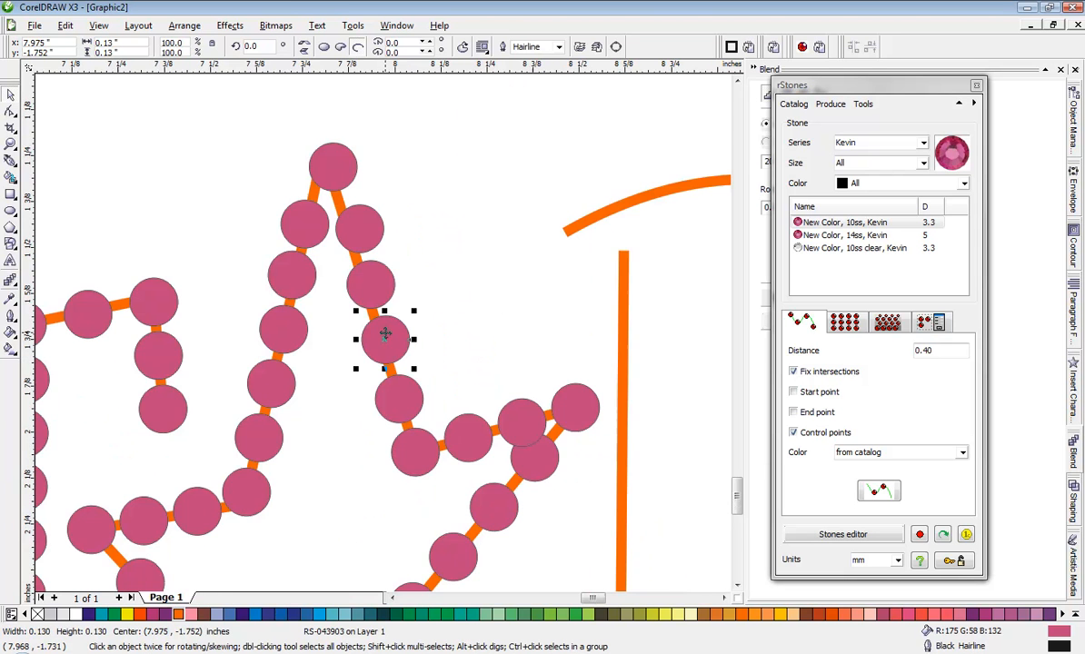
scroll(373, 441, "up", 1)
left_click_drag(427, 367, 429, 361)
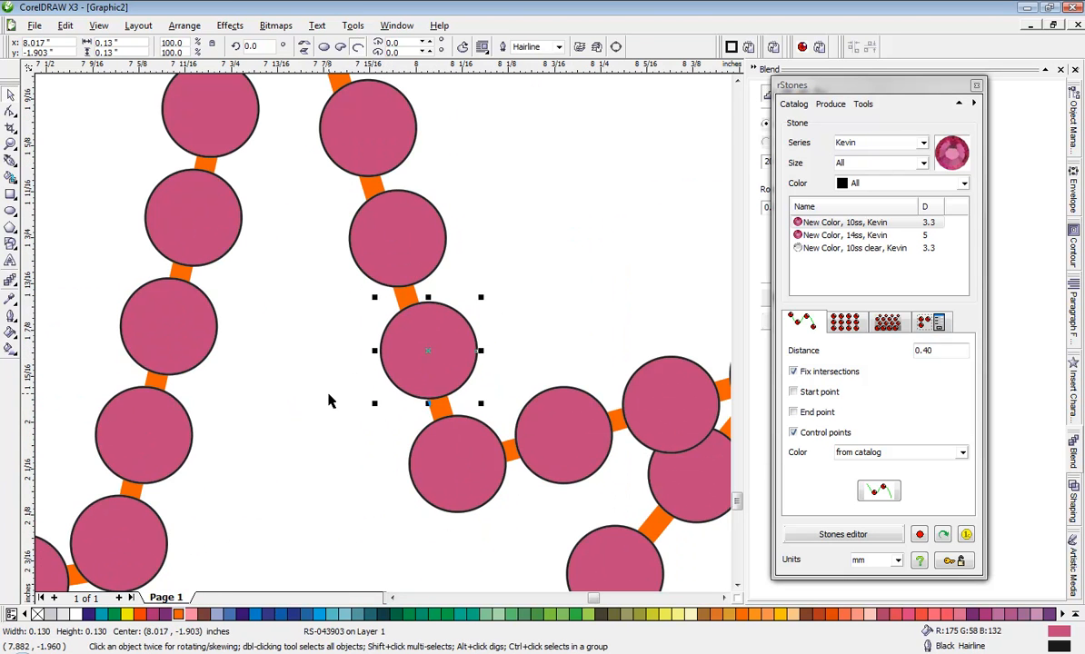
left_click(329, 401)
scroll(387, 334, "down", 1)
scroll(496, 346, "up", 1)
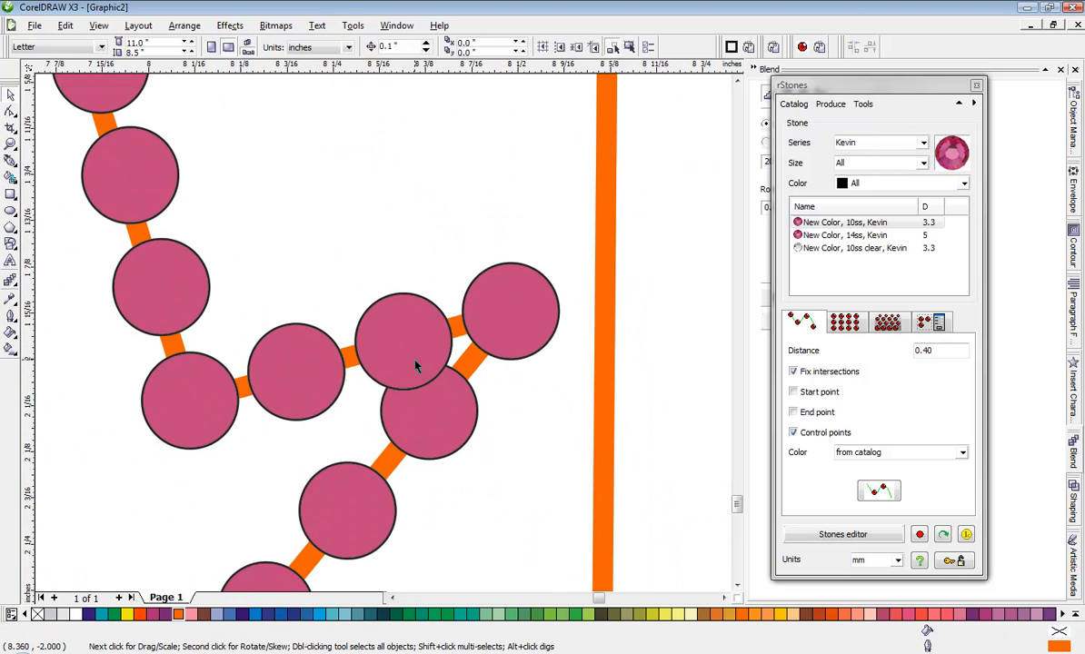
Separate the overlapping stones at the star's right tip by shifting the neighbouring upper-edge stone and spreading the lower-edge stones down the line
mouse_move(428, 328)
left_mouse_down()
mouse_move(419, 332)
mouse_move(425, 322)
left_mouse_up()
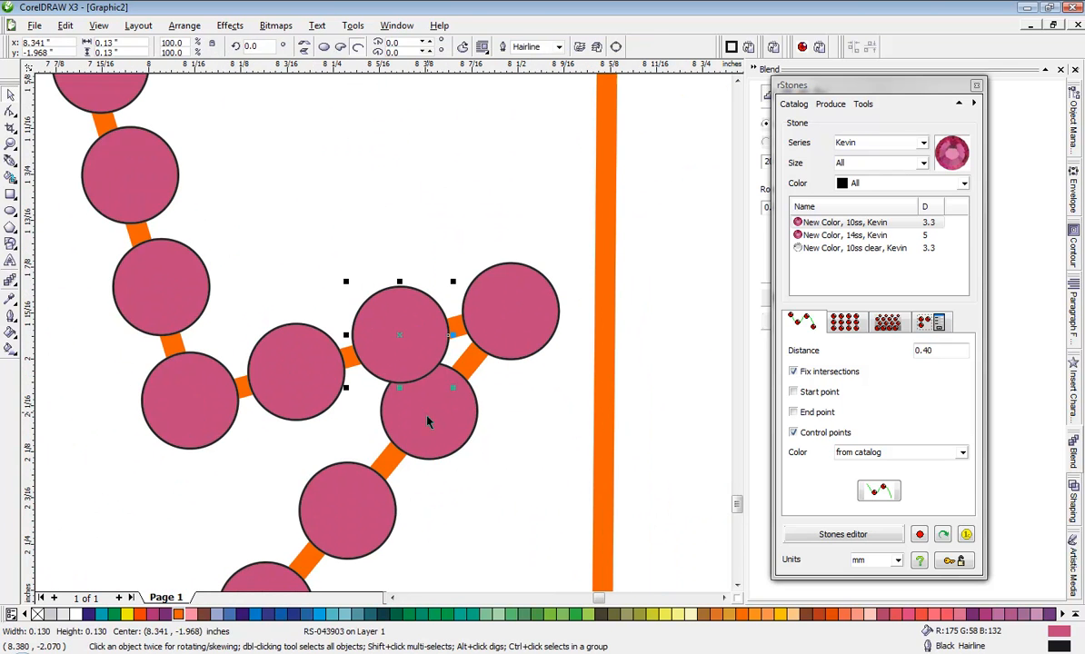
left_click_drag(429, 423, 443, 454)
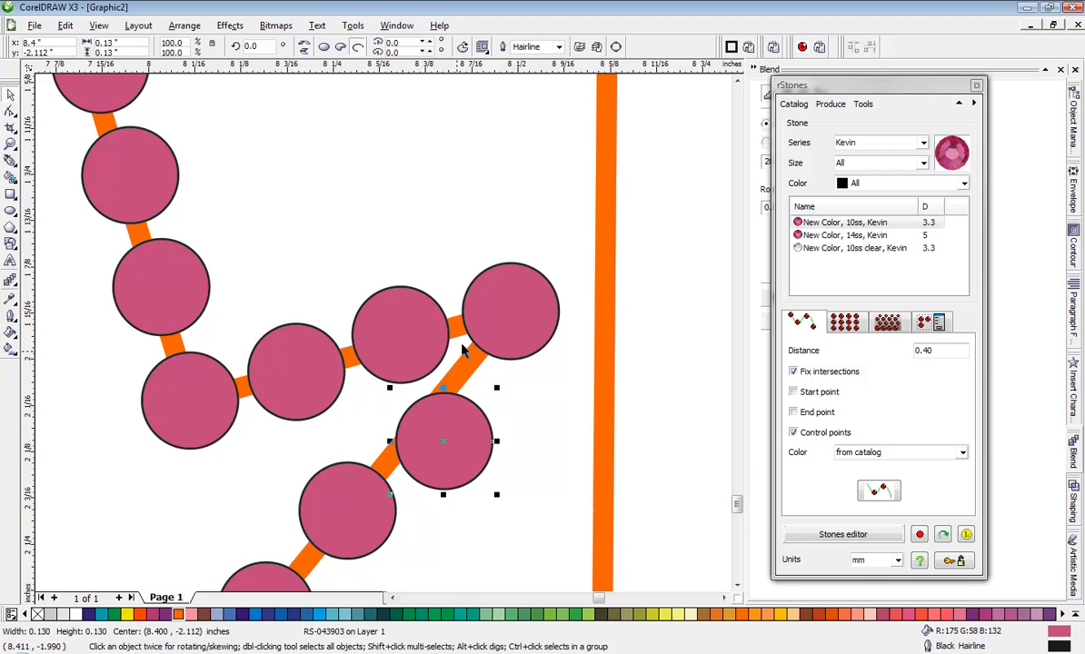
mouse_move(385, 498)
left_mouse_down()
mouse_move(391, 474)
mouse_move(398, 510)
left_mouse_up()
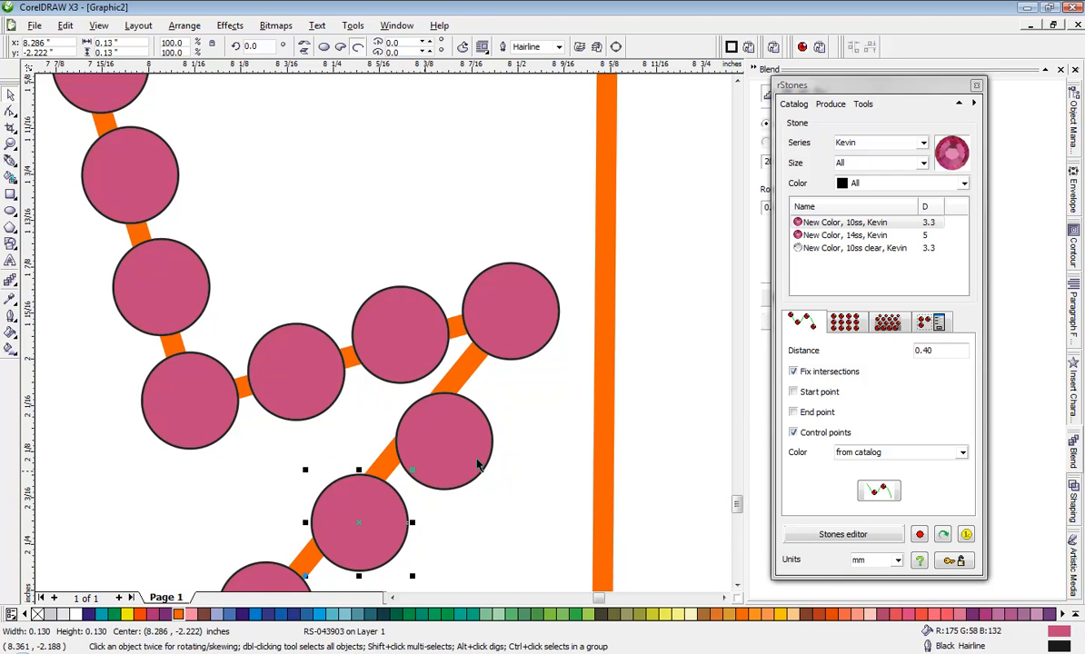
left_click_drag(468, 446, 477, 438)
scroll(477, 438, "down", 3)
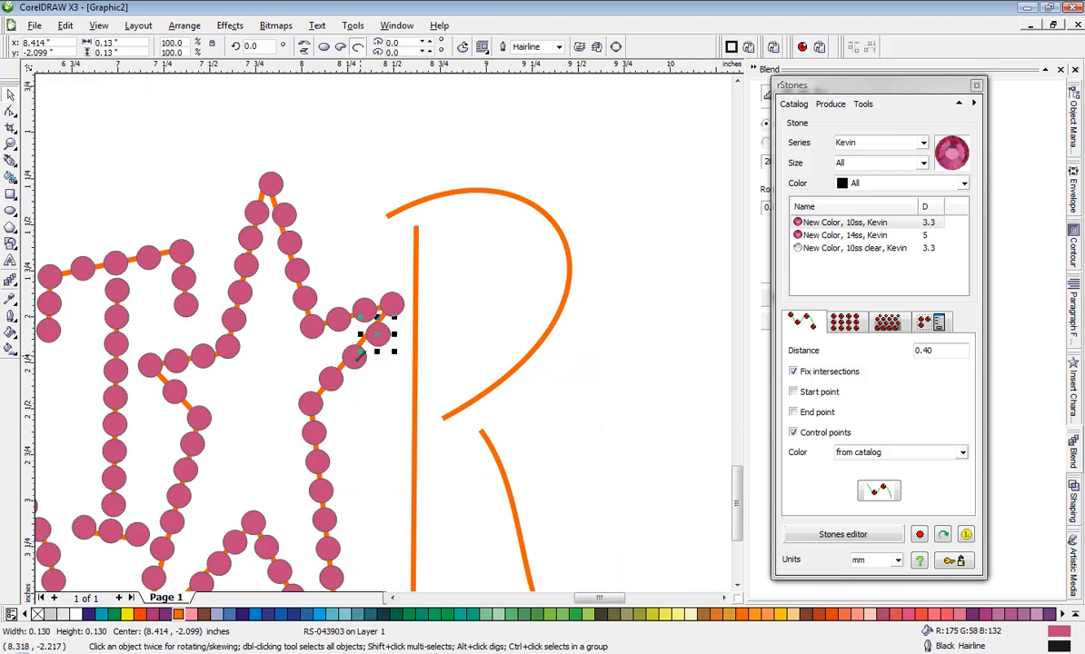
Even the gaps between the stones along the lower edge of the star's right arm toward the inner corner
scroll(359, 355, "up", 3)
left_click_drag(378, 350, 387, 344)
left_click_drag(285, 425, 291, 453)
left_click(504, 365)
scroll(381, 339, "down", 3)
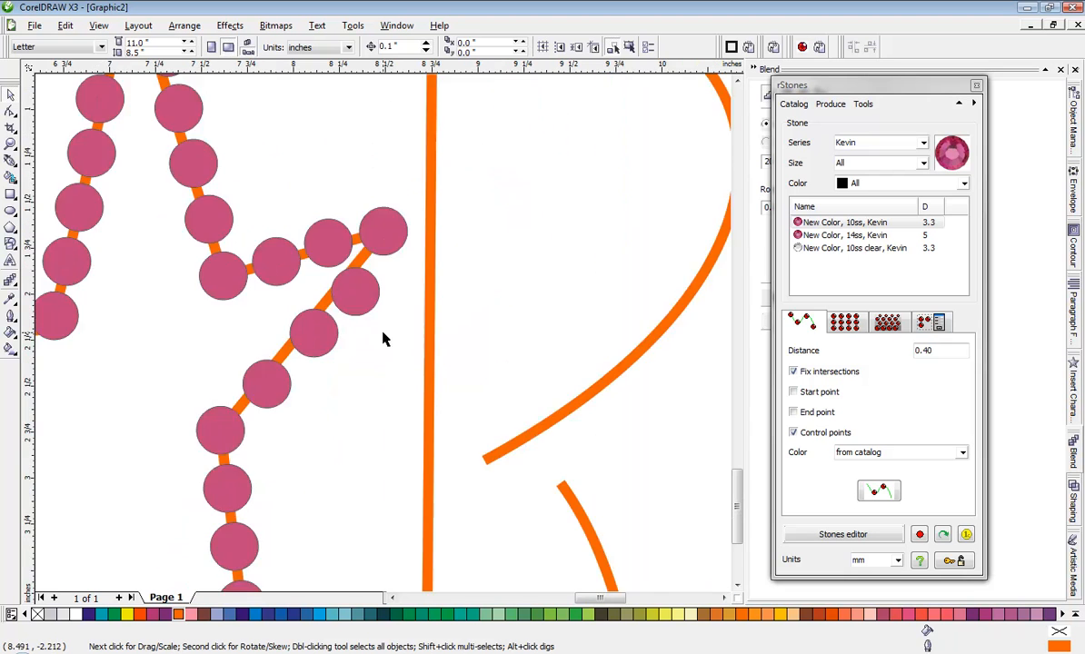
scroll(381, 339, "down", 3)
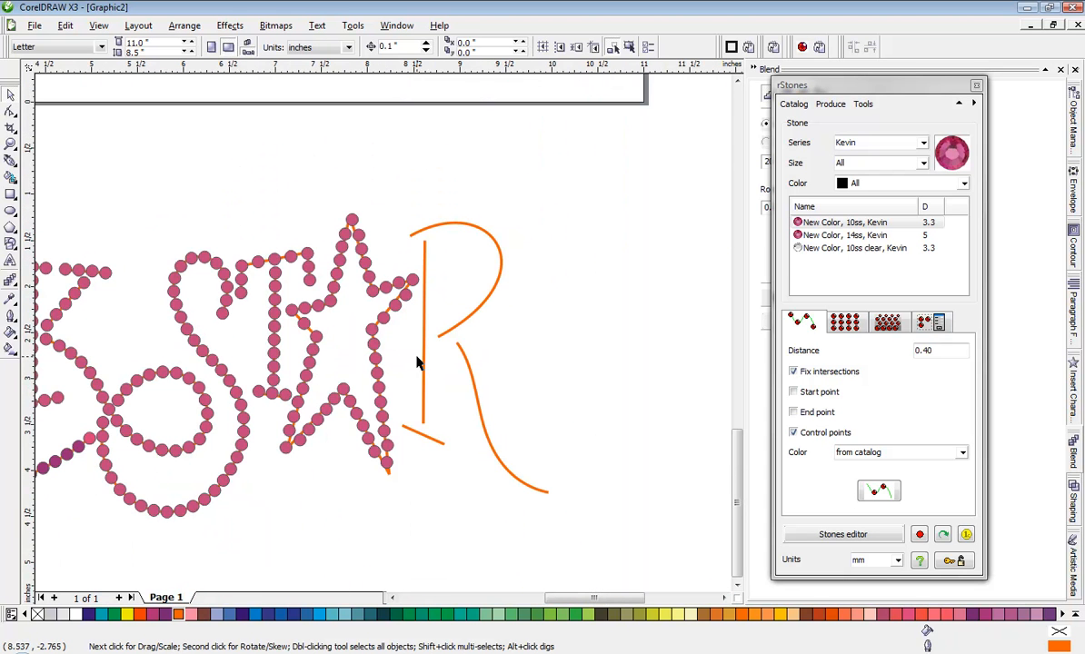
Place 10ss stones with rStones along the bowl, the vertical stem and the short foot stroke of the last letter R
scroll(417, 285, "up", 3)
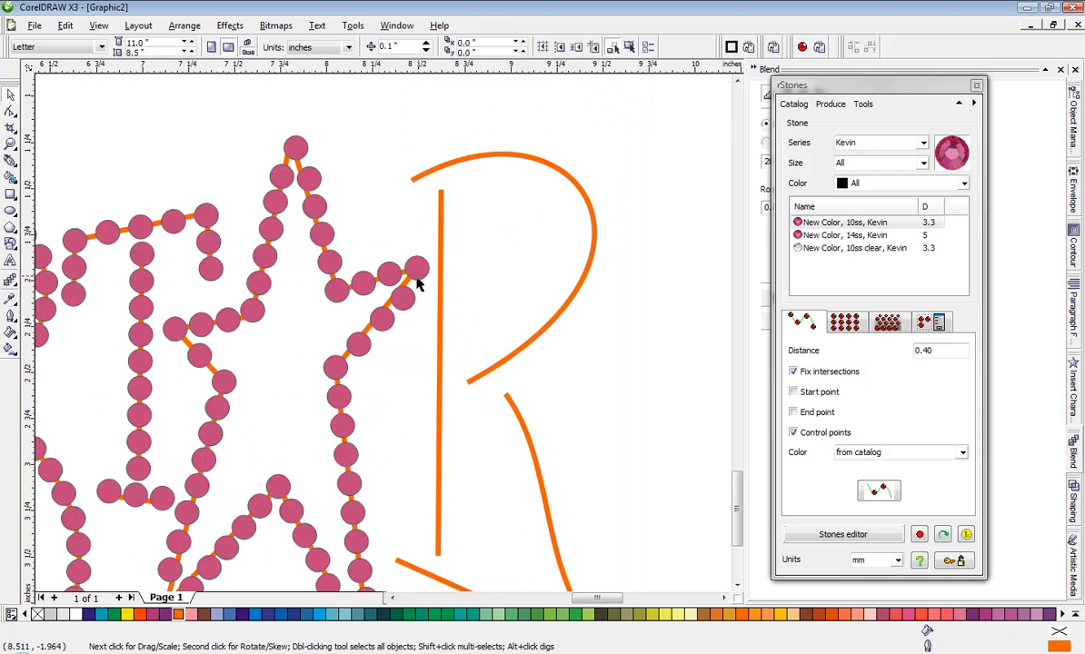
left_click(427, 177)
left_click(879, 493)
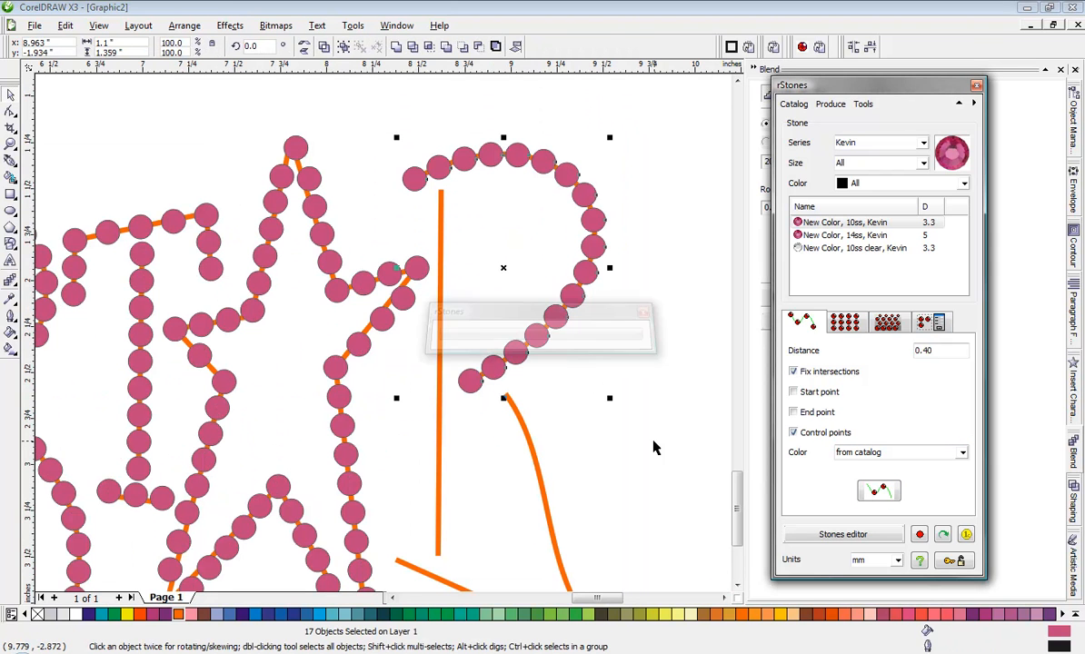
left_click(439, 440)
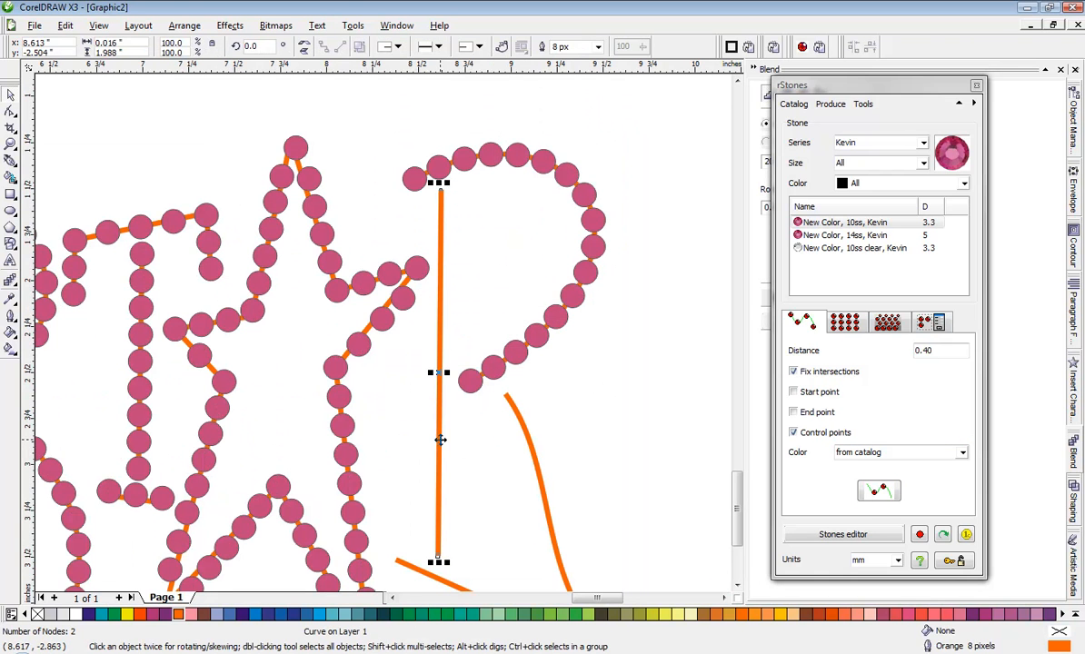
left_click(877, 492)
left_click(410, 572)
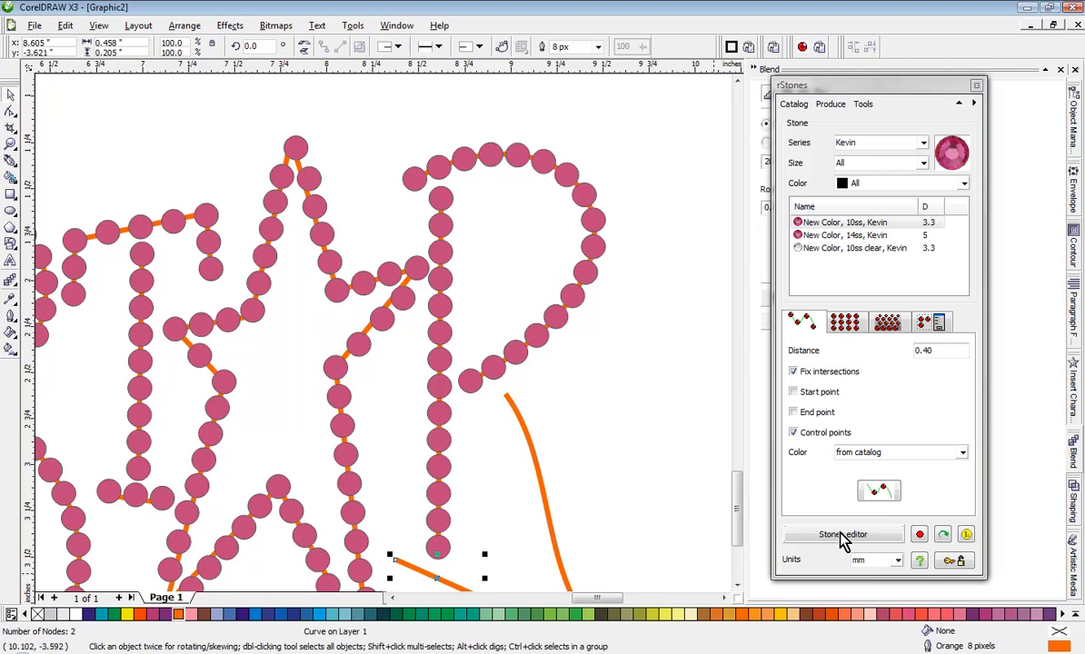
left_click(878, 495)
Place 10ss stones with rStones along the curved leg of the last letter R
left_click(529, 484)
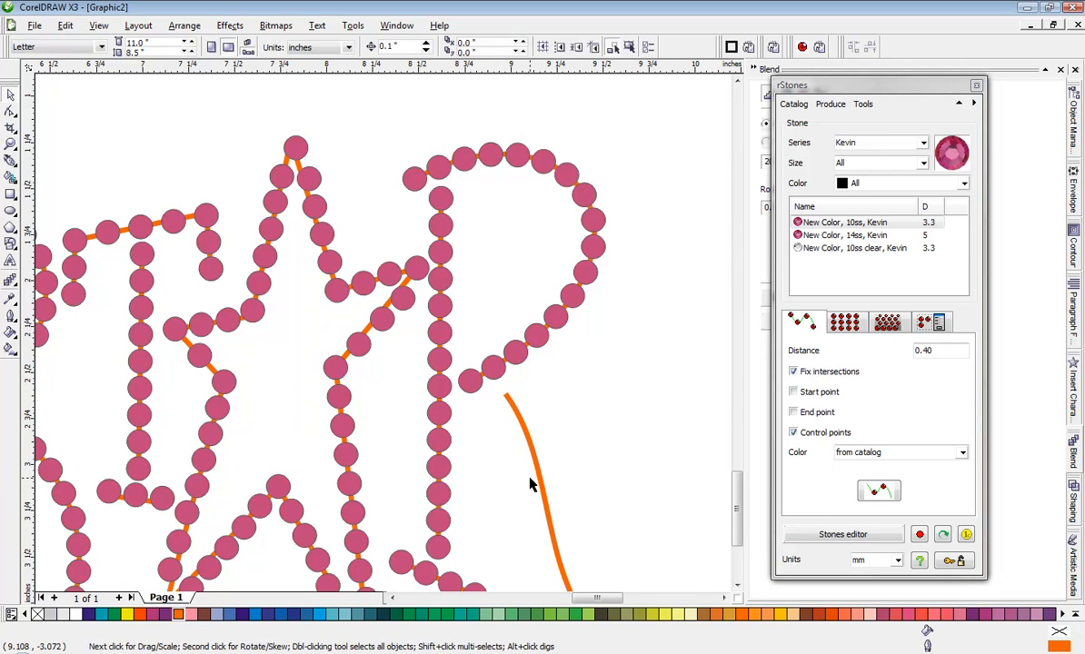
left_click(543, 480)
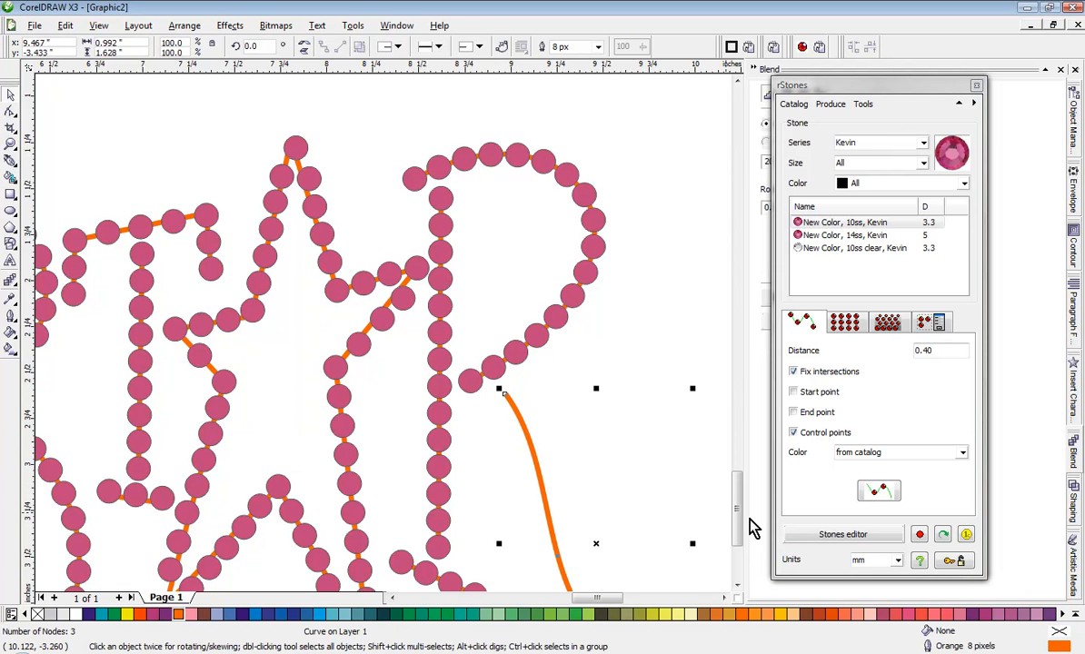
left_click(878, 491)
left_click(647, 460)
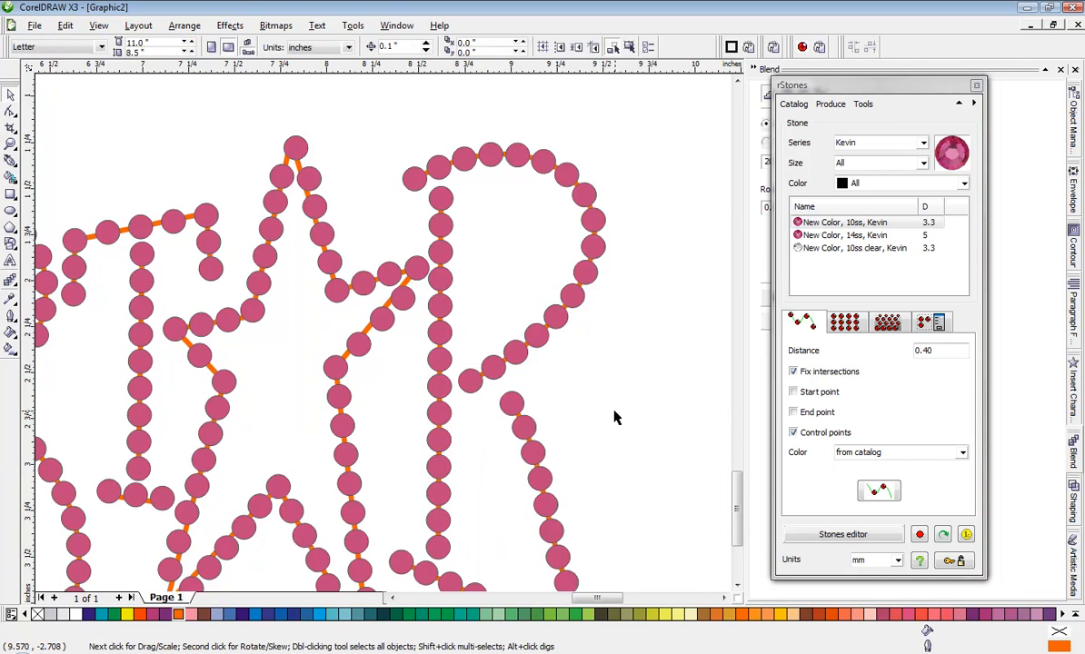
Select all stones of the last R's curved leg with their line and move them up close beneath the bowl
scroll(613, 409, "down", 1)
scroll(343, 346, "up", 1)
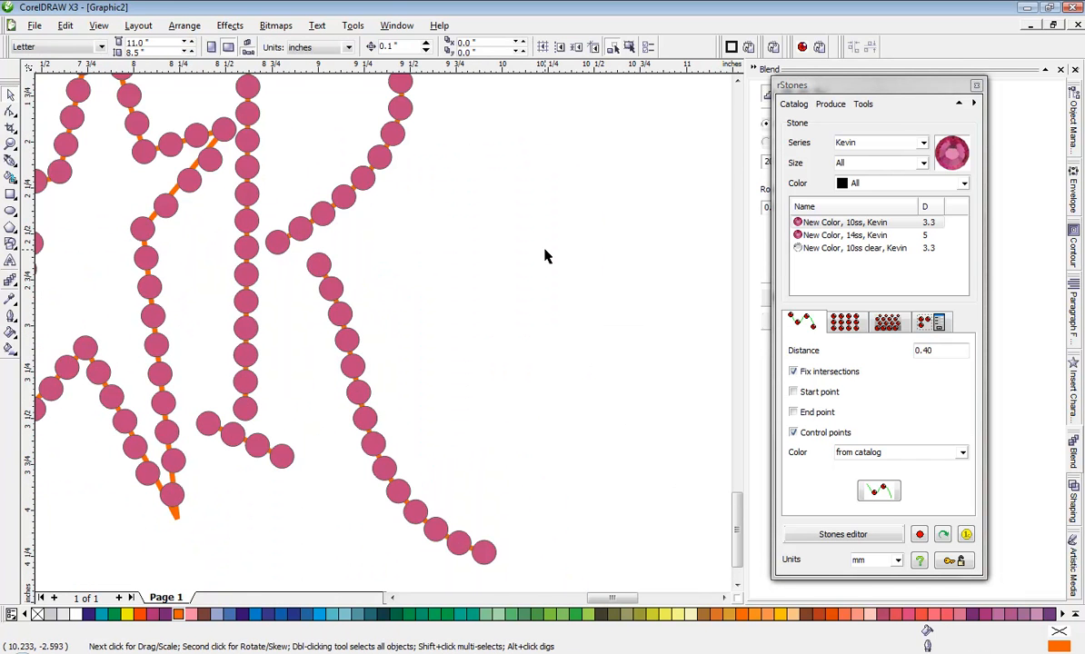
left_click_drag(584, 235, 300, 586)
scroll(400, 338, "up", 1)
scroll(436, 310, "up", 1)
left_click_drag(465, 338, 462, 306)
scroll(436, 285, "up", 1)
left_click_drag(403, 368, 400, 364)
scroll(382, 338, "down", 2)
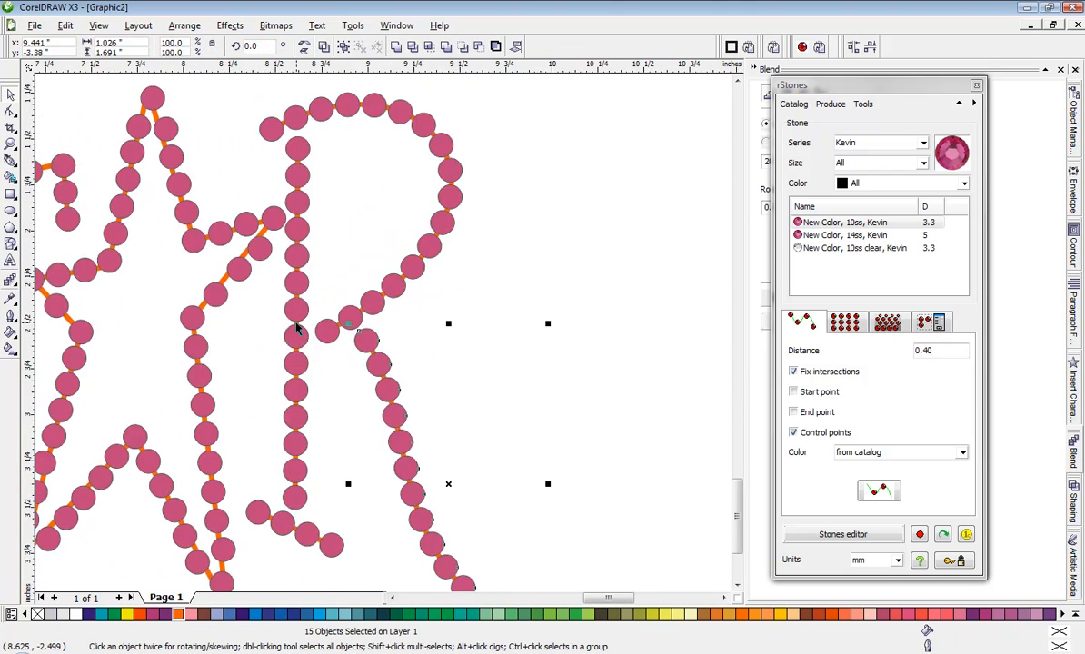
Shift the last three stones at the lower end of the R's bowl toward the stem with even gaps
scroll(405, 348, "up", 1)
scroll(434, 351, "up", 1)
left_click(411, 380)
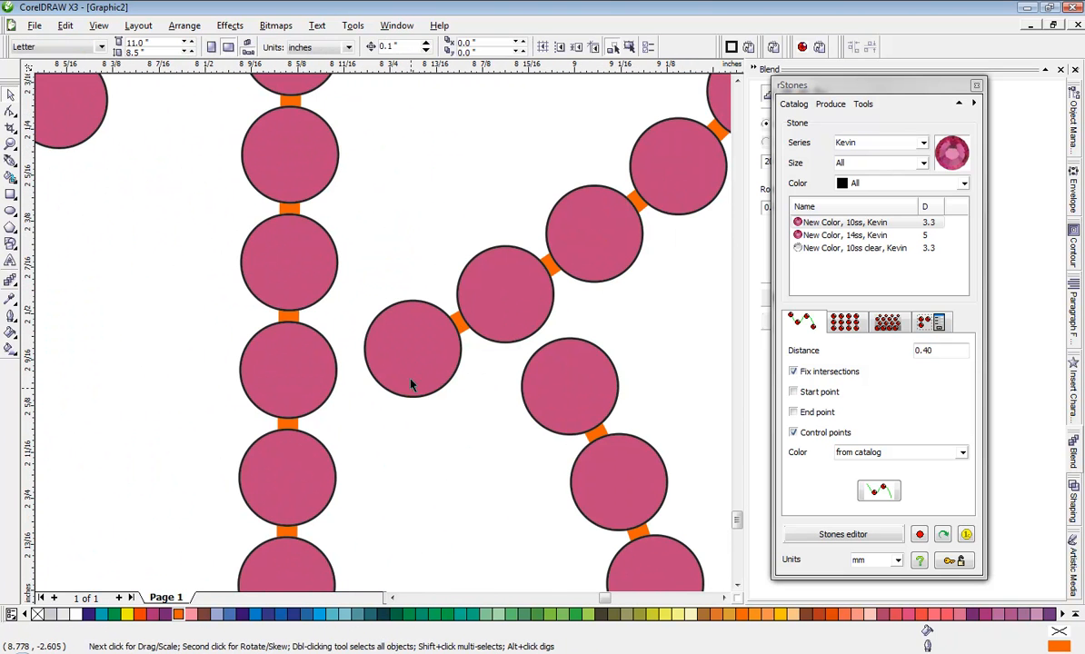
left_click_drag(411, 380, 401, 369)
left_click_drag(502, 321, 495, 327)
left_click_drag(594, 247, 586, 245)
left_click(429, 430)
scroll(397, 337, "down", 2)
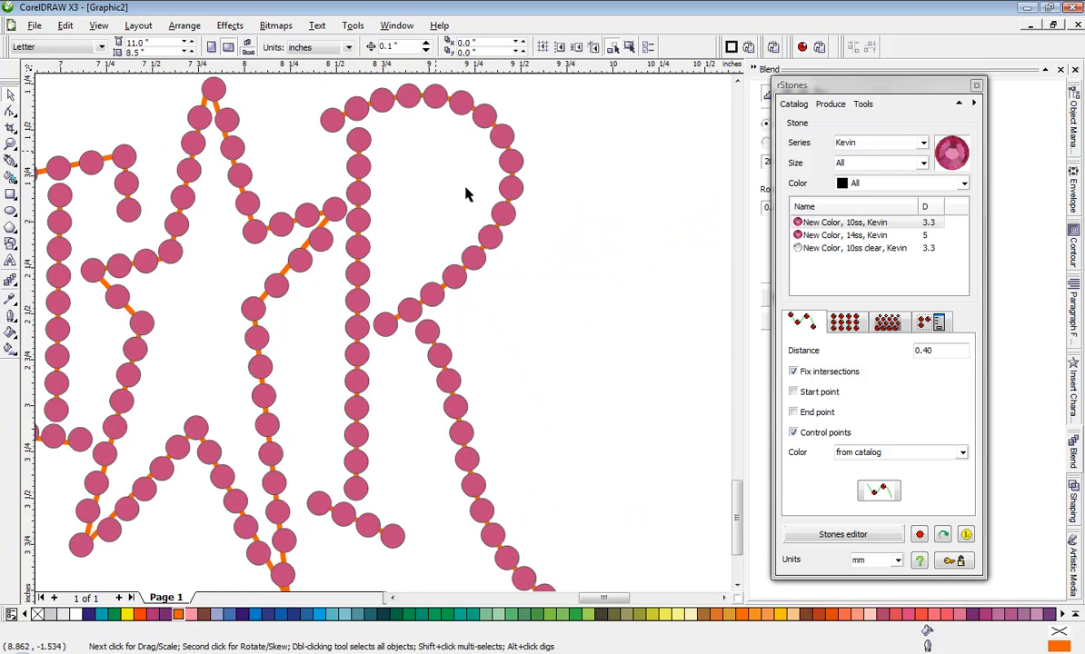
Examine the stone spacing of the R and the complete lettering against the reference picture
scroll(465, 194, "down", 2)
scroll(365, 314, "up", 3)
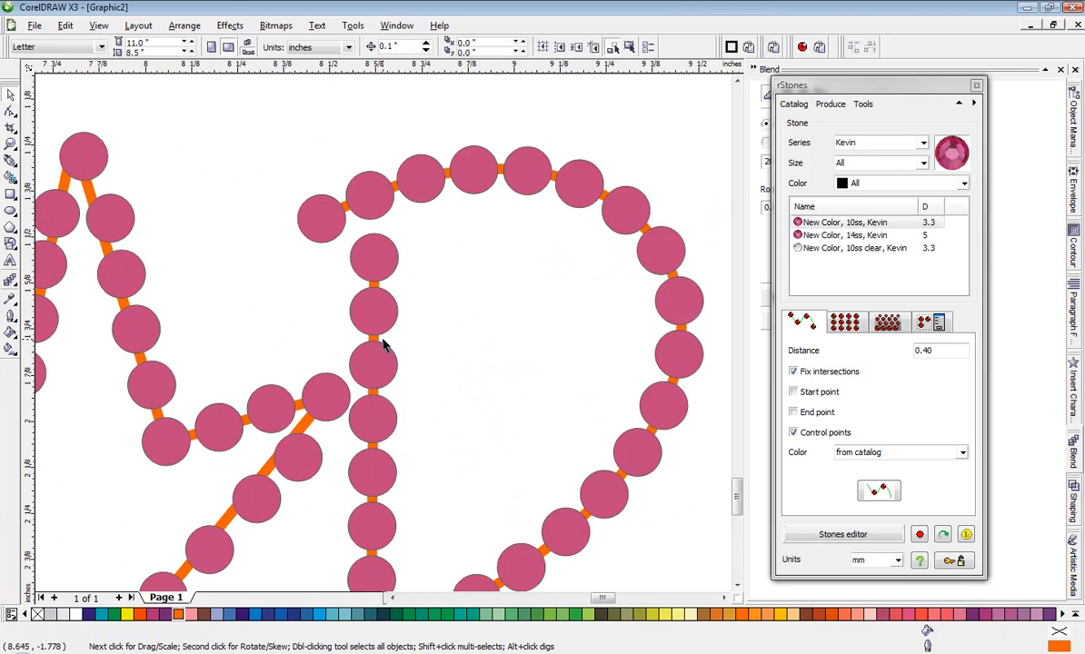
scroll(380, 342, "down", 2)
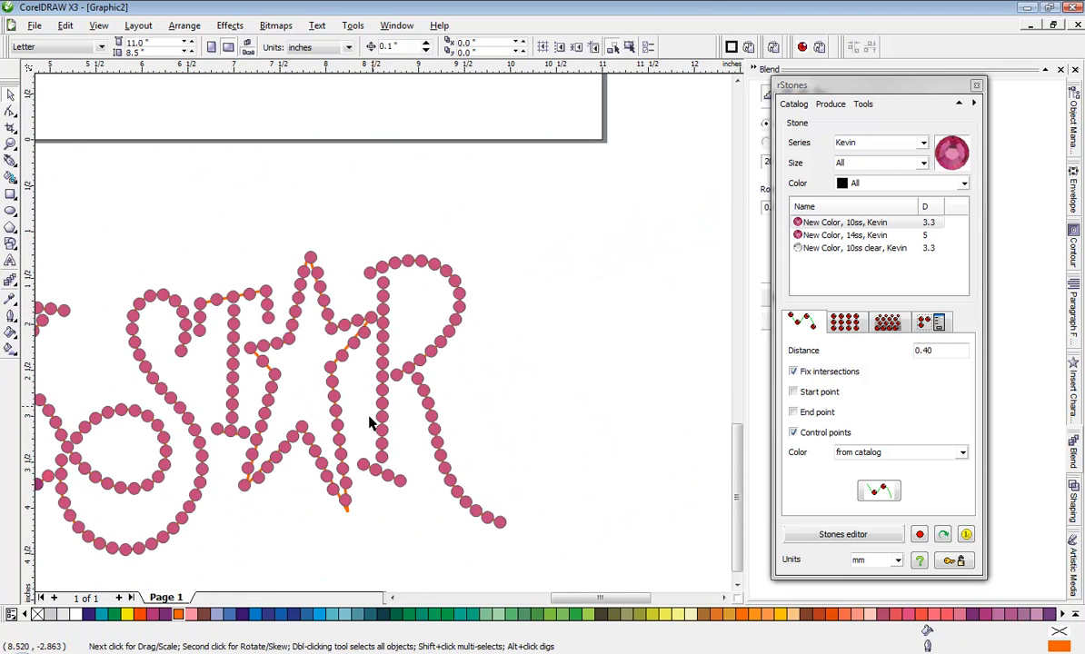
scroll(385, 322, "up", 1)
scroll(386, 341, "down", 2)
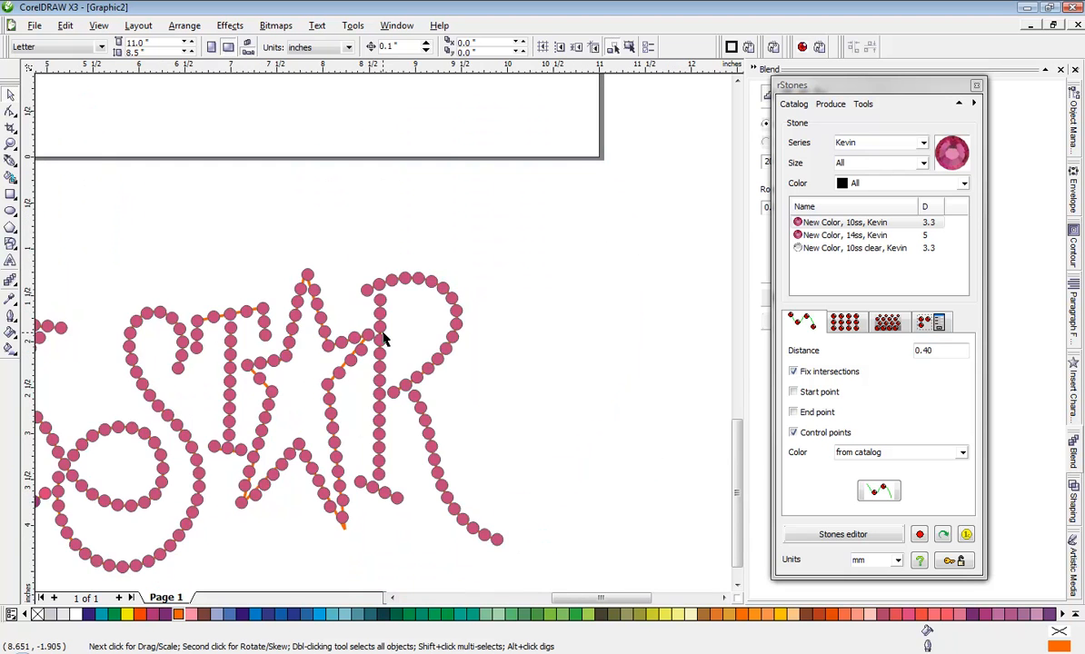
scroll(359, 336, "down", 2)
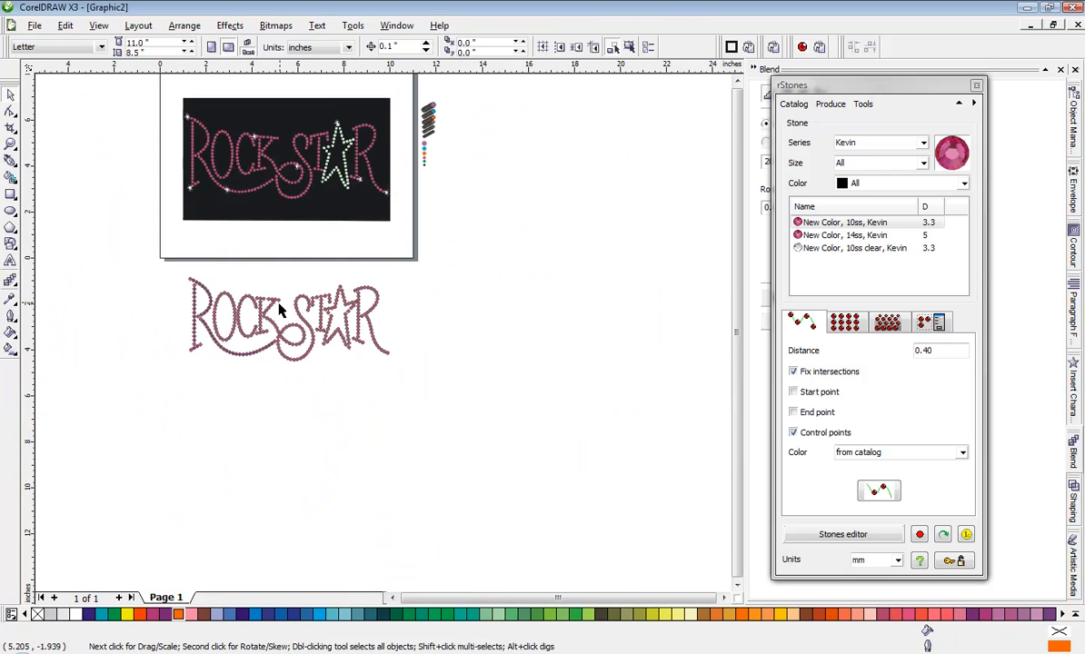
Fill the stones on both edges of the star's lower-left point with turquoise
scroll(349, 328, "up", 2)
scroll(372, 327, "up", 1)
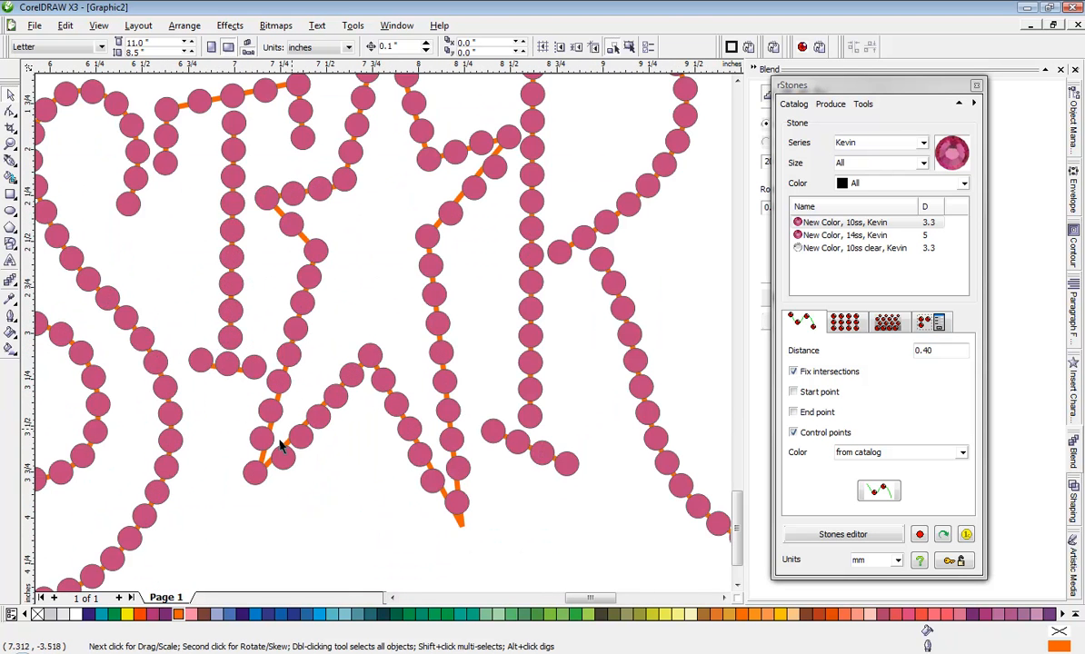
left_click_drag(231, 534, 361, 380)
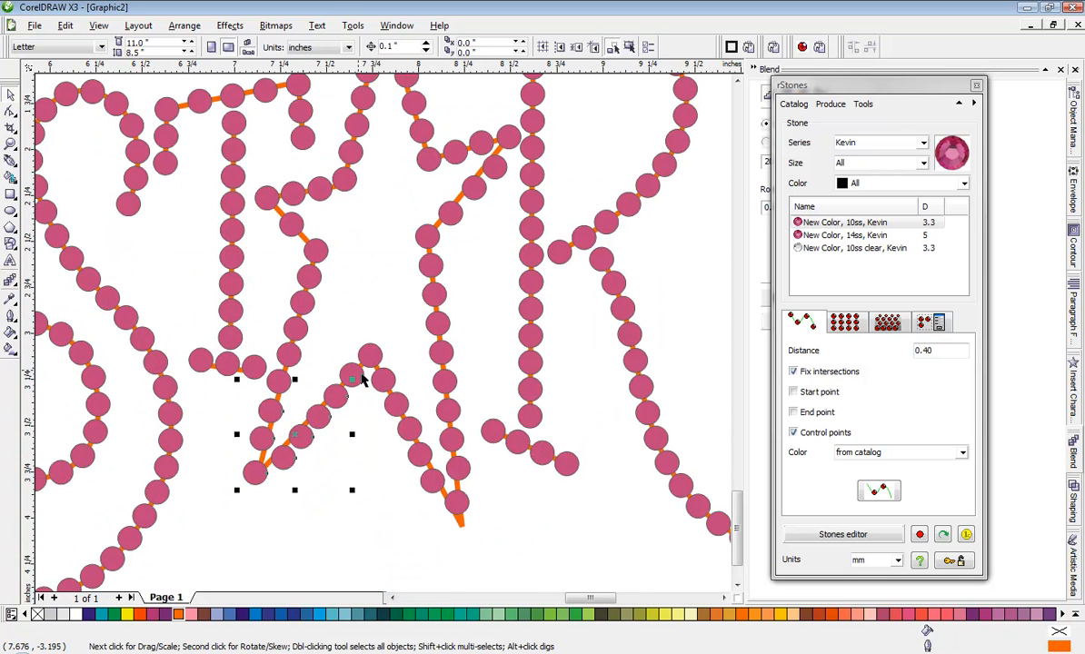
left_click(461, 615)
left_click(336, 517)
left_click(279, 376)
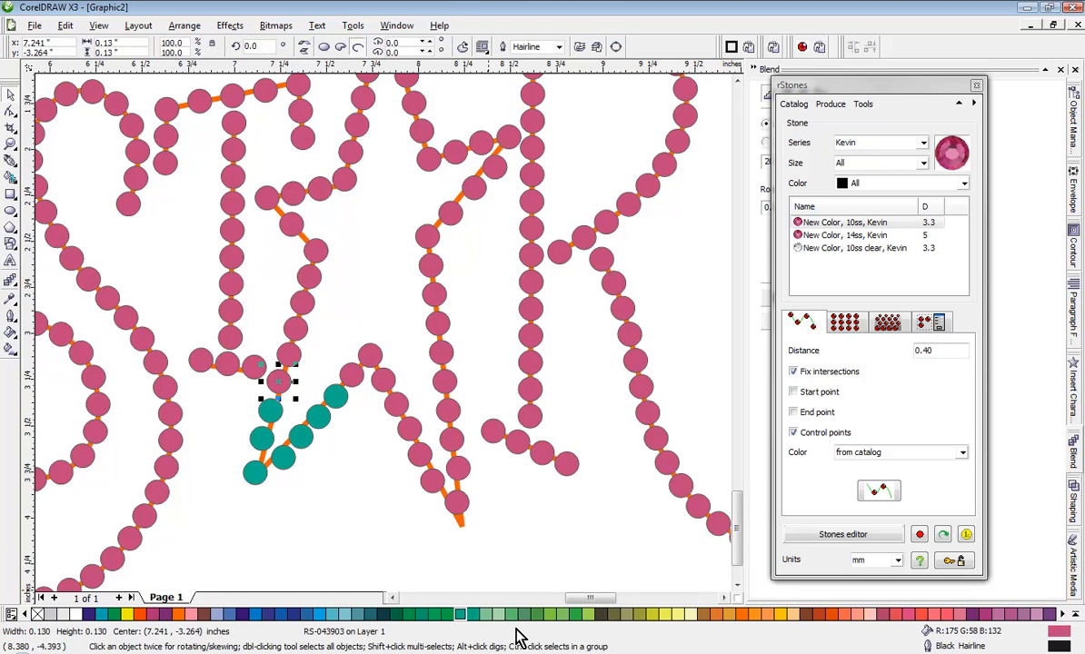
left_click(459, 615)
left_click(345, 309)
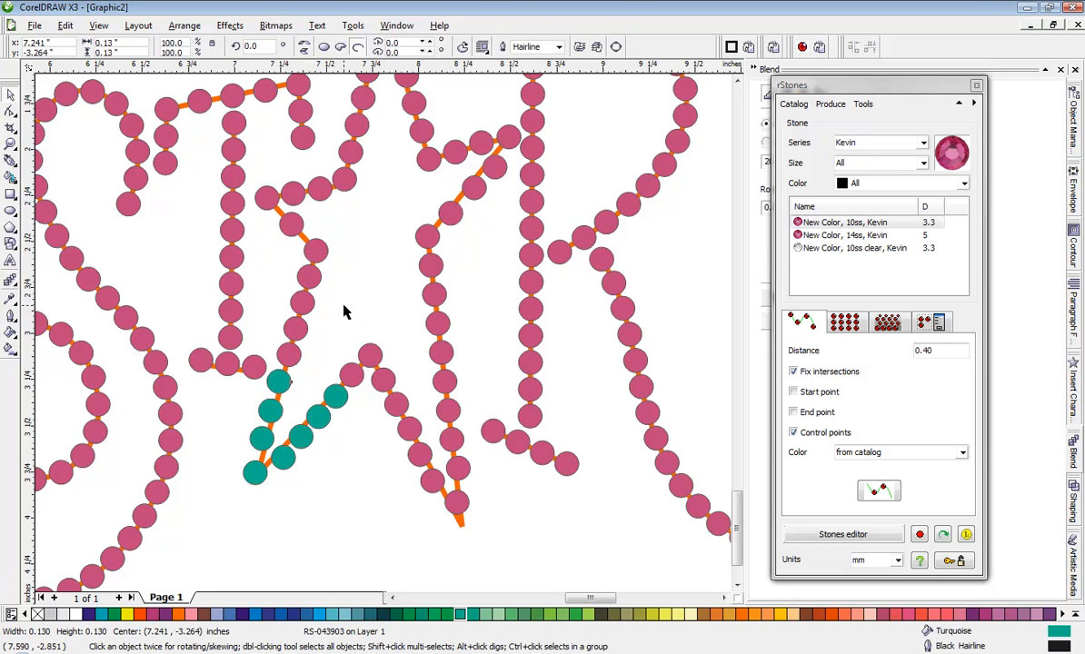
Fill the stones of the star's lower-right point, its right edge and the lower inner corner with turquoise
left_click_drag(353, 314, 475, 565)
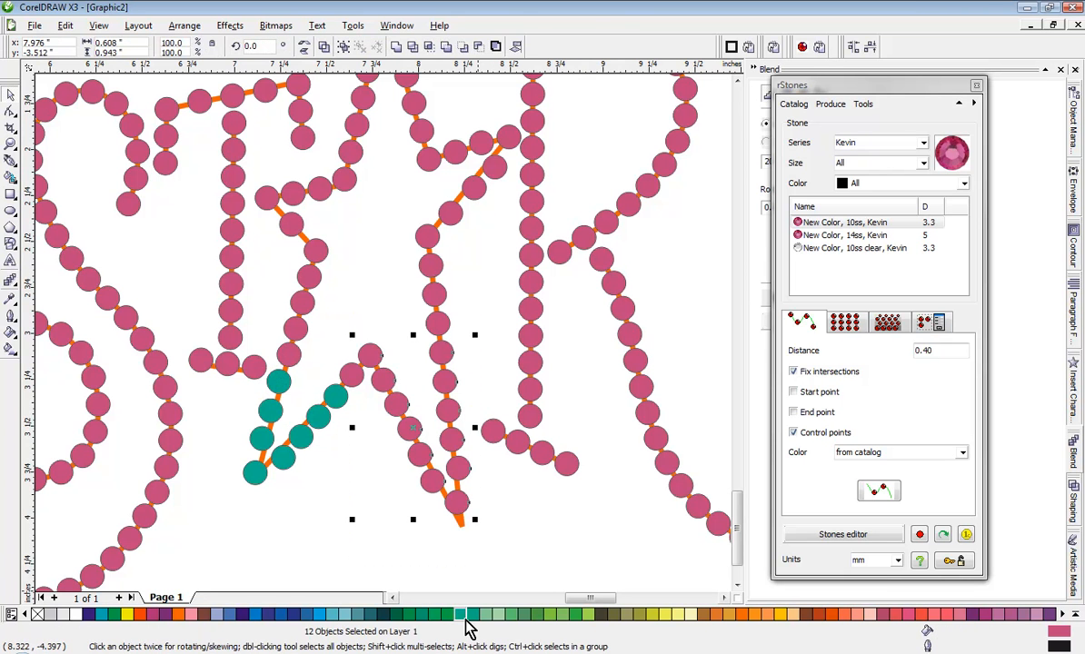
left_click(461, 614)
left_click_drag(404, 221, 466, 358)
left_click(460, 616)
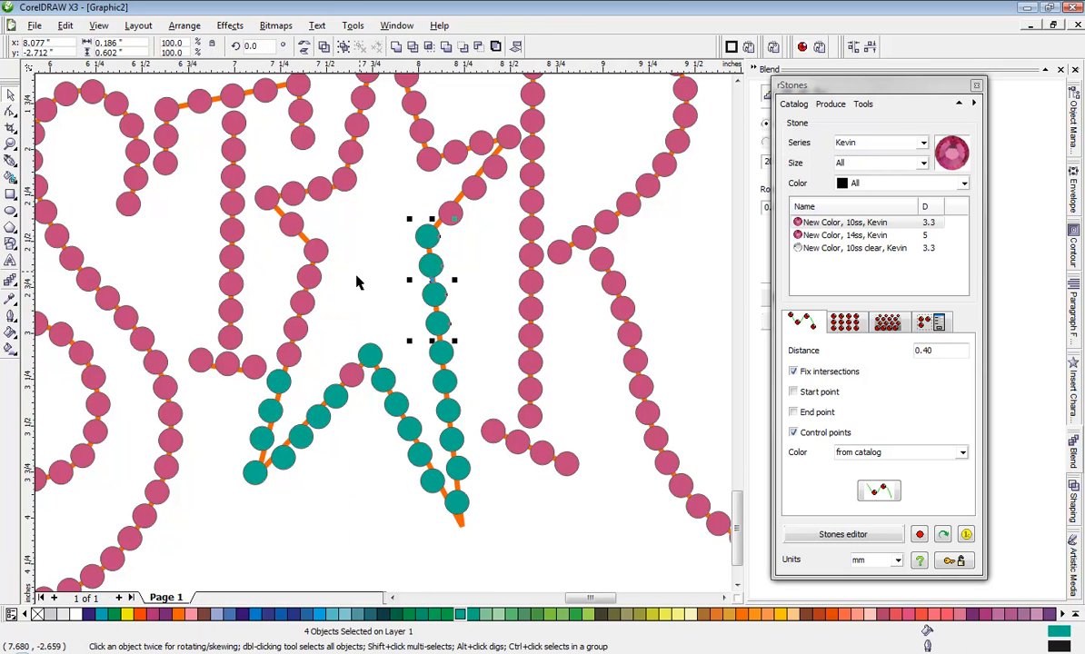
left_click_drag(324, 319, 380, 400)
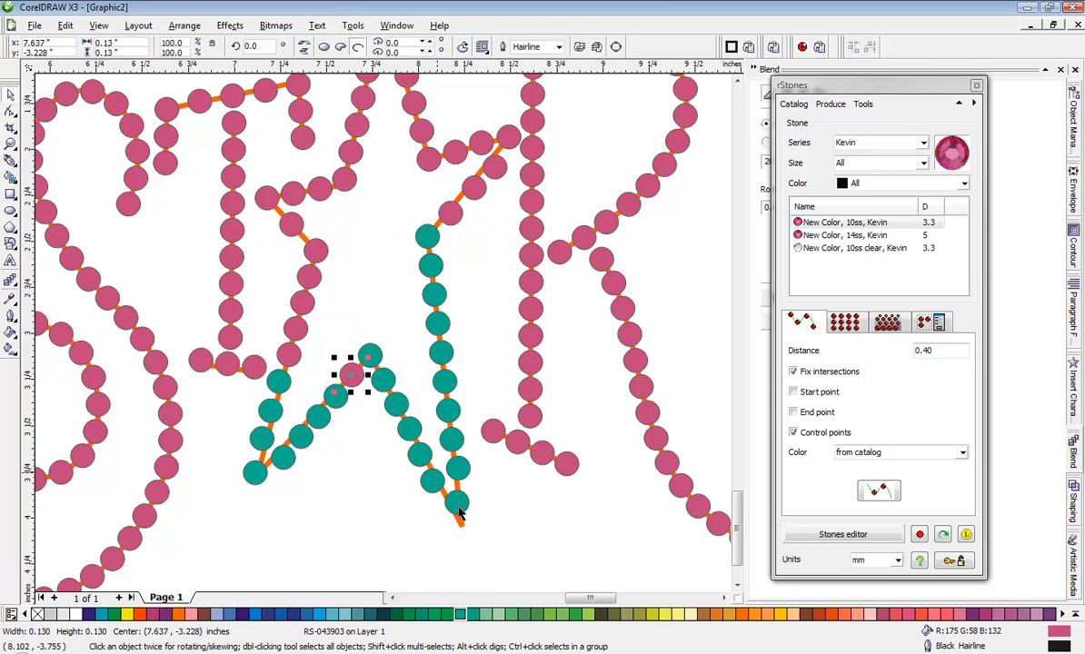
left_click(460, 618)
Fill the remaining stones up the star's left edge and around its left tip with turquoise
left_click_drag(269, 306, 318, 384)
left_click(460, 616)
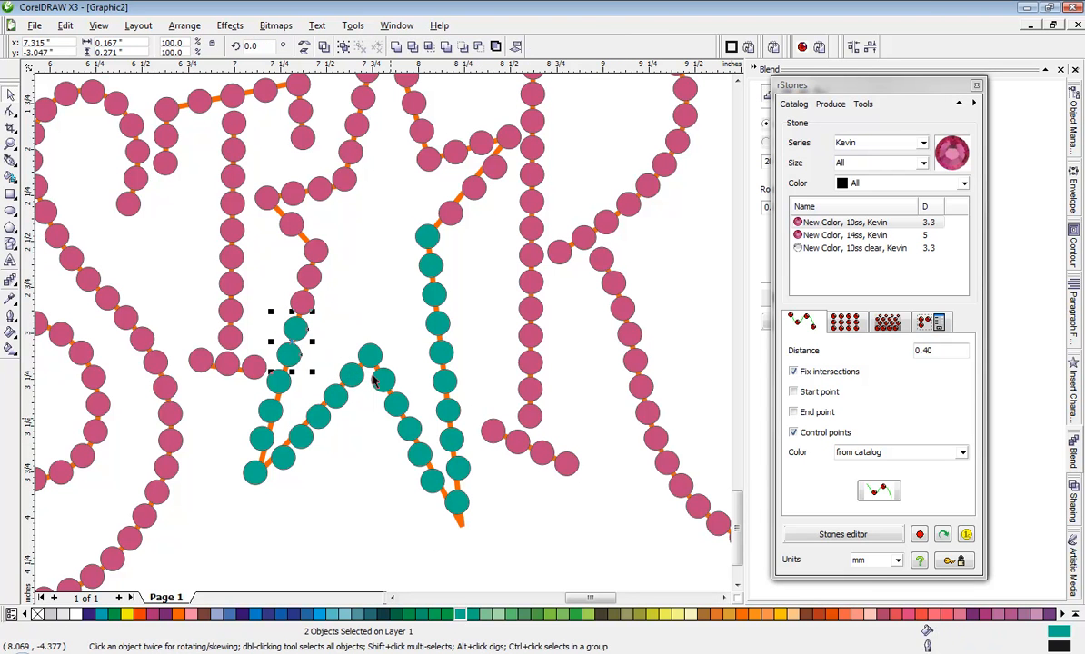
left_click(350, 247)
left_click_drag(250, 164, 353, 328)
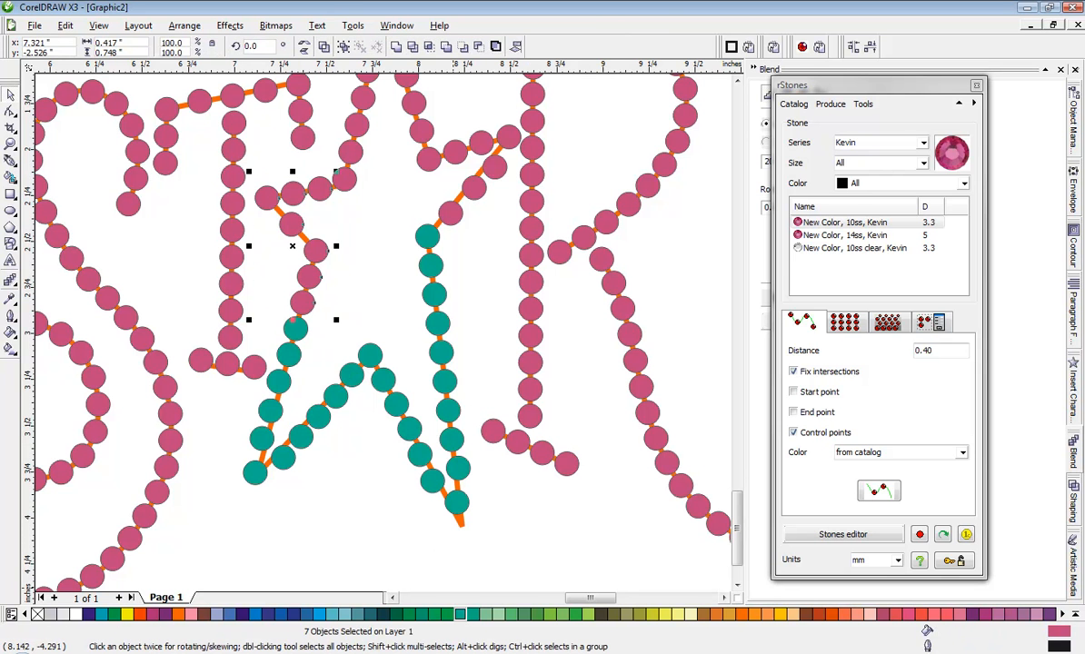
left_click(461, 616)
left_click(395, 231)
Fill the stones of the star's top point and right arm with turquoise to complete the star's recolouring
scroll(382, 331, "down", 2)
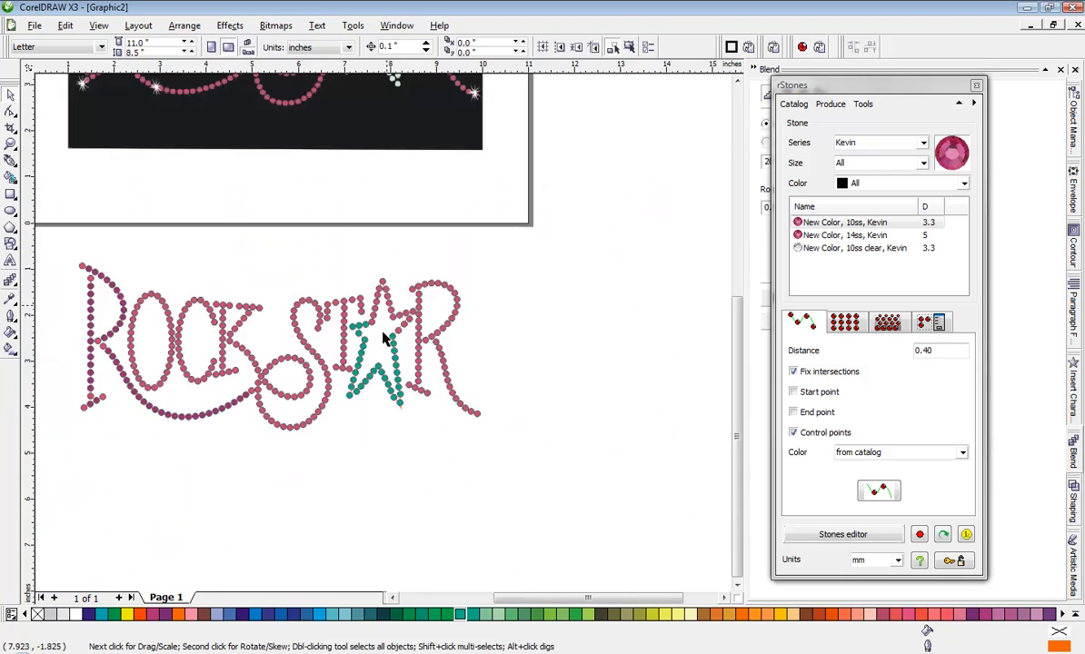
scroll(380, 331, "up", 2)
left_click_drag(298, 179, 458, 452)
left_click(461, 616)
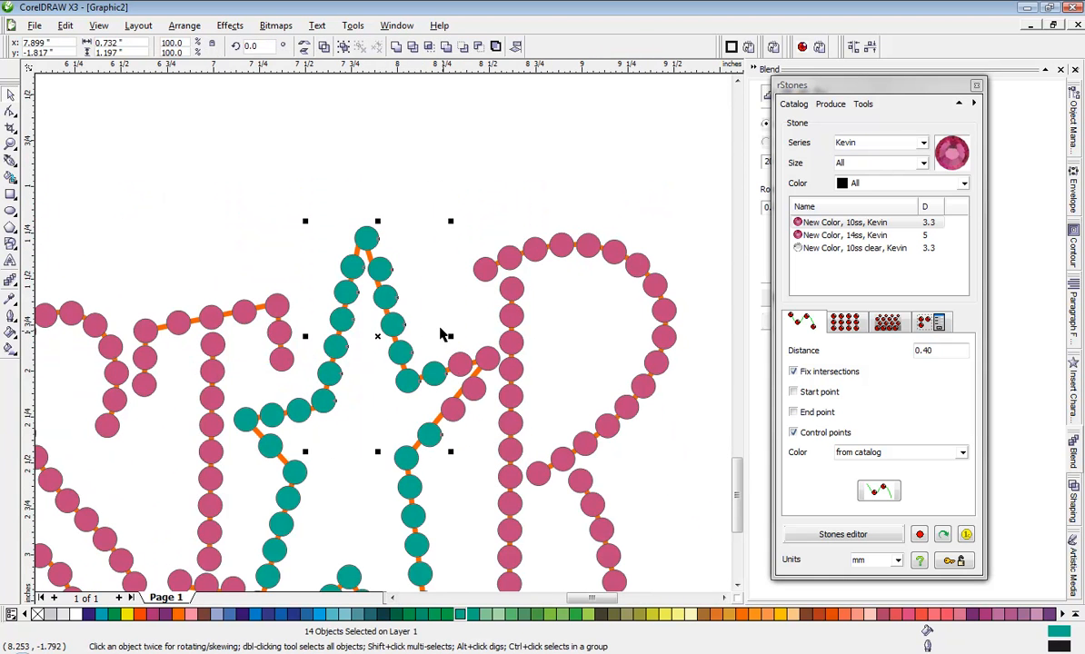
left_click_drag(440, 334, 509, 445)
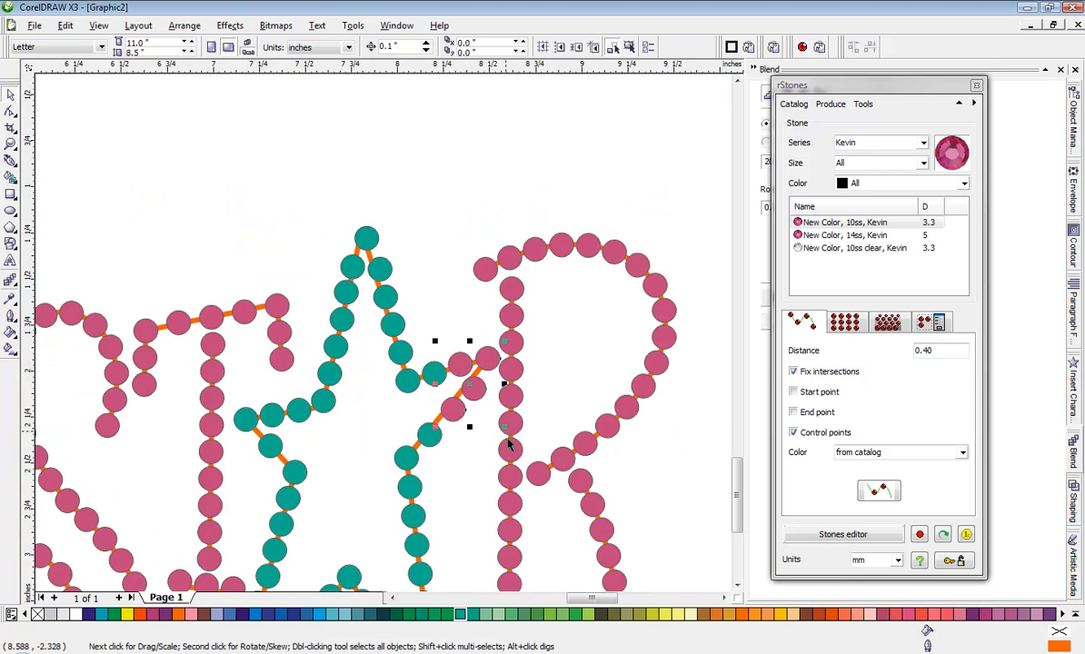
left_click(460, 615)
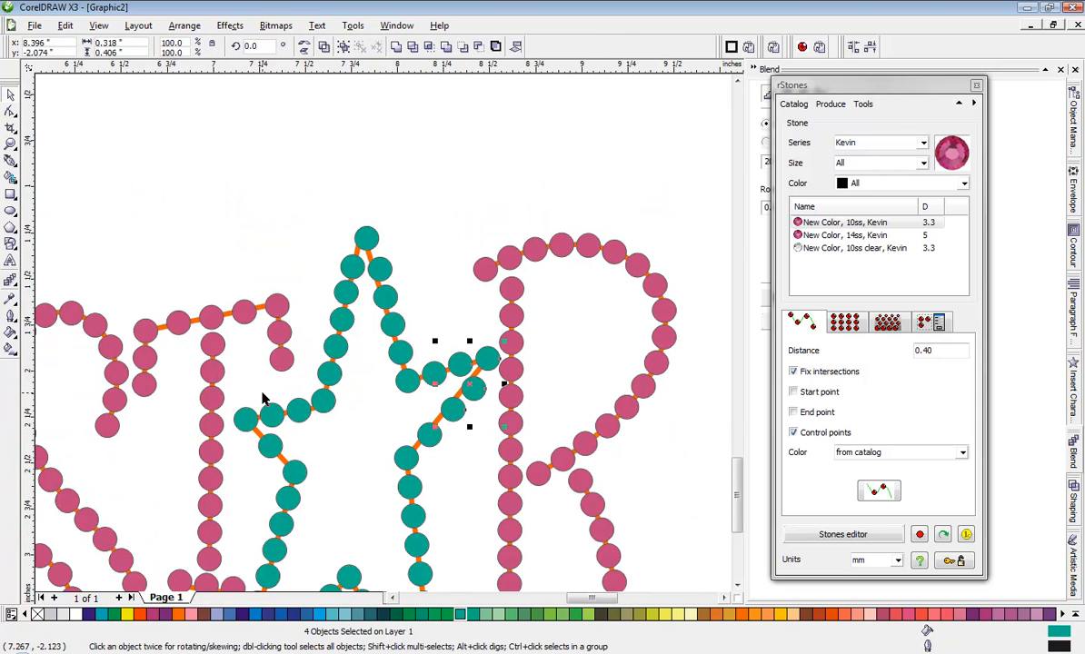
left_click(263, 398)
scroll(393, 339, "down", 3)
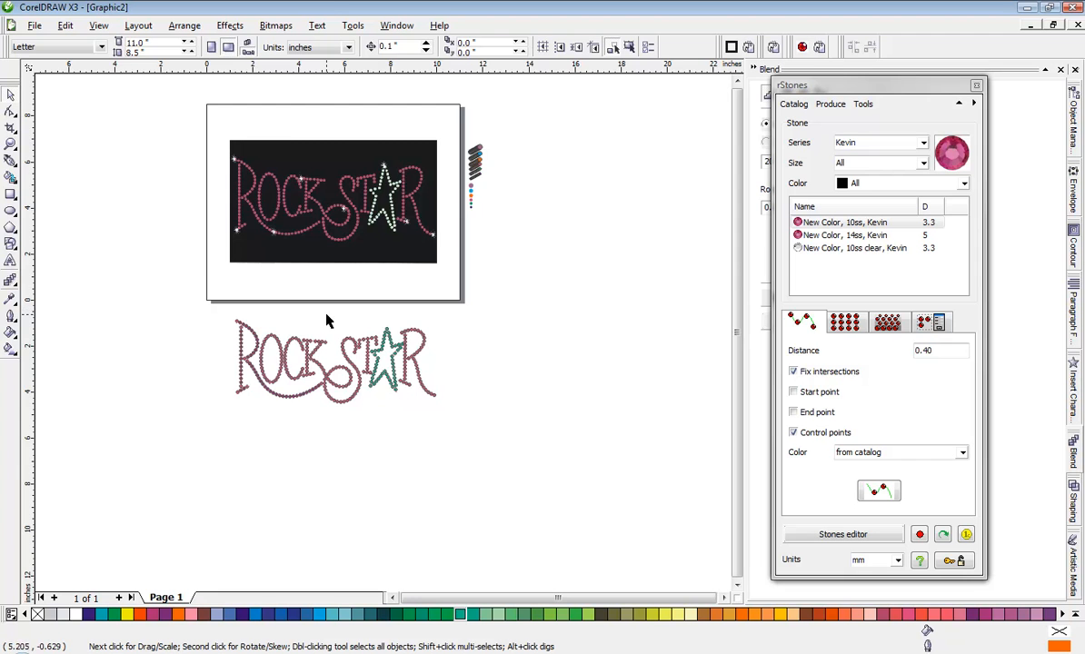
Select the entire Rock Star stone lettering and place a copy of it directly below the original
scroll(331, 345, "up", 2)
left_click_drag(163, 557, 644, 336)
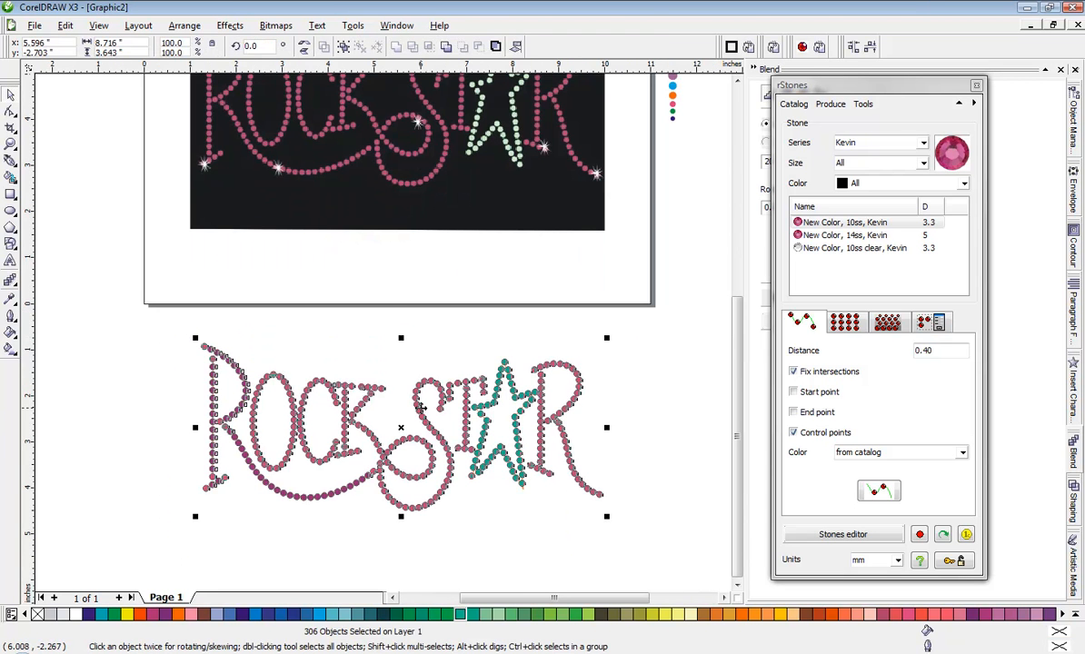
scroll(382, 332, "down", 2)
left_click_drag(377, 332, 378, 445)
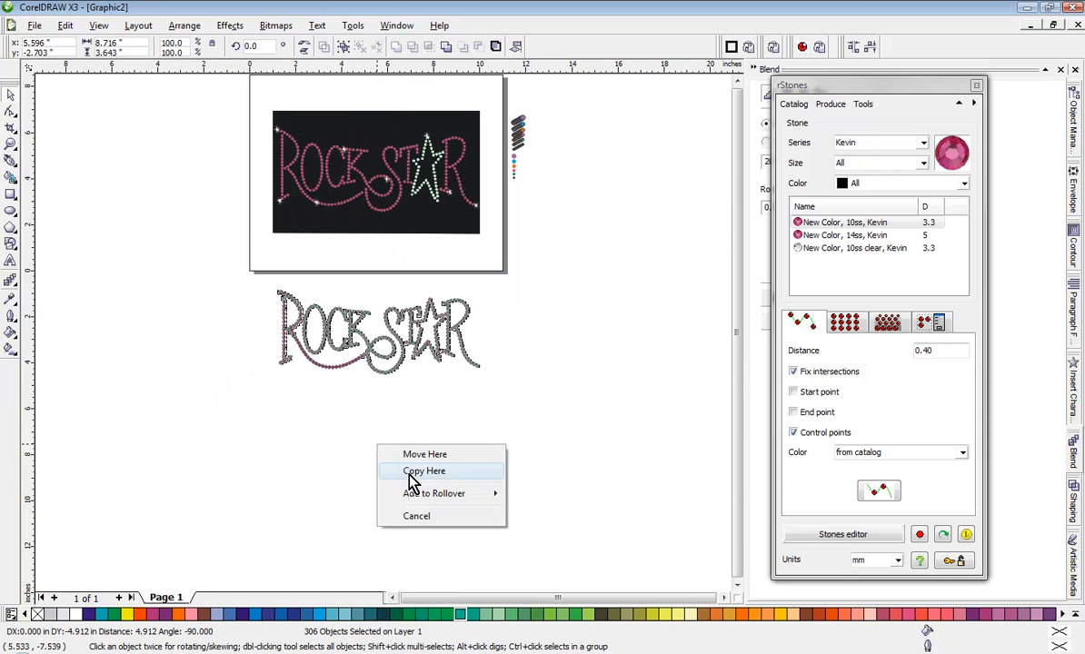
left_click(406, 473)
Switch the drawing display to Simple Wireframe and deselect the copied lettering
left_click(98, 25)
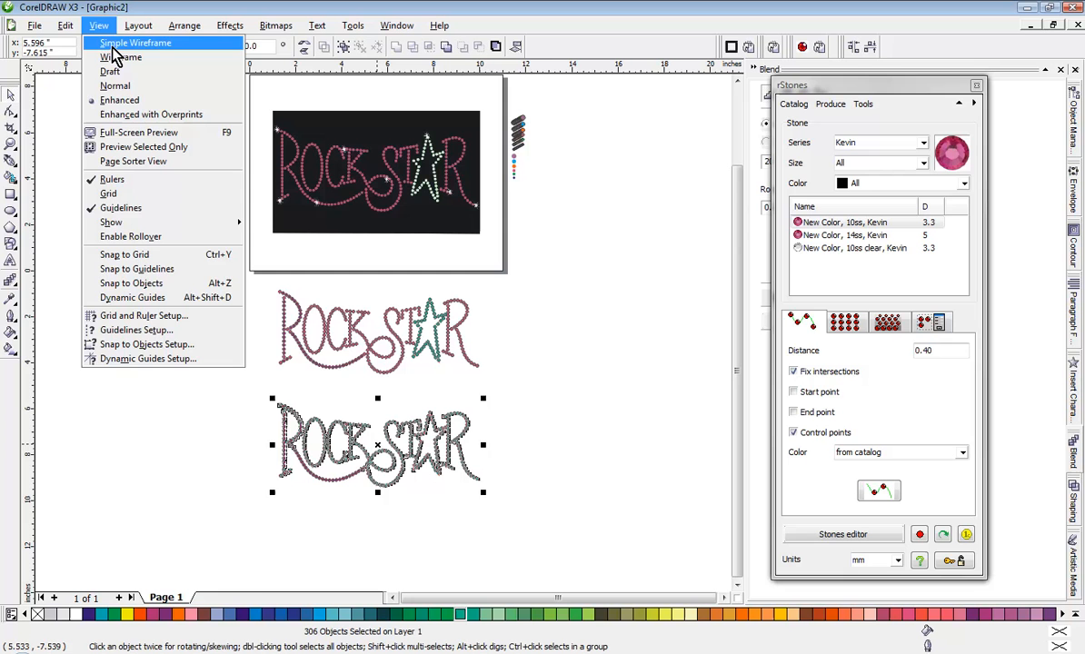
left_click(100, 43)
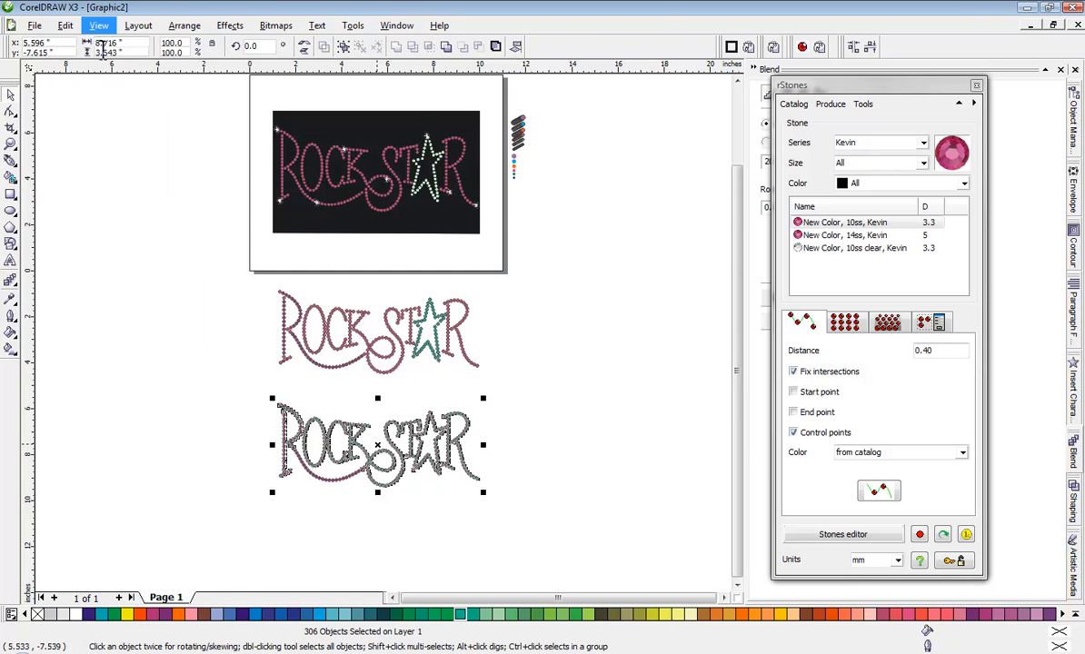
left_click(259, 452)
Delete the guide curve running through the stones of the O in the lower copy
scroll(309, 432, "up", 4)
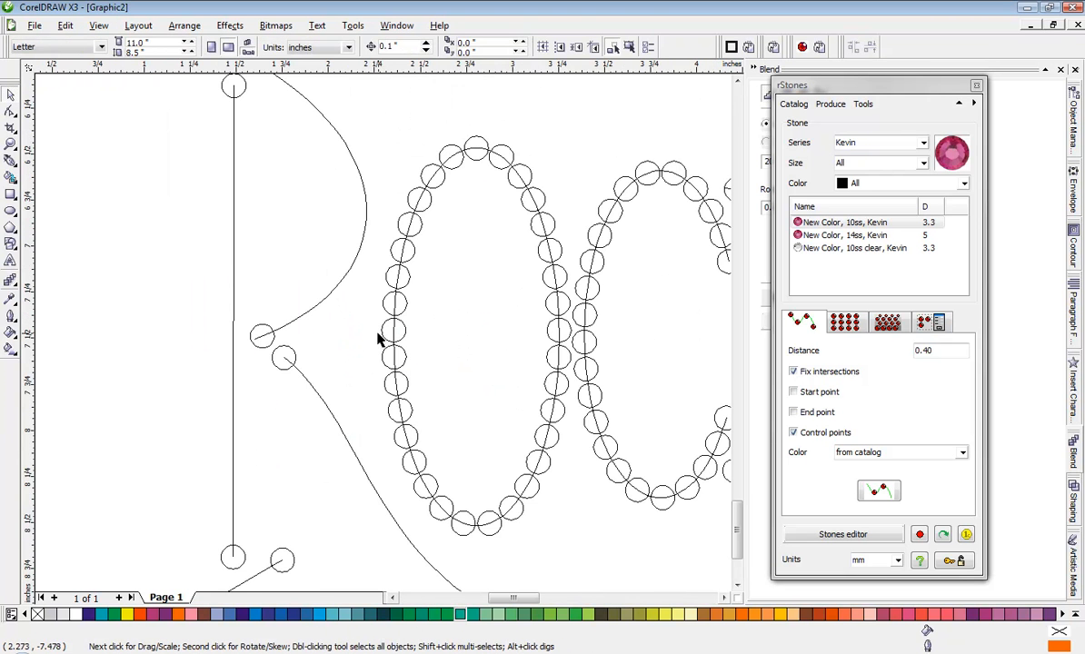
scroll(362, 328, "down", 4)
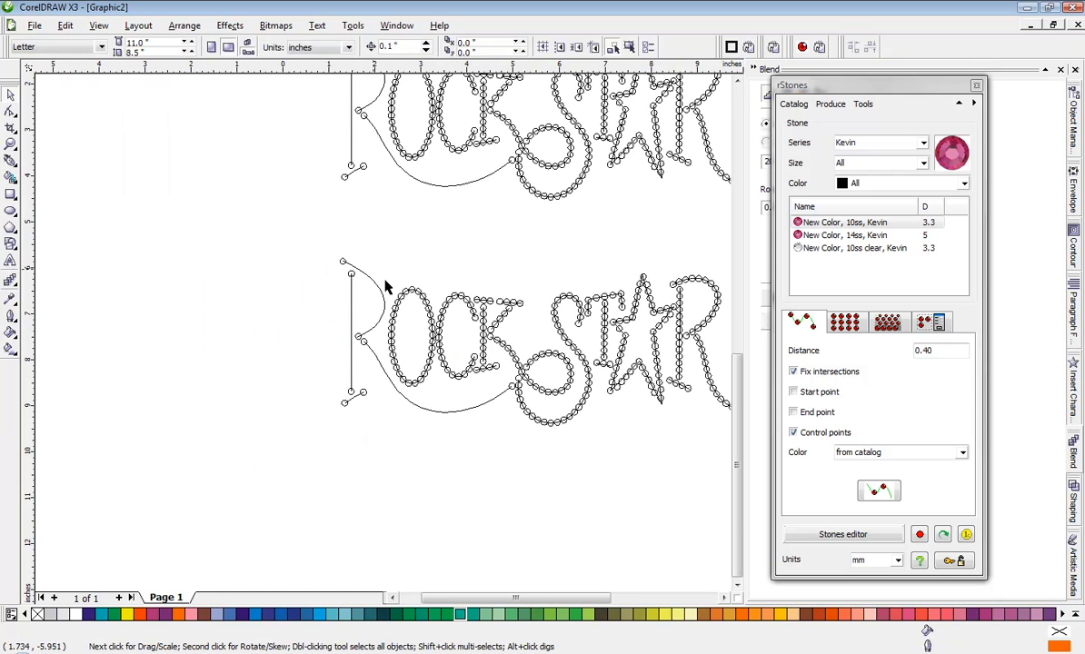
scroll(411, 407, "up", 2)
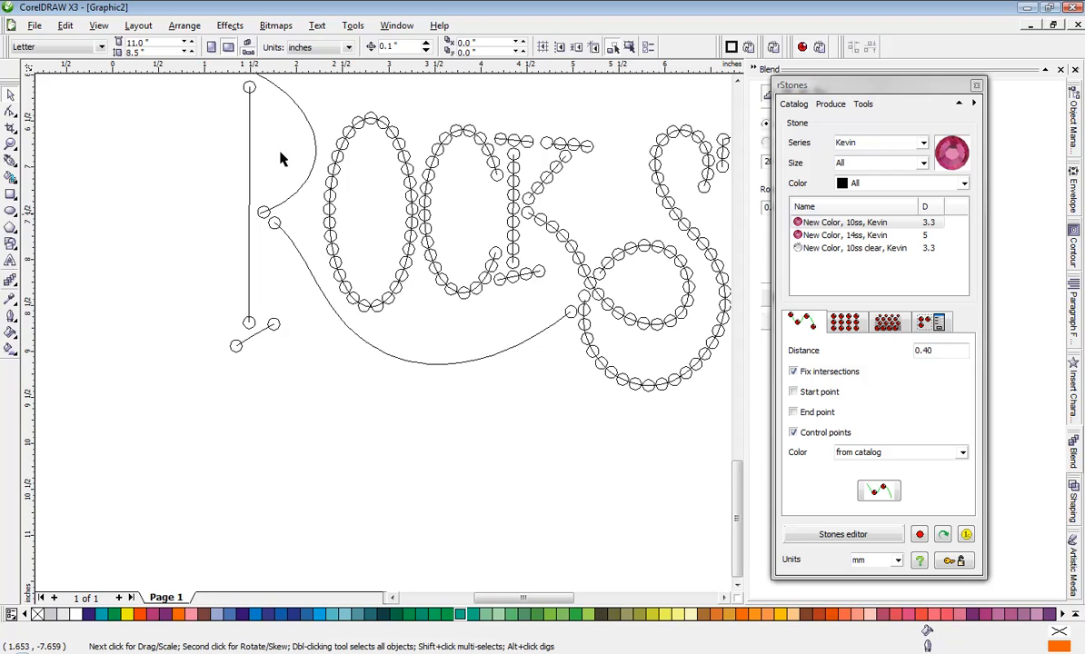
scroll(346, 273, "up", 4)
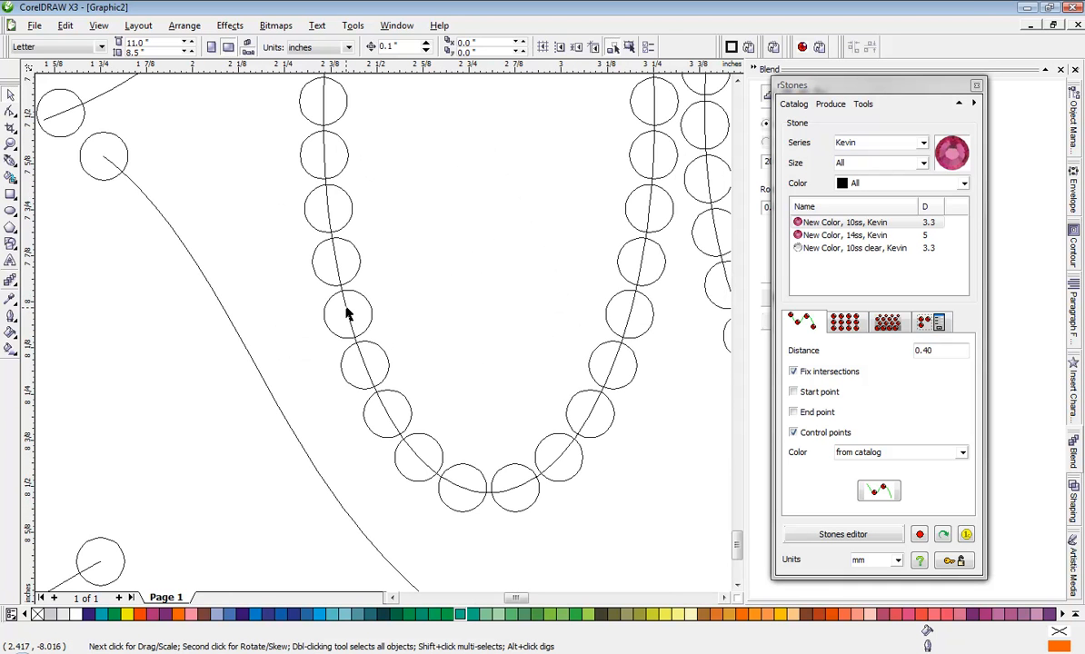
left_click(347, 309)
key("Delete")
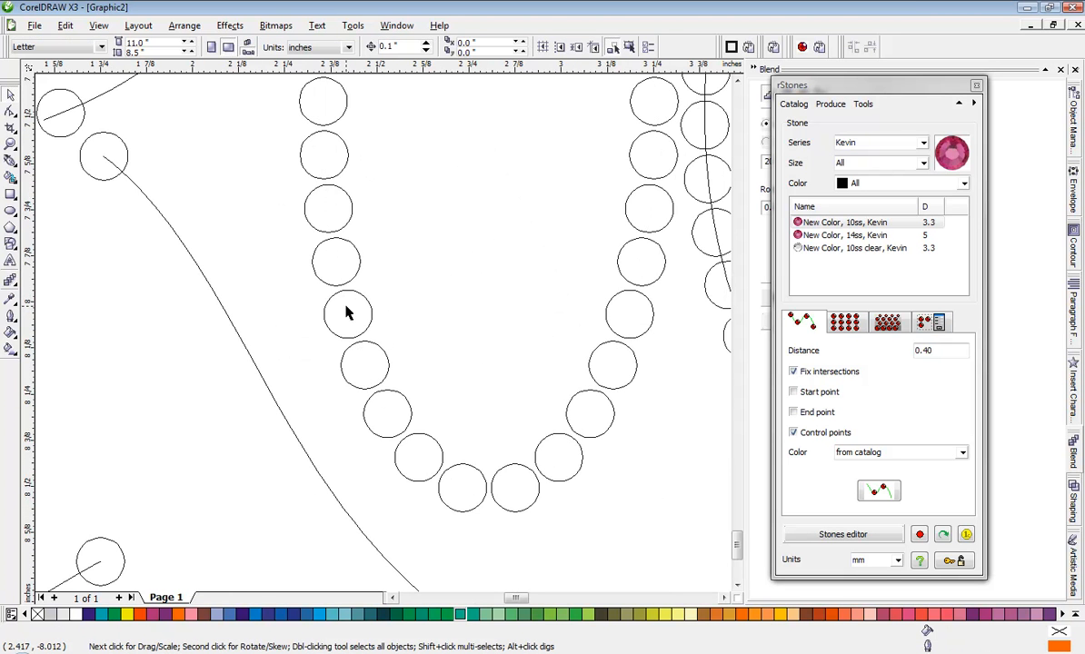
Delete the guide lines under the stones of the C and of the K's foot and stem in the copy
scroll(387, 338, "down", 2)
scroll(527, 335, "up", 2)
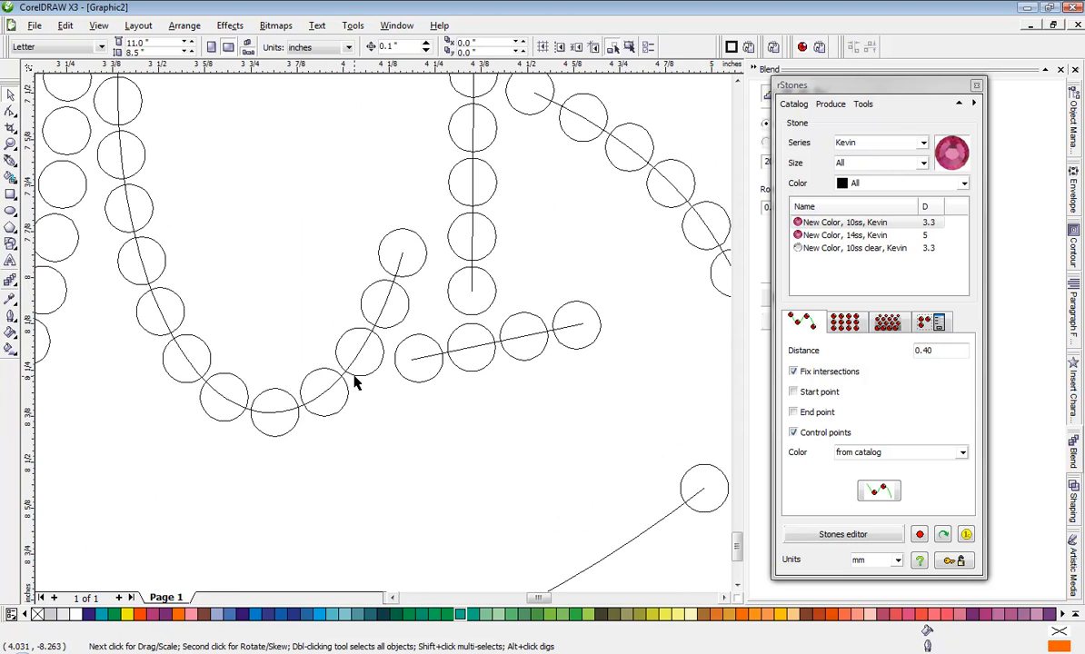
left_click(358, 363)
key("Delete")
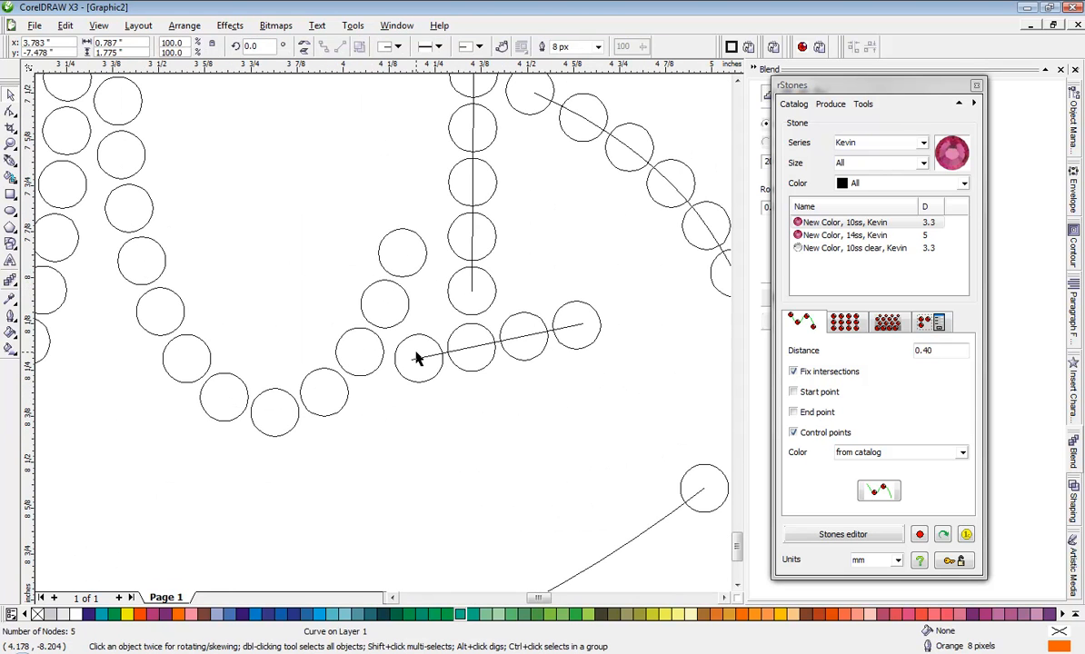
left_click(427, 355)
key("Delete")
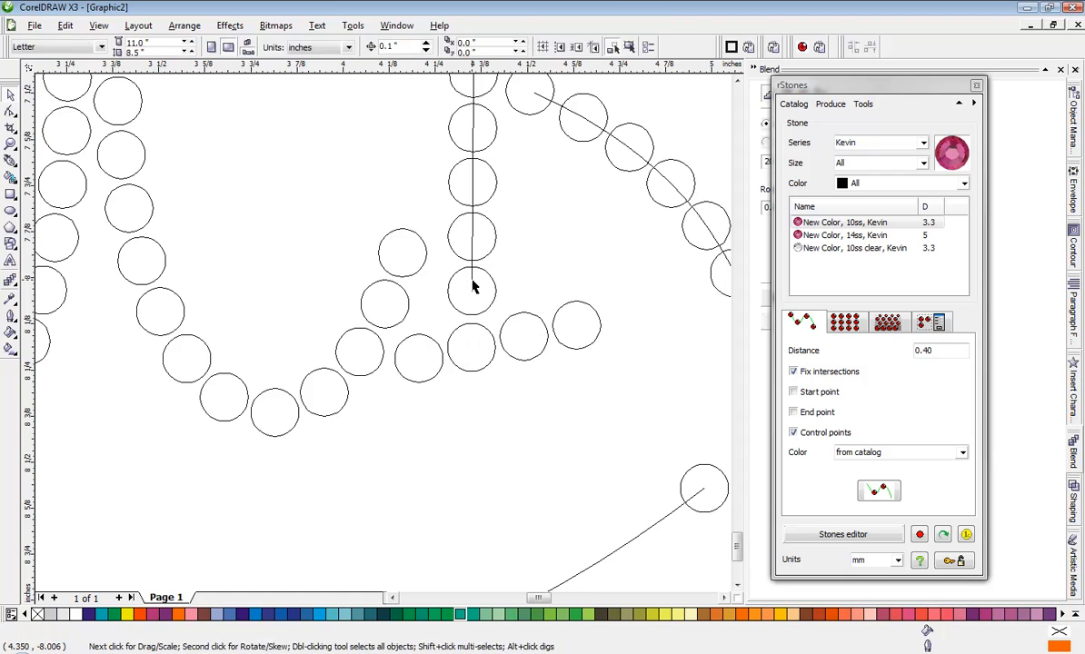
Delete the guide lines of the K's two top serifs and its upper diagonal arm in the copy
scroll(383, 339, "down", 3)
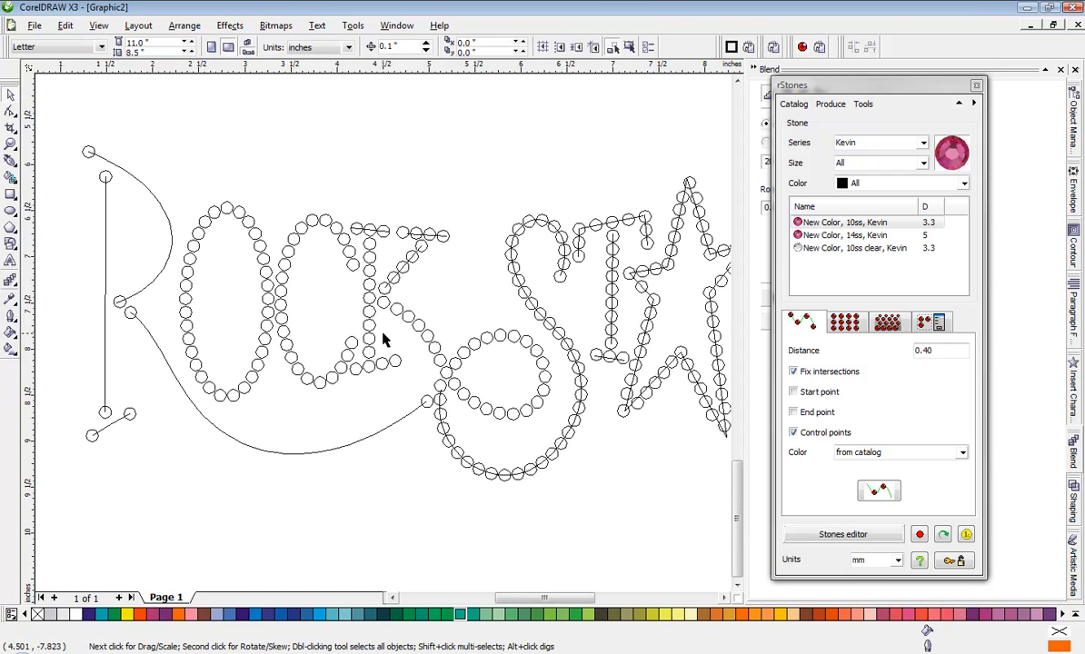
scroll(341, 340, "up", 3)
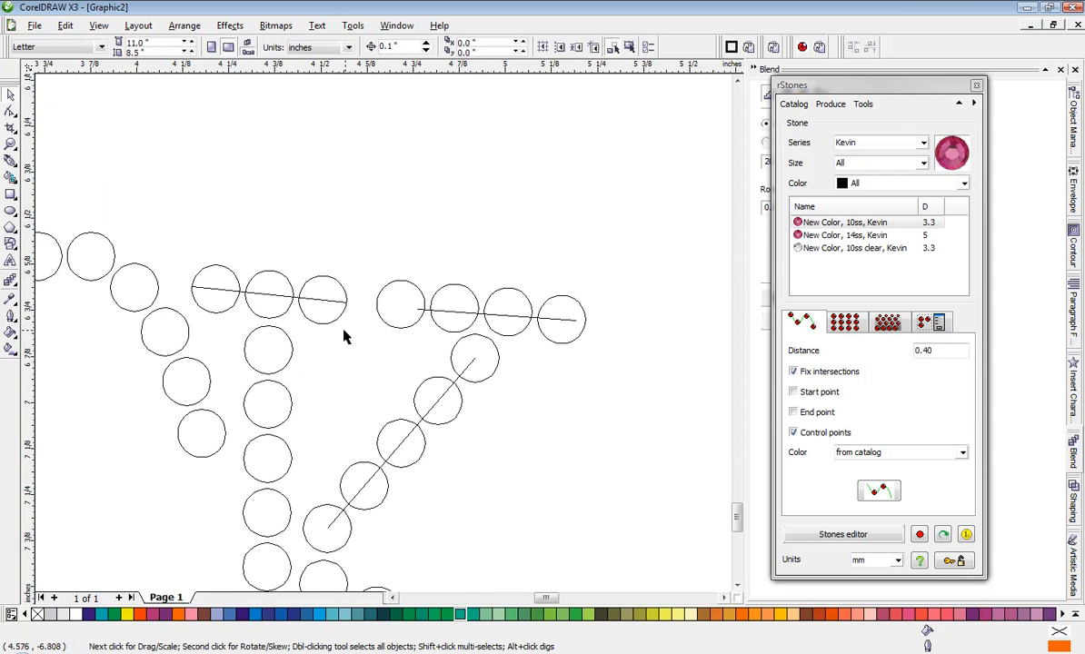
left_click(330, 308)
key("Delete")
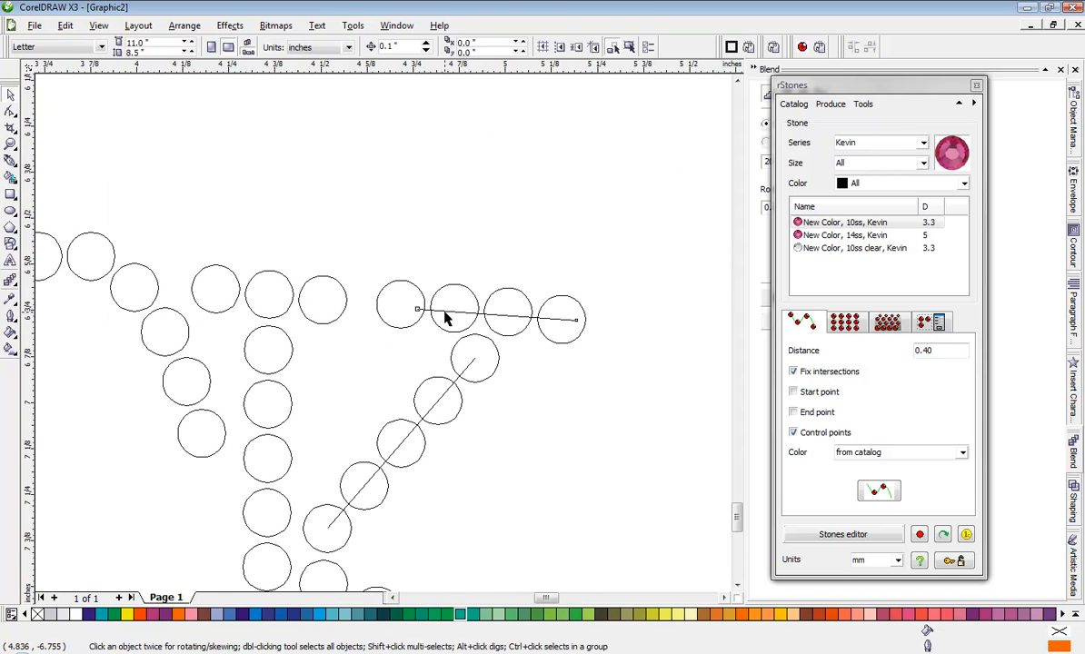
left_click(448, 314)
key("Delete")
left_click(433, 407)
key("Delete")
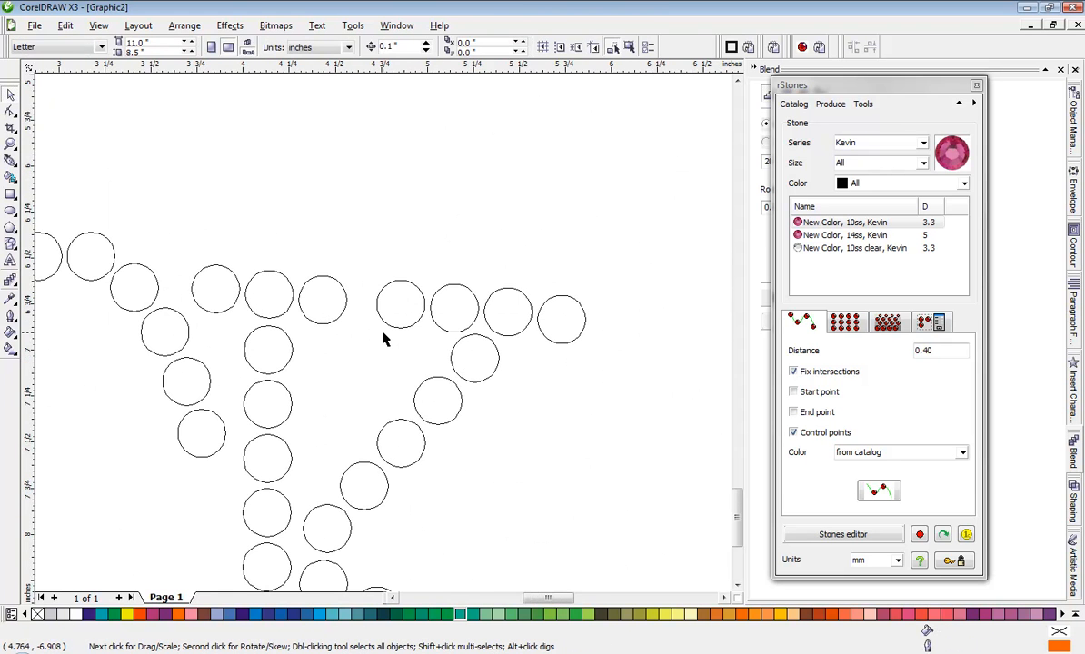
Delete the guide curves of the K's looping leg and of the S in the copy, keeping their stones
scroll(389, 350, "down", 3)
scroll(453, 470, "up", 3)
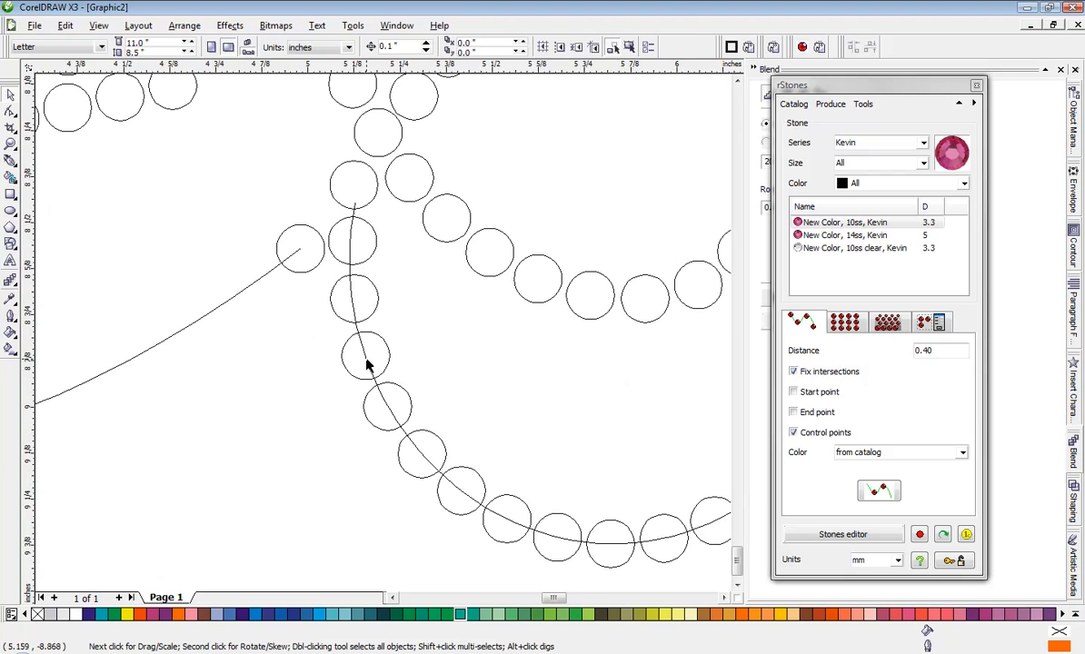
left_click(367, 363)
key("Delete")
Delete the guide lines of the T's foot and stem and the star's outline in the copy
scroll(521, 270, "down", 3)
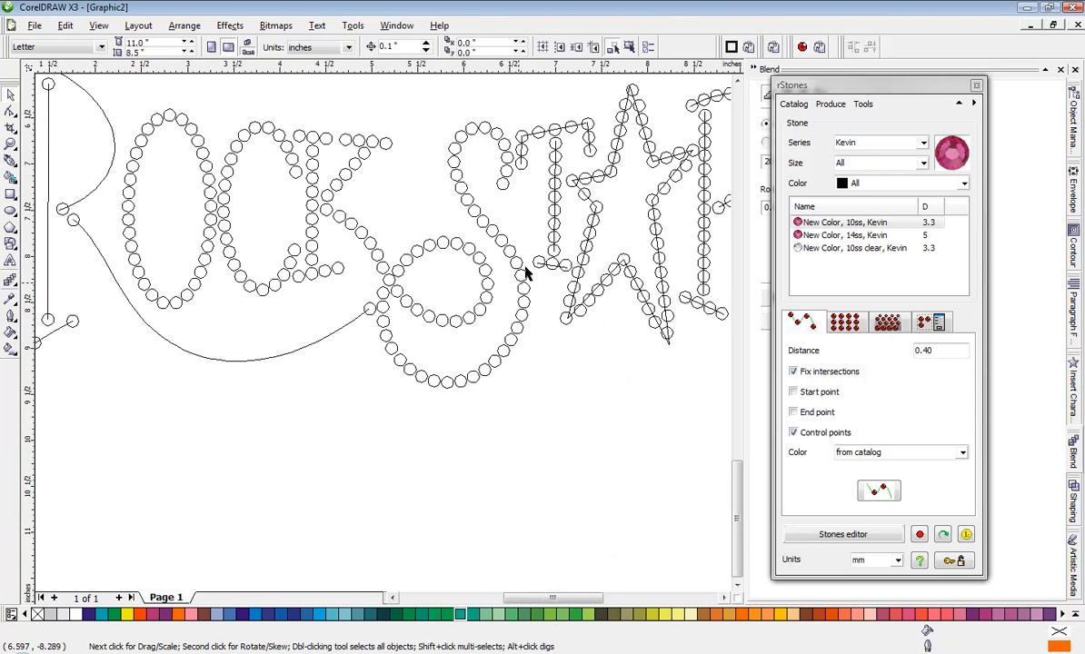
scroll(418, 361, "up", 3)
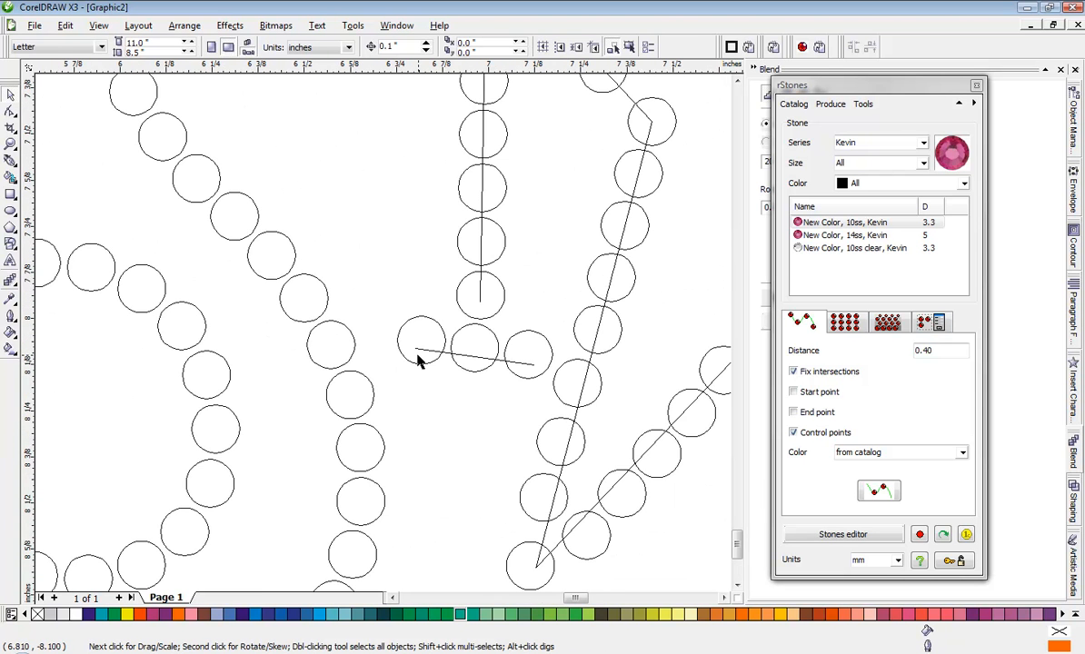
left_click(475, 358)
key("Delete")
left_click(481, 294)
key("Delete")
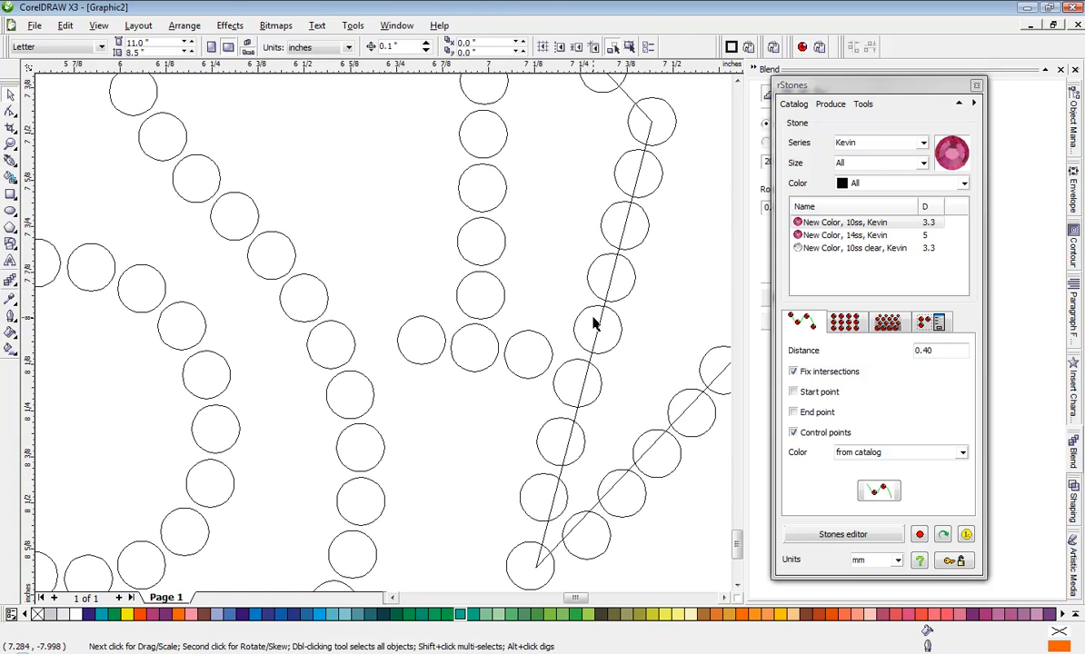
left_click(597, 324)
key("Delete")
Delete the guide lines under the stones of the last R's foot, stem and curved leg
scroll(394, 332, "down", 3)
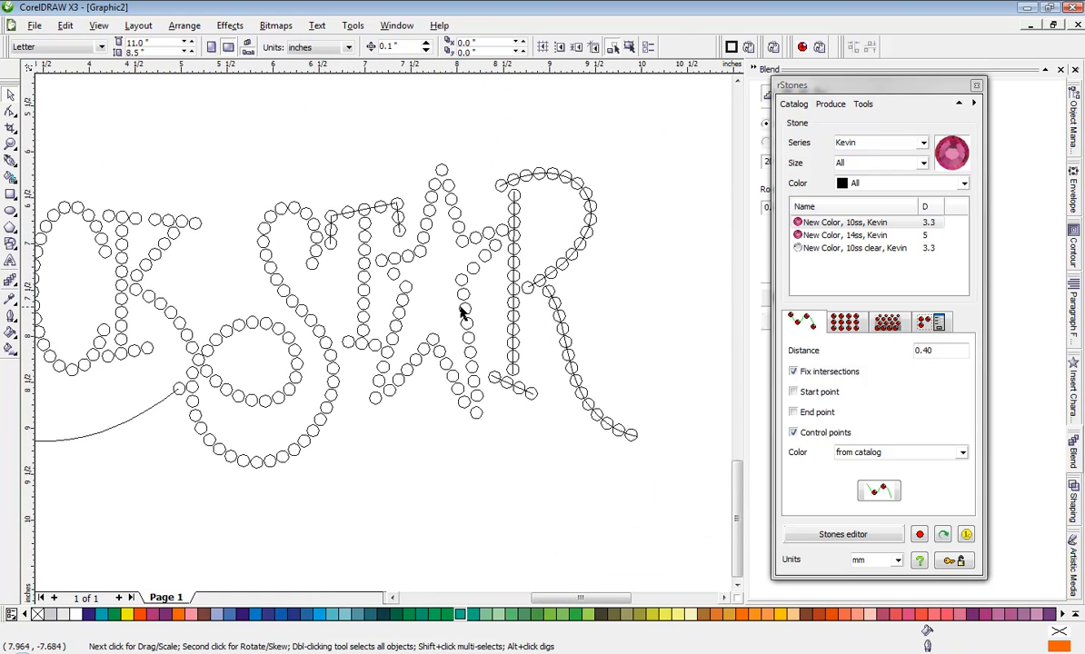
scroll(295, 467, "up", 4)
left_click(422, 287)
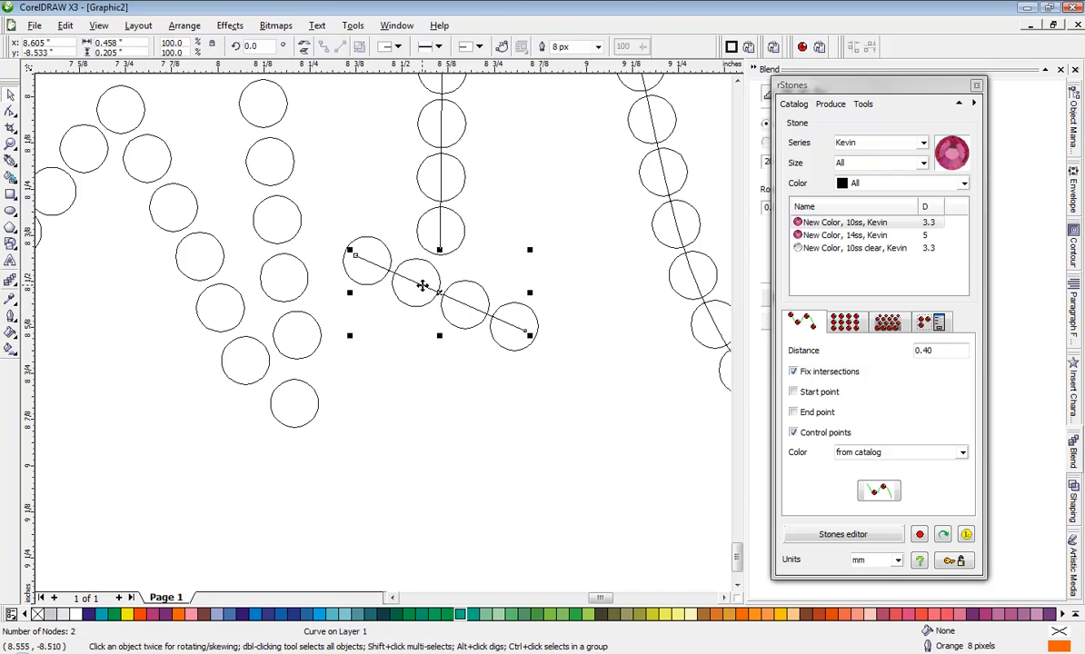
key("Delete")
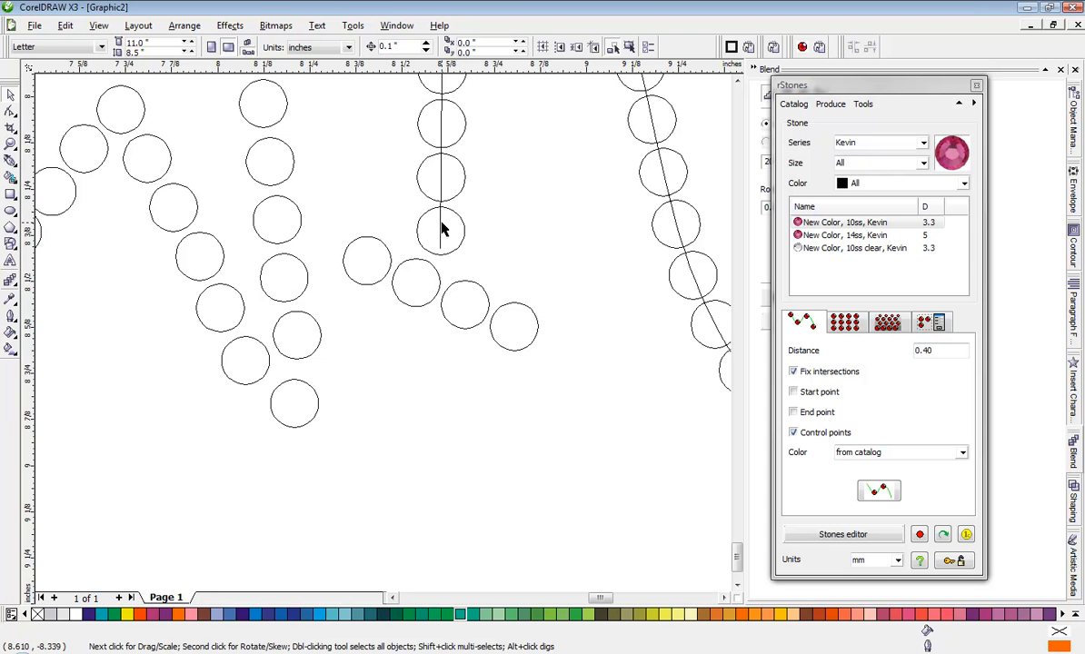
left_click(441, 230)
key("Delete")
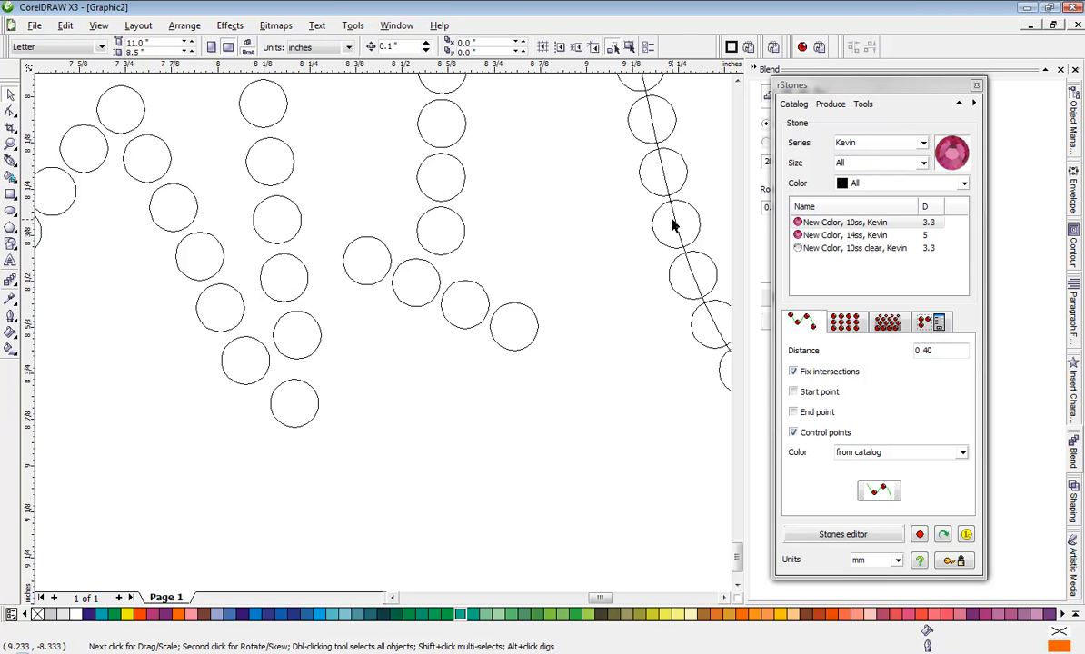
left_click(674, 227)
key("Delete")
Delete the guide curve through the stones of the last R's bowl in the copy
scroll(383, 336, "down", 4)
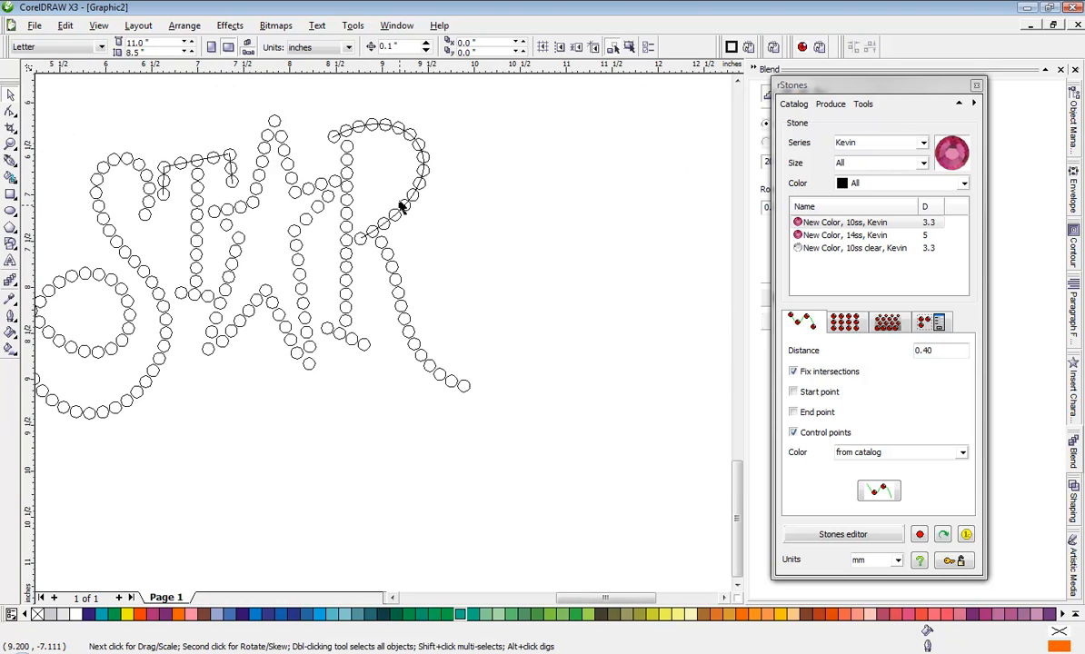
scroll(403, 207, "up", 4)
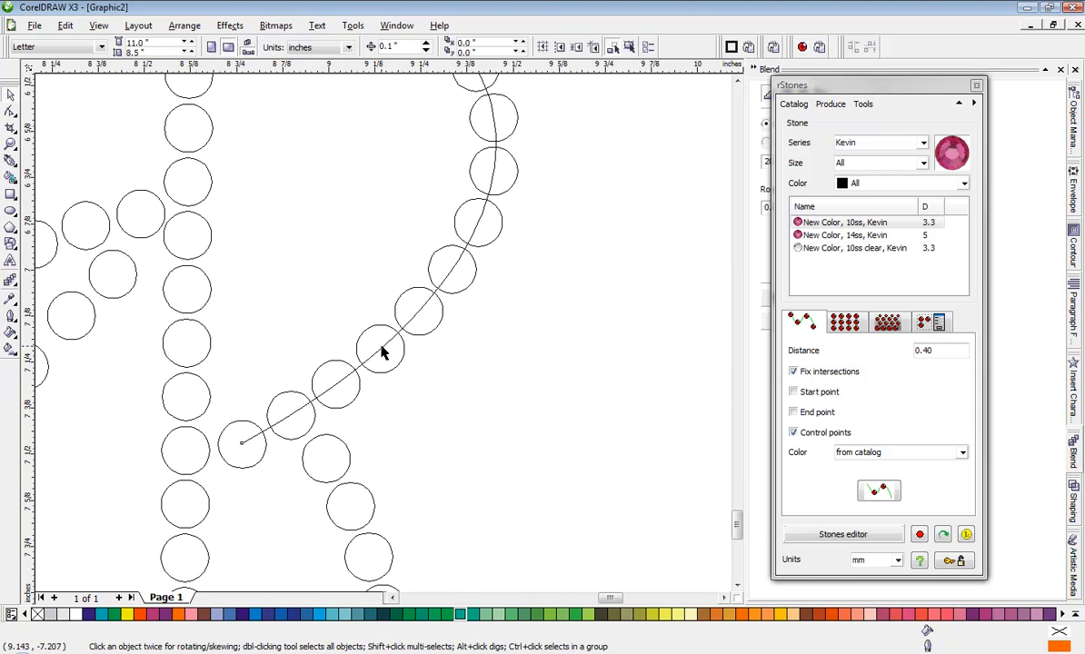
left_click(380, 351)
key("Delete")
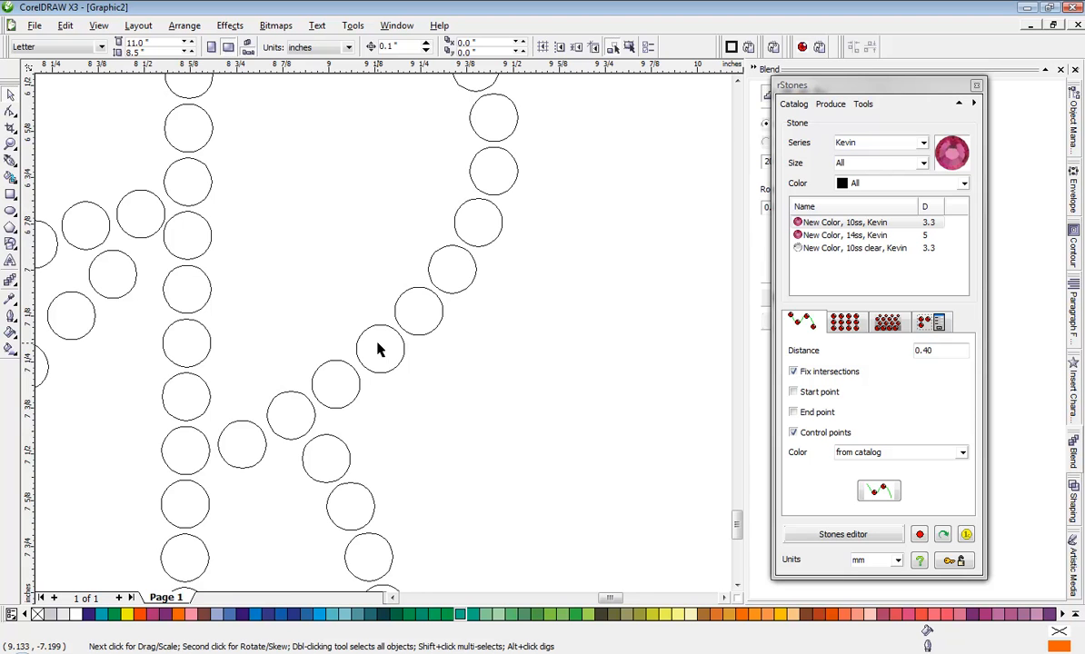
Delete the guide lines of the T's crossbar and its two short hanging serifs in the copy
scroll(383, 340, "down", 2)
scroll(391, 342, "down", 3)
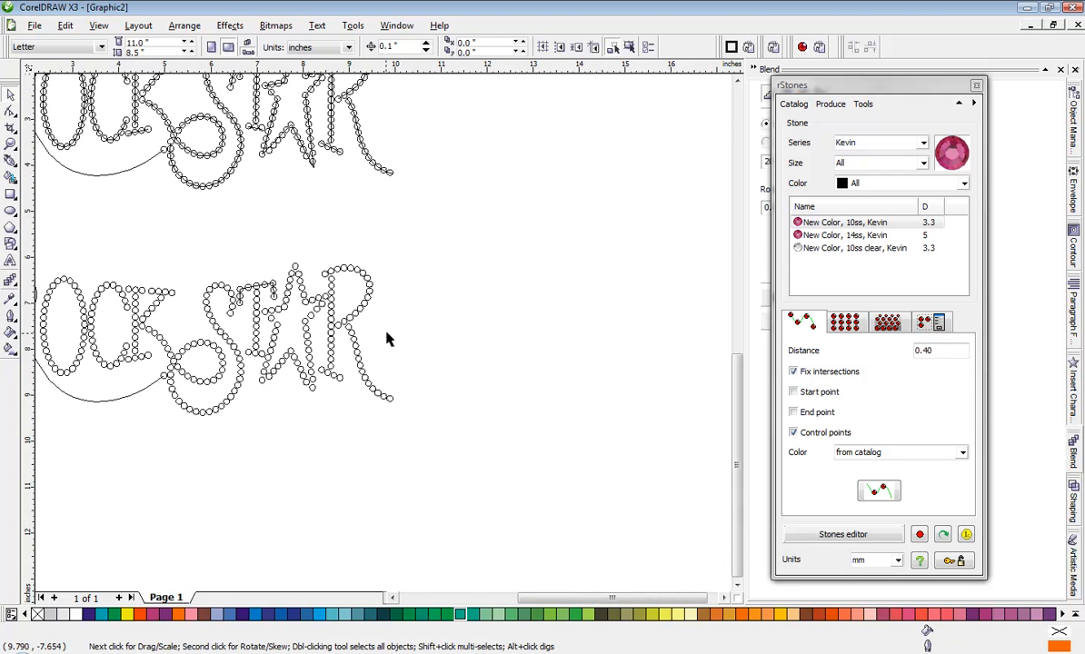
scroll(387, 339, "up", 3)
scroll(386, 339, "down", 3)
scroll(381, 337, "up", 4)
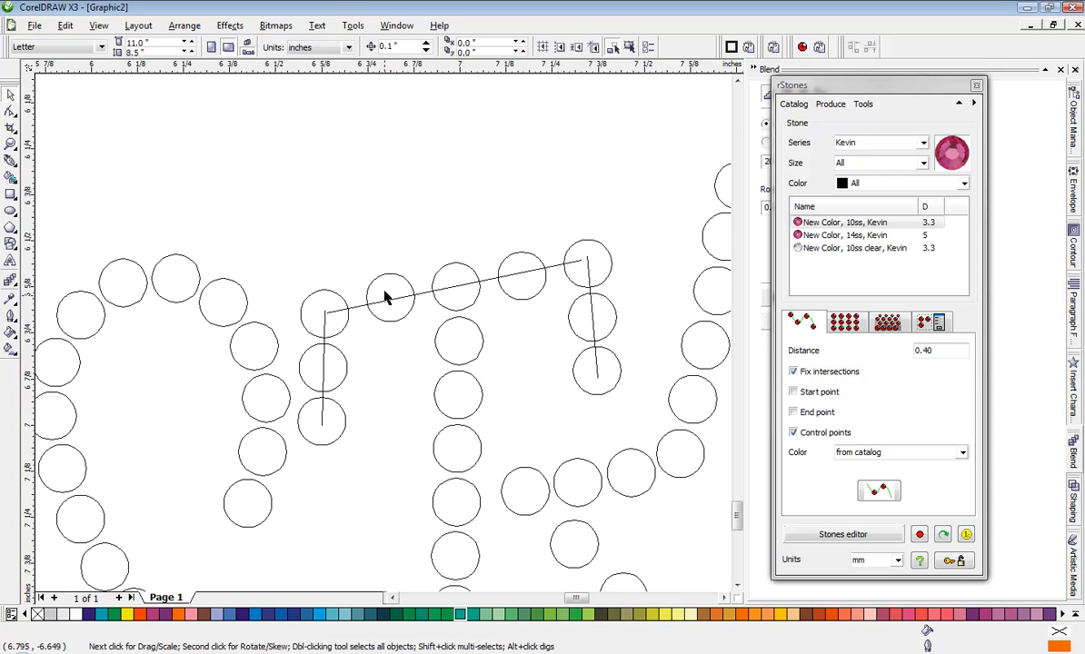
left_click(382, 302)
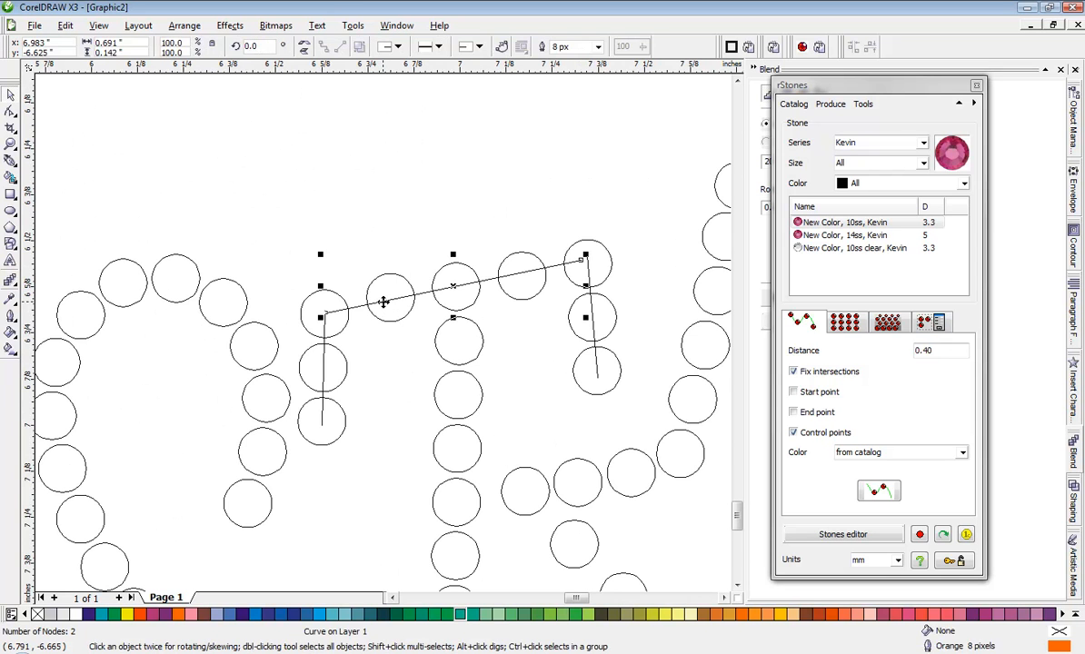
key("Delete")
left_click(325, 357)
key("Delete")
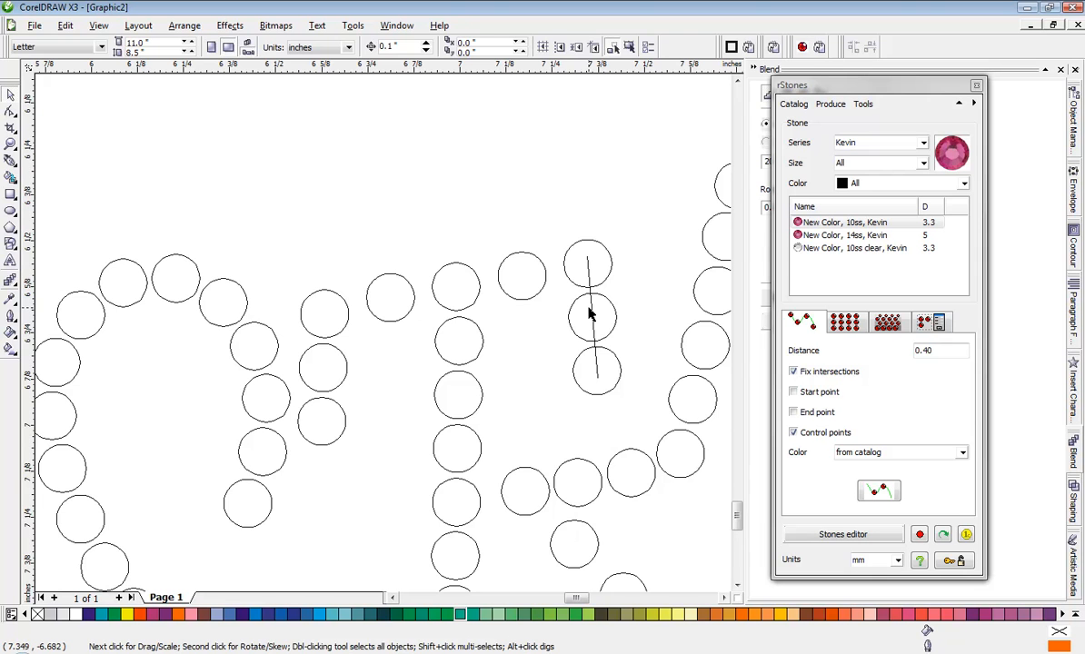
left_click(589, 310)
key("Delete")
Switch the drawing display back to Enhanced view with the copy's first R in sight
scroll(386, 339, "down", 2)
scroll(386, 339, "down", 2)
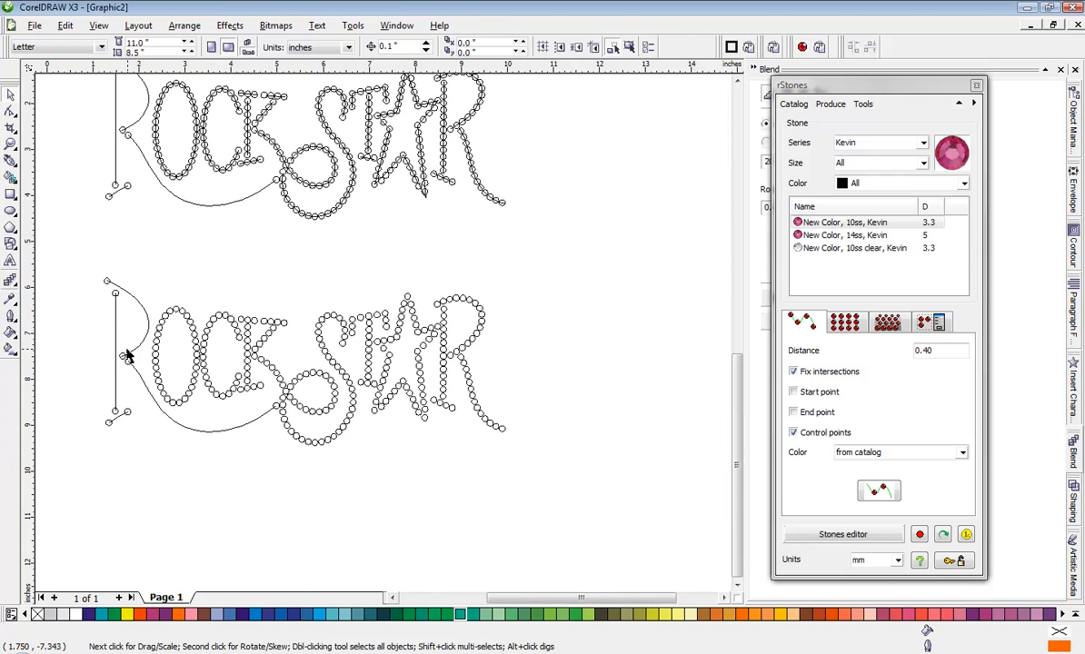
scroll(127, 357, "up", 1)
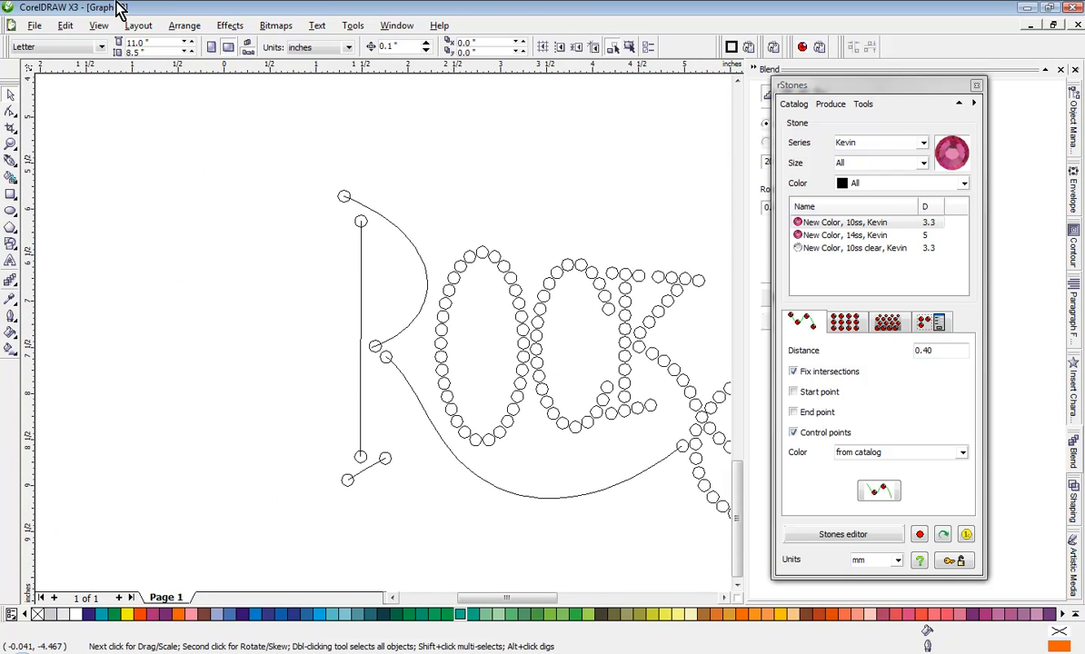
left_click(103, 26)
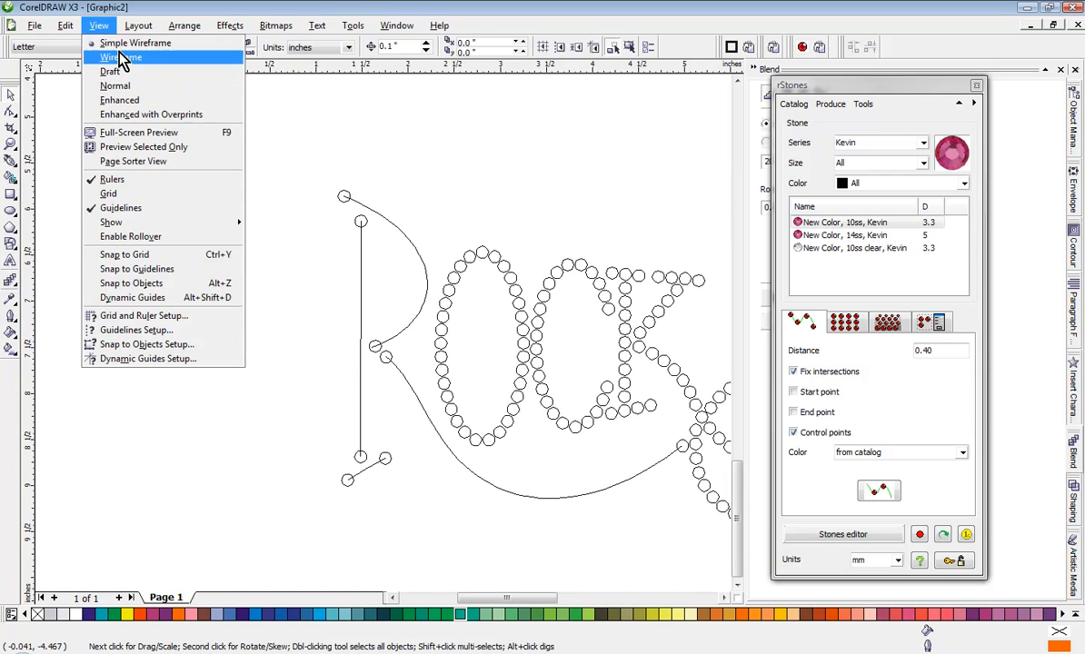
left_click(119, 100)
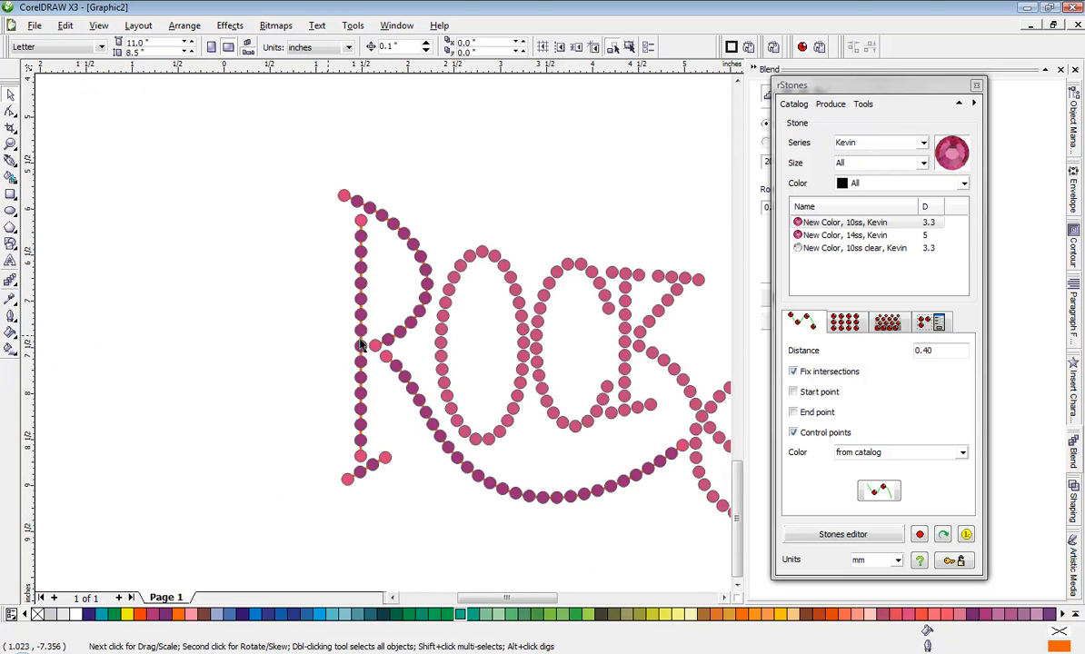
Break apart the stone blends of the first R's bowl, stem and long curved leg in the copy
left_click(406, 332)
right_click(409, 327)
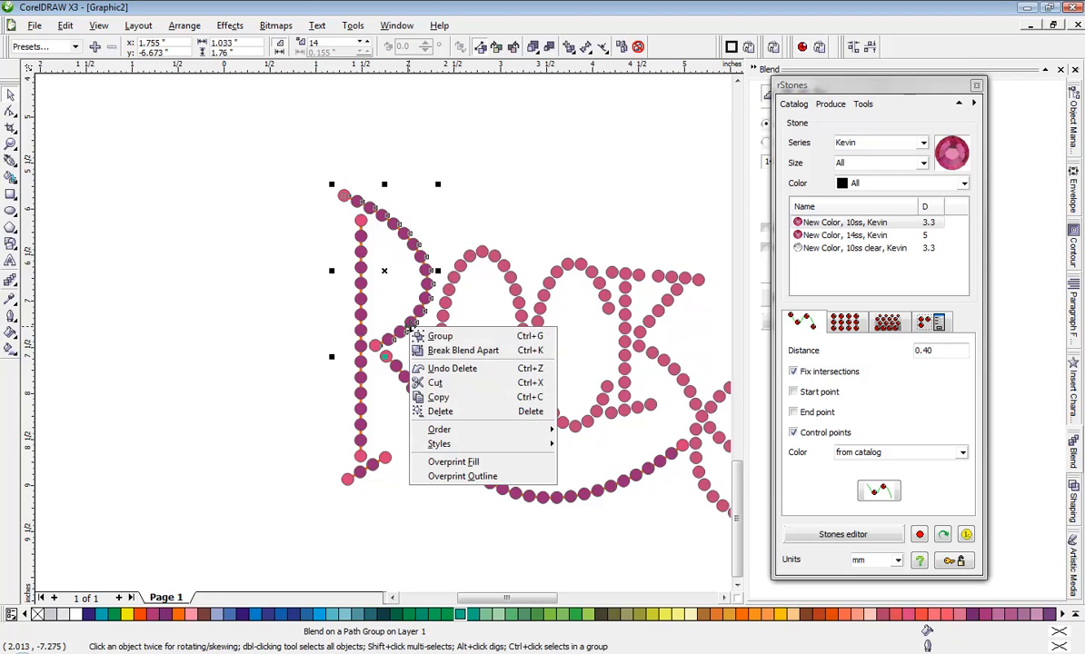
left_click(441, 352)
left_click(354, 376)
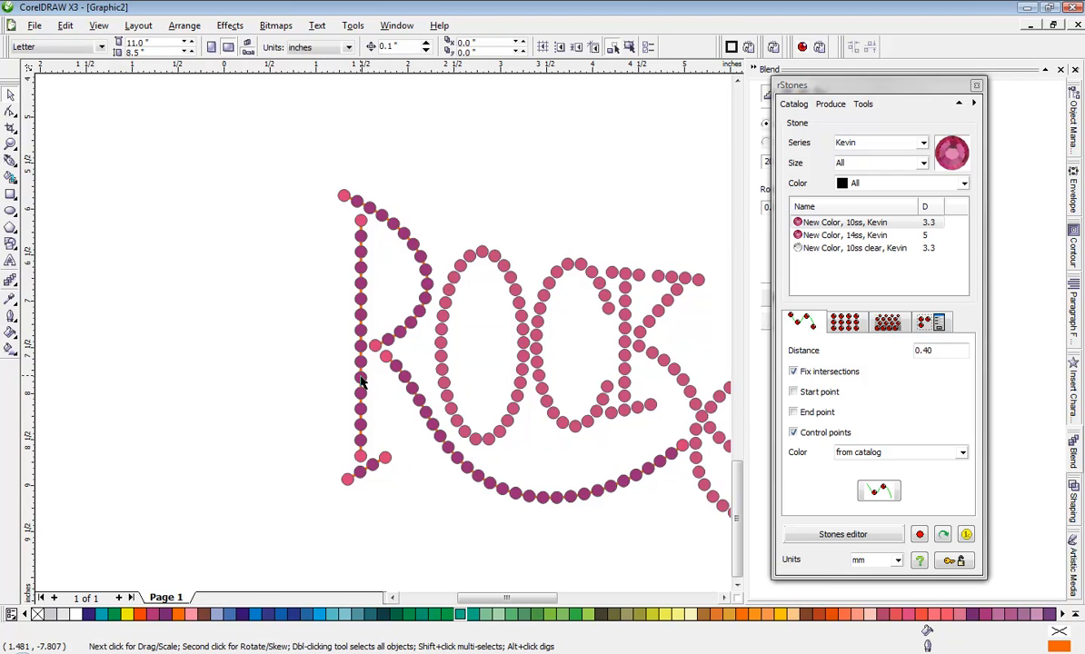
left_click(360, 382)
right_click(356, 378)
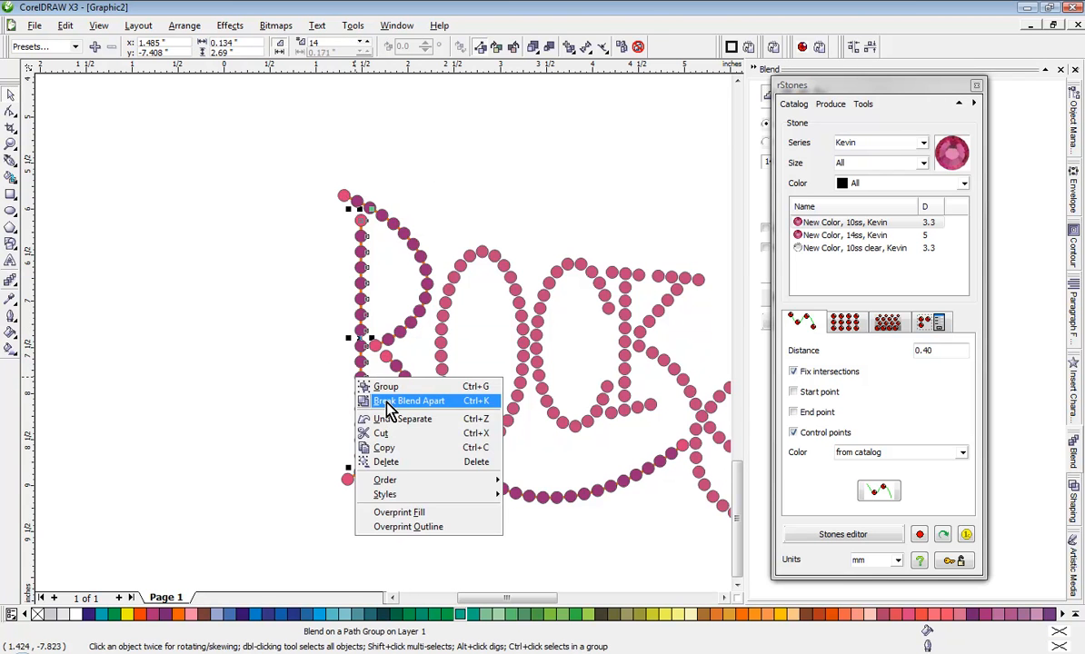
left_click(389, 402)
left_click(445, 455)
right_click(476, 480)
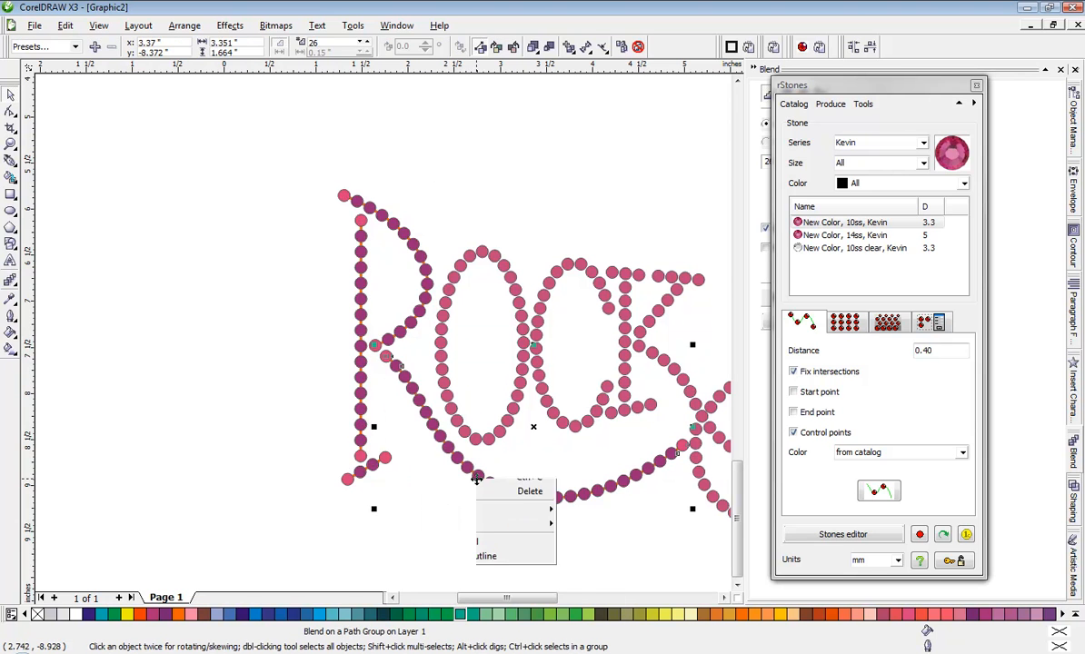
left_click(478, 469)
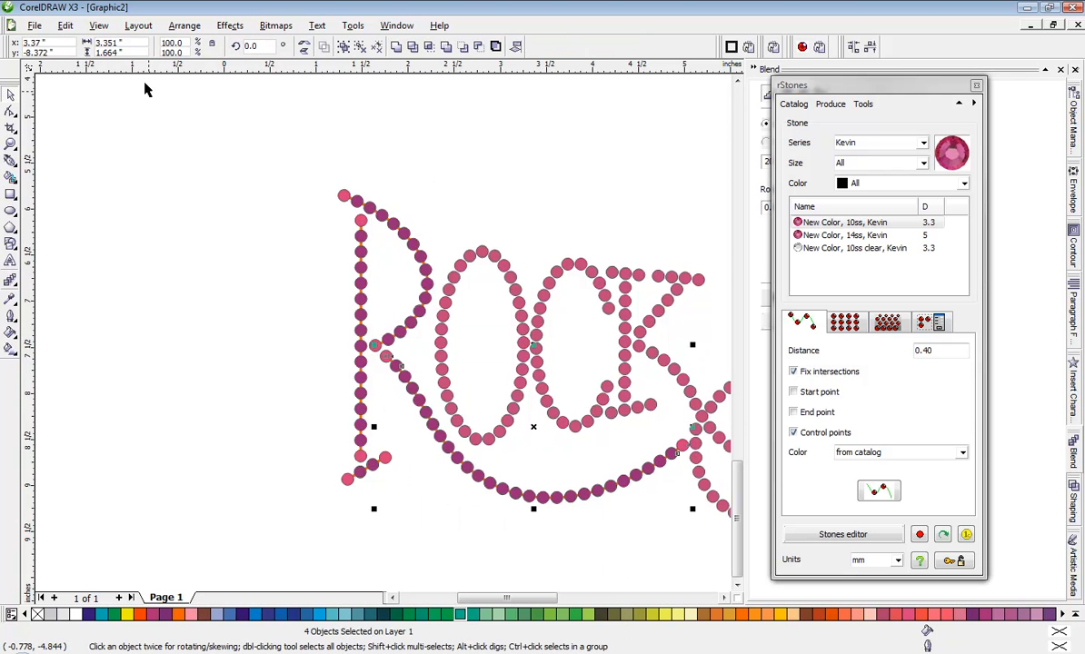
left_click(98, 25)
left_click(111, 39)
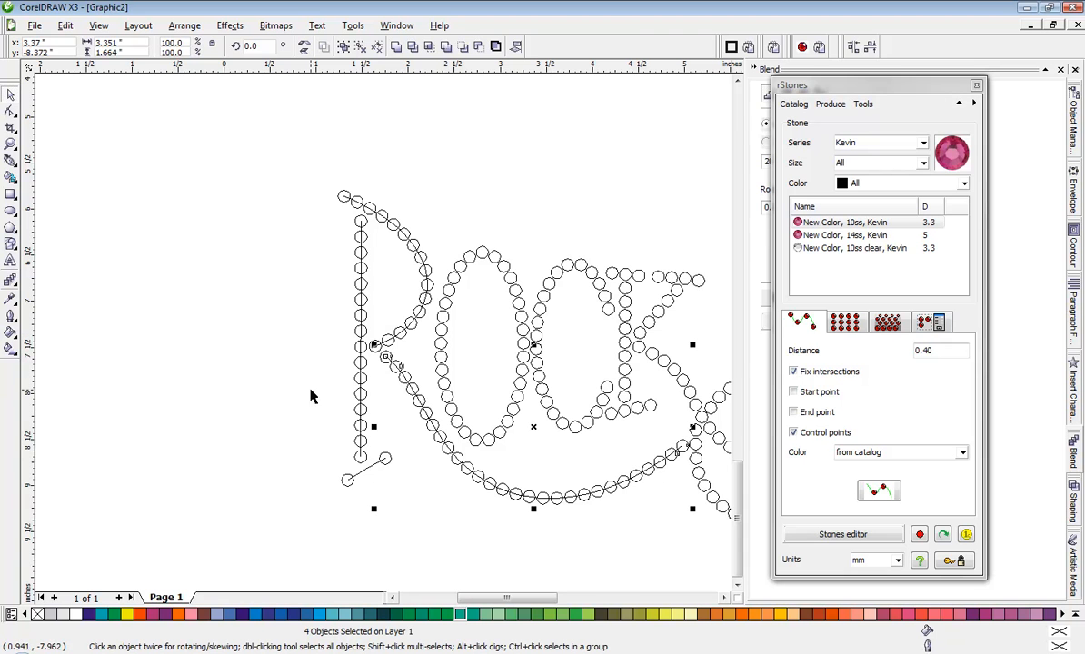
left_click(99, 26)
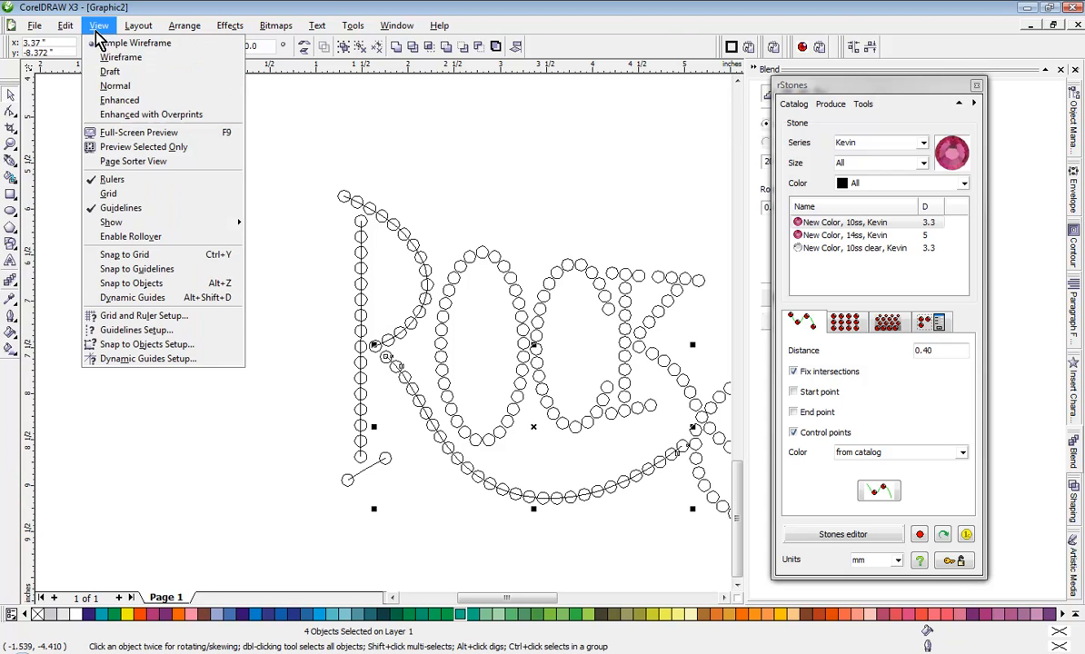
left_click(132, 102)
left_click(199, 403)
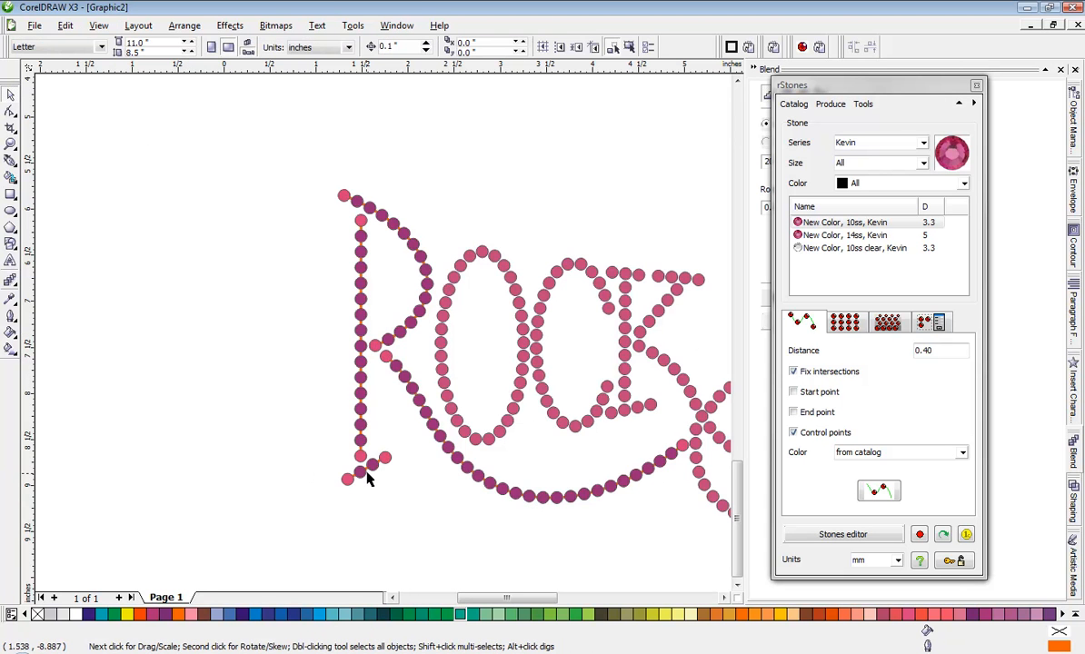
Break apart the blend of the short slanted foot under the first R's stem in the copy
left_click(368, 479)
right_click(363, 475)
left_click(415, 494)
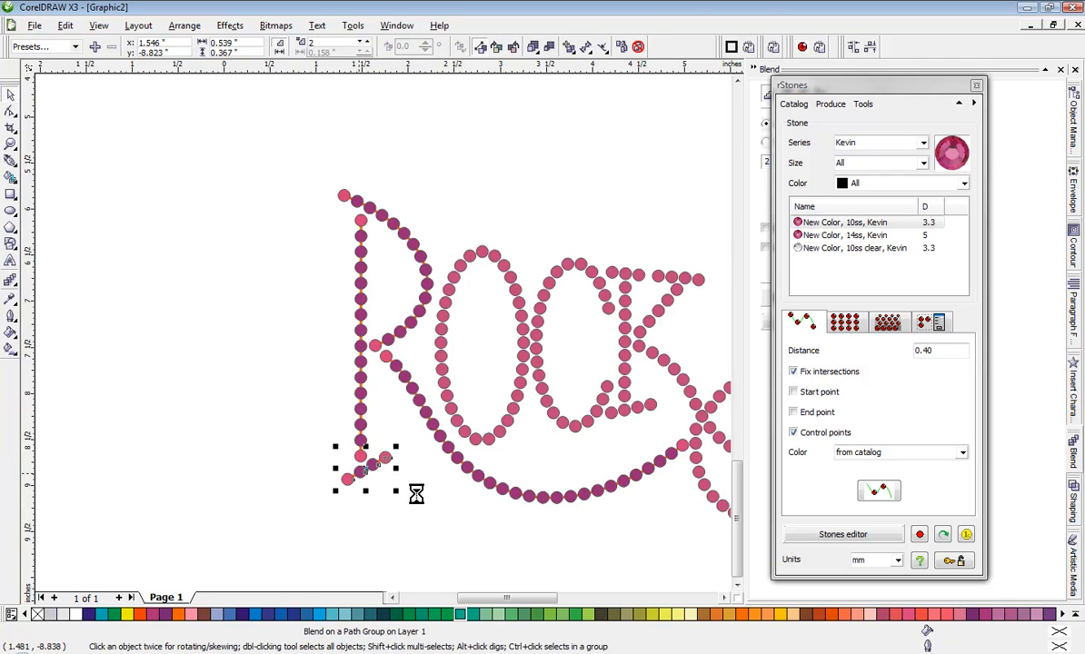
Switch the display to Wireframe and delete the guide lines under the stones of the first R's stem and bowl
left_click(98, 26)
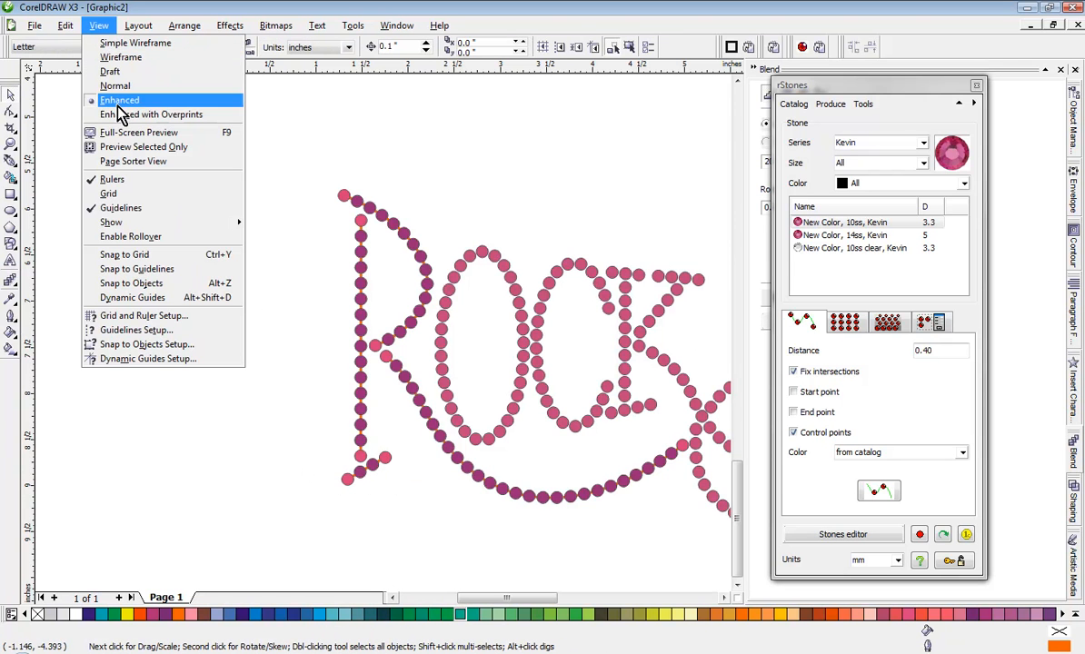
left_click(123, 58)
scroll(359, 287, "up", 3)
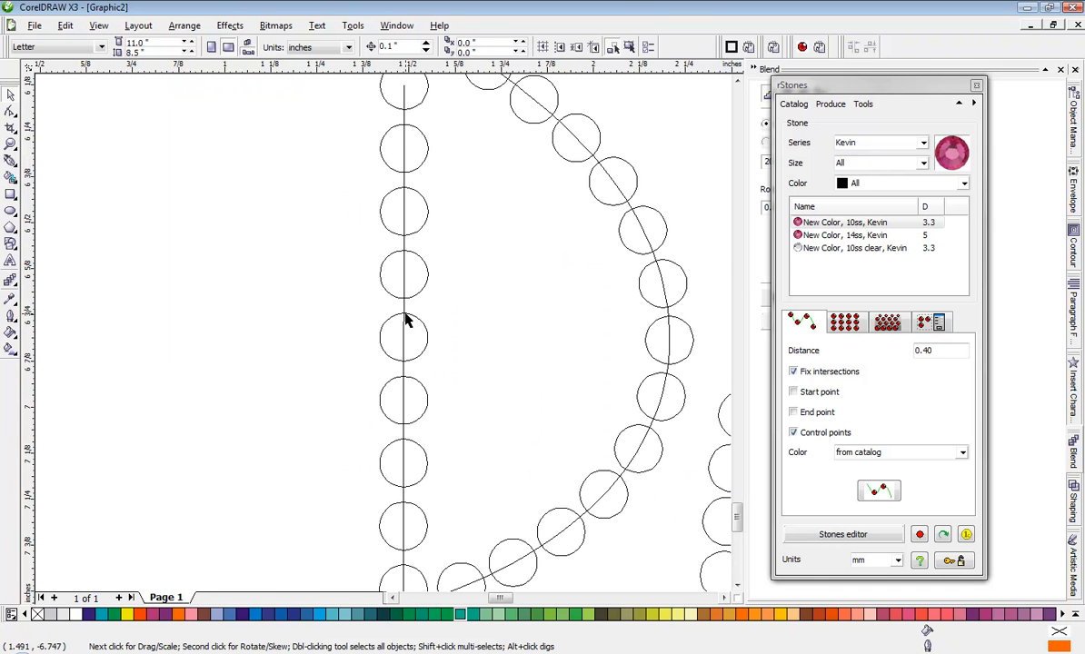
left_click(405, 317)
left_click(411, 302)
left_click(405, 305)
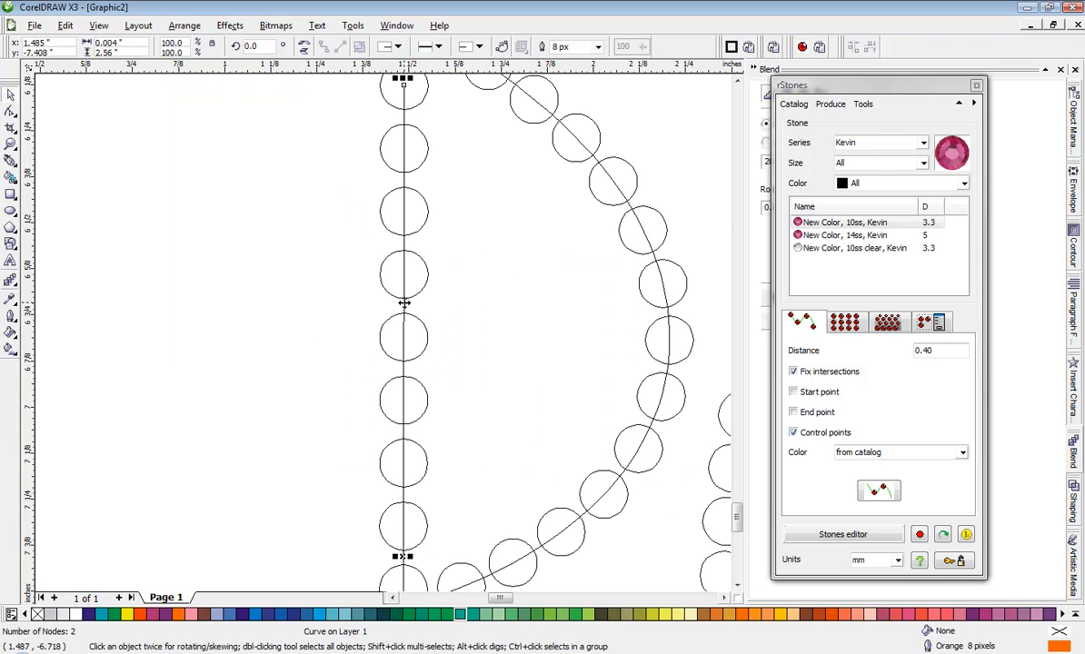
key("Delete")
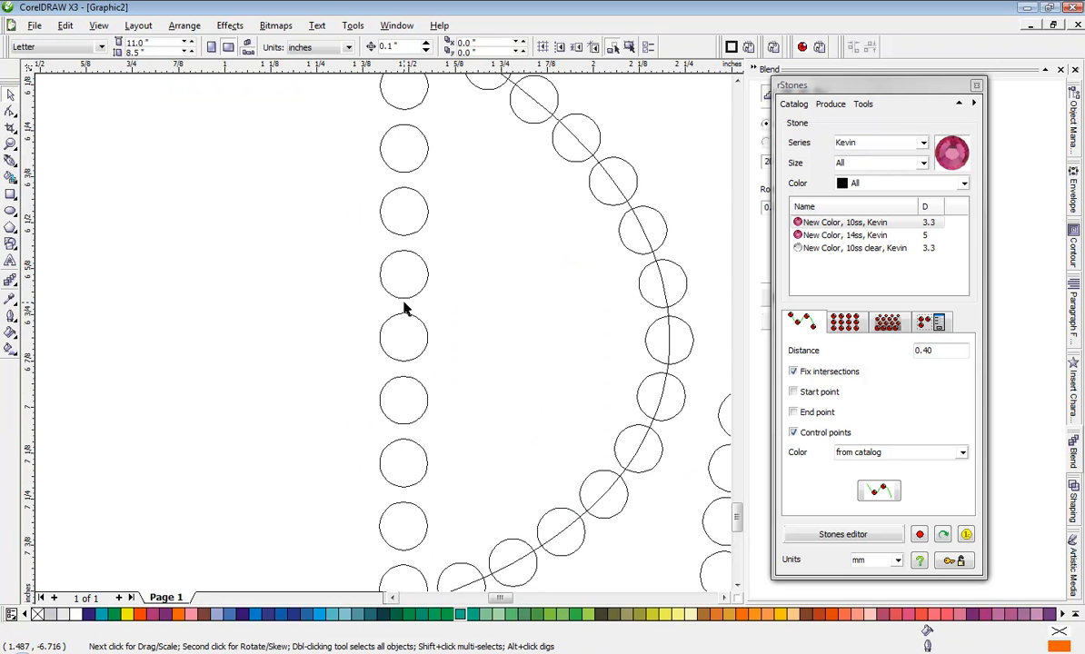
left_click(608, 174)
key("Delete")
Delete the guide lines through the stones of the first R's long curved leg and slanted foot in the copy
scroll(582, 218, "down", 2)
scroll(364, 511, "up", 2)
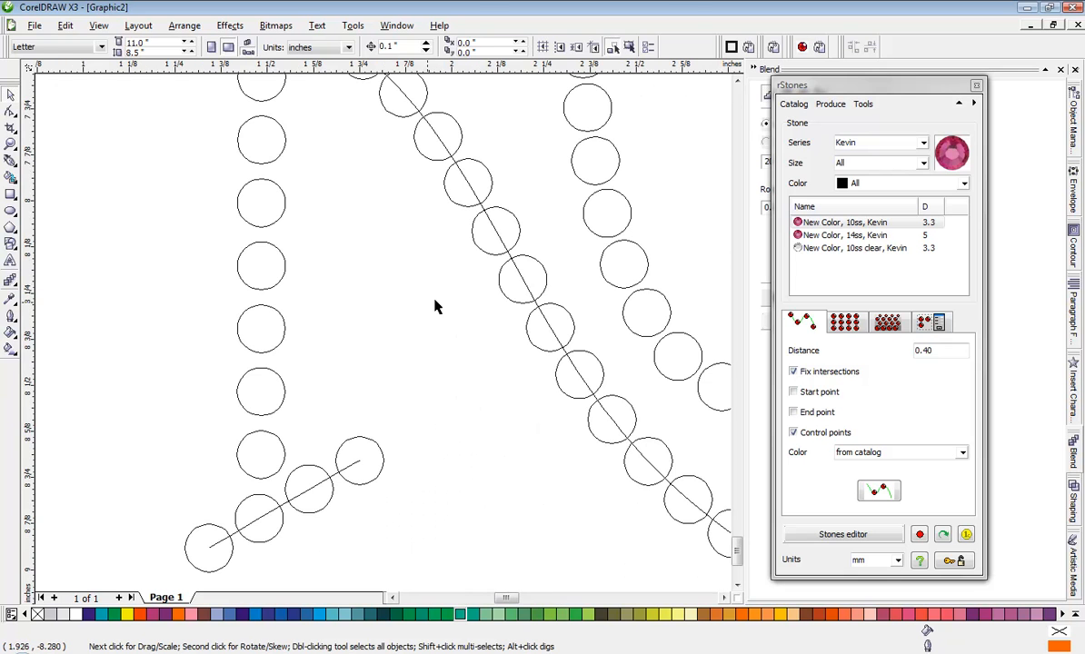
left_click(524, 284)
left_click(511, 307)
left_click(525, 285)
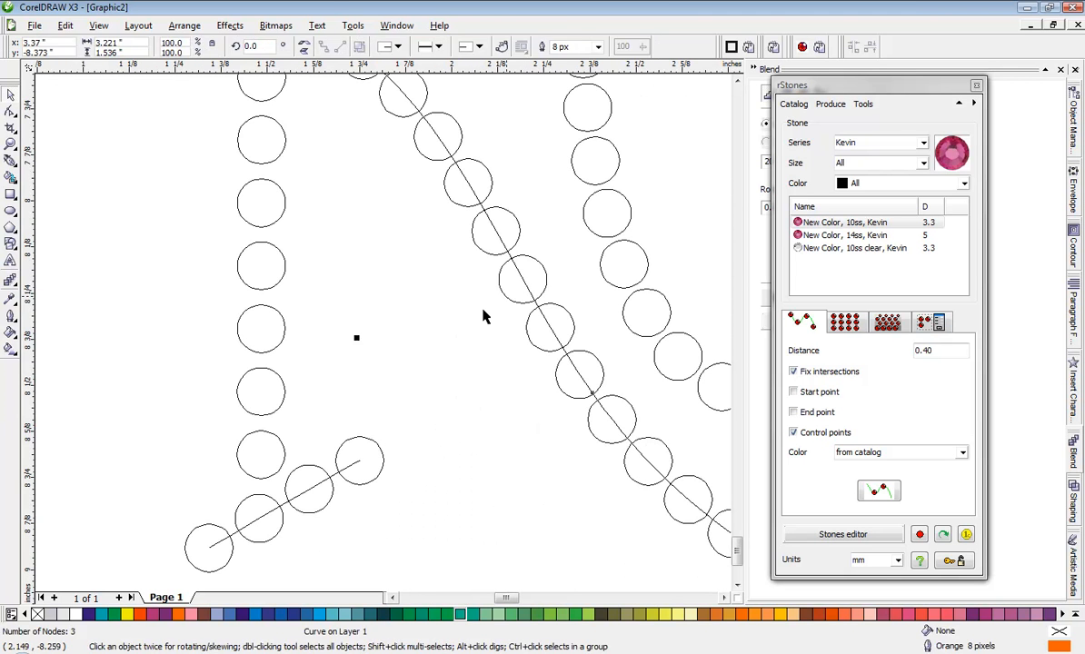
key("Delete")
left_click(316, 488)
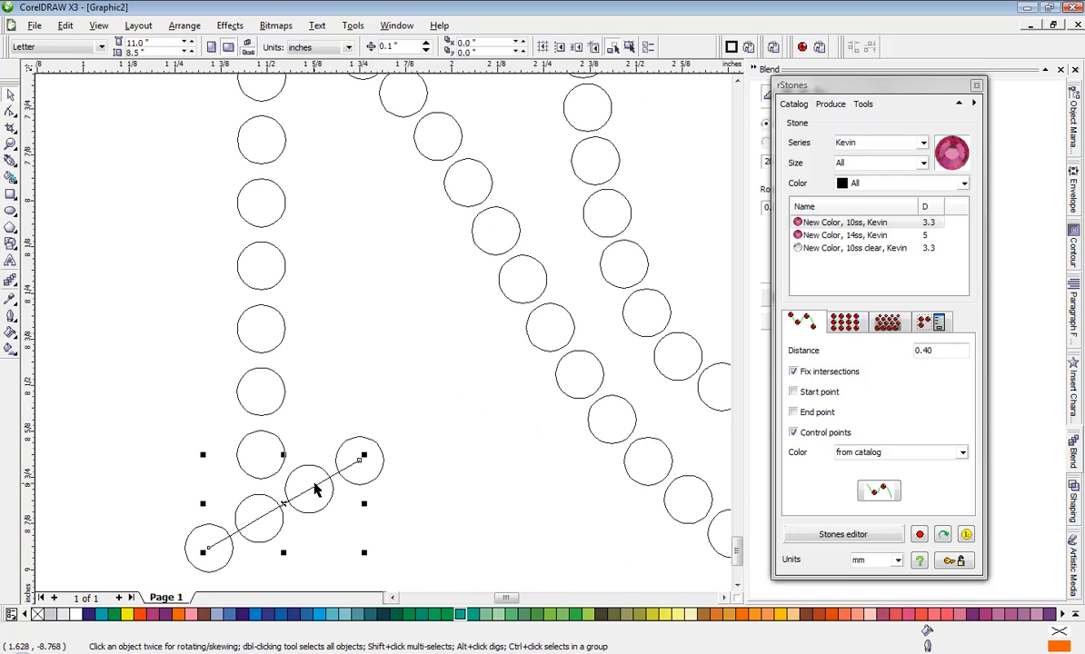
scroll(382, 336, "down", 8)
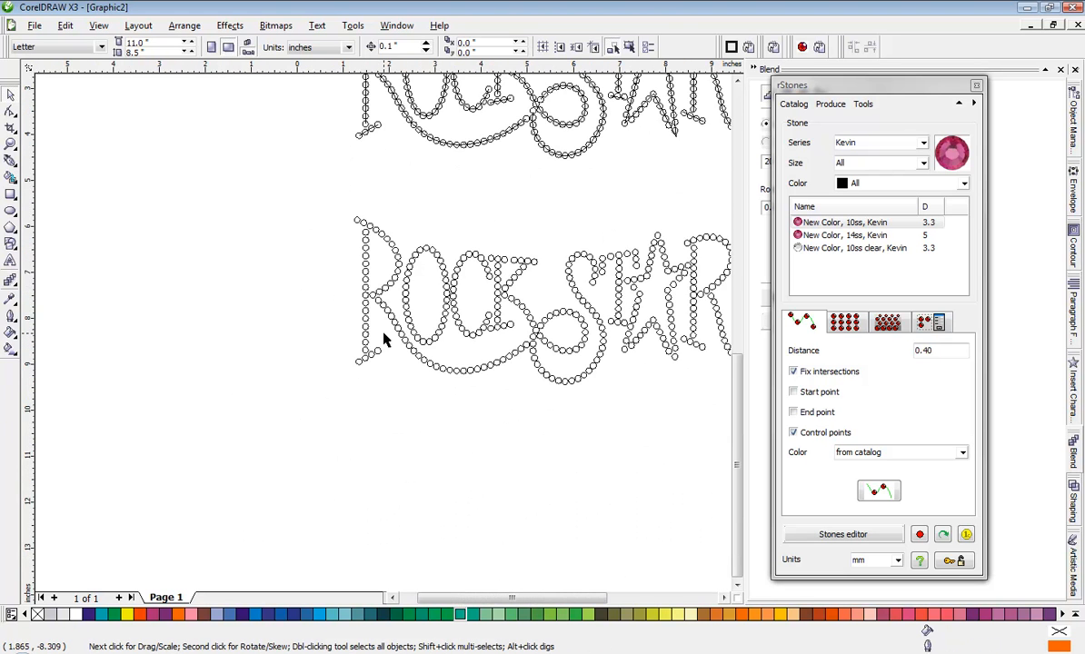
Check the copy's lettering for leftover guide lines and return the display to Enhanced view
scroll(383, 338, "down", 2)
scroll(454, 327, "up", 5)
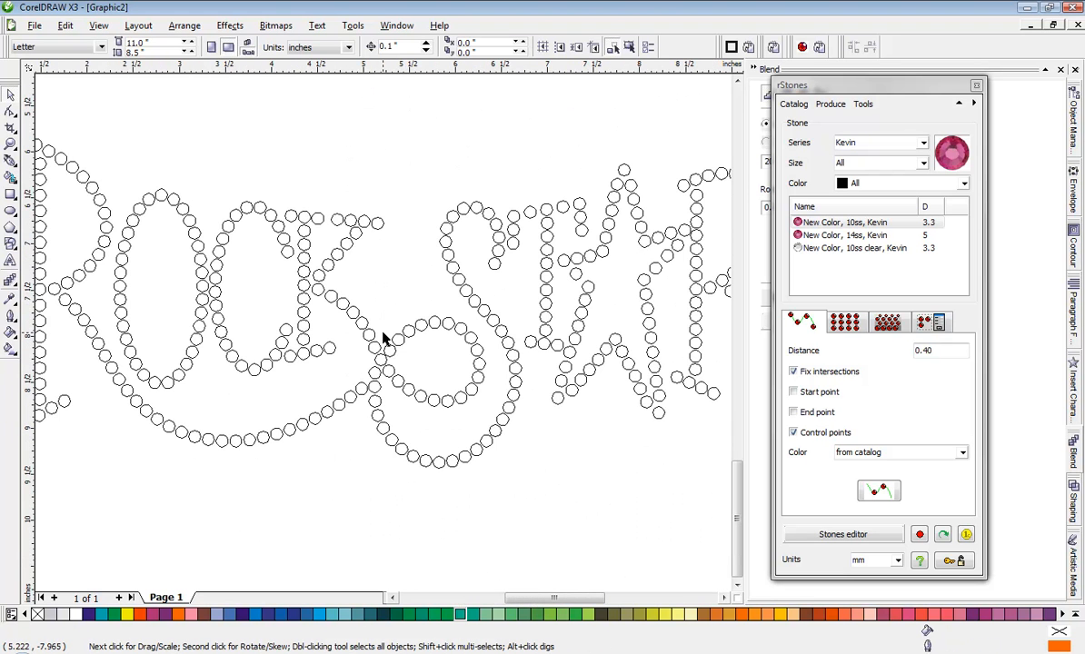
left_click(98, 25)
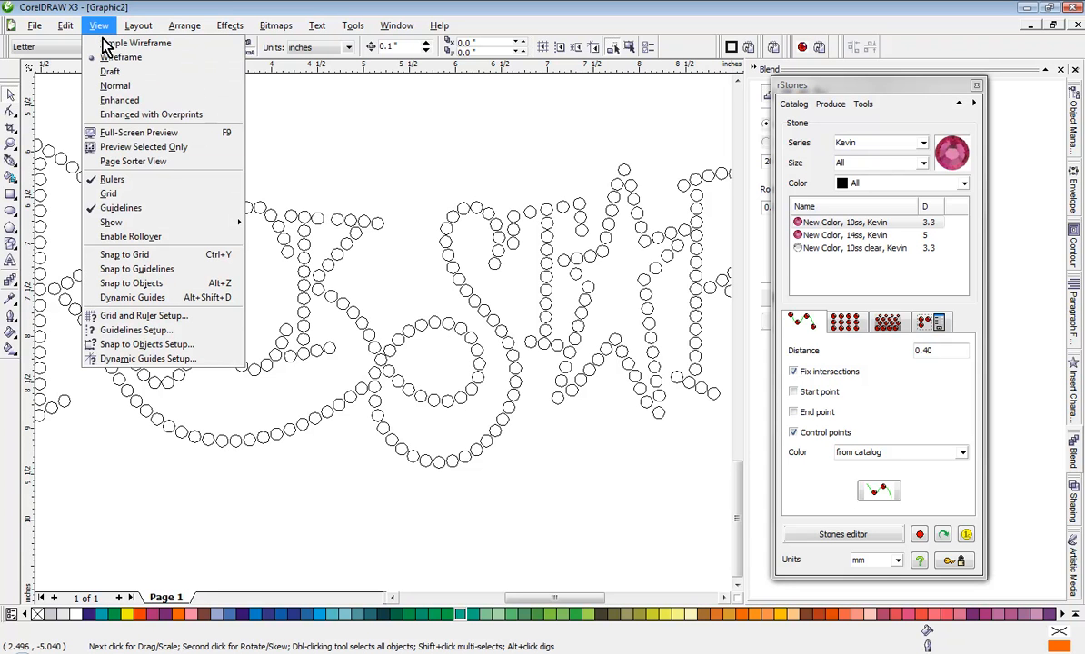
left_click(127, 102)
Examine the cleaned stone-only copy up close and compare it with the original Rock Star lettering above it
scroll(363, 201, "down", 3)
scroll(382, 339, "up", 2)
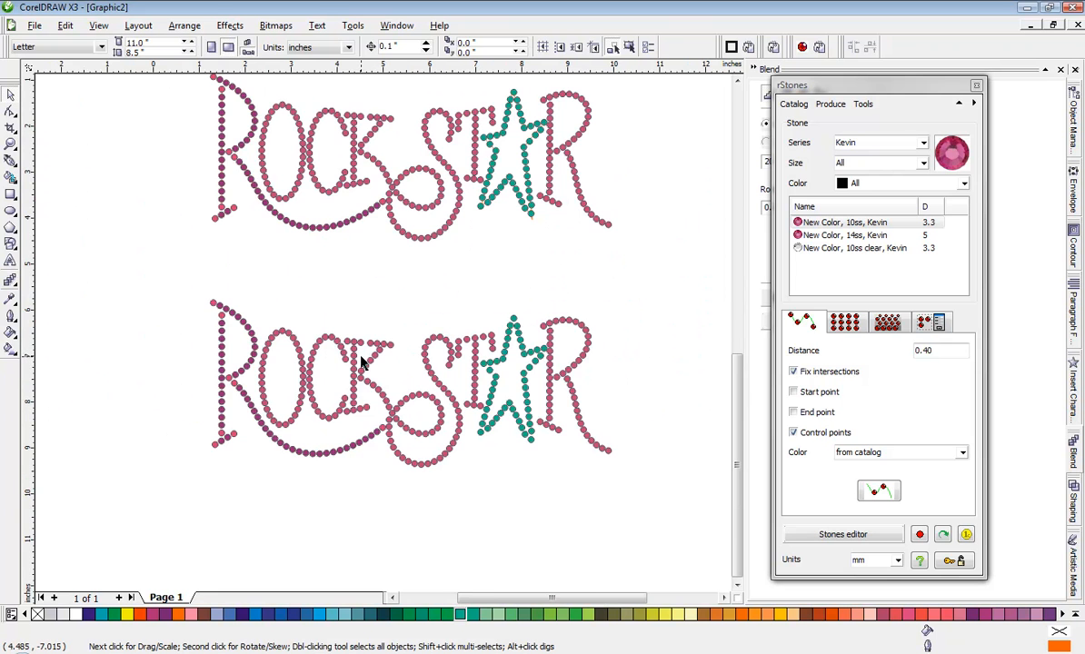
scroll(361, 355, "up", 2)
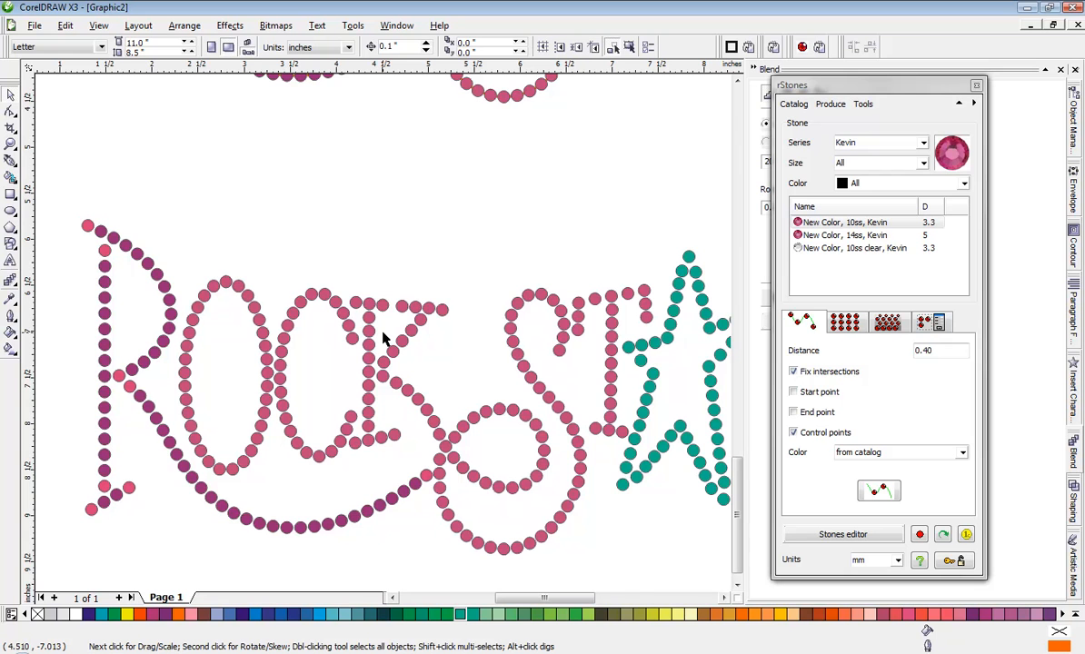
scroll(382, 337, "down", 2)
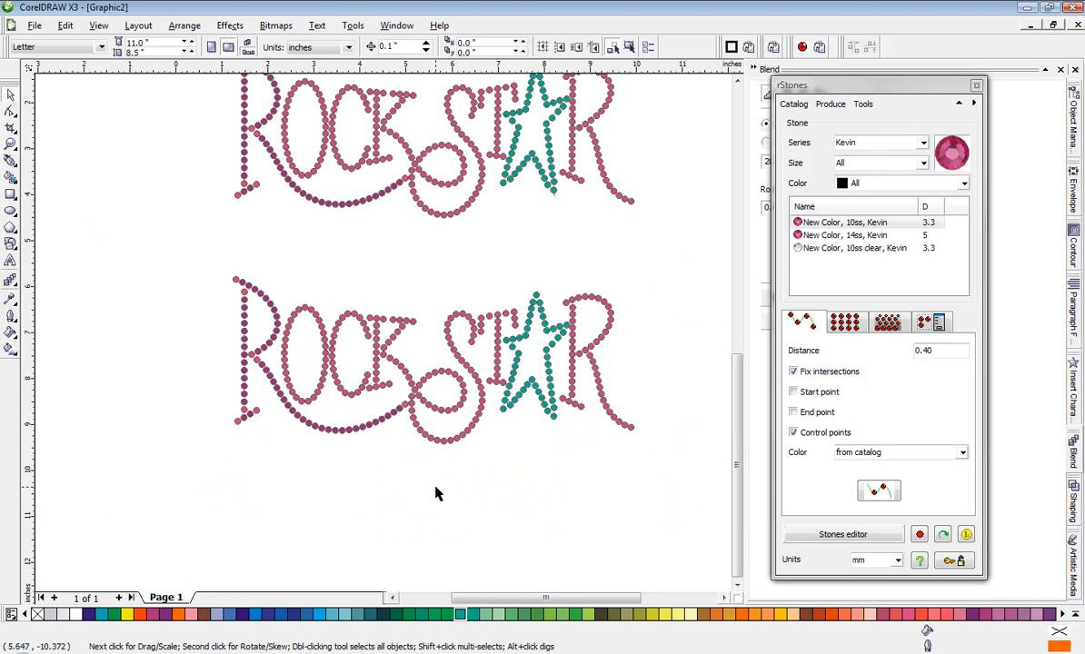
scroll(383, 337, "up", 2)
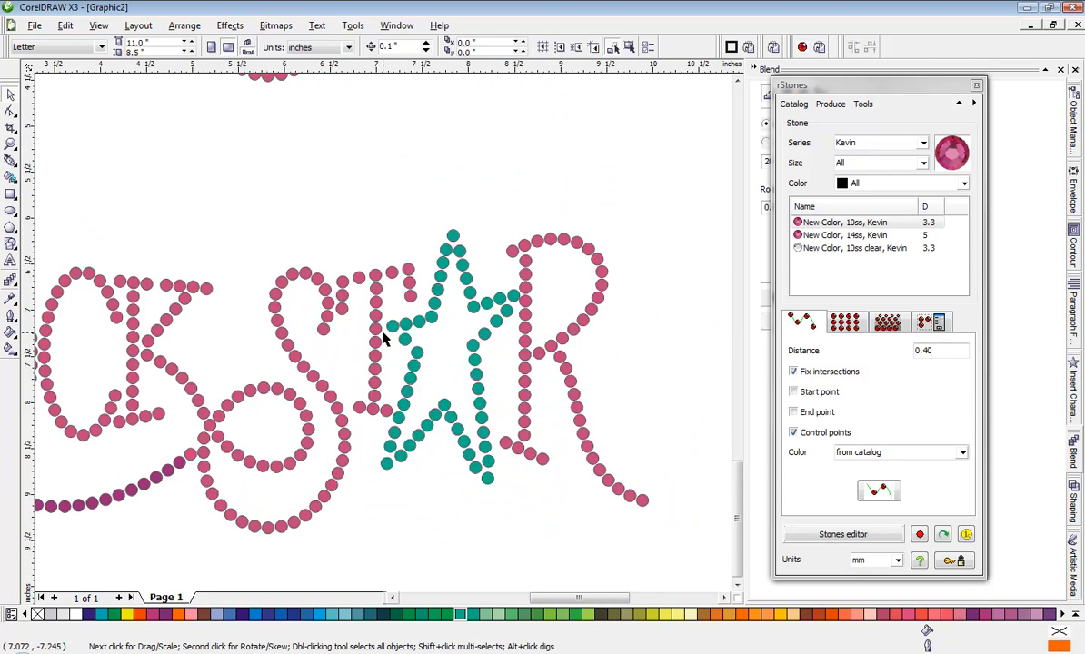
scroll(382, 337, "up", 2)
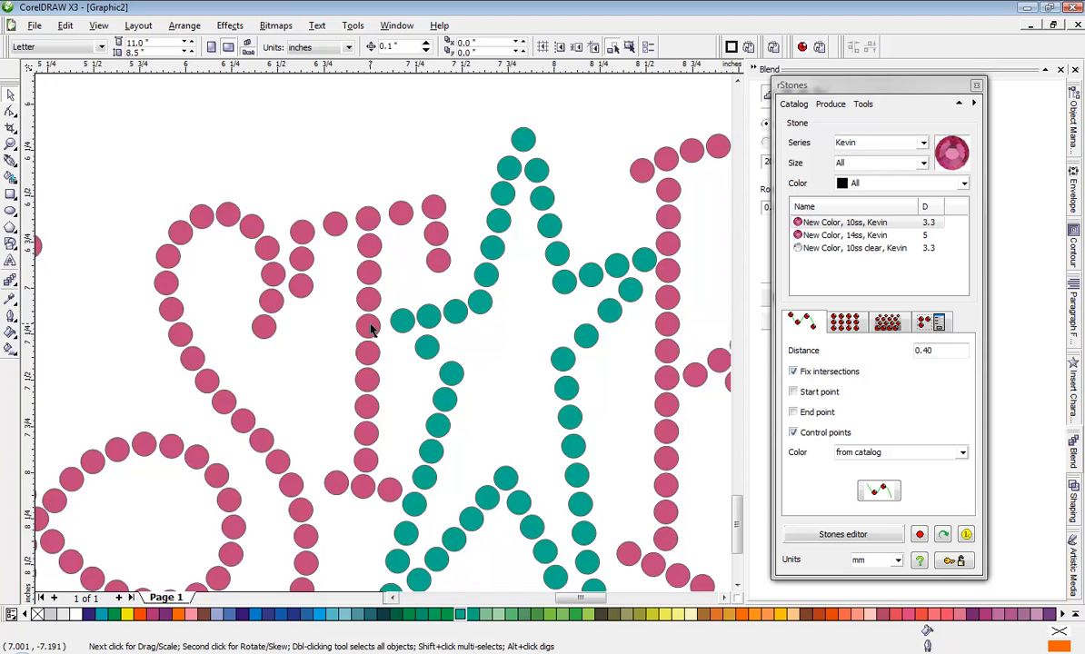
scroll(383, 338, "down", 2)
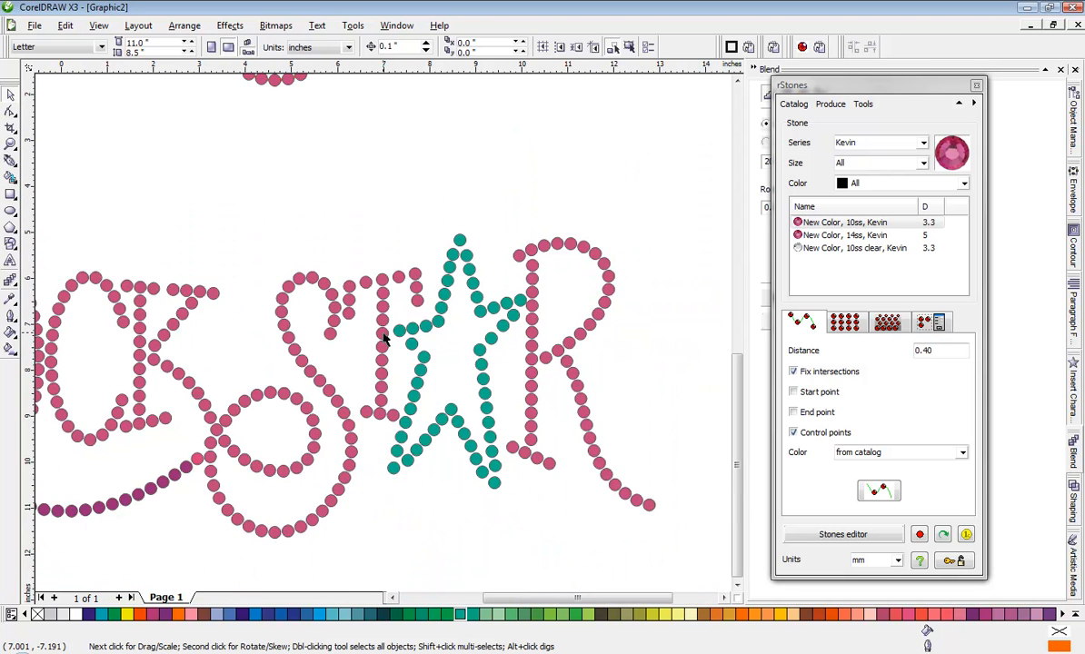
scroll(382, 337, "down", 2)
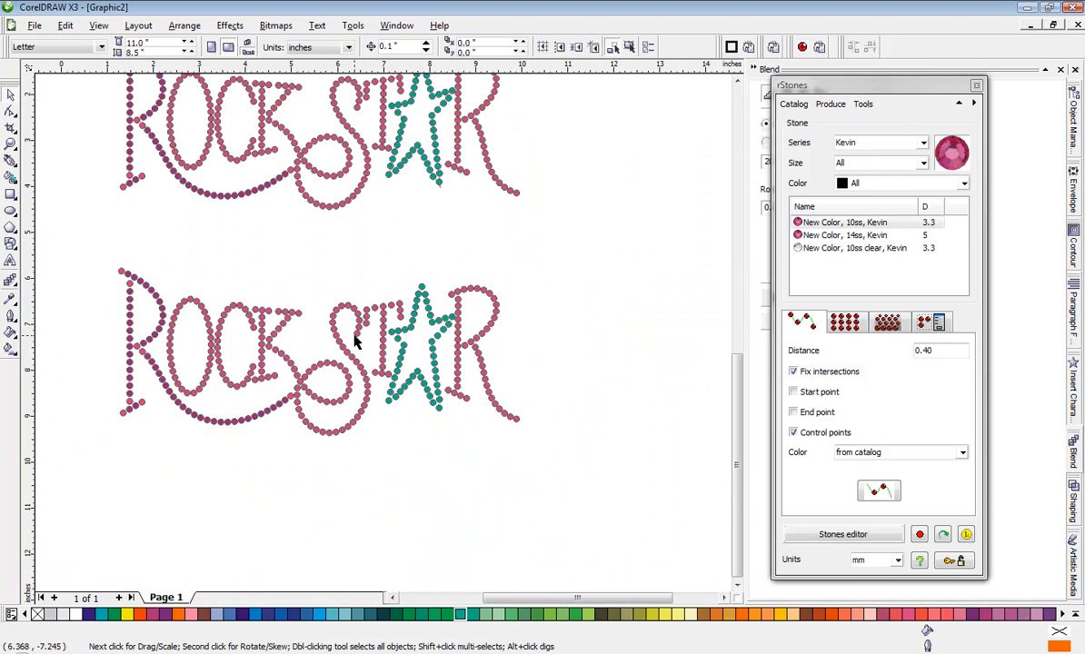
scroll(383, 337, "down", 2)
scroll(383, 337, "up", 2)
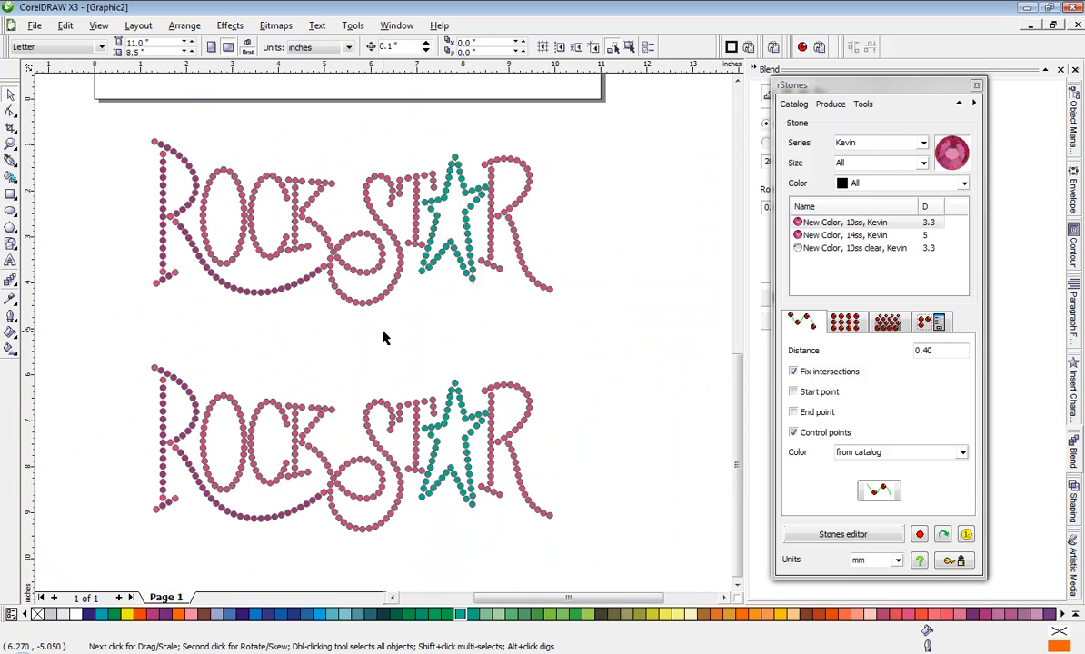